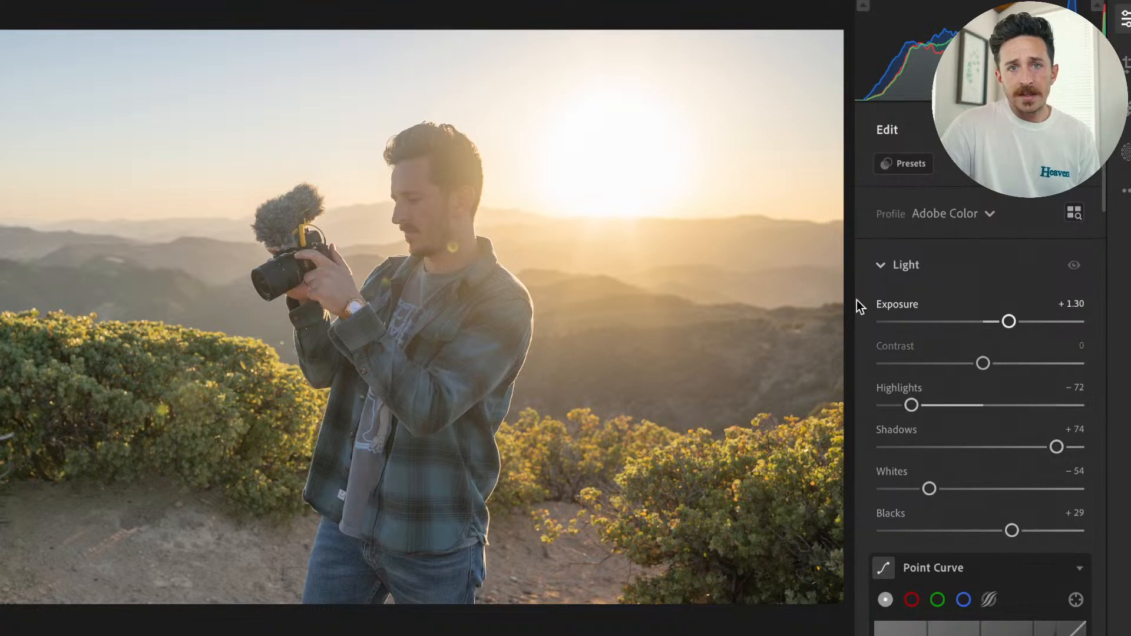
Set the photo's Dehaze effect to +40.
{"action": "scroll", "coordinate": [918, 418], "scroll_direction": "down", "scroll_amount": 7}
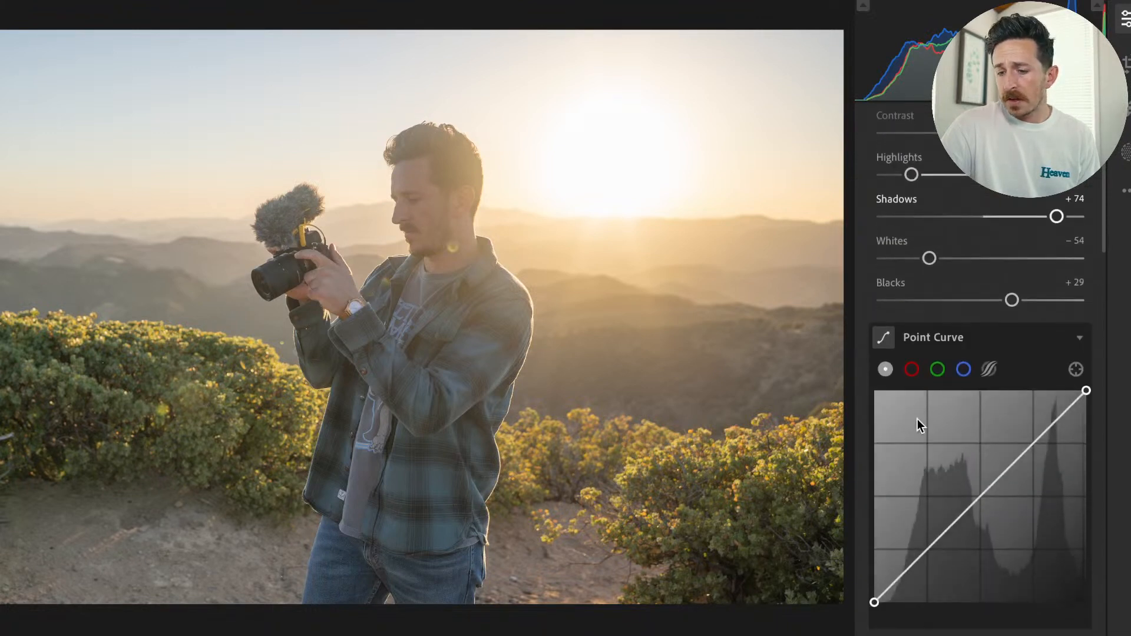
{"action": "scroll", "coordinate": [917, 420], "scroll_direction": "down", "scroll_amount": 5}
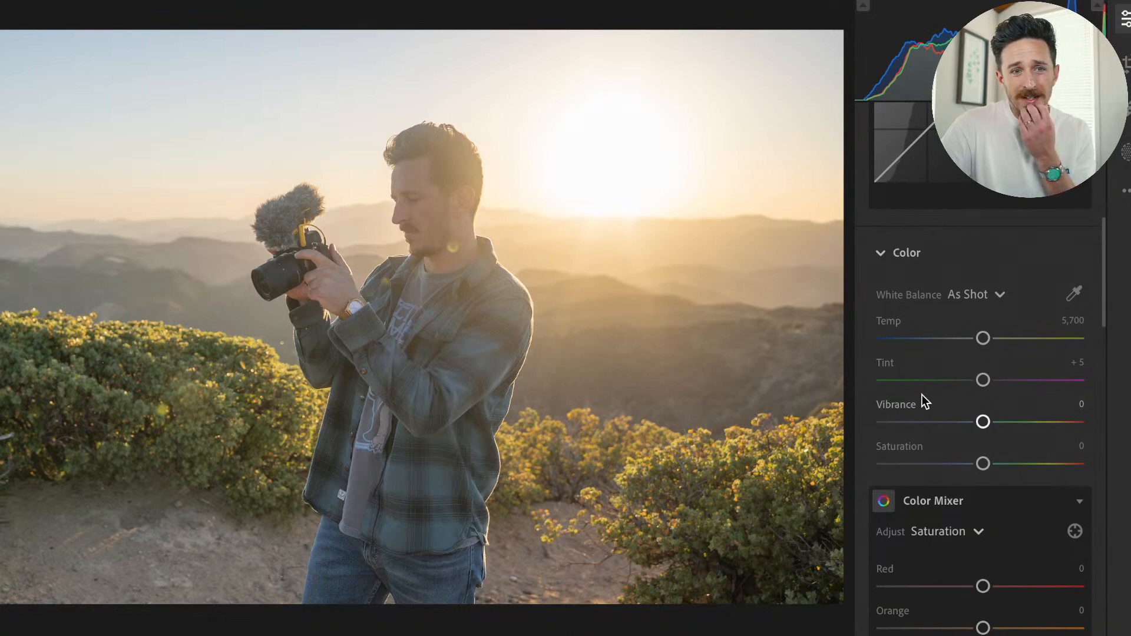
{"action": "scroll", "coordinate": [962, 483], "scroll_direction": "down", "scroll_amount": 3}
{"action": "scroll", "coordinate": [961, 484], "scroll_direction": "up", "scroll_amount": 6}
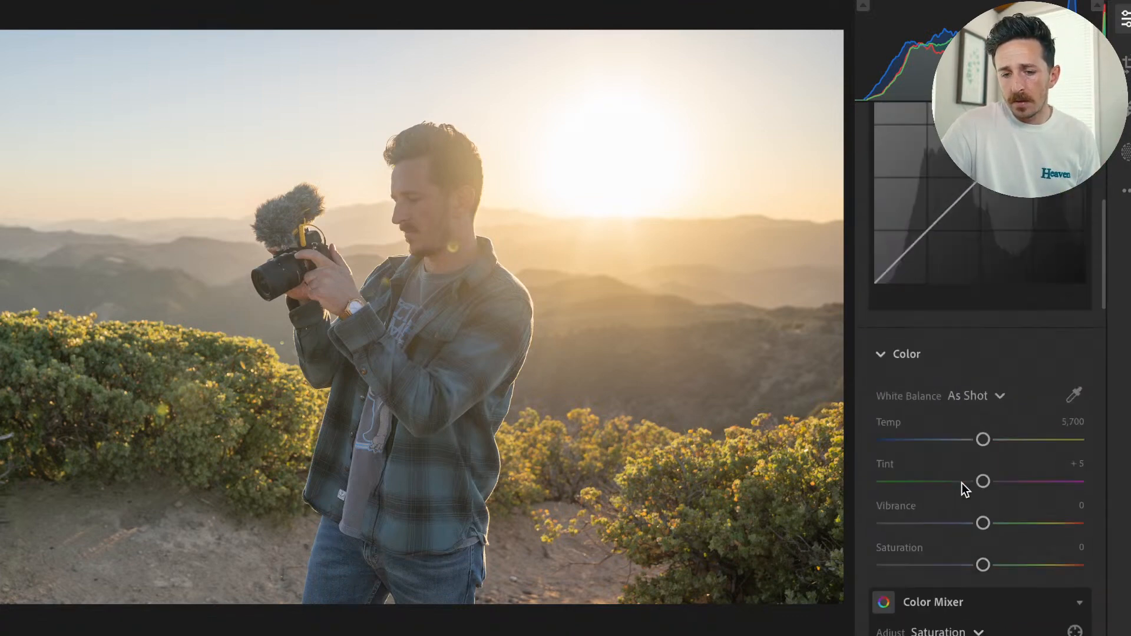
{"action": "scroll", "coordinate": [962, 484], "scroll_direction": "down", "scroll_amount": 15}
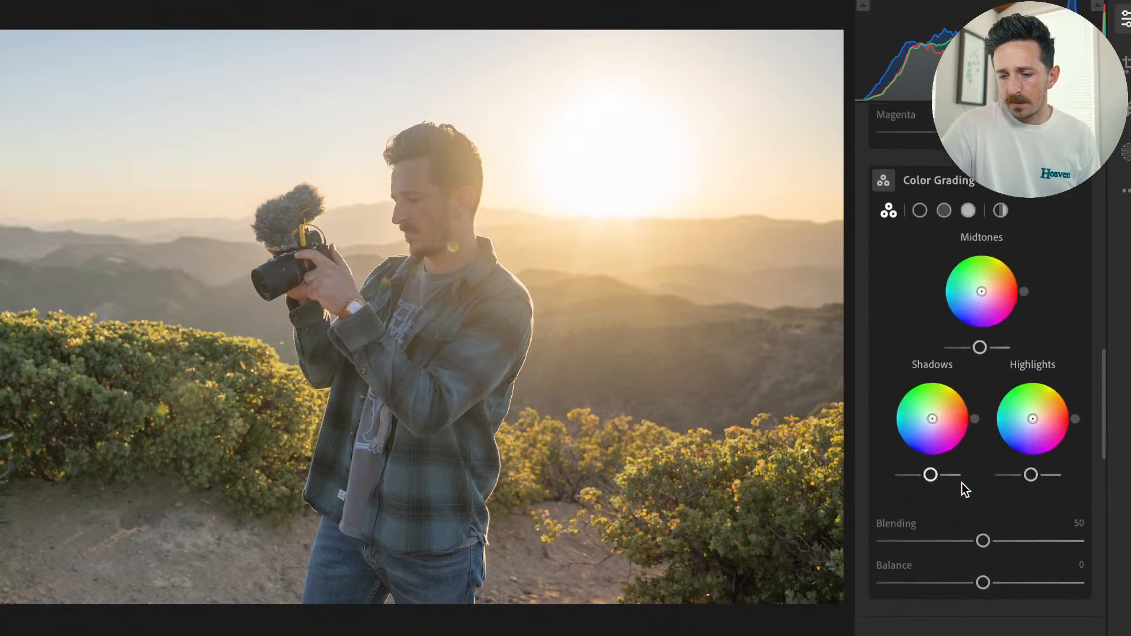
{"action": "scroll", "coordinate": [962, 483], "scroll_direction": "down", "scroll_amount": 2}
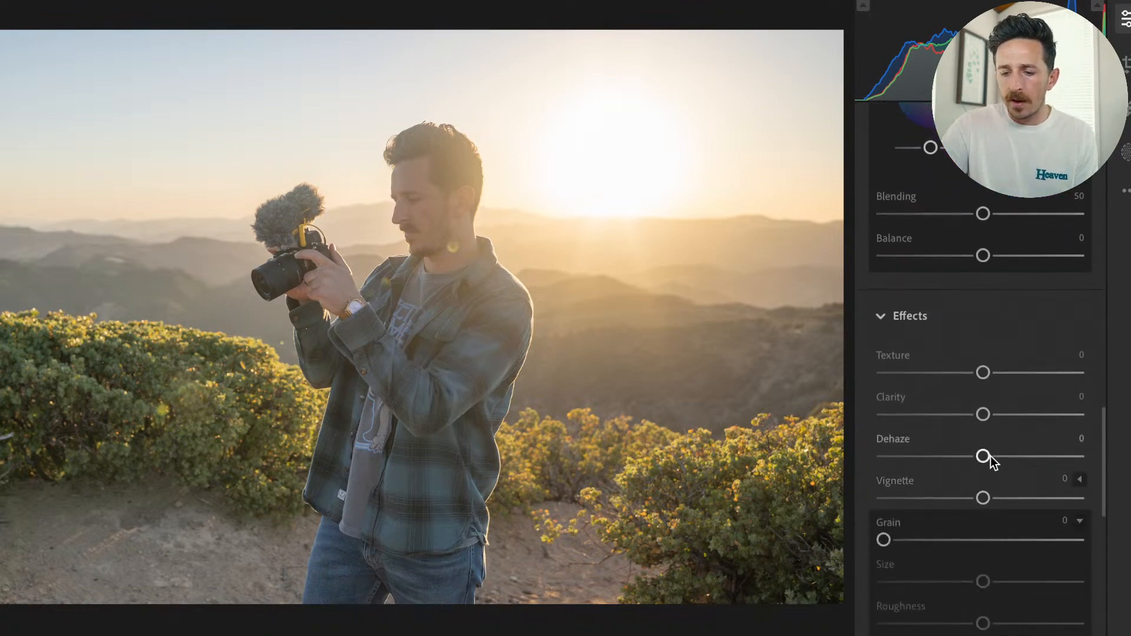
{"action": "left_click_drag", "start_coordinate": [1008, 462], "coordinate": [1031, 468]}
Compare the man up close with the original photo and set Dehaze to +16.
{"action": "left_click", "coordinate": [289, 249]}
{"action": "left_click_drag", "start_coordinate": [290, 250], "coordinate": [168, 334]}
{"action": "scroll", "coordinate": [421, 297], "scroll_direction": "down", "scroll_amount": 3}
{"action": "left_click_drag", "start_coordinate": [422, 292], "coordinate": [217, 296]}
{"action": "scroll", "coordinate": [189, 372], "scroll_direction": "down", "scroll_amount": 3}
{"action": "scroll", "coordinate": [97, 368], "scroll_direction": "down", "scroll_amount": 3}
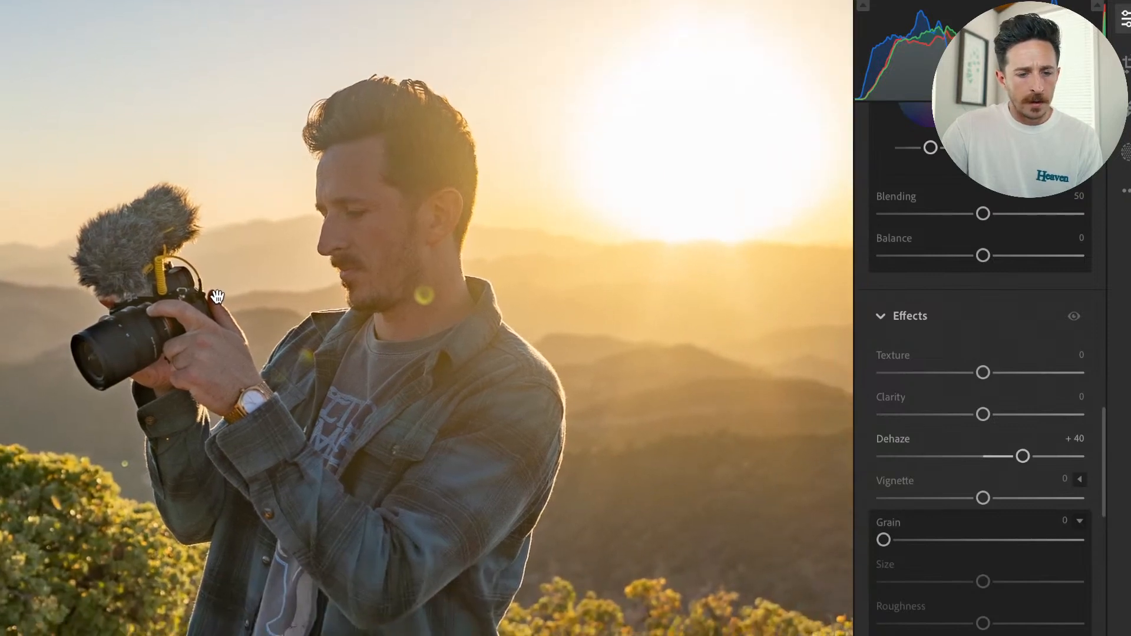
{"action": "key", "text": "backslash"}
{"action": "key", "text": "backslash"}
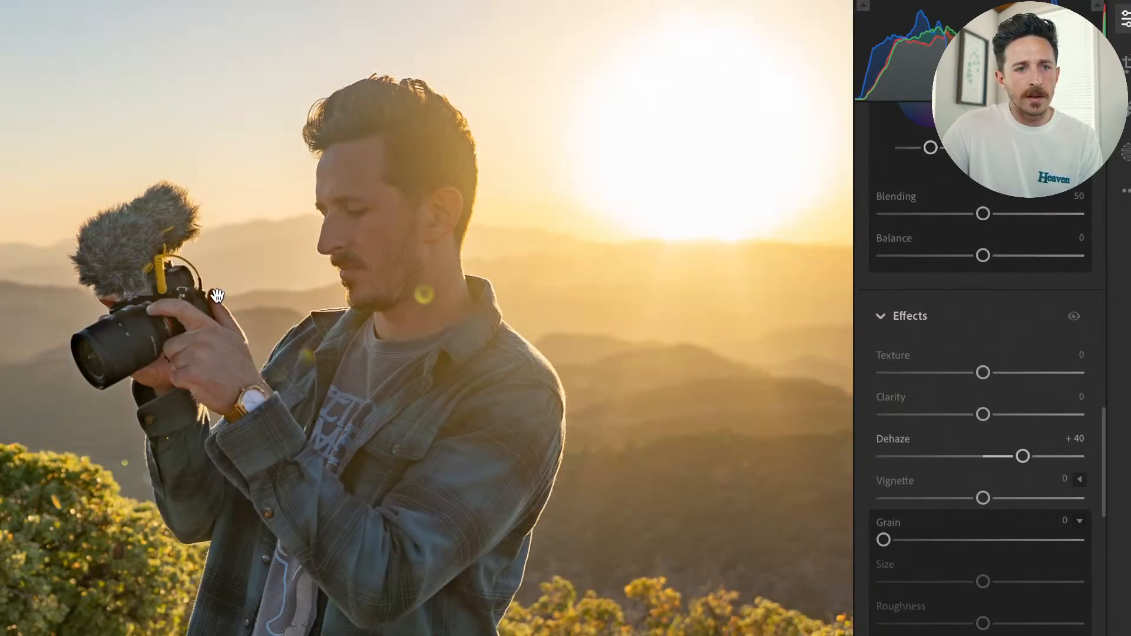
{"action": "left_click", "coordinate": [423, 305]}
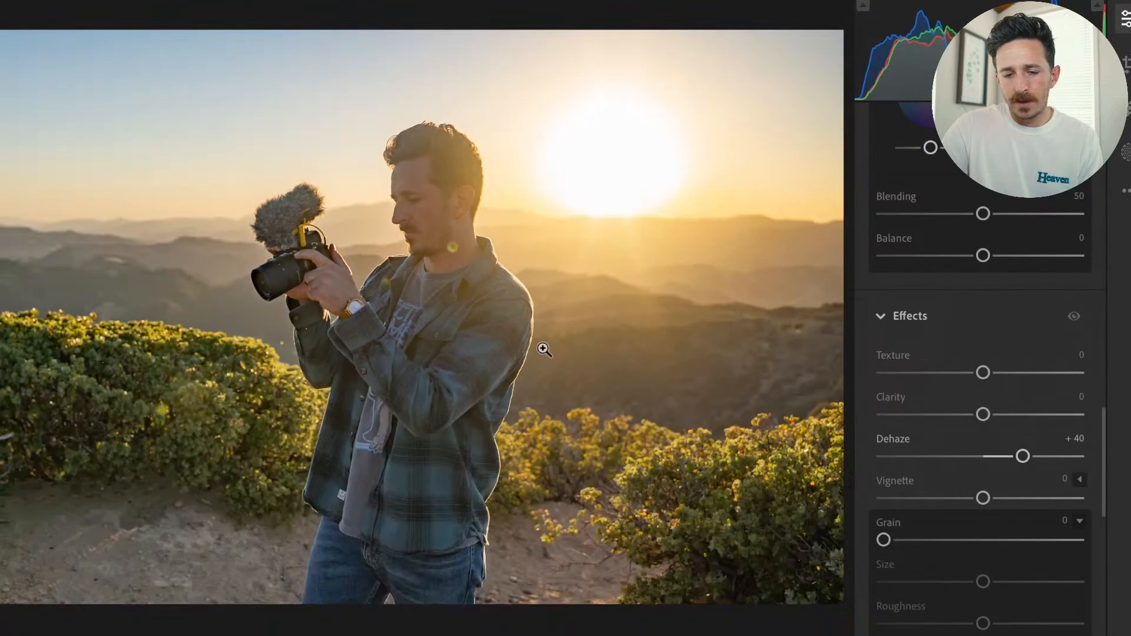
{"action": "left_click_drag", "start_coordinate": [1032, 462], "coordinate": [1000, 473]}
Lower the white balance temperature slightly to cool the photo.
{"action": "scroll", "coordinate": [972, 301], "scroll_direction": "up", "scroll_amount": 3}
{"action": "scroll", "coordinate": [973, 307], "scroll_direction": "up", "scroll_amount": 10}
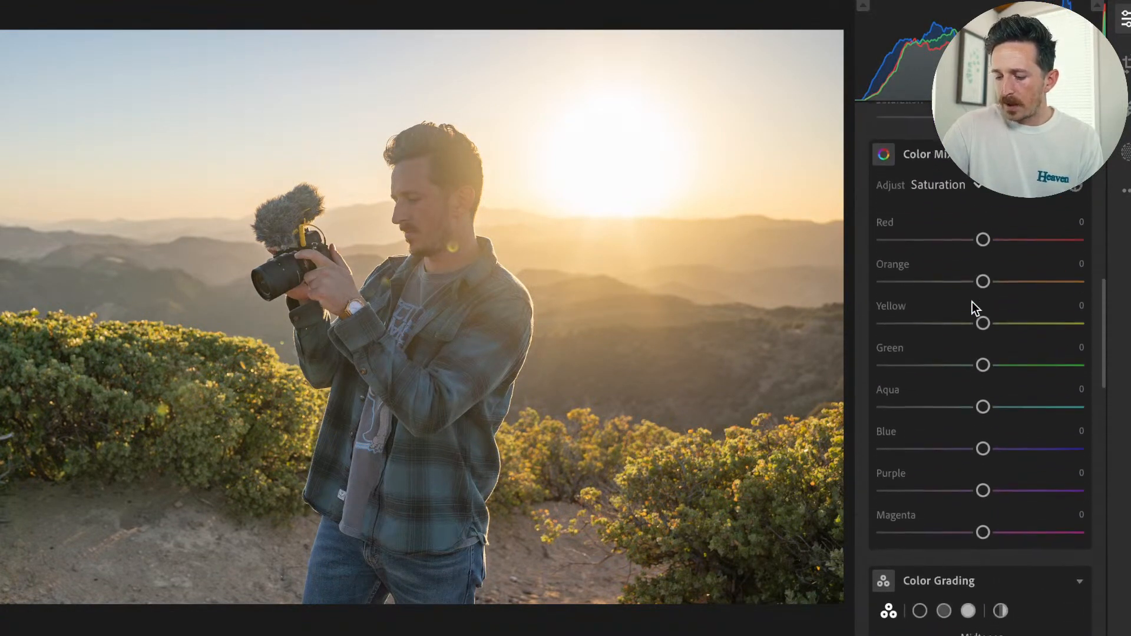
{"action": "scroll", "coordinate": [981, 370], "scroll_direction": "down", "scroll_amount": 2}
{"action": "scroll", "coordinate": [981, 363], "scroll_direction": "up", "scroll_amount": 10}
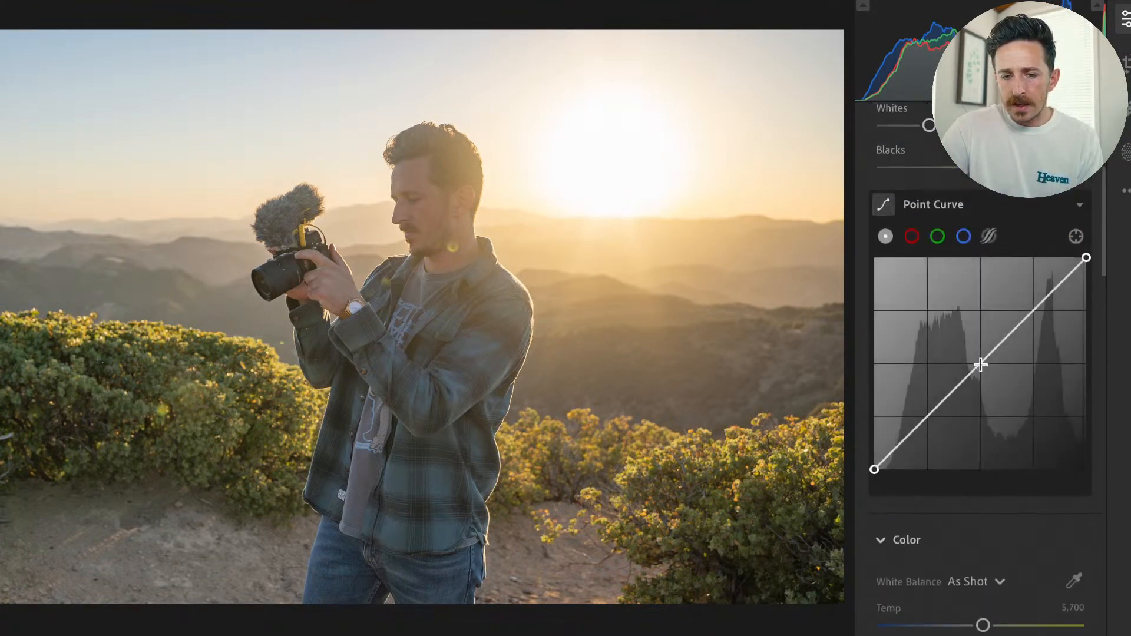
{"action": "scroll", "coordinate": [997, 482], "scroll_direction": "down", "scroll_amount": 2}
{"action": "scroll", "coordinate": [997, 482], "scroll_direction": "down", "scroll_amount": 5}
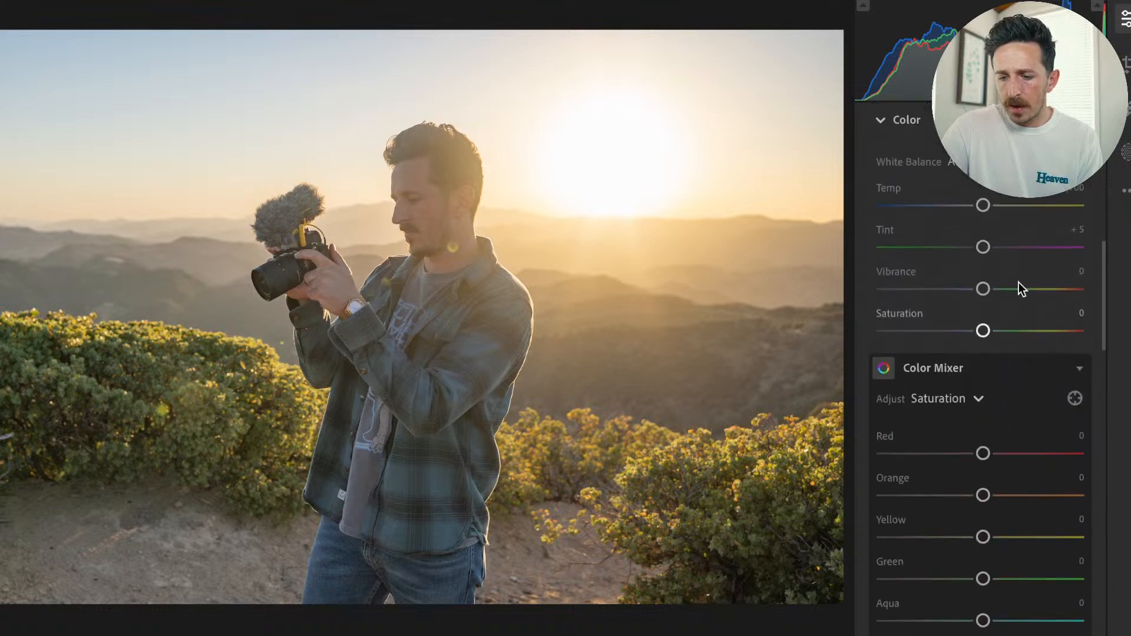
{"action": "left_click", "coordinate": [1126, 190]}
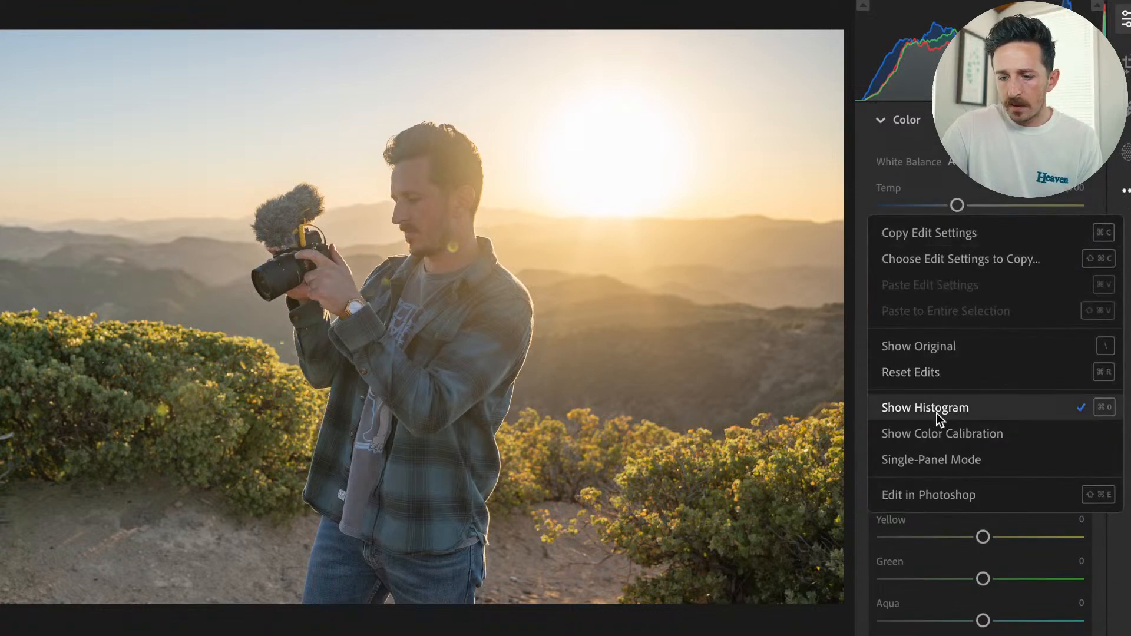
{"action": "left_click", "coordinate": [967, 120]}
{"action": "left_click", "coordinate": [966, 121]}
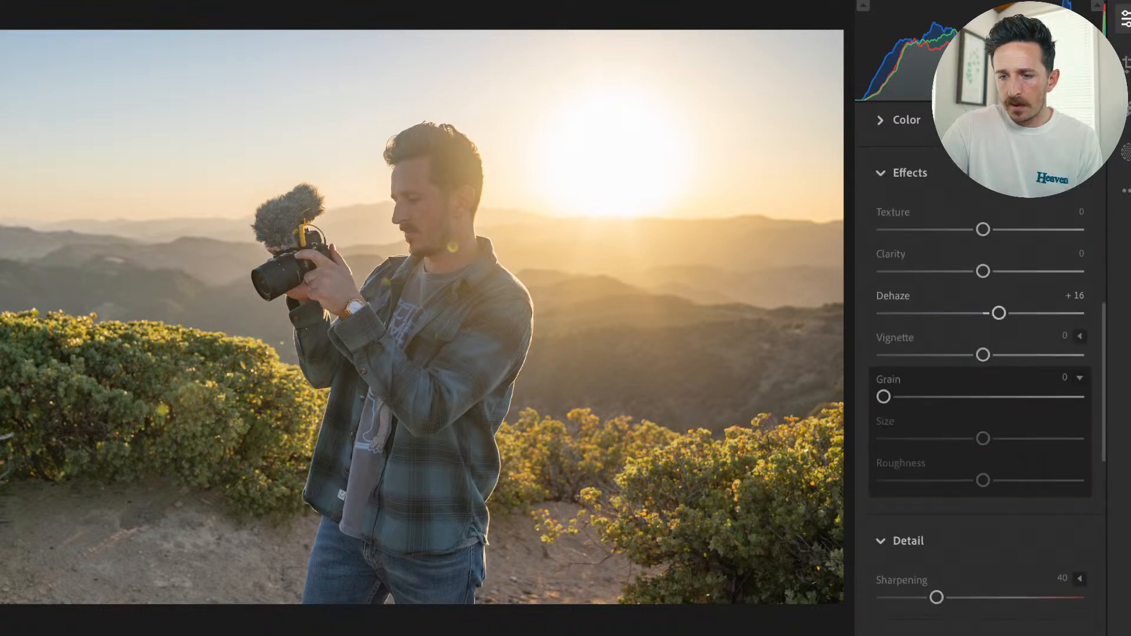
{"action": "left_click", "coordinate": [925, 127]}
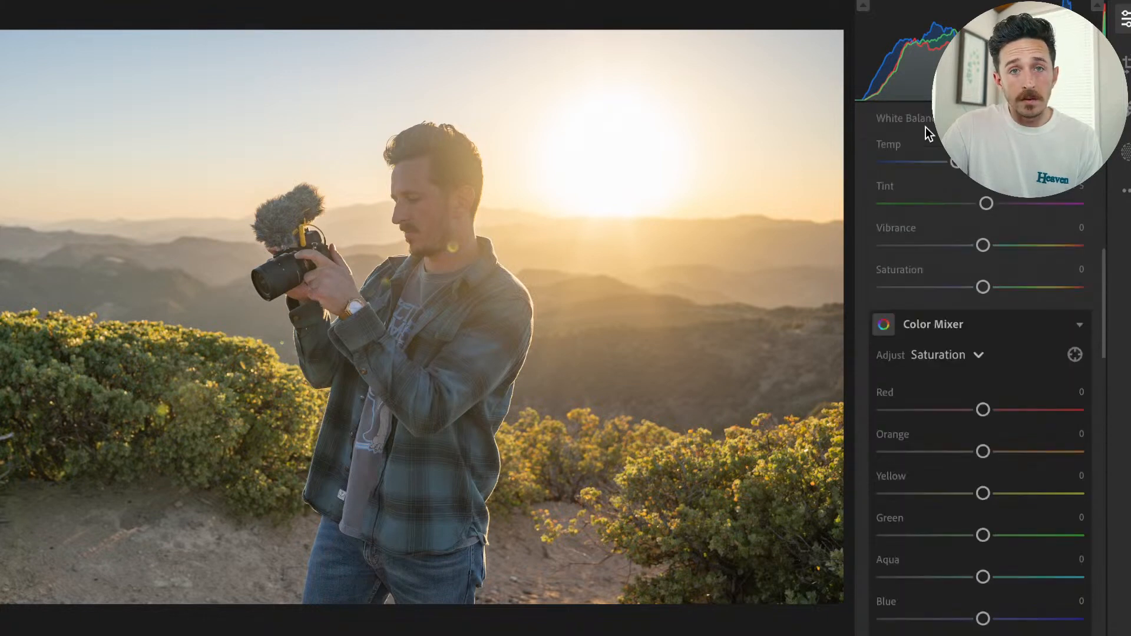
{"action": "left_click", "coordinate": [1126, 190]}
{"action": "left_click", "coordinate": [1127, 194]}
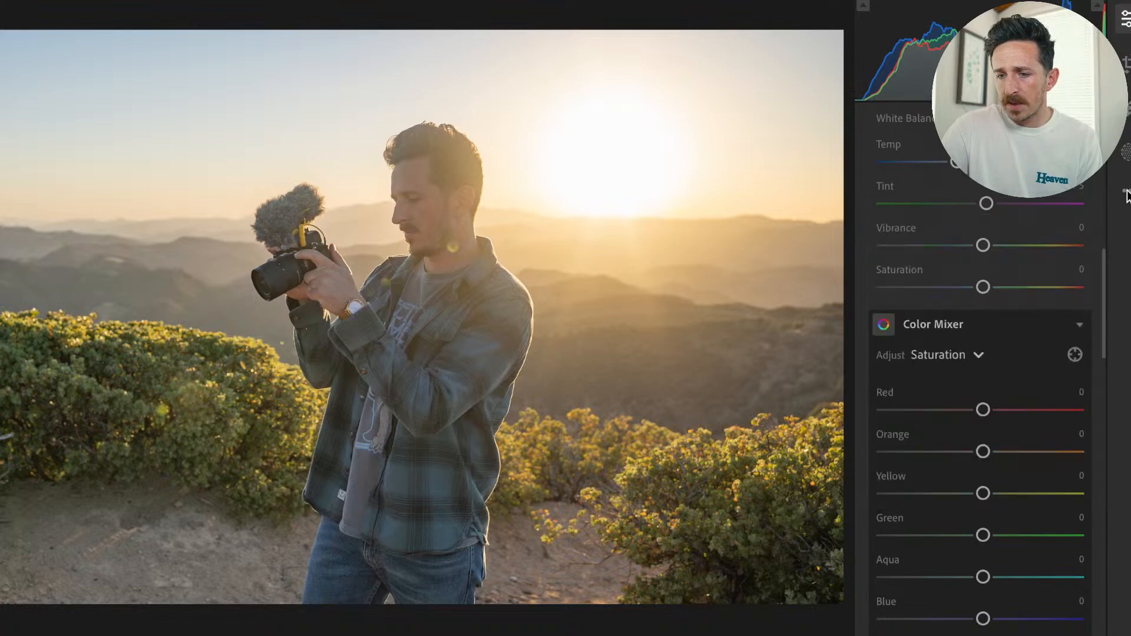
Apply the Coastal Punch preset from the ZSC group to the photo and close the presets.
{"action": "scroll", "coordinate": [981, 204], "scroll_direction": "up", "scroll_amount": 10}
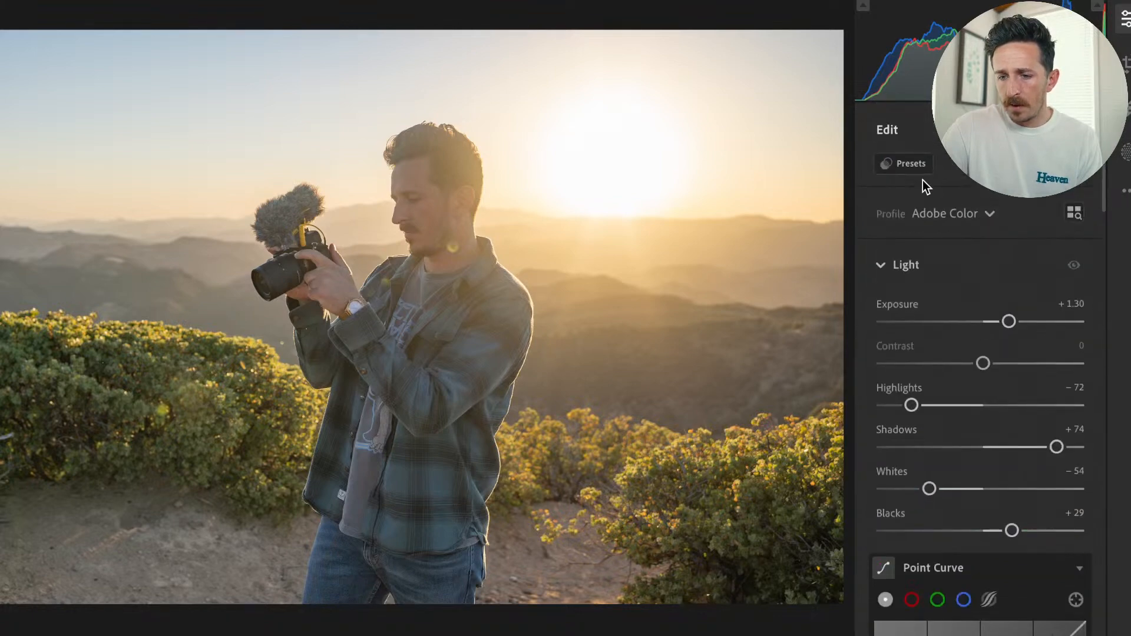
{"action": "left_click", "coordinate": [911, 163]}
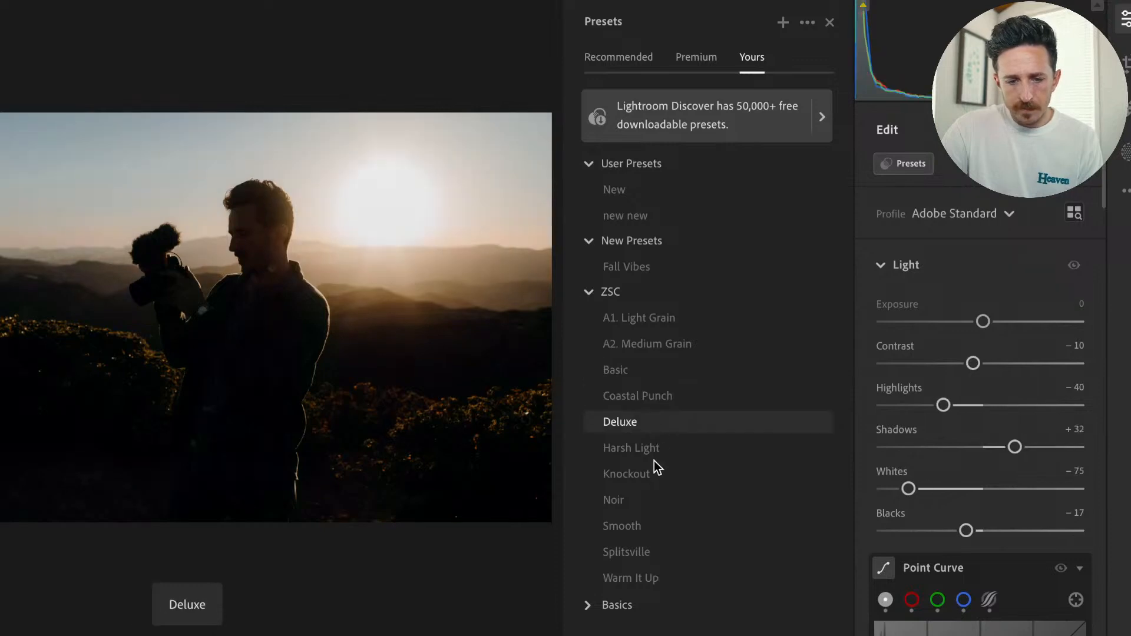
{"action": "left_click", "coordinate": [651, 401]}
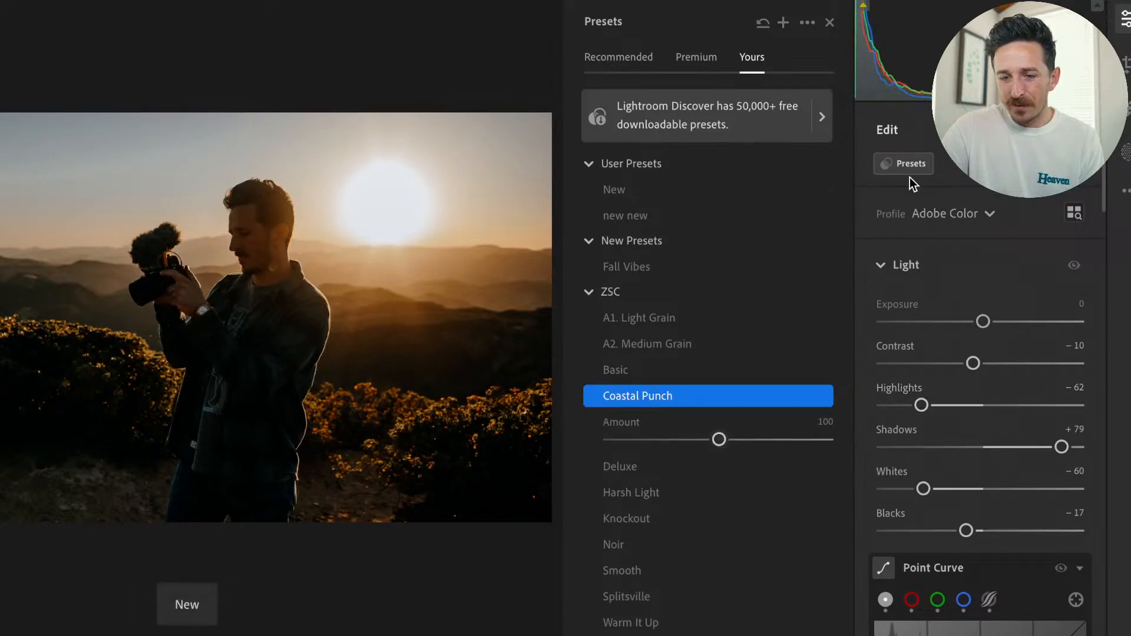
{"action": "left_click", "coordinate": [829, 24]}
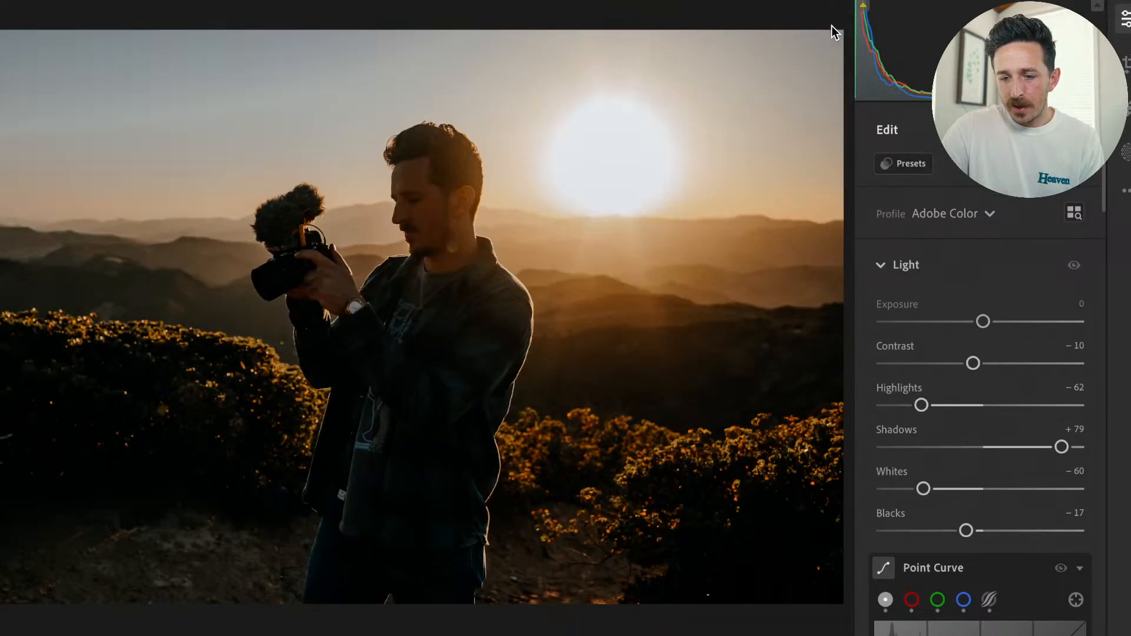
Review the photo's Effects and Detail settings, and open and dismiss the Denoise feedback request.
{"action": "scroll", "coordinate": [1090, 454], "scroll_direction": "down", "scroll_amount": 20}
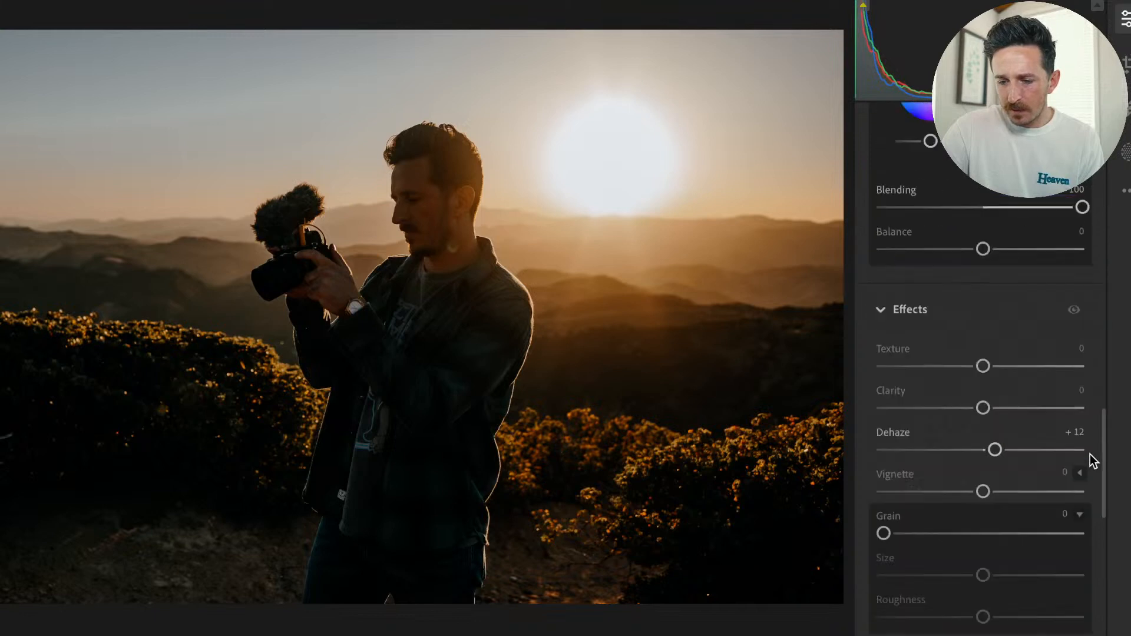
{"action": "scroll", "coordinate": [1090, 454], "scroll_direction": "up", "scroll_amount": 1}
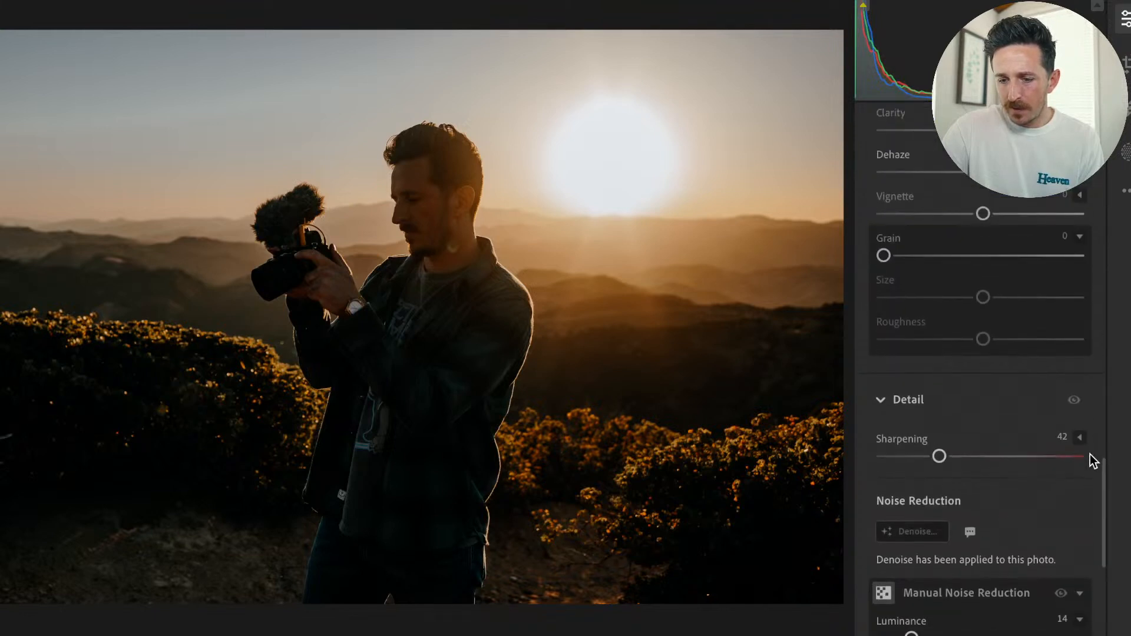
{"action": "left_click", "coordinate": [971, 531]}
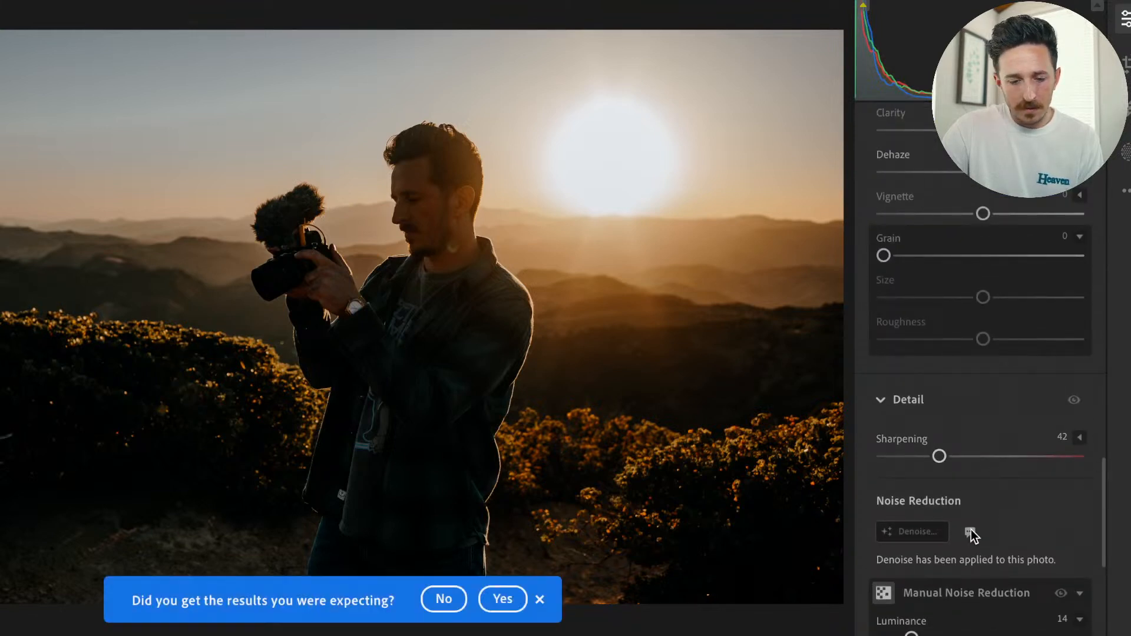
{"action": "left_click", "coordinate": [541, 599]}
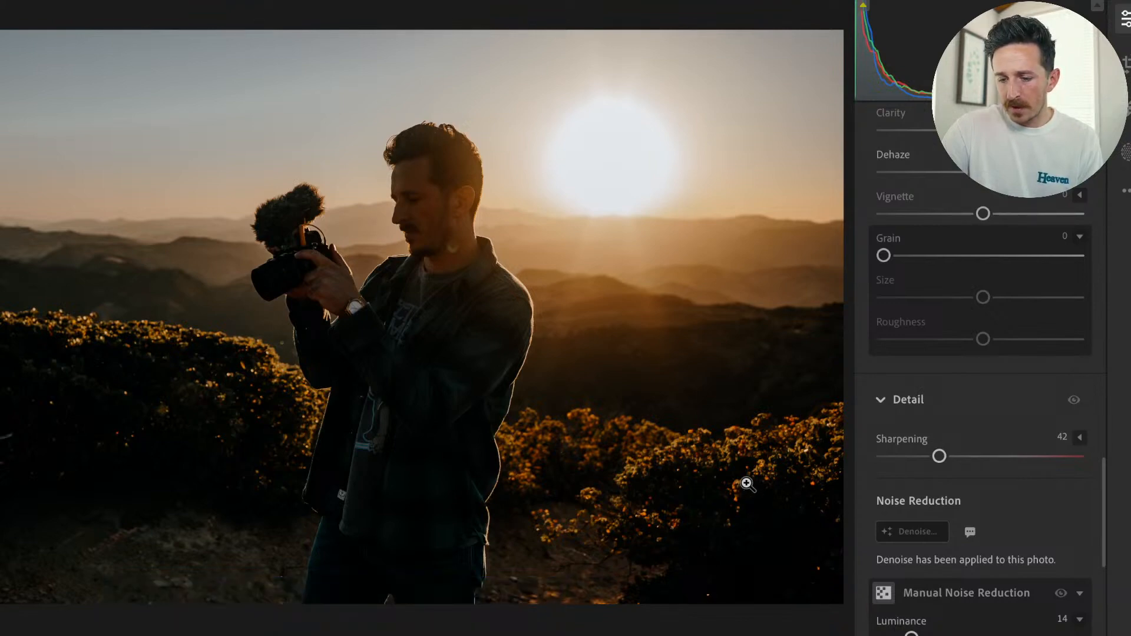
{"action": "key", "text": "space"}
{"action": "key", "text": "space"}
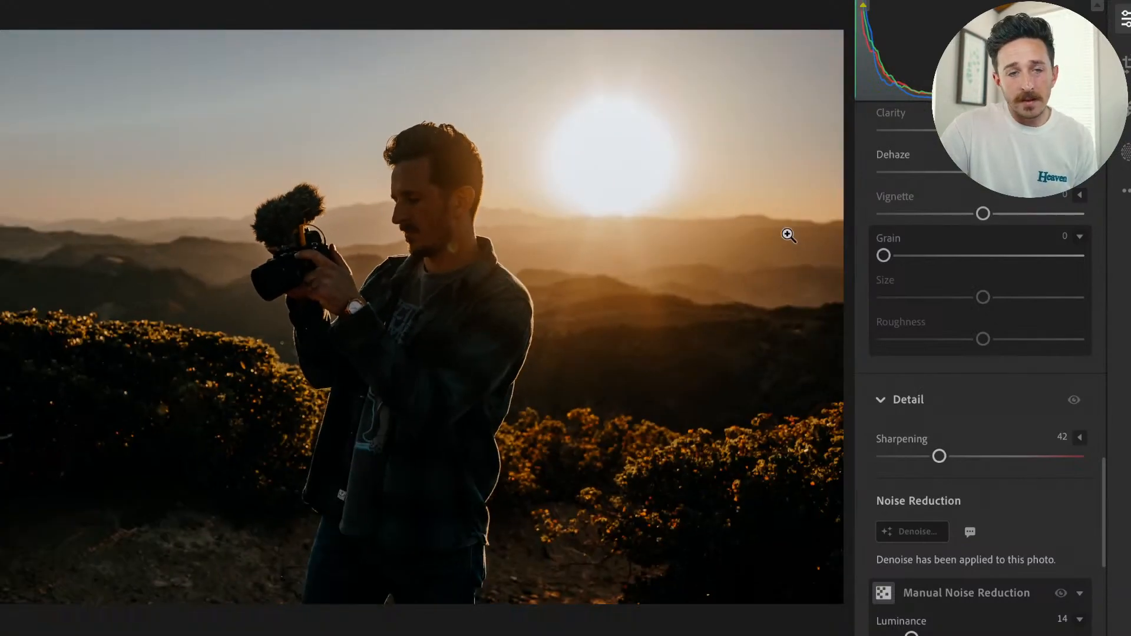
Raise the exposure to +1.49, comparing the edited photo with the original along the way.
{"action": "scroll", "coordinate": [1038, 412], "scroll_direction": "up", "scroll_amount": 1}
{"action": "scroll", "coordinate": [1038, 413], "scroll_direction": "up", "scroll_amount": 15}
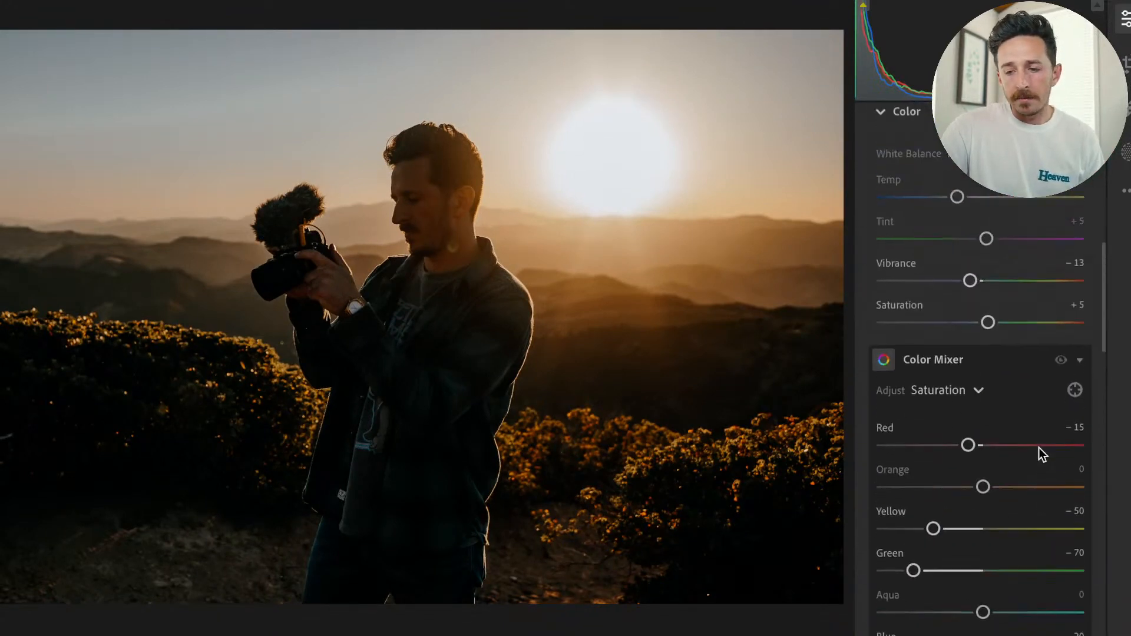
{"action": "scroll", "coordinate": [1038, 447], "scroll_direction": "up", "scroll_amount": 10}
{"action": "left_click_drag", "start_coordinate": [991, 322], "coordinate": [1007, 323]}
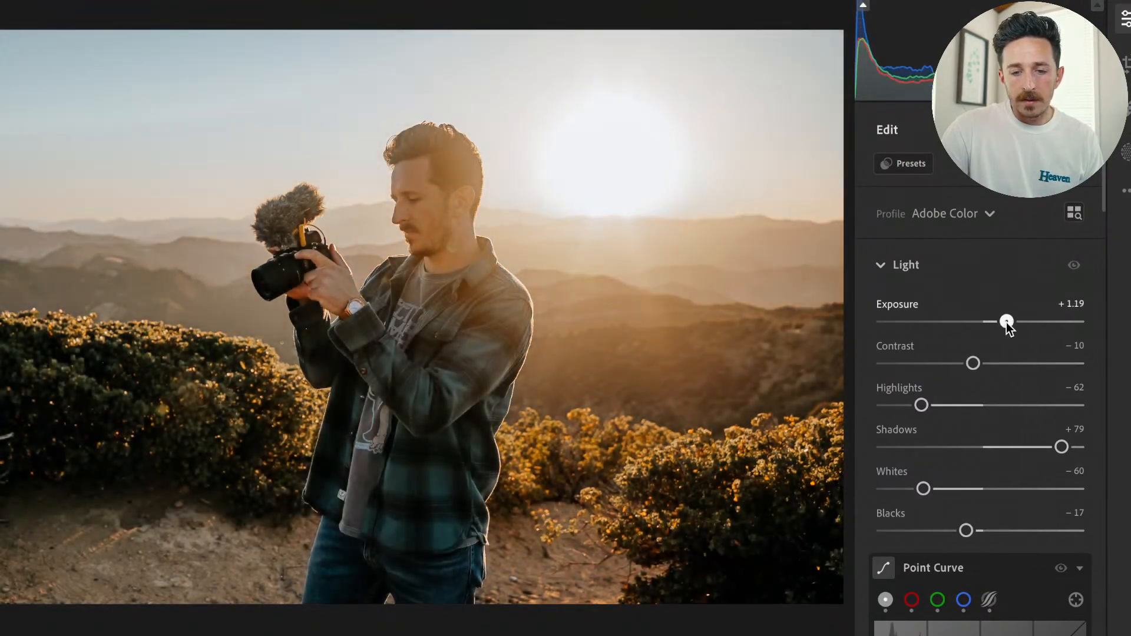
{"action": "key", "text": "backslash"}
{"action": "key", "text": "backslash"}
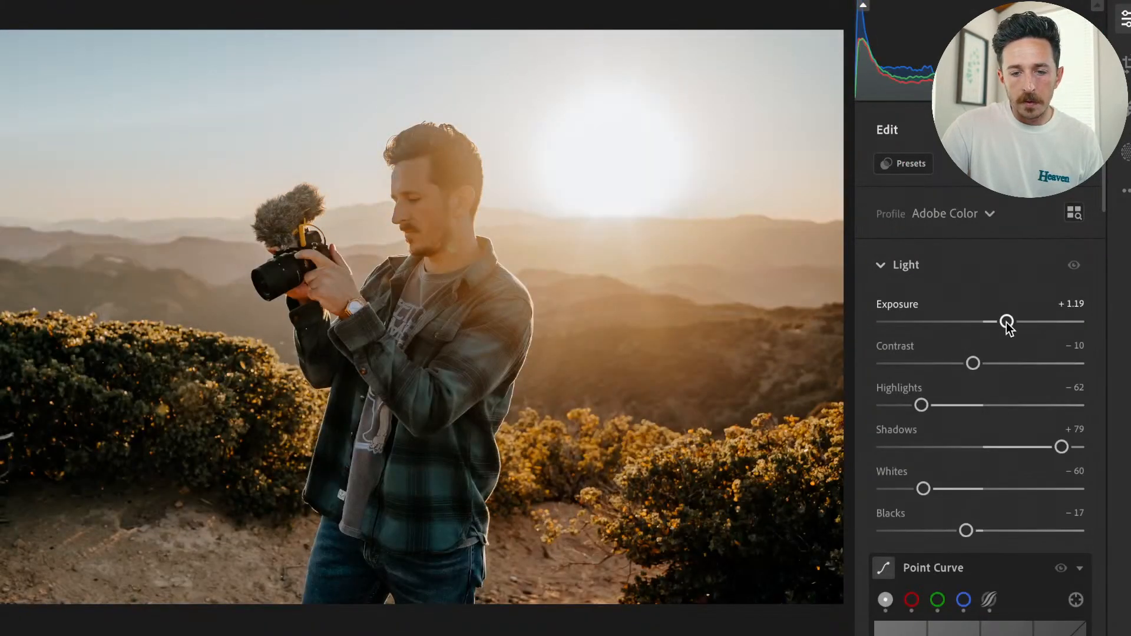
{"action": "left_click_drag", "start_coordinate": [1007, 321], "coordinate": [1012, 322]}
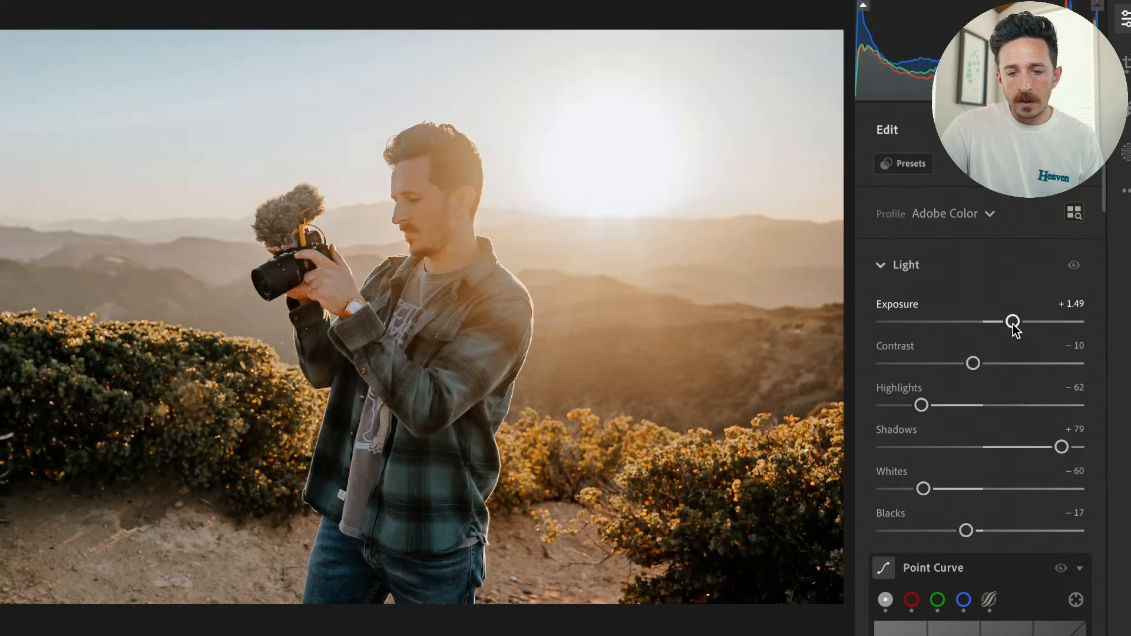
Examine the bush left of the man up close and compare the whole edited photo with the original.
{"action": "left_click", "coordinate": [112, 465]}
{"action": "left_click_drag", "start_coordinate": [114, 465], "coordinate": [243, 635]}
{"action": "scroll", "coordinate": [306, 407], "scroll_direction": "up", "scroll_amount": 3}
{"action": "left_click_drag", "start_coordinate": [461, 388], "coordinate": [146, 378]}
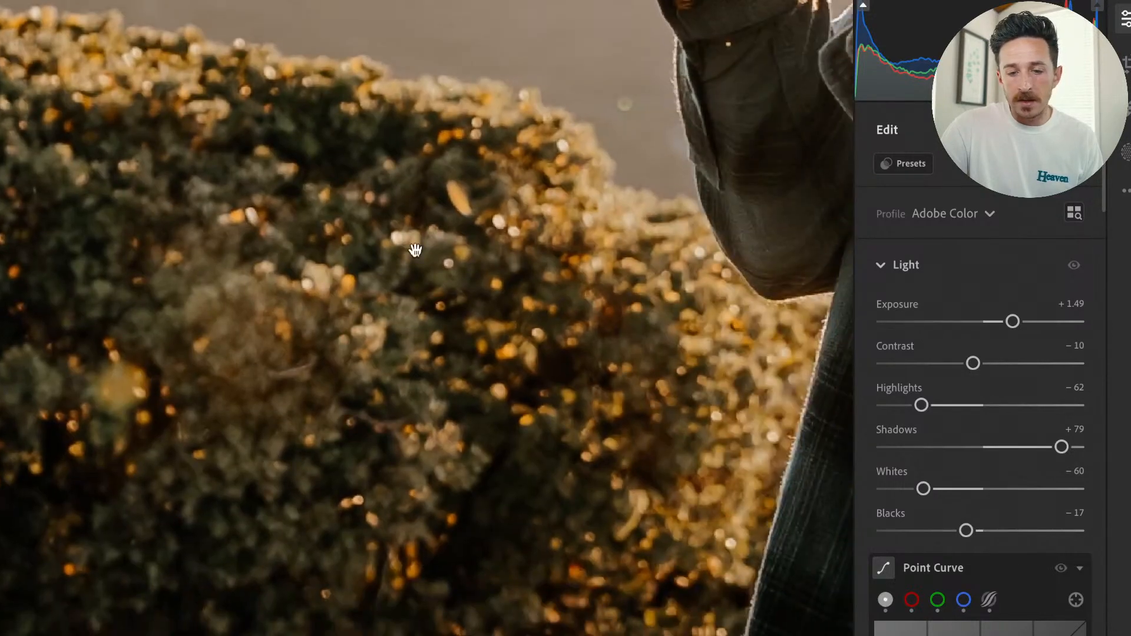
{"action": "left_click", "coordinate": [452, 265]}
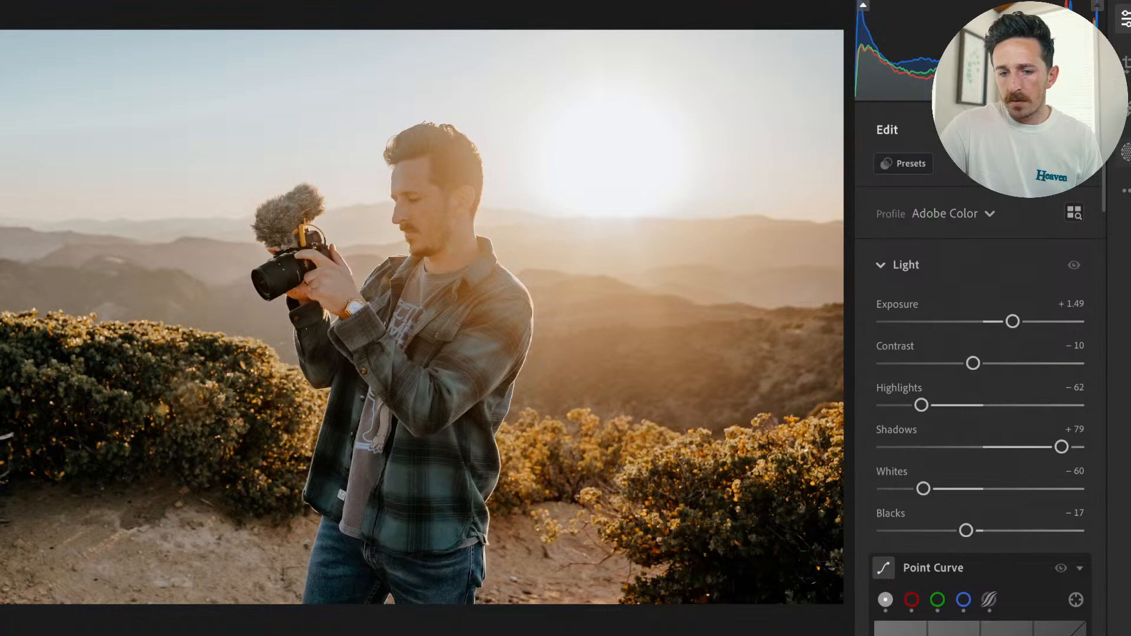
{"action": "scroll", "coordinate": [1005, 289], "scroll_direction": "down", "scroll_amount": 2}
{"action": "scroll", "coordinate": [1005, 288], "scroll_direction": "up", "scroll_amount": 2}
{"action": "key", "text": "backslash"}
{"action": "key", "text": "backslash"}
Examine the bush right of the man and his face up close, and return to the full photo.
{"action": "left_click", "coordinate": [677, 525]}
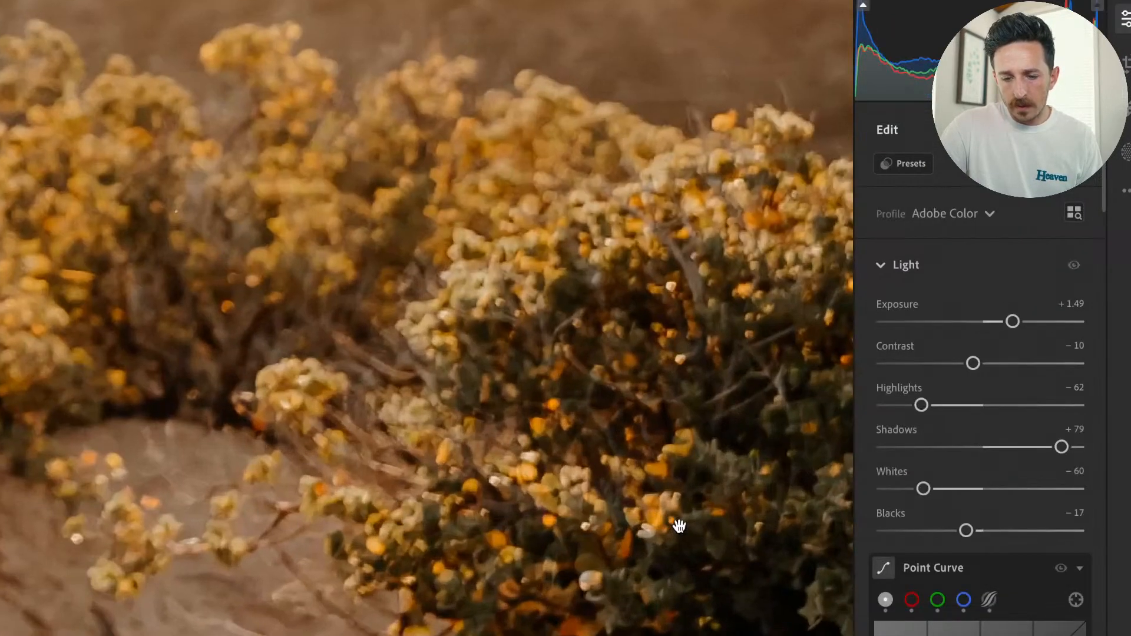
{"action": "left_click_drag", "start_coordinate": [340, 358], "coordinate": [466, 456]}
{"action": "left_click_drag", "start_coordinate": [458, 190], "coordinate": [358, 481]}
{"action": "left_click_drag", "start_coordinate": [465, 495], "coordinate": [371, 522]}
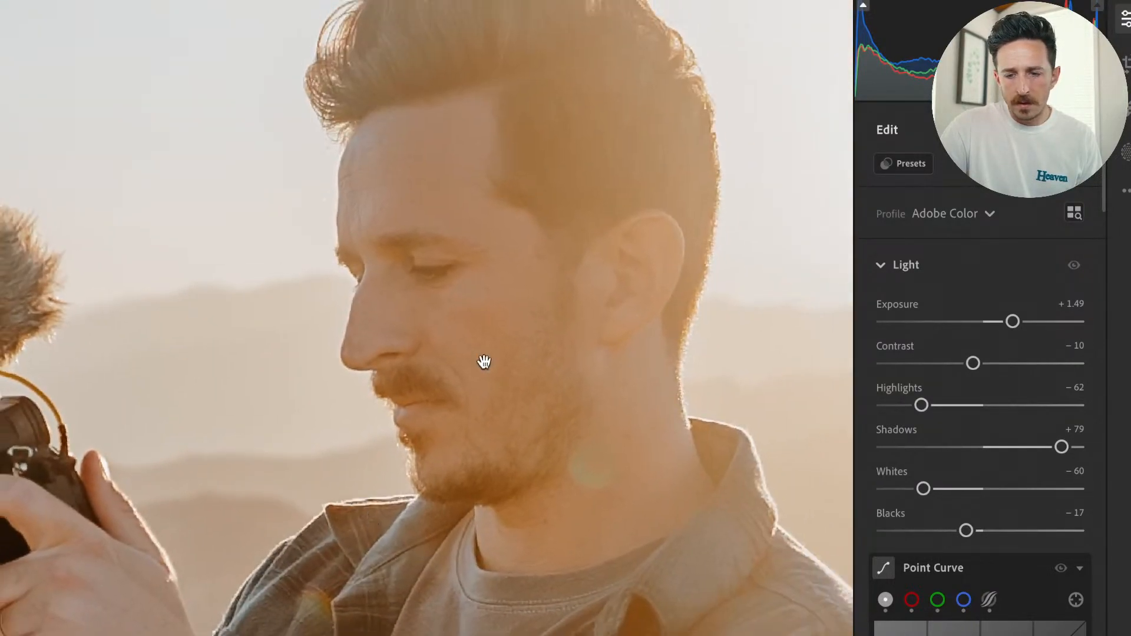
{"action": "key", "text": "super+minus"}
{"action": "key", "text": "super+minus"}
{"action": "left_click_drag", "start_coordinate": [483, 361], "coordinate": [386, 284]}
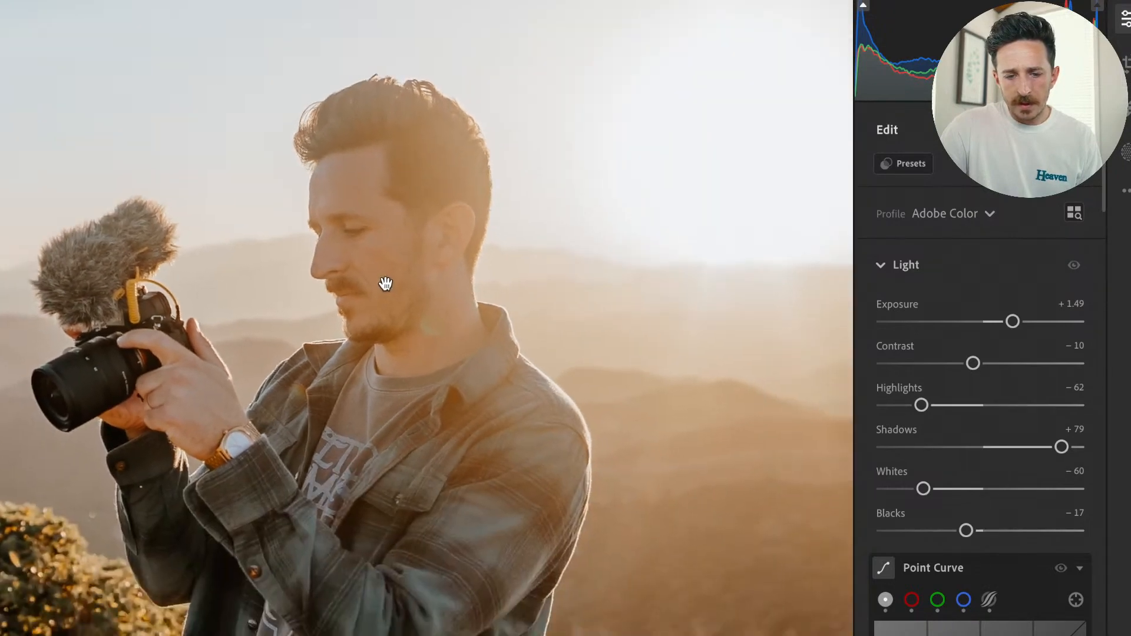
{"action": "left_click", "coordinate": [386, 285]}
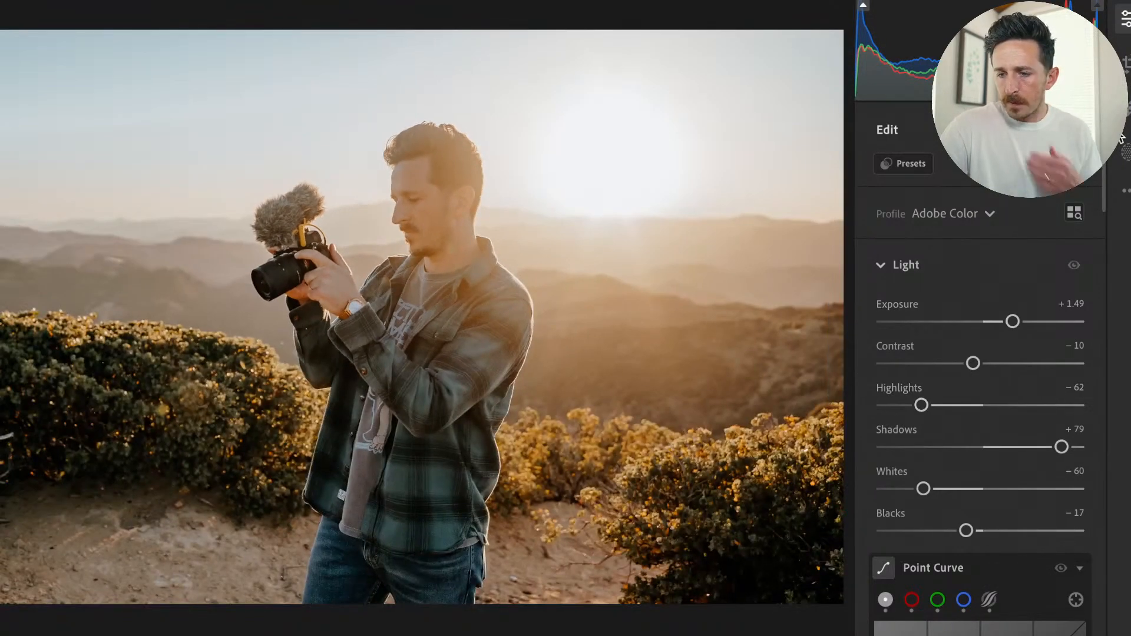
Create a radial gradient mask centred near the sun, enlarging it to cover the man's upper body and the surrounding hills.
{"action": "key", "text": "m"}
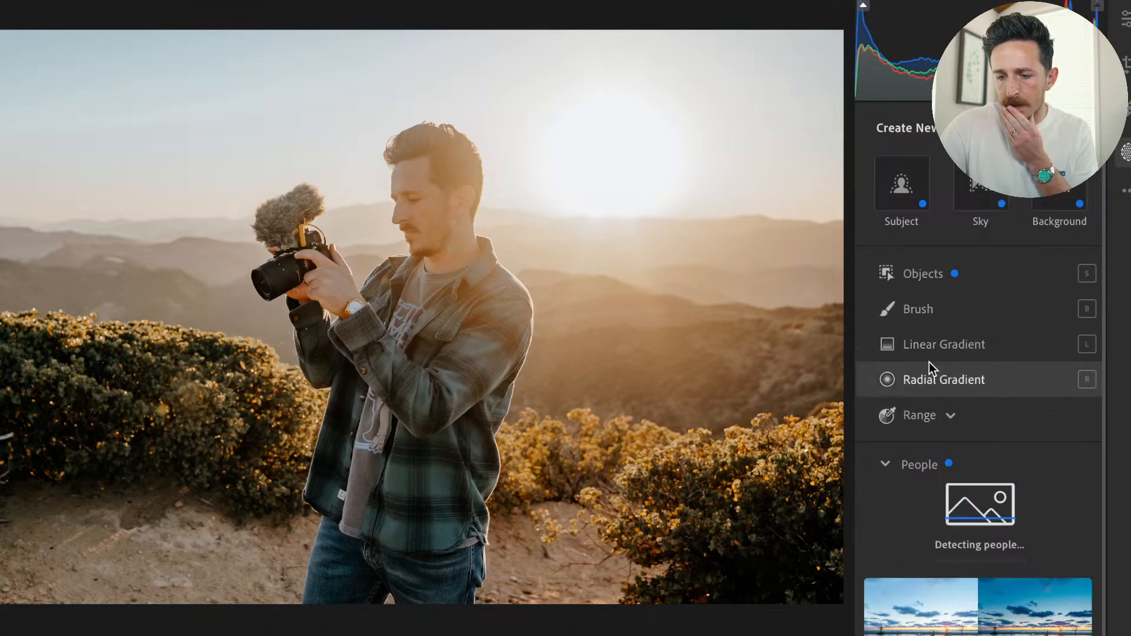
{"action": "left_click", "coordinate": [888, 383]}
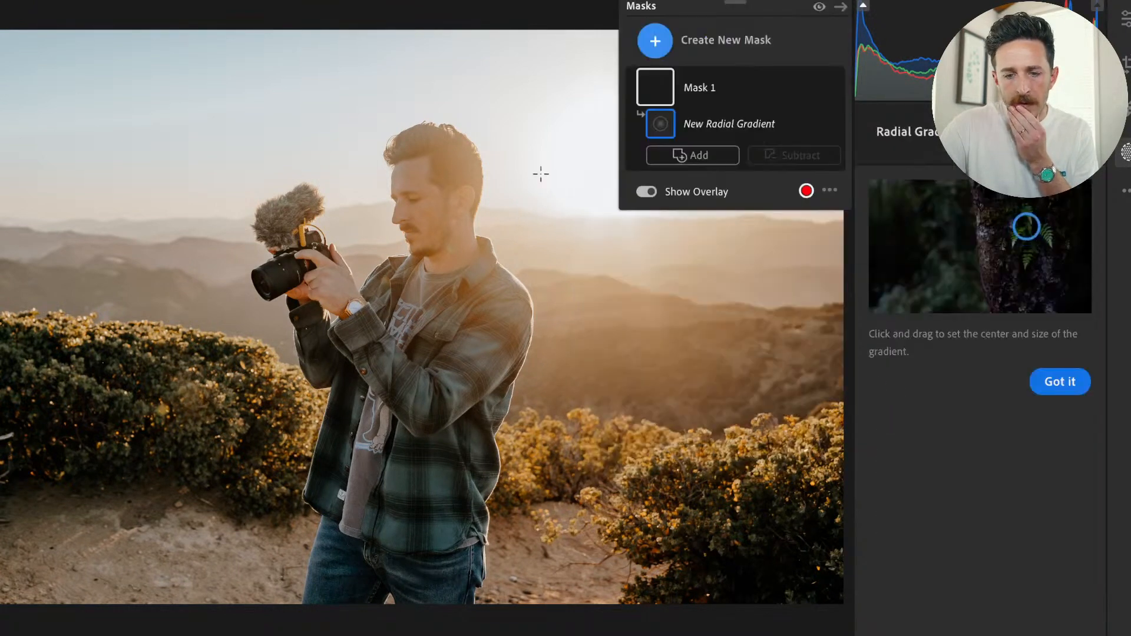
{"action": "left_click_drag", "start_coordinate": [575, 171], "coordinate": [571, 148]}
{"action": "left_click_drag", "start_coordinate": [593, 261], "coordinate": [599, 194]}
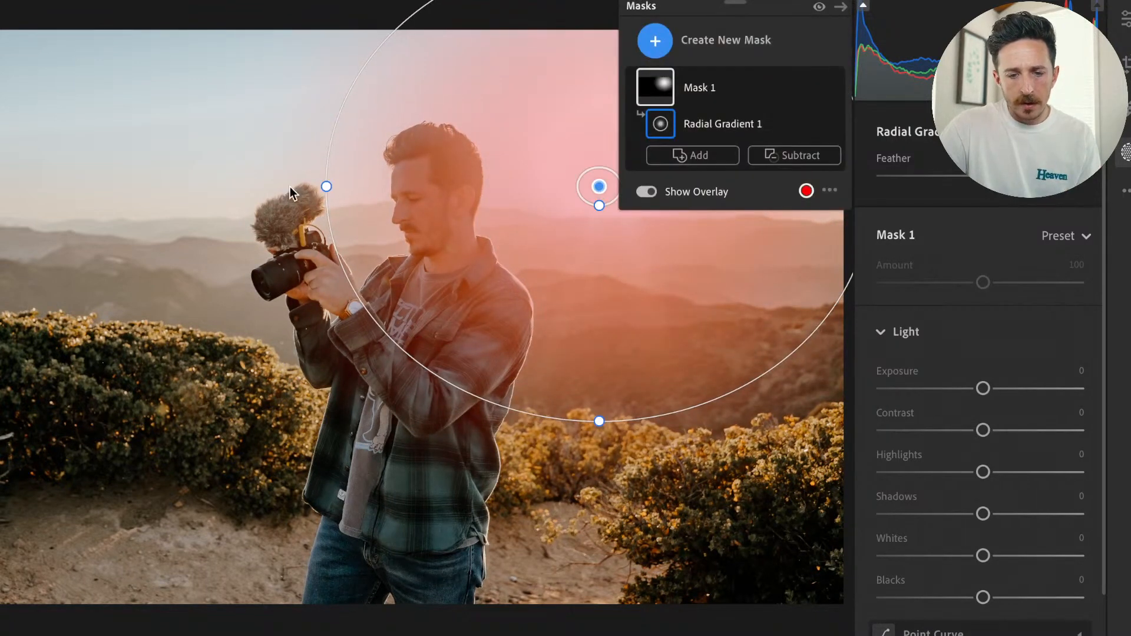
{"action": "left_click_drag", "start_coordinate": [327, 191], "coordinate": [217, 187]}
{"action": "left_click_drag", "start_coordinate": [599, 421], "coordinate": [600, 517]}
{"action": "mouse_move", "coordinate": [601, 184]}
{"action": "left_mouse_down"}
{"action": "mouse_move", "coordinate": [624, 195]}
{"action": "mouse_move", "coordinate": [604, 190]}
{"action": "left_mouse_up"}
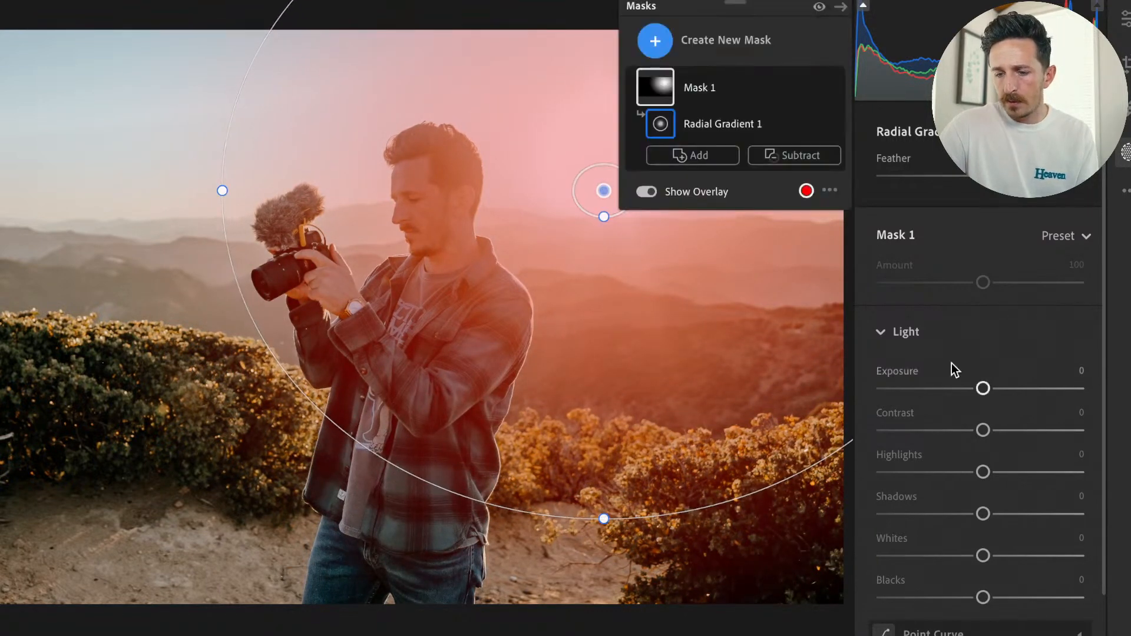
Set the radial mask's Exposure to +0.56 and its Temp to +37.
{"action": "left_click_drag", "start_coordinate": [982, 388], "coordinate": [998, 391]}
{"action": "scroll", "coordinate": [1012, 510], "scroll_direction": "down", "scroll_amount": 5}
{"action": "scroll", "coordinate": [982, 603], "scroll_direction": "up", "scroll_amount": 2}
{"action": "scroll", "coordinate": [982, 604], "scroll_direction": "down", "scroll_amount": 2}
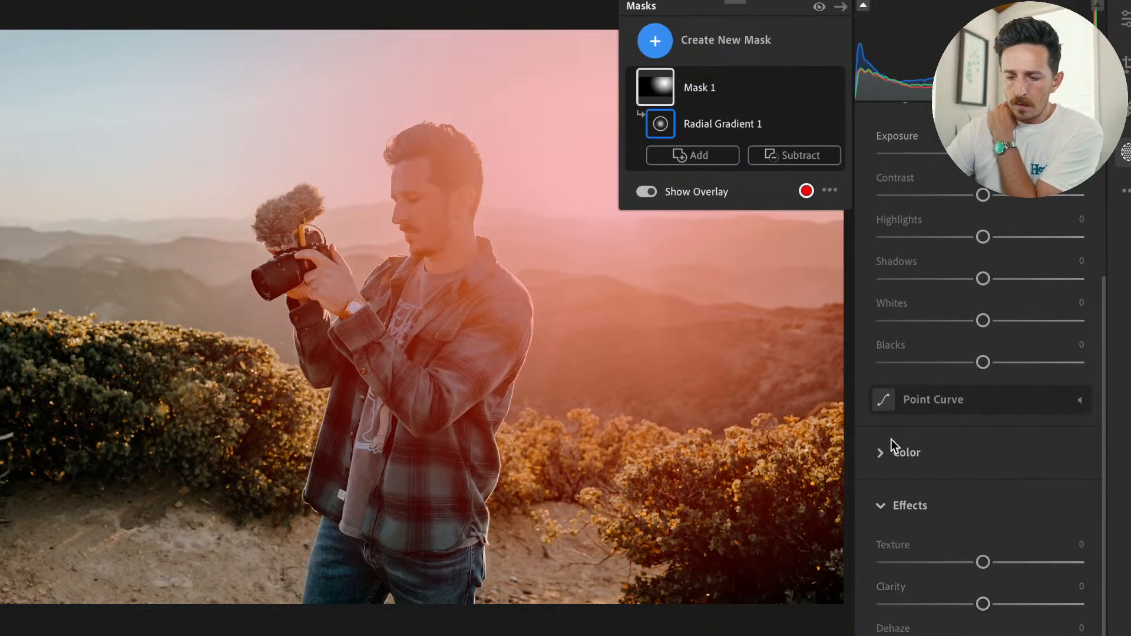
{"action": "scroll", "coordinate": [891, 439], "scroll_direction": "up", "scroll_amount": 4}
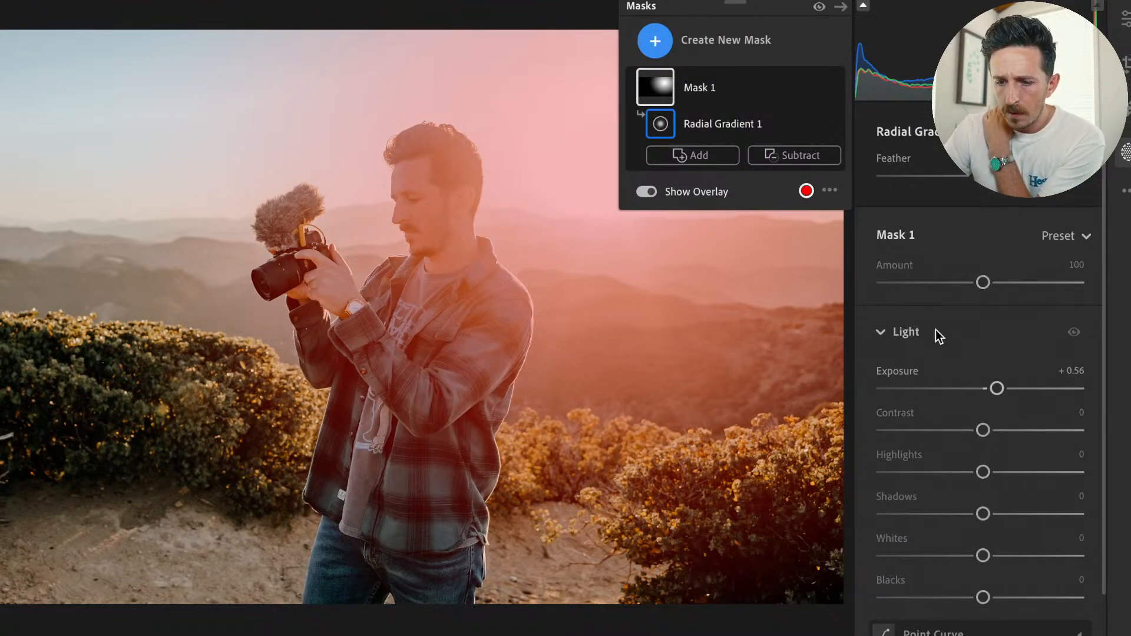
{"action": "left_click", "coordinate": [878, 334]}
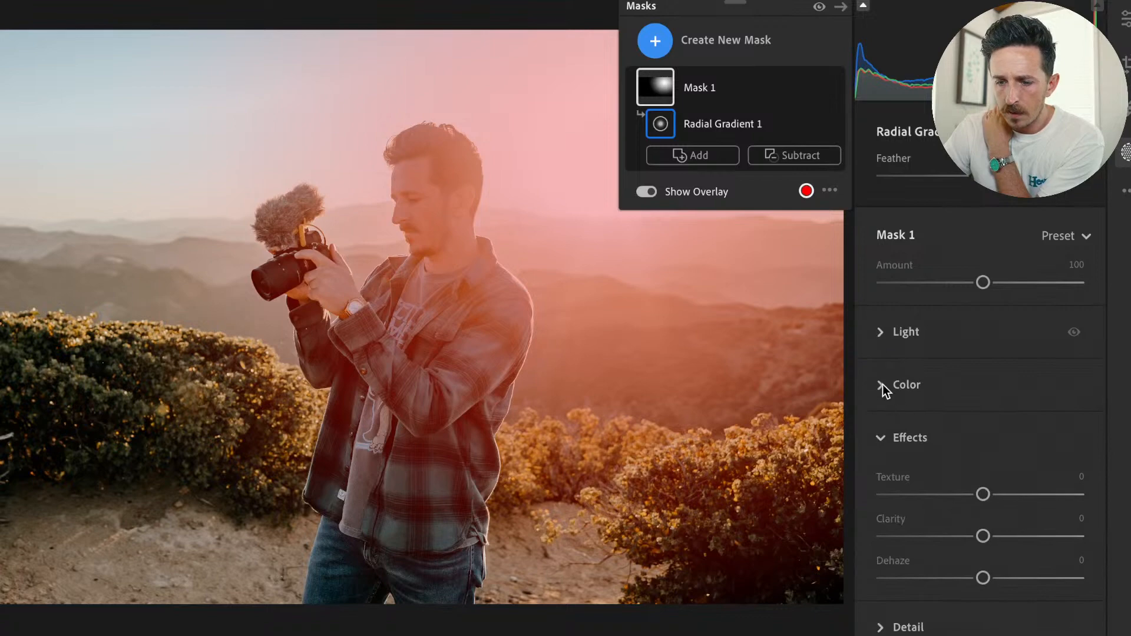
{"action": "left_click", "coordinate": [883, 384]}
{"action": "left_click_drag", "start_coordinate": [990, 398], "coordinate": [998, 400]}
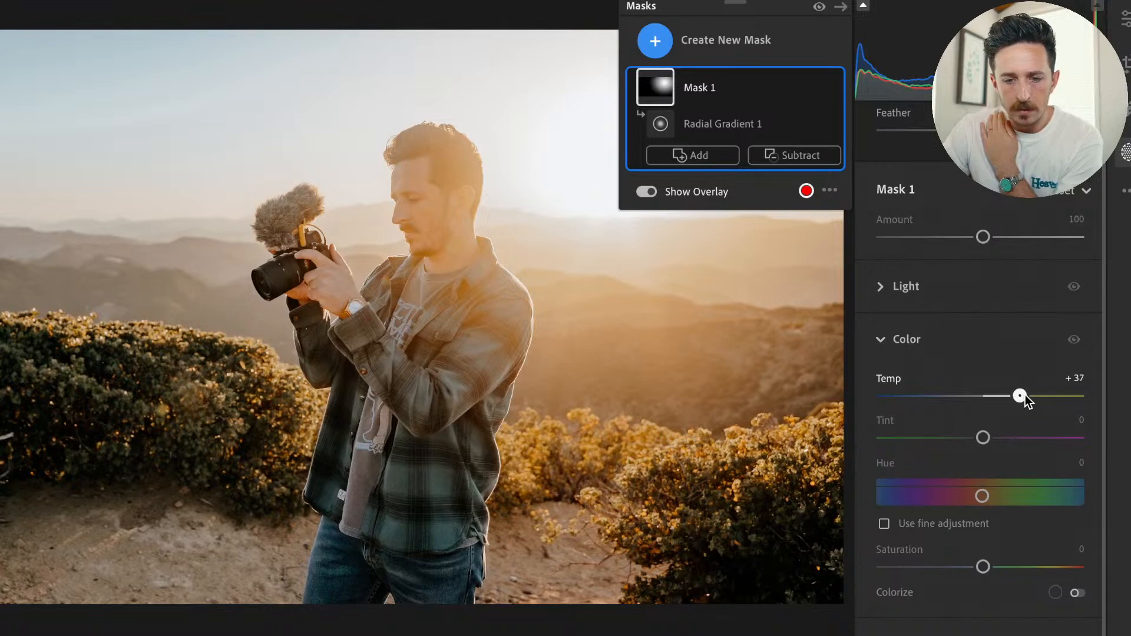
{"action": "left_click_drag", "start_coordinate": [1025, 400], "coordinate": [1026, 397]}
Soften the radial mask with Clarity at -30 and Texture at -25, resetting its Dehaze to 0.
{"action": "scroll", "coordinate": [998, 577], "scroll_direction": "down", "scroll_amount": 3}
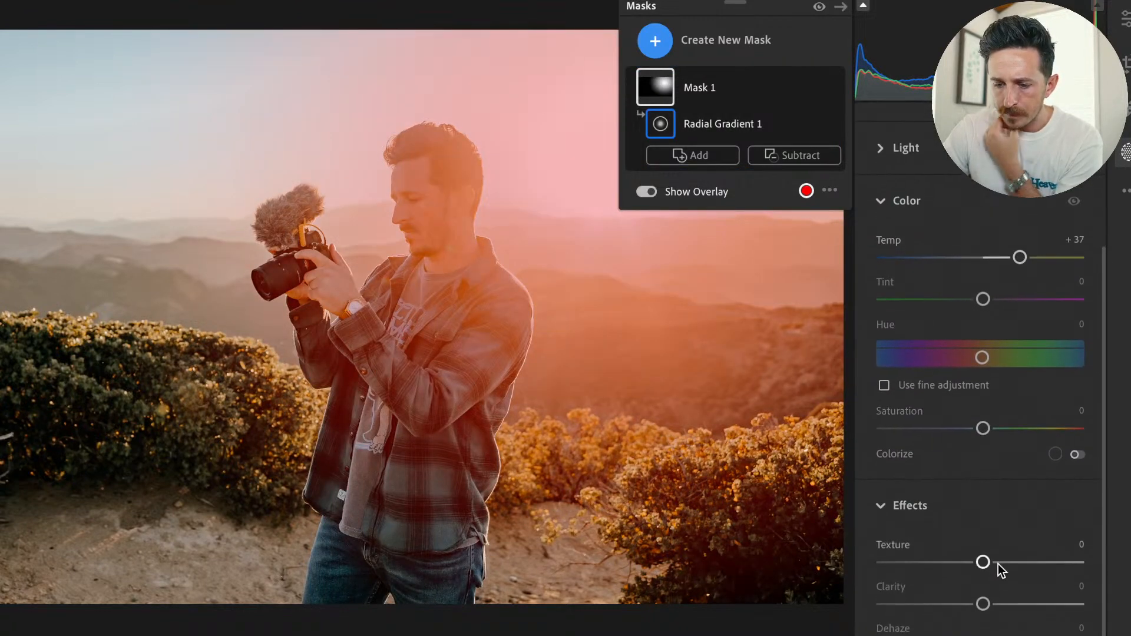
{"action": "mouse_move", "coordinate": [983, 604]}
{"action": "left_mouse_down"}
{"action": "mouse_move", "coordinate": [914, 608]}
{"action": "mouse_move", "coordinate": [961, 607]}
{"action": "left_mouse_up"}
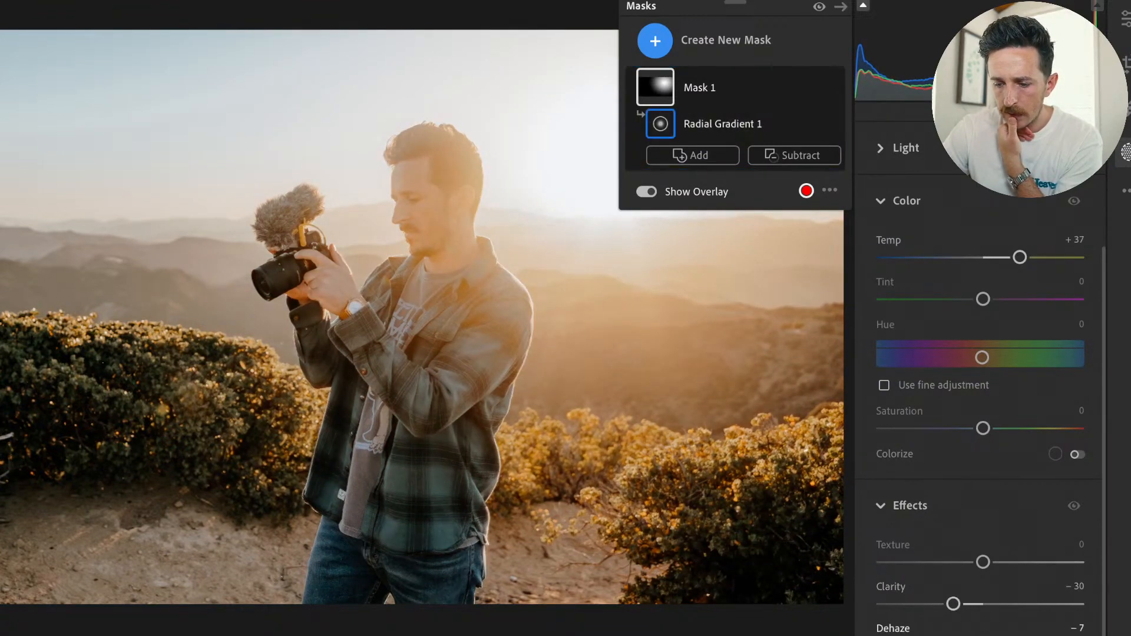
{"action": "double_click", "coordinate": [977, 635]}
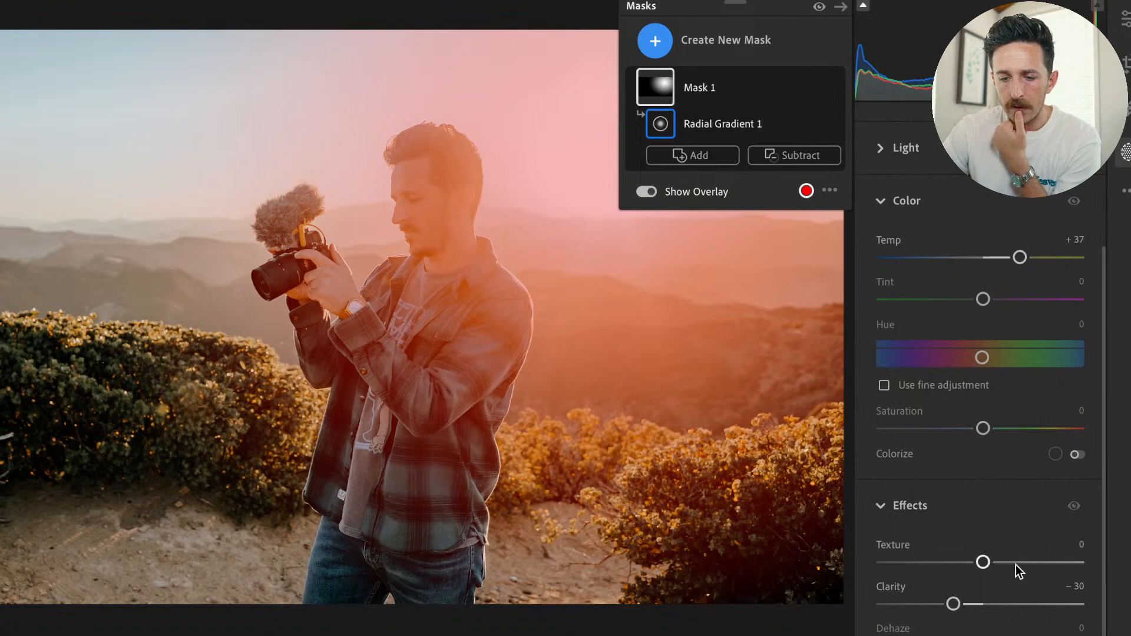
{"action": "left_click_drag", "start_coordinate": [983, 562], "coordinate": [961, 563]}
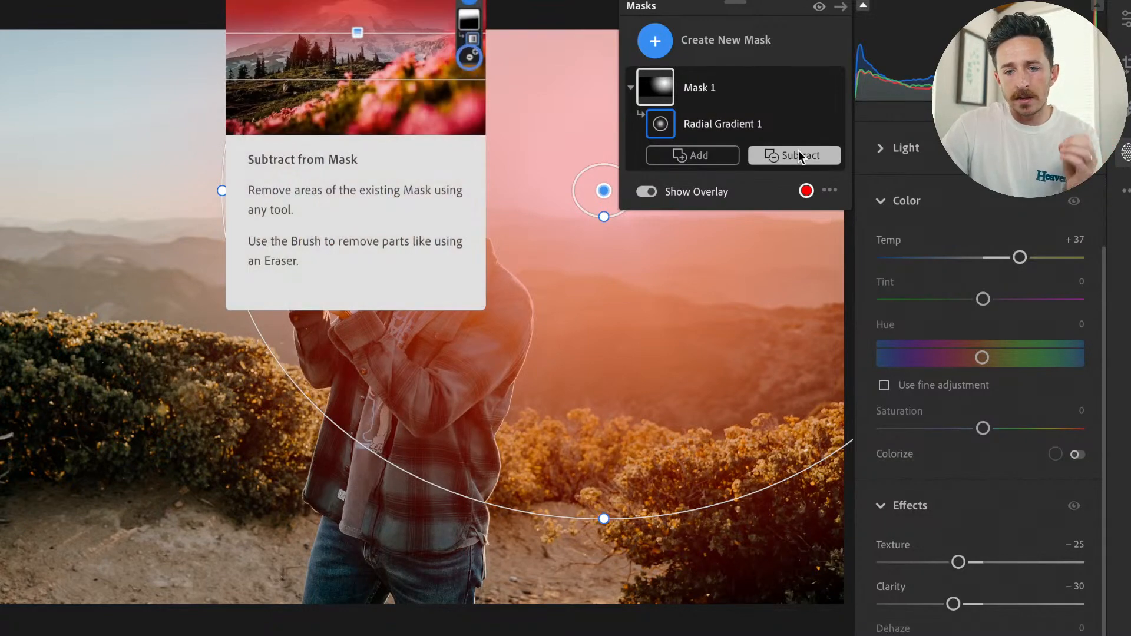
Subtract the entire Person 1 from the radial gradient mask.
{"action": "left_click", "coordinate": [799, 152]}
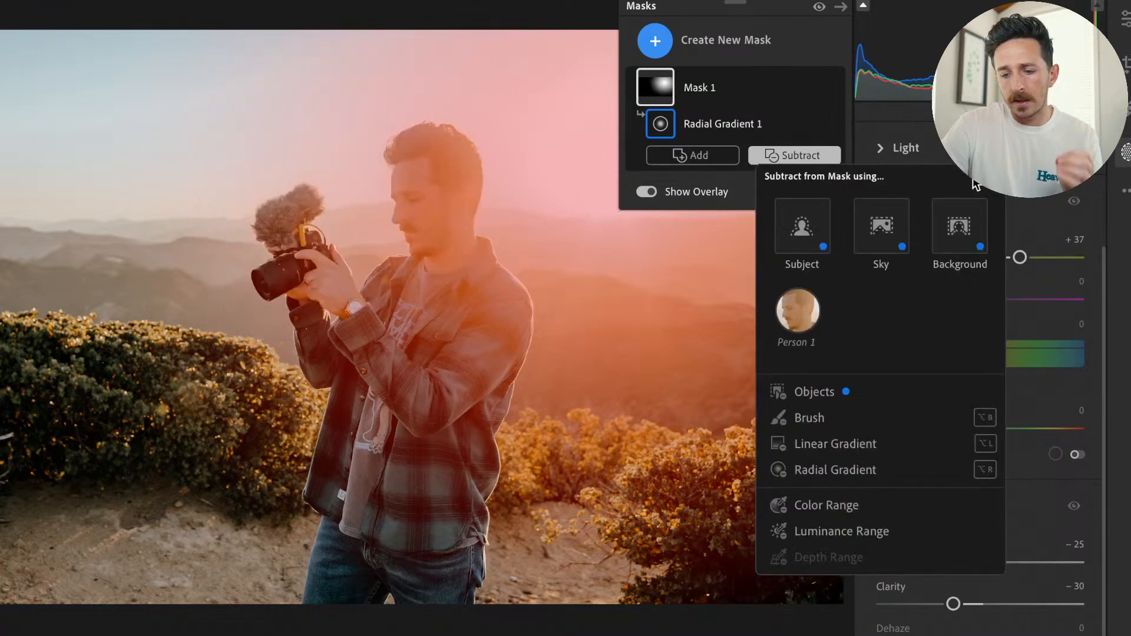
{"action": "left_click", "coordinate": [1035, 206]}
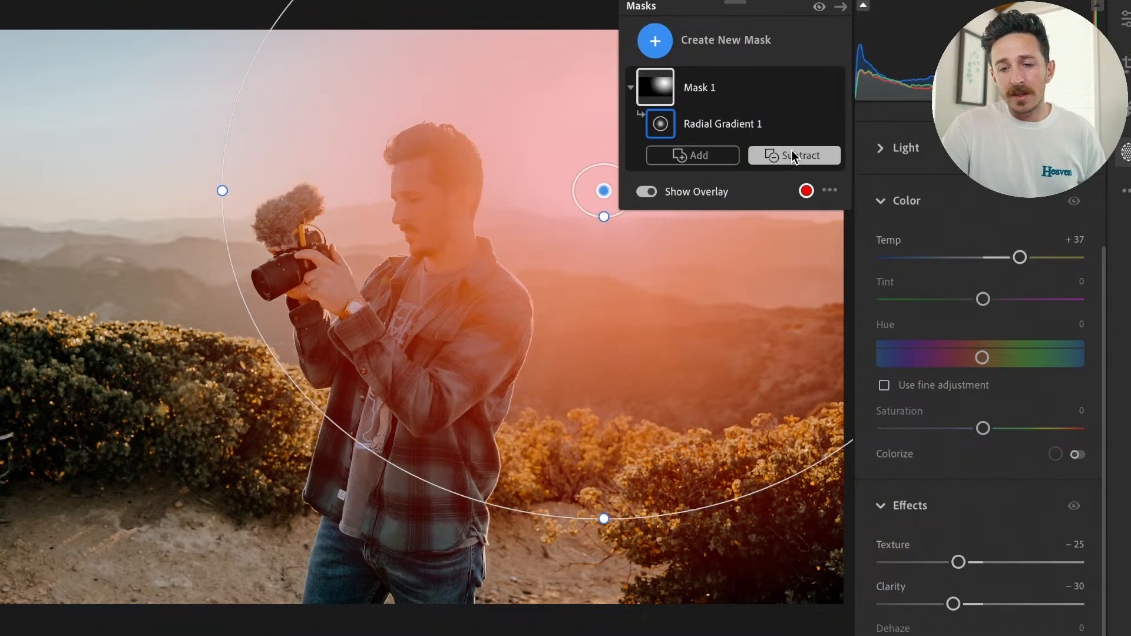
{"action": "mouse_move", "coordinate": [795, 146]}
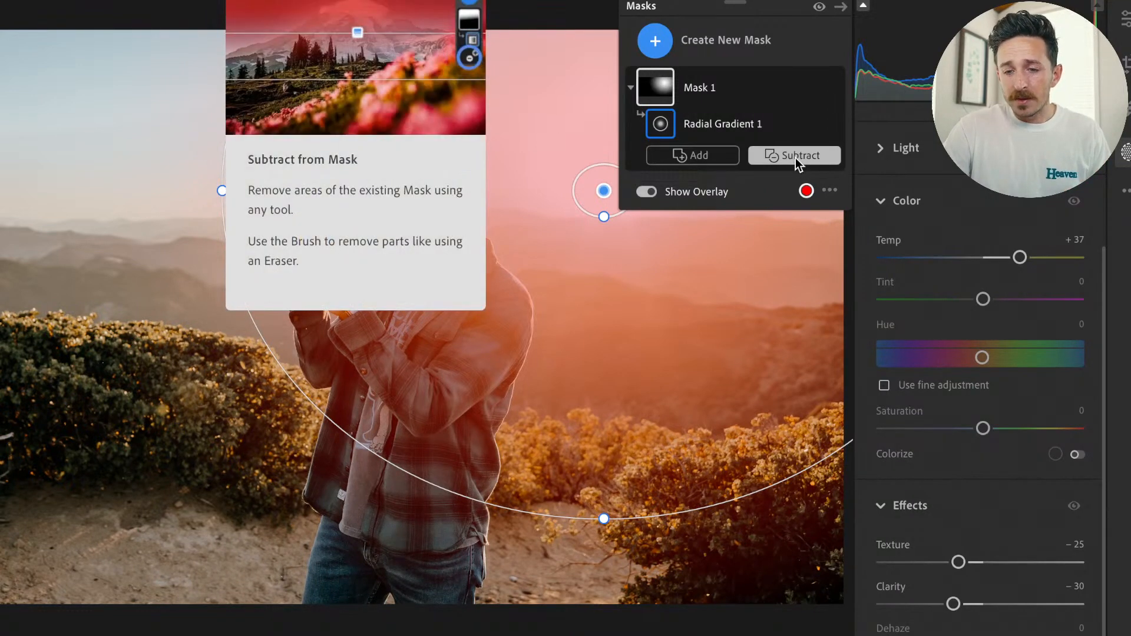
{"action": "left_click", "coordinate": [796, 158]}
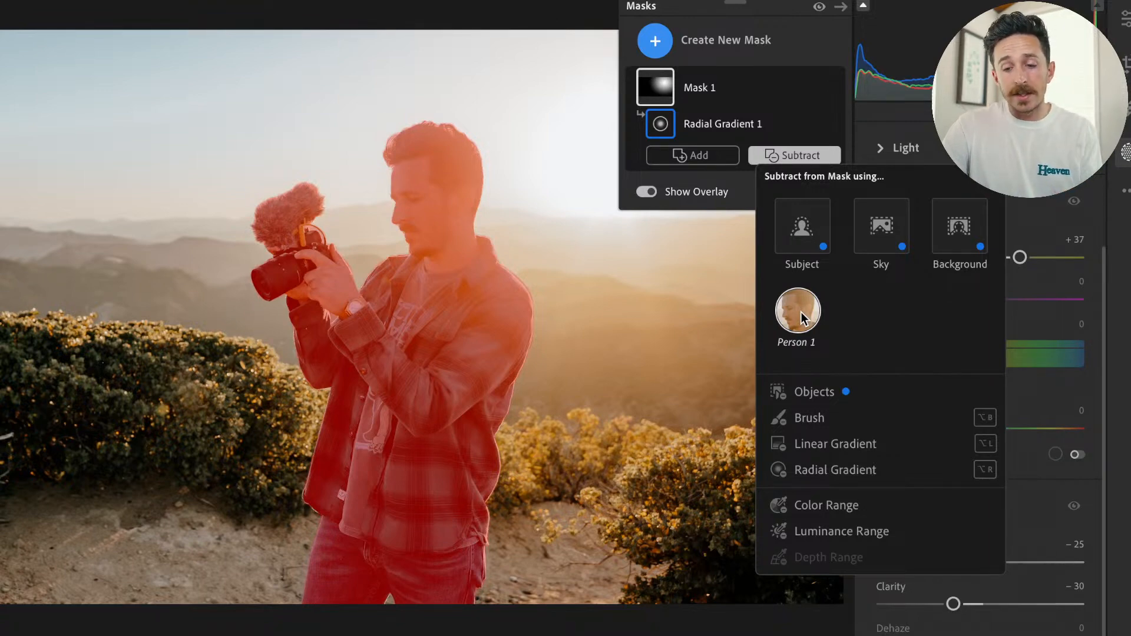
{"action": "left_click", "coordinate": [801, 311]}
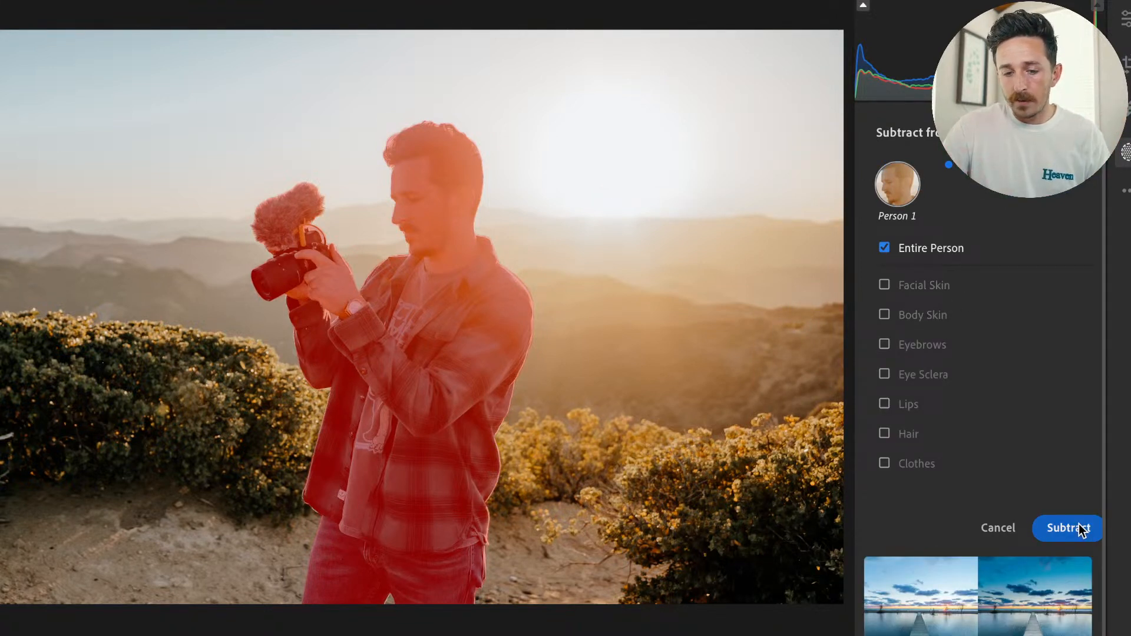
{"action": "left_click", "coordinate": [1082, 530]}
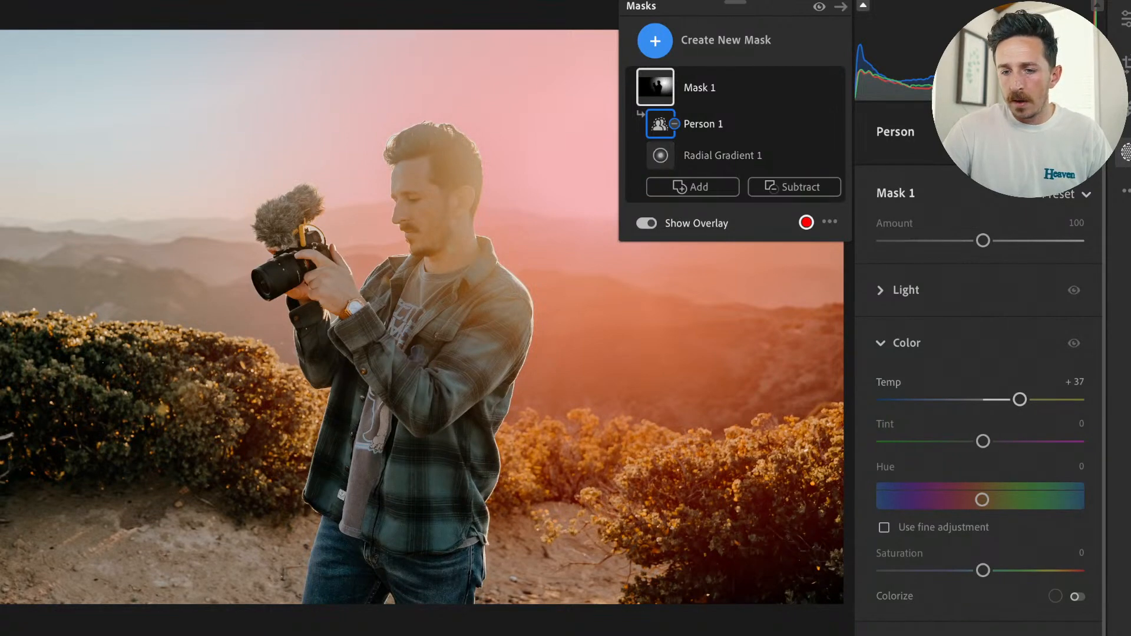
Close the masking tool and view the edited portrait against the neighbouring unedited photos.
{"action": "left_click", "coordinate": [843, 7]}
{"action": "left_click", "coordinate": [64, 212]}
{"action": "left_click", "coordinate": [63, 213]}
{"action": "left_click", "coordinate": [1126, 152]}
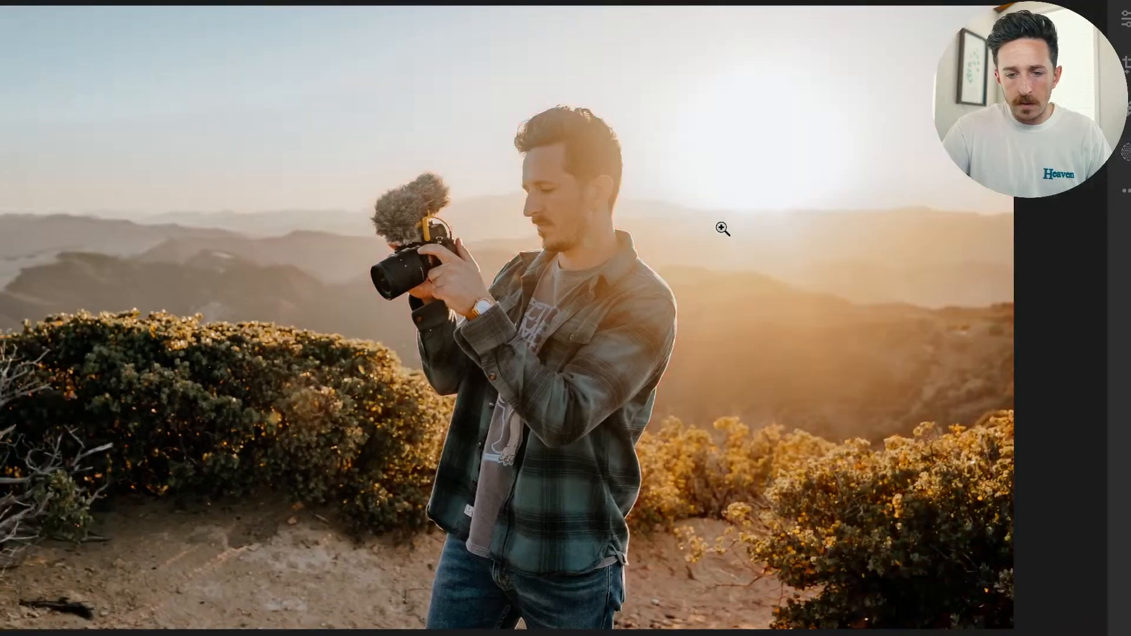
{"action": "key", "text": "Right"}
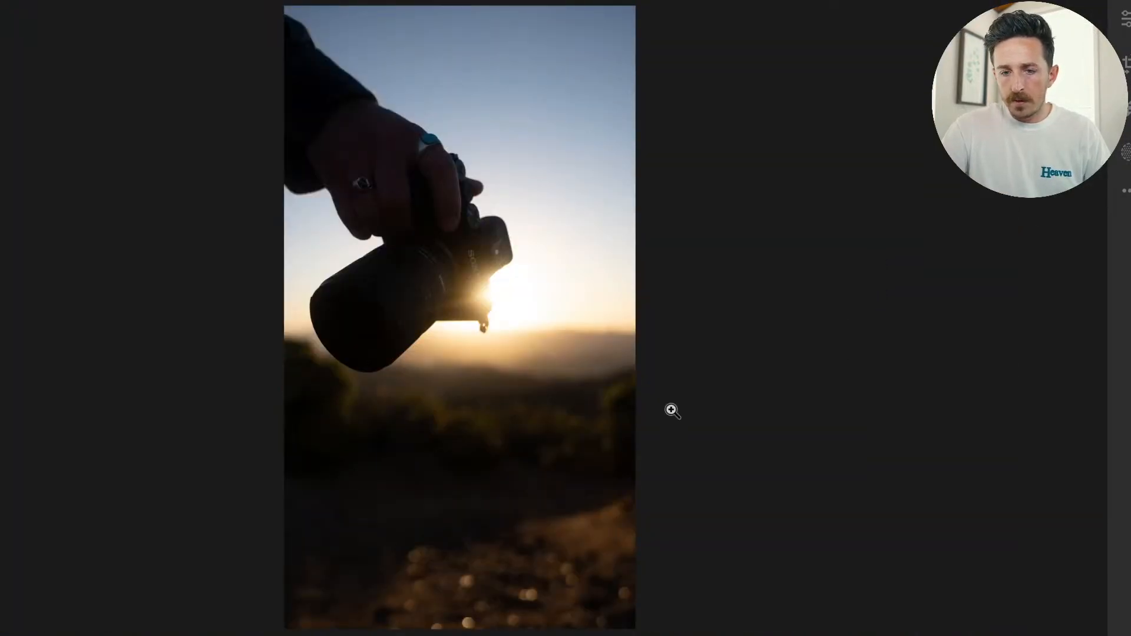
{"action": "key", "text": "Right"}
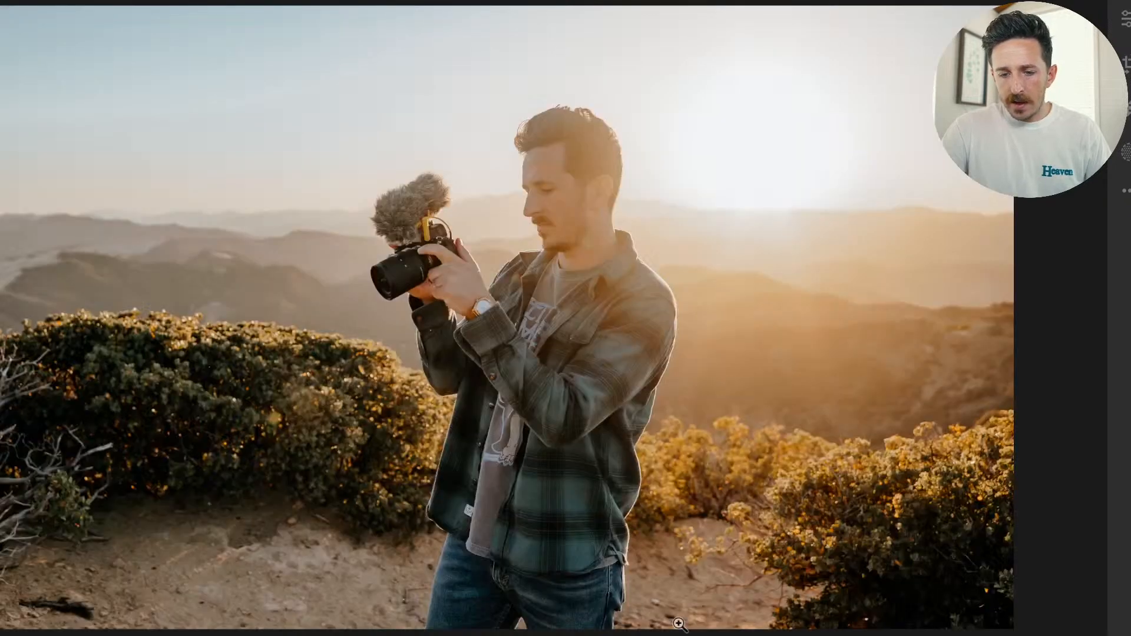
{"action": "key", "text": "Right"}
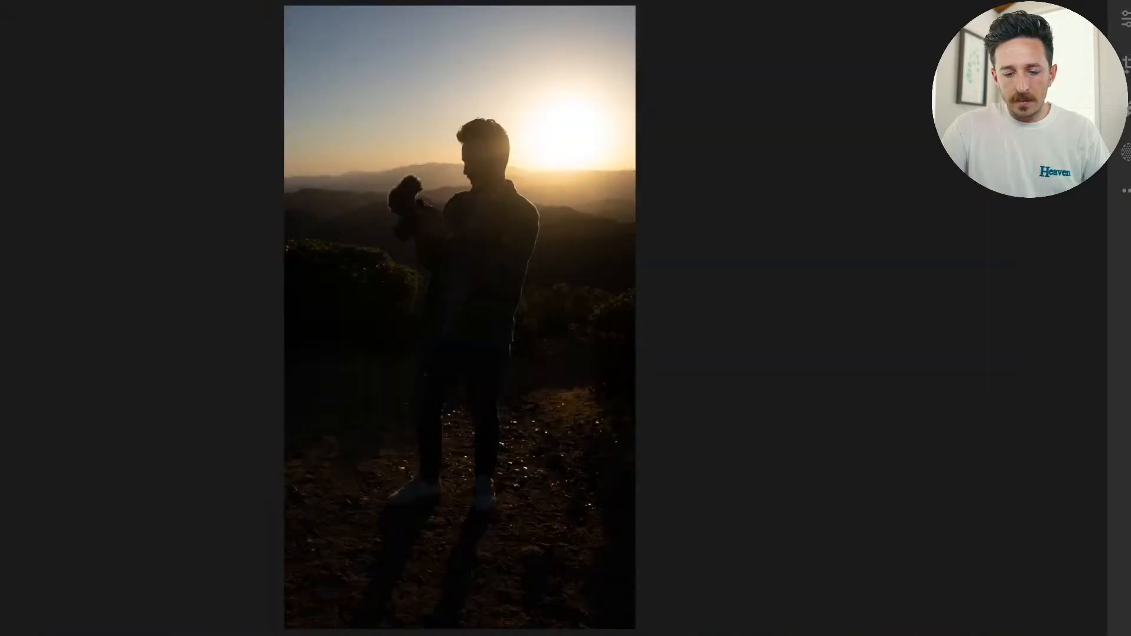
{"action": "key", "text": "Left"}
Return to the portrait's edit settings and compare the edited photo with the original.
{"action": "key", "text": "e"}
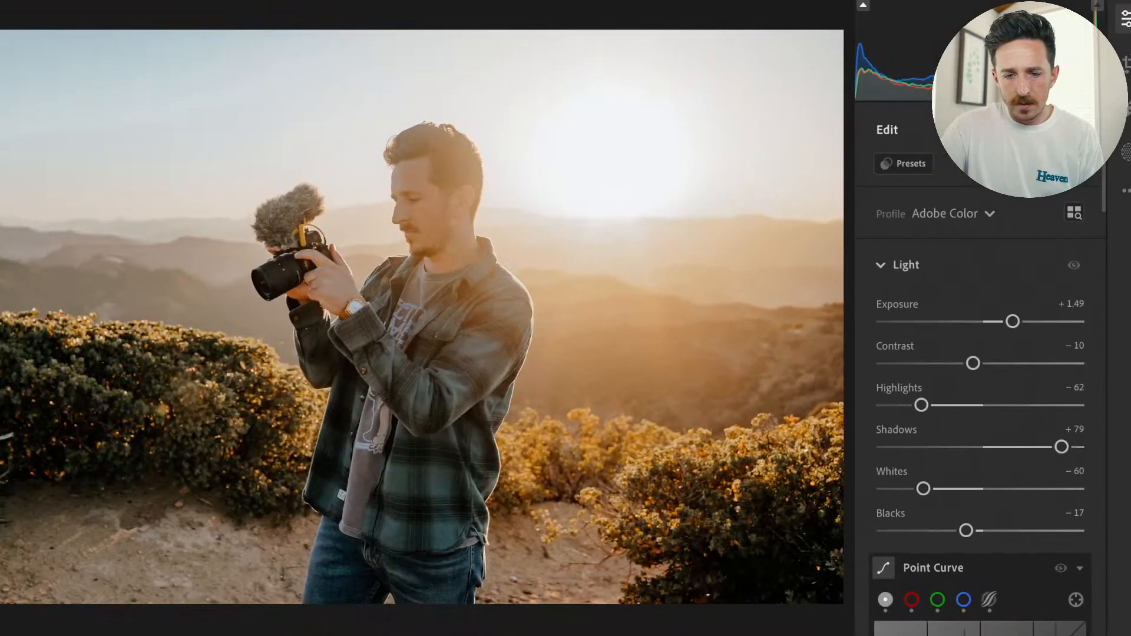
{"action": "key", "text": "backslash"}
{"action": "key", "text": "backslash"}
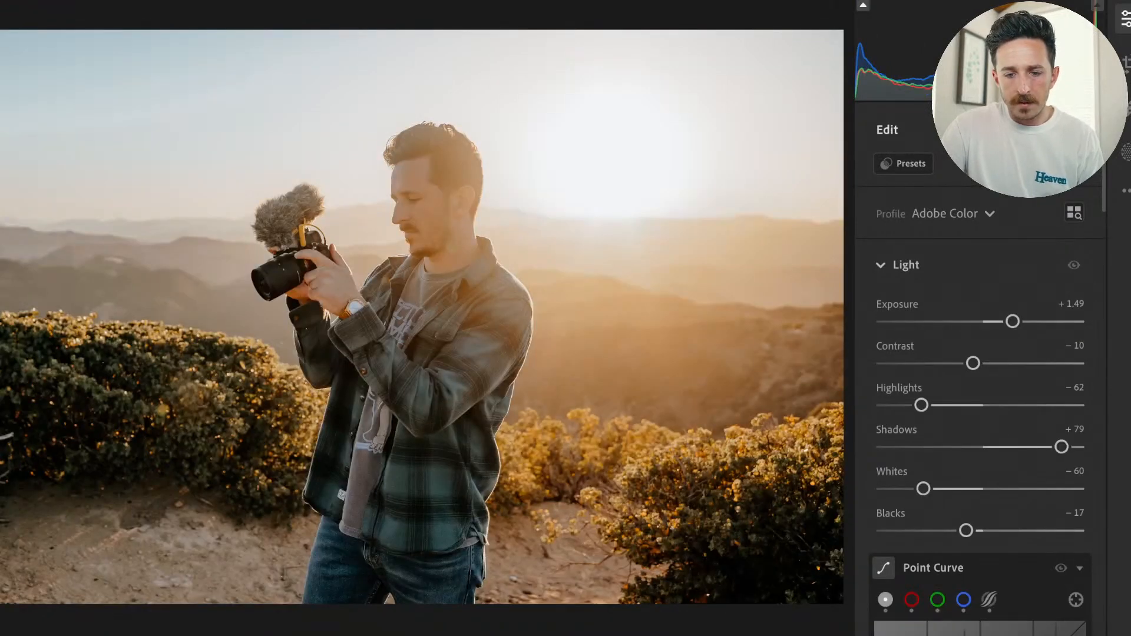
Crop the photo to the 5 x 4 aspect ratio in portrait orientation, framing the man, his camera and the sun.
{"action": "left_click", "coordinate": [1126, 59]}
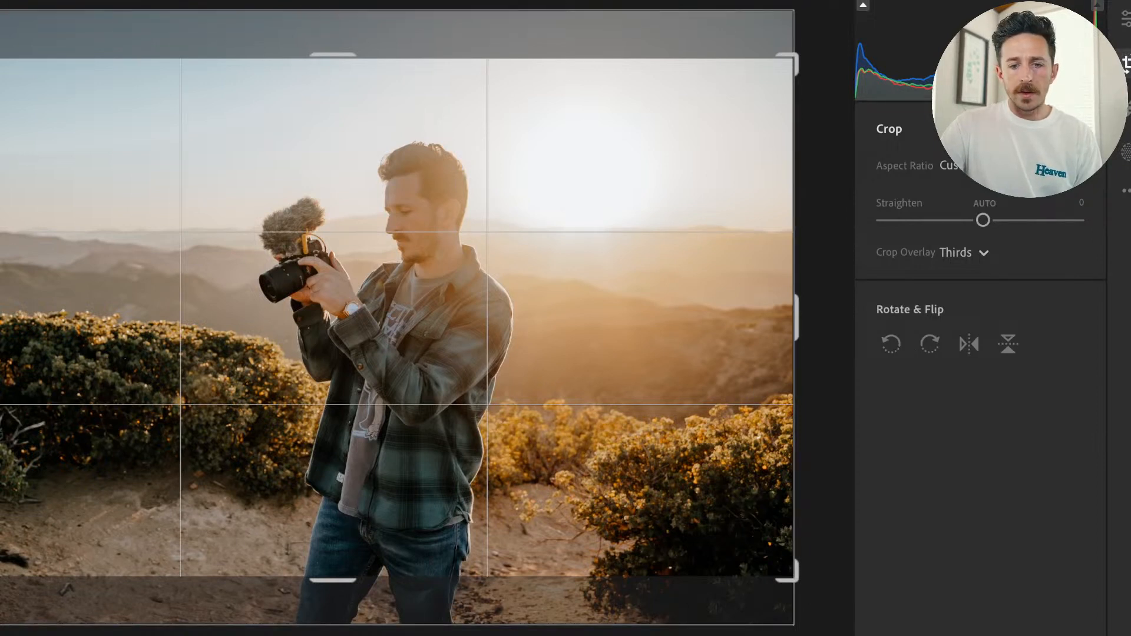
{"action": "left_click", "coordinate": [957, 166]}
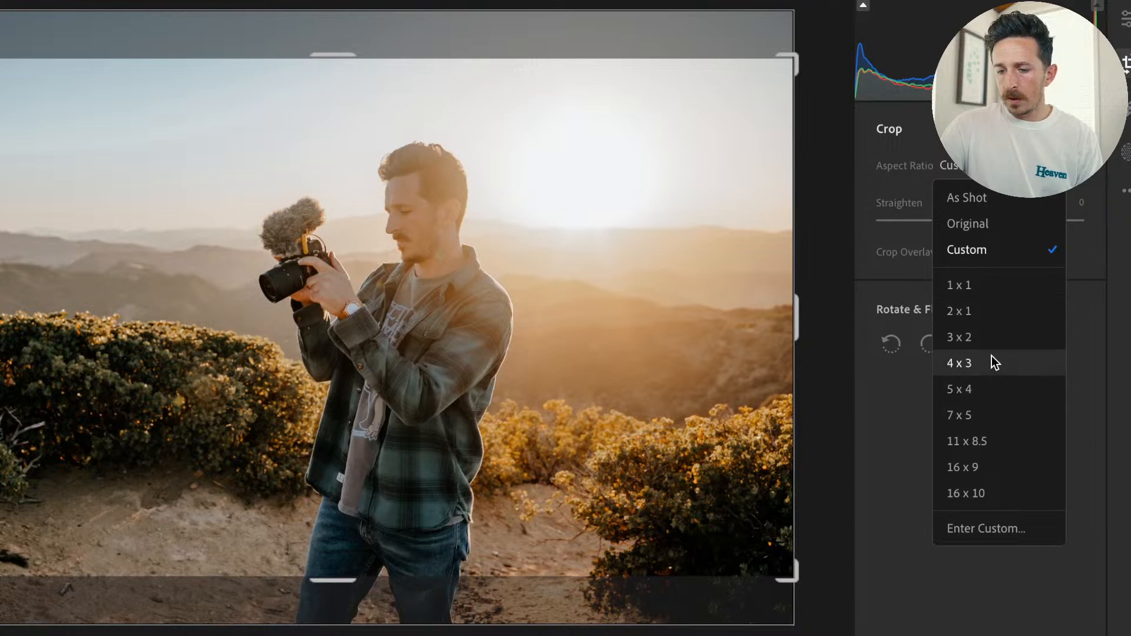
{"action": "left_click", "coordinate": [985, 387]}
{"action": "key", "text": "x"}
{"action": "left_click_drag", "start_coordinate": [437, 242], "coordinate": [366, 232]}
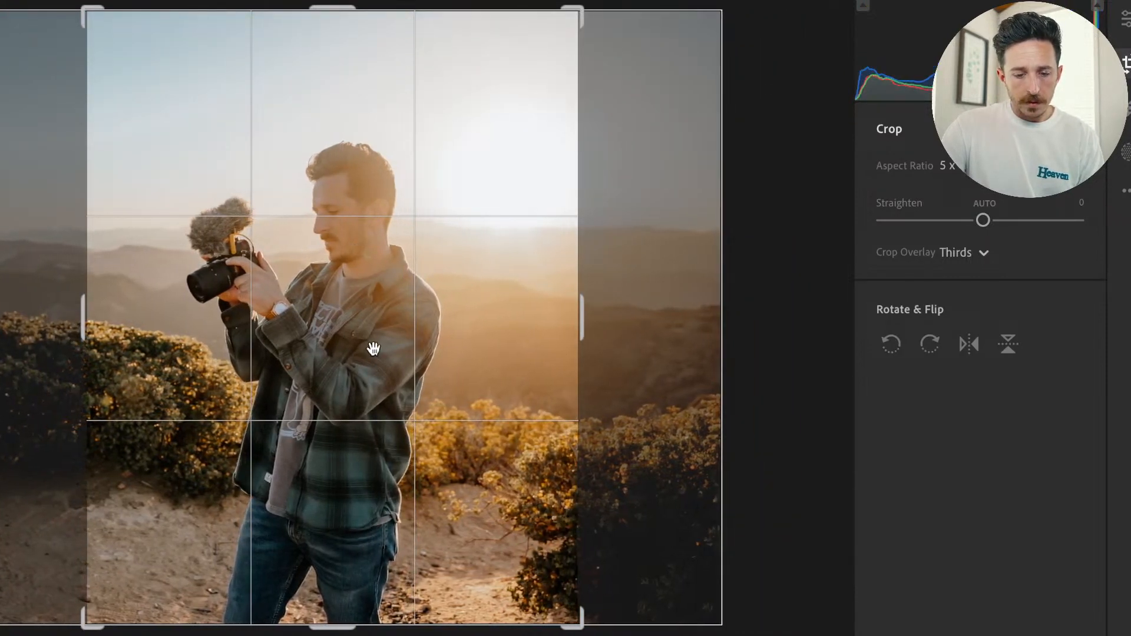
{"action": "left_click_drag", "start_coordinate": [342, 626], "coordinate": [342, 612]}
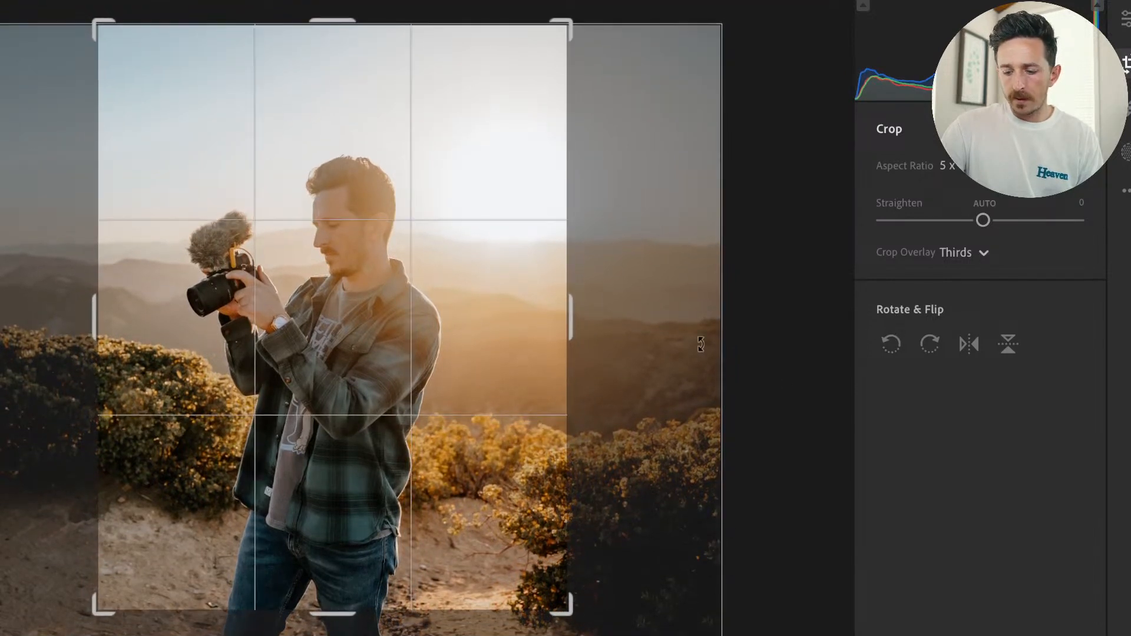
{"action": "key", "text": "Return"}
Compare the cropped photo with the original and raise the overall Exposure to +1.57.
{"action": "left_click_drag", "start_coordinate": [359, 226], "coordinate": [346, 176]}
{"action": "key", "text": "backslash"}
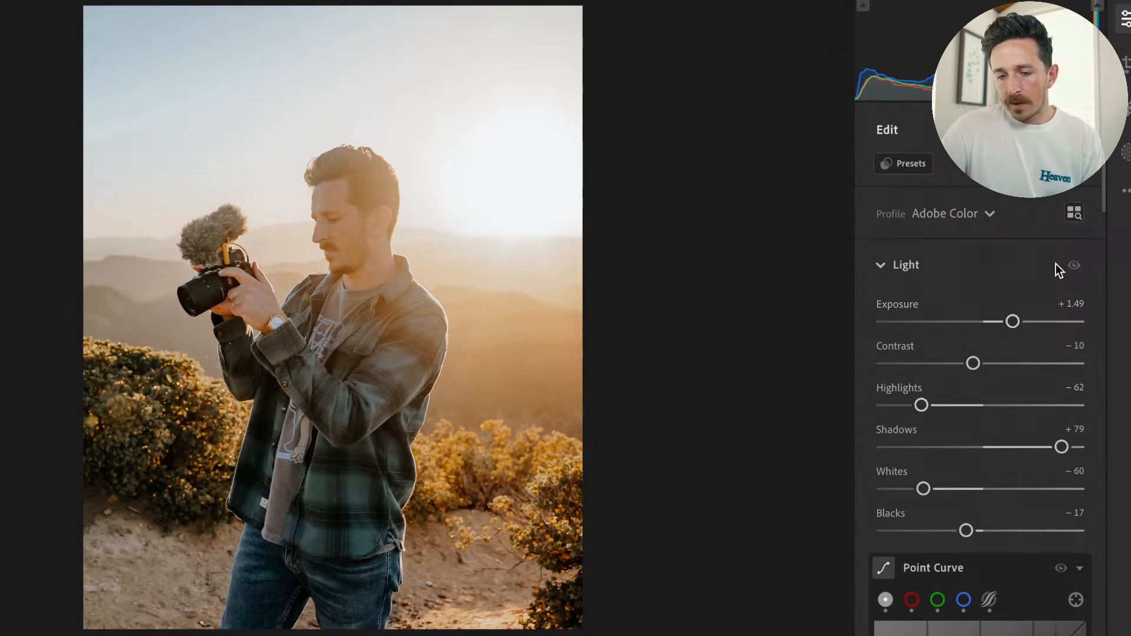
{"action": "left_click_drag", "start_coordinate": [1013, 322], "coordinate": [1015, 322]}
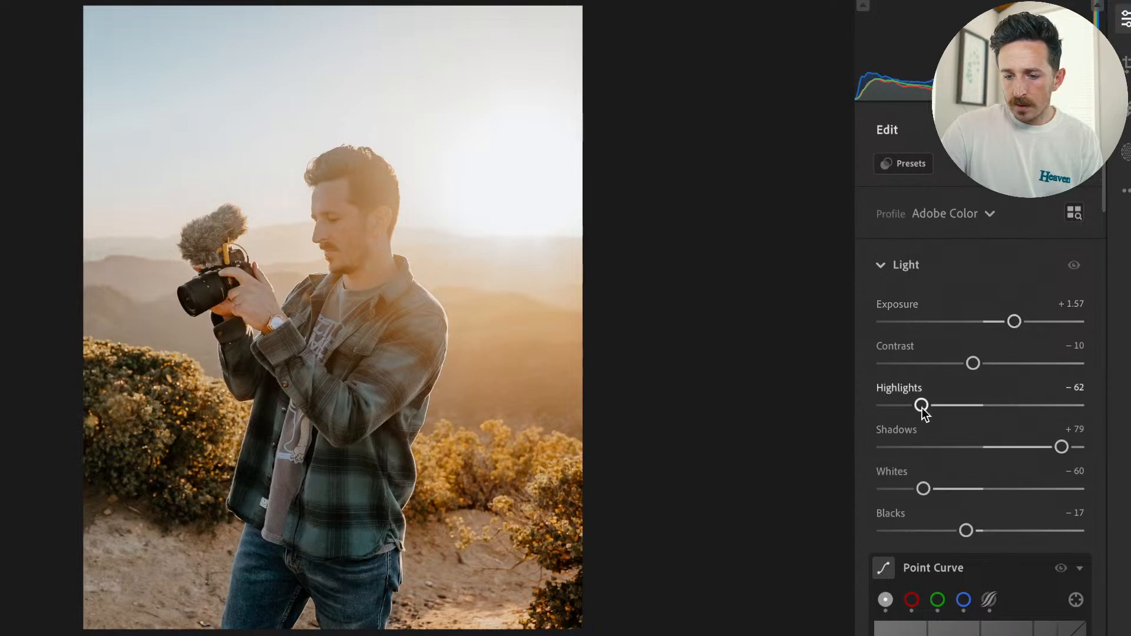
Review the cropped photo's Light, Color, Color Mixer, Detail, Optics and Effects settings.
{"action": "scroll", "coordinate": [981, 495], "scroll_direction": "down", "scroll_amount": 15}
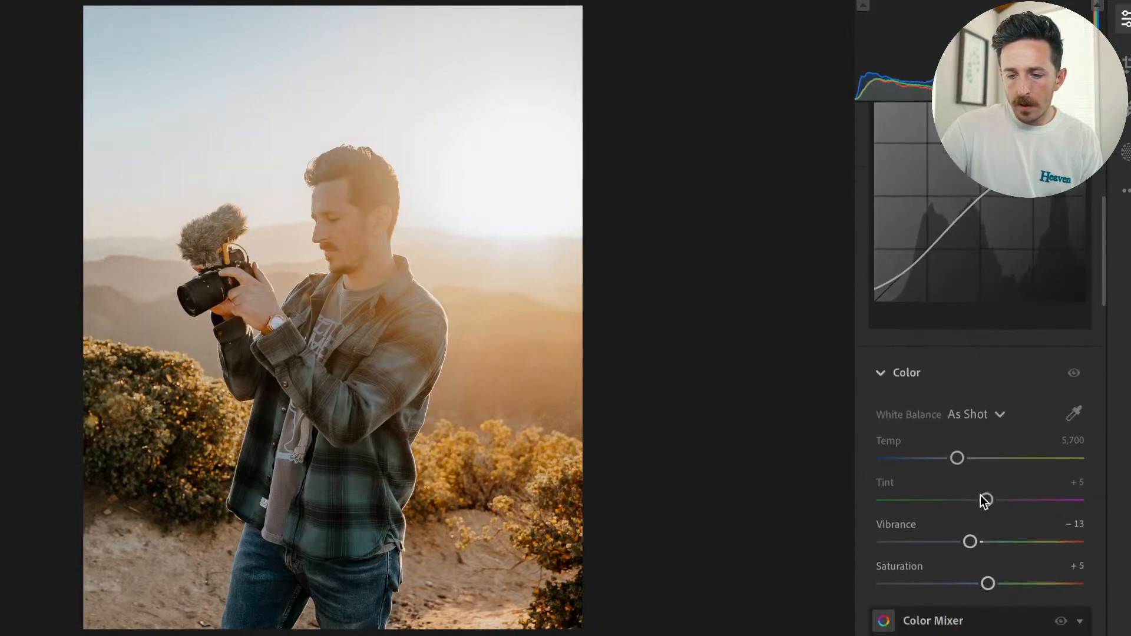
{"action": "scroll", "coordinate": [984, 487], "scroll_direction": "down", "scroll_amount": 15}
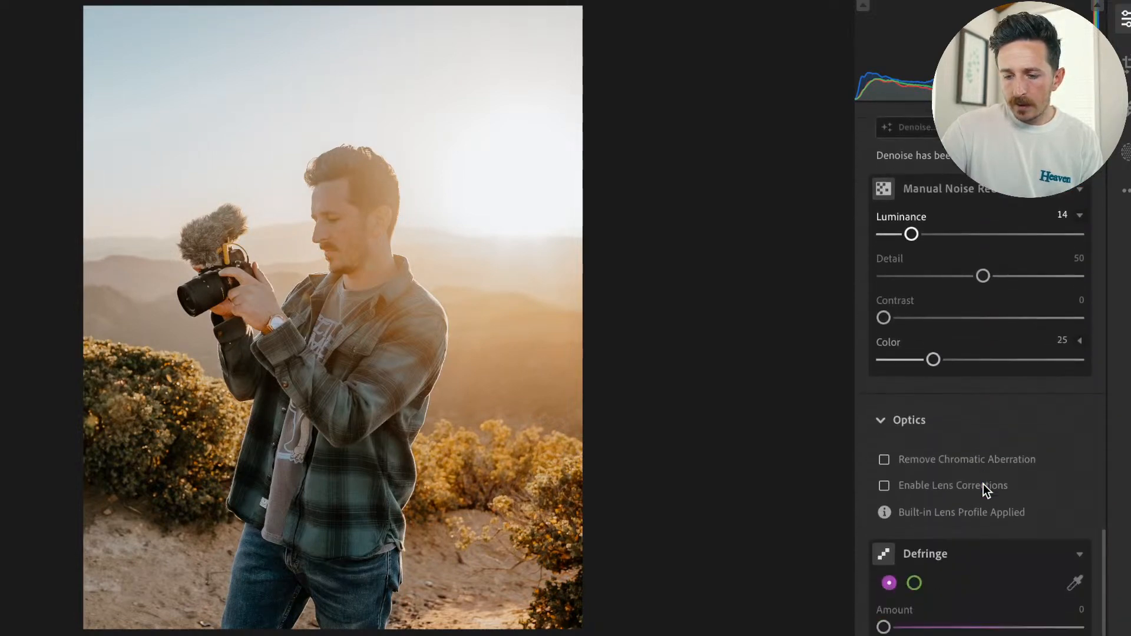
{"action": "scroll", "coordinate": [985, 489], "scroll_direction": "down", "scroll_amount": 3}
{"action": "scroll", "coordinate": [985, 489], "scroll_direction": "up", "scroll_amount": 15}
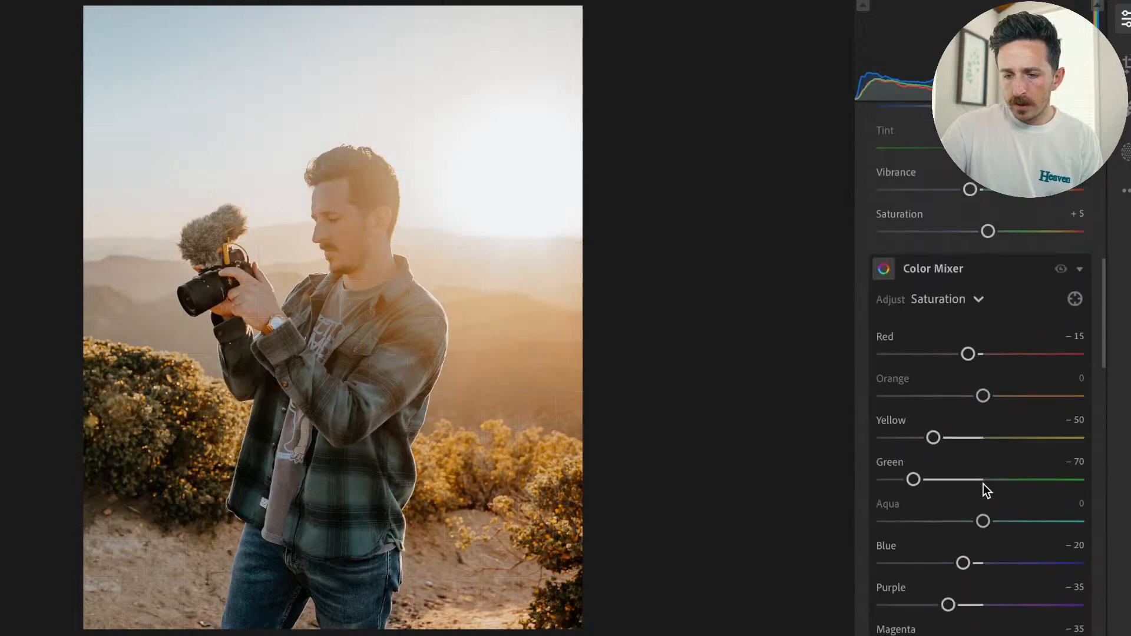
{"action": "scroll", "coordinate": [984, 484], "scroll_direction": "up", "scroll_amount": 10}
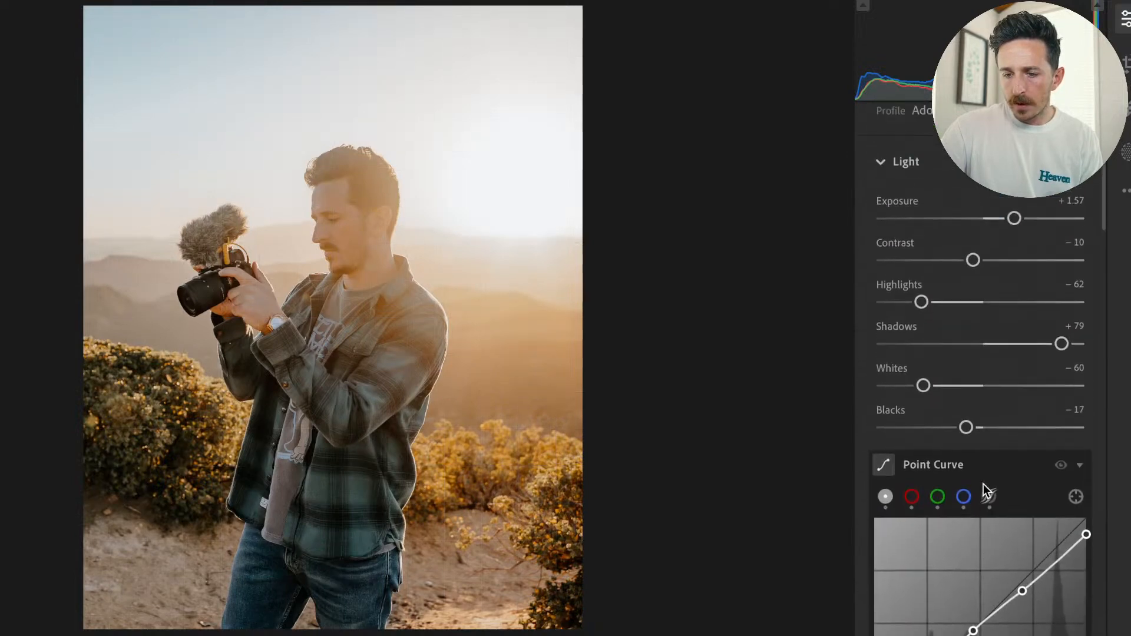
{"action": "scroll", "coordinate": [1051, 374], "scroll_direction": "down", "scroll_amount": 10}
{"action": "scroll", "coordinate": [1038, 407], "scroll_direction": "up", "scroll_amount": 2}
{"action": "scroll", "coordinate": [1038, 407], "scroll_direction": "down", "scroll_amount": 2}
{"action": "scroll", "coordinate": [1035, 400], "scroll_direction": "down", "scroll_amount": 12}
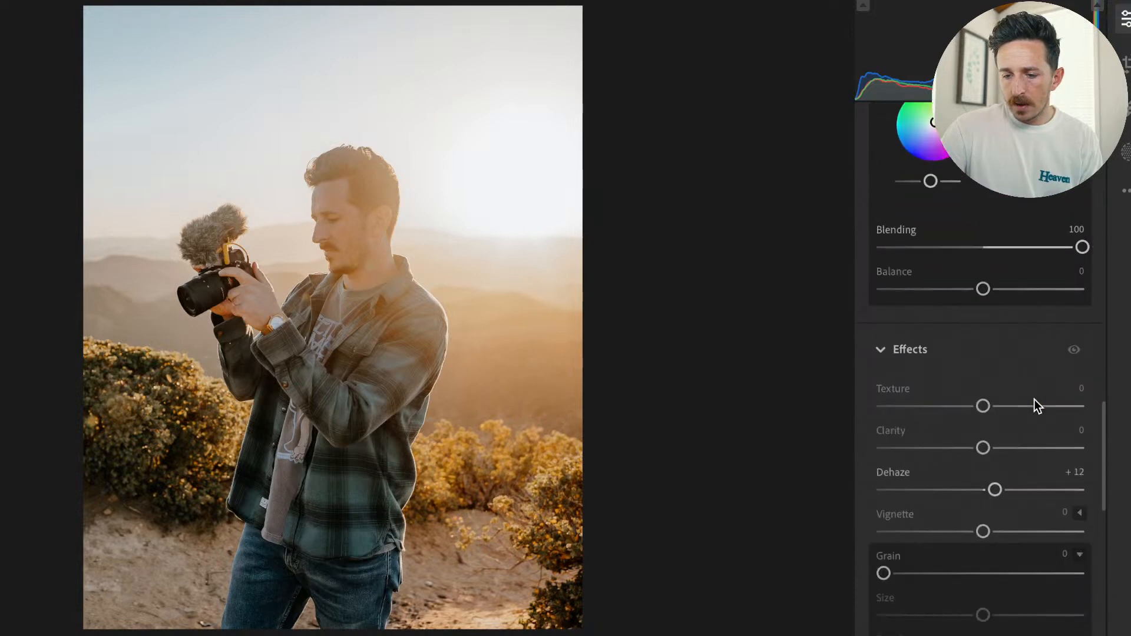
Set the portrait's Dehaze to +23 and Texture to +7, checking the result against the original and up close.
{"action": "scroll", "coordinate": [1034, 399], "scroll_direction": "down", "scroll_amount": 1}
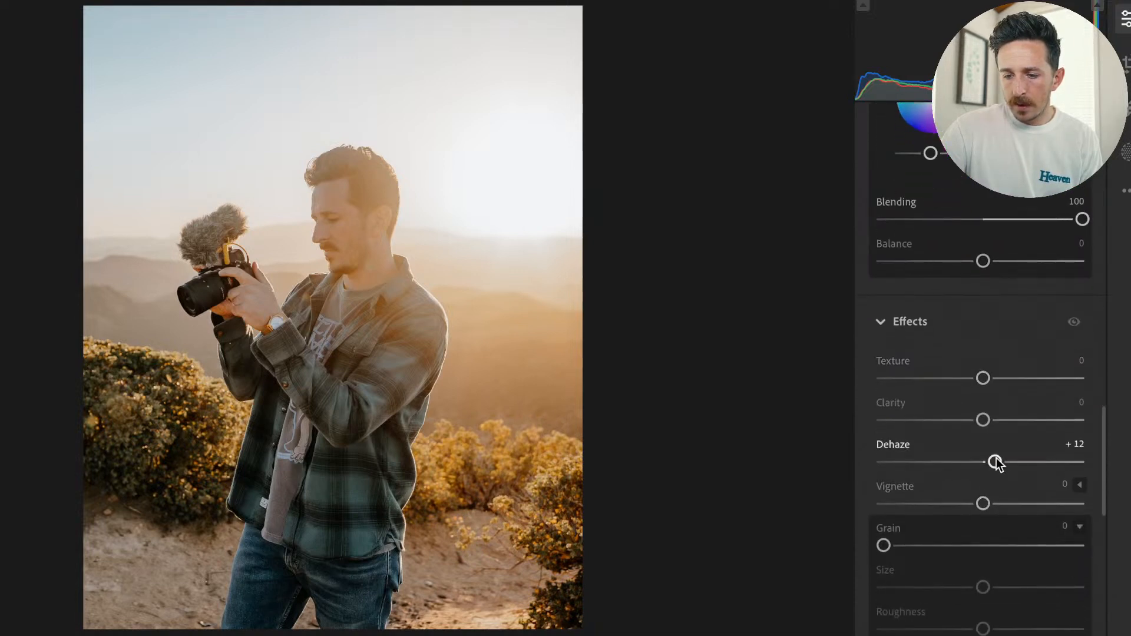
{"action": "left_click_drag", "start_coordinate": [1002, 461], "coordinate": [1006, 461]}
{"action": "left_click_drag", "start_coordinate": [984, 385], "coordinate": [990, 387]}
{"action": "key", "text": "backslash"}
{"action": "key", "text": "backslash"}
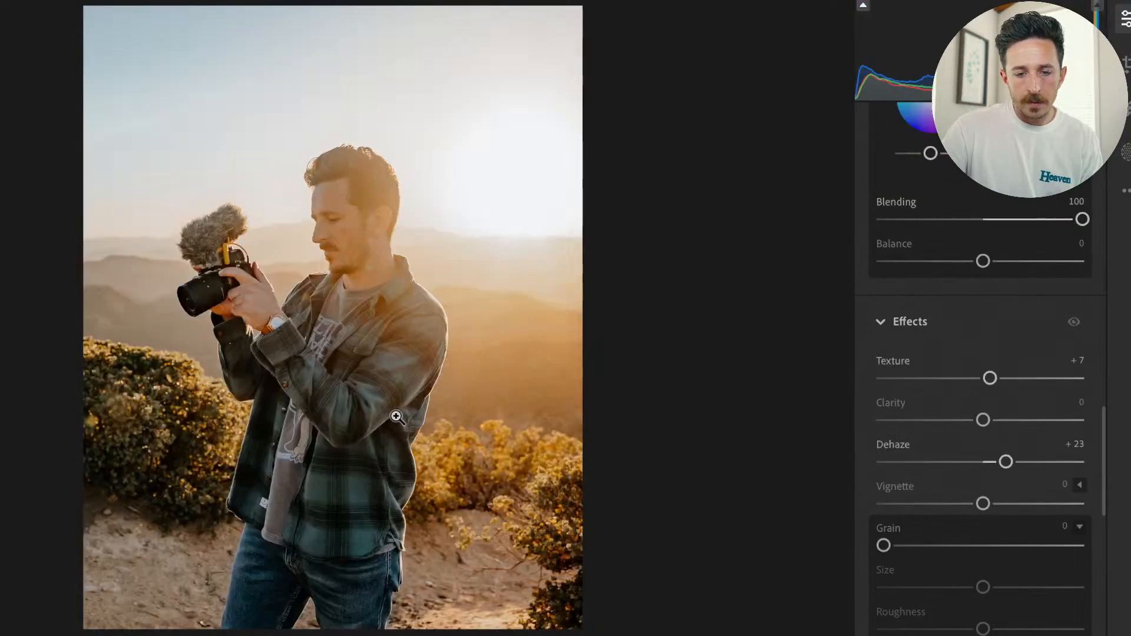
{"action": "left_click", "coordinate": [324, 194]}
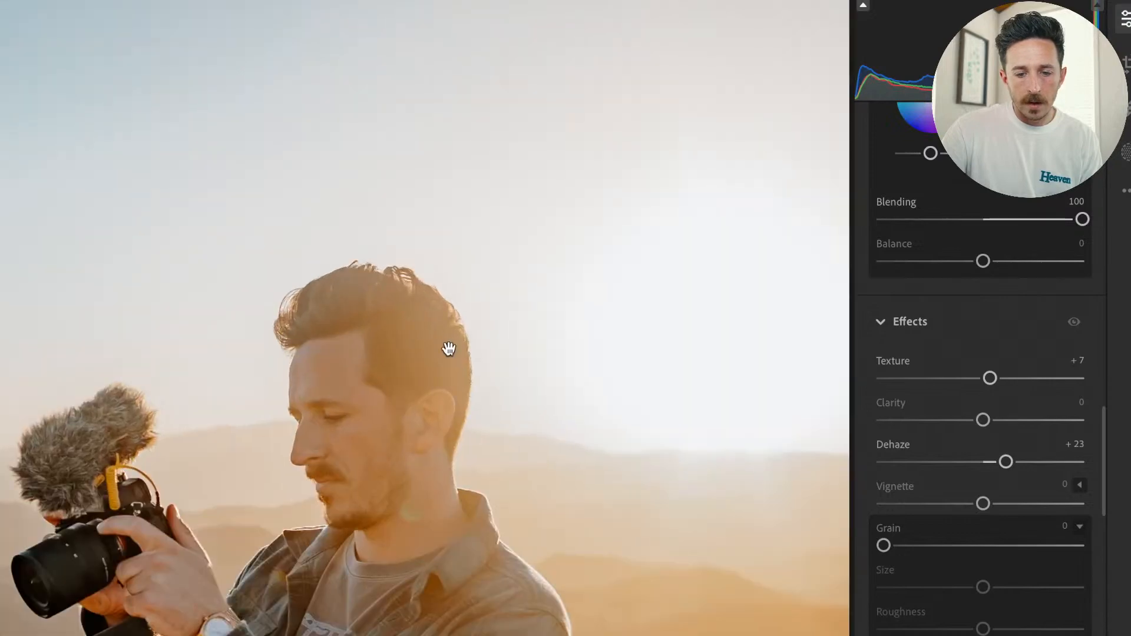
{"action": "left_click_drag", "start_coordinate": [439, 574], "coordinate": [512, 213]}
{"action": "left_click_drag", "start_coordinate": [277, 429], "coordinate": [453, 205]}
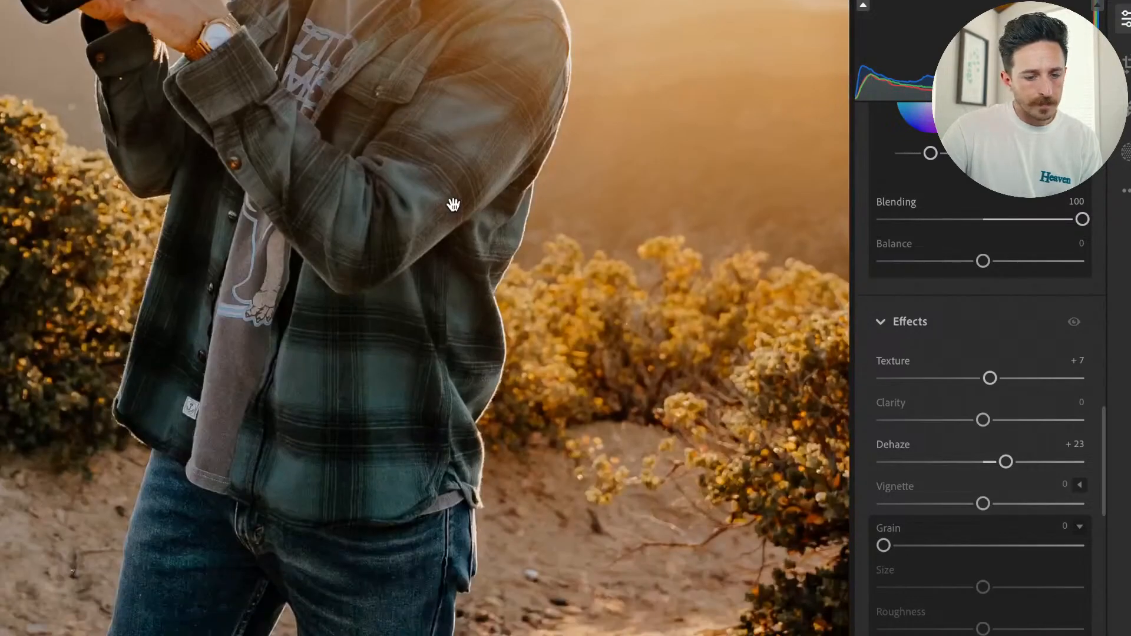
{"action": "left_click", "coordinate": [529, 336]}
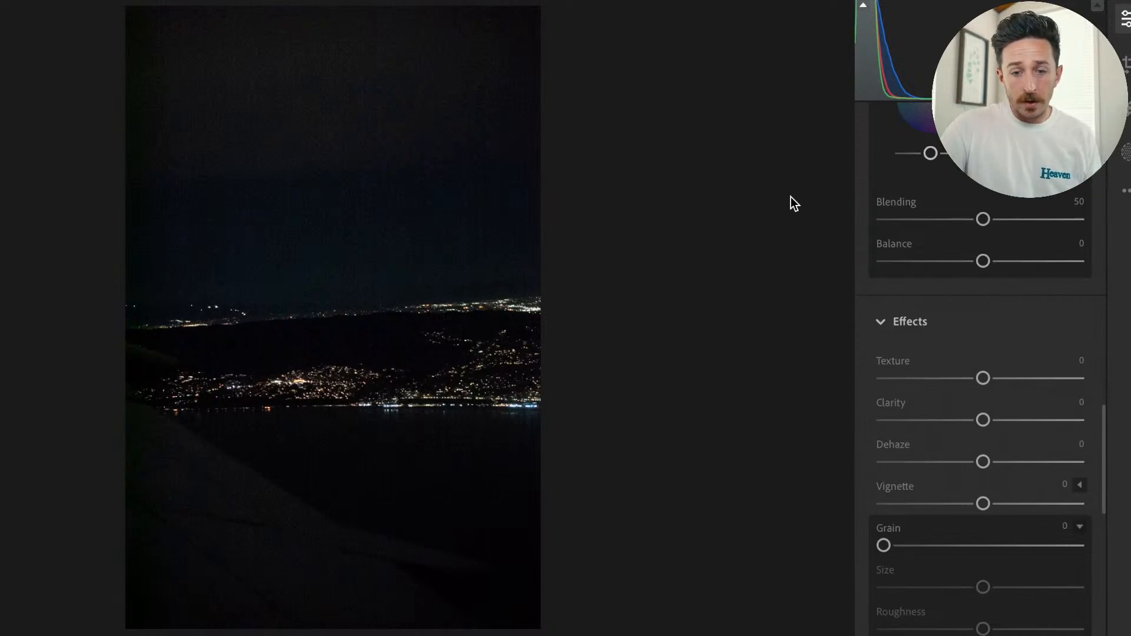
Raise the night airplane-window photo's Exposure to +1.22 and check its camera and ISO information.
{"action": "scroll", "coordinate": [1016, 279], "scroll_direction": "up", "scroll_amount": 3}
{"action": "scroll", "coordinate": [1016, 279], "scroll_direction": "up", "scroll_amount": 10}
{"action": "left_click_drag", "start_coordinate": [983, 322], "coordinate": [1010, 325]}
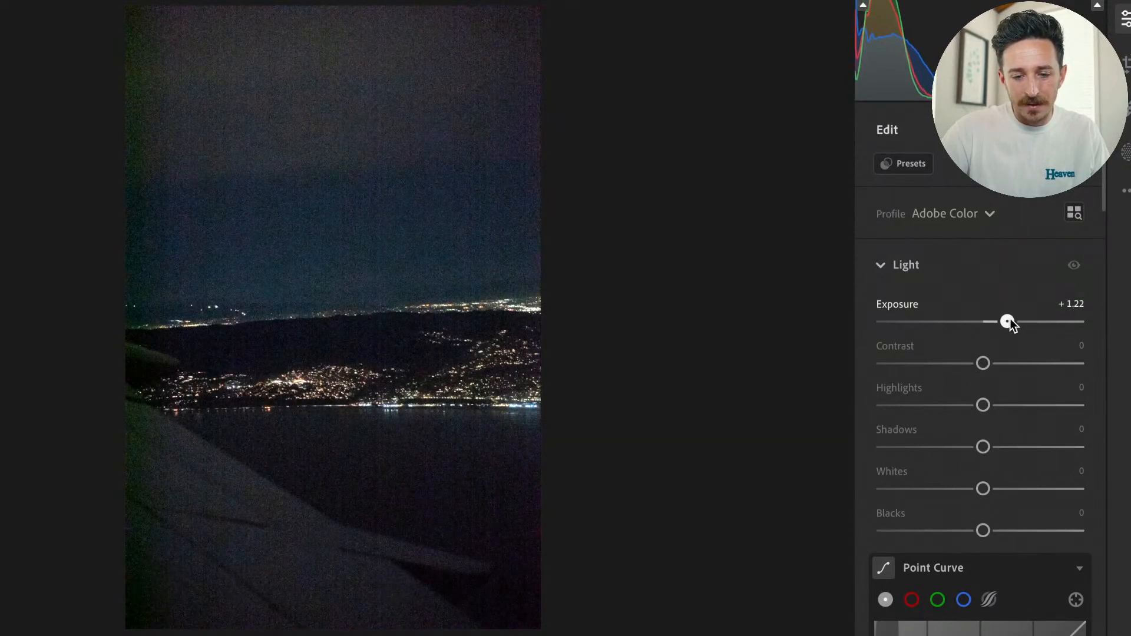
{"action": "key", "text": "i"}
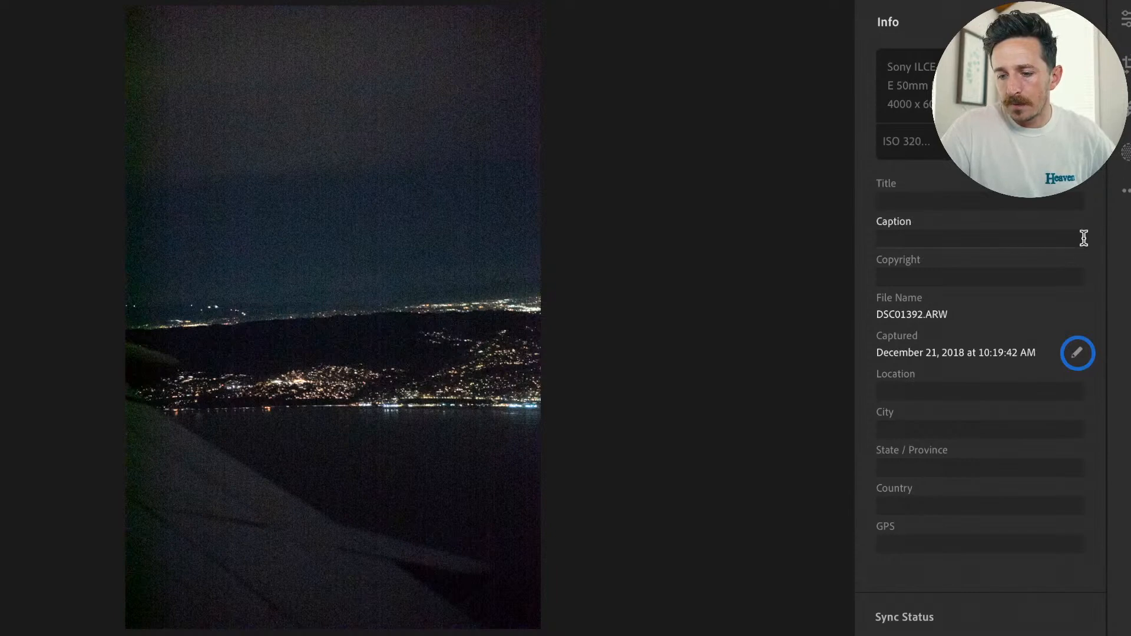
{"action": "key", "text": "i"}
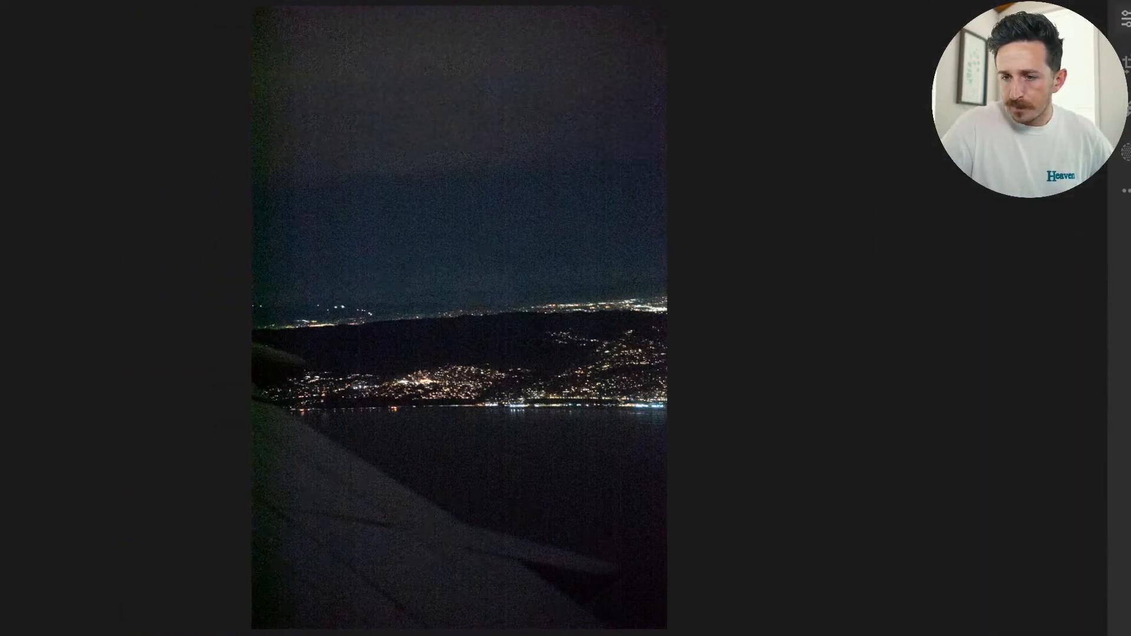
Raise the night photo's Exposure to +1.66 and set the background color around it to Light Gray.
{"action": "left_click", "coordinate": [1128, 19]}
{"action": "scroll", "coordinate": [966, 444], "scroll_direction": "down", "scroll_amount": 10}
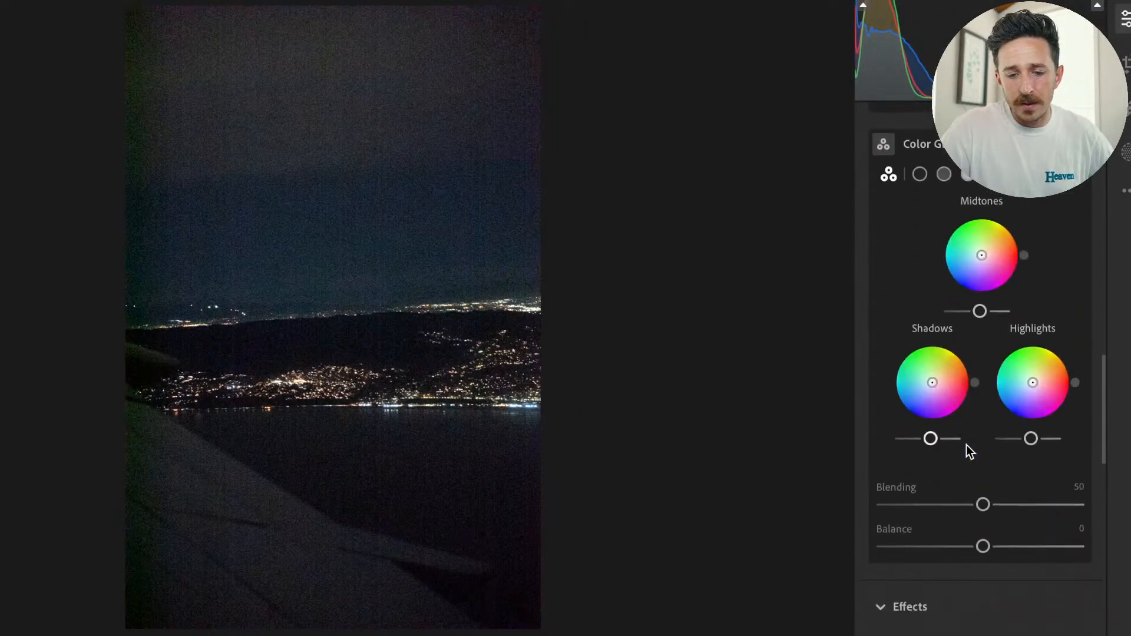
{"action": "scroll", "coordinate": [967, 444], "scroll_direction": "up", "scroll_amount": 10}
{"action": "left_click_drag", "start_coordinate": [1008, 325], "coordinate": [1019, 328]}
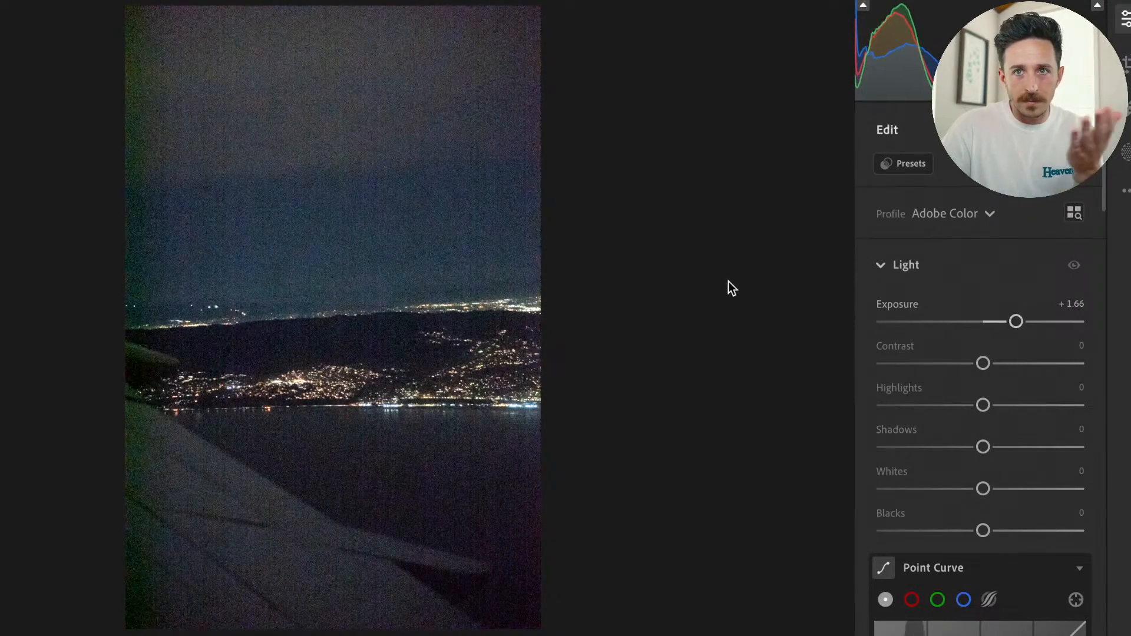
{"action": "right_click", "coordinate": [749, 295]}
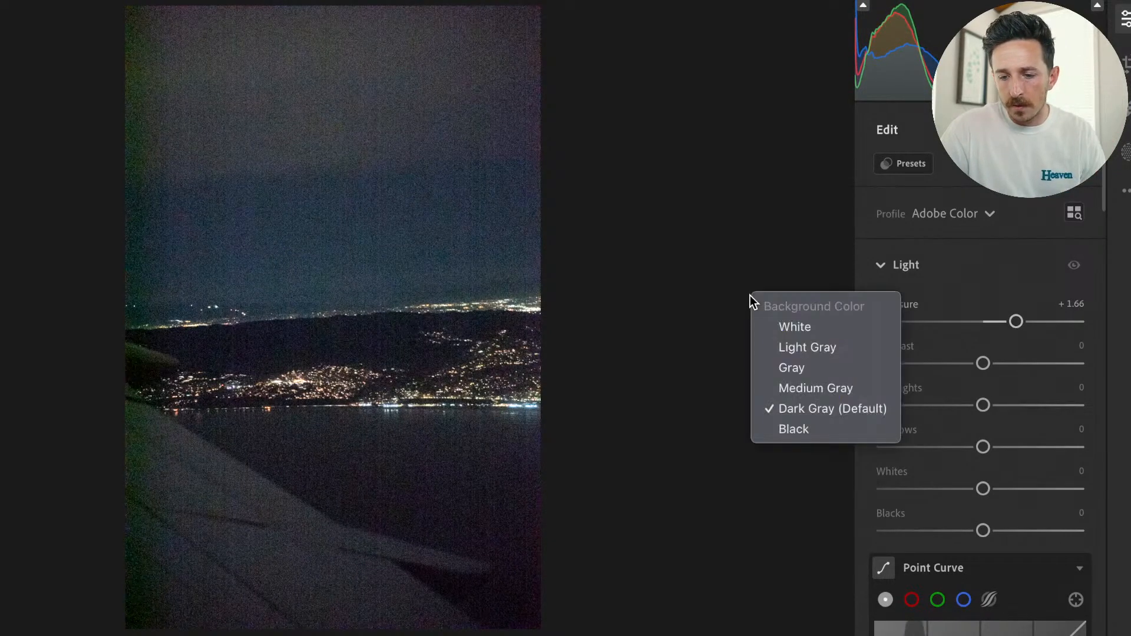
{"action": "left_click", "coordinate": [773, 341]}
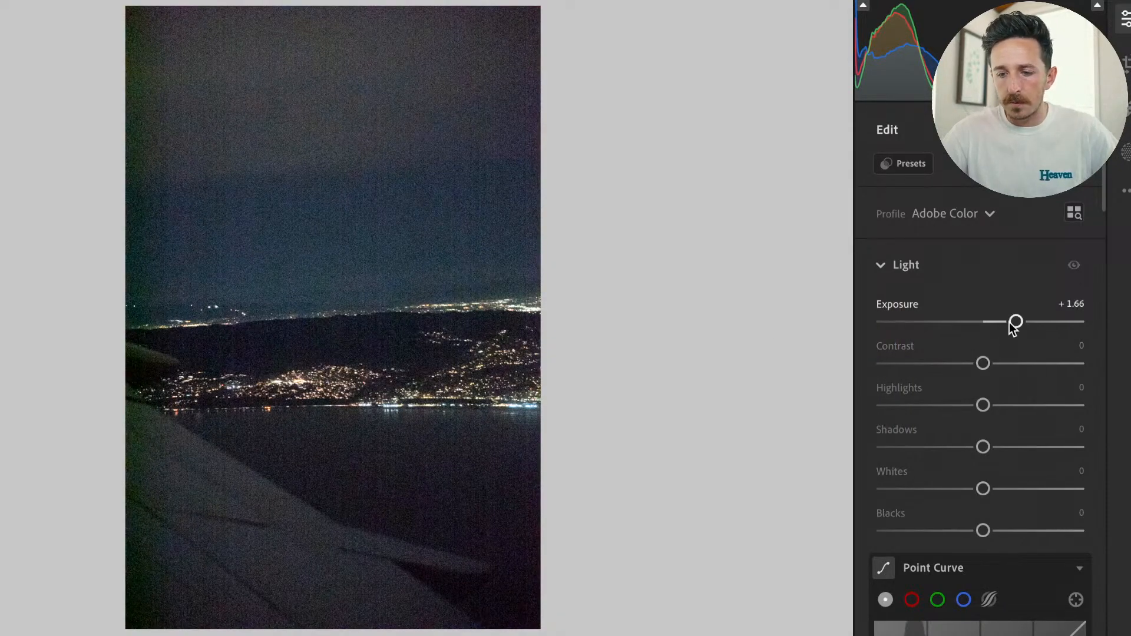
Open the AI Denoise settings for the night photo and set the Denoise Amount to 81.
{"action": "scroll", "coordinate": [1009, 341], "scroll_direction": "down", "scroll_amount": 3}
{"action": "scroll", "coordinate": [1072, 476], "scroll_direction": "down", "scroll_amount": 15}
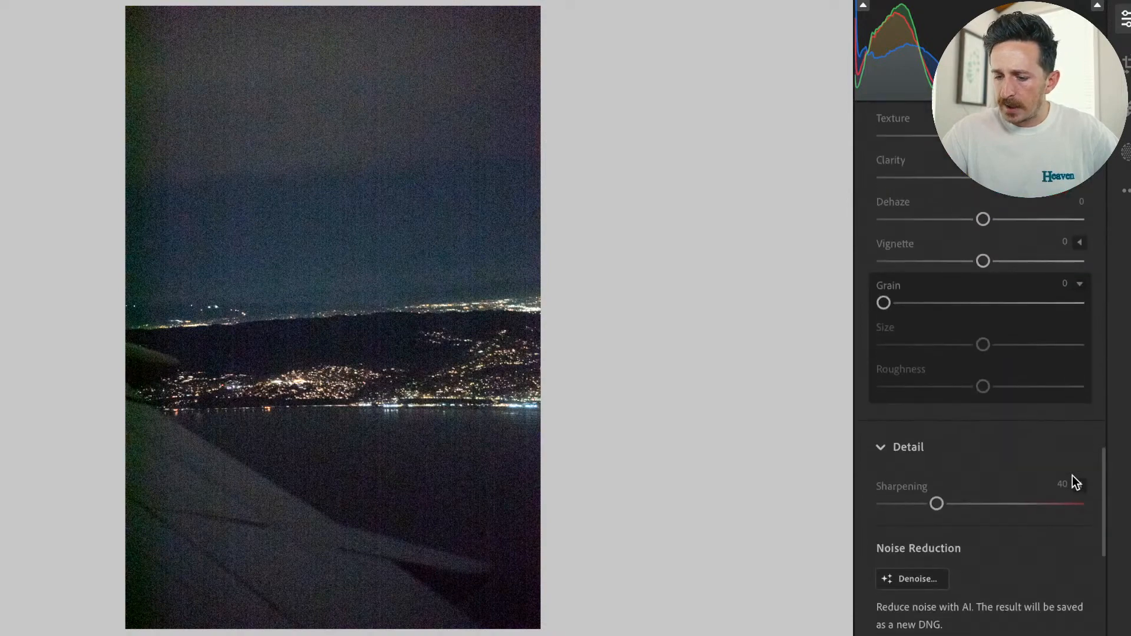
{"action": "left_click", "coordinate": [894, 399]}
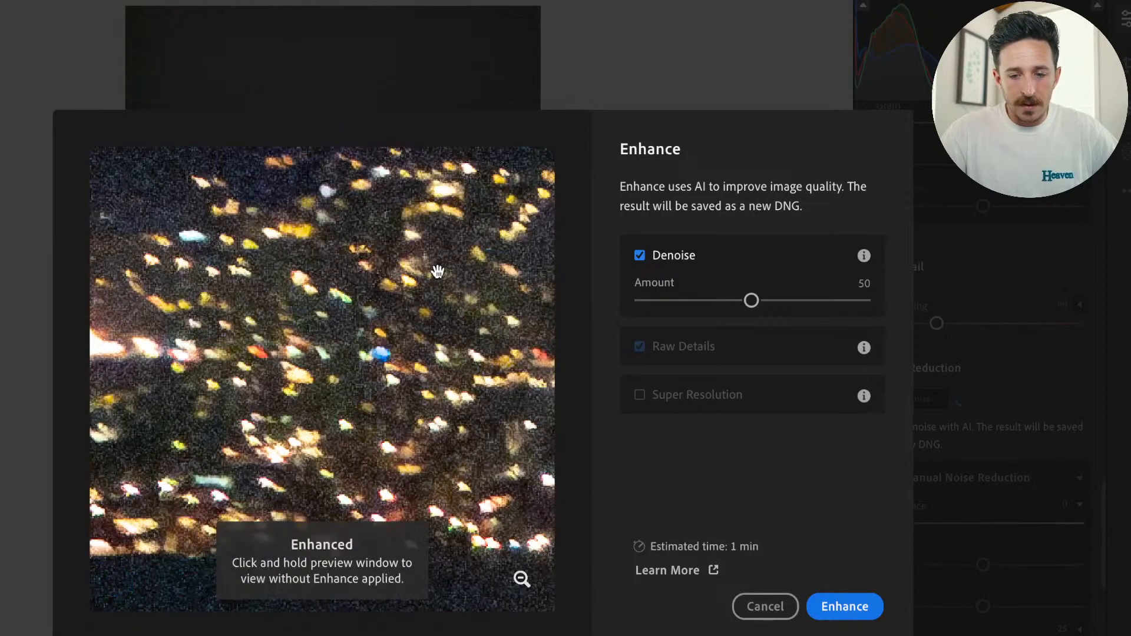
{"action": "left_click_drag", "start_coordinate": [315, 381], "coordinate": [440, 532]}
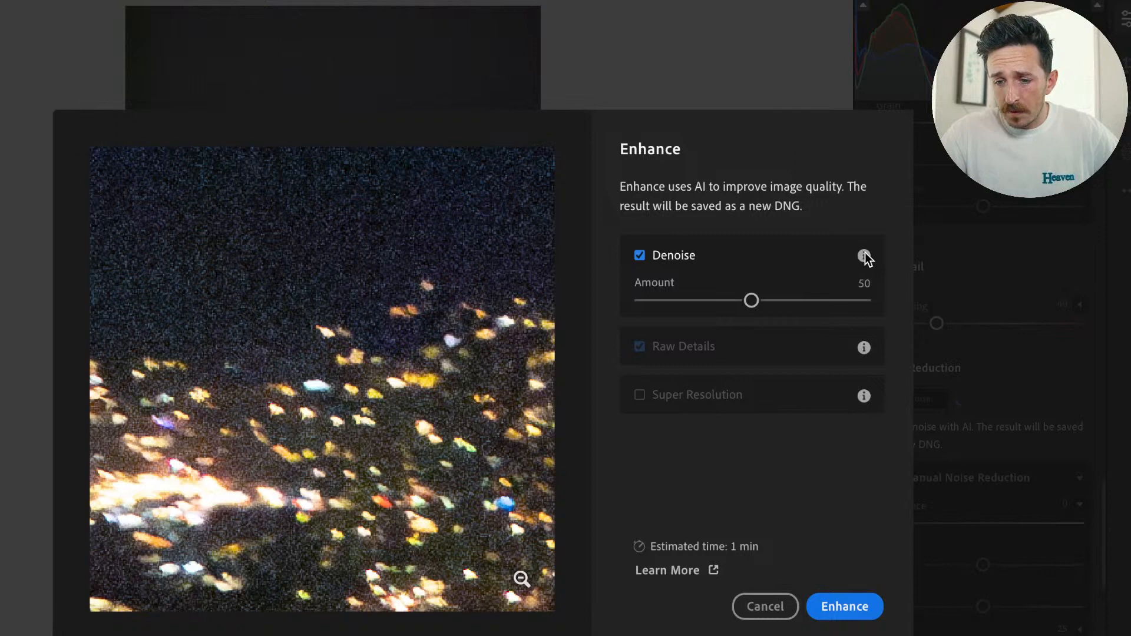
{"action": "mouse_move", "coordinate": [864, 257]}
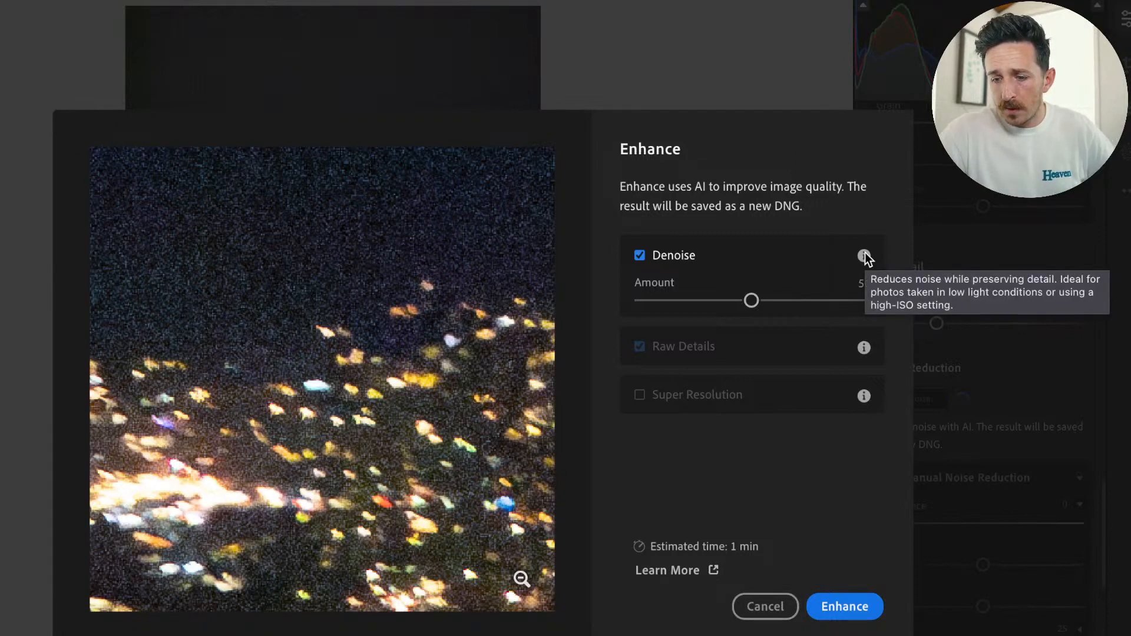
{"action": "left_click_drag", "start_coordinate": [751, 301], "coordinate": [821, 301]}
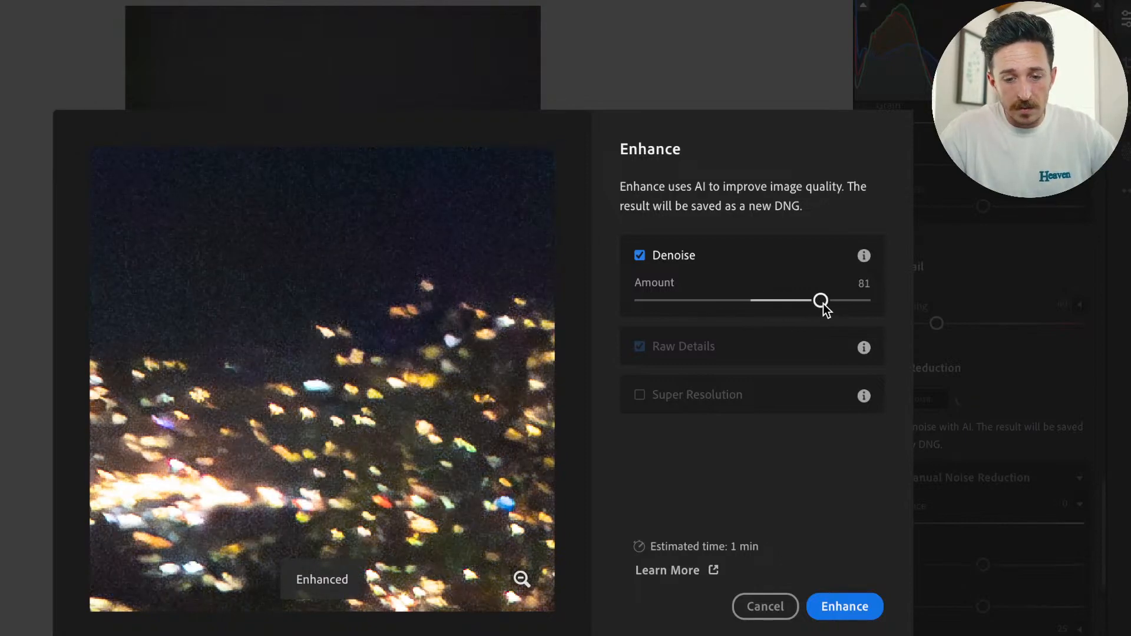
Compare the enlarged city lights with and without Denoise, examining the noise across several areas of the photo.
{"action": "left_click", "coordinate": [640, 255]}
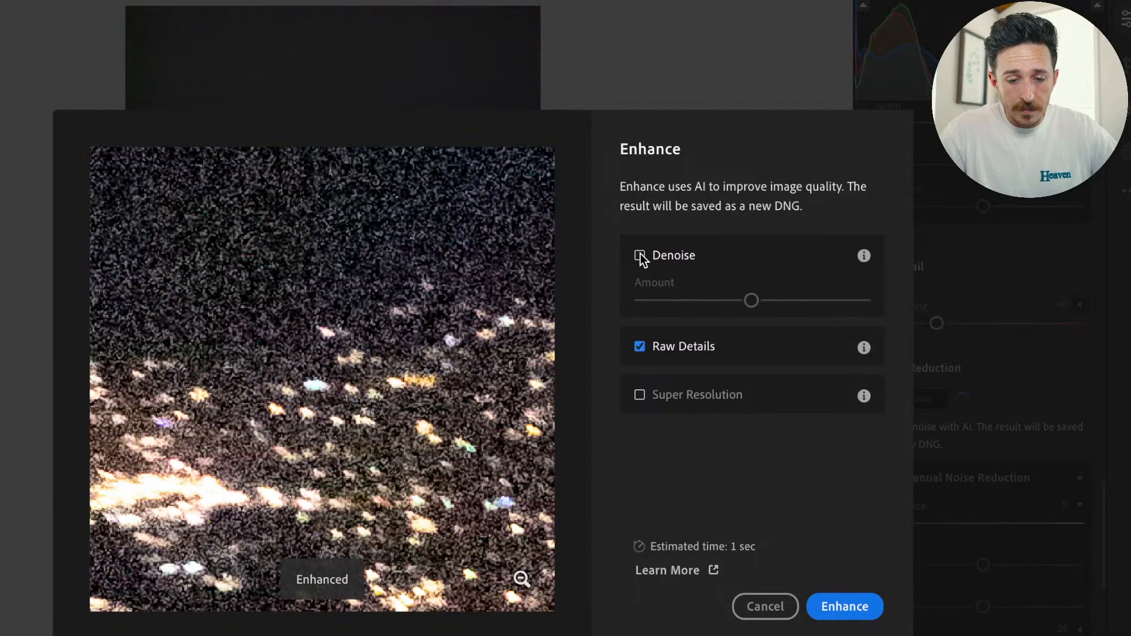
{"action": "left_click", "coordinate": [640, 255]}
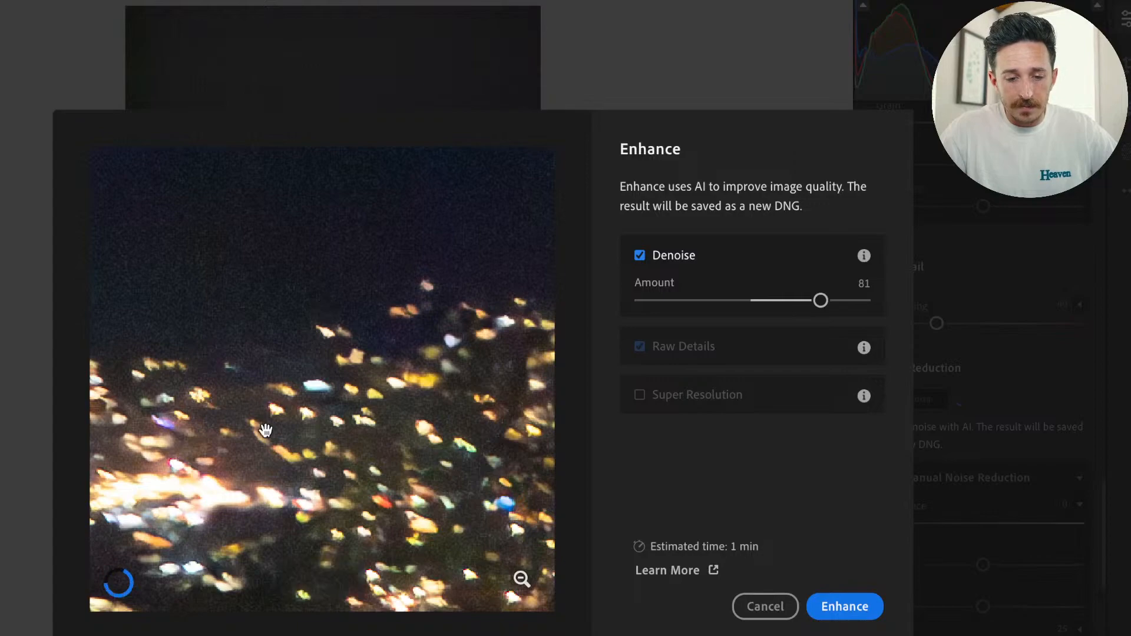
{"action": "left_click_drag", "start_coordinate": [320, 464], "coordinate": [434, 301]}
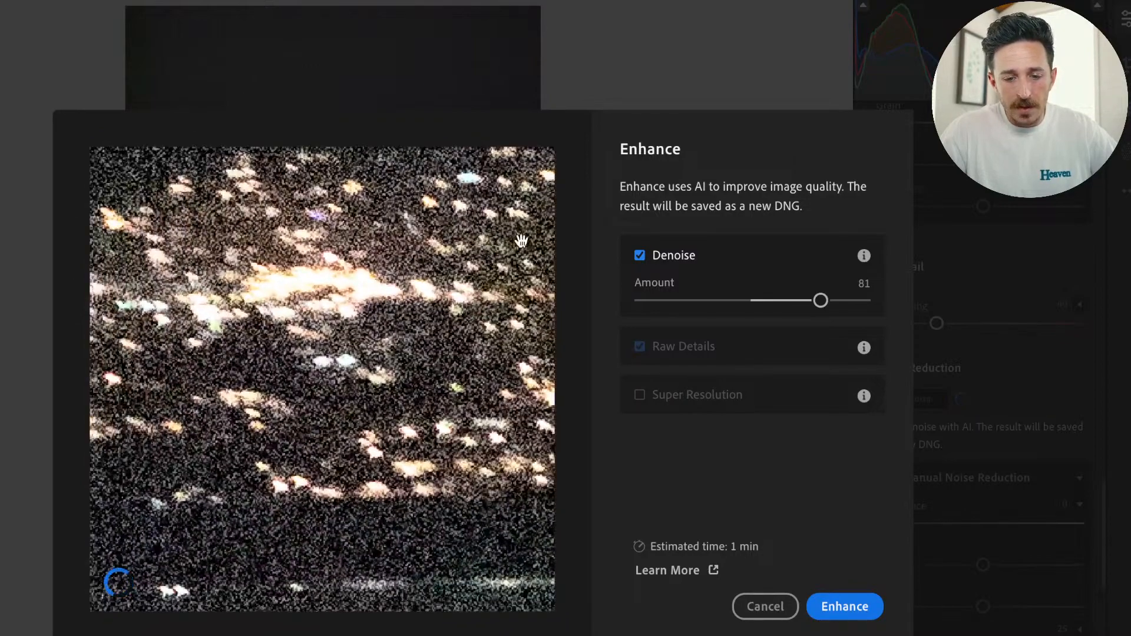
{"action": "left_click", "coordinate": [639, 257]}
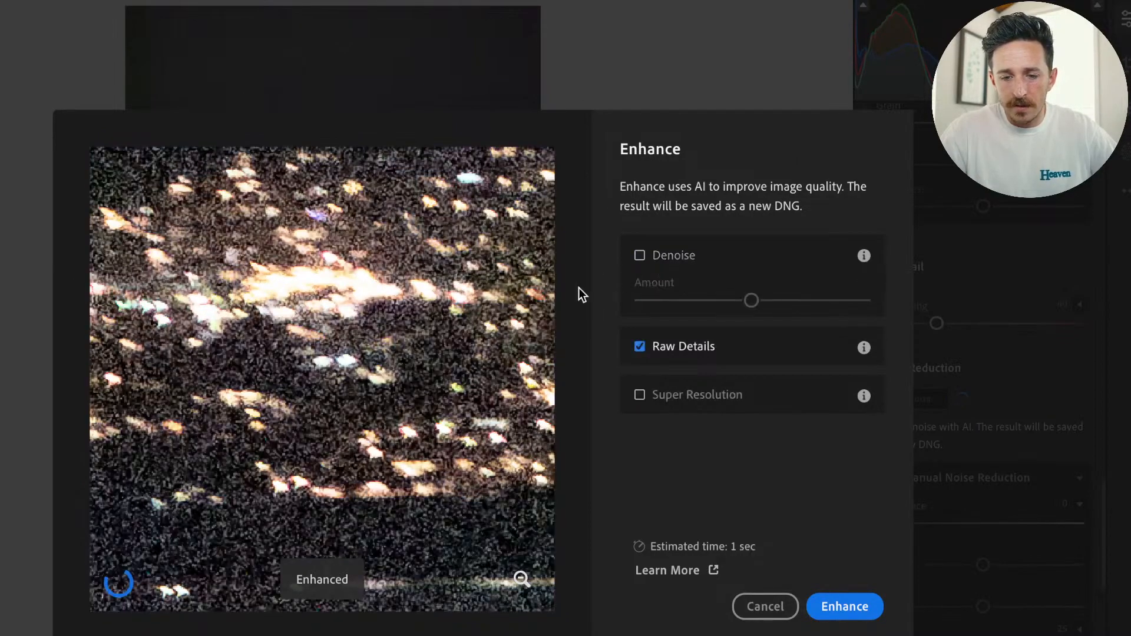
{"action": "left_click_drag", "start_coordinate": [303, 391], "coordinate": [519, 224]}
{"action": "left_click_drag", "start_coordinate": [261, 352], "coordinate": [508, 382]}
{"action": "left_click_drag", "start_coordinate": [121, 365], "coordinate": [580, 250]}
{"action": "left_click_drag", "start_coordinate": [261, 317], "coordinate": [501, 192]}
{"action": "left_click_drag", "start_coordinate": [436, 248], "coordinate": [494, 409]}
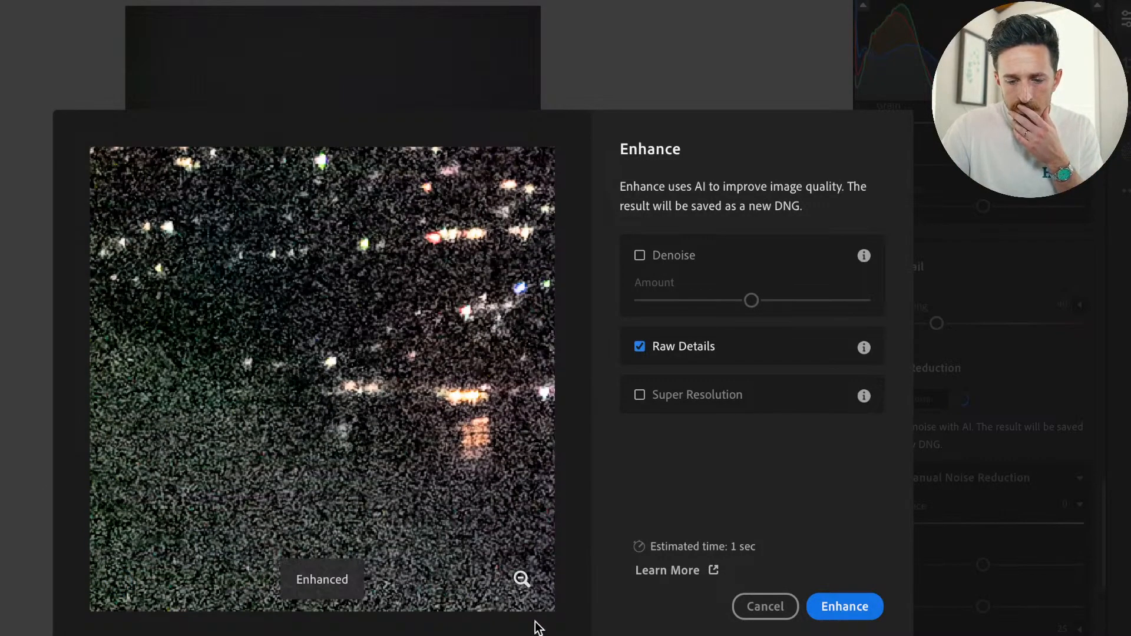
Compare the whole night photo in the Enhance preview with and without Denoise.
{"action": "left_click", "coordinate": [521, 579]}
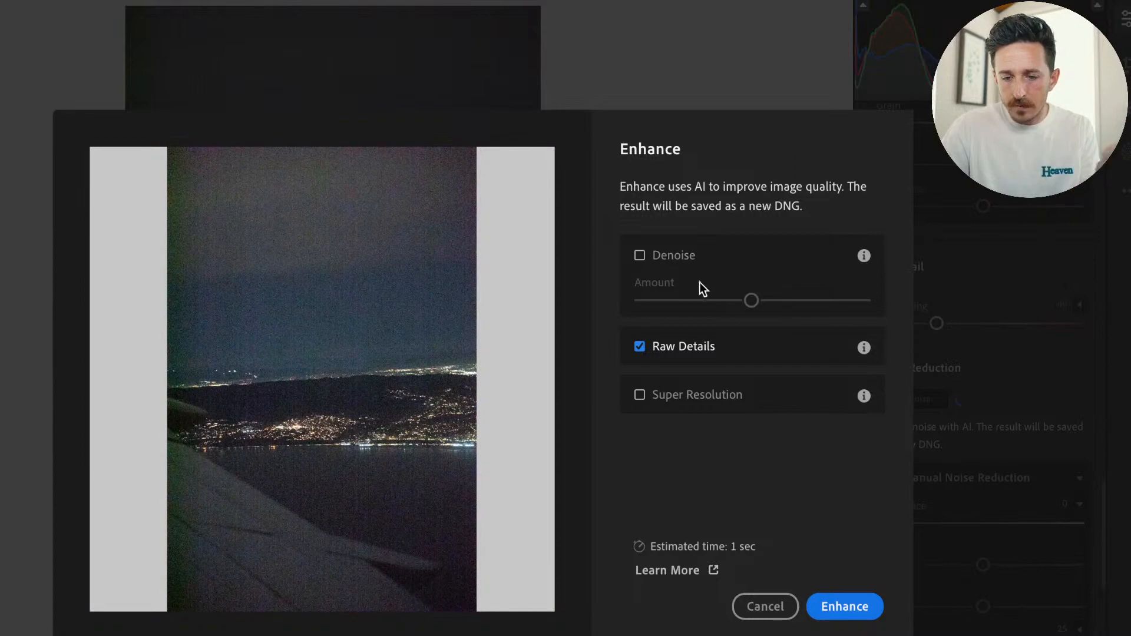
{"action": "left_click", "coordinate": [640, 256]}
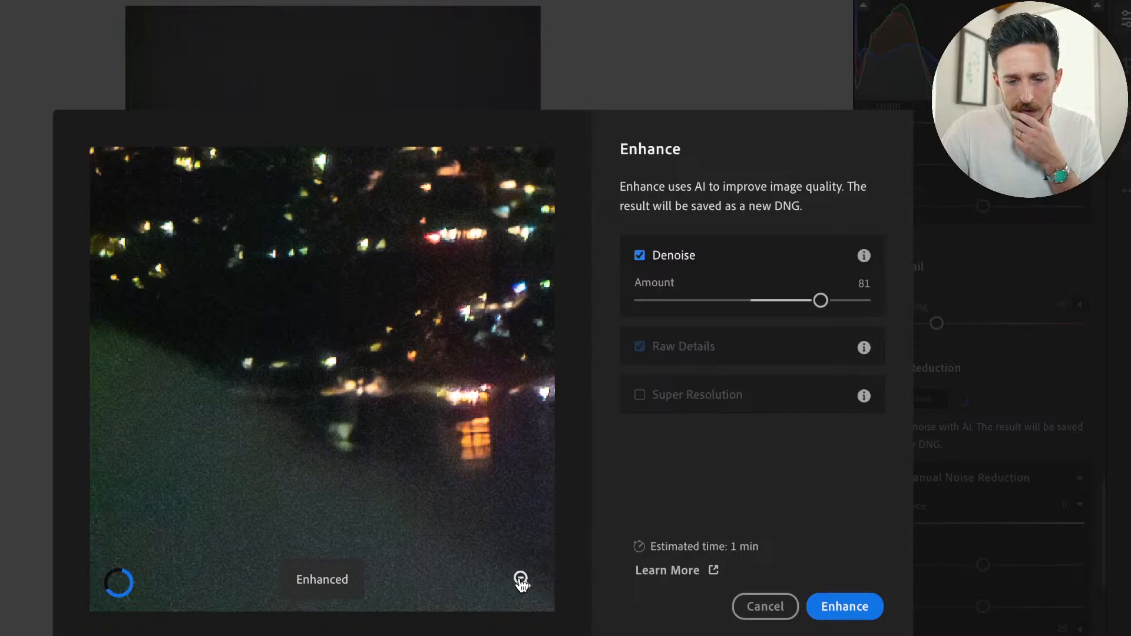
{"action": "left_click", "coordinate": [521, 579]}
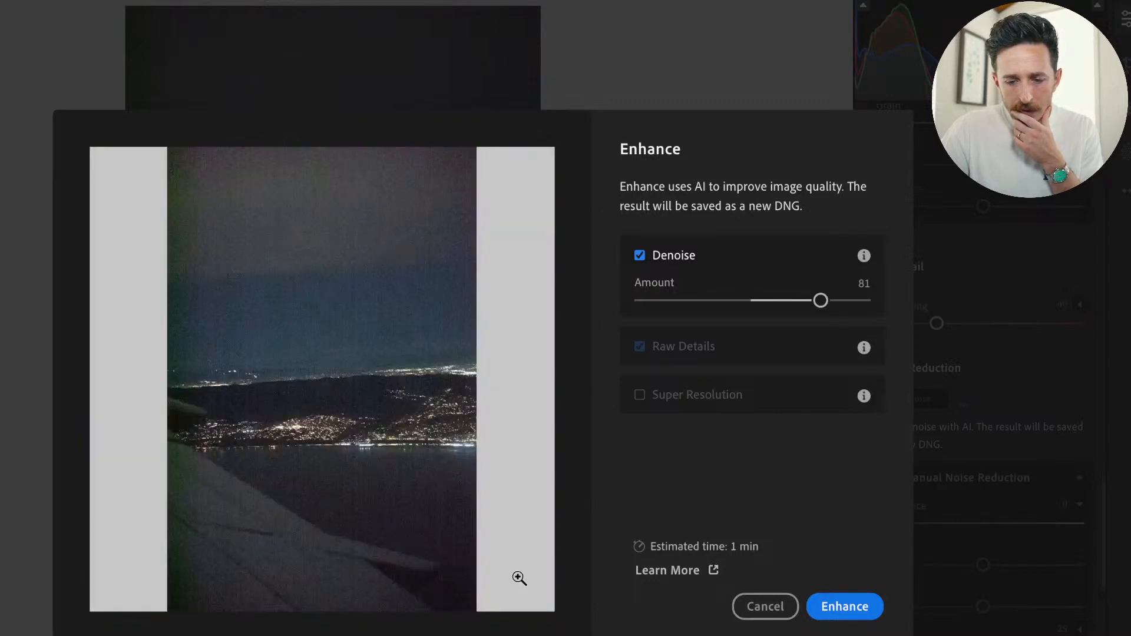
{"action": "left_click", "coordinate": [641, 255]}
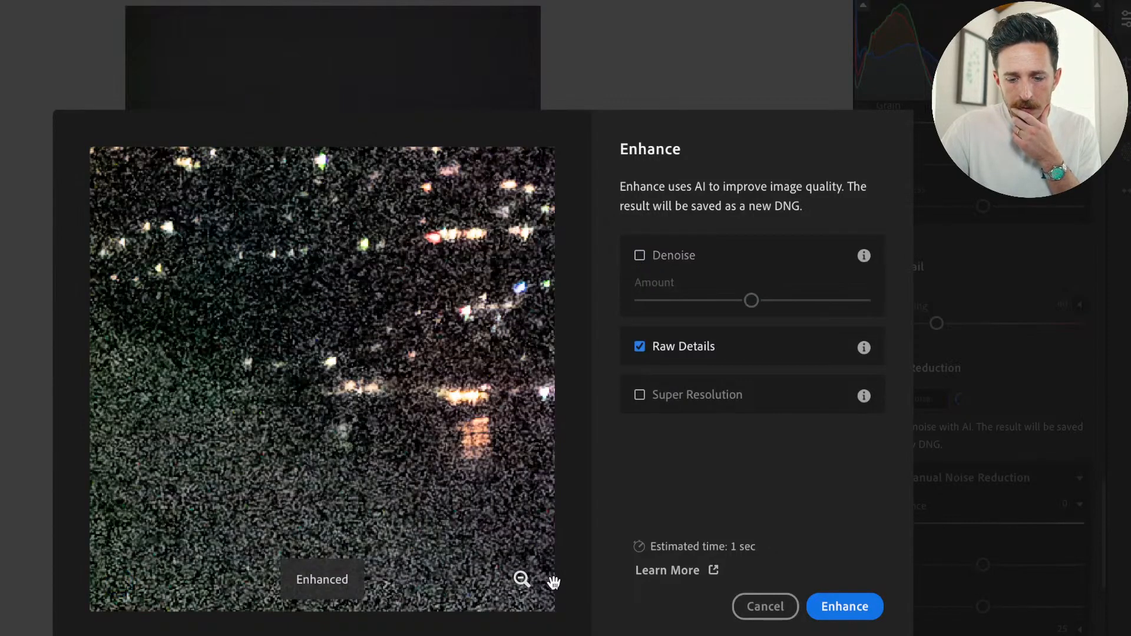
{"action": "left_click", "coordinate": [522, 581]}
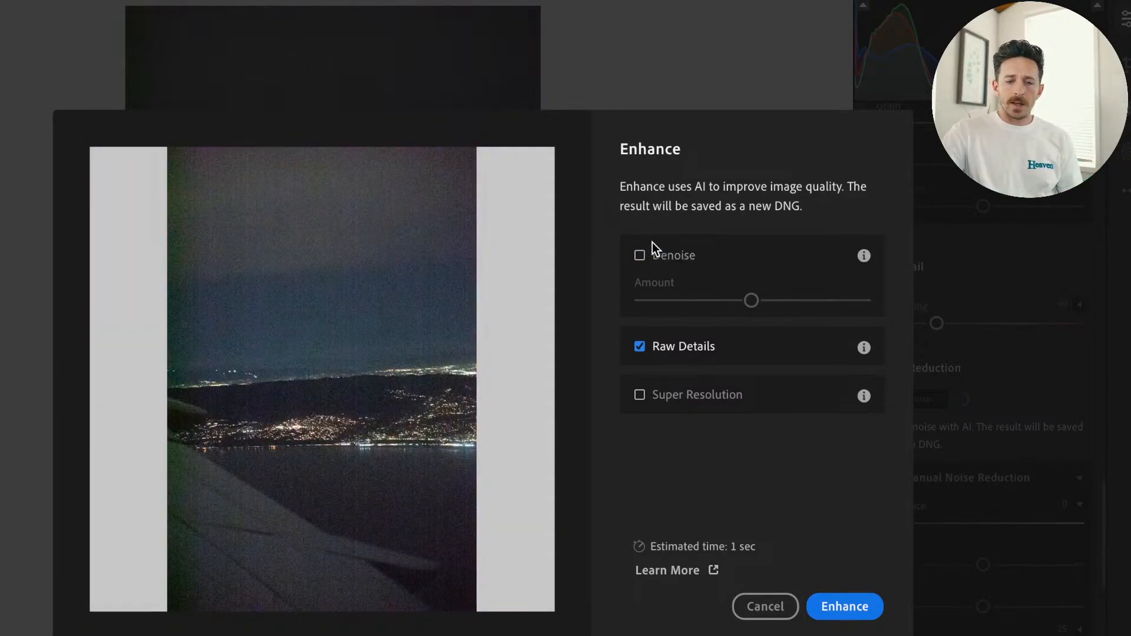
Enable Denoise with an Amount of 83 and run Enhance on the night photo.
{"action": "left_click", "coordinate": [639, 257]}
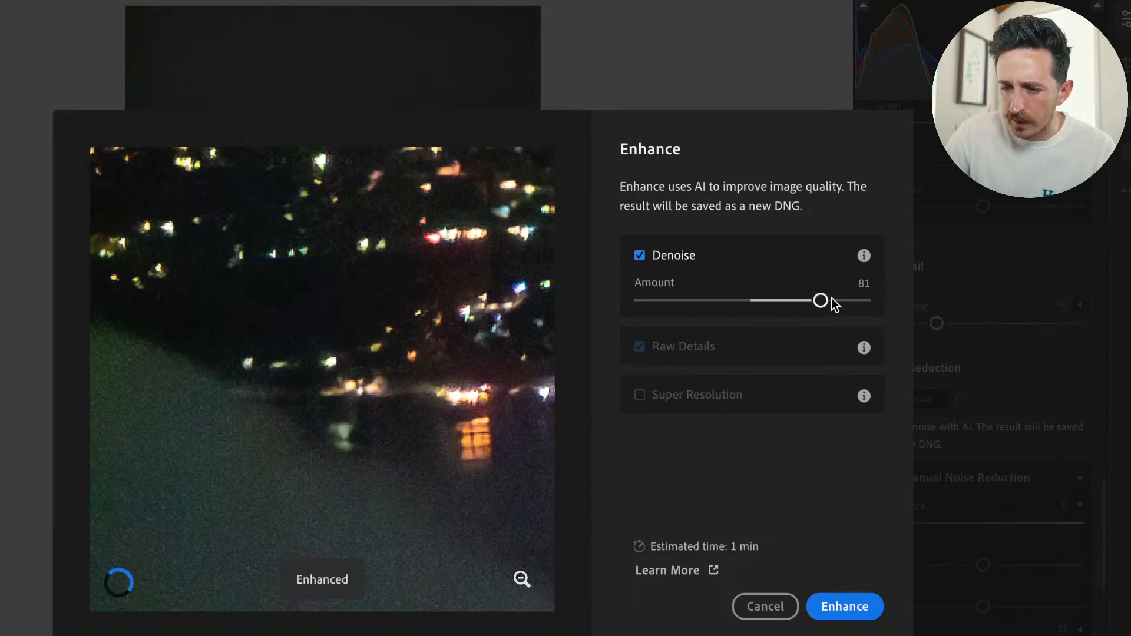
{"action": "left_click_drag", "start_coordinate": [830, 298], "coordinate": [833, 301]}
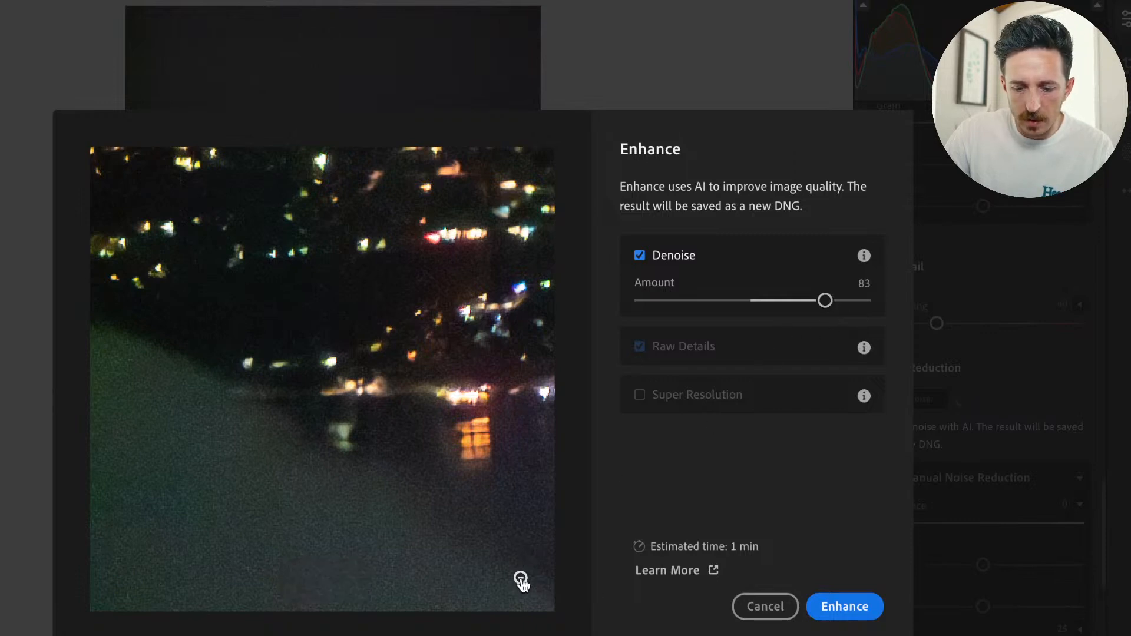
{"action": "left_click", "coordinate": [521, 580]}
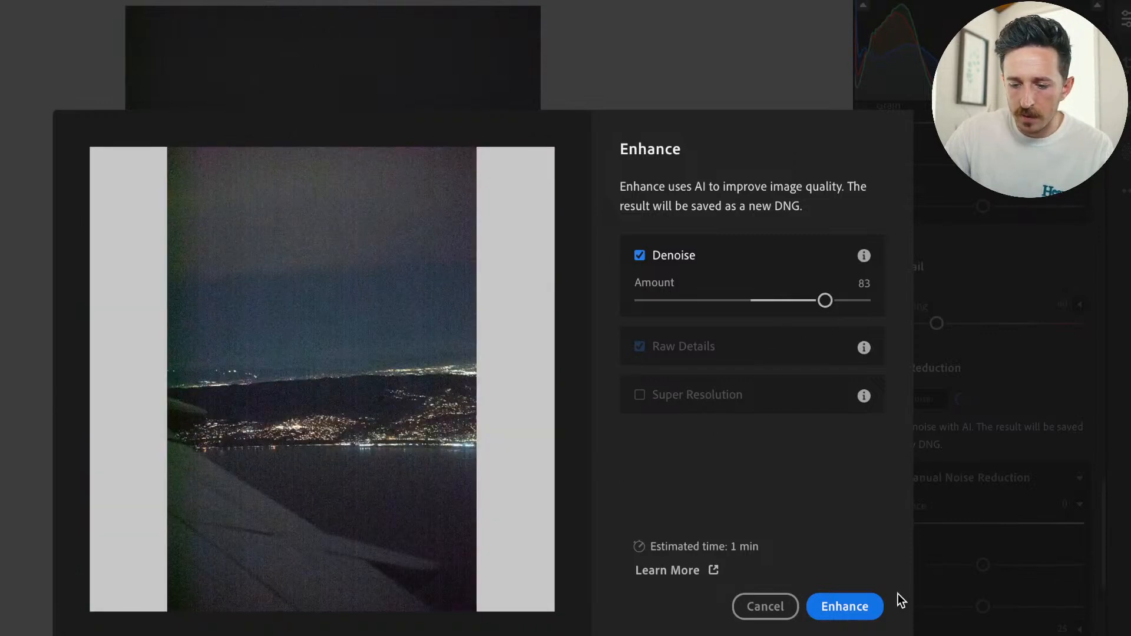
{"action": "left_click", "coordinate": [861, 606]}
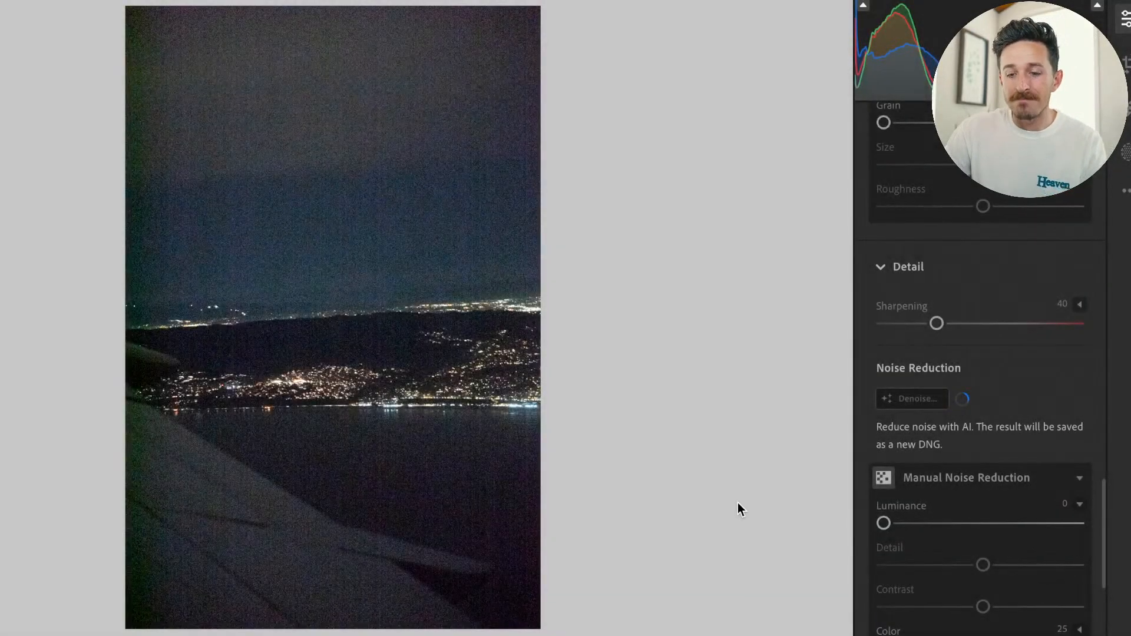
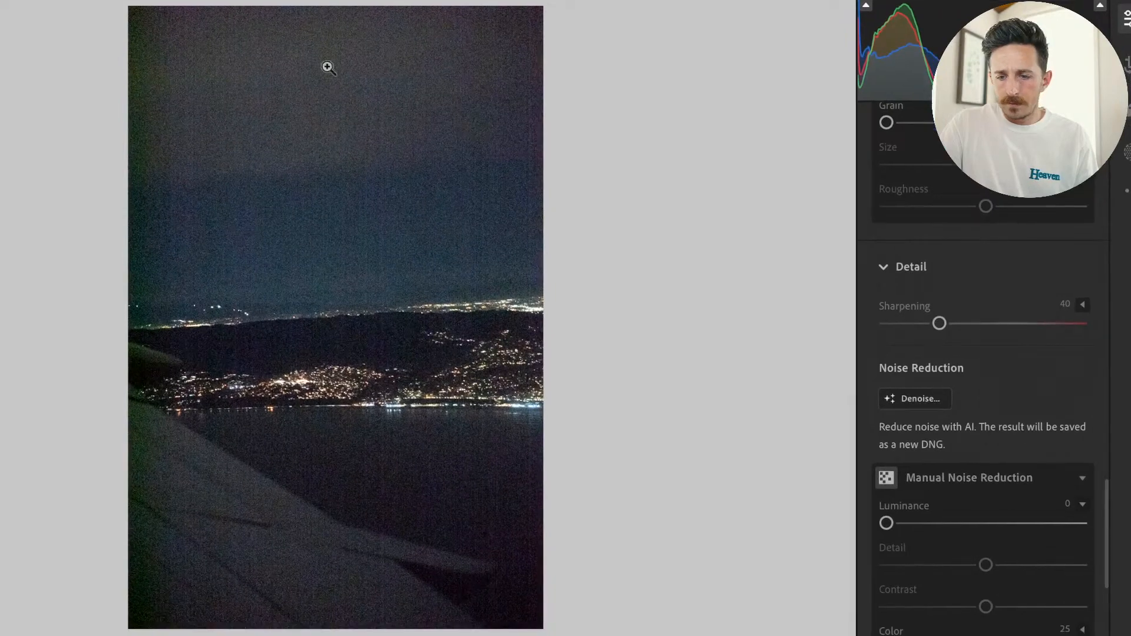
Check the noise around the city lights up close, and run Enhance on the photo with Denoise at 83.
{"action": "left_click", "coordinate": [416, 379]}
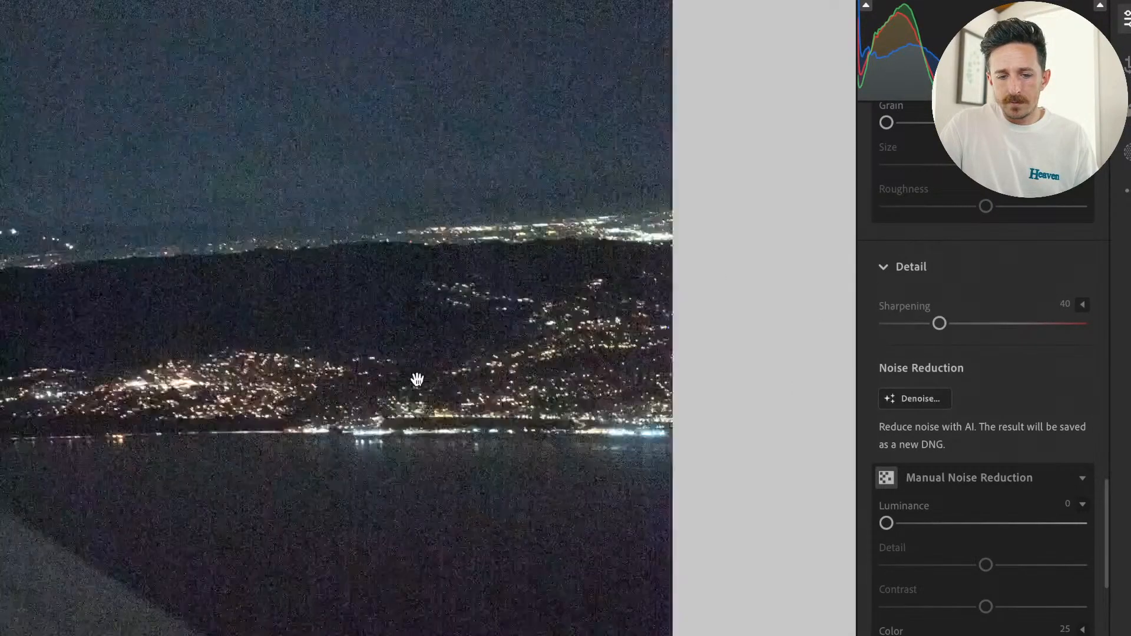
{"action": "left_click", "coordinate": [416, 378]}
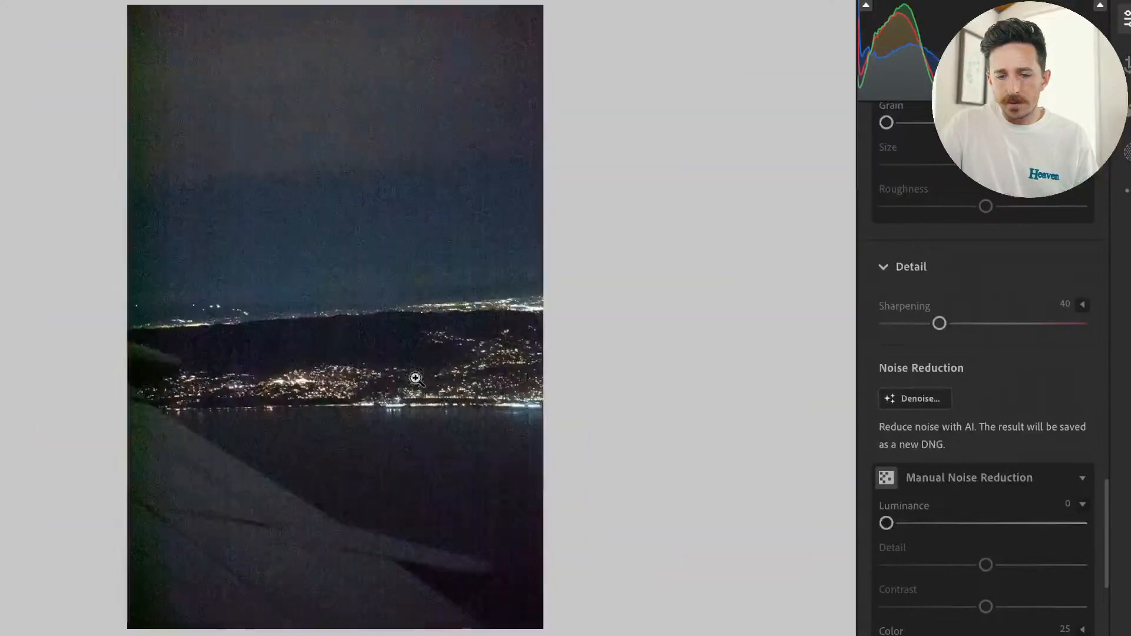
{"action": "left_click", "coordinate": [938, 401]}
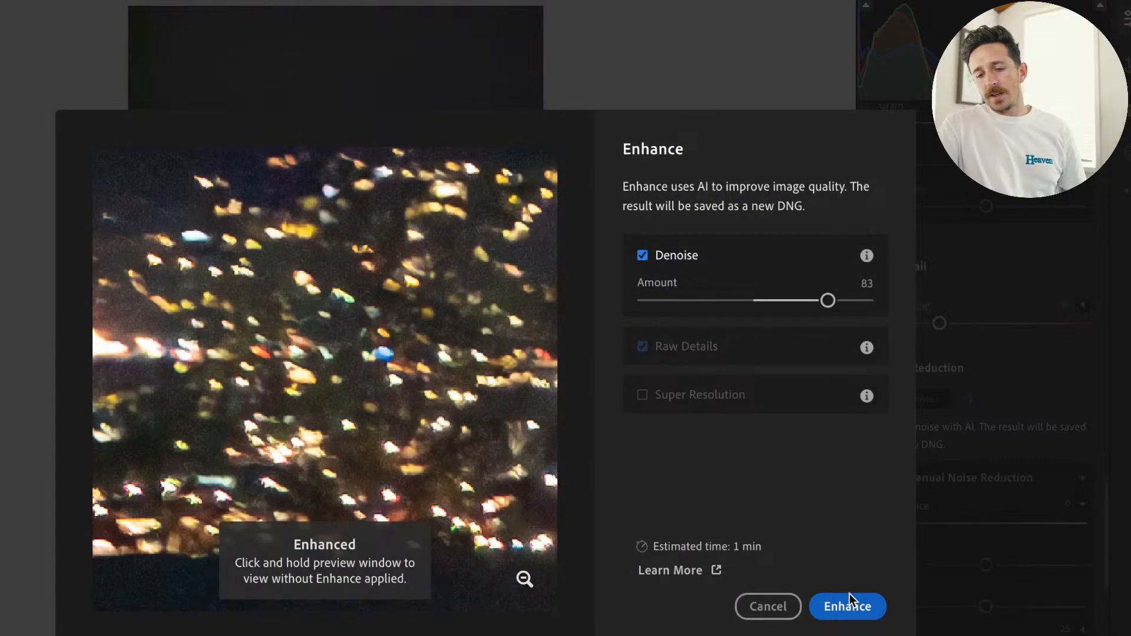
{"action": "left_click", "coordinate": [852, 613]}
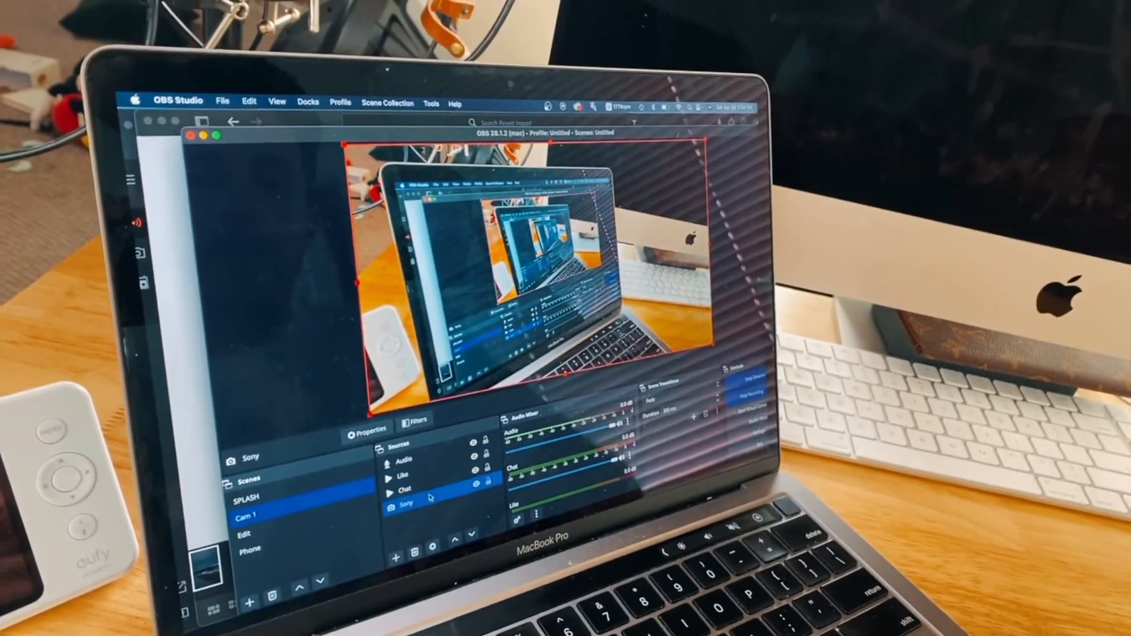
{"action": "double_click", "coordinate": [441, 473]}
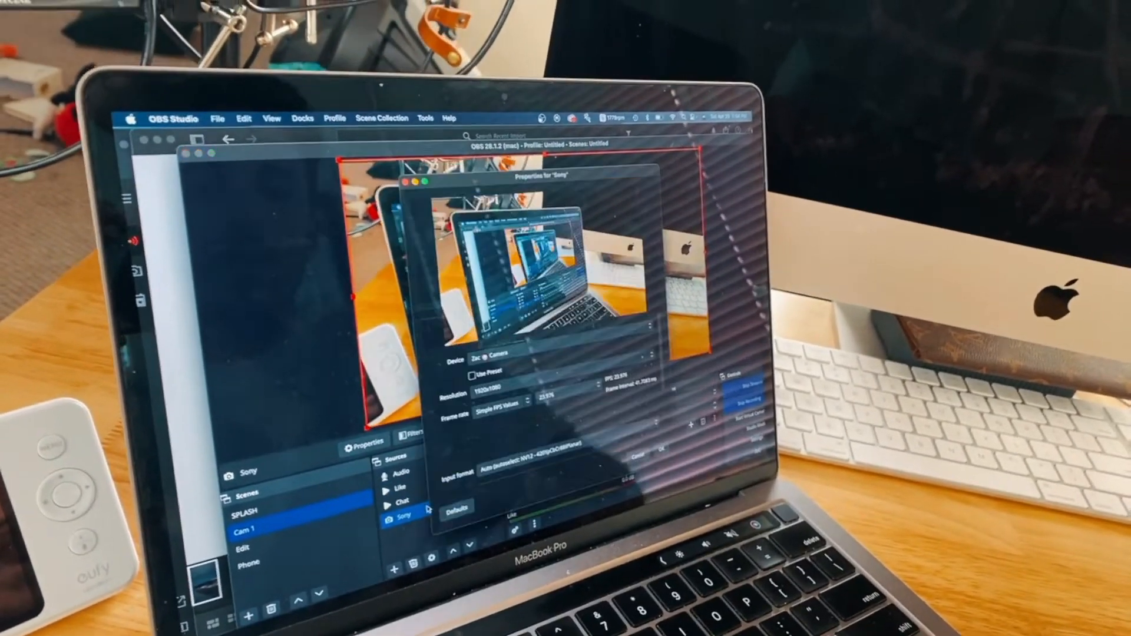
{"action": "left_click", "coordinate": [512, 356]}
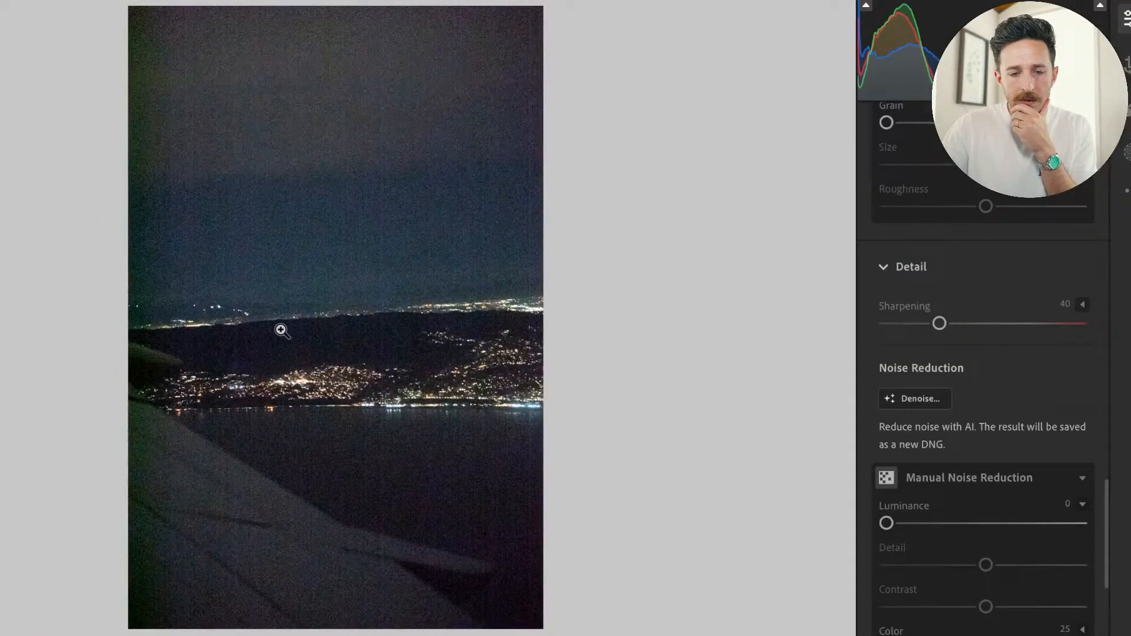
Examine the noise in the unprocessed night photo up close, and bring up the edit settings of its denoised version.
{"action": "left_click", "coordinate": [157, 525]}
{"action": "left_click_drag", "start_coordinate": [525, 270], "coordinate": [627, 554]}
{"action": "left_click", "coordinate": [390, 323]}
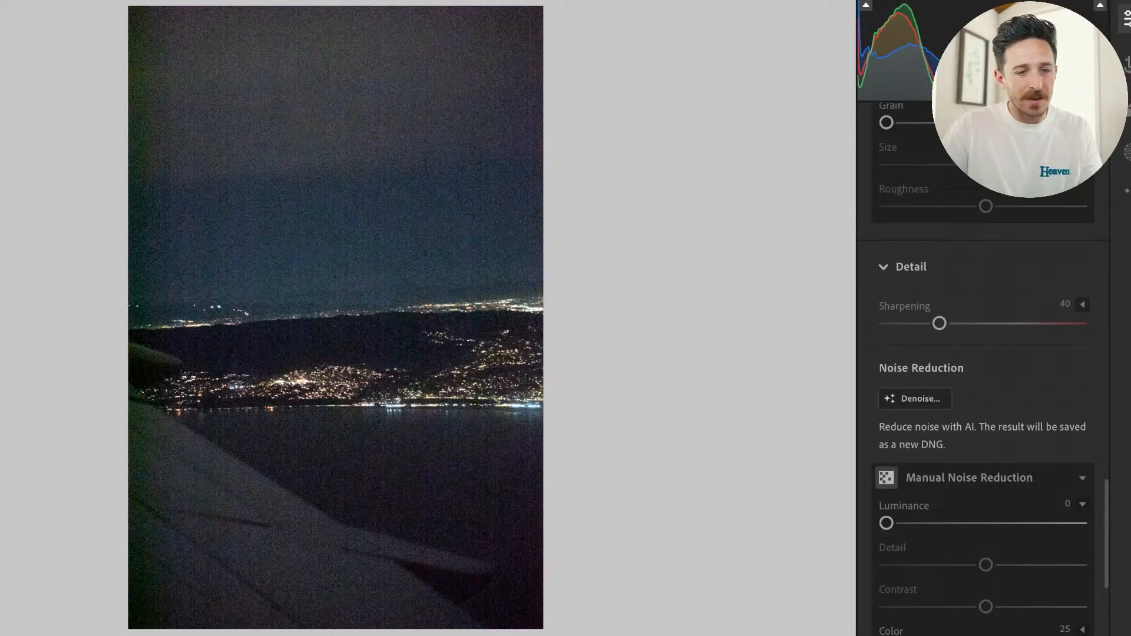
{"action": "key", "text": "e"}
{"action": "key", "text": "i"}
{"action": "key", "text": "e"}
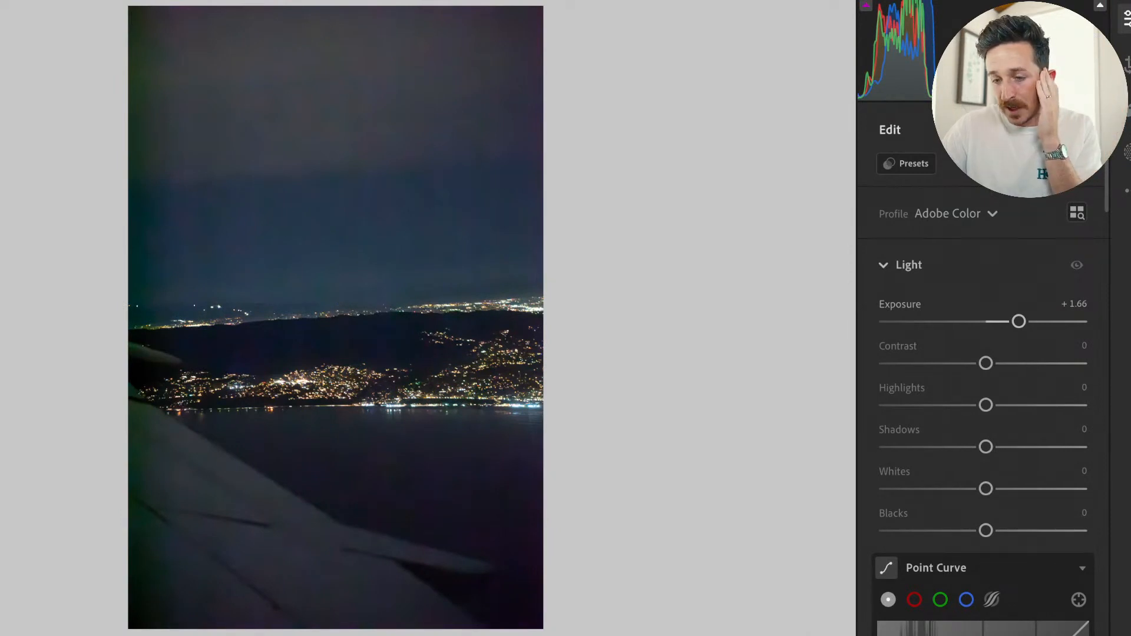
Compare the denoised photo with its original, and examine the sky, hills and city lights up close.
{"action": "scroll", "coordinate": [948, 418], "scroll_direction": "down", "scroll_amount": 8}
{"action": "key", "text": "backslash"}
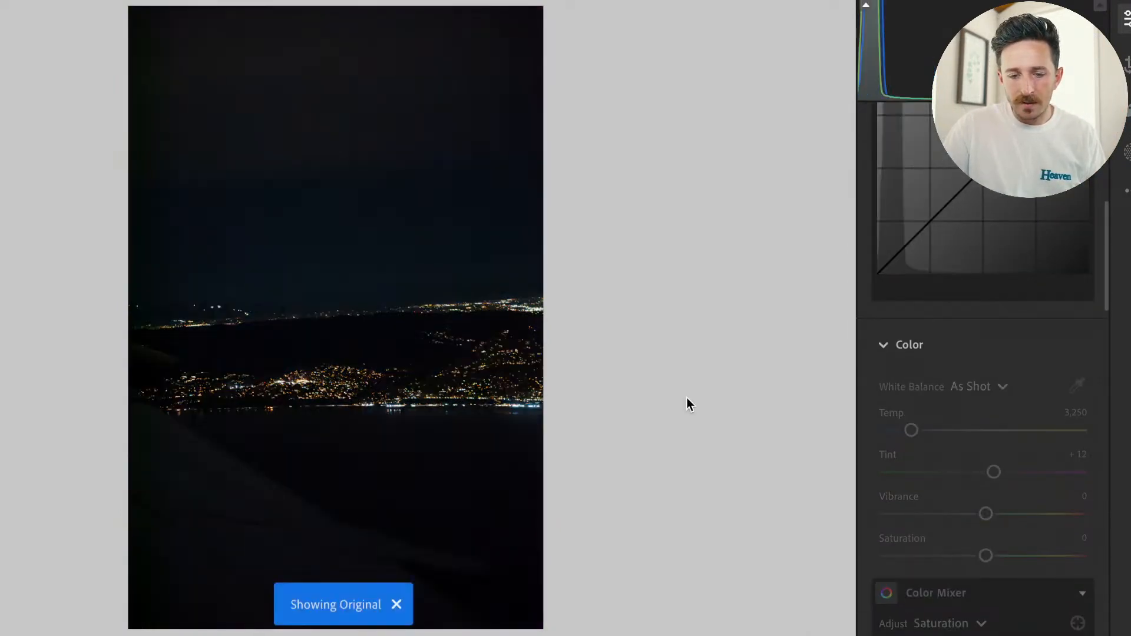
{"action": "key", "text": "backslash"}
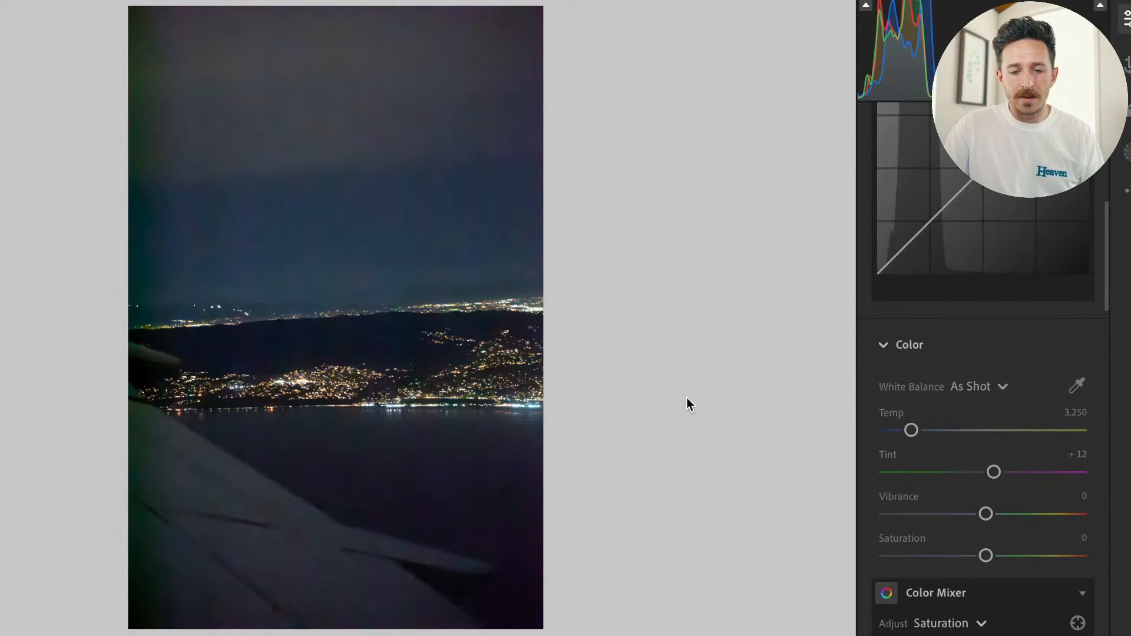
{"action": "left_click", "coordinate": [412, 320]}
{"action": "left_click_drag", "start_coordinate": [411, 320], "coordinate": [523, 591]}
{"action": "left_click_drag", "start_coordinate": [491, 280], "coordinate": [520, 589]}
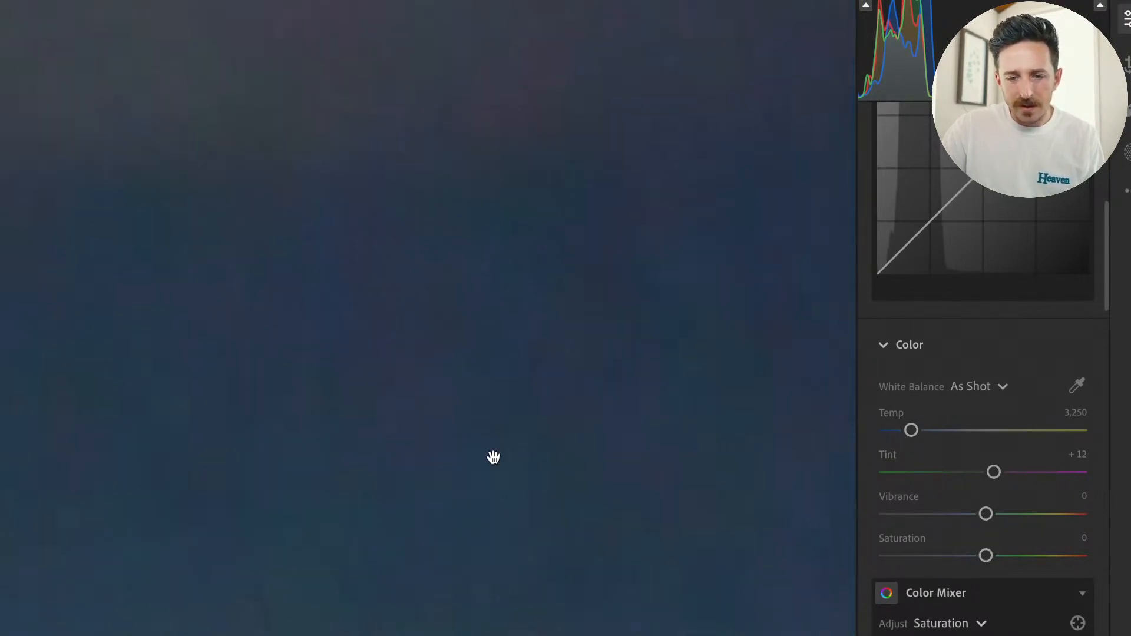
{"action": "left_click_drag", "start_coordinate": [494, 458], "coordinate": [701, 1]}
{"action": "left_click_drag", "start_coordinate": [544, 280], "coordinate": [334, 196]}
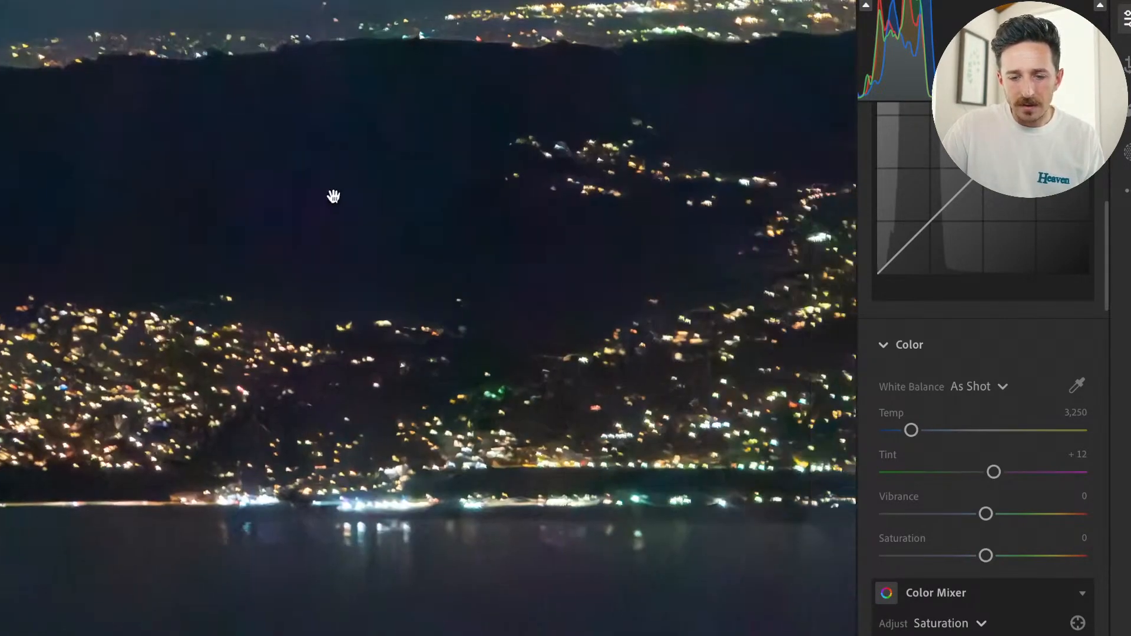
{"action": "left_click_drag", "start_coordinate": [374, 264], "coordinate": [318, 260]}
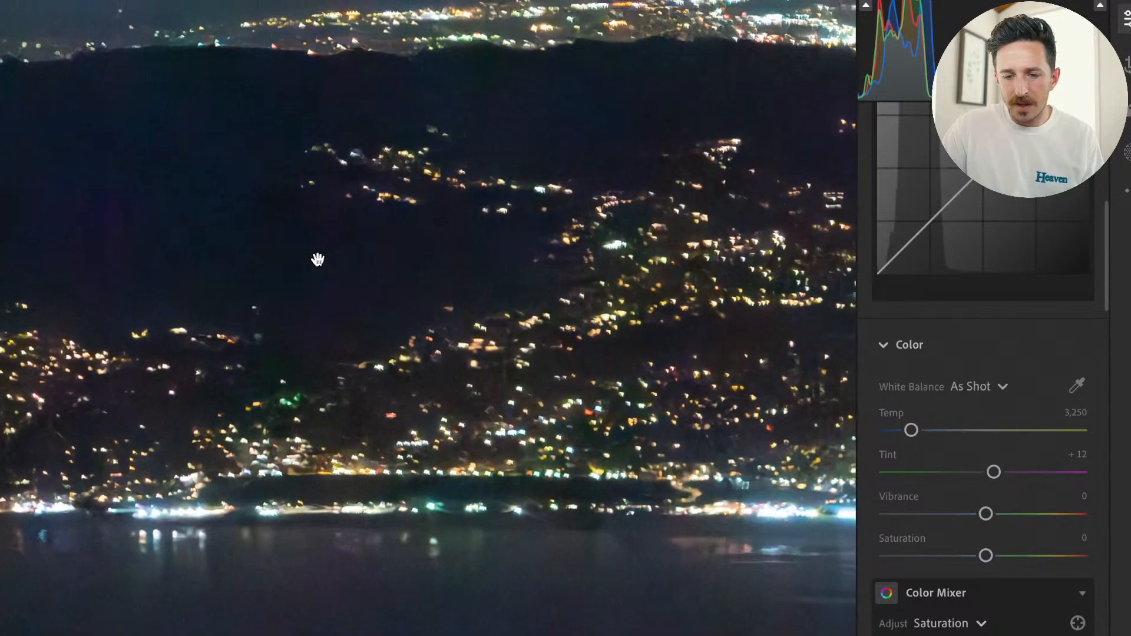
Review the noise reduction settings and compare the denoised city lights with the original, enlarged and in the whole photo.
{"action": "scroll", "coordinate": [888, 394], "scroll_direction": "down", "scroll_amount": 10}
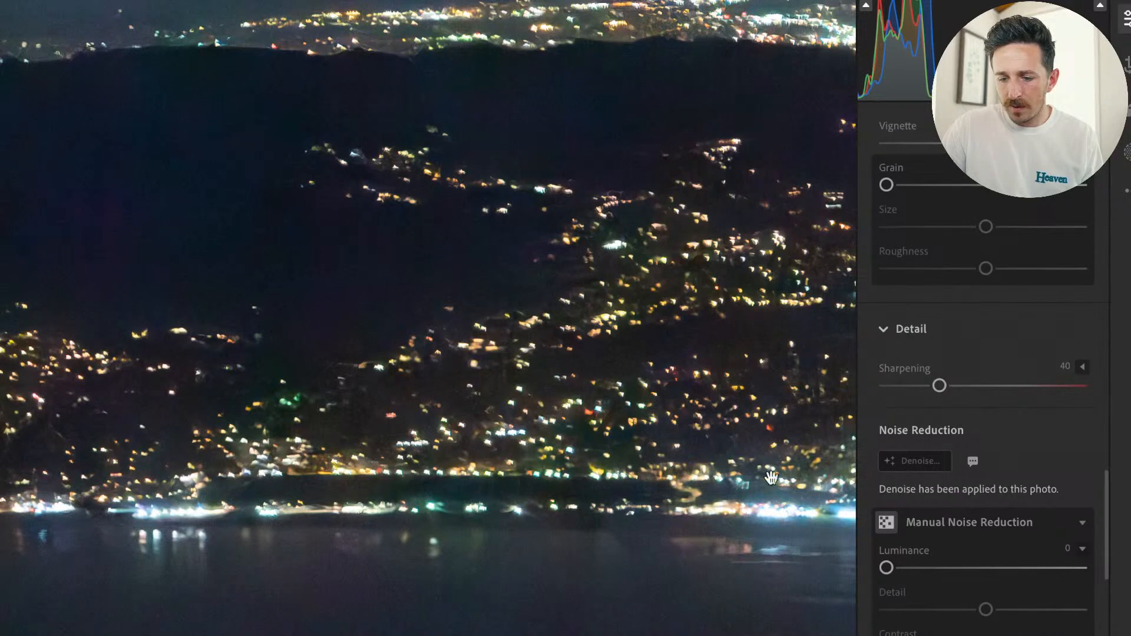
{"action": "scroll", "coordinate": [937, 543], "scroll_direction": "down", "scroll_amount": 5}
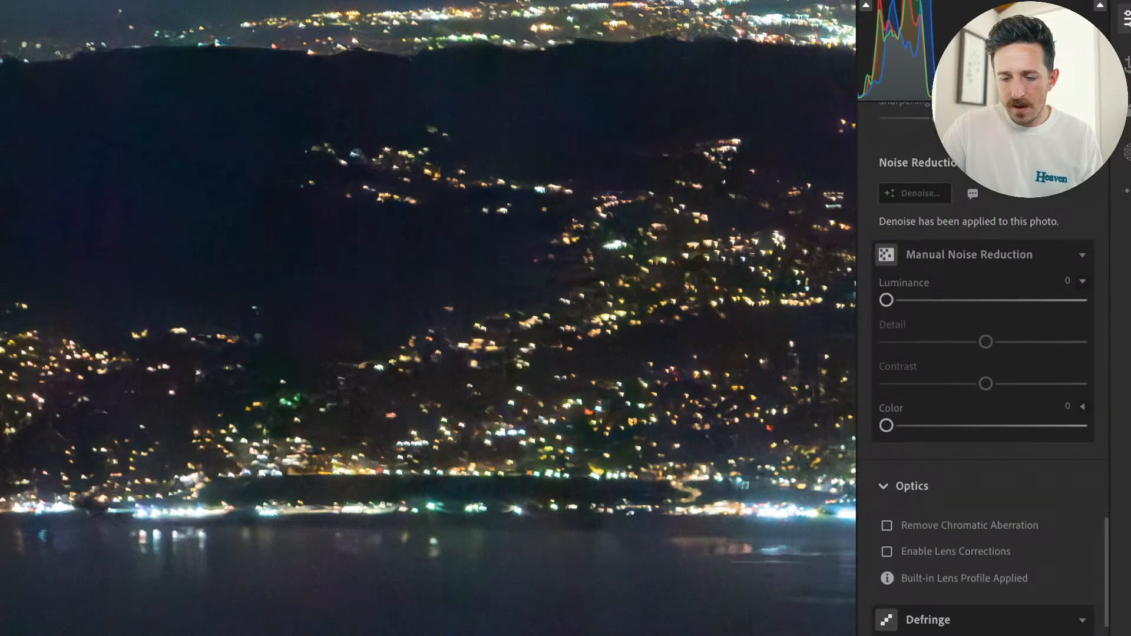
{"action": "left_click", "coordinate": [662, 476]}
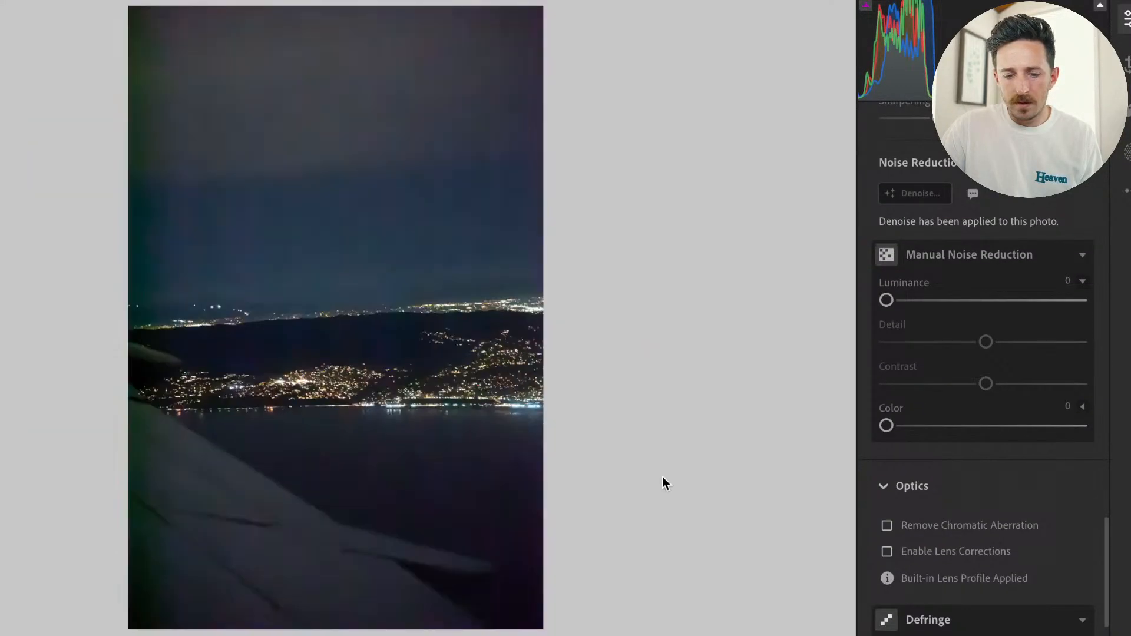
{"action": "key", "text": "backslash"}
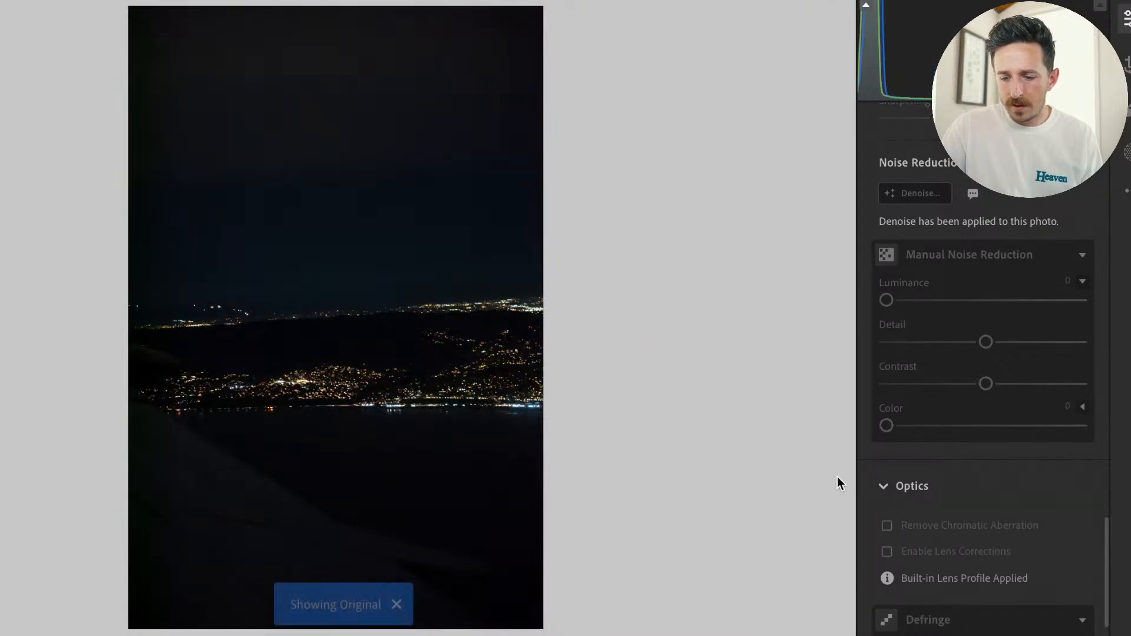
{"action": "left_click", "coordinate": [427, 279]}
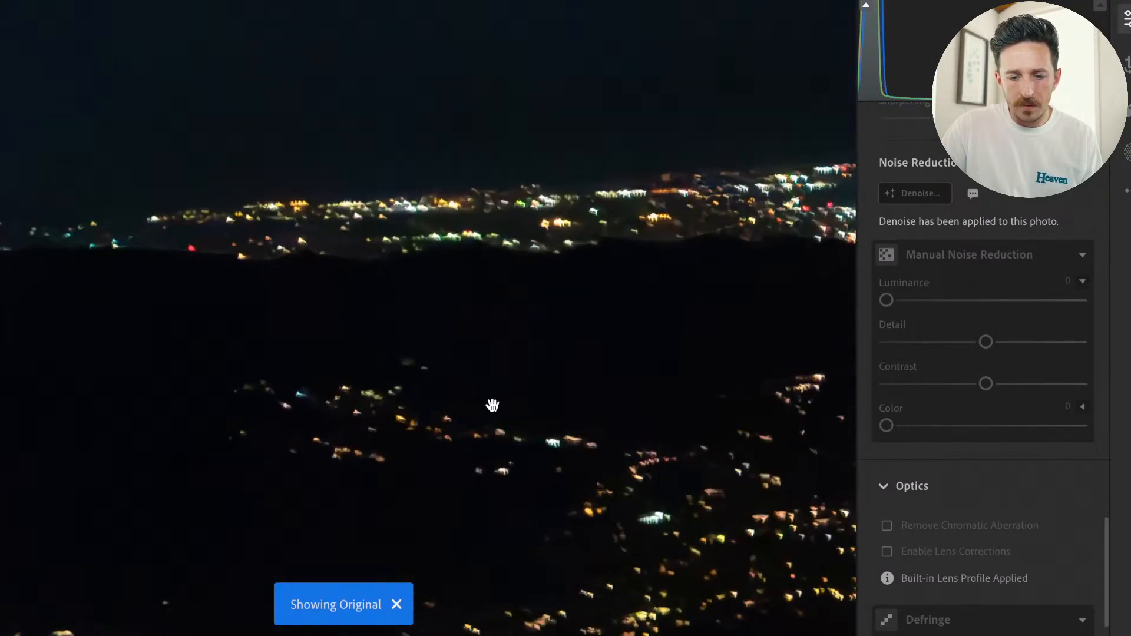
{"action": "right_click", "coordinate": [492, 405]}
{"action": "left_click", "coordinate": [376, 330]}
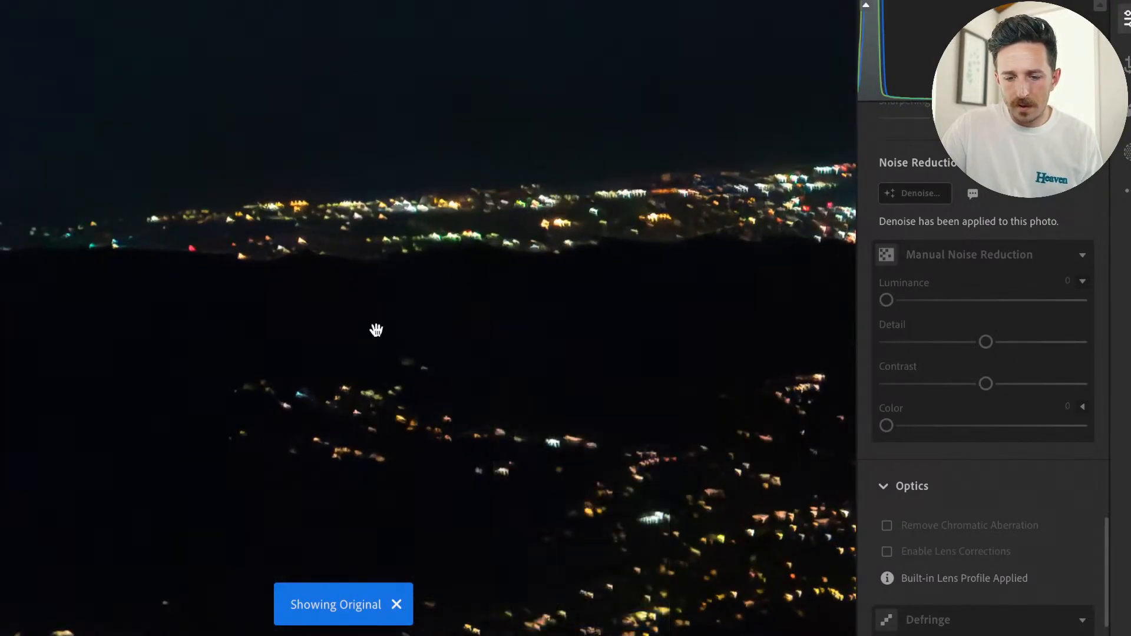
{"action": "key", "text": "backslash"}
{"action": "left_click", "coordinate": [509, 387]}
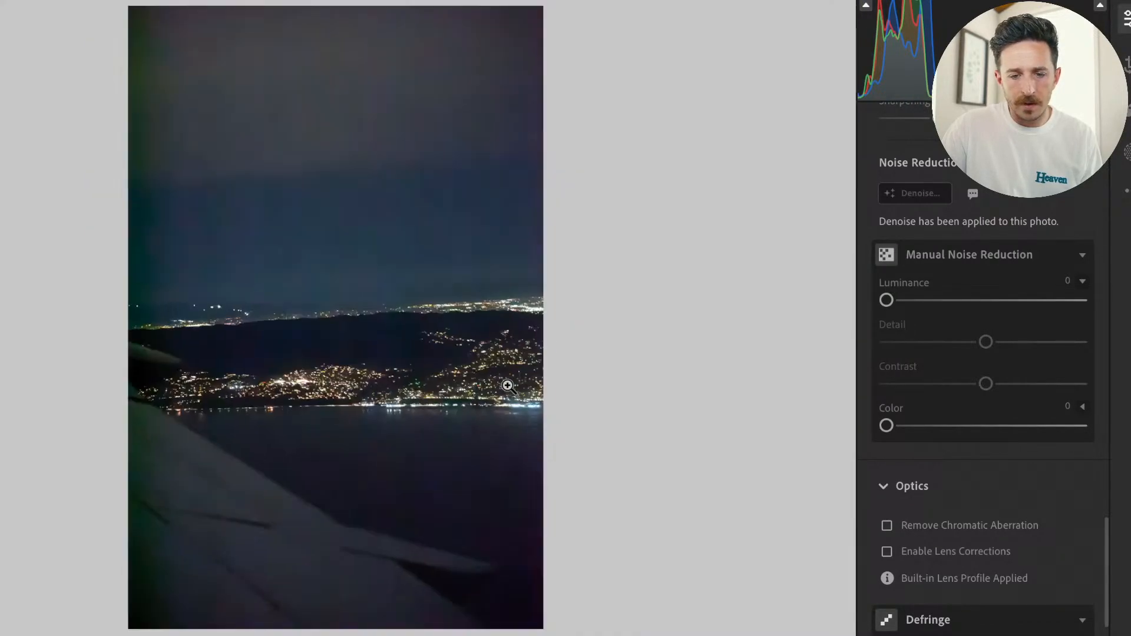
Raise the denoised photo's Exposure to +3.84, dismiss the Edit Date & Time tip, and check the city lights up close.
{"action": "scroll", "coordinate": [955, 194], "scroll_direction": "up", "scroll_amount": 10}
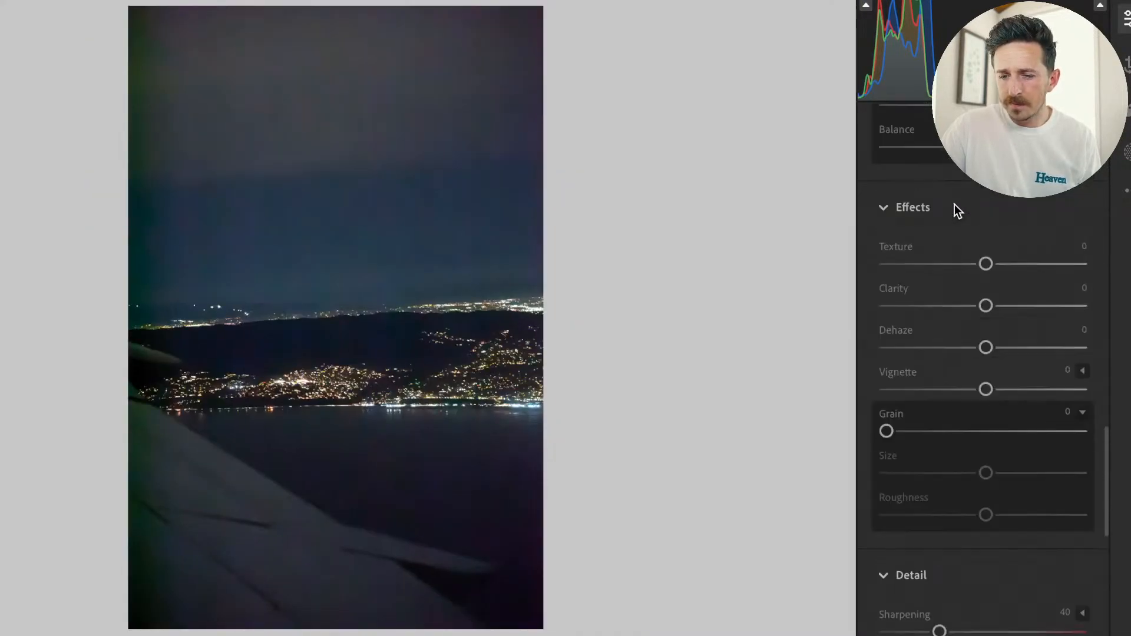
{"action": "scroll", "coordinate": [971, 402], "scroll_direction": "up", "scroll_amount": 10}
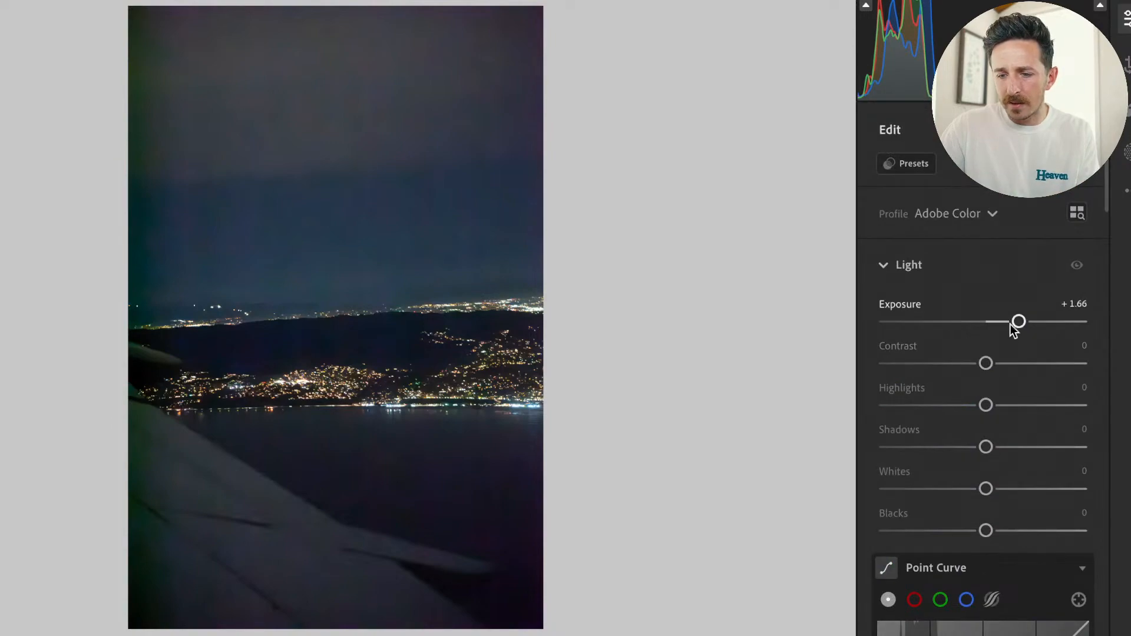
{"action": "left_click_drag", "start_coordinate": [1020, 330], "coordinate": [1052, 355]}
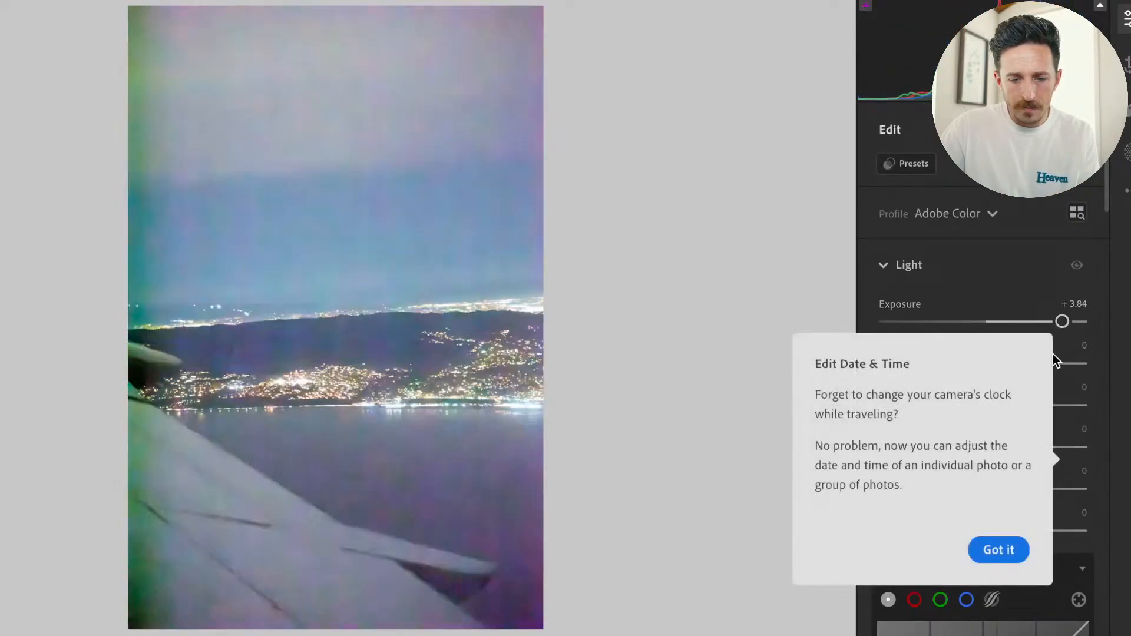
{"action": "left_click", "coordinate": [421, 346]}
{"action": "left_click", "coordinate": [462, 379]}
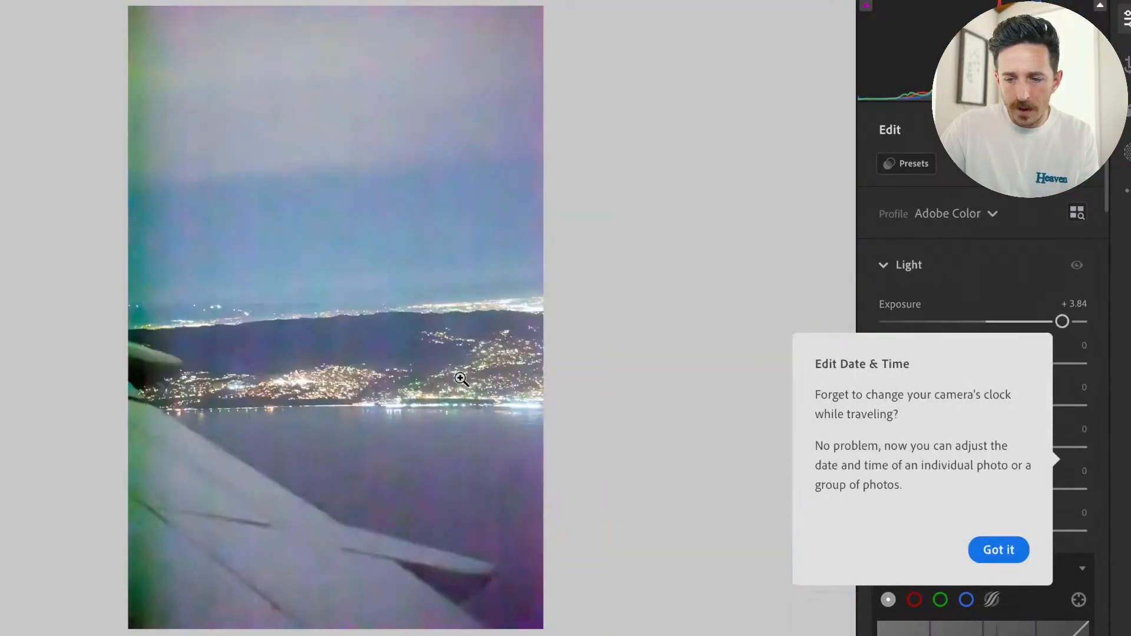
{"action": "left_click", "coordinate": [462, 379]}
{"action": "left_click", "coordinate": [998, 549]}
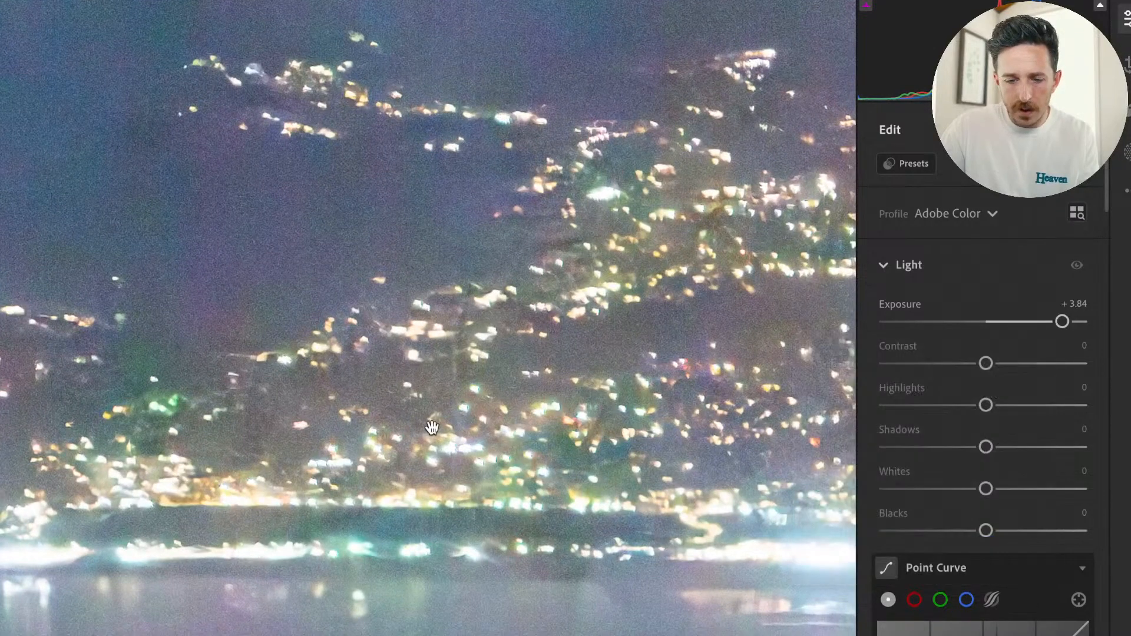
{"action": "left_click_drag", "start_coordinate": [432, 429], "coordinate": [400, 440]}
Set the manual noise reduction to Color 100, with Color Detail 76 and Smoothness 62.
{"action": "scroll", "coordinate": [1013, 521], "scroll_direction": "down", "scroll_amount": 10}
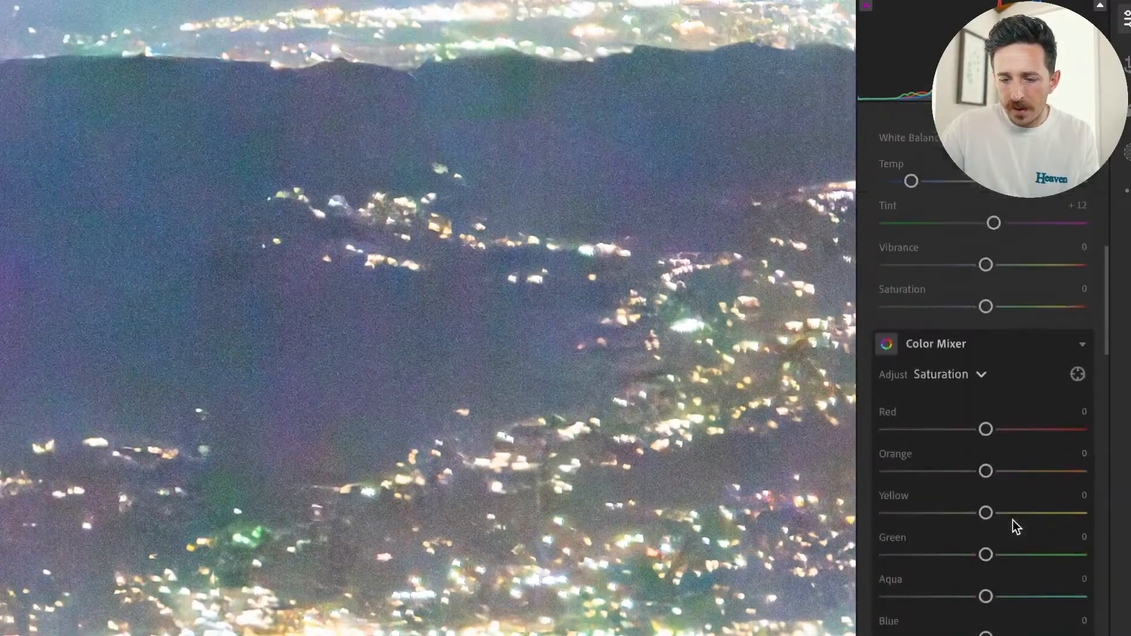
{"action": "scroll", "coordinate": [1013, 520], "scroll_direction": "down", "scroll_amount": 10}
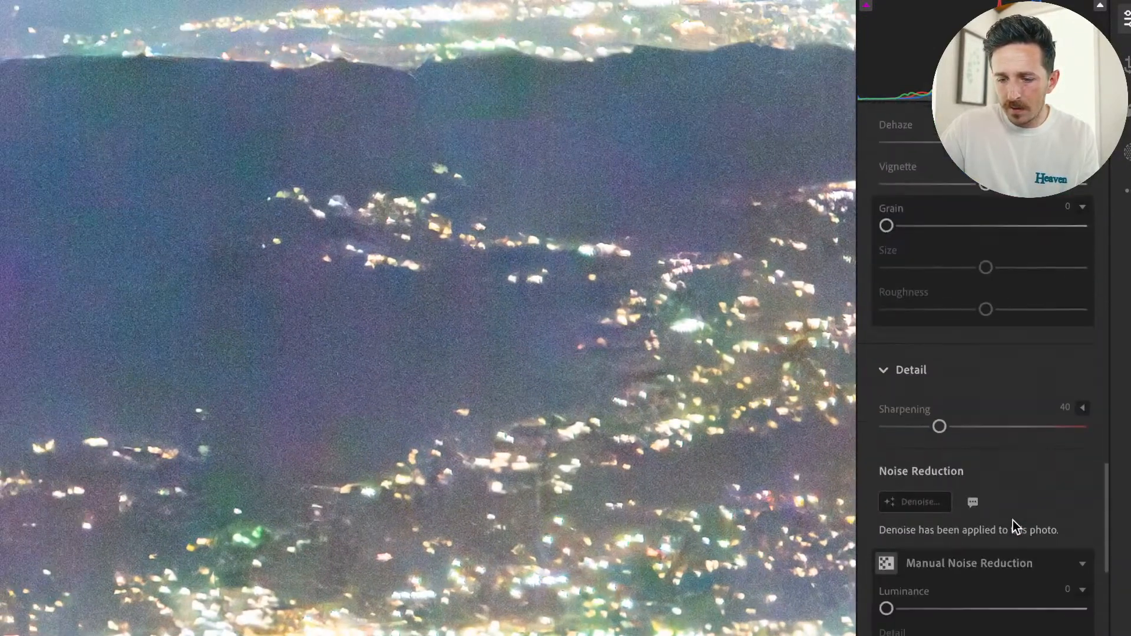
{"action": "scroll", "coordinate": [1013, 521], "scroll_direction": "up", "scroll_amount": 1}
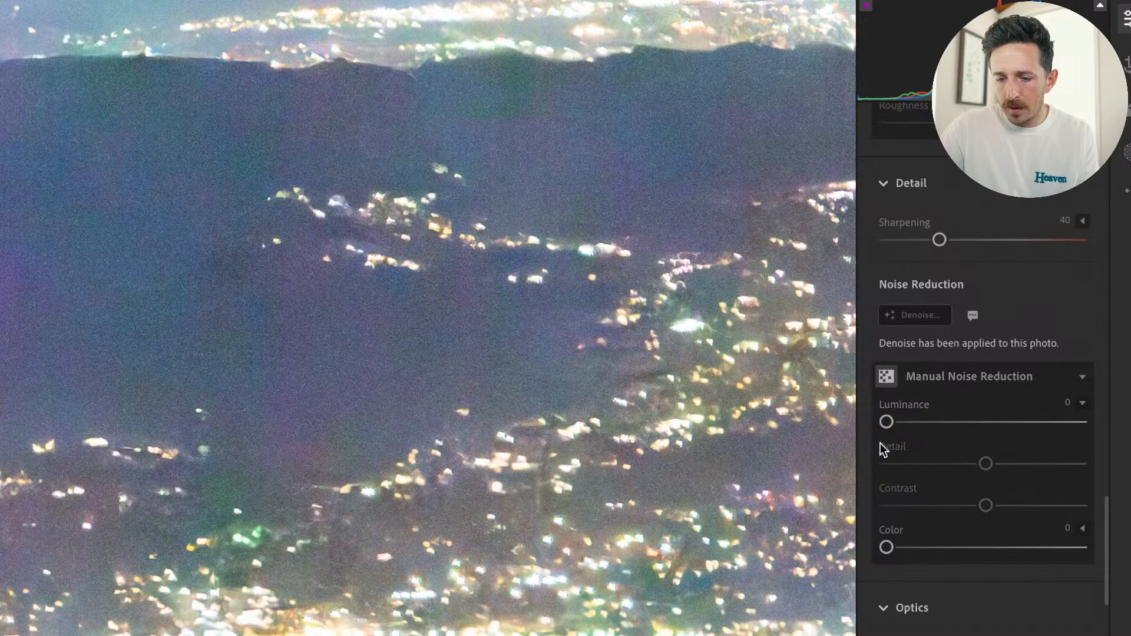
{"action": "left_click_drag", "start_coordinate": [886, 548], "coordinate": [933, 549]}
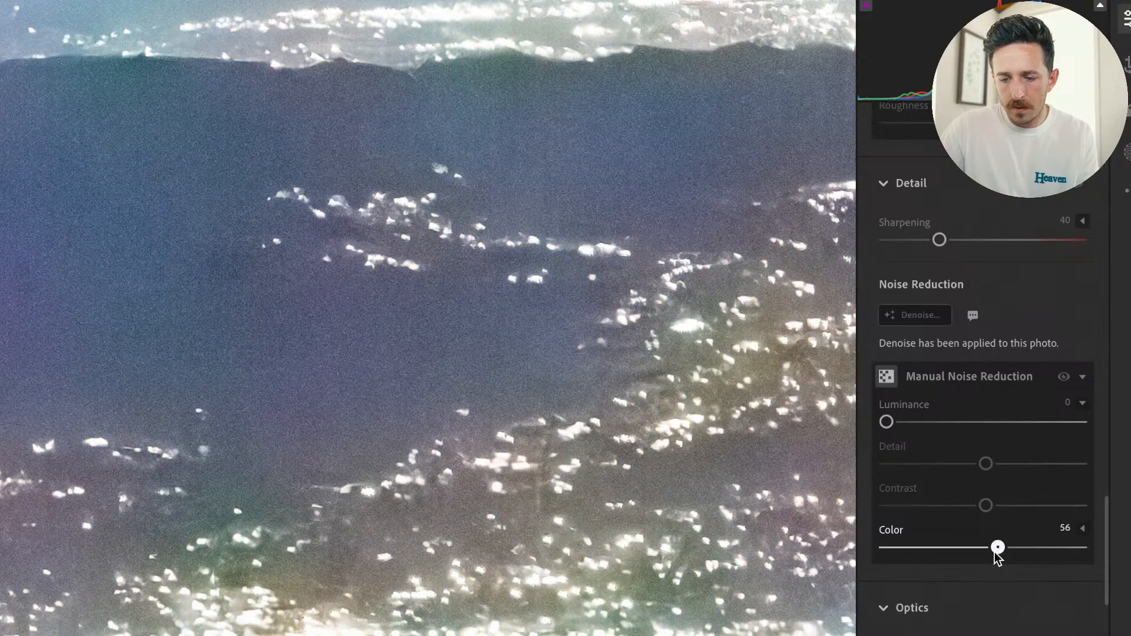
{"action": "left_click", "coordinate": [1081, 530]}
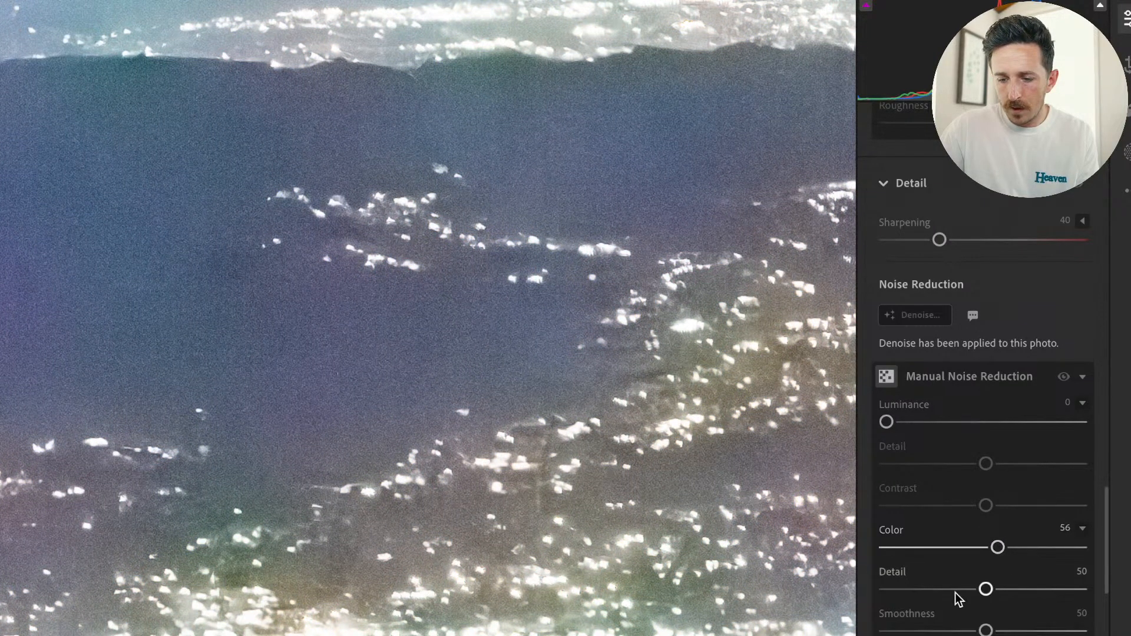
{"action": "left_click_drag", "start_coordinate": [985, 589], "coordinate": [1037, 590]}
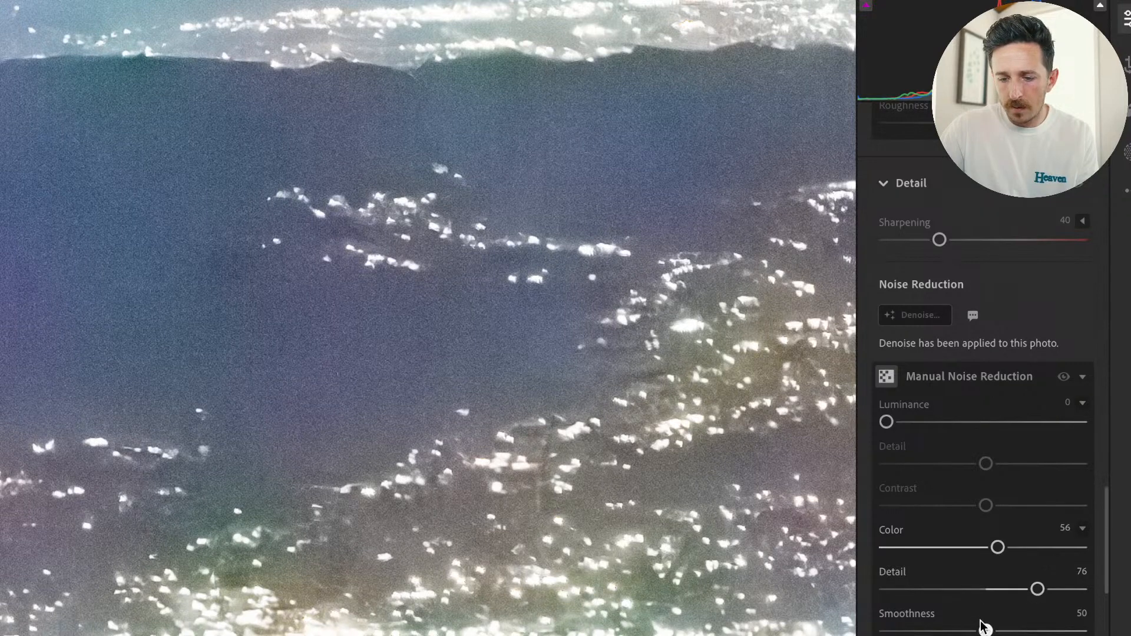
{"action": "left_click_drag", "start_coordinate": [986, 630], "coordinate": [1010, 630]}
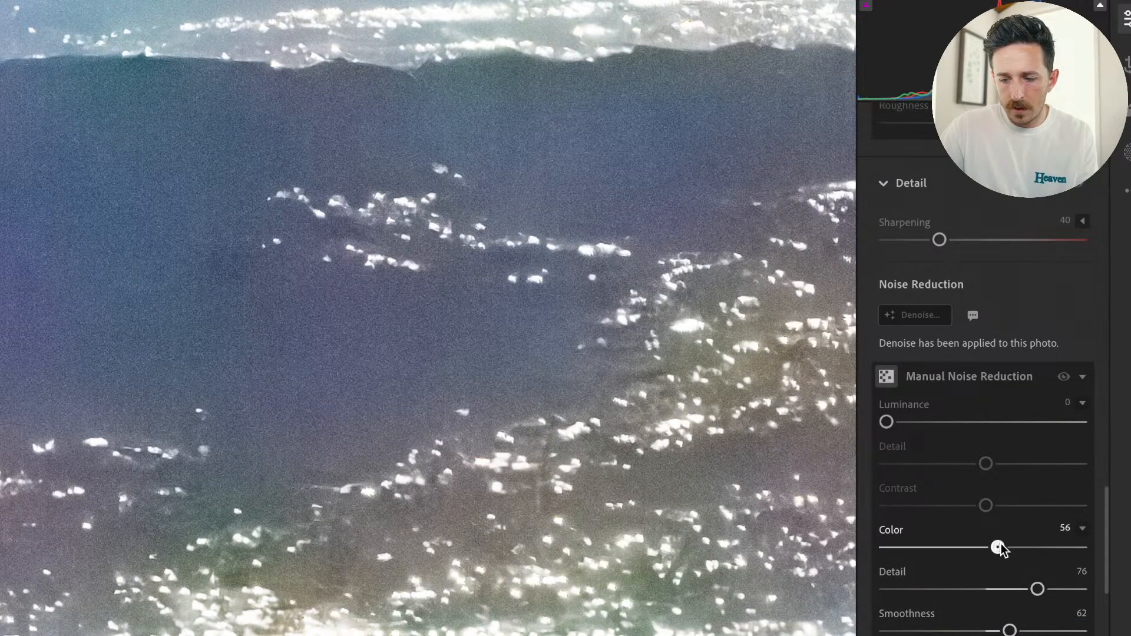
{"action": "left_click_drag", "start_coordinate": [998, 547], "coordinate": [1129, 547]}
Check the whole brightened photo against its original, and bring the Effects adjustments into view.
{"action": "left_click", "coordinate": [596, 415]}
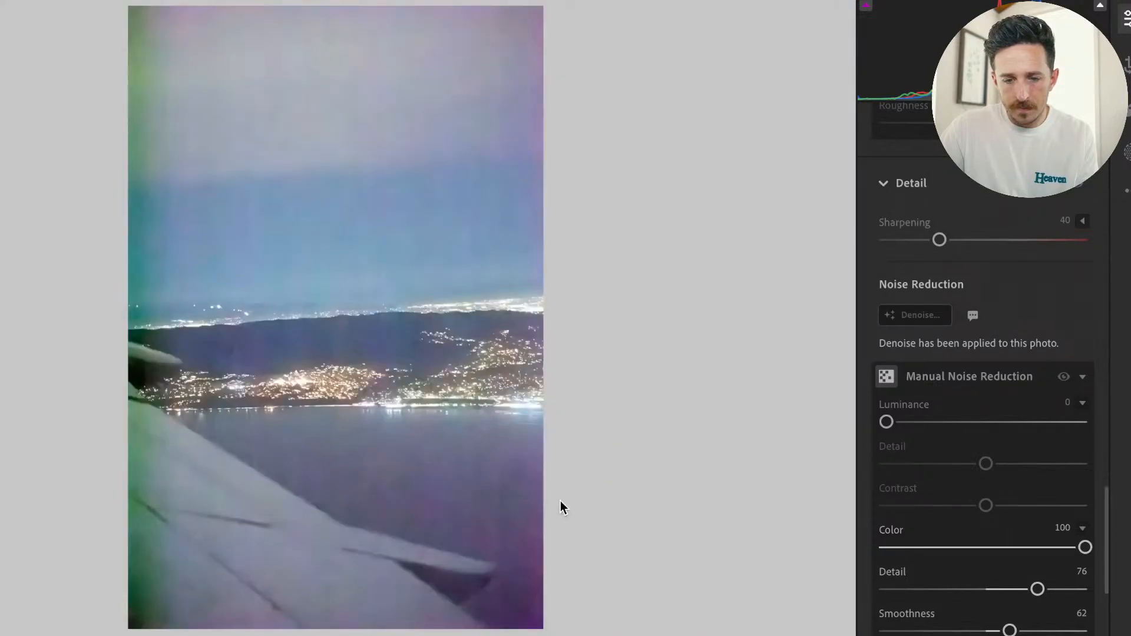
{"action": "key", "text": "backslash"}
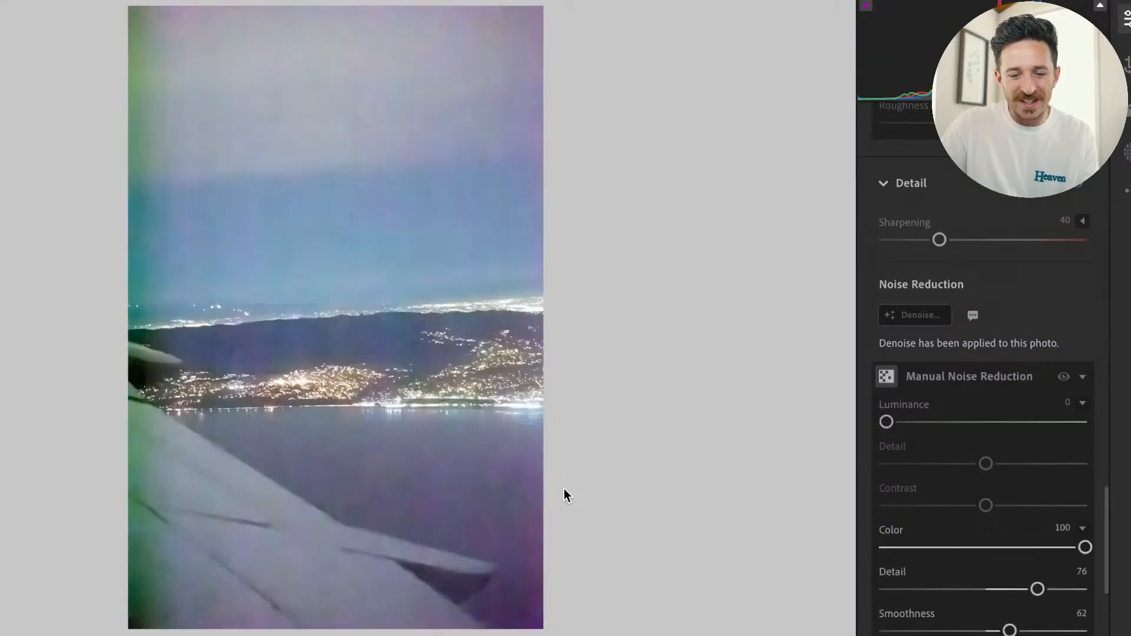
{"action": "scroll", "coordinate": [990, 333], "scroll_direction": "up", "scroll_amount": 12}
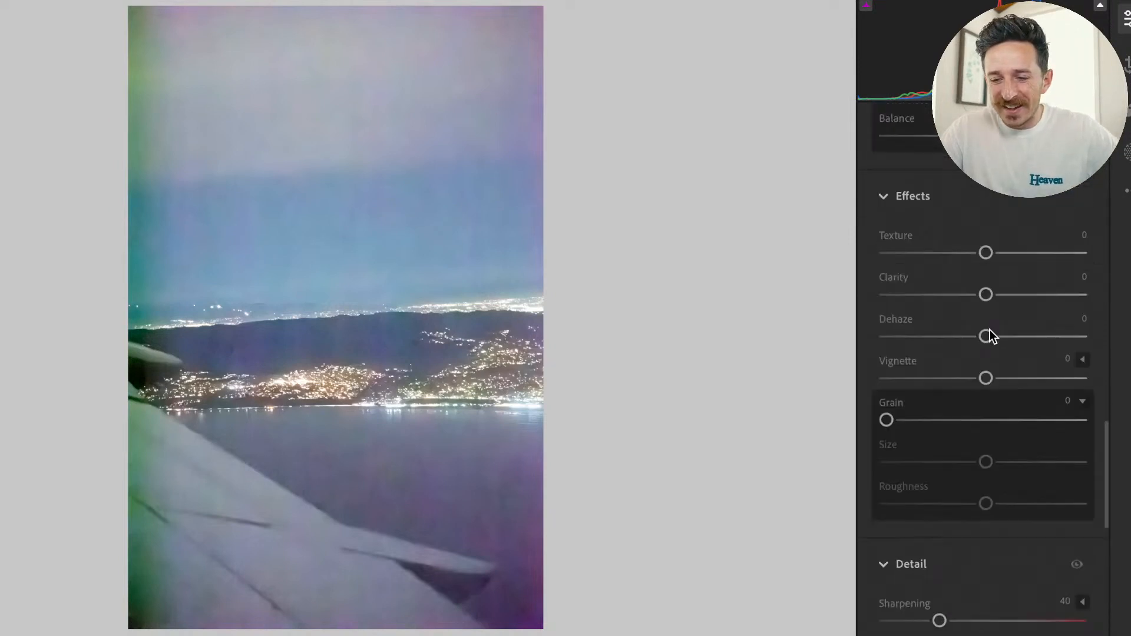
Lower the airplane-window photo's Exposure and bring its Color adjustments into view.
{"action": "scroll", "coordinate": [989, 330], "scroll_direction": "up", "scroll_amount": 10}
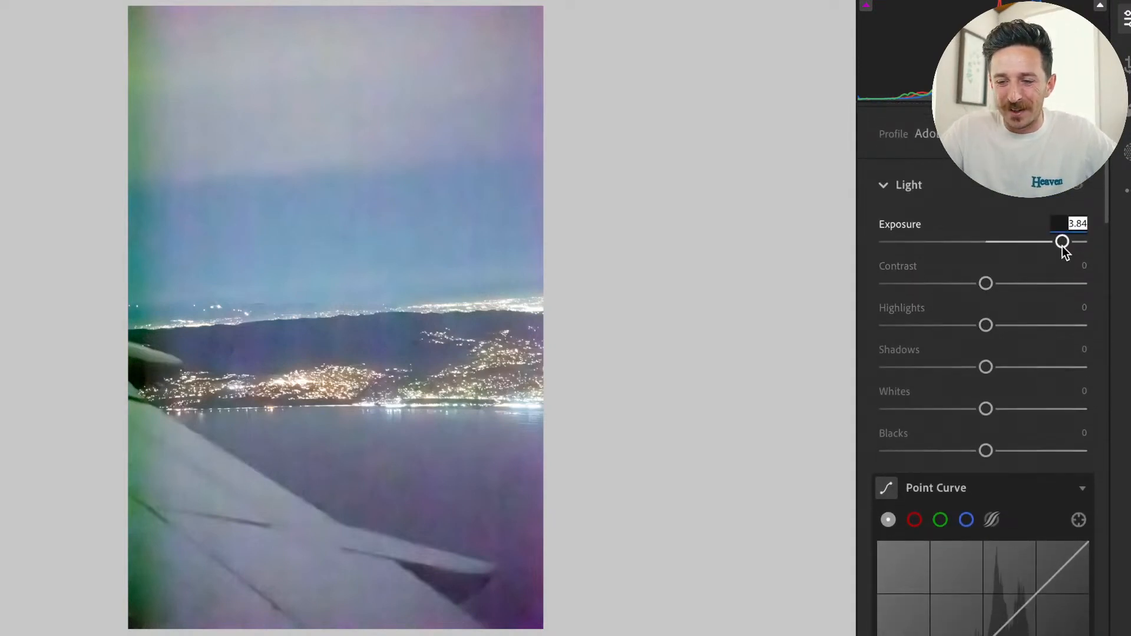
{"action": "left_click_drag", "start_coordinate": [1062, 243], "coordinate": [1045, 246]}
{"action": "scroll", "coordinate": [1060, 414], "scroll_direction": "down", "scroll_amount": 6}
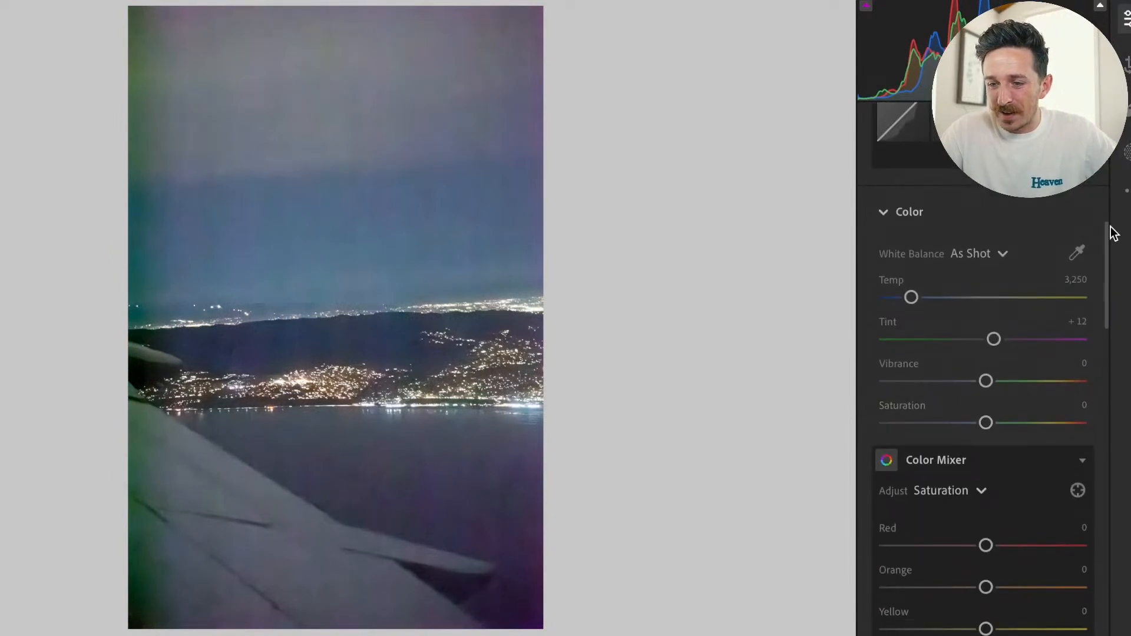
Apply the Coastal Punch preset to the airplane-window photo and raise its Exposure to +3.26.
{"action": "scroll", "coordinate": [1030, 218], "scroll_direction": "up", "scroll_amount": 8}
{"action": "left_click", "coordinate": [914, 165]}
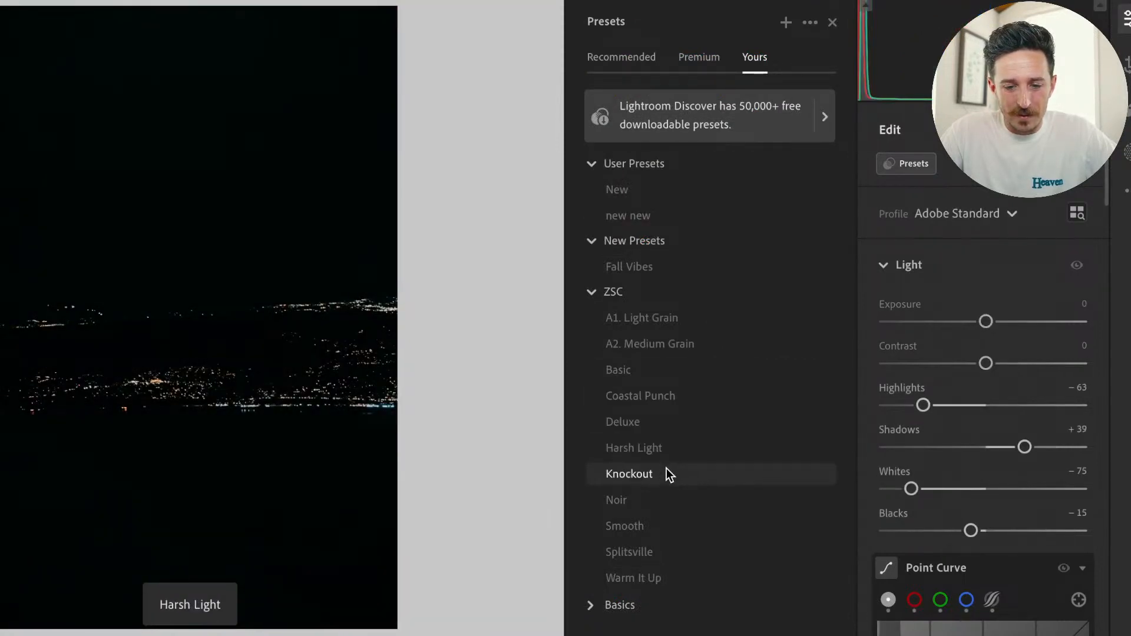
{"action": "left_click", "coordinate": [657, 396]}
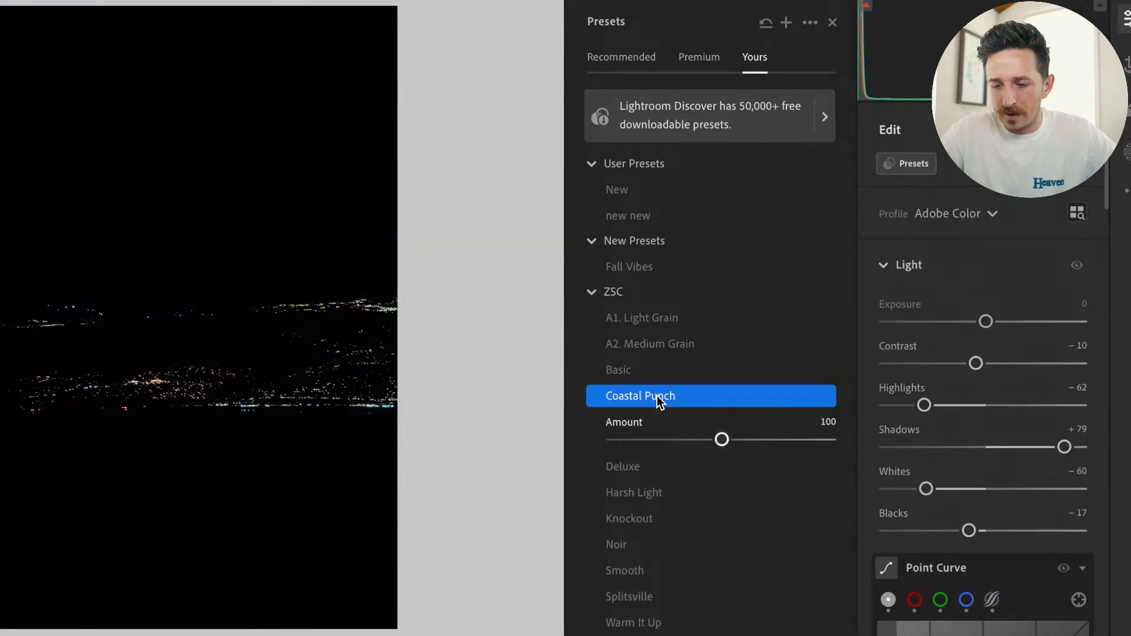
{"action": "left_click", "coordinate": [833, 23]}
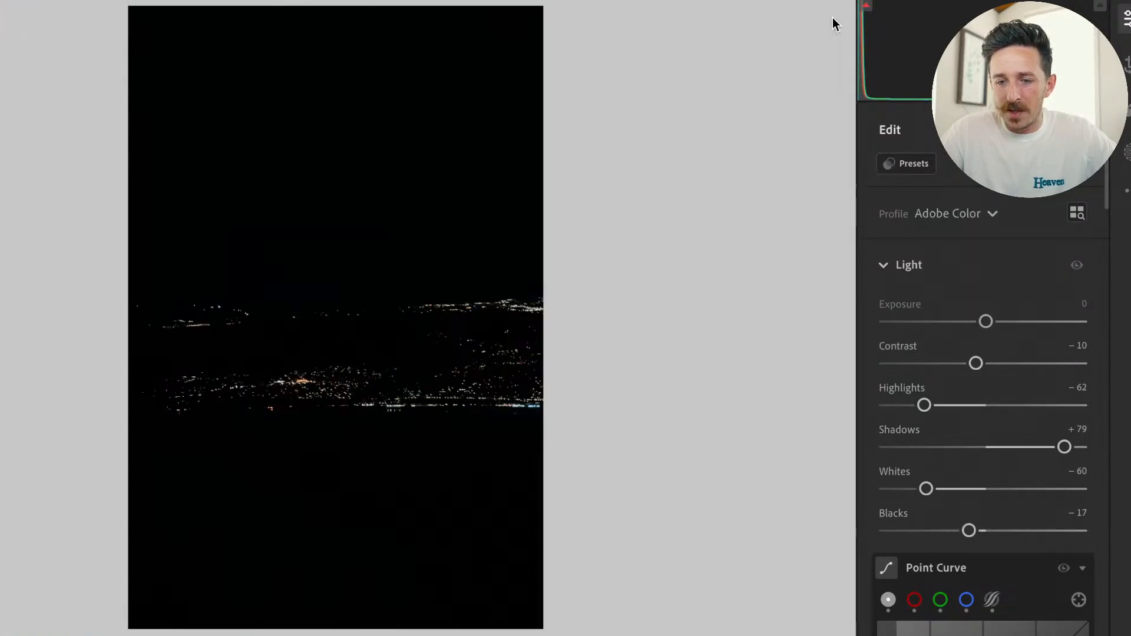
{"action": "left_click_drag", "start_coordinate": [987, 321], "coordinate": [1059, 327]}
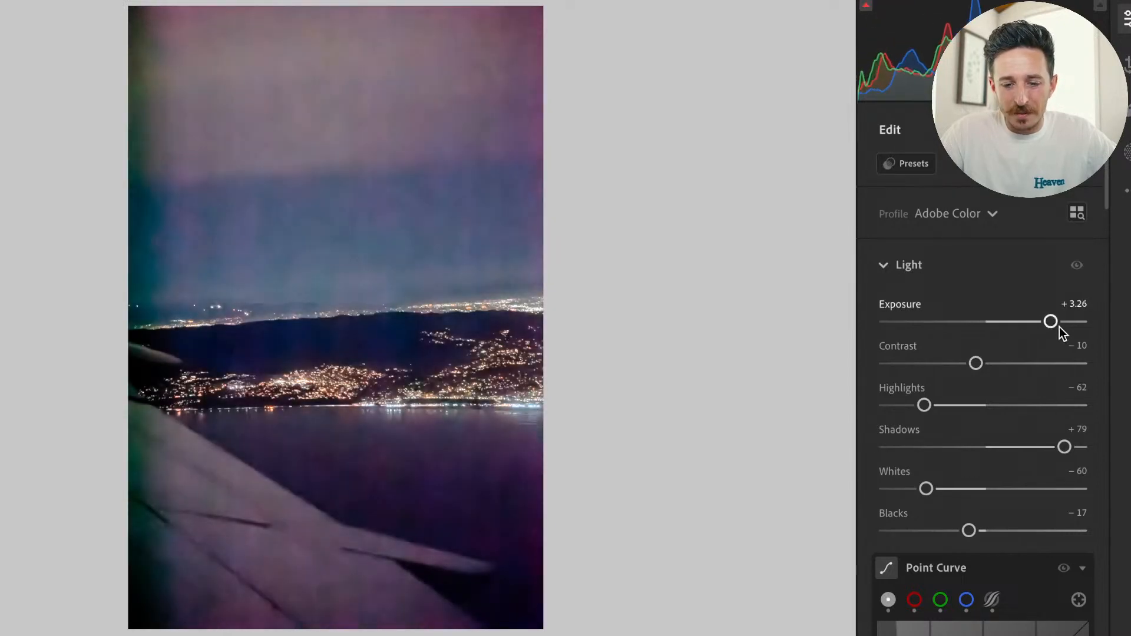
Compare the preset-edited night photo with its original and examine the hillside city lights up close.
{"action": "key", "text": "backslash"}
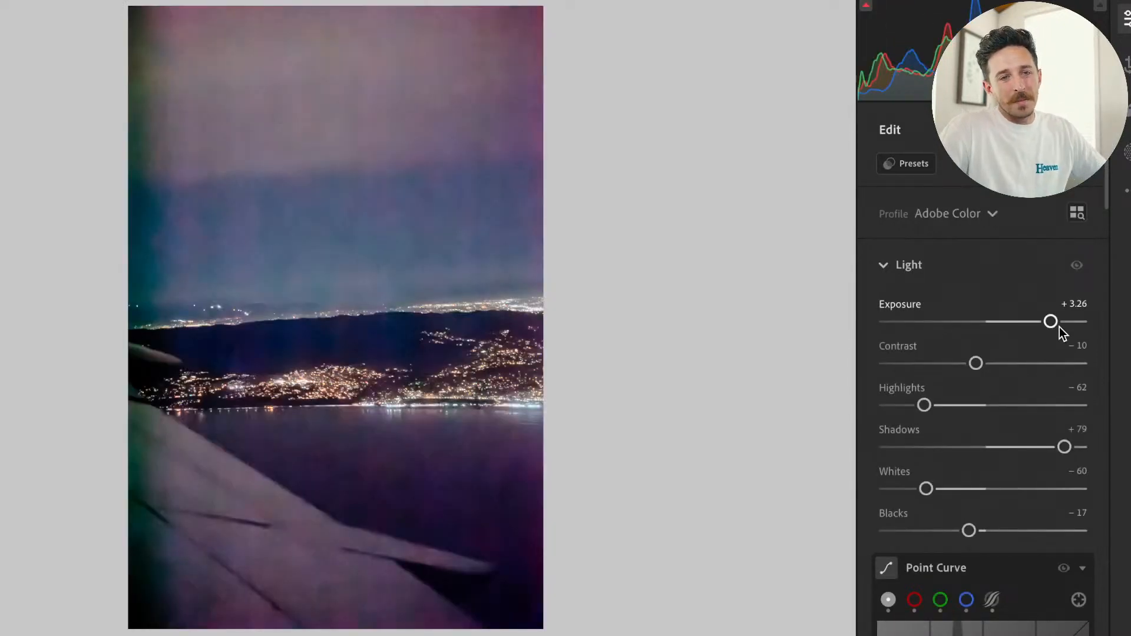
{"action": "key", "text": "backslash"}
{"action": "key", "text": "backslash"}
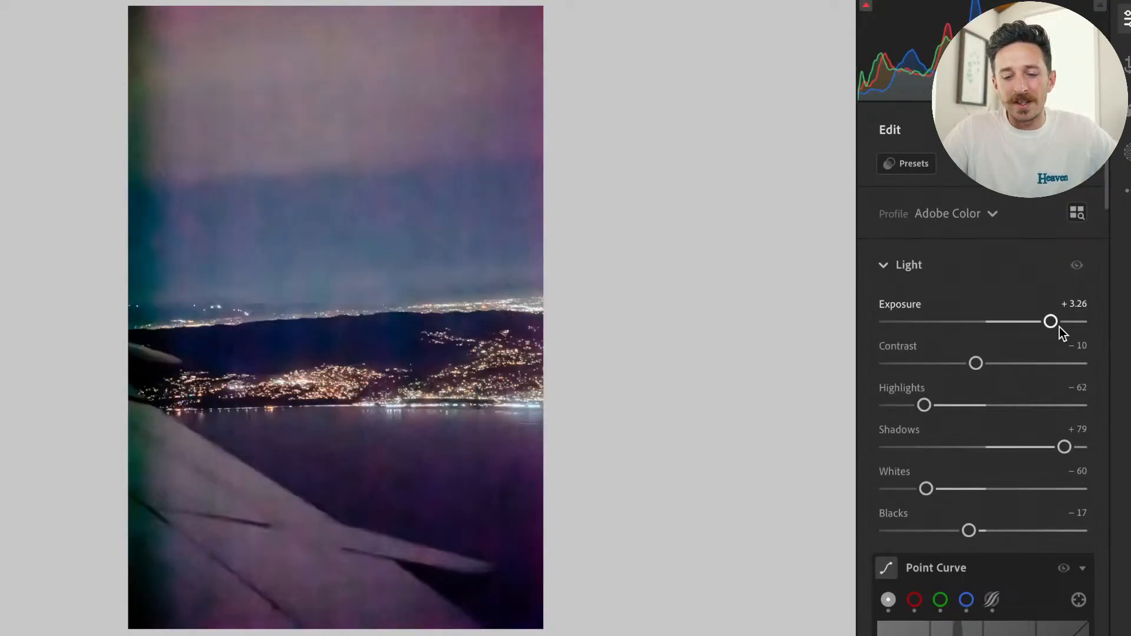
{"action": "left_click", "coordinate": [457, 380]}
{"action": "left_click", "coordinate": [445, 292]}
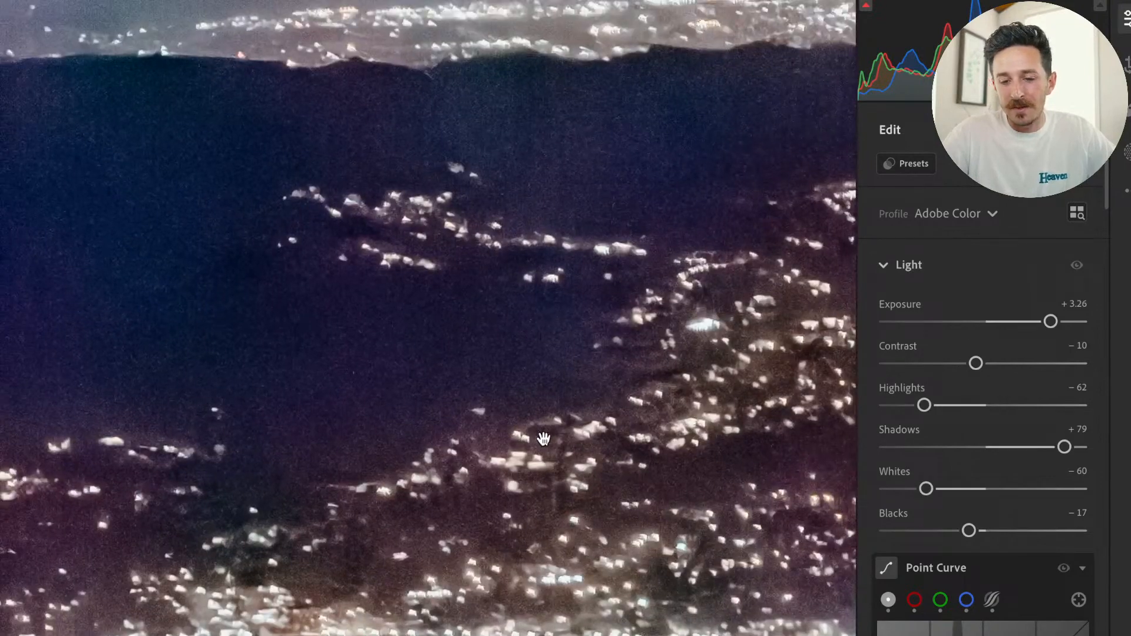
{"action": "key", "text": "backslash"}
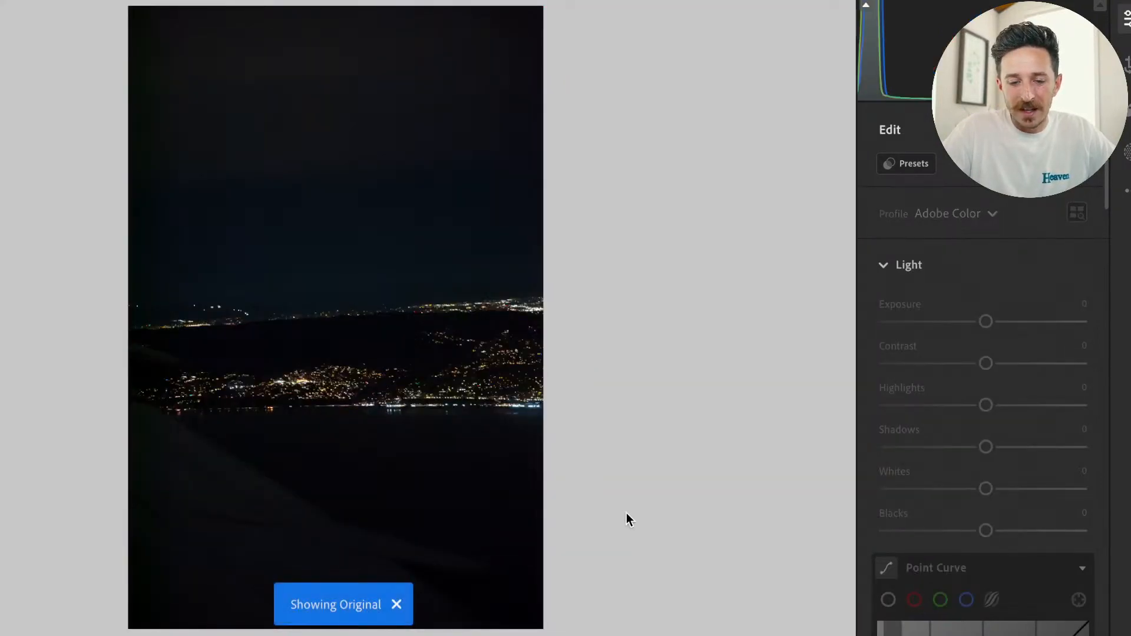
{"action": "key", "text": "backslash"}
{"action": "key", "text": "backslash"}
{"action": "key", "text": "backslash"}
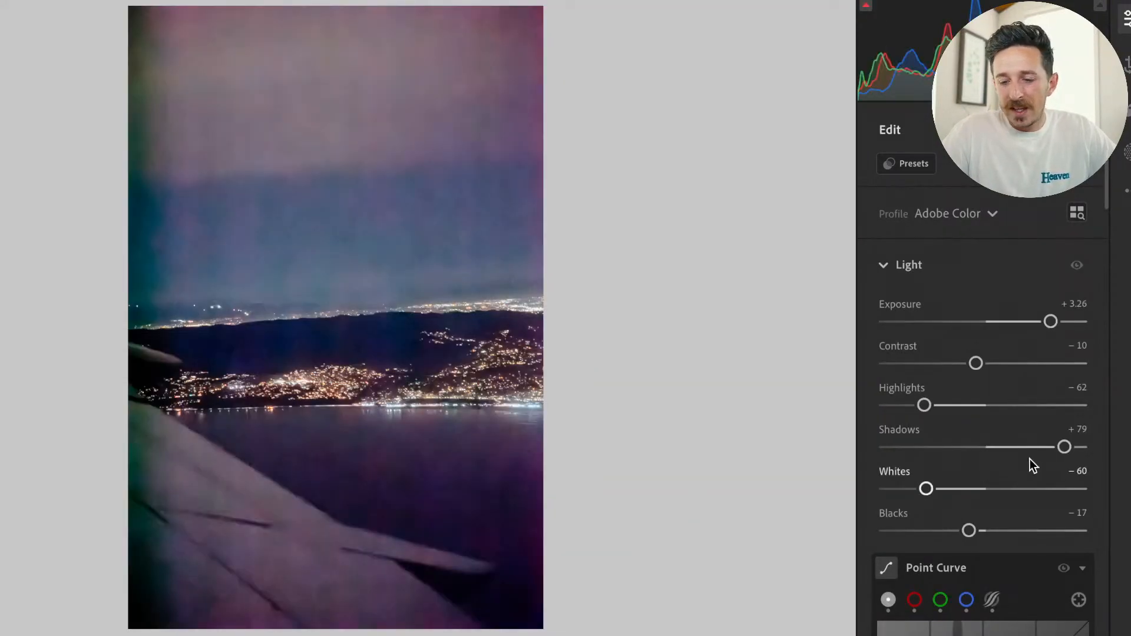
Lower the night photo's Shadows to +71 and take a brief look at the saved presets.
{"action": "mouse_move", "coordinate": [1064, 447]}
{"action": "left_mouse_down"}
{"action": "mouse_move", "coordinate": [1030, 447]}
{"action": "mouse_move", "coordinate": [1057, 447]}
{"action": "left_mouse_up"}
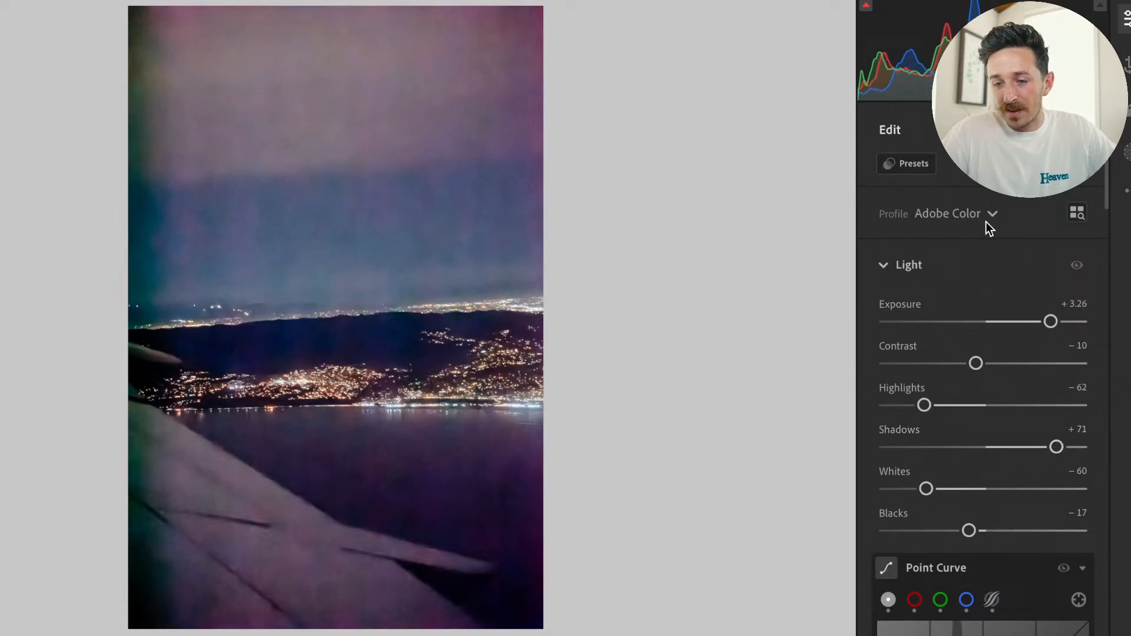
{"action": "left_click", "coordinate": [924, 162]}
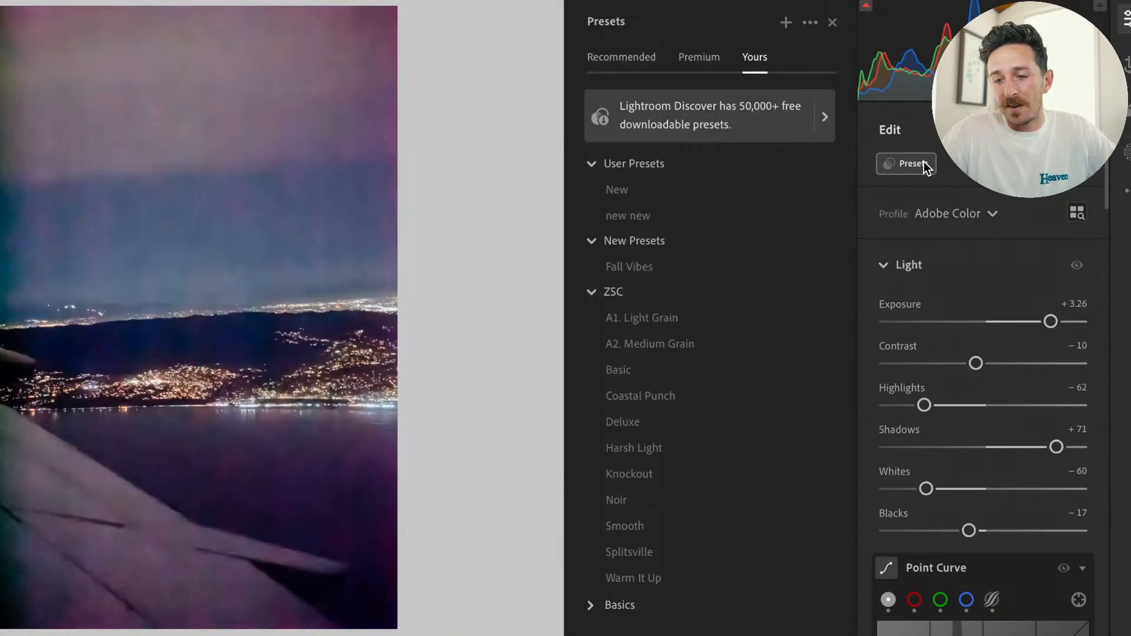
{"action": "left_click", "coordinate": [924, 161]}
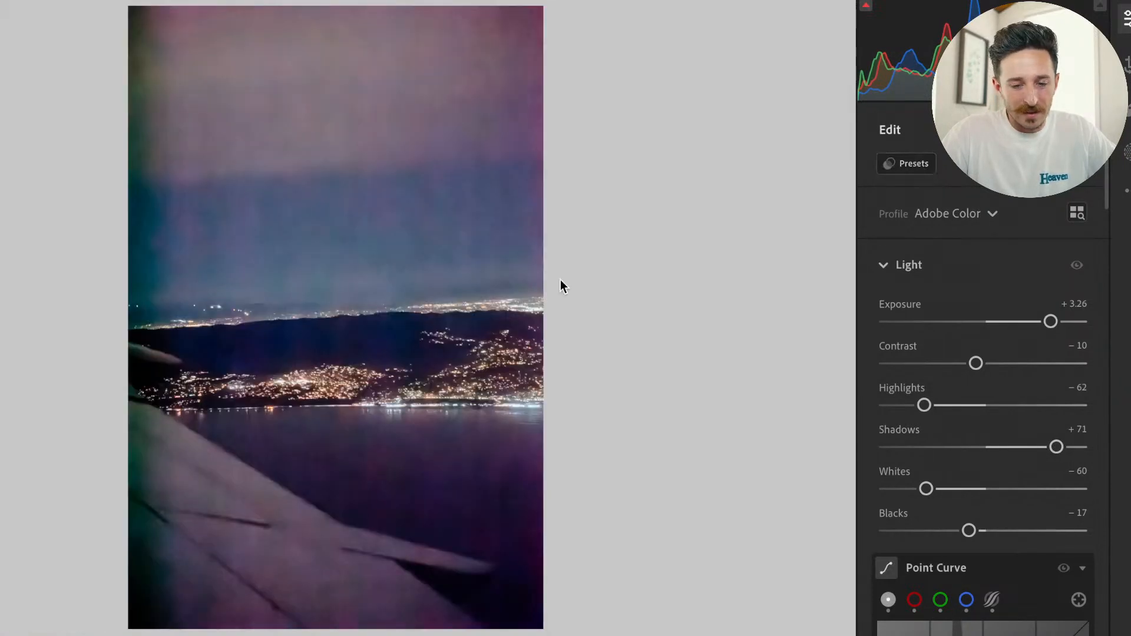
Examine the enlarged city lights and dark hillside against the original, and return to the whole photo.
{"action": "left_click", "coordinate": [376, 387]}
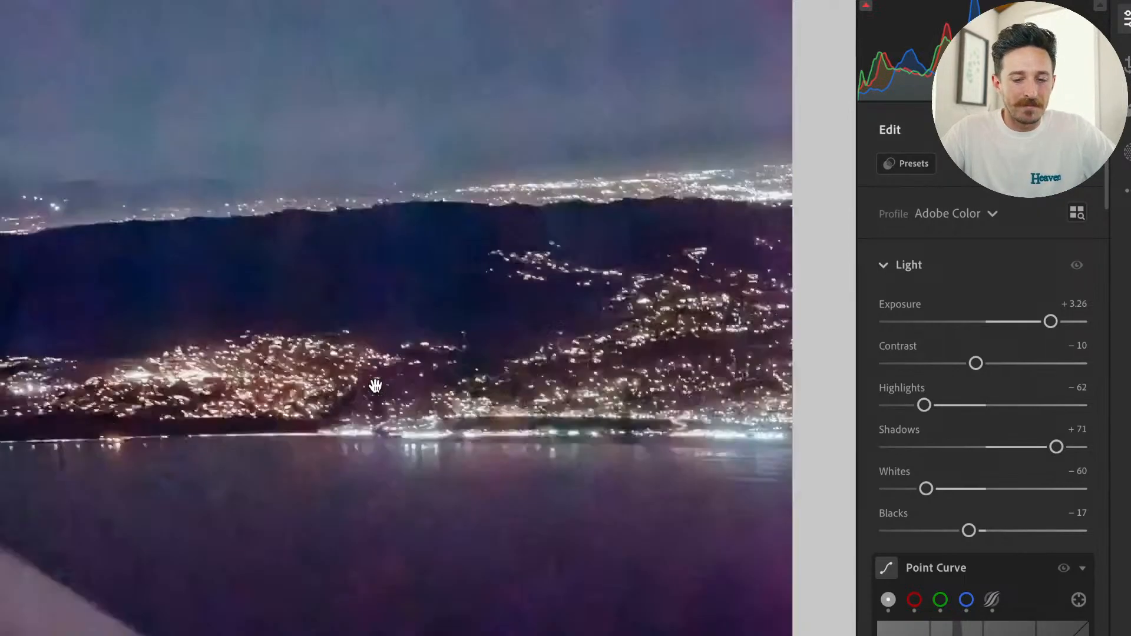
{"action": "left_click_drag", "start_coordinate": [376, 386], "coordinate": [423, 507]}
{"action": "key", "text": "backslash"}
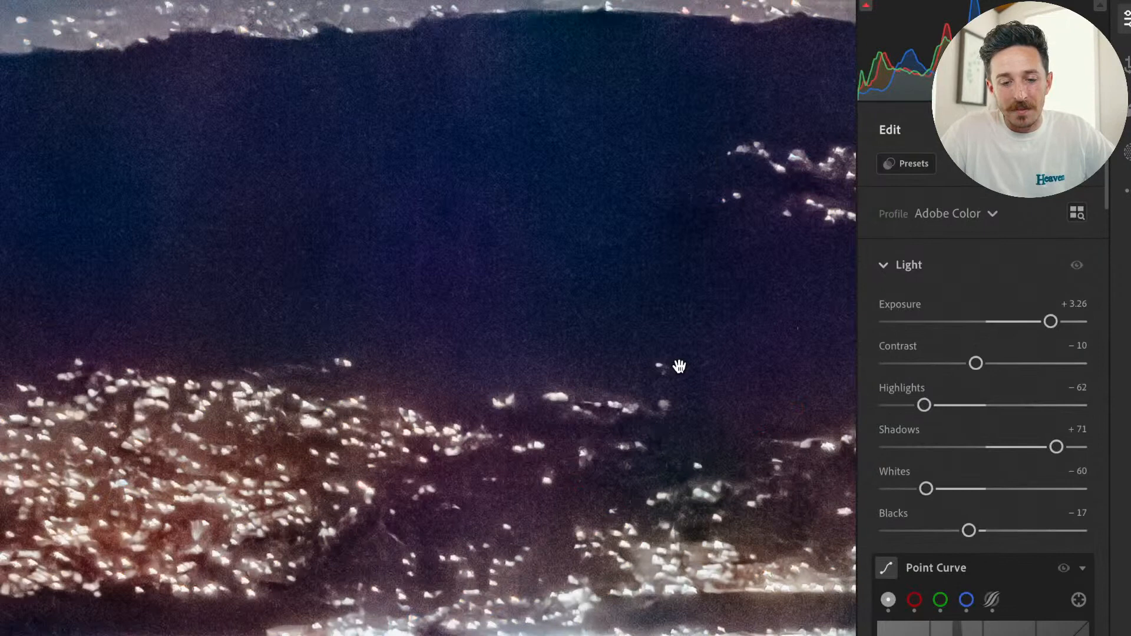
{"action": "left_click", "coordinate": [679, 366]}
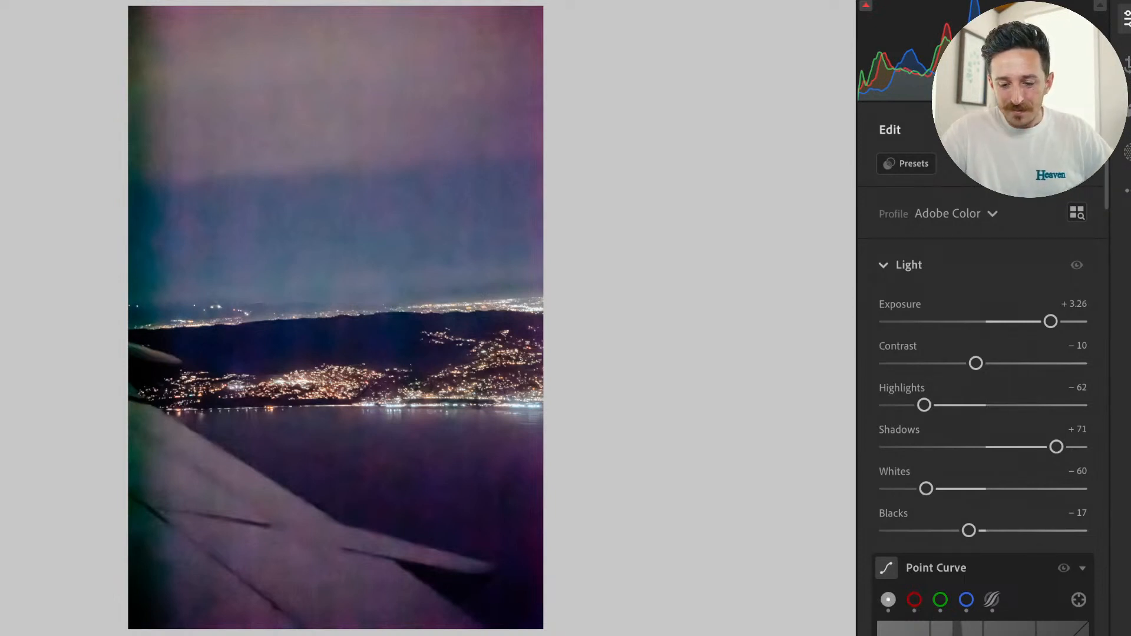
Switch to the dark studio portrait of the man in the hoodie and check it against its original.
{"action": "key", "text": "Right"}
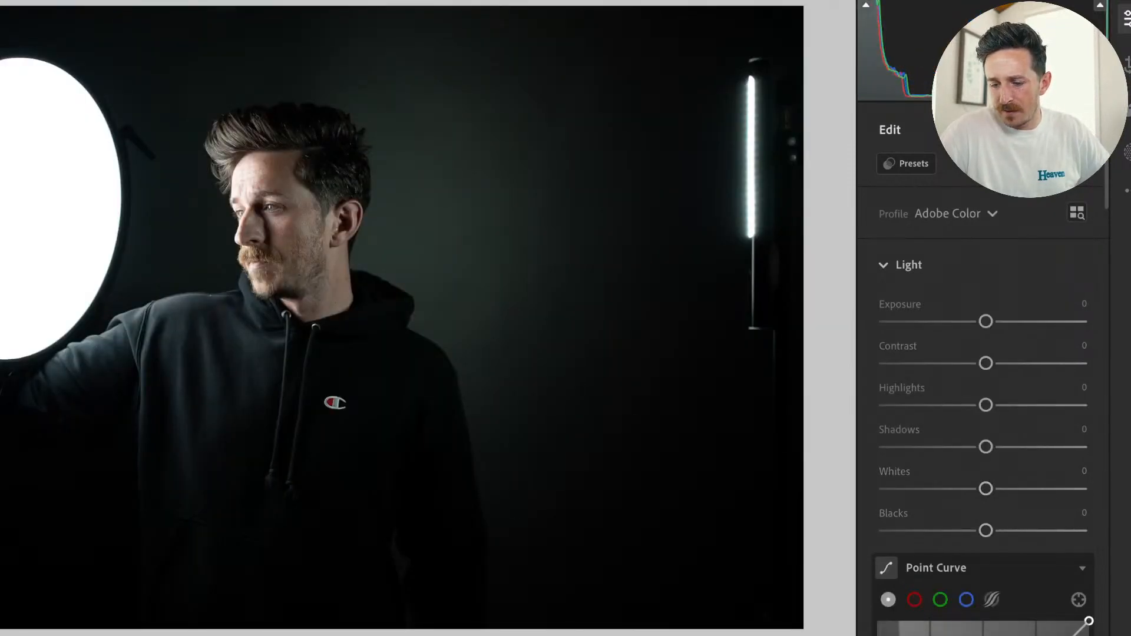
{"action": "left_click", "coordinate": [1127, 197]}
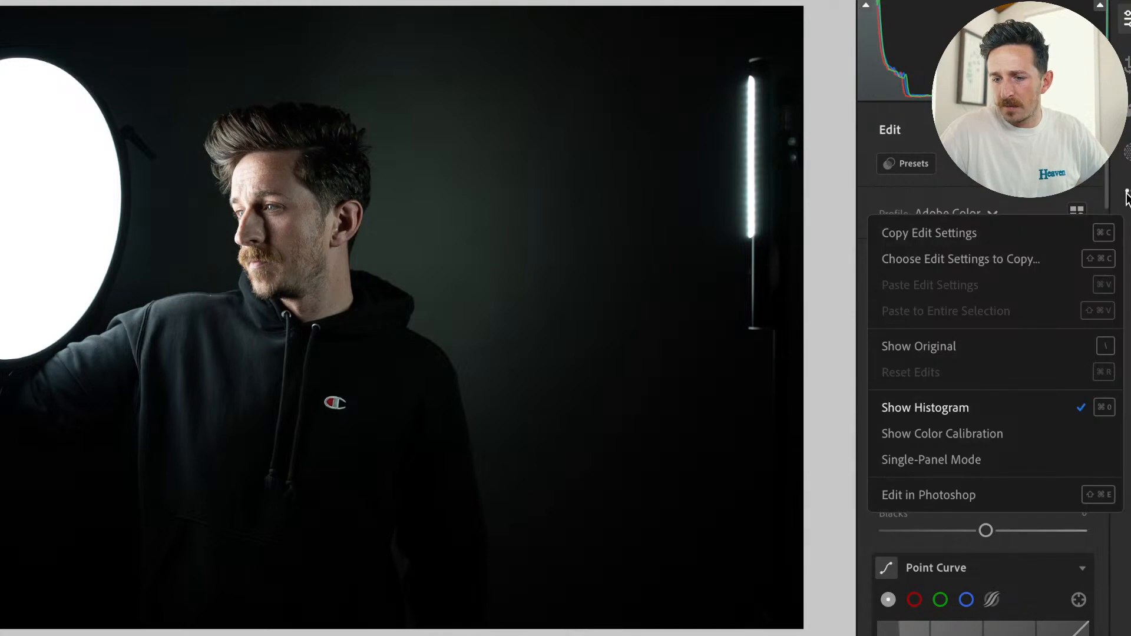
{"action": "left_click", "coordinate": [1126, 196]}
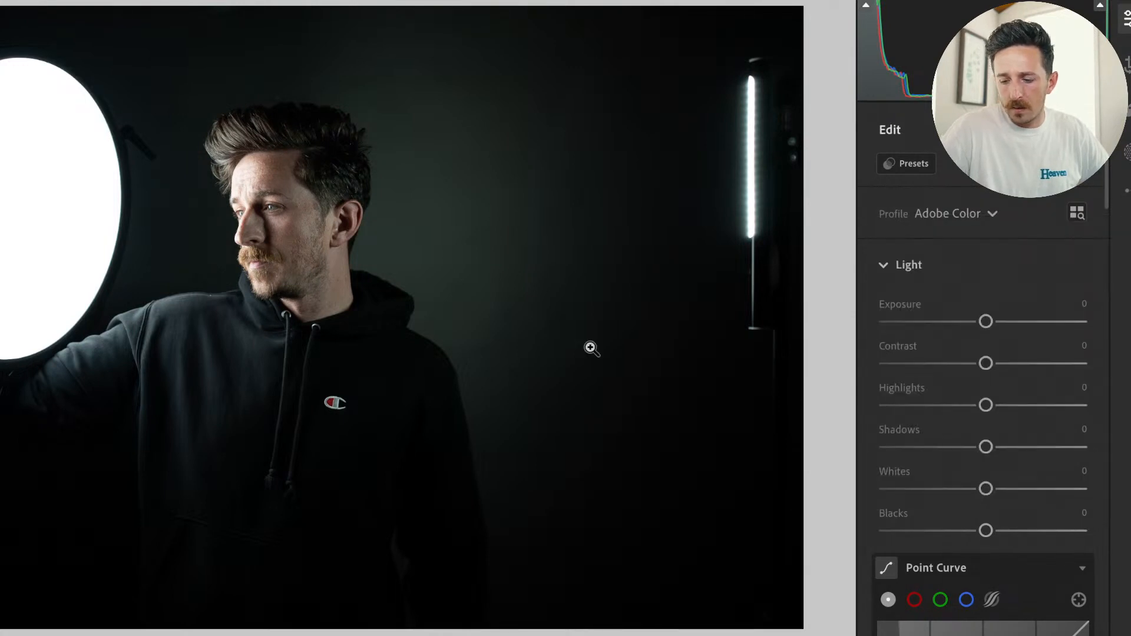
{"action": "key", "text": "backslash"}
{"action": "key", "text": "backslash"}
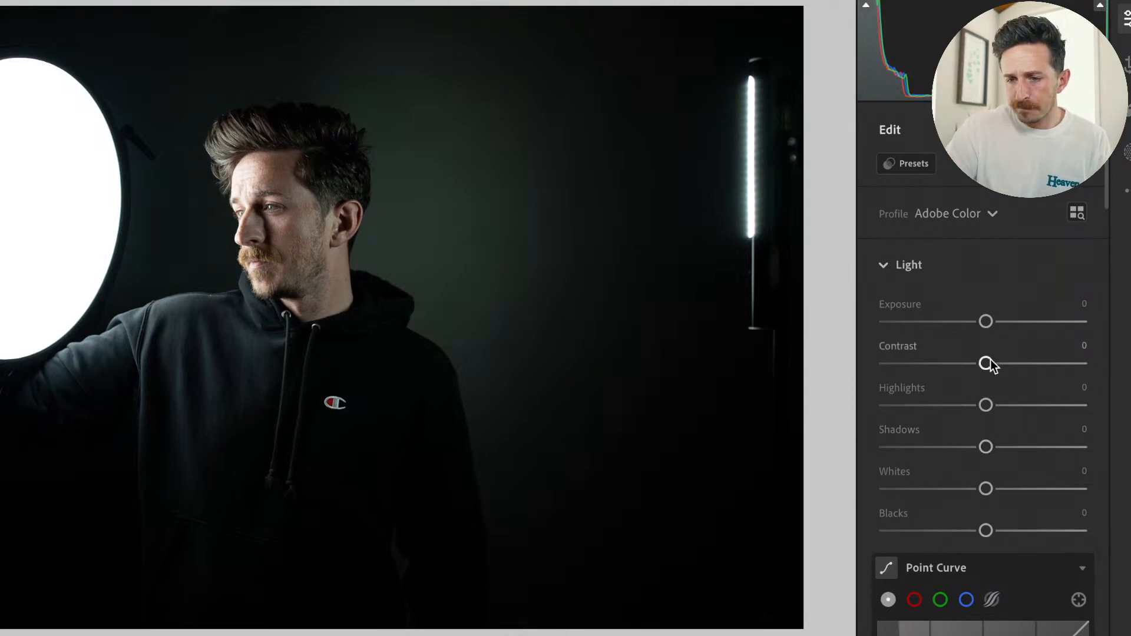
Raise the studio portrait's Shadows to +100 and inspect the enlarged photo for noise.
{"action": "left_click_drag", "start_coordinate": [985, 446], "coordinate": [1086, 447]}
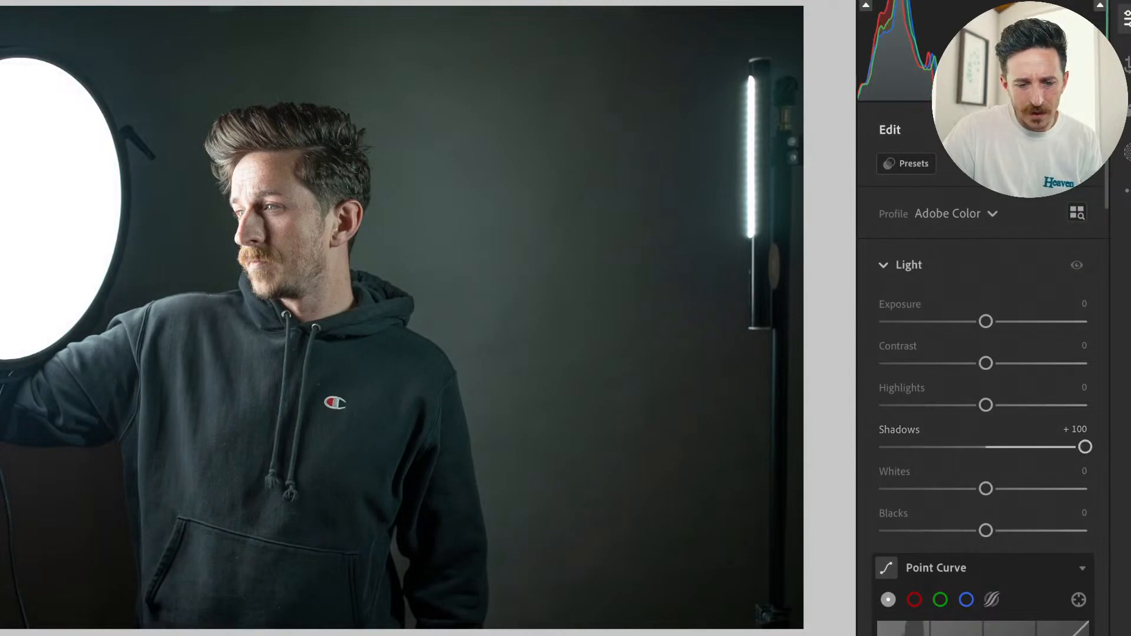
{"action": "left_click", "coordinate": [479, 307]}
{"action": "left_click_drag", "start_coordinate": [291, 349], "coordinate": [599, 479]}
{"action": "left_click_drag", "start_coordinate": [335, 205], "coordinate": [587, 447]}
{"action": "left_click_drag", "start_coordinate": [287, 171], "coordinate": [287, 529]}
{"action": "left_click_drag", "start_coordinate": [184, 264], "coordinate": [416, 500]}
{"action": "left_click_drag", "start_coordinate": [124, 392], "coordinate": [674, 299]}
{"action": "left_click", "coordinate": [503, 330]}
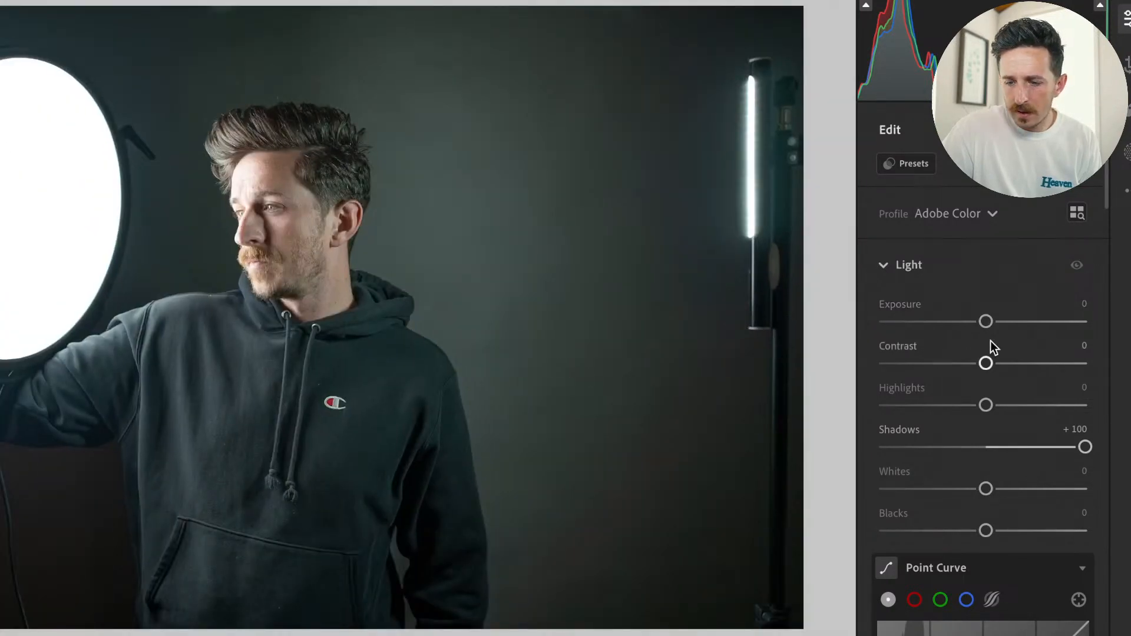
Set the portrait's Highlights to -100 and Exposure to +2.89, and check the dark background beside the hoodie up close.
{"action": "left_click_drag", "start_coordinate": [986, 405], "coordinate": [862, 403]}
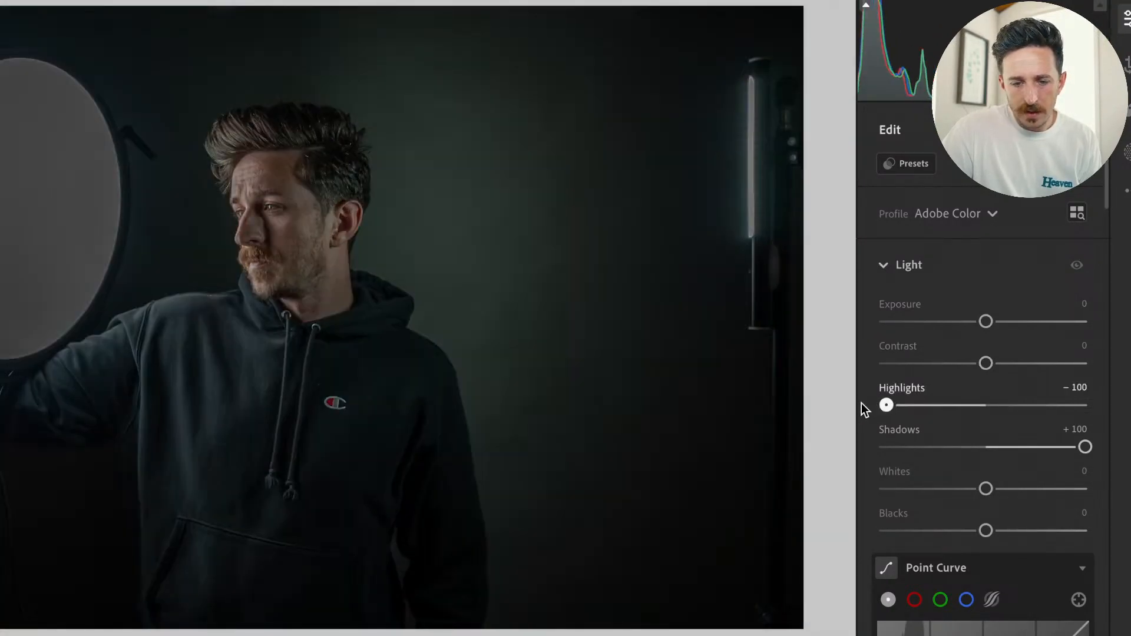
{"action": "left_click_drag", "start_coordinate": [980, 320], "coordinate": [1043, 321]}
{"action": "left_click", "coordinate": [27, 525]}
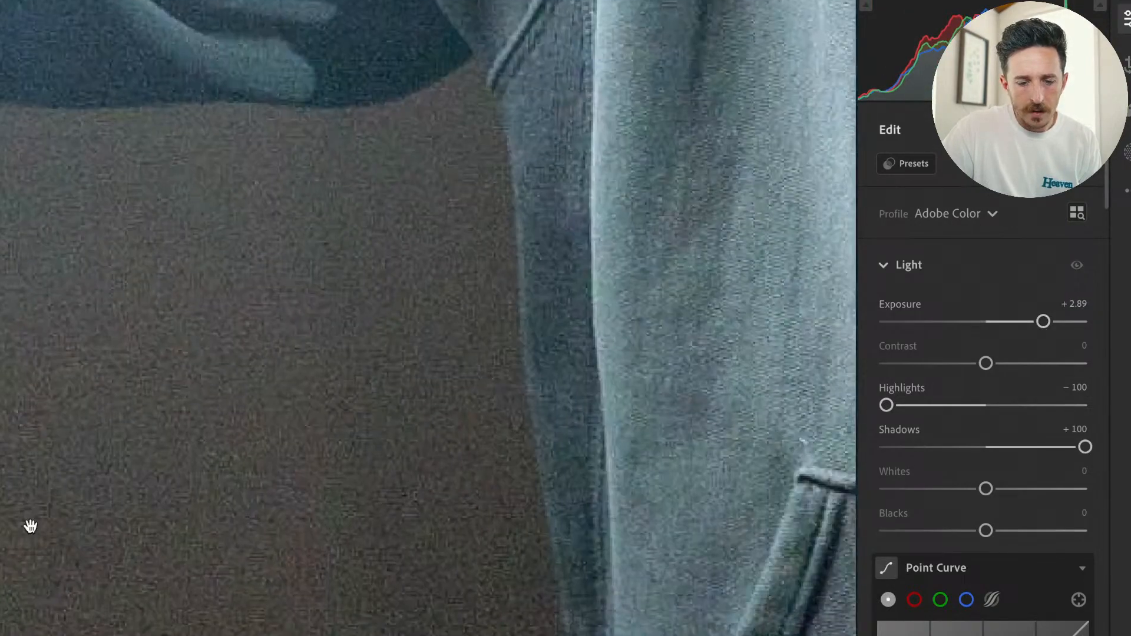
{"action": "left_click_drag", "start_coordinate": [30, 525], "coordinate": [202, 505]}
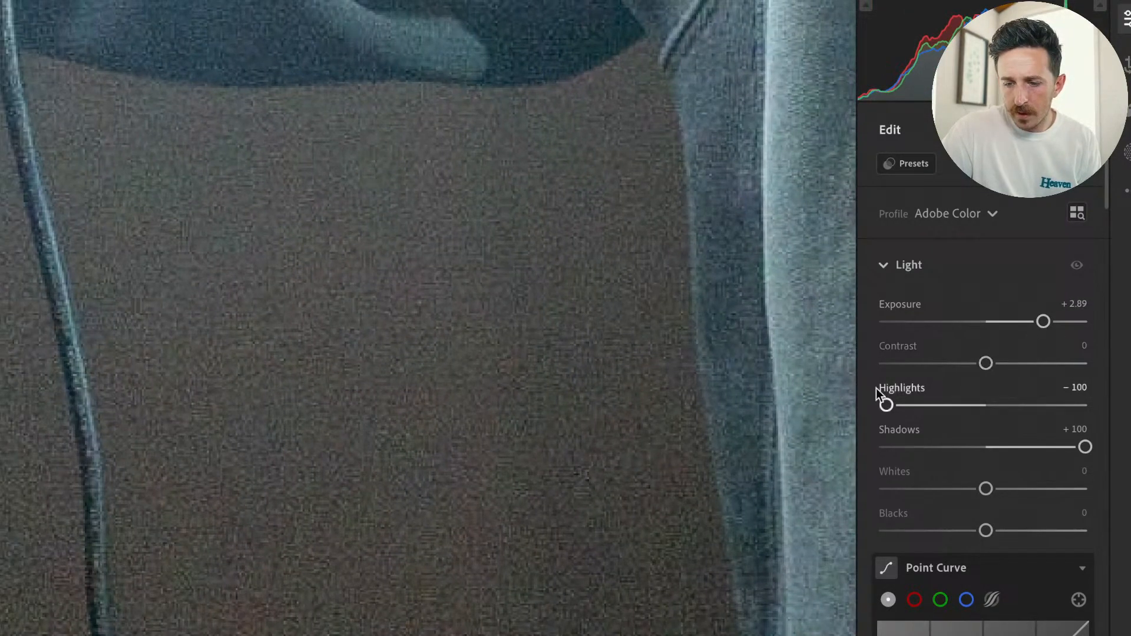
Set the portrait's Highlights to -60 and Exposure to +2.22, and return to the whole photo.
{"action": "left_click_drag", "start_coordinate": [886, 406], "coordinate": [931, 416]}
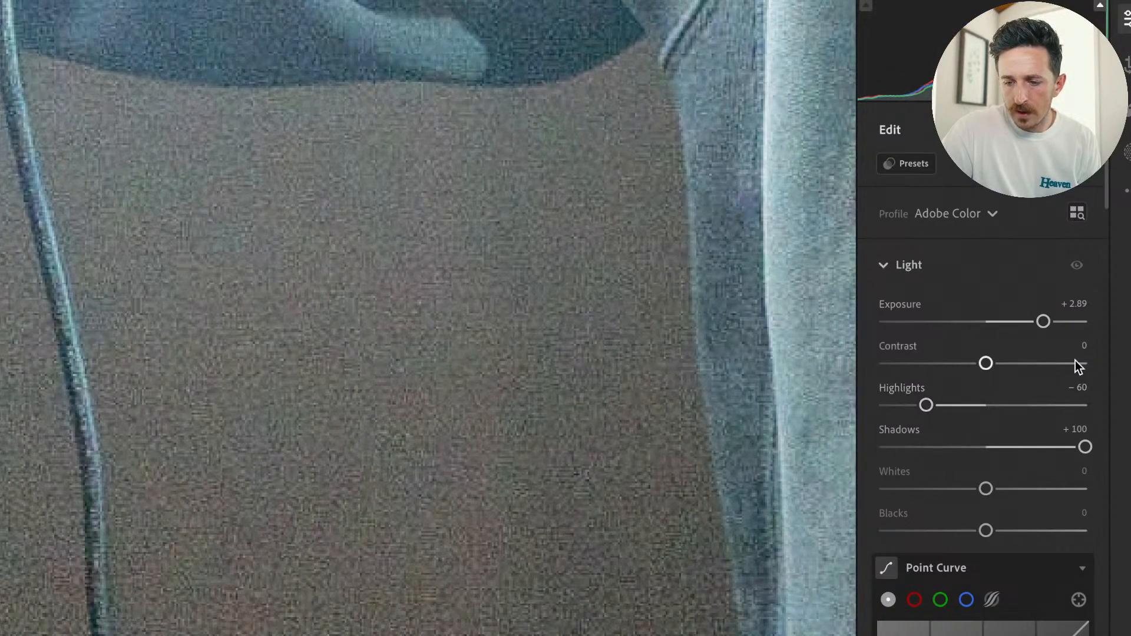
{"action": "left_click_drag", "start_coordinate": [1044, 322], "coordinate": [1031, 323]}
{"action": "left_click", "coordinate": [605, 395]}
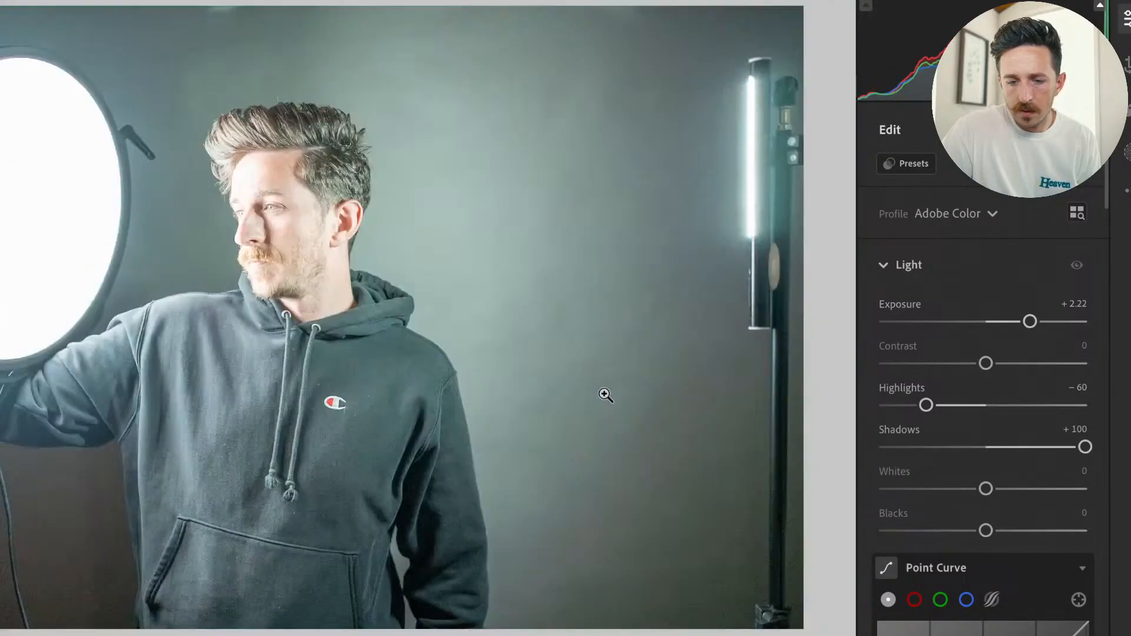
Examine the noise in the hoodie's sleeve, pocket and the dark background by the cable, and compare the portrait with its original.
{"action": "left_click", "coordinate": [574, 520]}
{"action": "left_click_drag", "start_coordinate": [704, 542], "coordinate": [716, 380]}
{"action": "left_click_drag", "start_coordinate": [84, 330], "coordinate": [564, 269]}
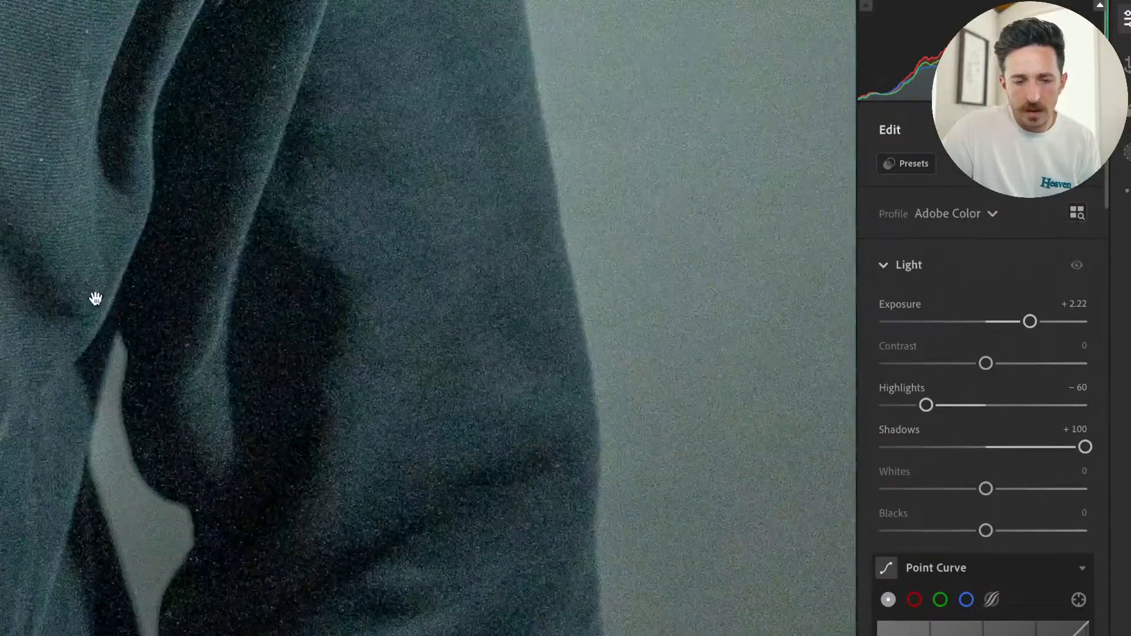
{"action": "left_click_drag", "start_coordinate": [96, 298], "coordinate": [592, 306]}
{"action": "left_click_drag", "start_coordinate": [222, 311], "coordinate": [776, 304]}
{"action": "left_click_drag", "start_coordinate": [260, 302], "coordinate": [754, 353]}
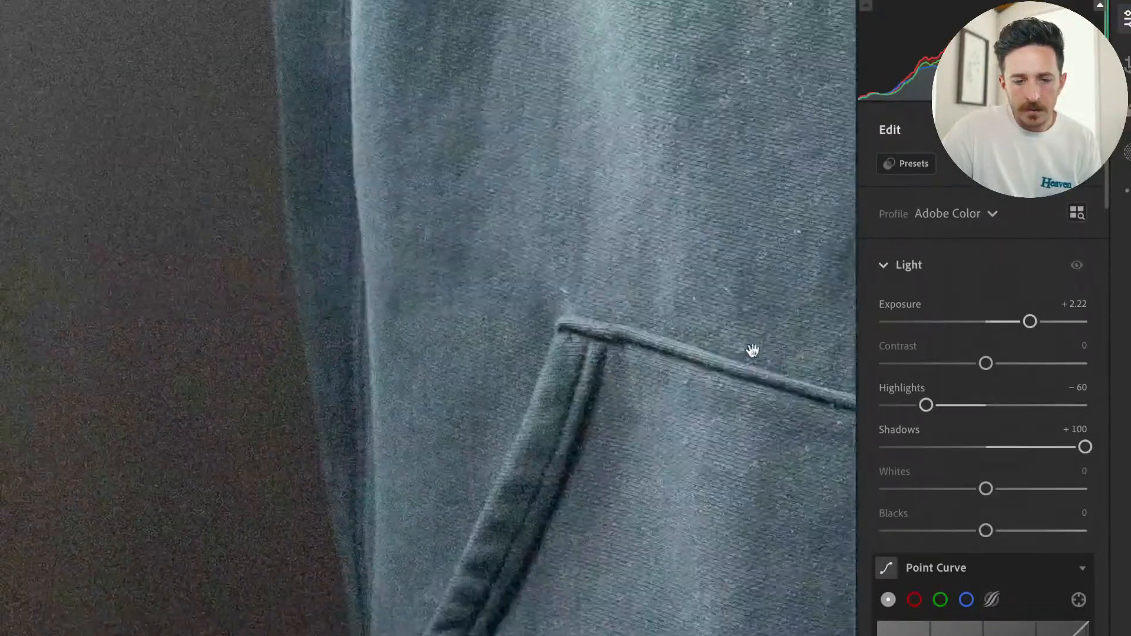
{"action": "left_click_drag", "start_coordinate": [243, 320], "coordinate": [648, 391]}
{"action": "left_click_drag", "start_coordinate": [446, 343], "coordinate": [644, 454]}
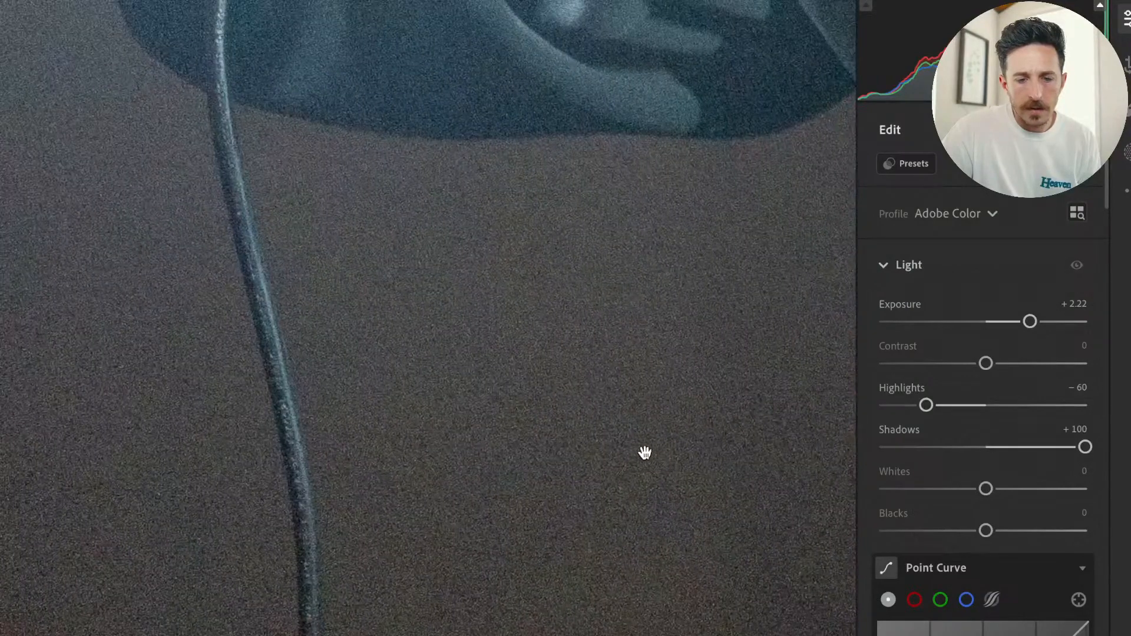
{"action": "left_click", "coordinate": [642, 455]}
{"action": "key", "text": "backslash"}
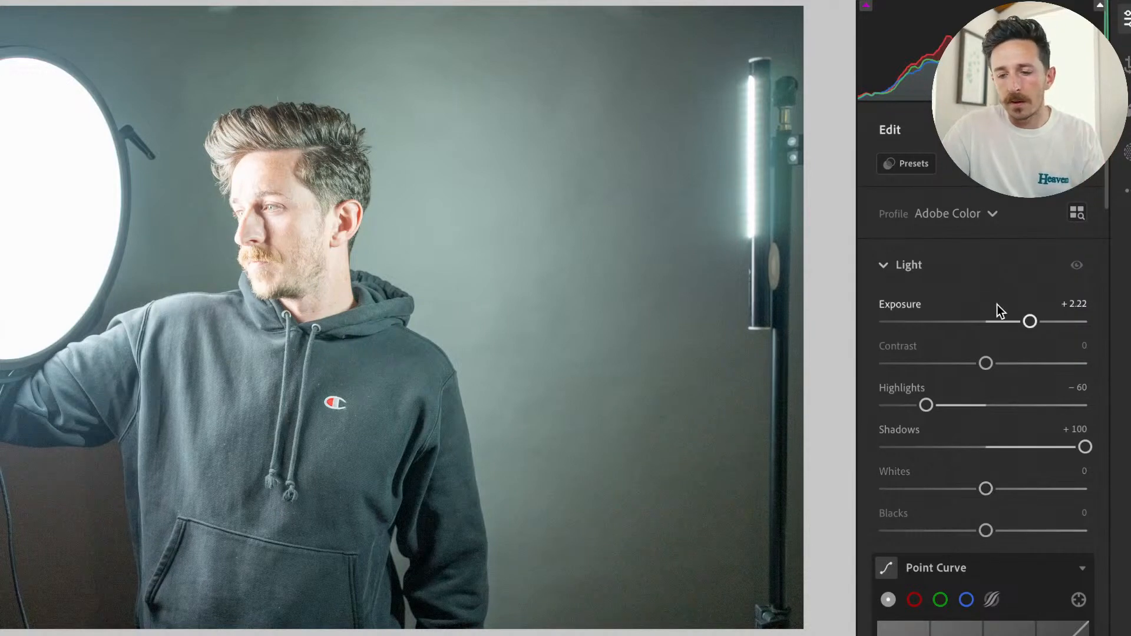
Open the AI Denoise settings for the portrait and preview the enhanced result in the dark background.
{"action": "scroll", "coordinate": [1013, 377], "scroll_direction": "down", "scroll_amount": 15}
{"action": "scroll", "coordinate": [1034, 443], "scroll_direction": "down", "scroll_amount": 7}
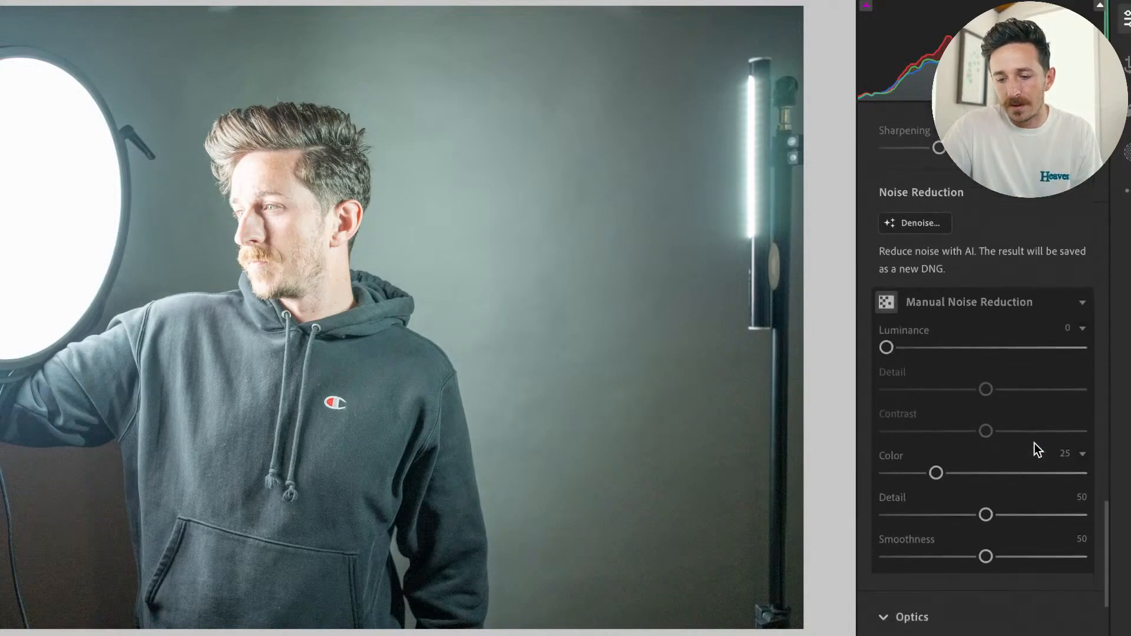
{"action": "scroll", "coordinate": [1034, 443], "scroll_direction": "up", "scroll_amount": 4}
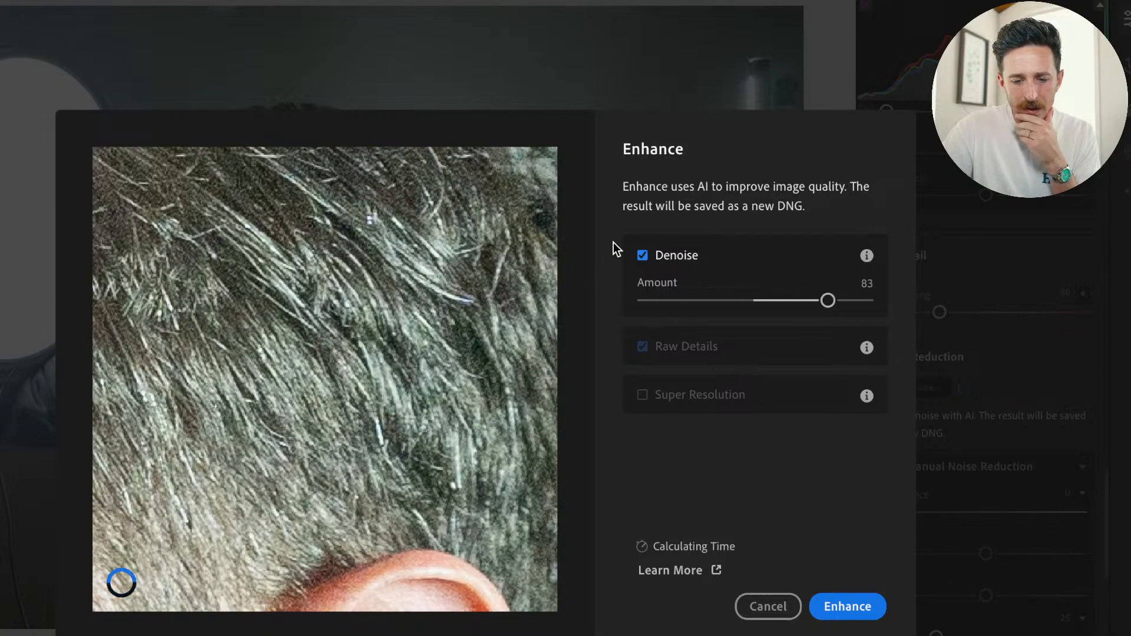
{"action": "left_click", "coordinate": [524, 579]}
{"action": "left_click", "coordinate": [162, 524]}
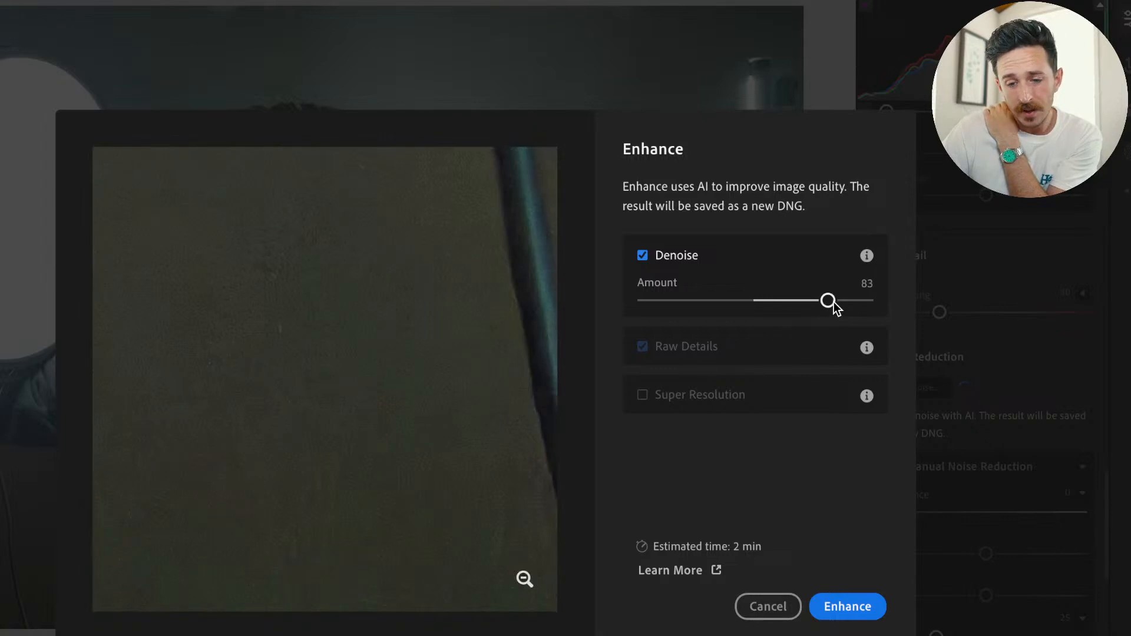
Compare stronger and weaker Denoise amounts in the preview, settle on 72, check it with Denoise off, and start the enhancement.
{"action": "left_click_drag", "start_coordinate": [829, 304], "coordinate": [848, 304]}
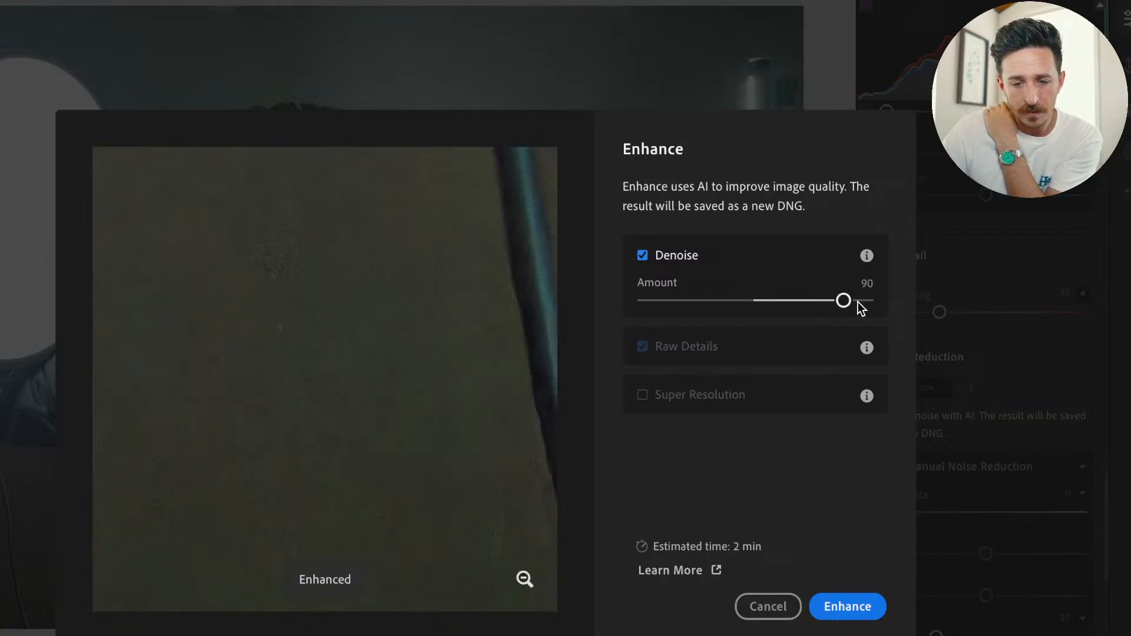
{"action": "left_click_drag", "start_coordinate": [845, 302], "coordinate": [779, 308]}
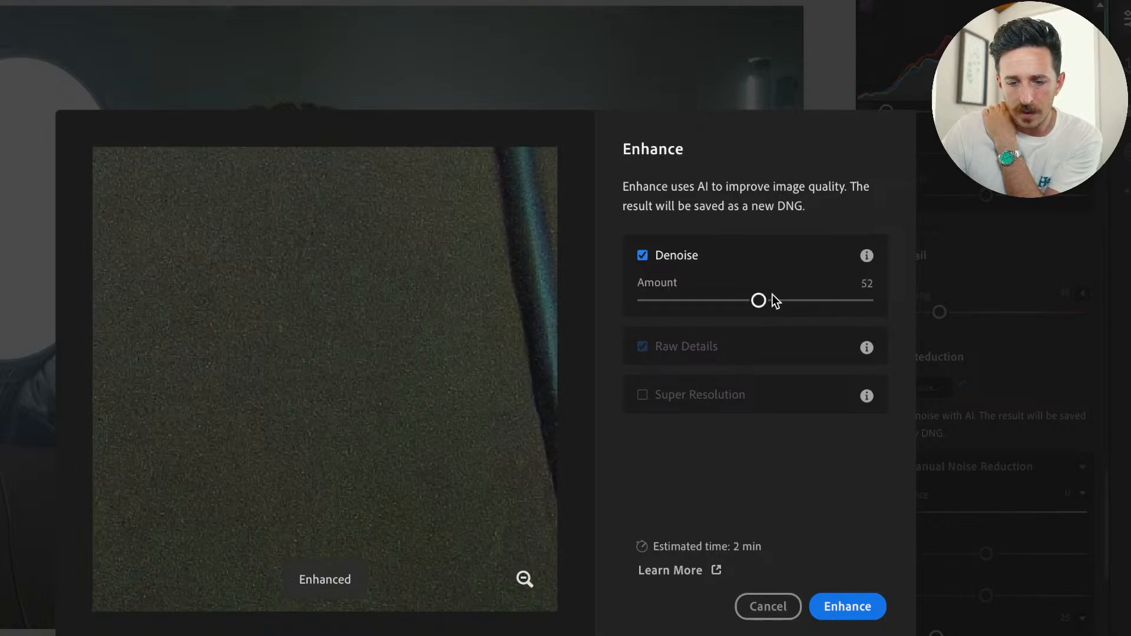
{"action": "left_click_drag", "start_coordinate": [771, 302], "coordinate": [812, 301]}
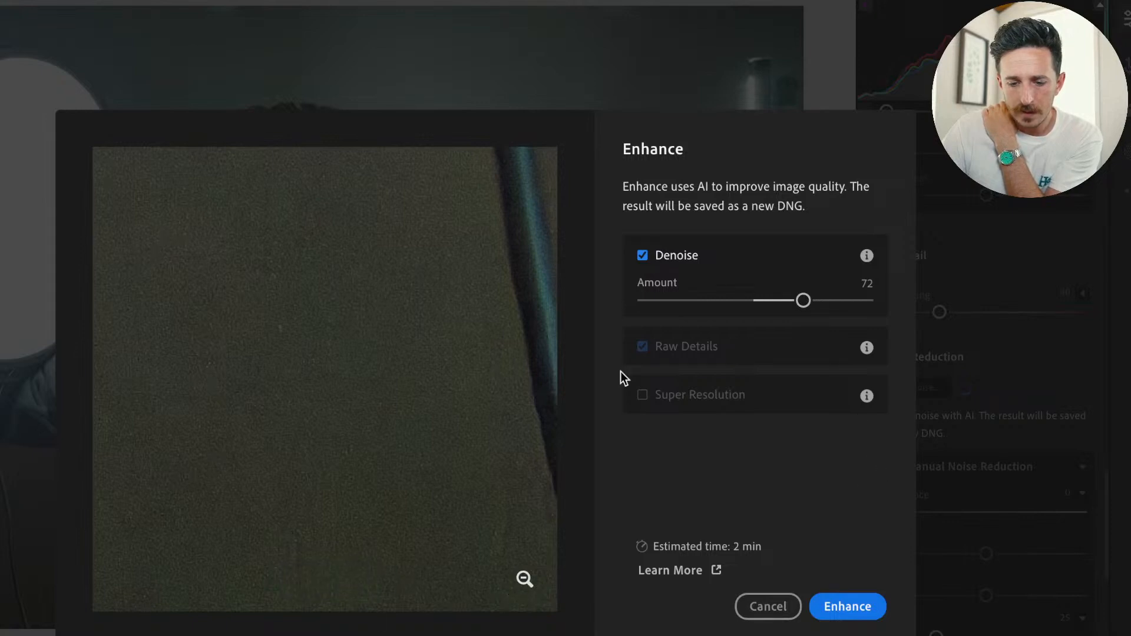
{"action": "left_click", "coordinate": [643, 256]}
{"action": "left_click", "coordinate": [643, 256]}
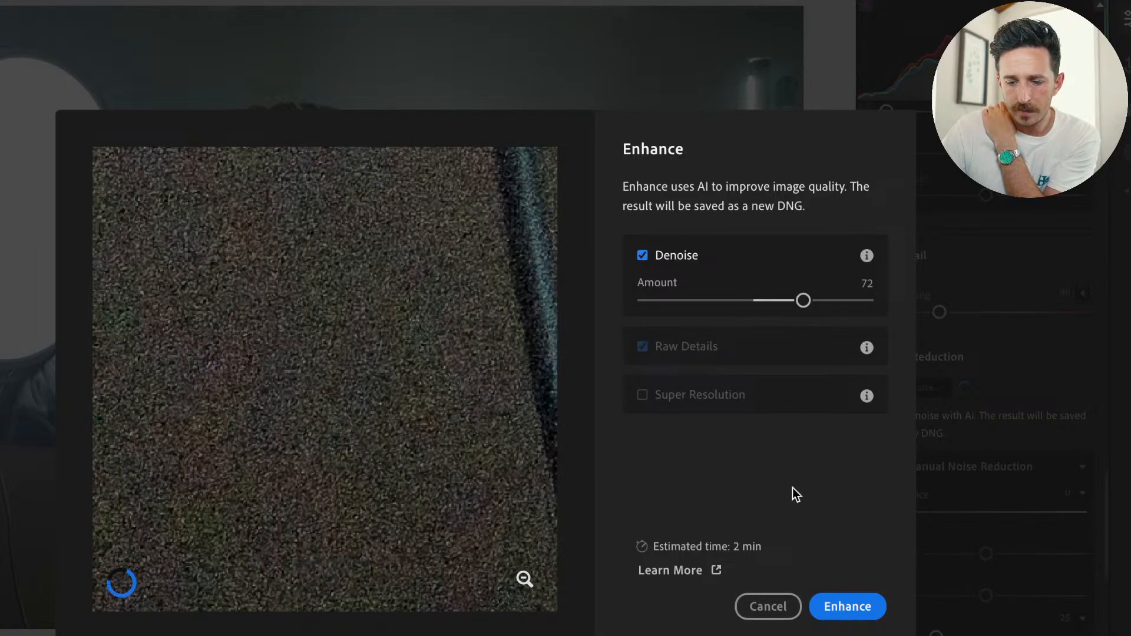
{"action": "left_click", "coordinate": [850, 609]}
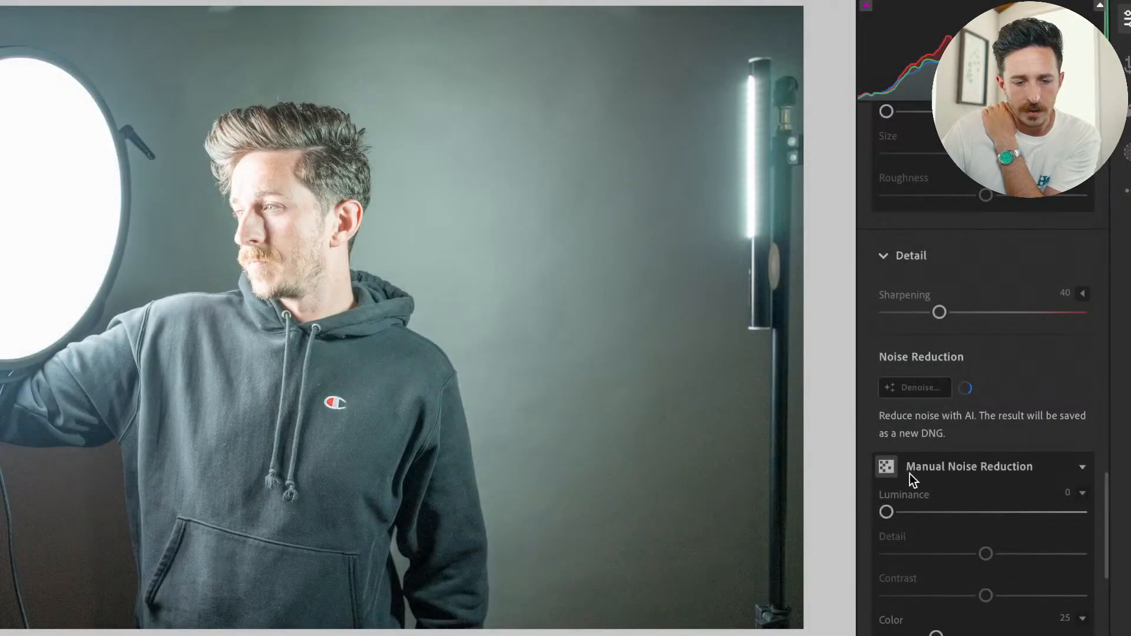
Lower the portrait's Exposure to +1.65 and apply the Deluxe preset from the ZSC group.
{"action": "scroll", "coordinate": [949, 341], "scroll_direction": "up", "scroll_amount": 20}
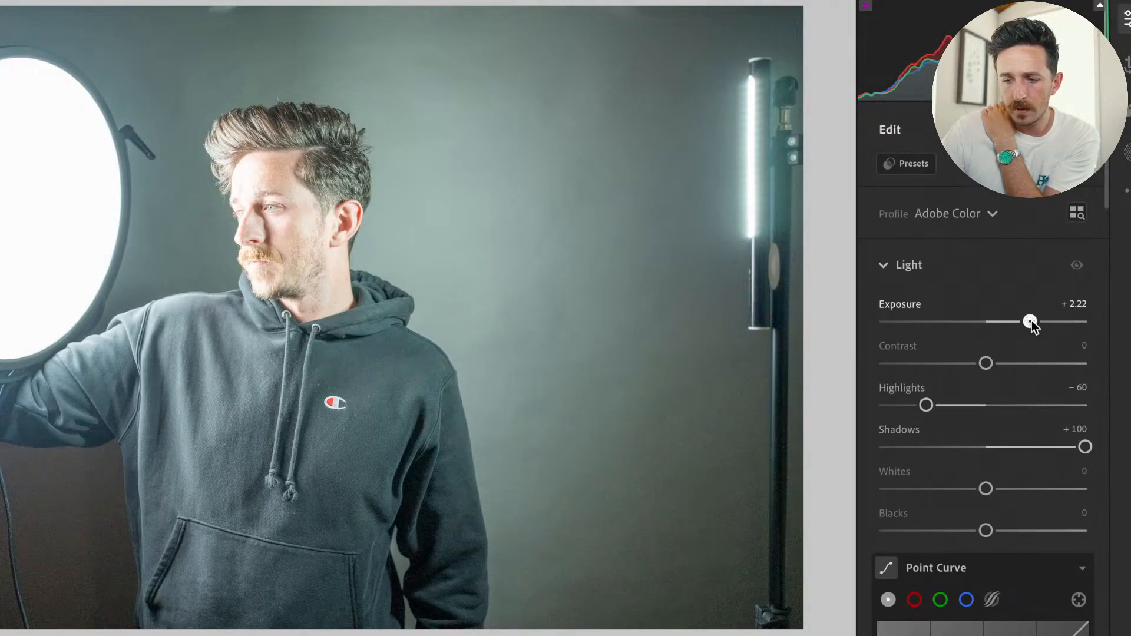
{"action": "left_click_drag", "start_coordinate": [1031, 322], "coordinate": [1021, 320]}
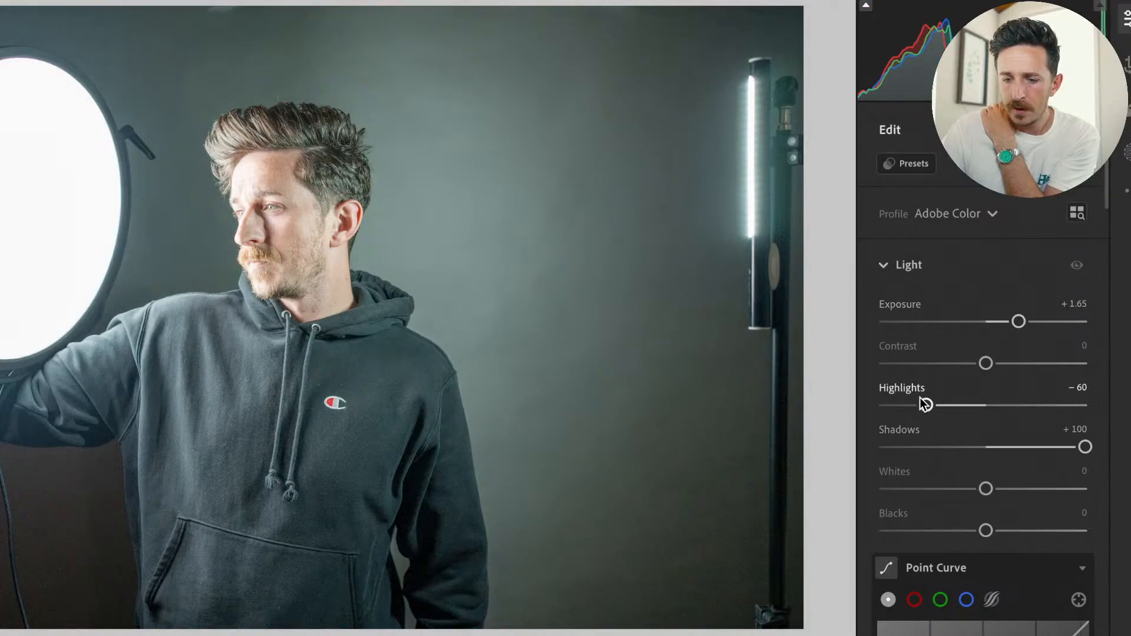
{"action": "left_click", "coordinate": [919, 165]}
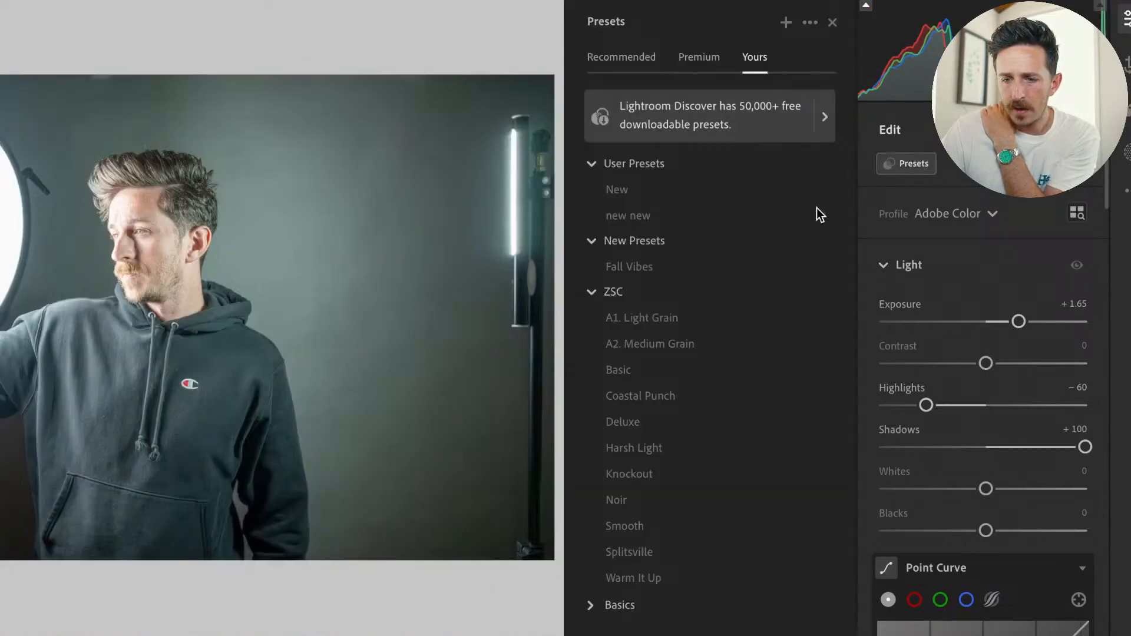
{"action": "left_click", "coordinate": [687, 270]}
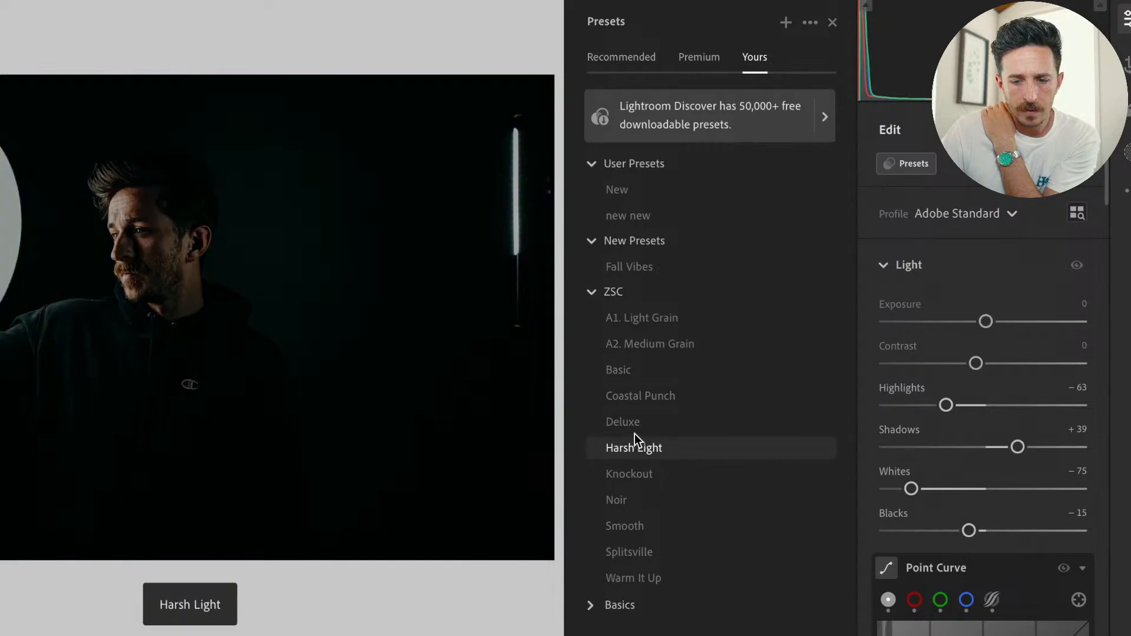
{"action": "left_click", "coordinate": [635, 424]}
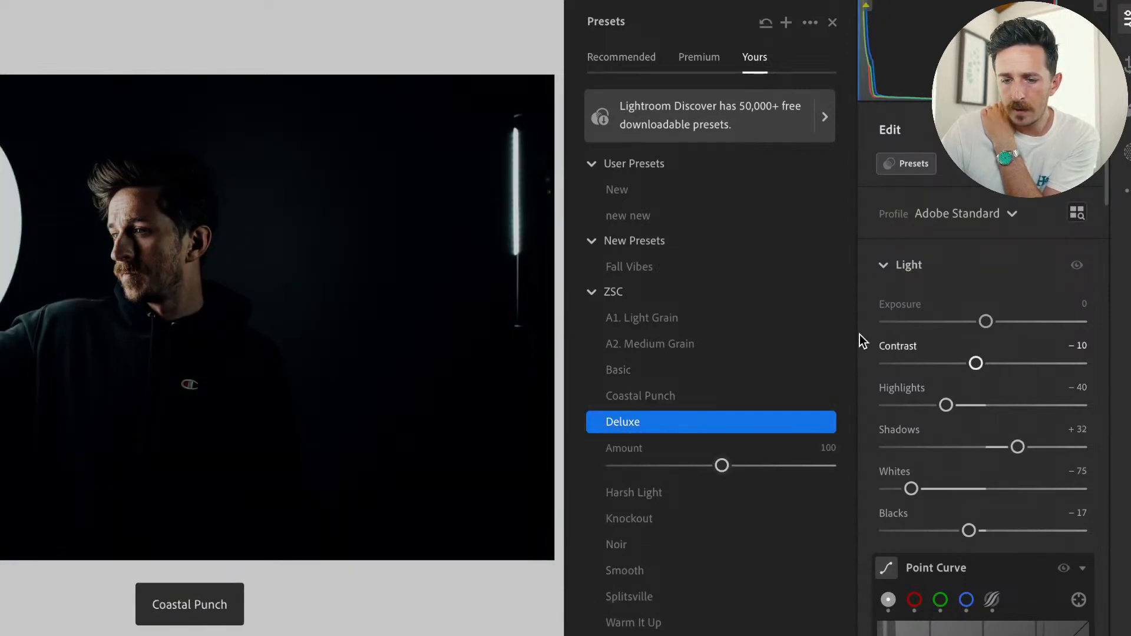
Raise the portrait's Exposure over the preset and set Shadows to +71 and Highlights to -57.
{"action": "left_click", "coordinate": [974, 290]}
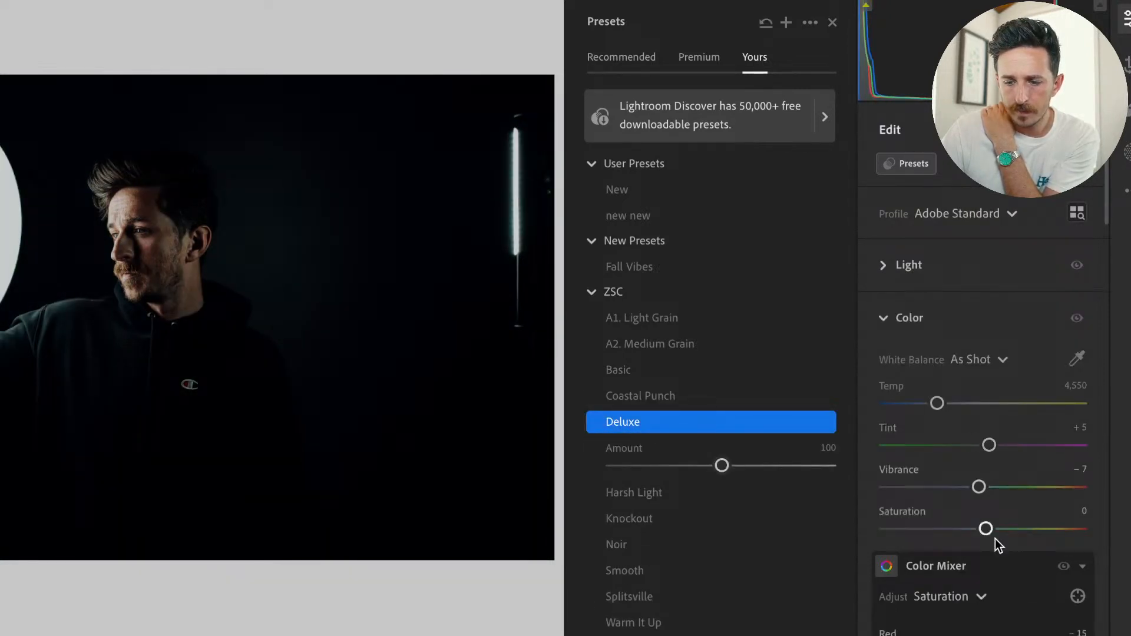
{"action": "scroll", "coordinate": [995, 539], "scroll_direction": "down", "scroll_amount": 5}
{"action": "scroll", "coordinate": [995, 539], "scroll_direction": "up", "scroll_amount": 8}
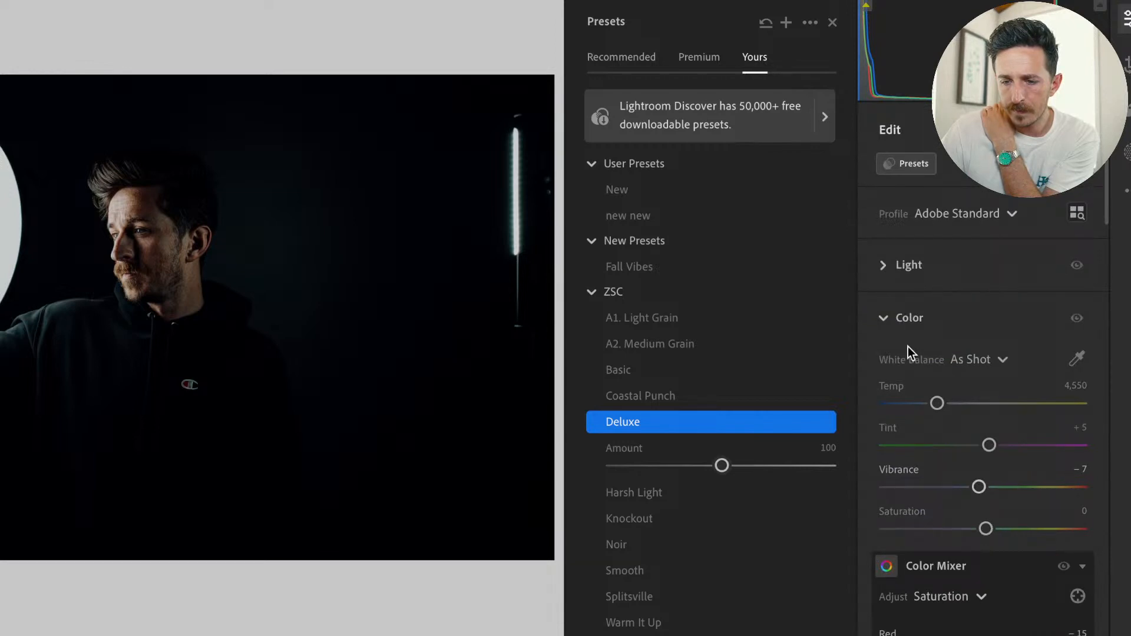
{"action": "left_click", "coordinate": [883, 266]}
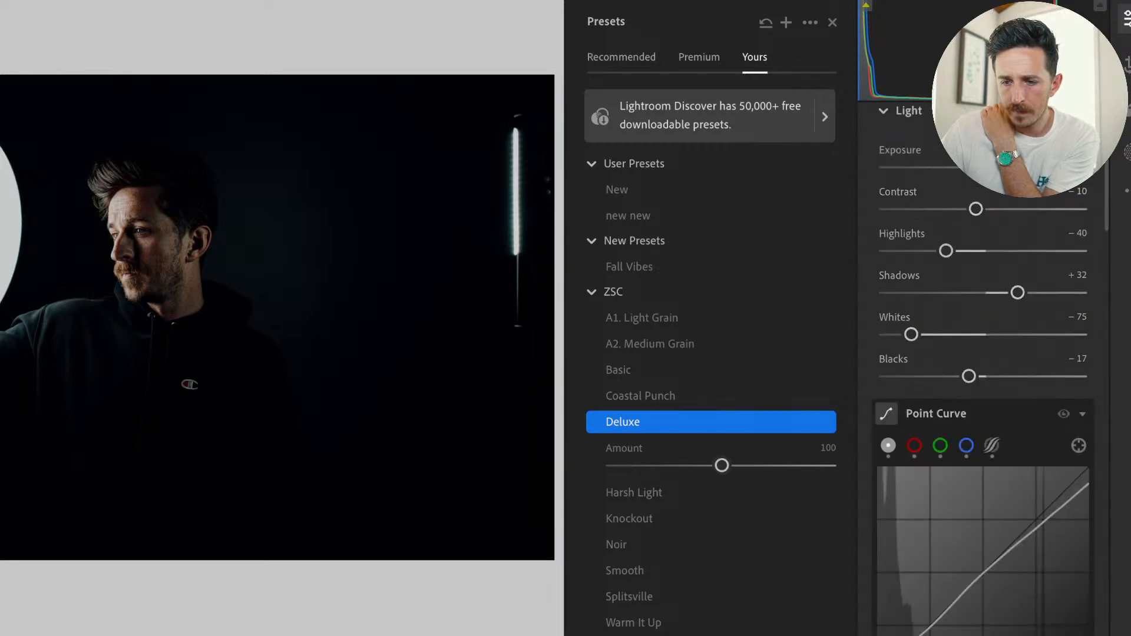
{"action": "left_click_drag", "start_coordinate": [969, 167], "coordinate": [985, 168]}
{"action": "left_click_drag", "start_coordinate": [1021, 294], "coordinate": [1062, 299]}
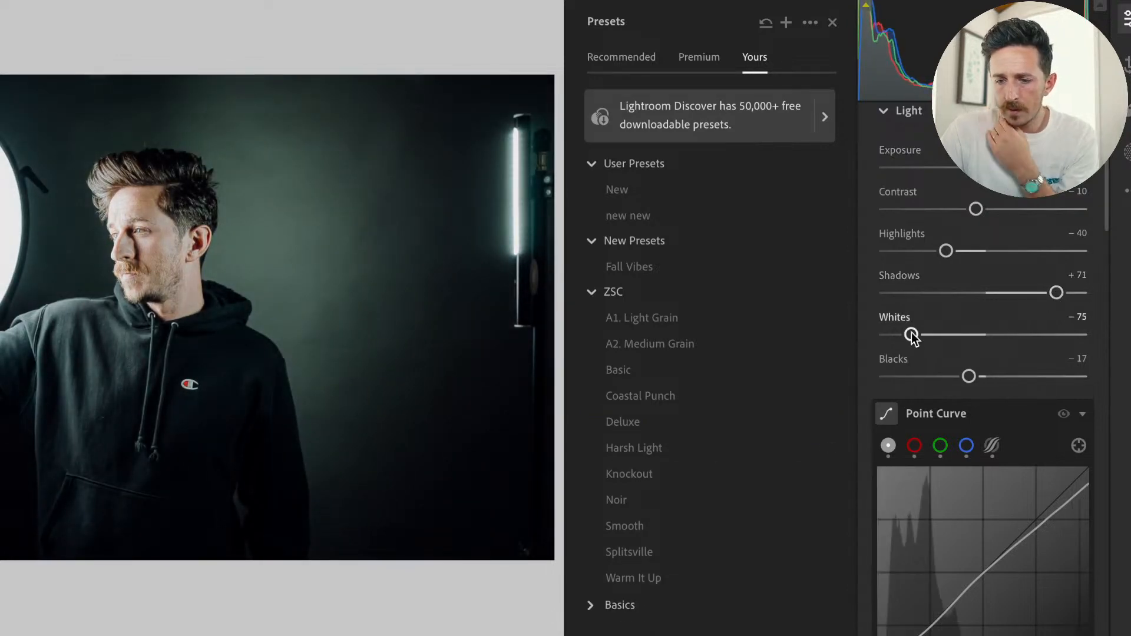
{"action": "mouse_move", "coordinate": [946, 252]}
{"action": "left_mouse_down"}
{"action": "mouse_move", "coordinate": [907, 251]}
{"action": "mouse_move", "coordinate": [928, 252]}
{"action": "left_mouse_up"}
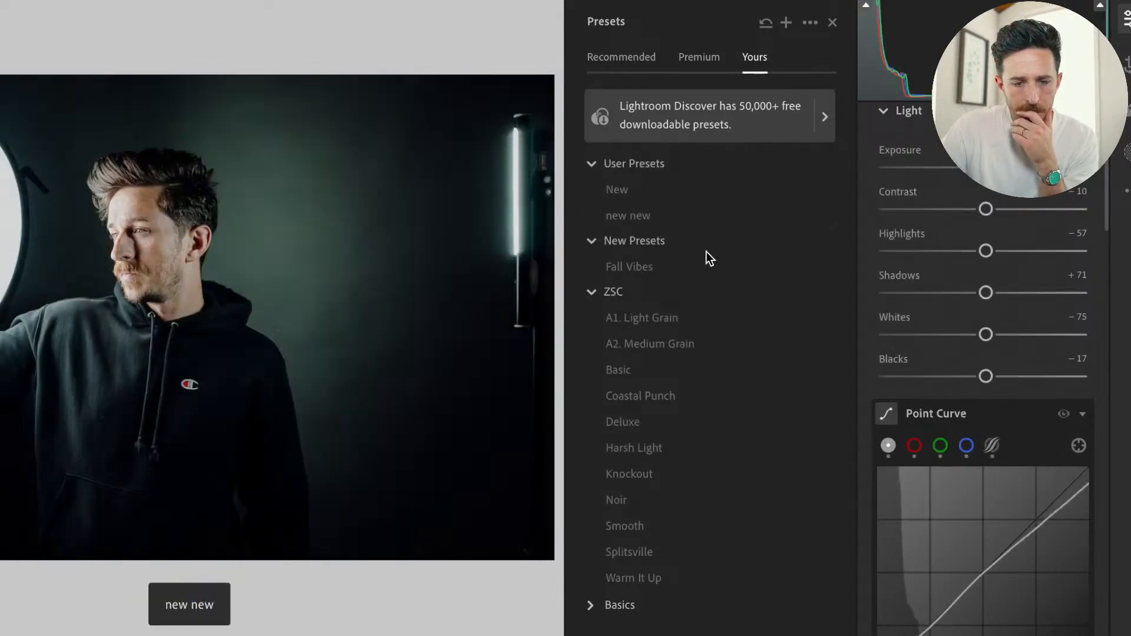
Examine the portrait's ear, hair, forehead and eyes up close for remaining noise and sharpness.
{"action": "left_click", "coordinate": [706, 256]}
{"action": "left_click", "coordinate": [56, 385]}
{"action": "left_click_drag", "start_coordinate": [56, 385], "coordinate": [363, 208]}
{"action": "left_click_drag", "start_coordinate": [200, 355], "coordinate": [132, 447]}
{"action": "left_click_drag", "start_coordinate": [142, 160], "coordinate": [16, 500]}
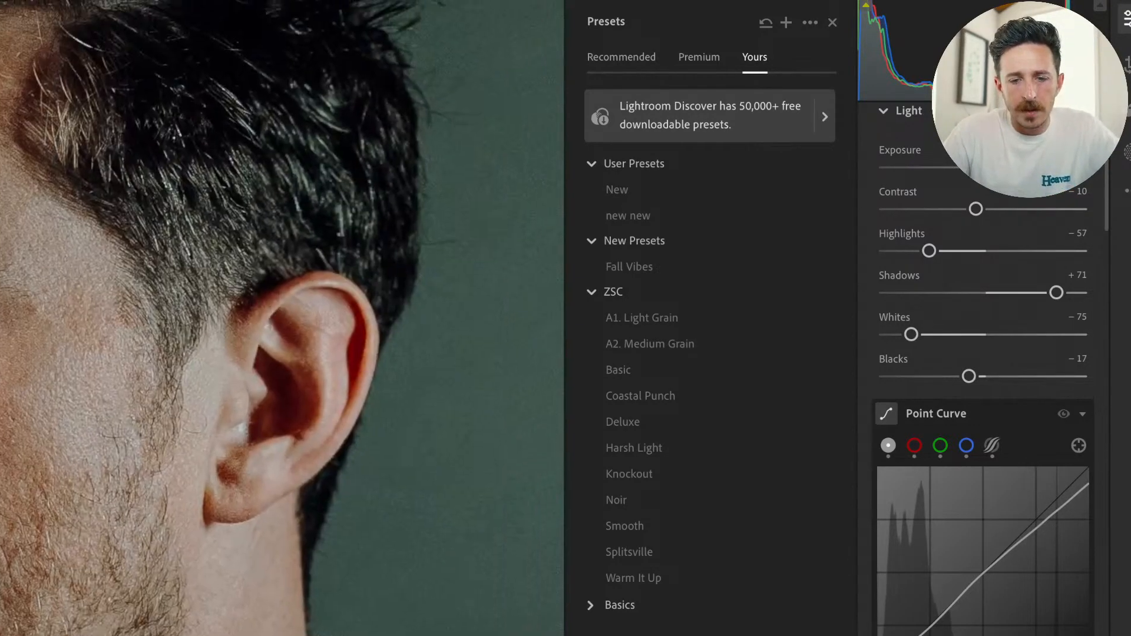
{"action": "left_click", "coordinate": [171, 358]}
{"action": "left_click_drag", "start_coordinate": [1, 191], "coordinate": [184, 337]}
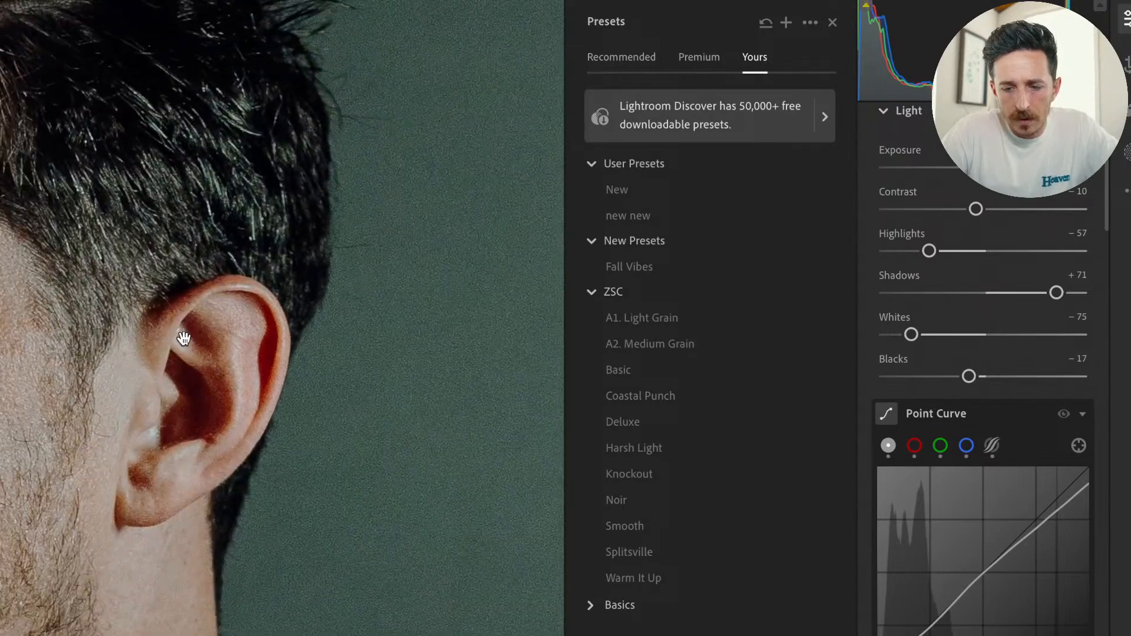
{"action": "left_click_drag", "start_coordinate": [115, 299], "coordinate": [330, 253]}
{"action": "left_click_drag", "start_coordinate": [165, 163], "coordinate": [318, 228]}
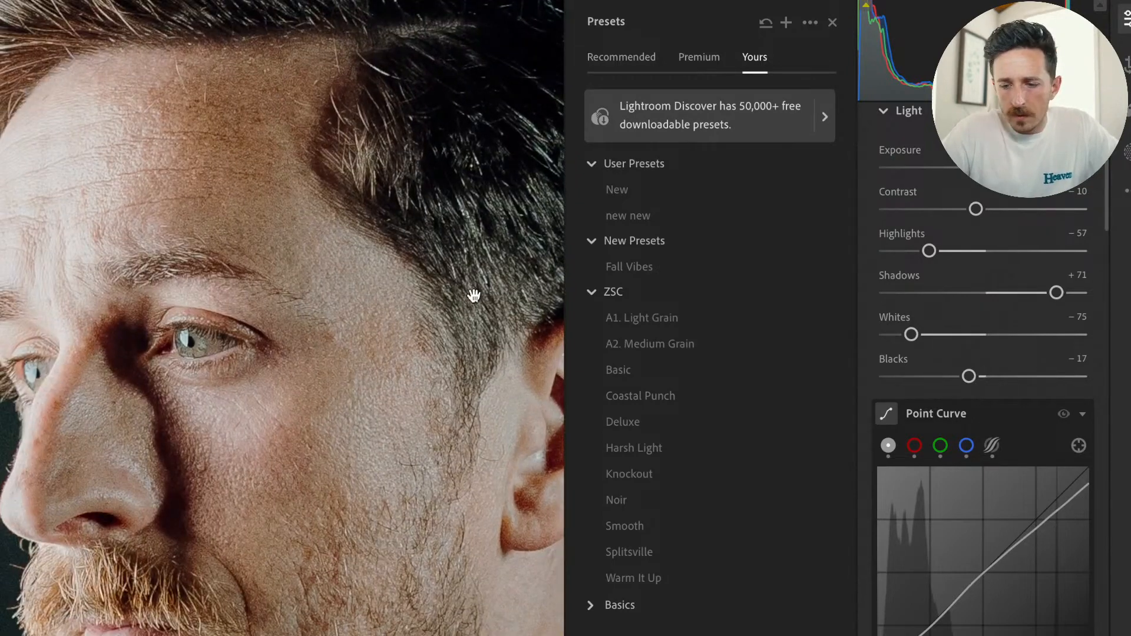
{"action": "left_click", "coordinate": [618, 369]}
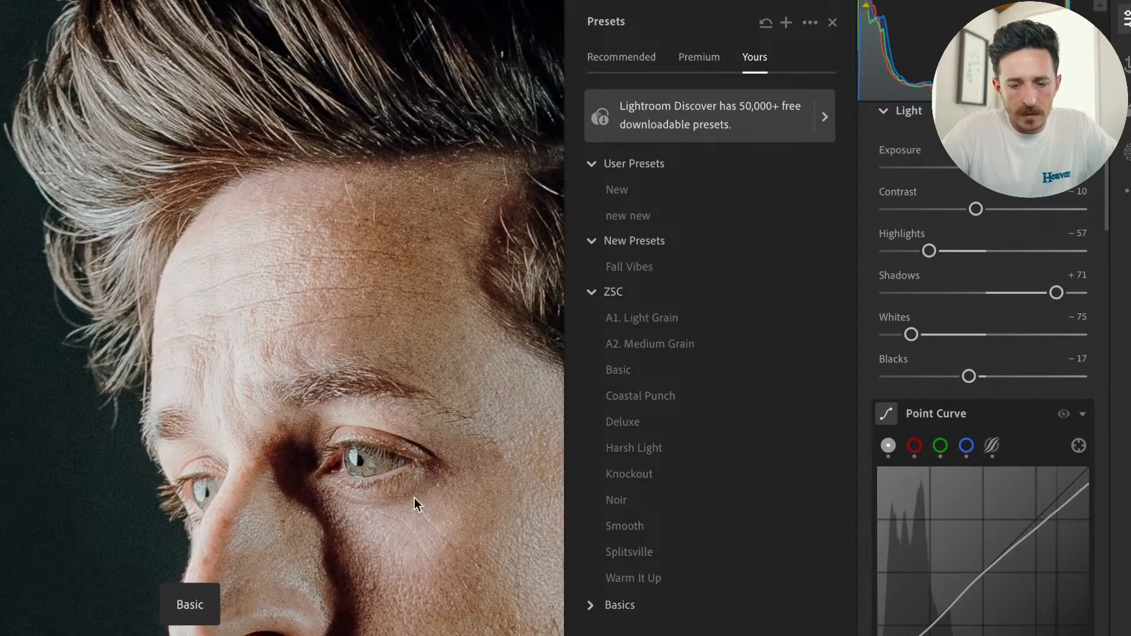
{"action": "left_click", "coordinate": [375, 367]}
{"action": "left_click", "coordinate": [133, 222]}
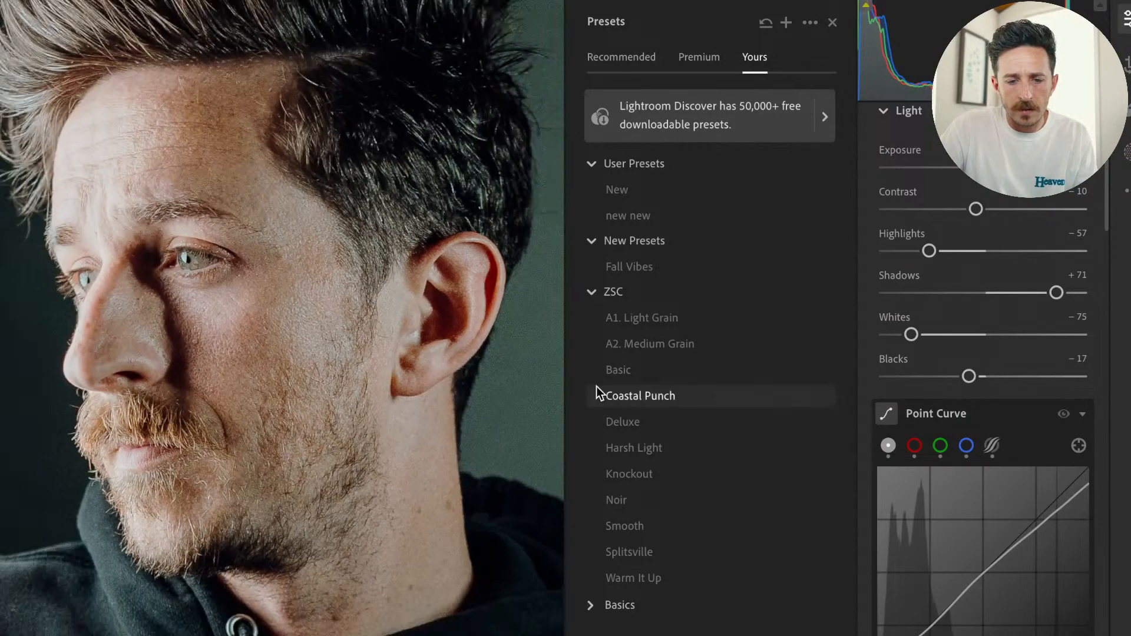
{"action": "left_click", "coordinate": [308, 386]}
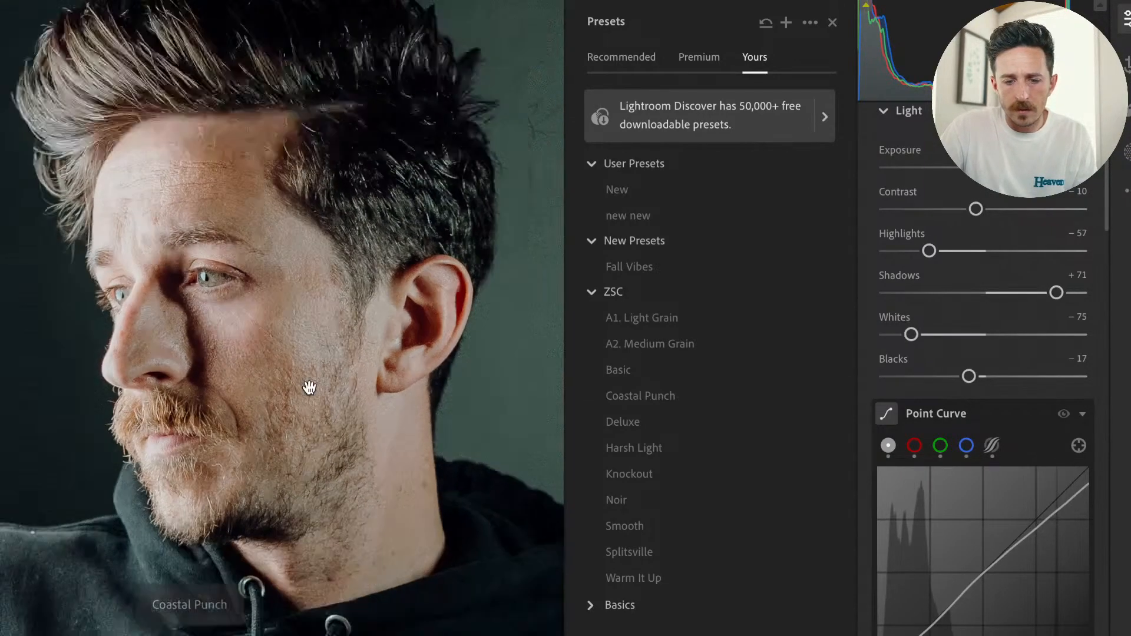
Try a Detail value of 39 for the manual color noise reduction and restore it to 50.
{"action": "scroll", "coordinate": [960, 426], "scroll_direction": "down", "scroll_amount": 10}
{"action": "scroll", "coordinate": [961, 428], "scroll_direction": "down", "scroll_amount": 10}
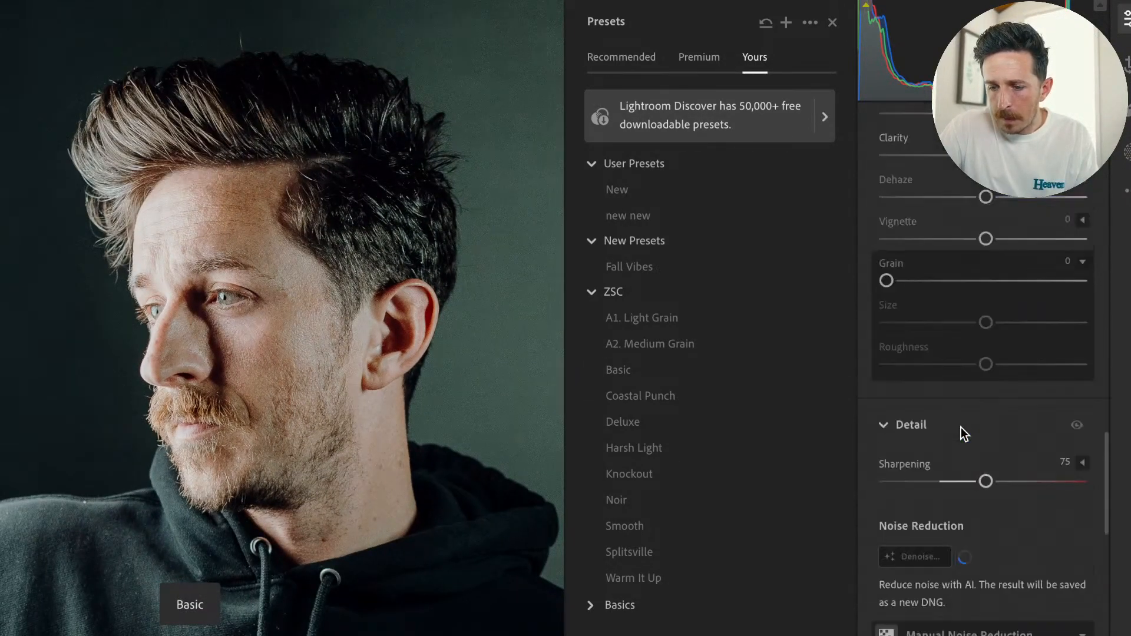
{"action": "scroll", "coordinate": [960, 427], "scroll_direction": "up", "scroll_amount": 1}
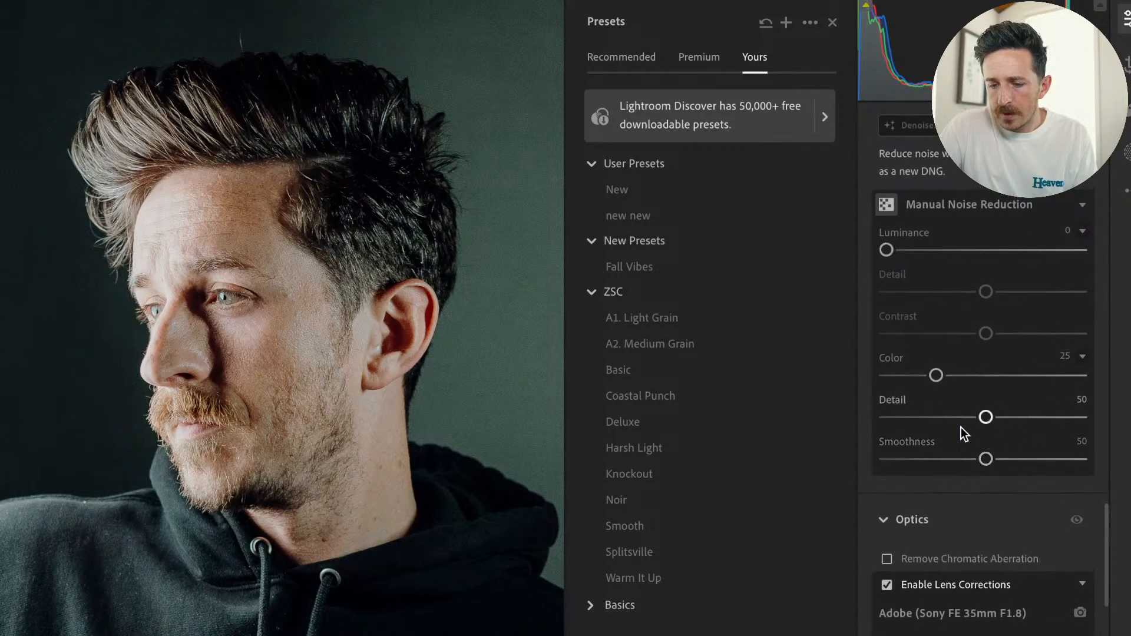
{"action": "scroll", "coordinate": [978, 433], "scroll_direction": "down", "scroll_amount": 1}
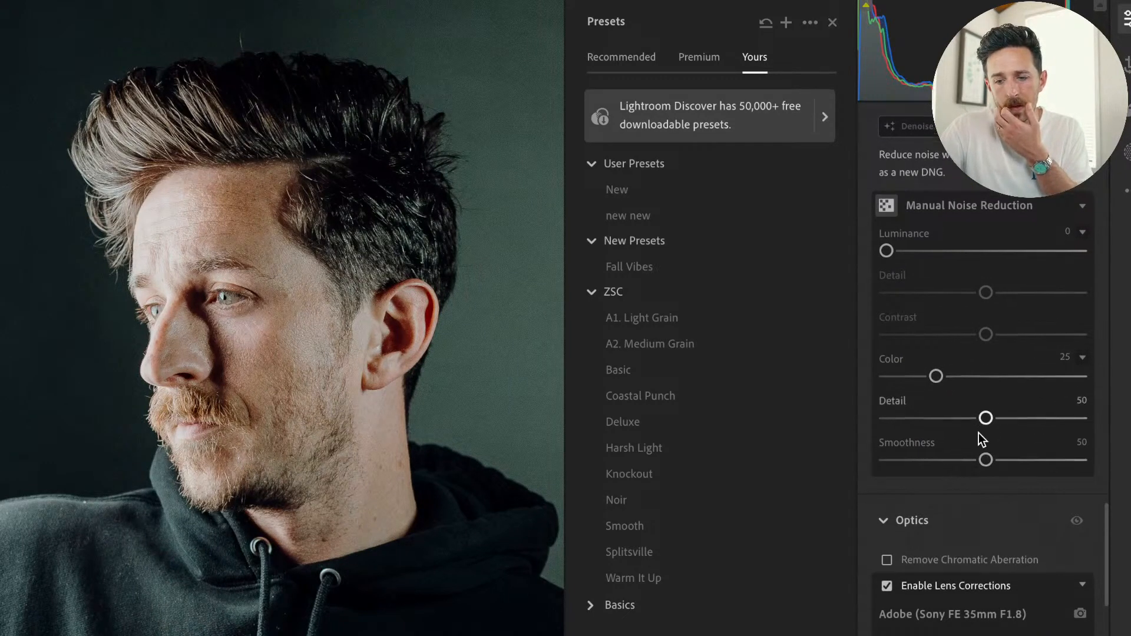
{"action": "scroll", "coordinate": [978, 433], "scroll_direction": "up", "scroll_amount": 1}
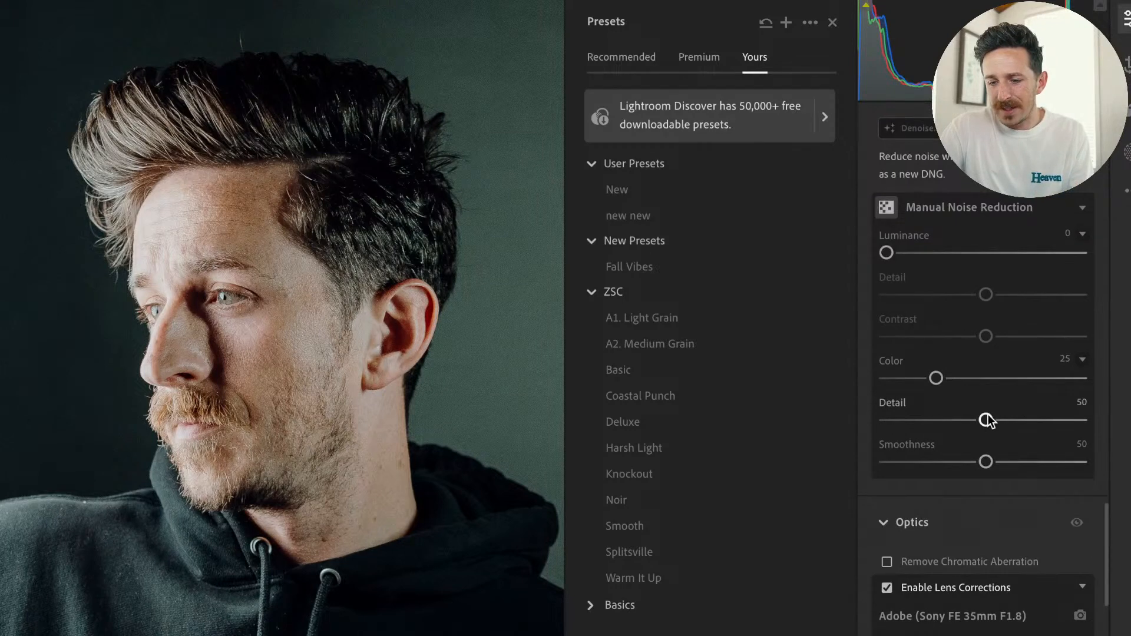
{"action": "key", "text": "alt"}
{"action": "key", "text": "alt"}
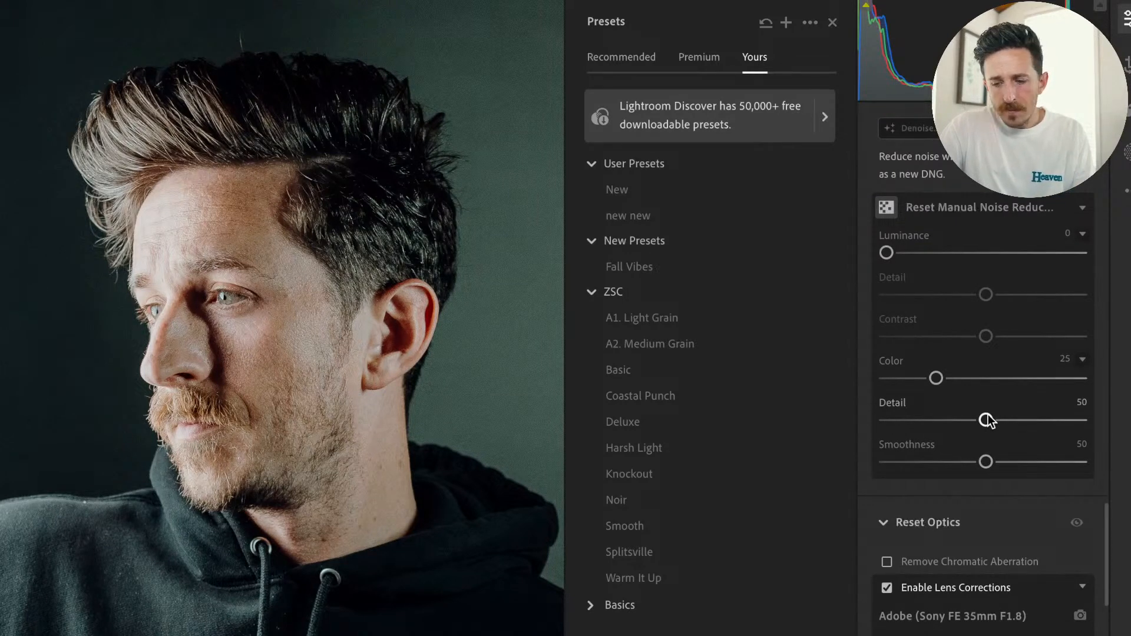
{"action": "key", "text": "alt"}
{"action": "key", "text": "alt"}
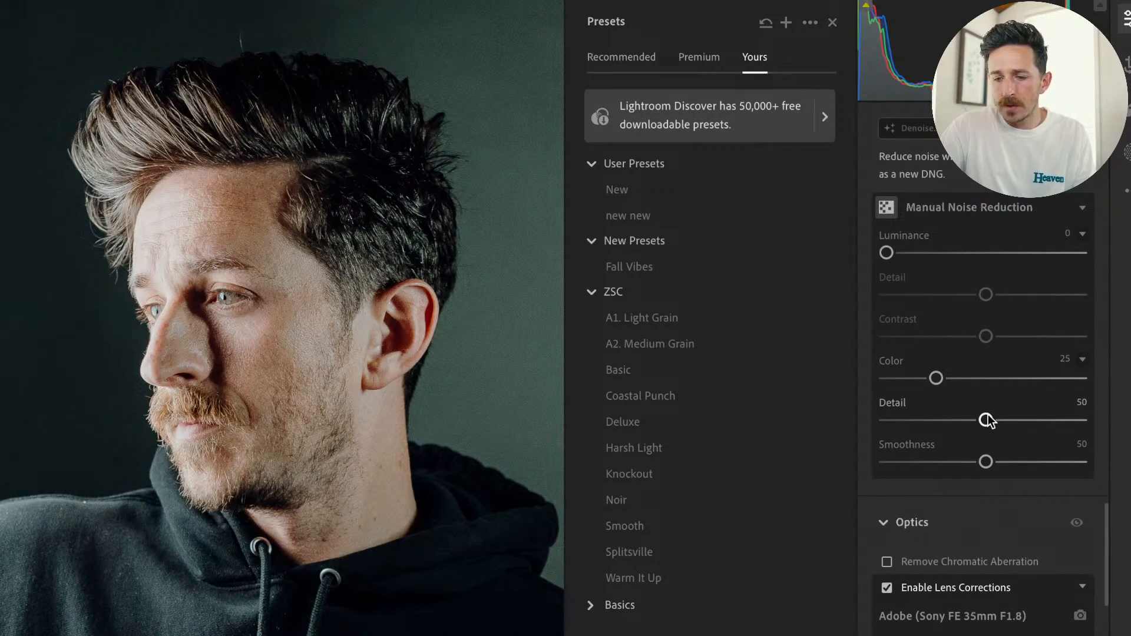
{"action": "key", "text": "alt"}
{"action": "key", "text": "alt"}
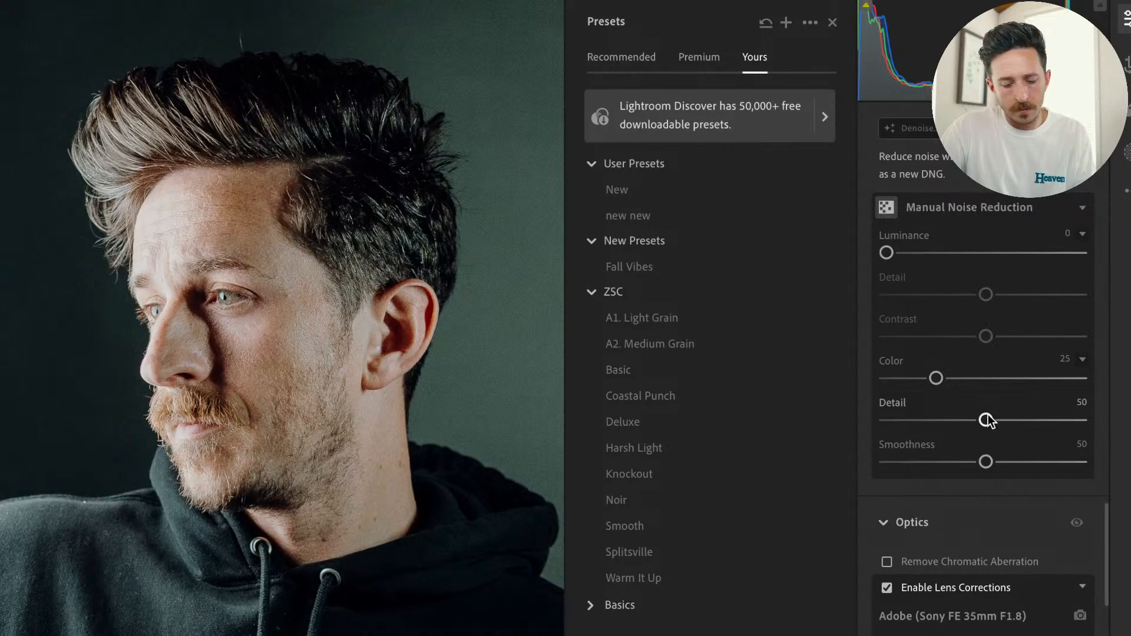
{"action": "left_click_drag", "start_coordinate": [988, 415], "coordinate": [964, 420]}
{"action": "key", "text": "alt"}
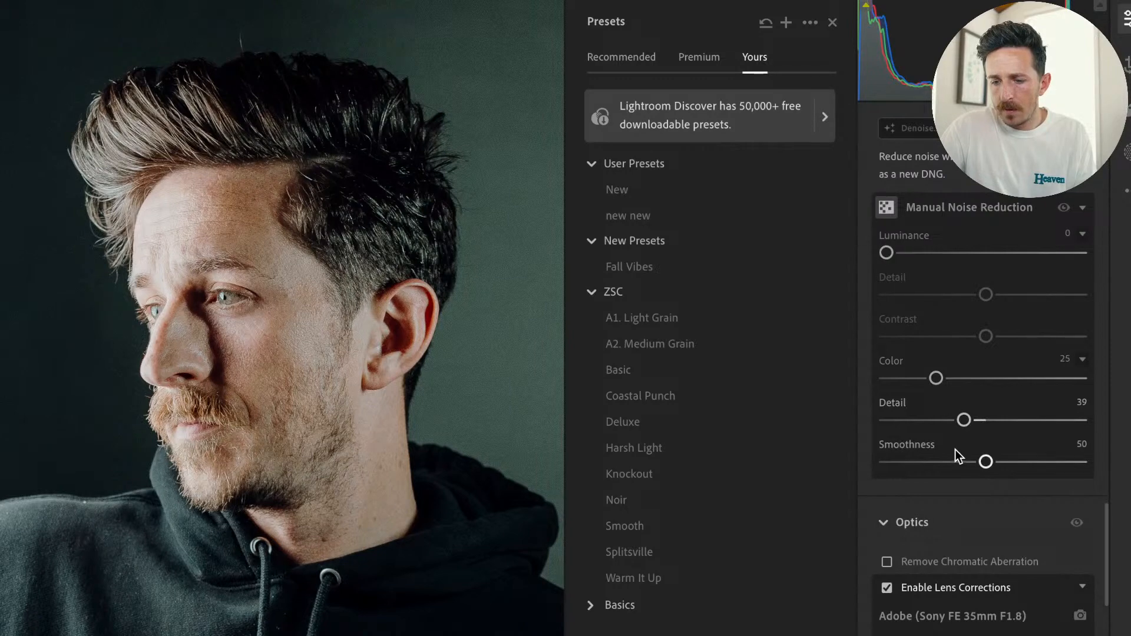
{"action": "scroll", "coordinate": [955, 419], "scroll_direction": "up", "scroll_amount": 1}
{"action": "scroll", "coordinate": [955, 419], "scroll_direction": "down", "scroll_amount": 10}
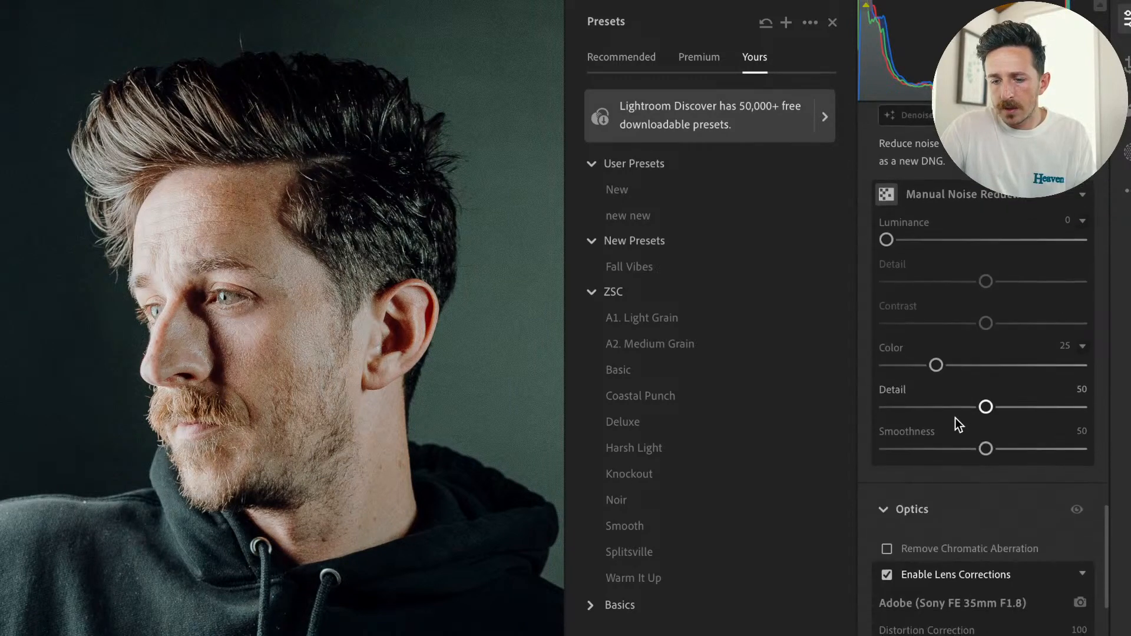
Expand the sharpening options and set Sharpening to 71 while previewing its effect in black and white.
{"action": "scroll", "coordinate": [956, 418], "scroll_direction": "down", "scroll_amount": 3}
{"action": "scroll", "coordinate": [956, 419], "scroll_direction": "up", "scroll_amount": 10}
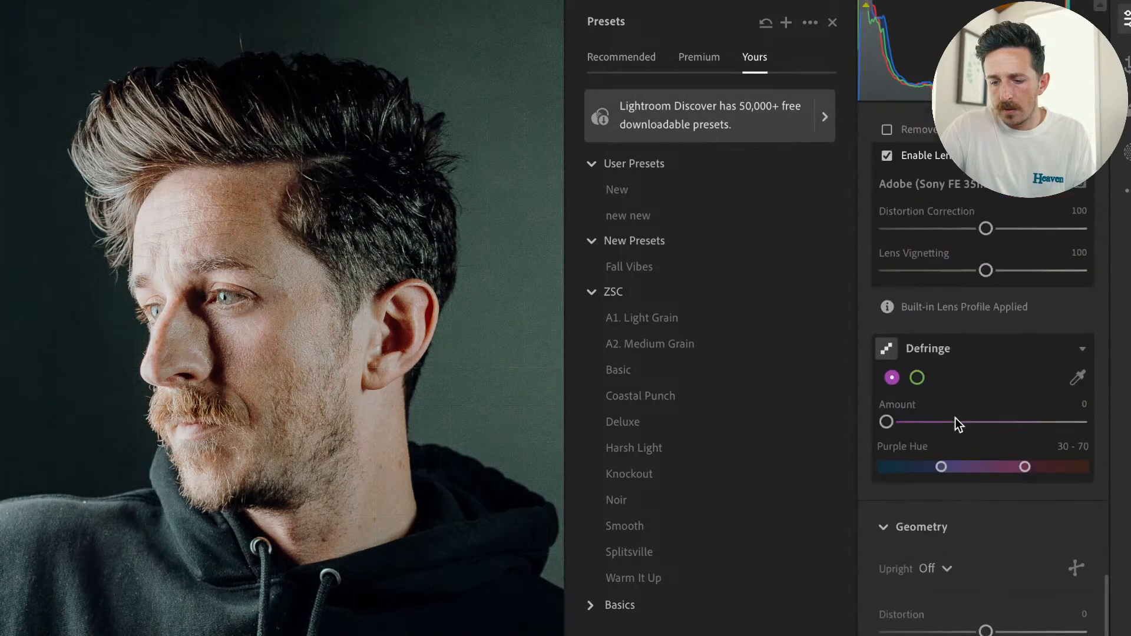
{"action": "scroll", "coordinate": [962, 431], "scroll_direction": "down", "scroll_amount": 1}
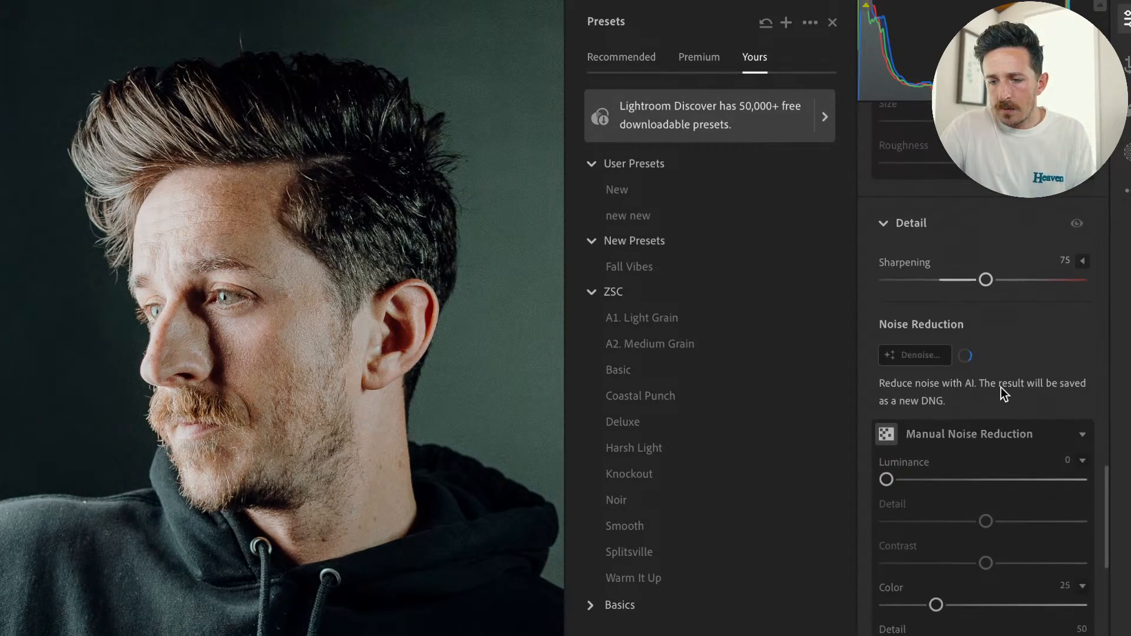
{"action": "left_click", "coordinate": [1082, 254]}
{"action": "scroll", "coordinate": [1075, 295], "scroll_direction": "down", "scroll_amount": 1}
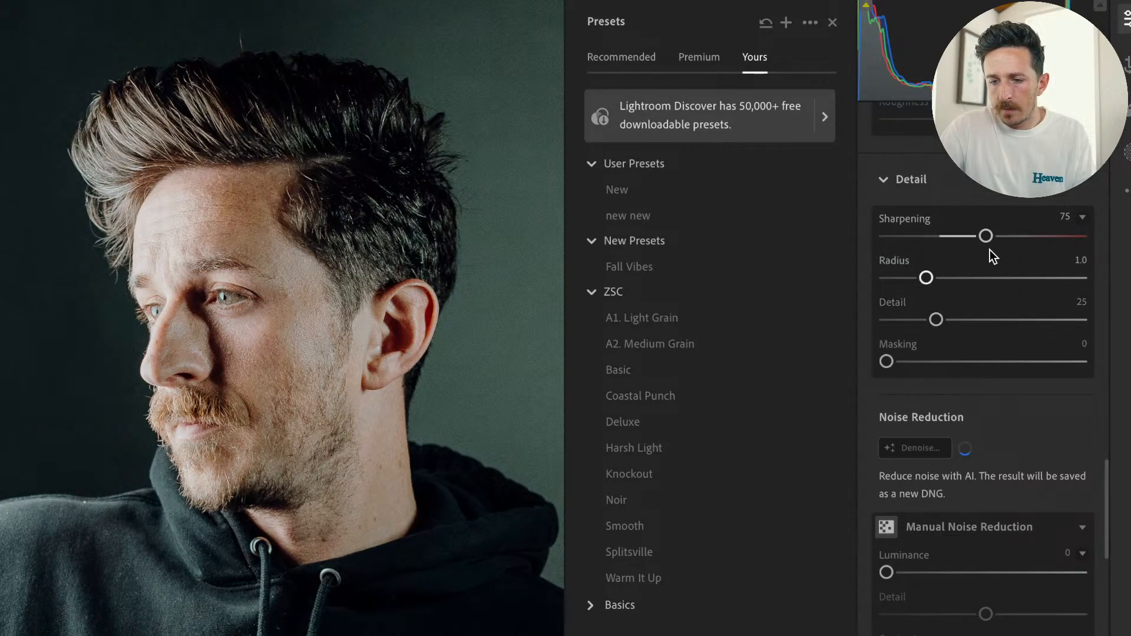
{"action": "key", "text": "alt"}
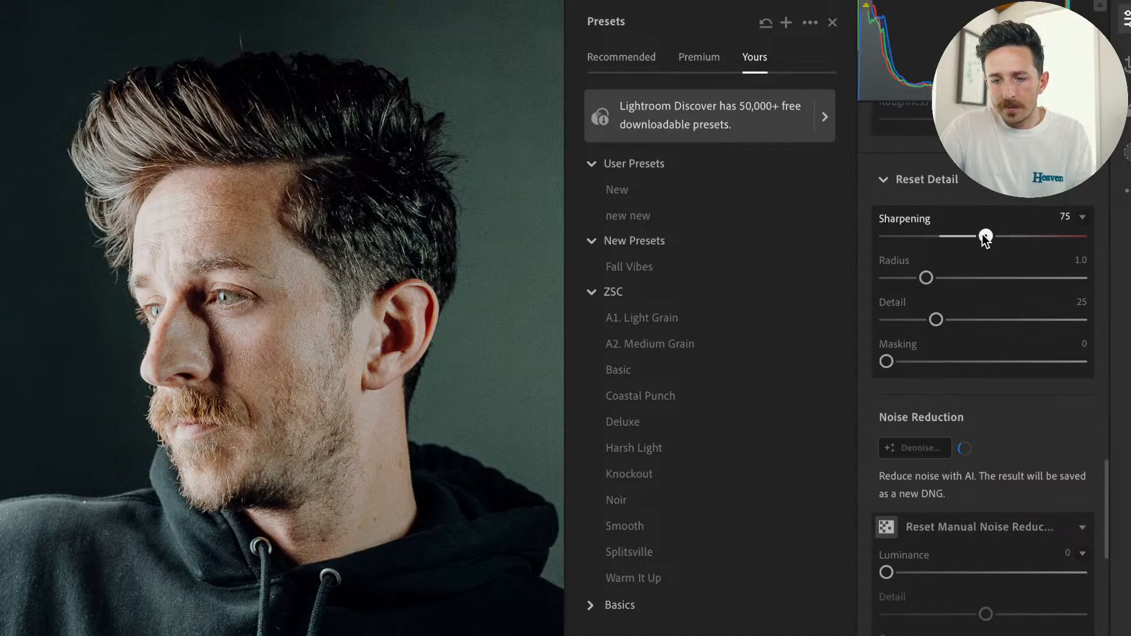
{"action": "mouse_move", "coordinate": [981, 235]}
{"action": "left_mouse_down"}
{"action": "mouse_move", "coordinate": [923, 238]}
{"action": "mouse_move", "coordinate": [989, 239]}
{"action": "mouse_move", "coordinate": [976, 243]}
{"action": "left_mouse_up"}
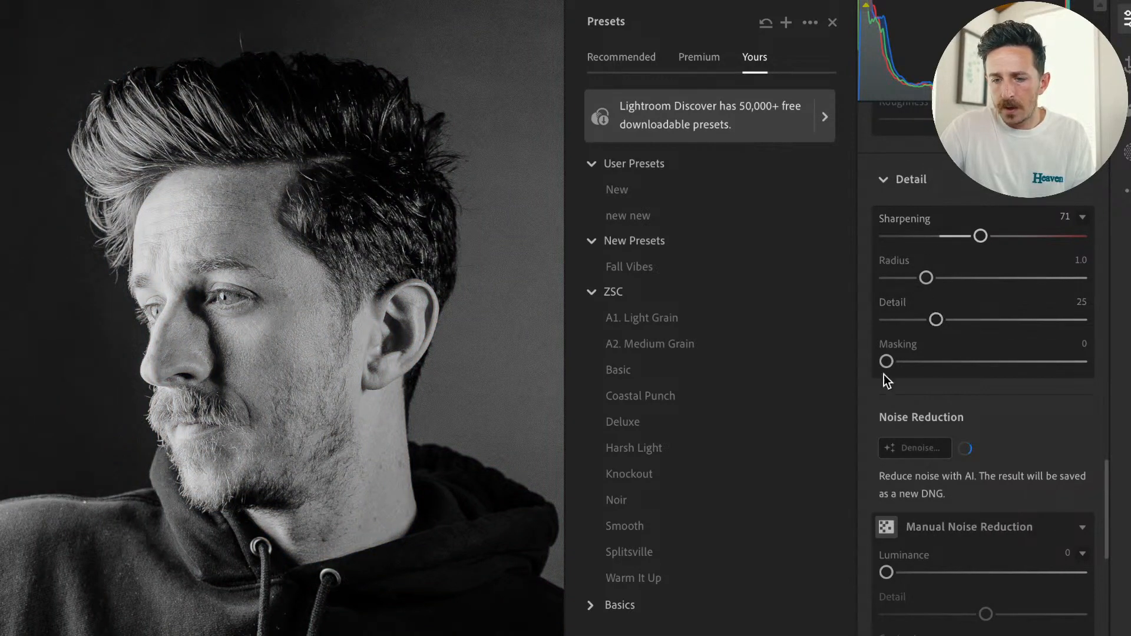
Set the sharpening Masking to 85 while previewing the mask, limiting sharpening to the portrait's edges.
{"action": "key", "text": "alt"}
{"action": "left_click_drag", "start_coordinate": [888, 362], "coordinate": [1053, 373]}
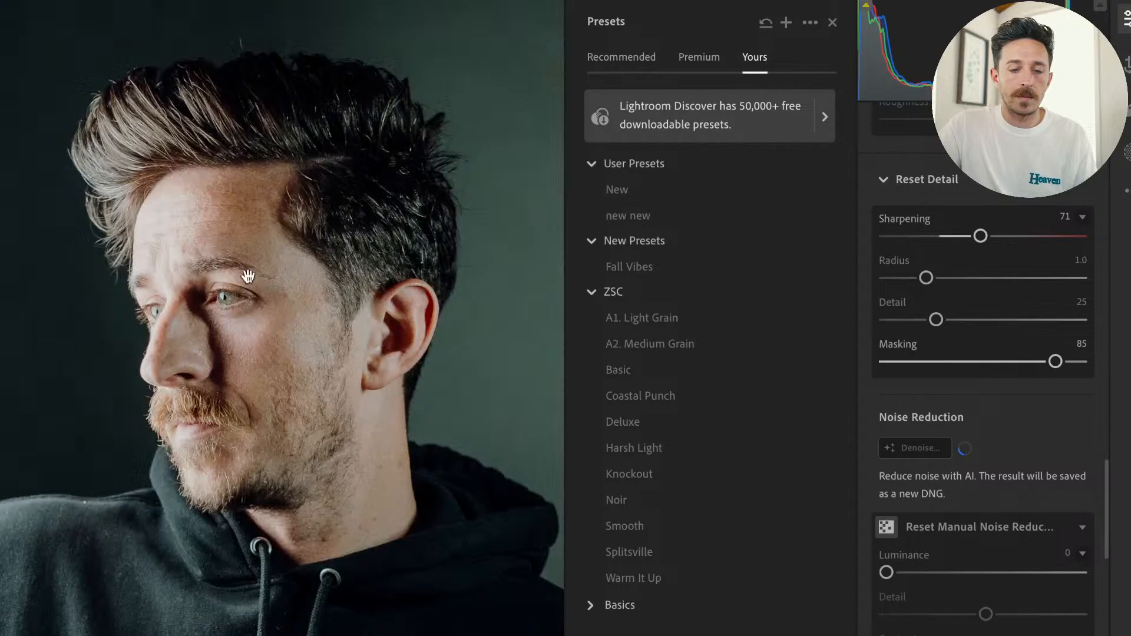
{"action": "left_click", "coordinate": [336, 340]}
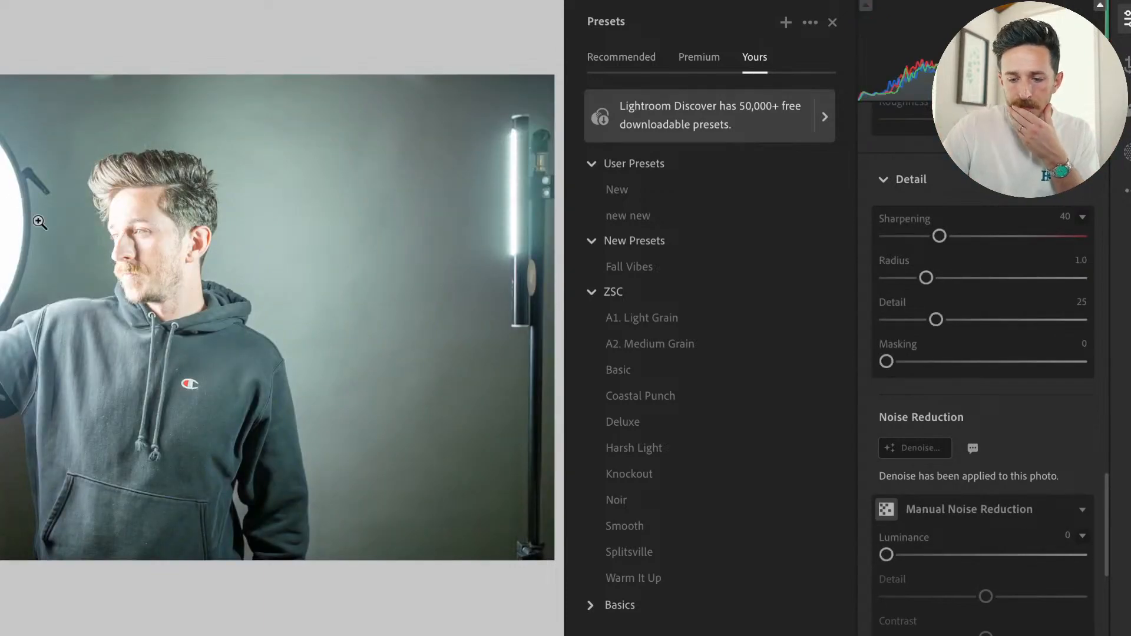
Examine the denoised version of the studio portrait up close for remaining noise.
{"action": "left_click", "coordinate": [1, 513]}
{"action": "left_click_drag", "start_coordinate": [1, 513], "coordinate": [203, 387]}
{"action": "left_click", "coordinate": [203, 388]}
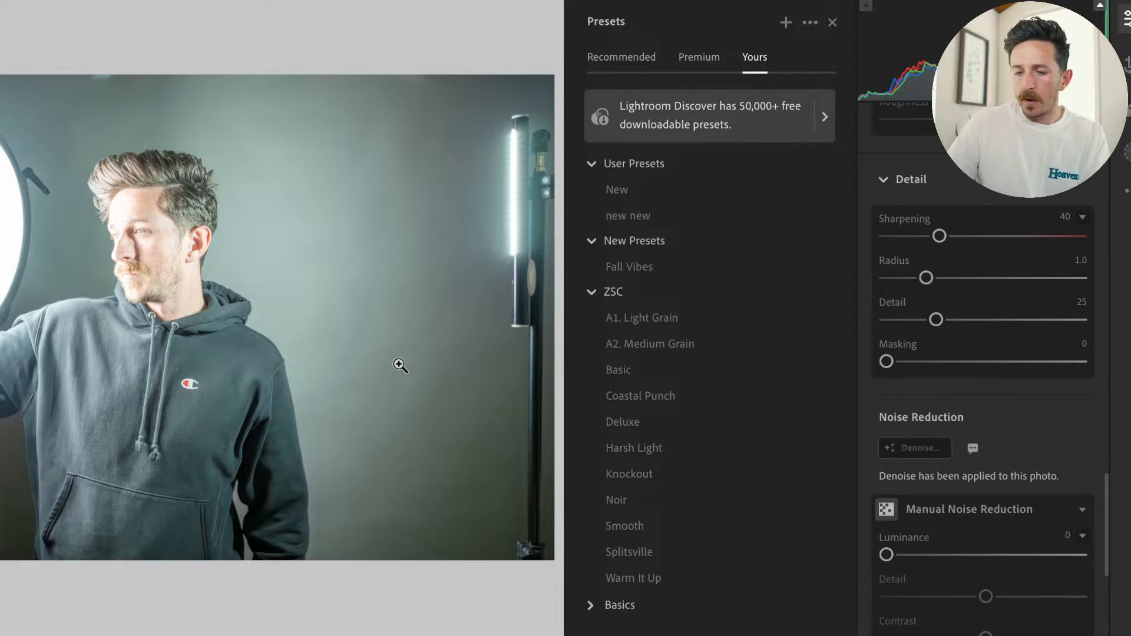
{"action": "key", "text": "super+z"}
{"action": "key", "text": "super+z"}
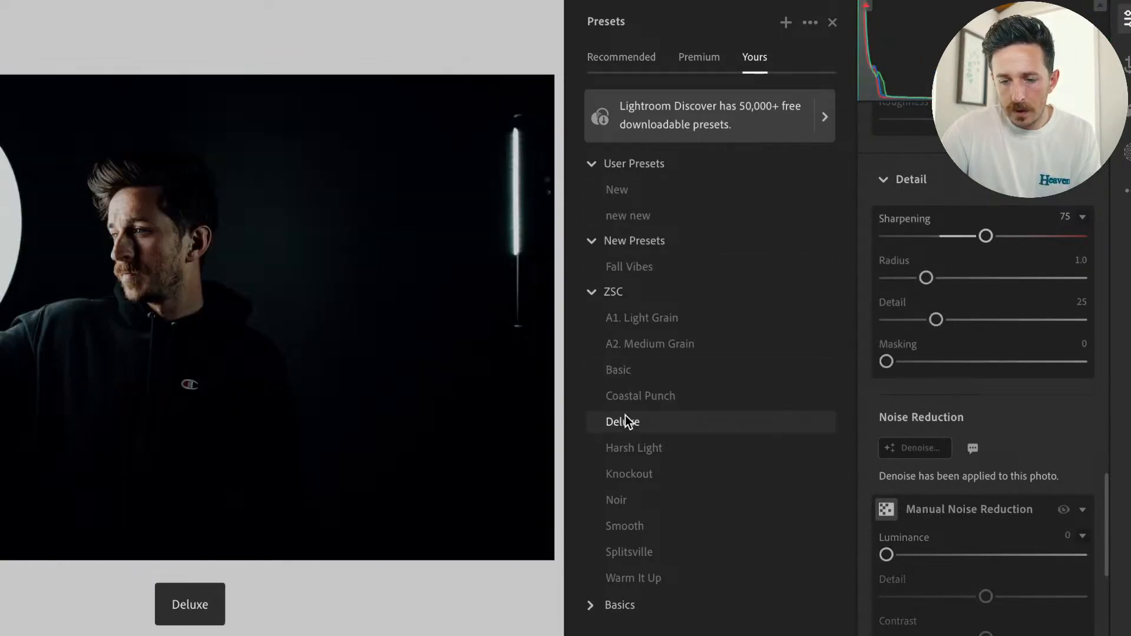
Apply the Deluxe preset to the denoised portrait and set Exposure to +0.89 and Shadows to +59.
{"action": "left_click", "coordinate": [626, 420]}
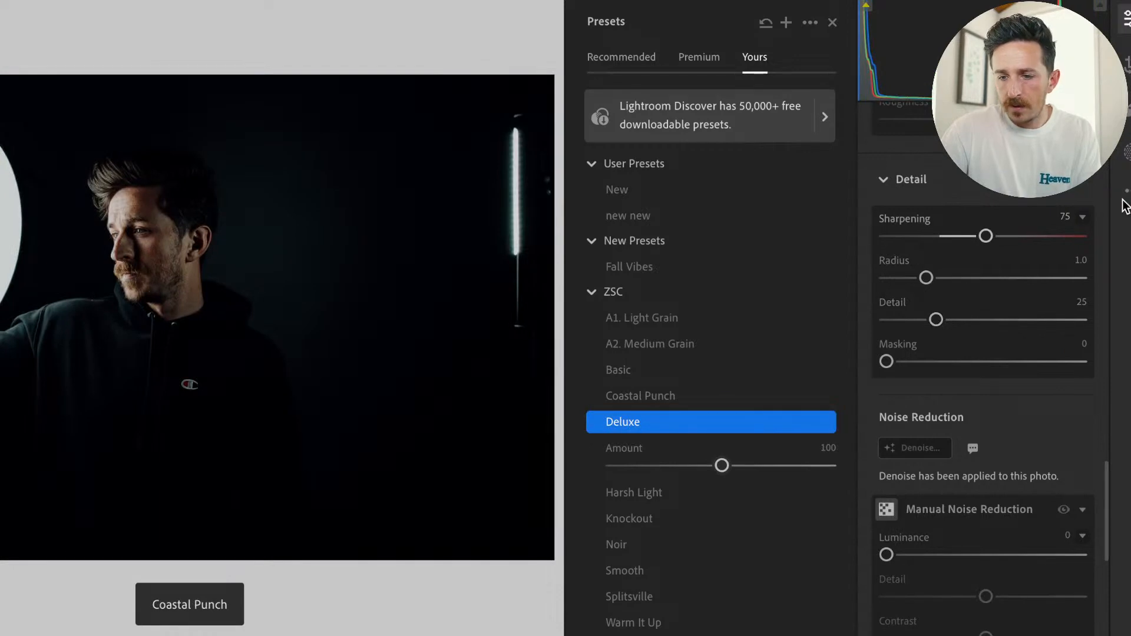
{"action": "scroll", "coordinate": [1082, 194], "scroll_direction": "up", "scroll_amount": 5}
{"action": "scroll", "coordinate": [1081, 193], "scroll_direction": "up", "scroll_amount": 10}
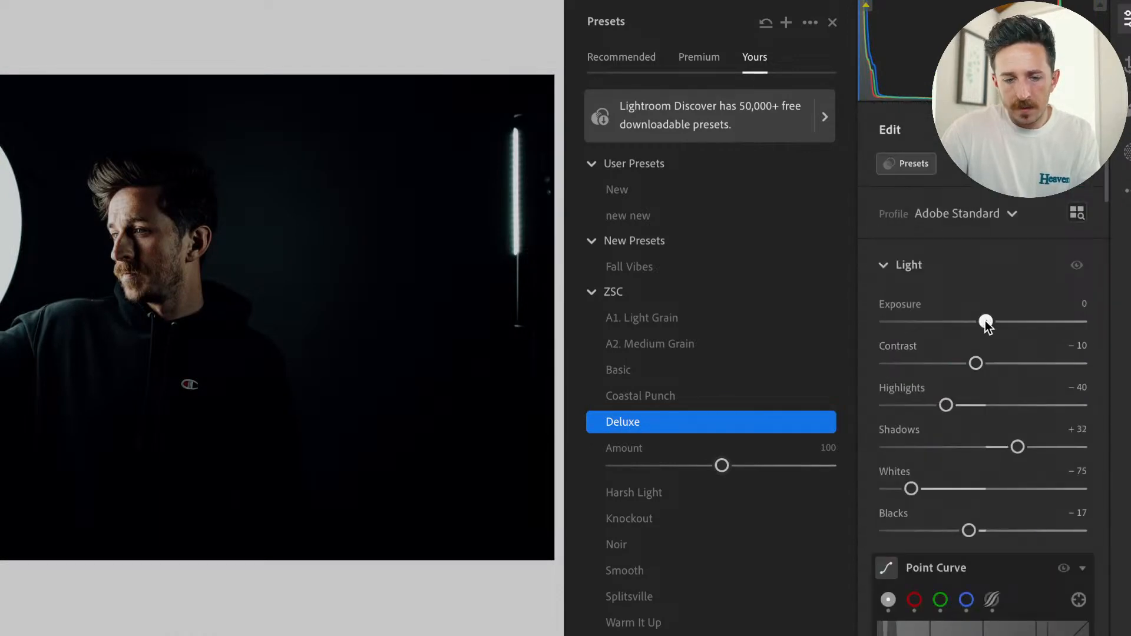
{"action": "left_click_drag", "start_coordinate": [985, 321], "coordinate": [1003, 320]}
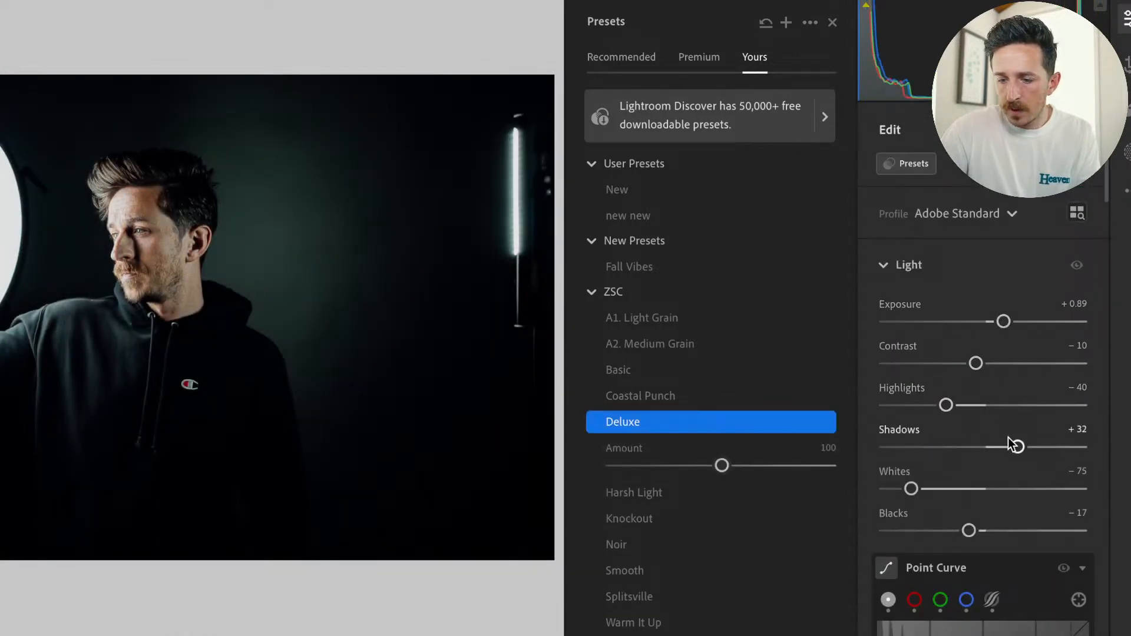
{"action": "left_click_drag", "start_coordinate": [1016, 446], "coordinate": [1037, 446]}
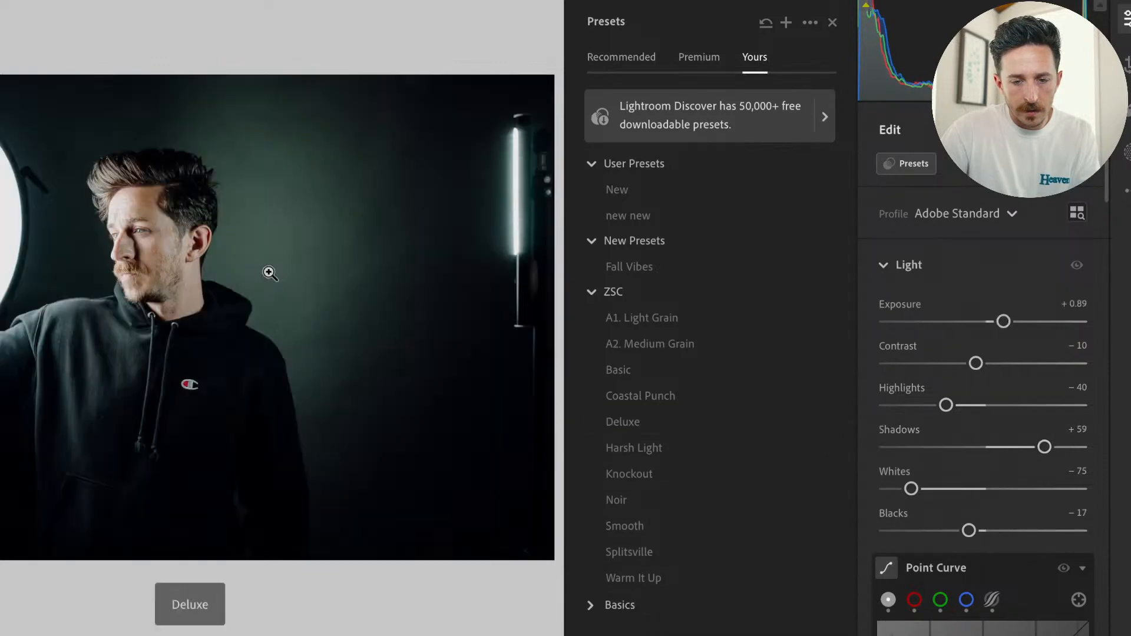
Examine the styled portrait's backdrop, hair, ear and face up close for noise and sharpness.
{"action": "left_click", "coordinate": [330, 251]}
{"action": "left_click_drag", "start_coordinate": [306, 236], "coordinate": [416, 426]}
{"action": "left_click_drag", "start_coordinate": [196, 251], "coordinate": [316, 440]}
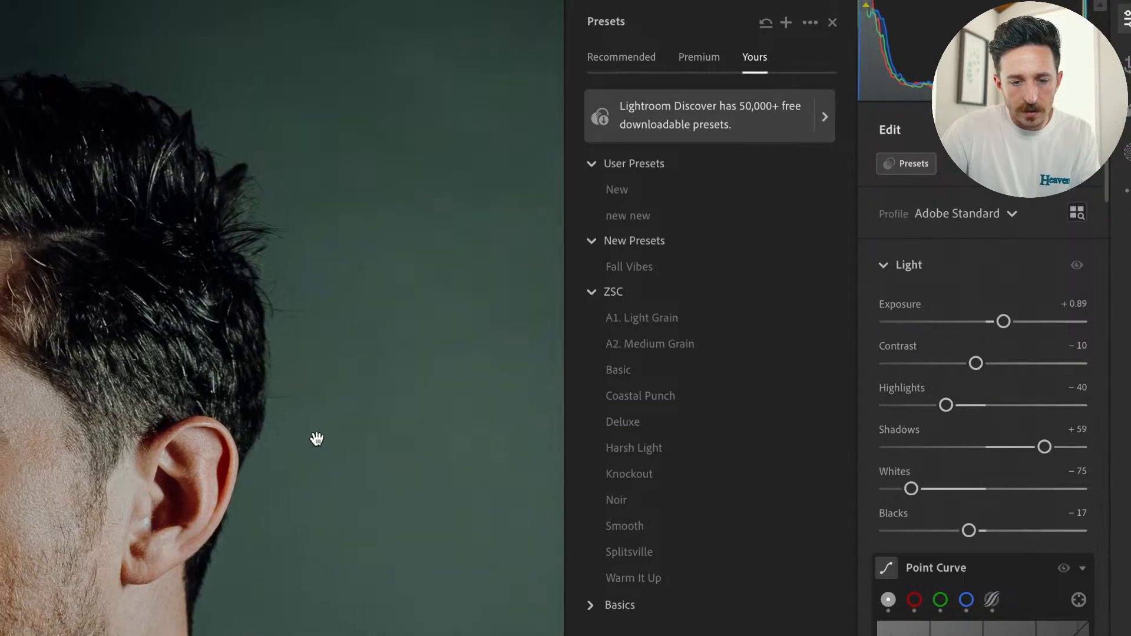
{"action": "left_click_drag", "start_coordinate": [384, 206], "coordinate": [541, 227]}
{"action": "left_click_drag", "start_coordinate": [247, 312], "coordinate": [231, 47]}
{"action": "left_click_drag", "start_coordinate": [219, 329], "coordinate": [174, 339]}
{"action": "left_click", "coordinate": [175, 339]}
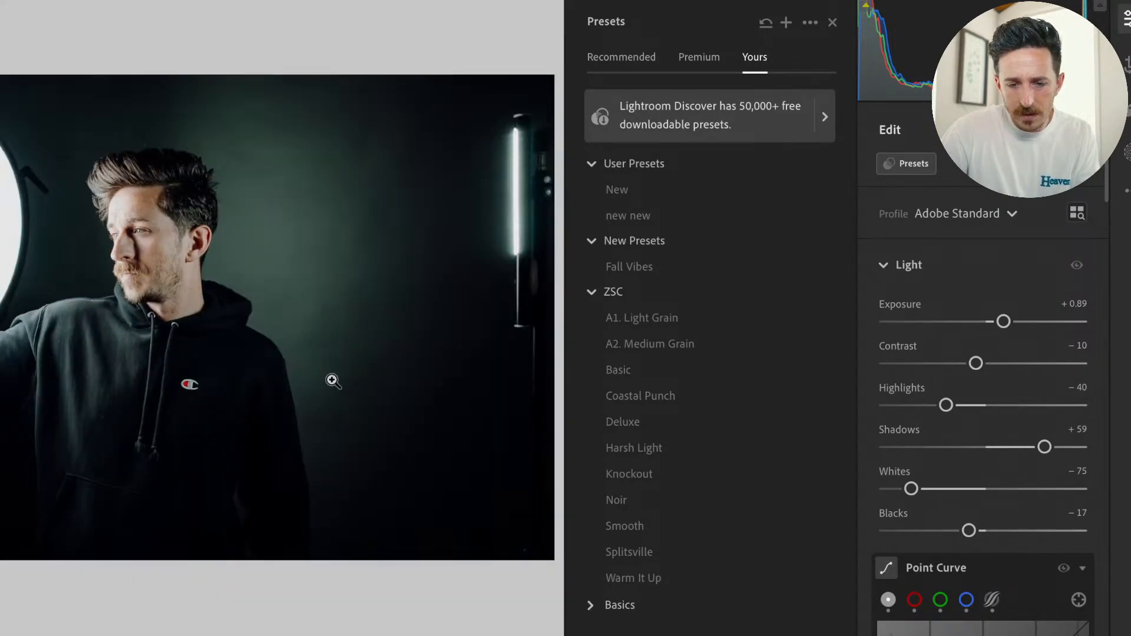
Rebalance the portrait's light with Whites at -69, Highlights at -69 and Exposure at +1.18.
{"action": "left_click", "coordinate": [851, 396]}
{"action": "left_click_drag", "start_coordinate": [912, 489], "coordinate": [924, 498]}
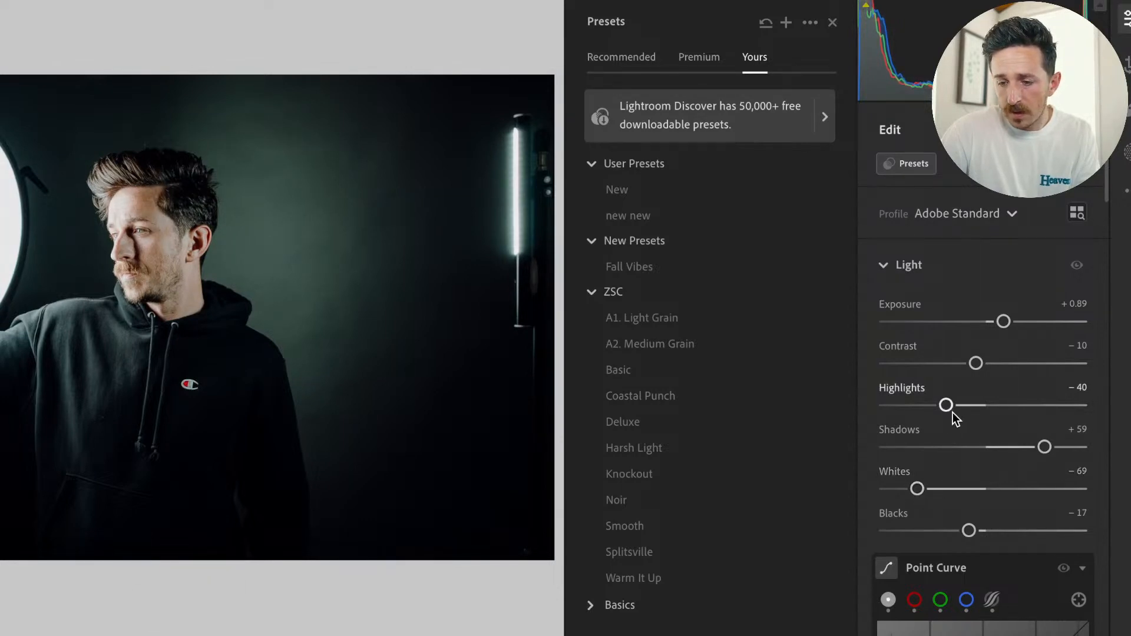
{"action": "left_click_drag", "start_coordinate": [946, 406], "coordinate": [916, 407]}
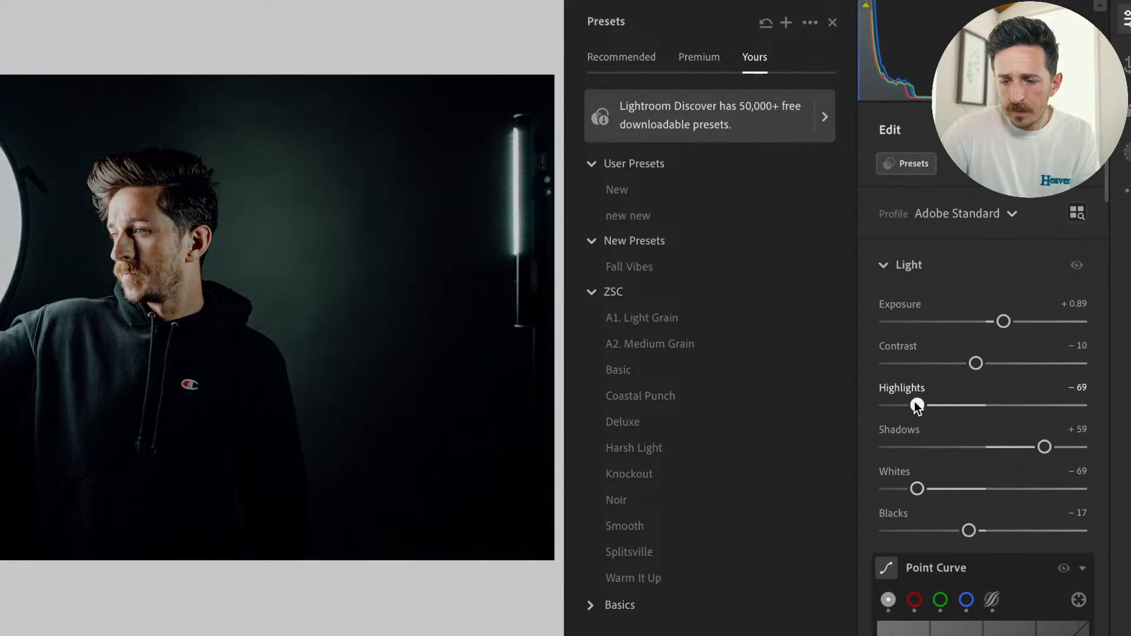
{"action": "left_click_drag", "start_coordinate": [1012, 324], "coordinate": [1018, 324]}
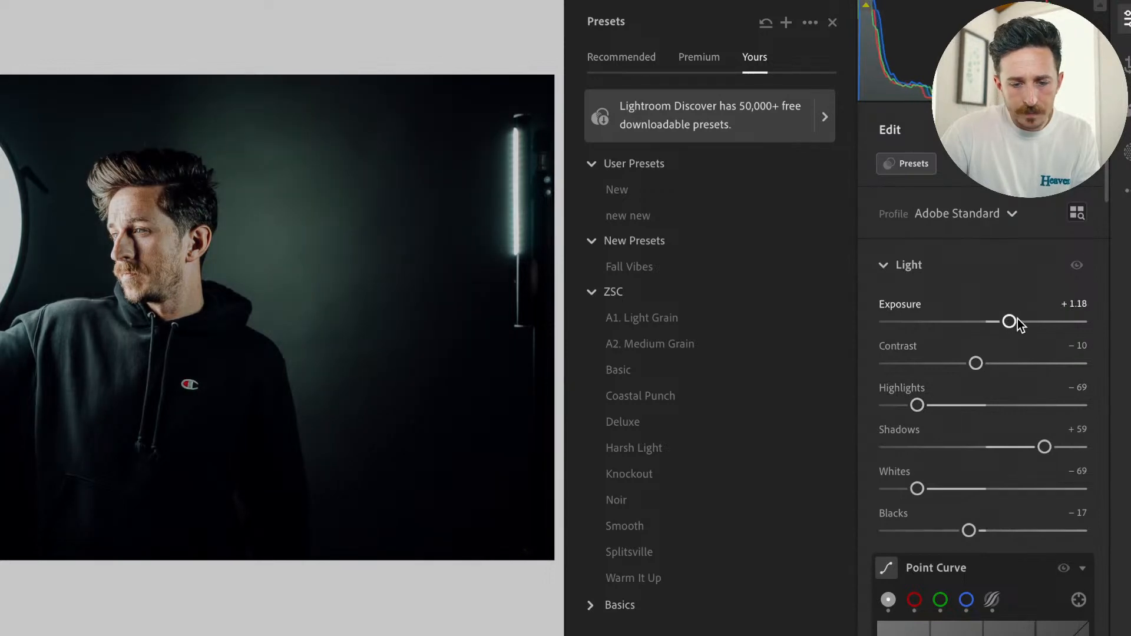
Compare the portrait with its unedited state and inspect the face and surrounding details up close.
{"action": "key", "text": "backslash"}
{"action": "left_click", "coordinate": [148, 271]}
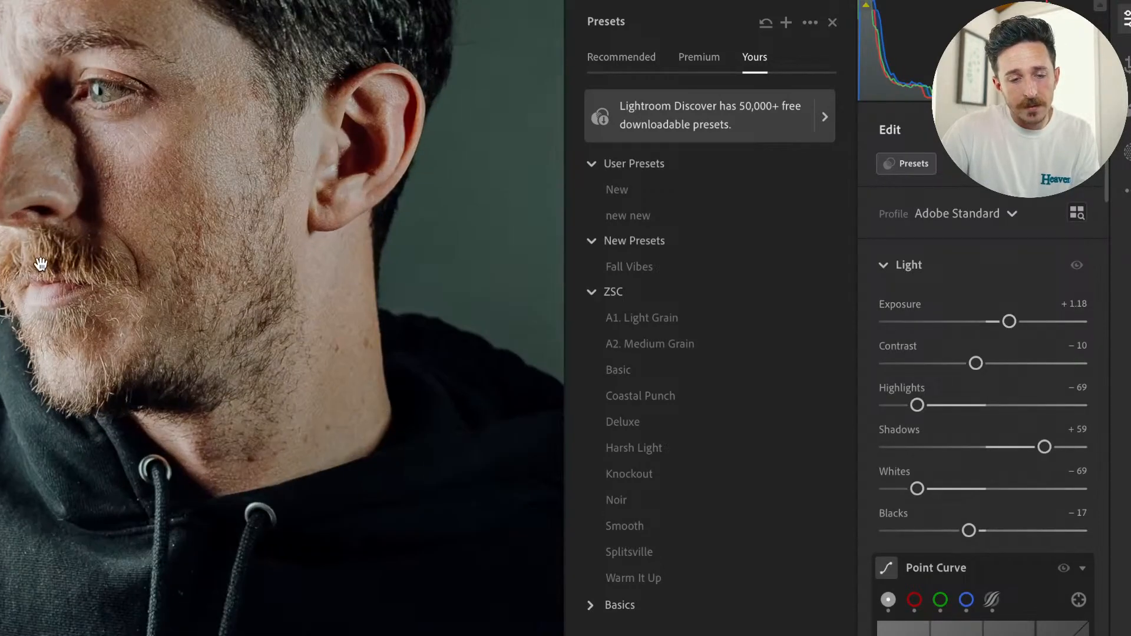
{"action": "left_click_drag", "start_coordinate": [40, 264], "coordinate": [207, 331]}
{"action": "left_click", "coordinate": [221, 334]}
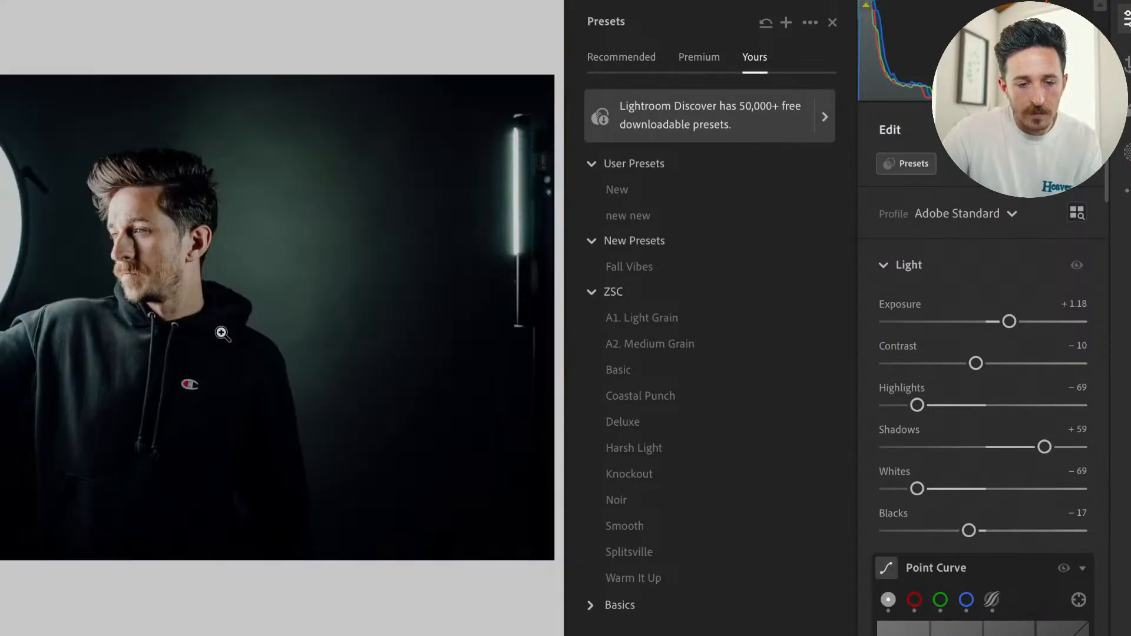
{"action": "left_click", "coordinate": [233, 252]}
{"action": "left_click_drag", "start_coordinate": [392, 278], "coordinate": [159, 336]}
{"action": "left_click", "coordinate": [153, 337]}
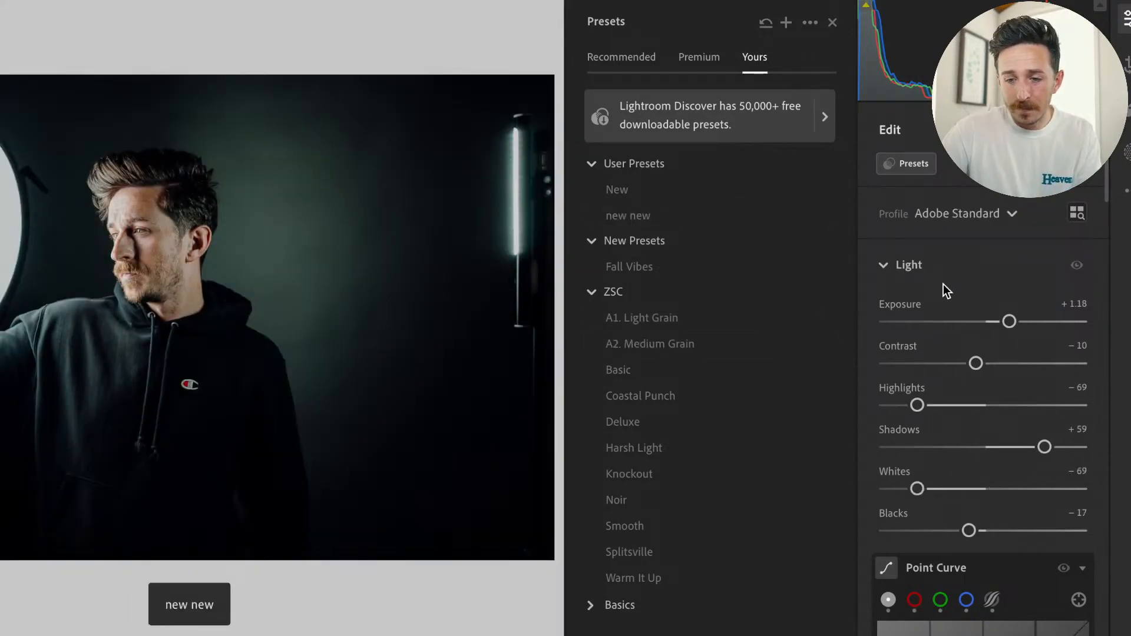
Lift the dark tones with Shadows at +69 and Blacks at -9, and set Whites to -59.
{"action": "scroll", "coordinate": [1050, 403], "scroll_direction": "down", "scroll_amount": 3}
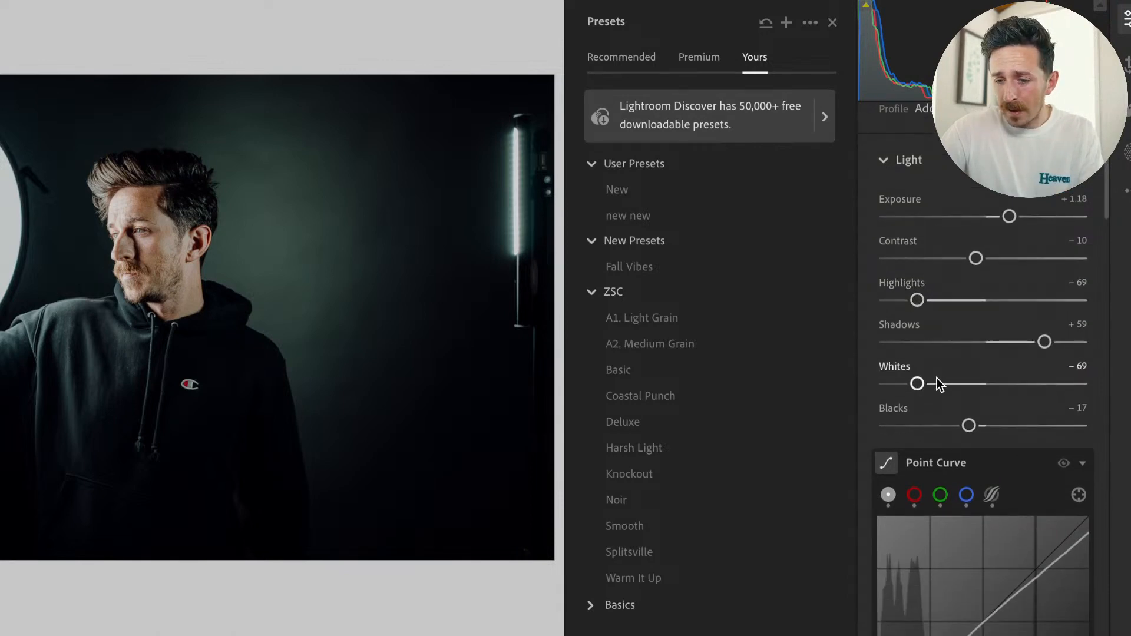
{"action": "scroll", "coordinate": [1002, 426], "scroll_direction": "down", "scroll_amount": 8}
{"action": "scroll", "coordinate": [1003, 438], "scroll_direction": "up", "scroll_amount": 10}
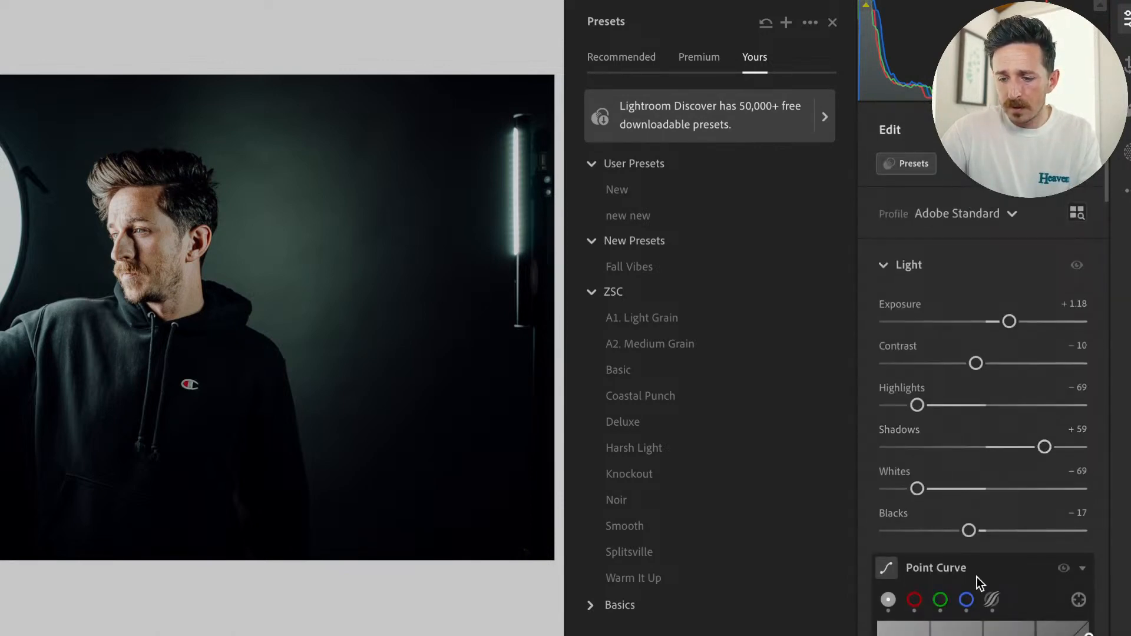
{"action": "left_click_drag", "start_coordinate": [1045, 448], "coordinate": [1054, 449]}
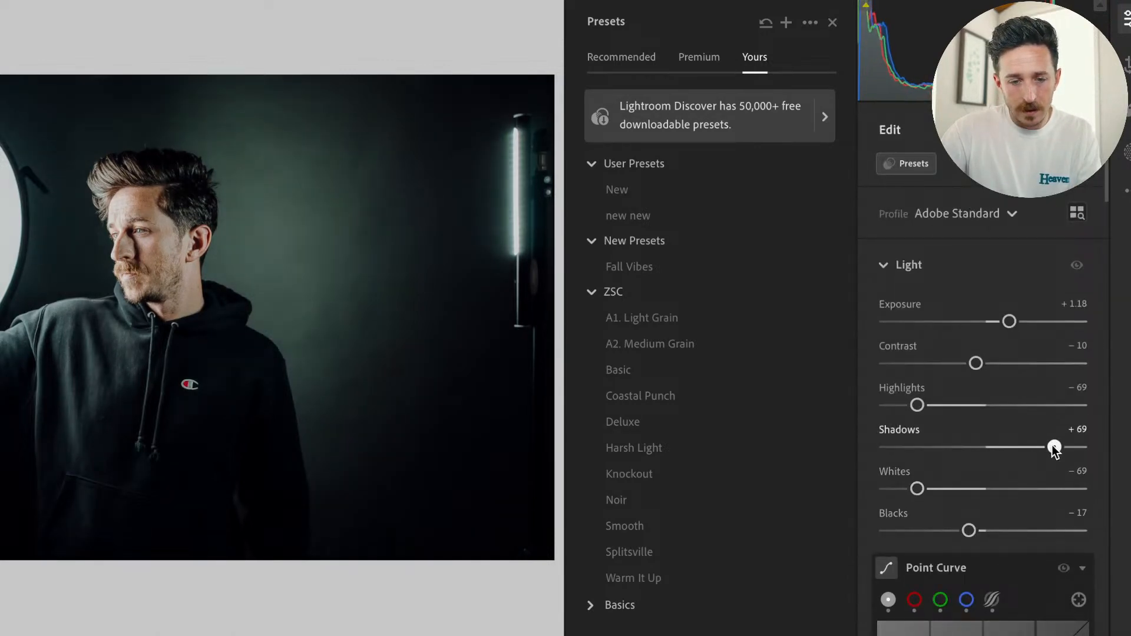
{"action": "left_click_drag", "start_coordinate": [969, 531], "coordinate": [977, 531]}
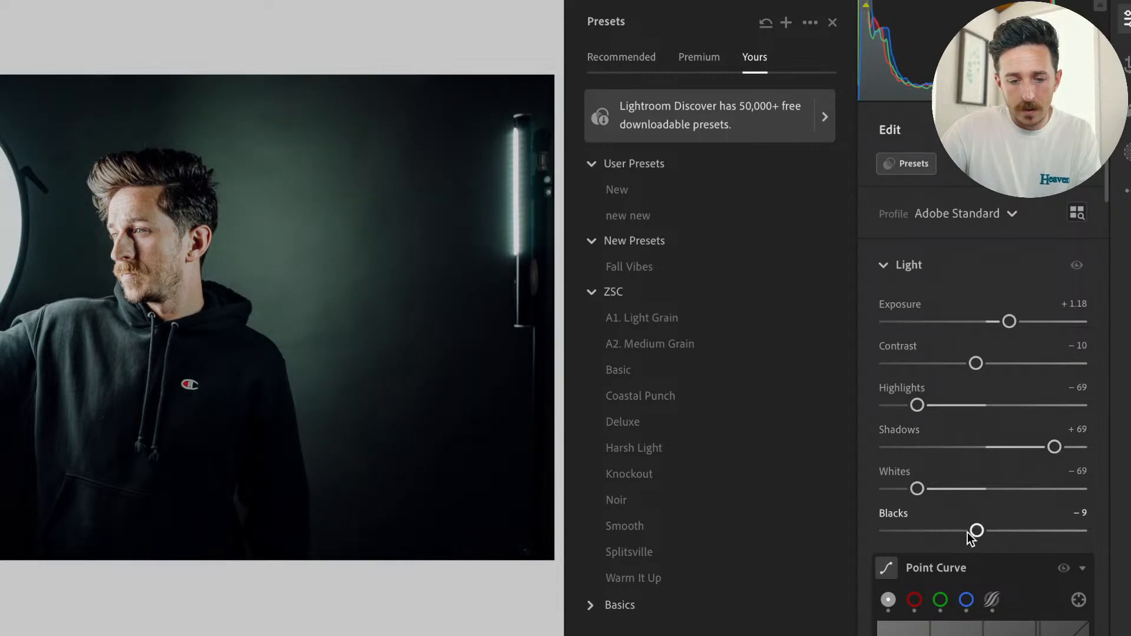
{"action": "left_click_drag", "start_coordinate": [917, 489], "coordinate": [928, 488]}
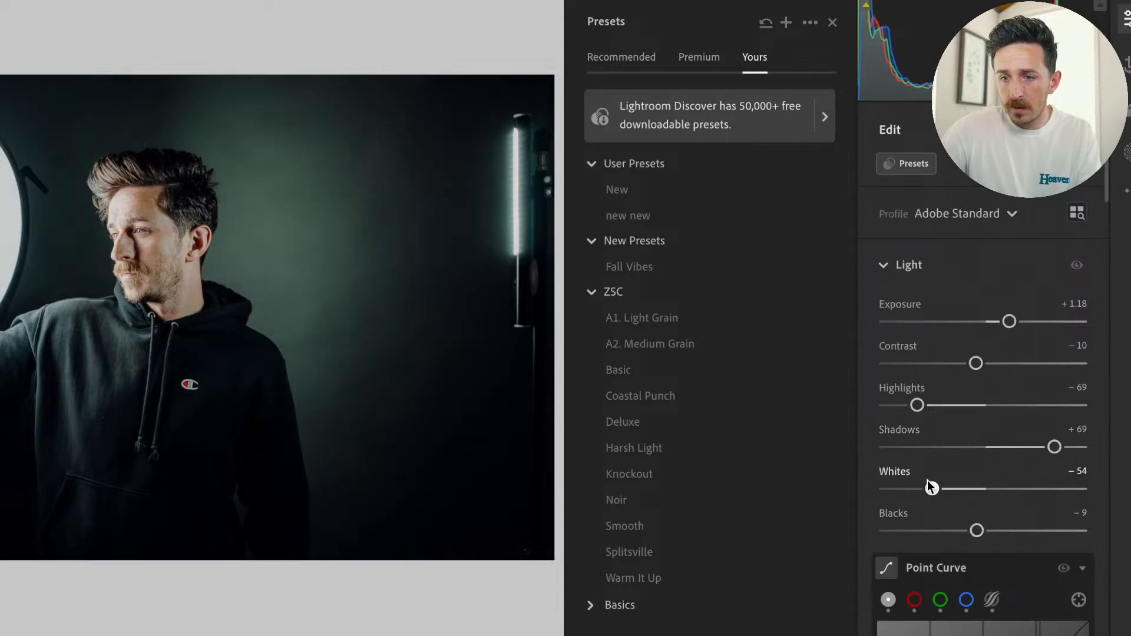
{"action": "key", "text": "alt"}
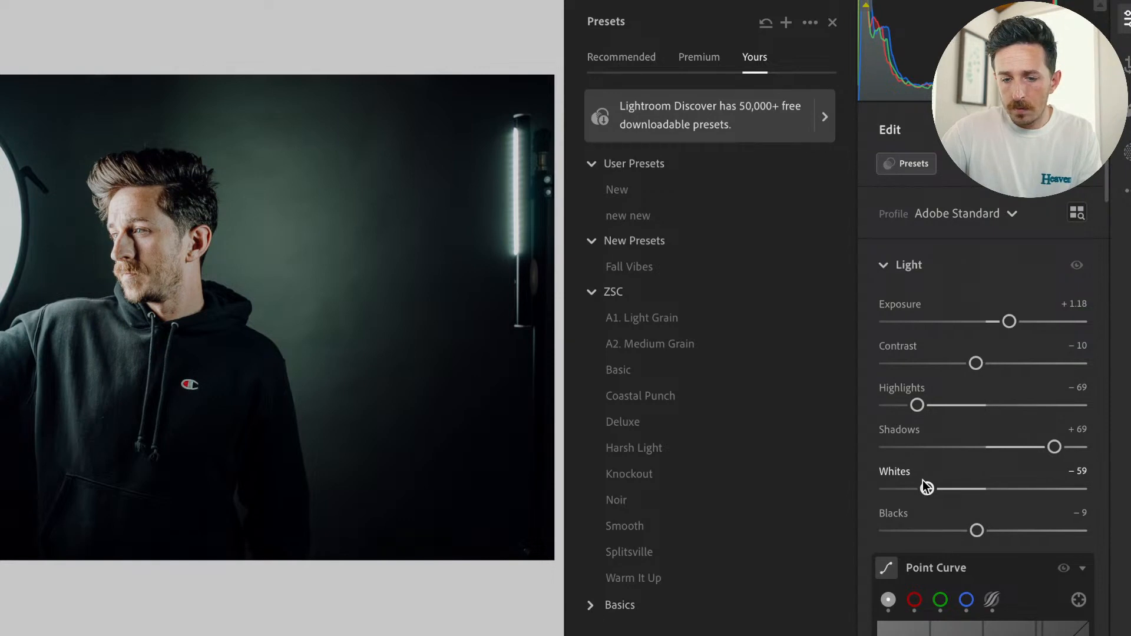
Crop the photo to a vertical 5 x 4 ratio, framing the man with the round light beside him.
{"action": "key", "text": "c"}
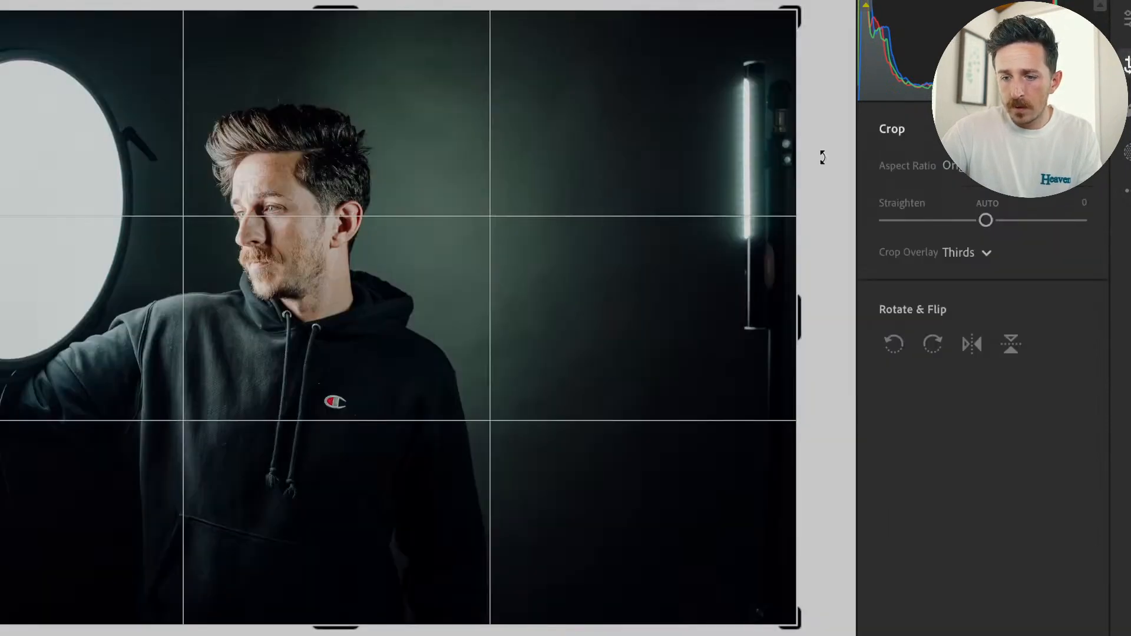
{"action": "left_click", "coordinate": [954, 165]}
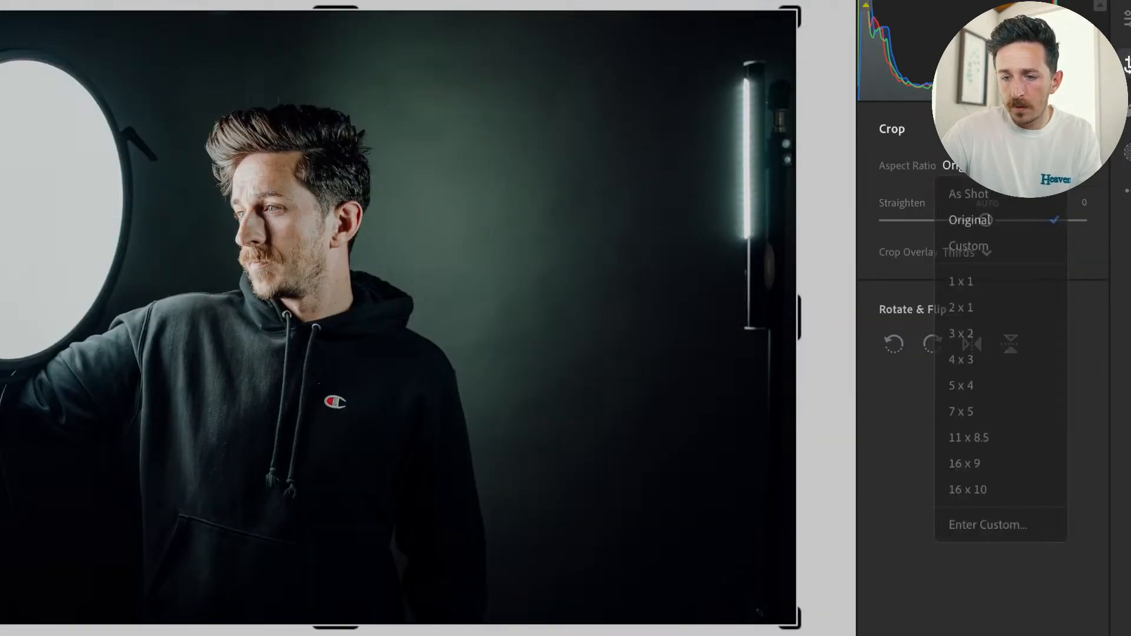
{"action": "left_click", "coordinate": [966, 389]}
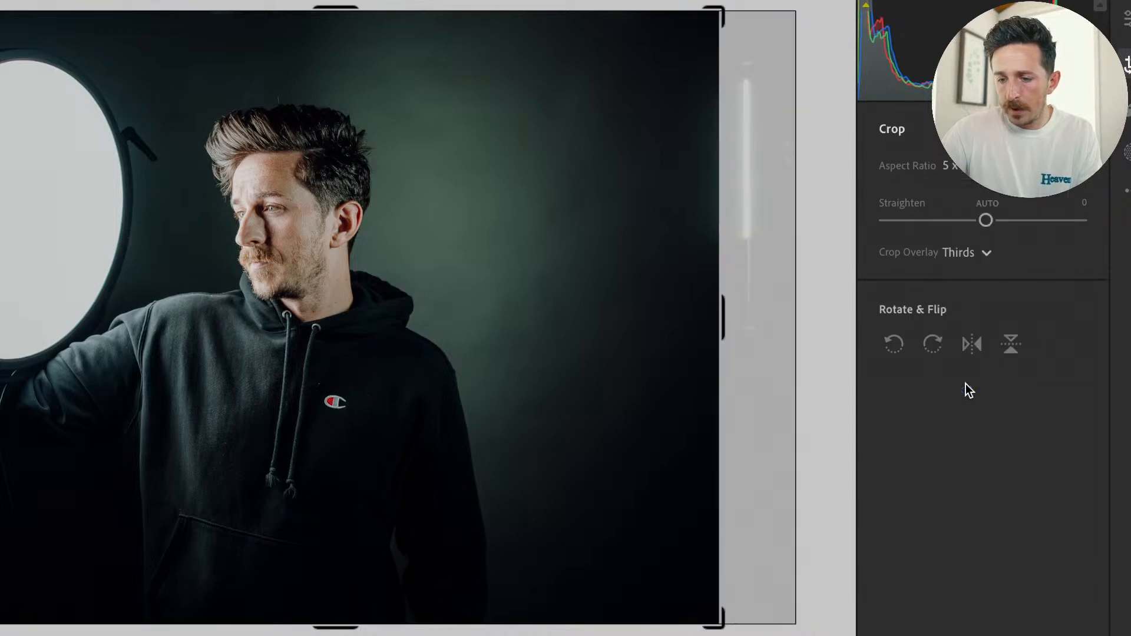
{"action": "left_click", "coordinate": [950, 166]}
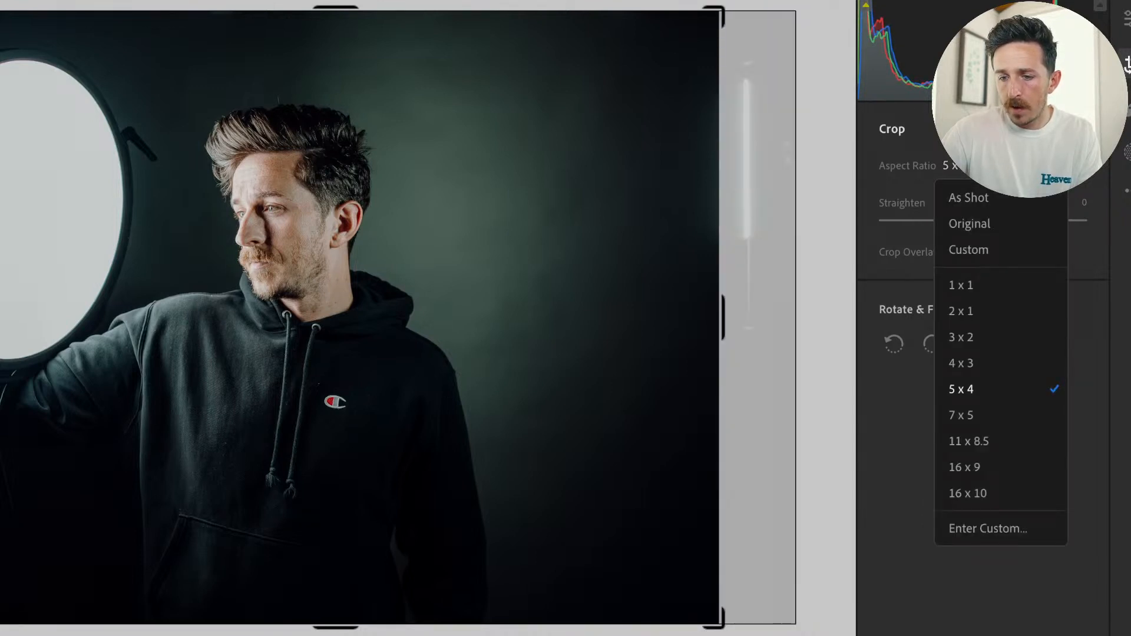
{"action": "key", "text": "x"}
{"action": "left_click_drag", "start_coordinate": [225, 348], "coordinate": [323, 359]}
{"action": "key", "text": "Return"}
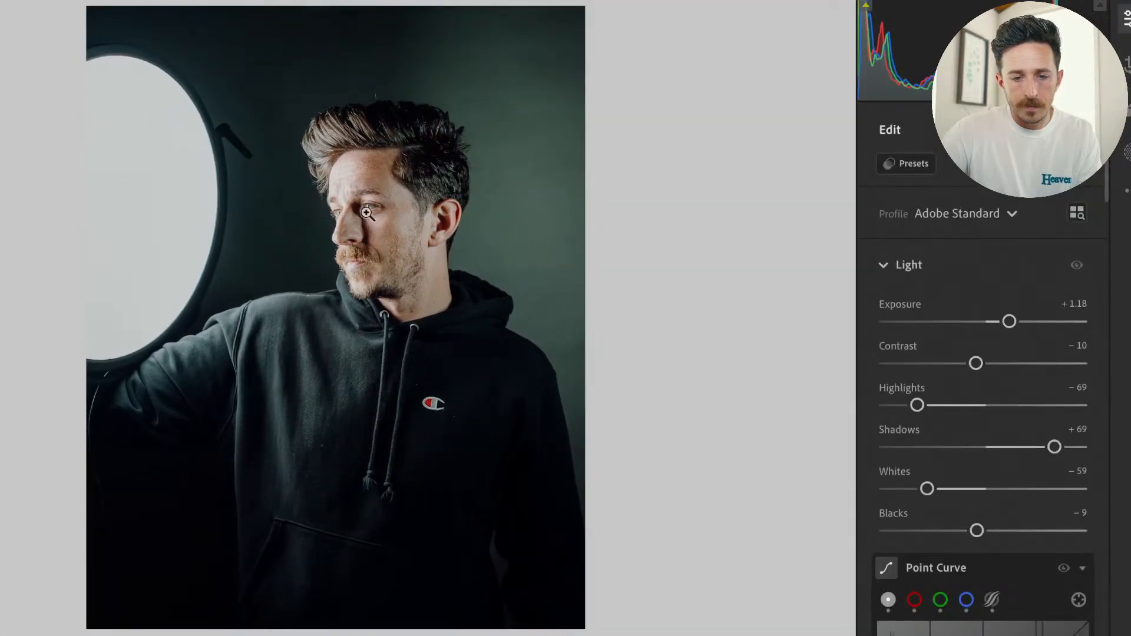
Try a black background around the photo, then set the background color to Dark Gray (Default).
{"action": "right_click", "coordinate": [762, 433]}
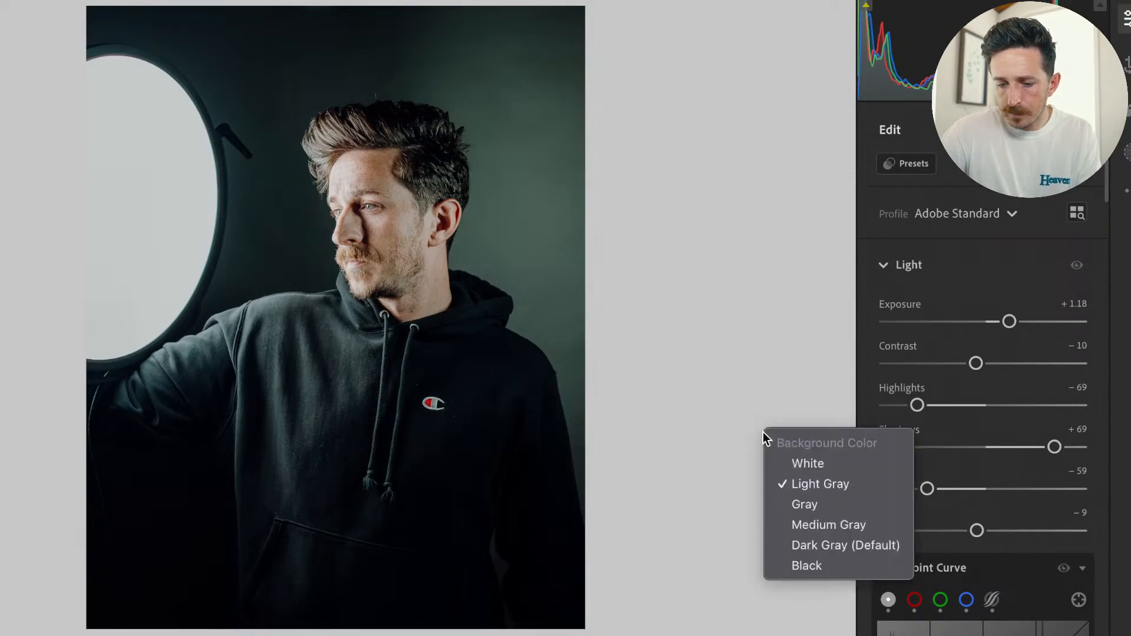
{"action": "left_click", "coordinate": [814, 564]}
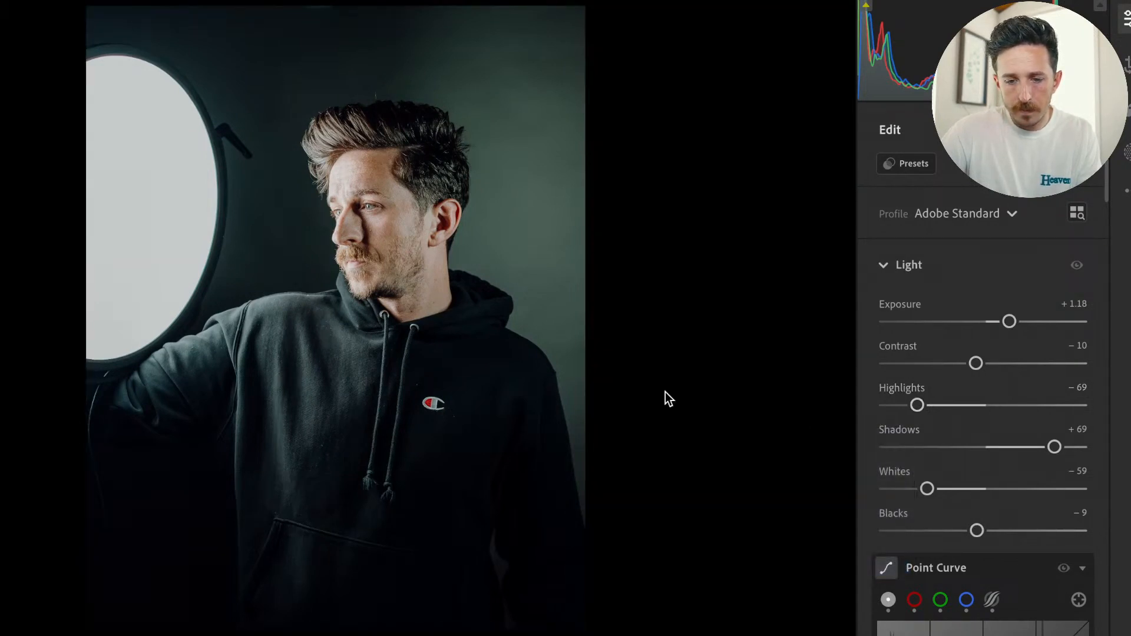
{"action": "right_click", "coordinate": [667, 392]}
{"action": "left_click", "coordinate": [764, 504]}
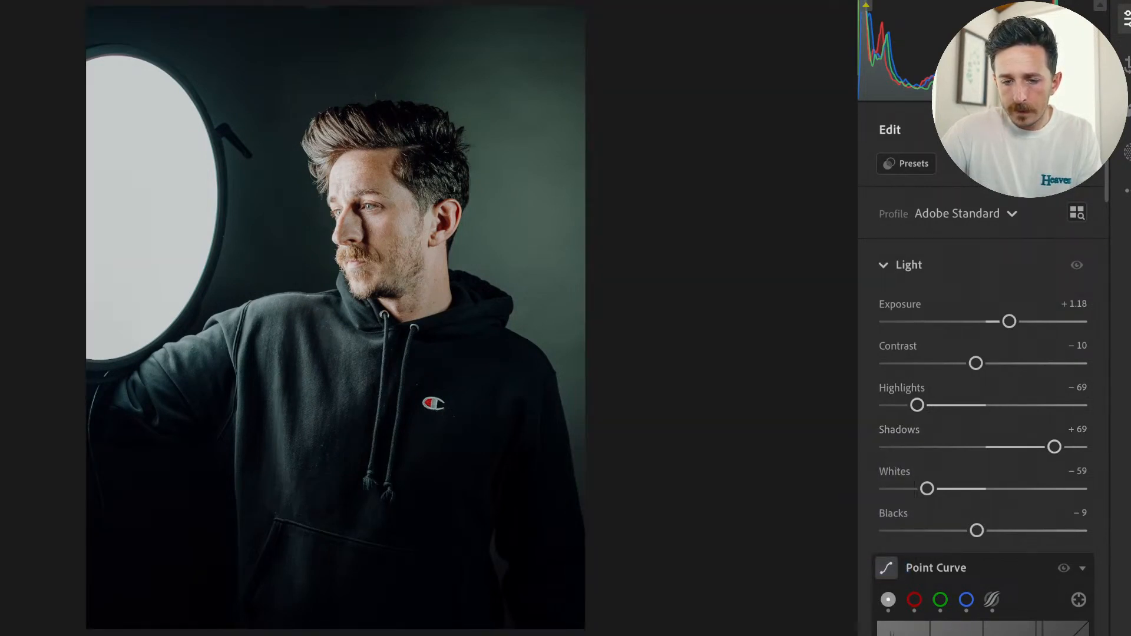
Set the sharpening Masking to 85 while previewing the mask, and raise the Sharpening amount of the cropped portrait.
{"action": "scroll", "coordinate": [1037, 547], "scroll_direction": "down", "scroll_amount": 15}
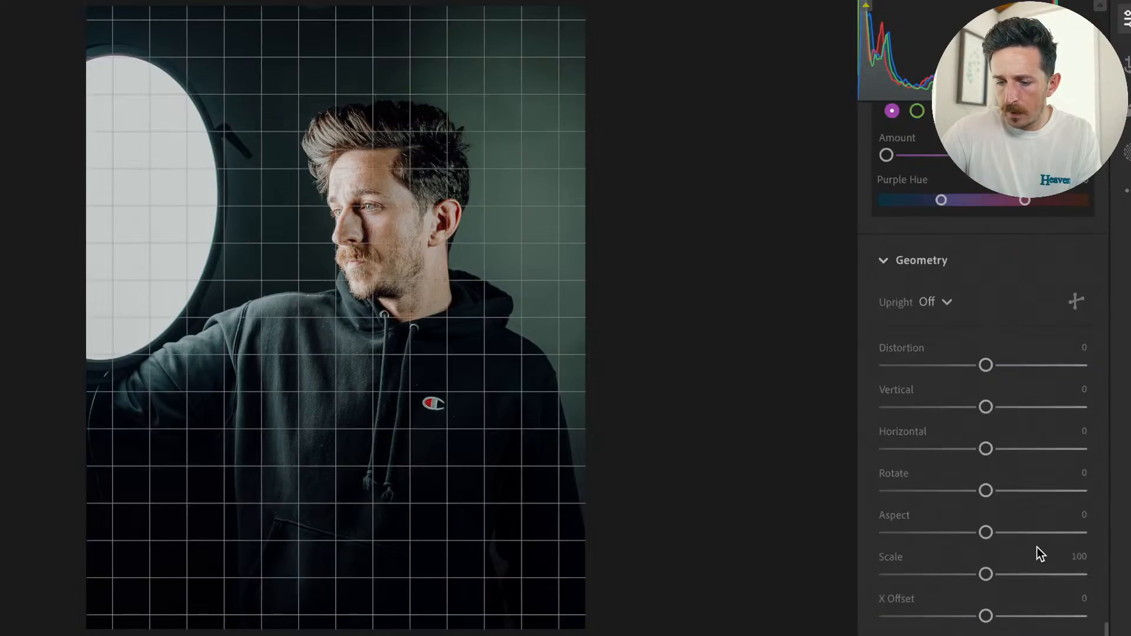
{"action": "scroll", "coordinate": [1037, 547], "scroll_direction": "up", "scroll_amount": 8}
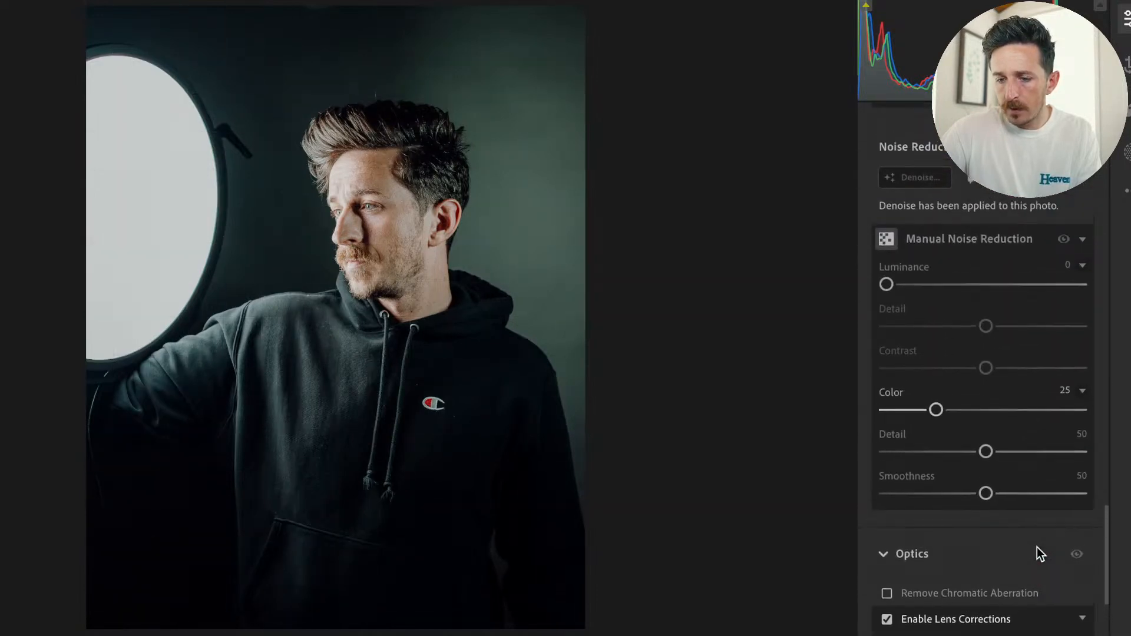
{"action": "scroll", "coordinate": [980, 253], "scroll_direction": "up", "scroll_amount": 4}
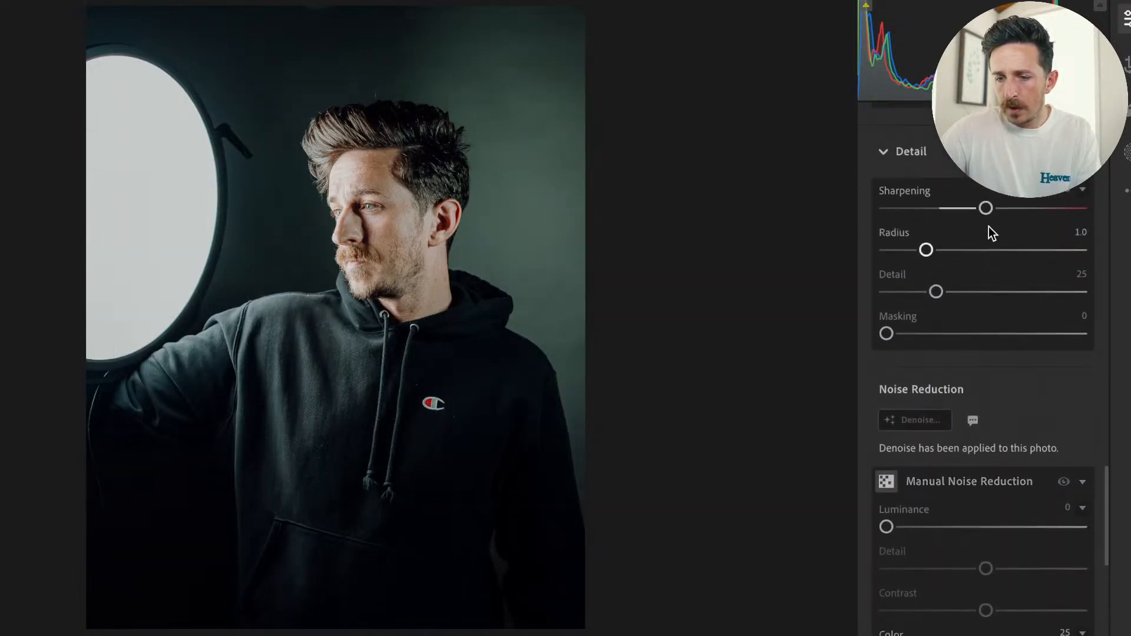
{"action": "key", "text": "alt"}
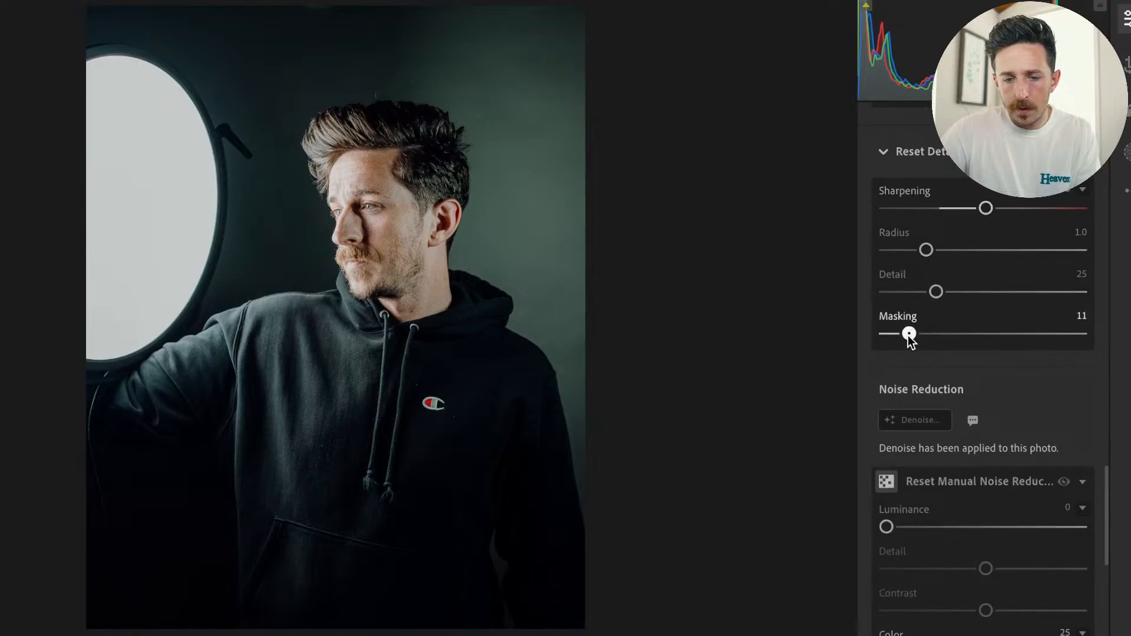
{"action": "left_click_drag", "start_coordinate": [909, 335], "coordinate": [1052, 345]}
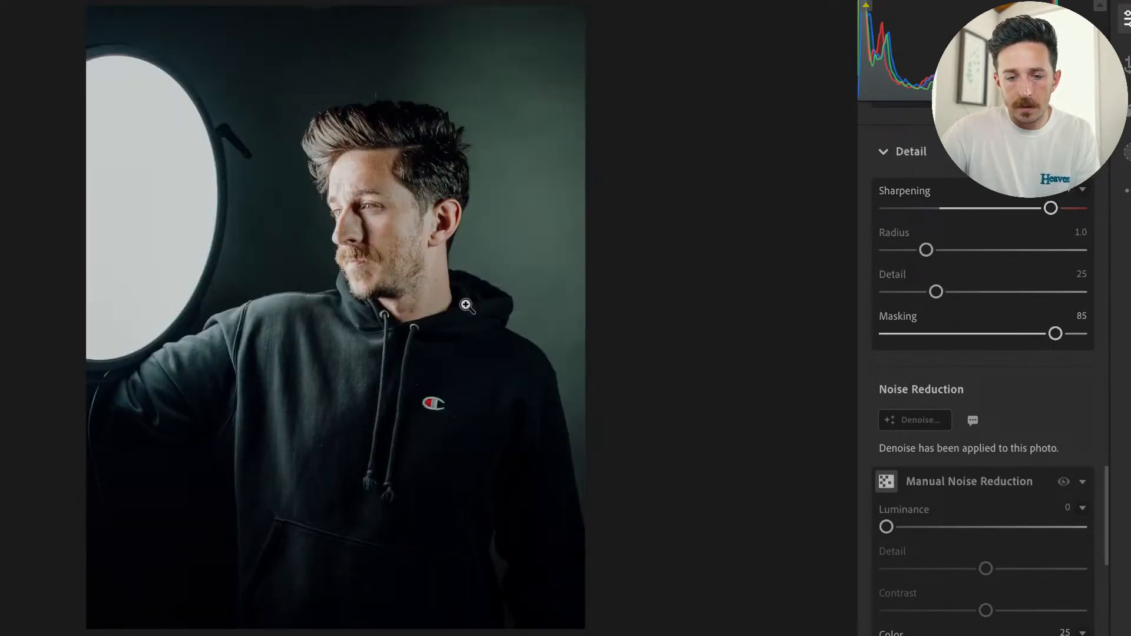
Try the sharpening Masking at 0 and inspect the hair and skin around the man's ear up close.
{"action": "left_click_drag", "start_coordinate": [1060, 340], "coordinate": [760, 346]}
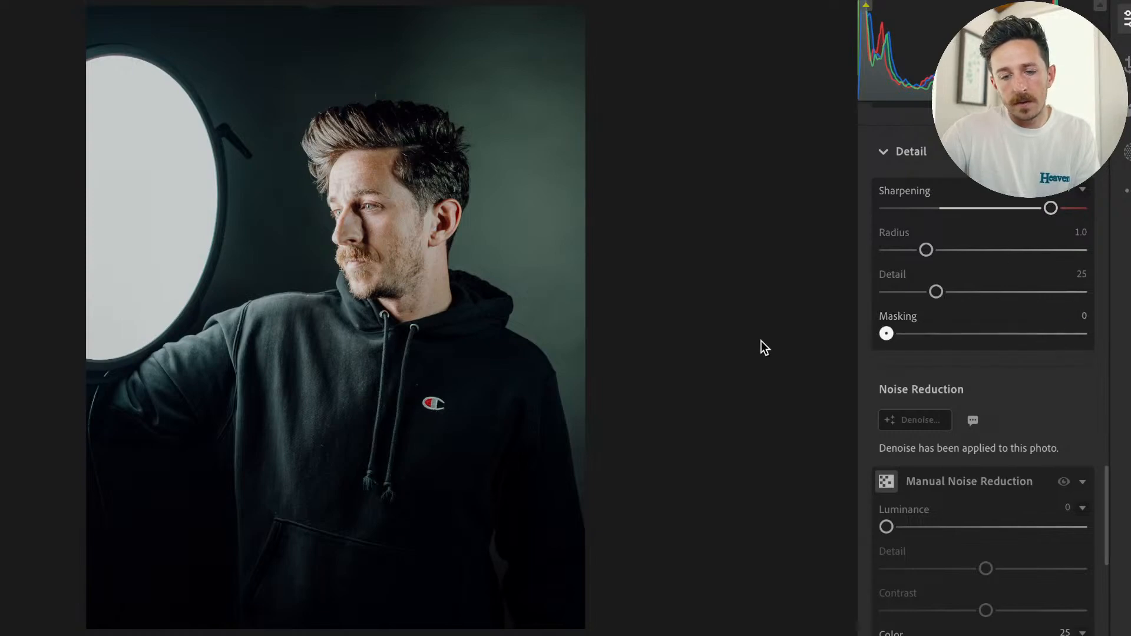
{"action": "left_click", "coordinate": [434, 190]}
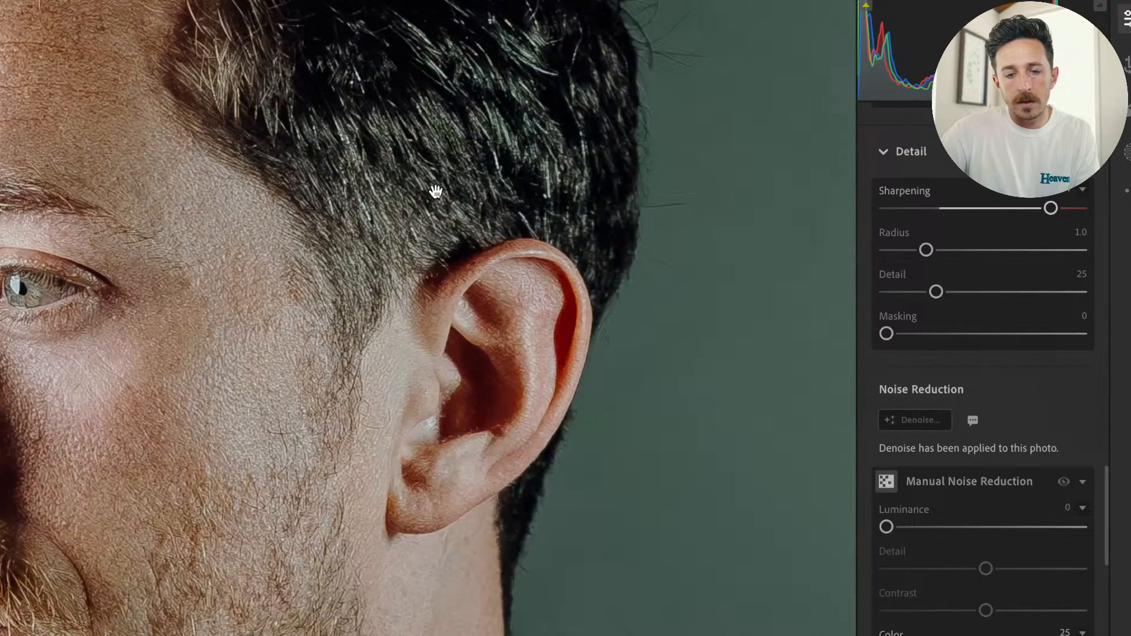
{"action": "scroll", "coordinate": [435, 191], "scroll_direction": "up", "scroll_amount": 1}
{"action": "scroll", "coordinate": [436, 192], "scroll_direction": "down", "scroll_amount": 3}
{"action": "left_click", "coordinate": [436, 191]}
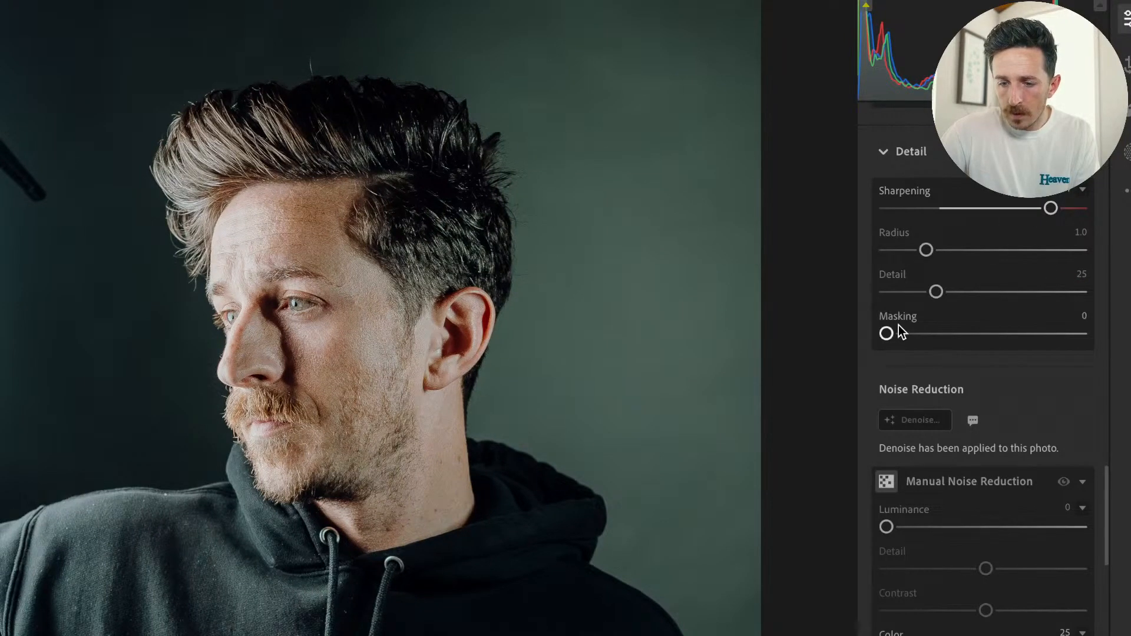
Set the sharpening Masking to 97 and compare the face with Sharpening at zero and at its maximum.
{"action": "left_click_drag", "start_coordinate": [887, 334], "coordinate": [1083, 337]}
{"action": "key", "text": "alt"}
{"action": "left_click_drag", "start_coordinate": [1051, 209], "coordinate": [723, 221]}
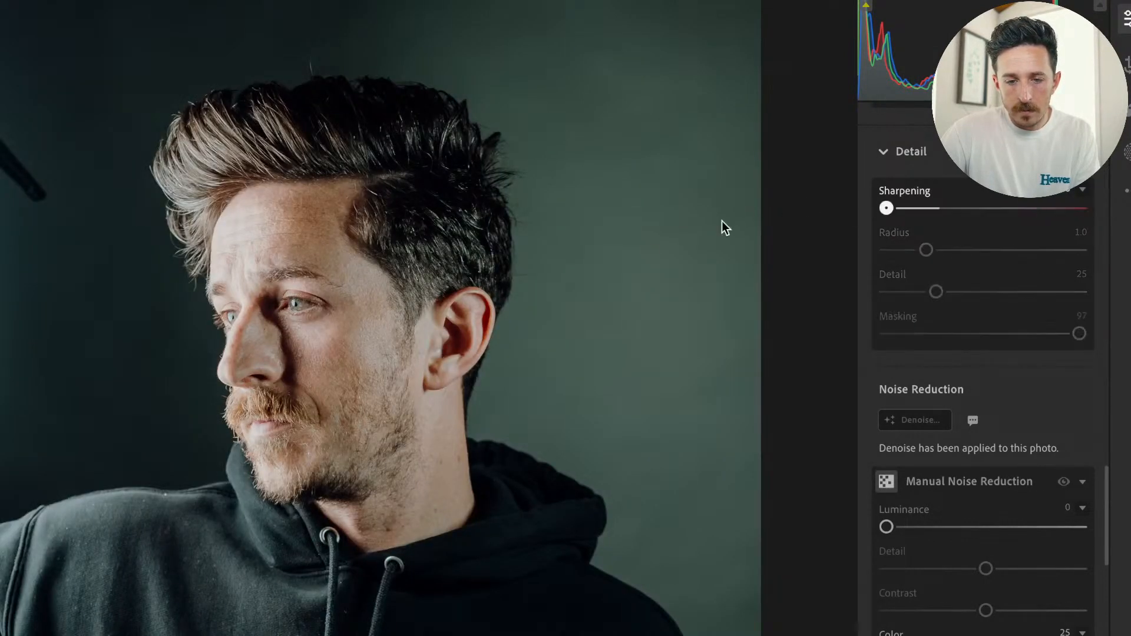
{"action": "left_click_drag", "start_coordinate": [648, 243], "coordinate": [1033, 216]}
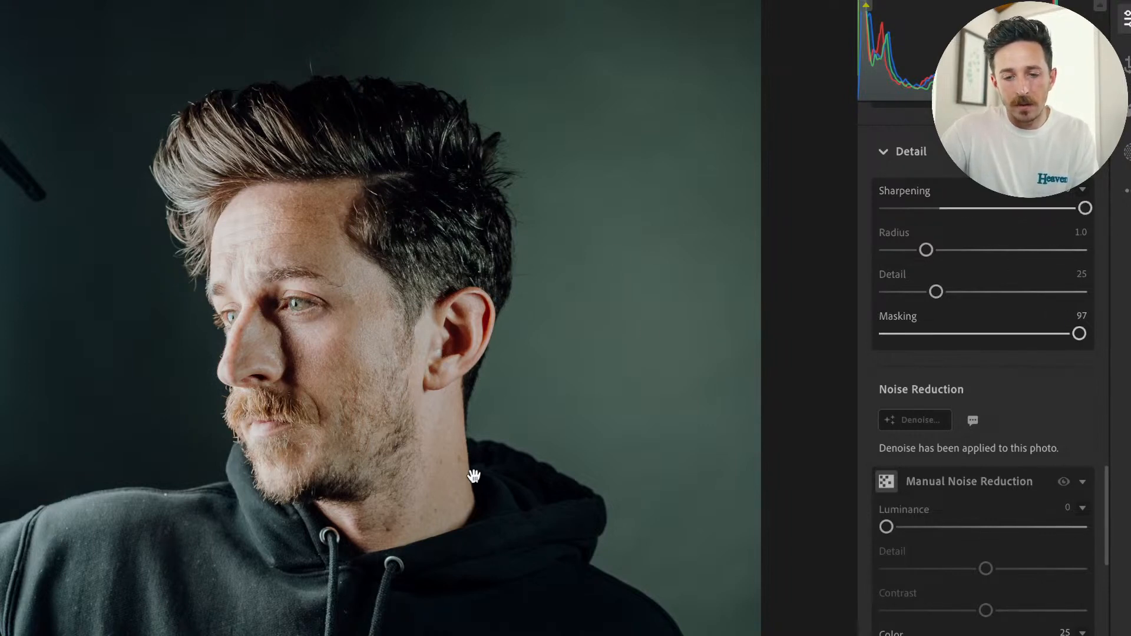
Reset the sharpening Masking to 0 and examine the skin and beard texture close up at maximum Sharpening.
{"action": "double_click", "coordinate": [1080, 333]}
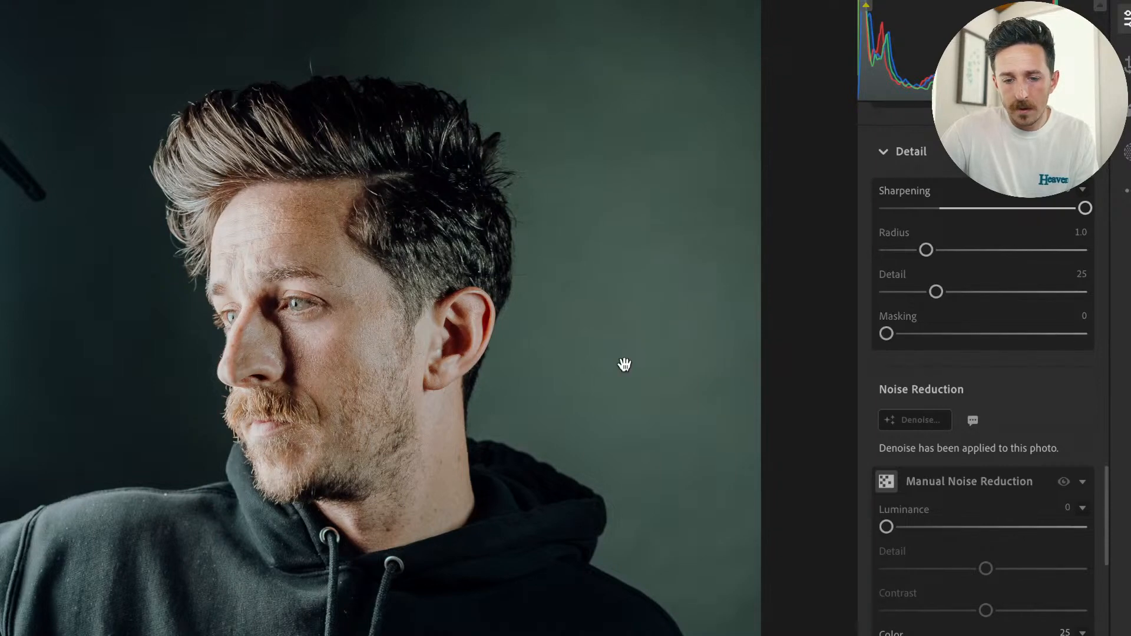
{"action": "left_click", "coordinate": [348, 379]}
{"action": "left_click", "coordinate": [395, 249]}
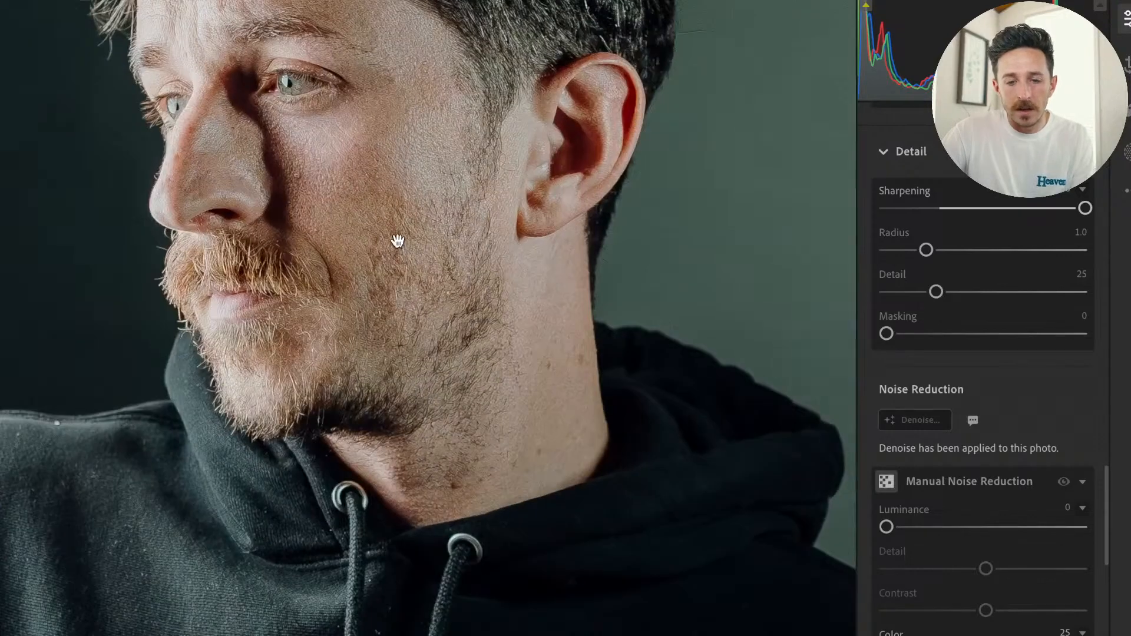
{"action": "left_click_drag", "start_coordinate": [397, 245], "coordinate": [357, 371]}
{"action": "scroll", "coordinate": [357, 372], "scroll_direction": "up", "scroll_amount": 3}
{"action": "scroll", "coordinate": [357, 371], "scroll_direction": "up", "scroll_amount": 3}
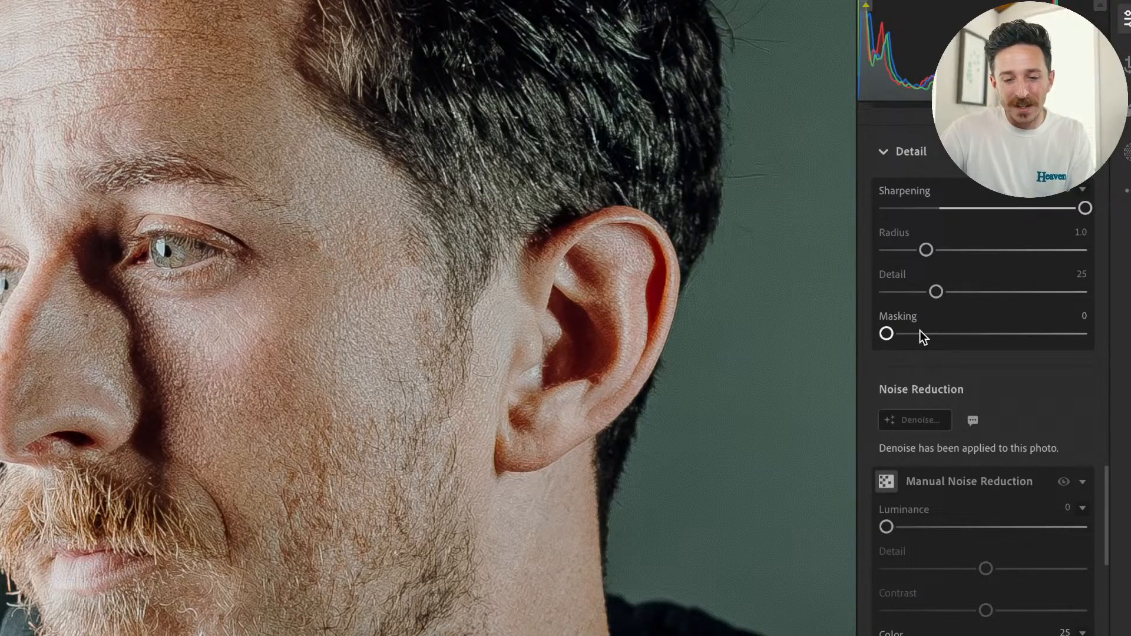
Set the sharpening Masking to 97, compare the skin with and without it, and reduce the Sharpening amount somewhat.
{"action": "left_click_drag", "start_coordinate": [920, 333], "coordinate": [1079, 334]}
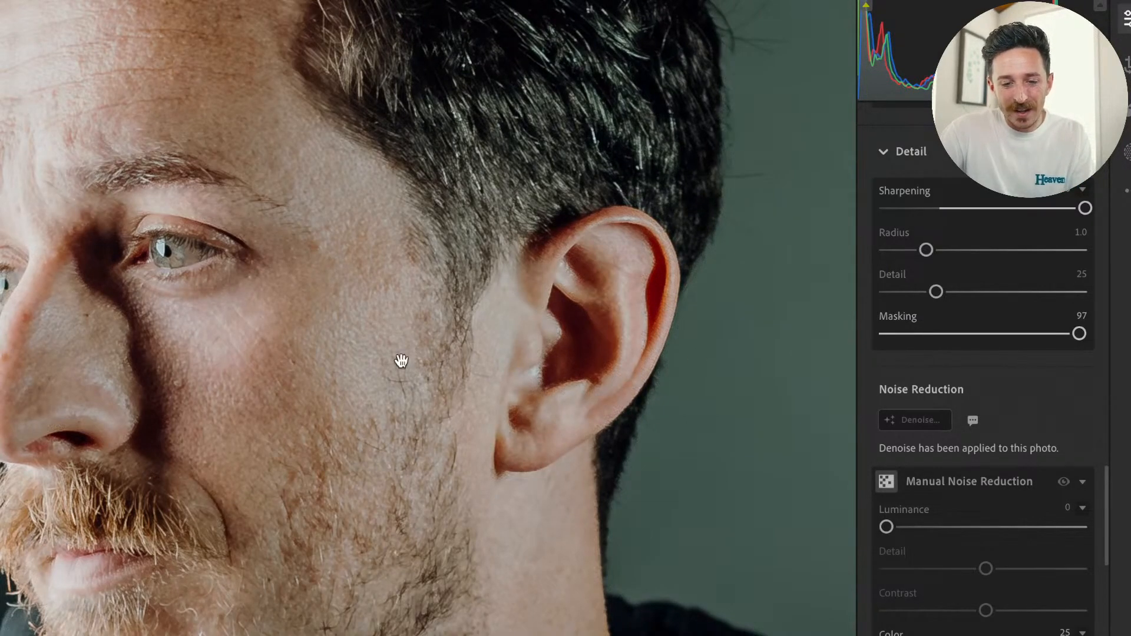
{"action": "key", "text": "ctrl+z"}
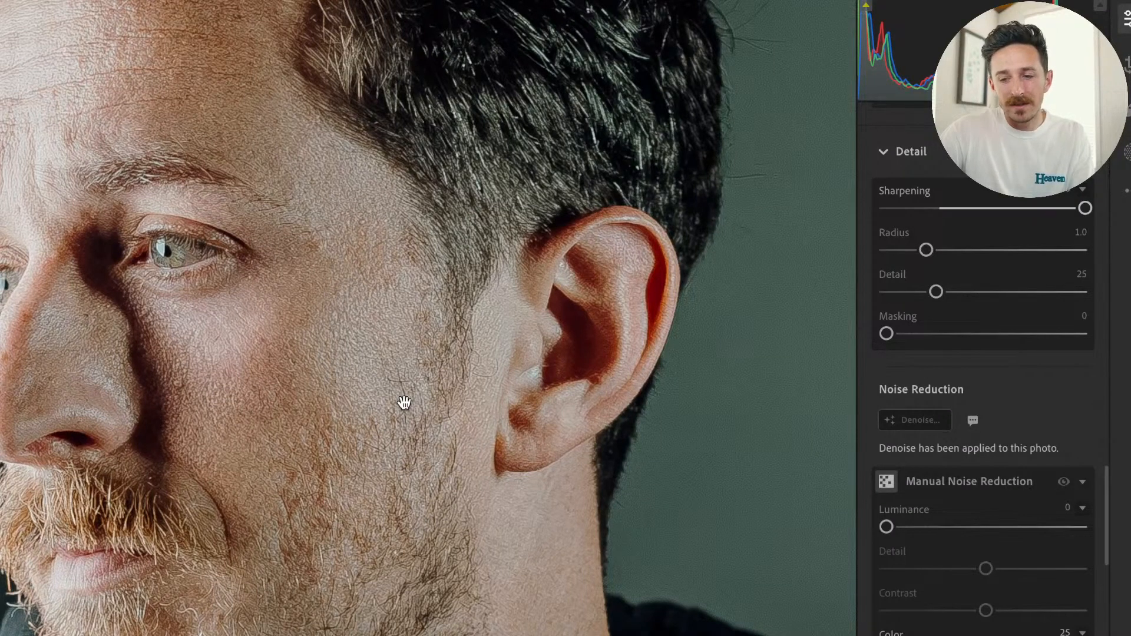
{"action": "key", "text": "ctrl+y"}
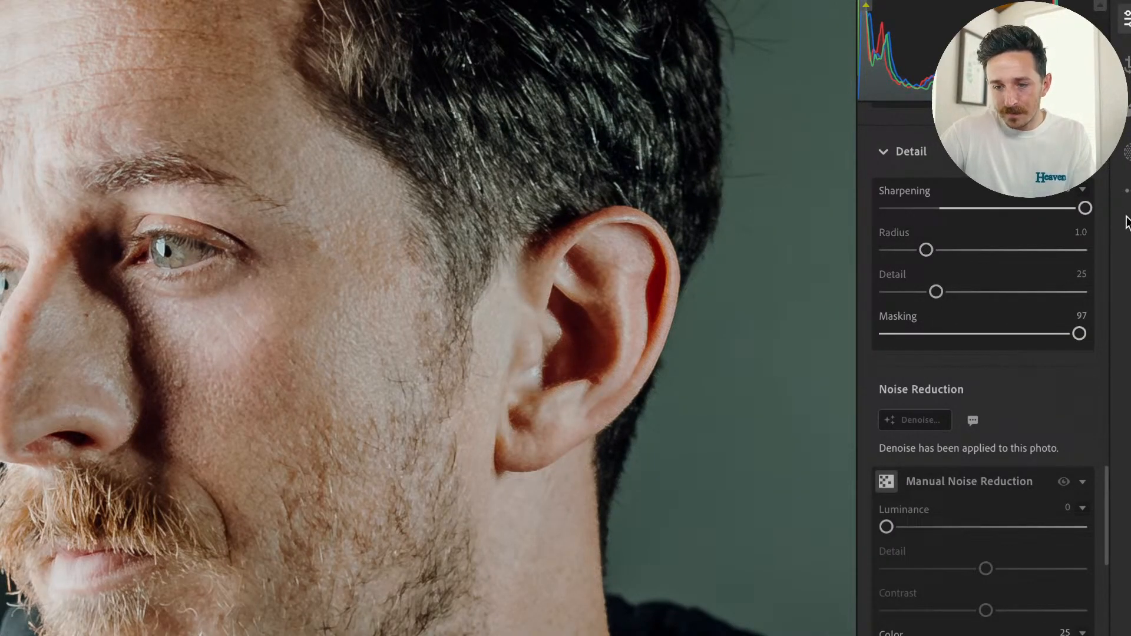
{"action": "left_click_drag", "start_coordinate": [1088, 210], "coordinate": [1037, 211]}
{"action": "left_click", "coordinate": [619, 383]}
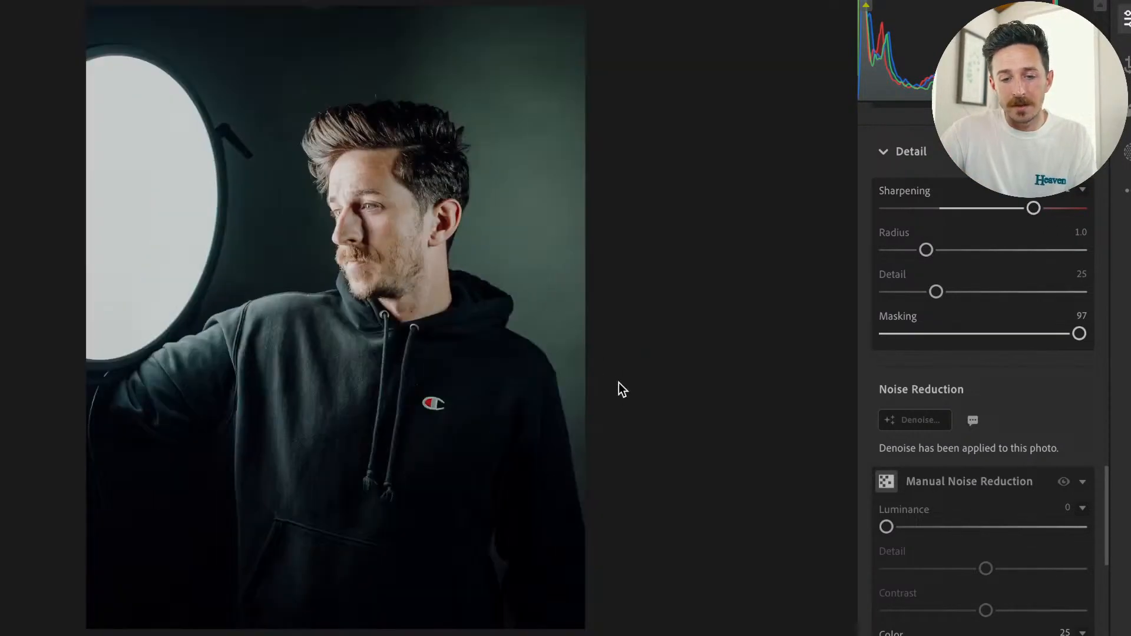
Compare the whole edited portrait with its original and review the noise reduction, optics and light settings.
{"action": "key", "text": "backslash"}
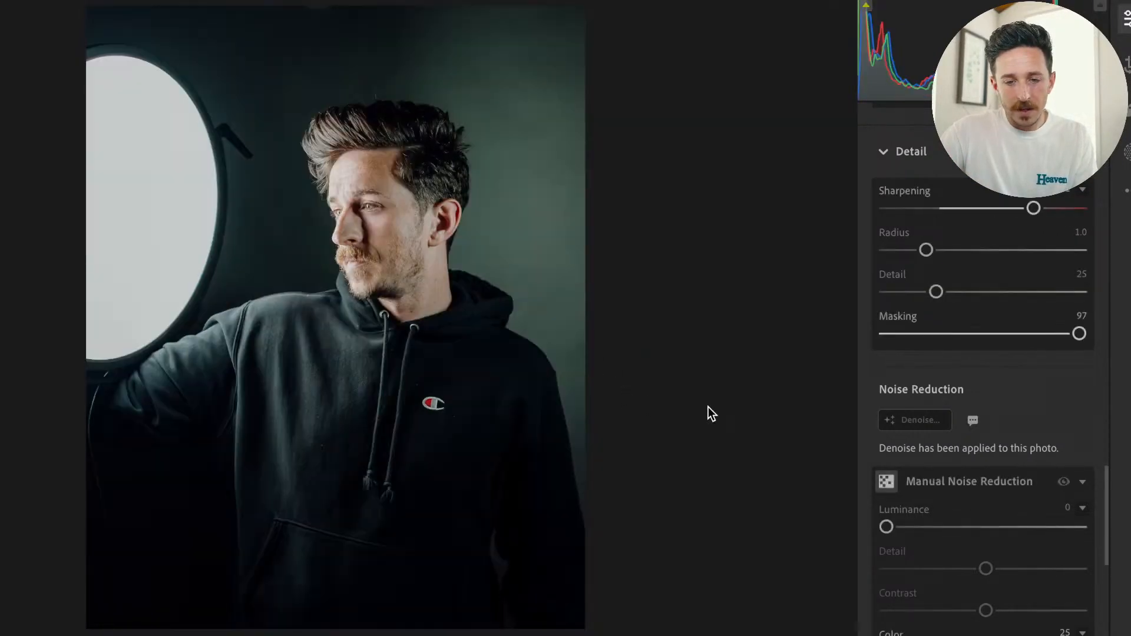
{"action": "key", "text": "backslash"}
{"action": "key", "text": "backslash"}
{"action": "scroll", "coordinate": [1031, 585], "scroll_direction": "down", "scroll_amount": 10}
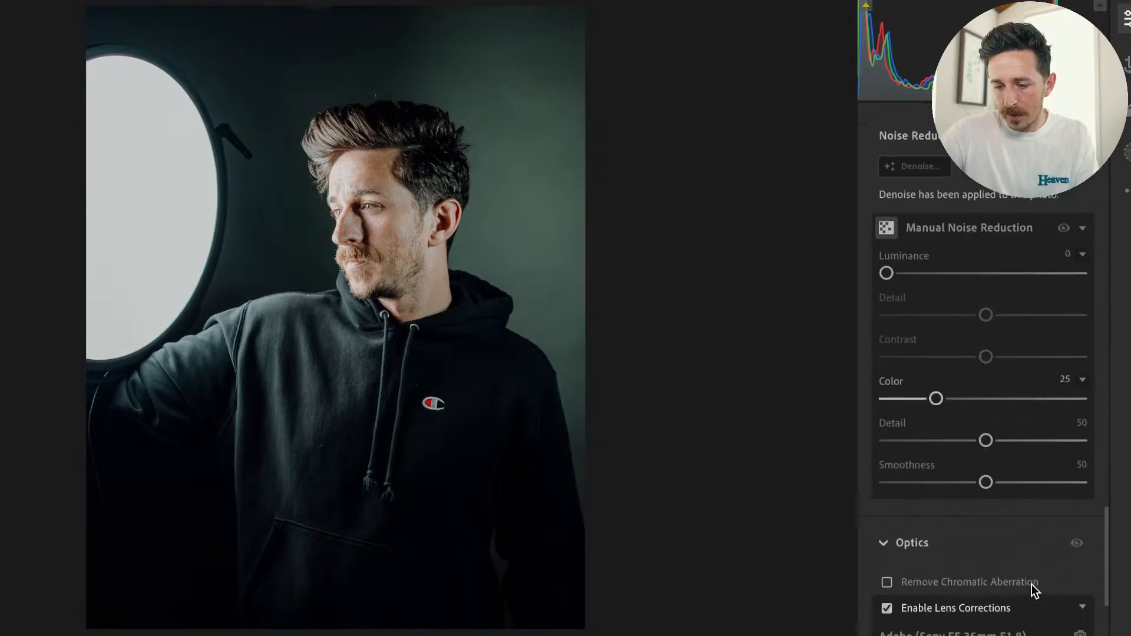
{"action": "scroll", "coordinate": [1031, 585], "scroll_direction": "up", "scroll_amount": 15}
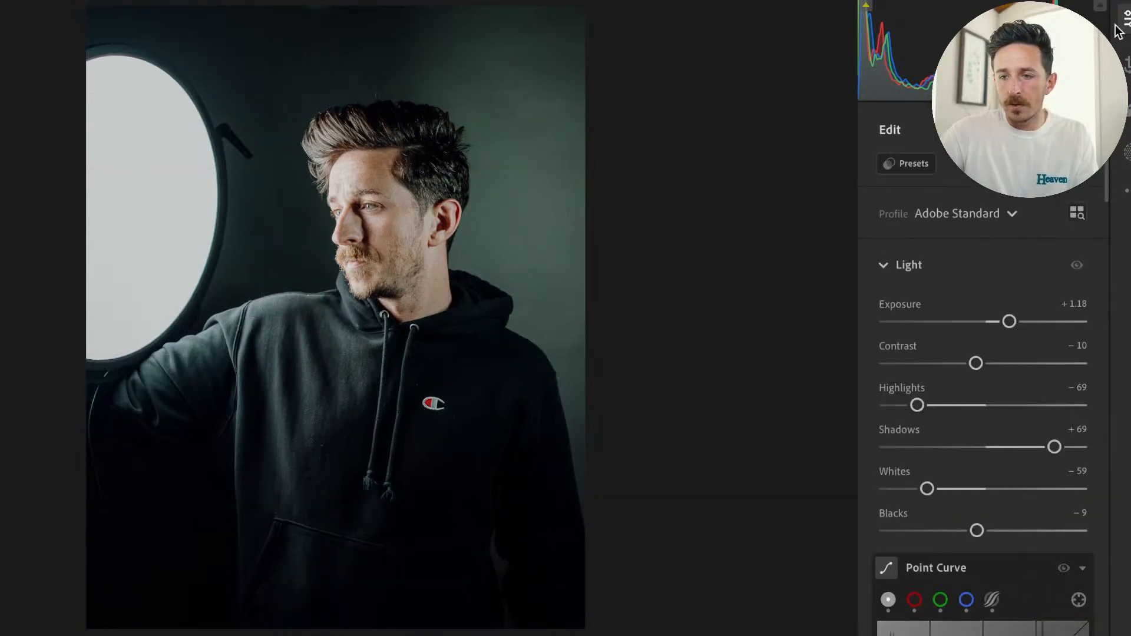
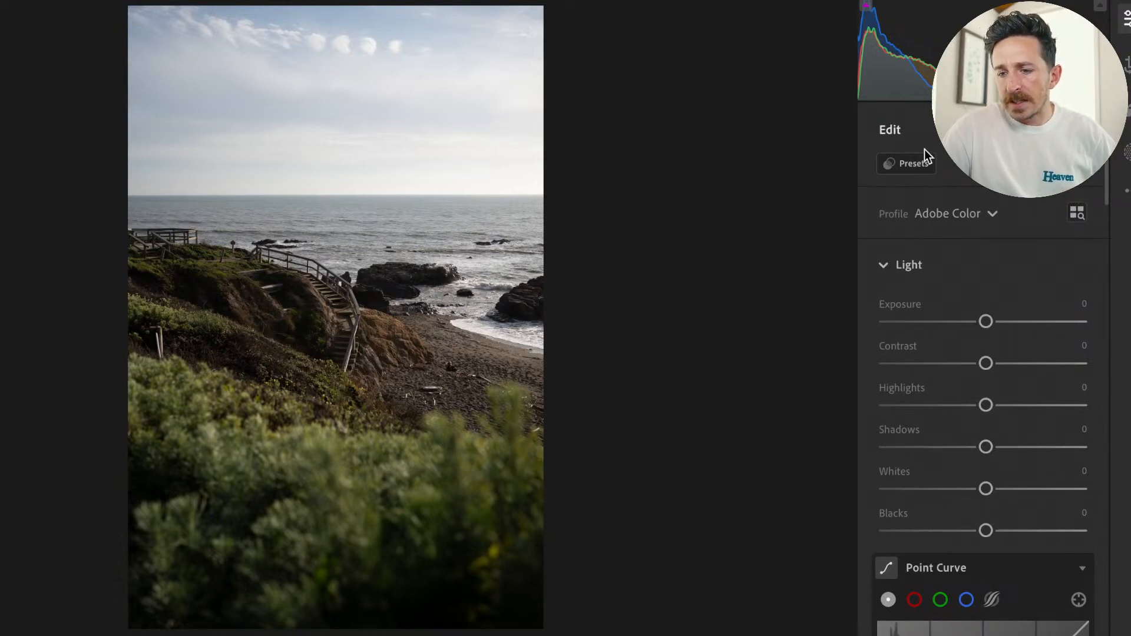
Try automatic straightening on the coastal photo's crop and level the horizon by hand with Straighten at +0.07.
{"action": "key", "text": "c"}
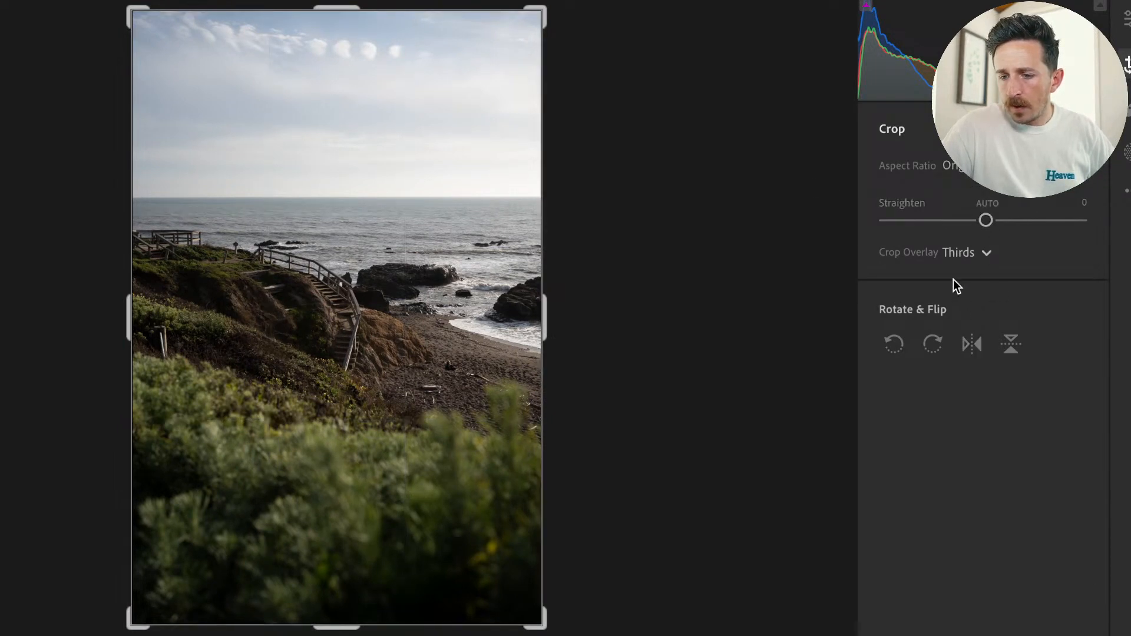
{"action": "left_click", "coordinate": [988, 204]}
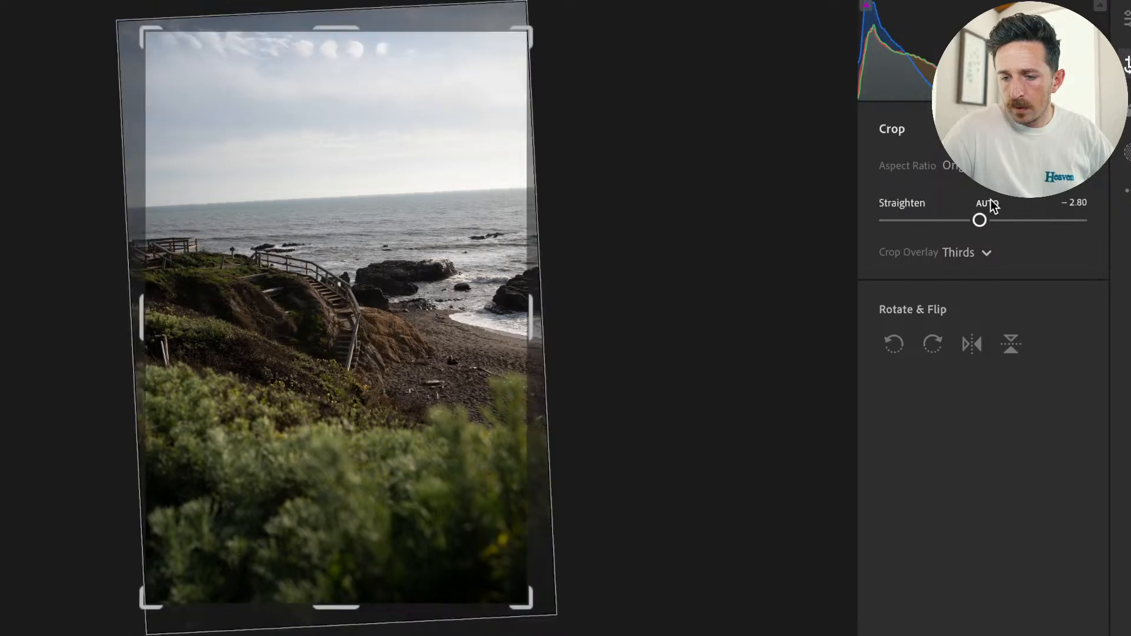
{"action": "left_click_drag", "start_coordinate": [717, 263], "coordinate": [720, 297]}
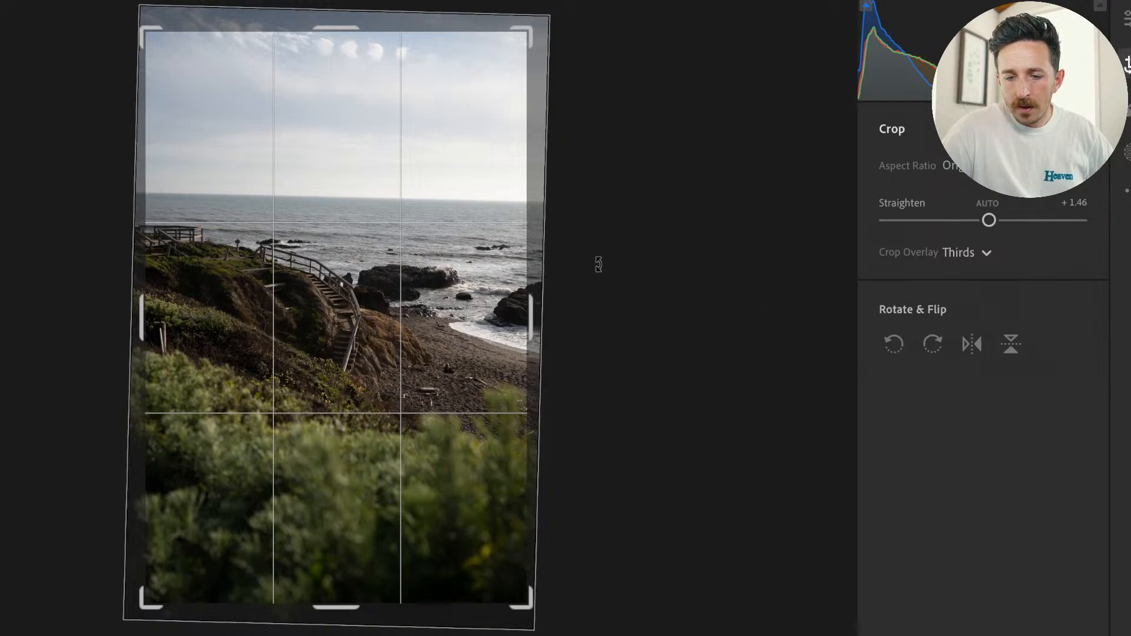
{"action": "left_click_drag", "start_coordinate": [523, 597], "coordinate": [573, 626]}
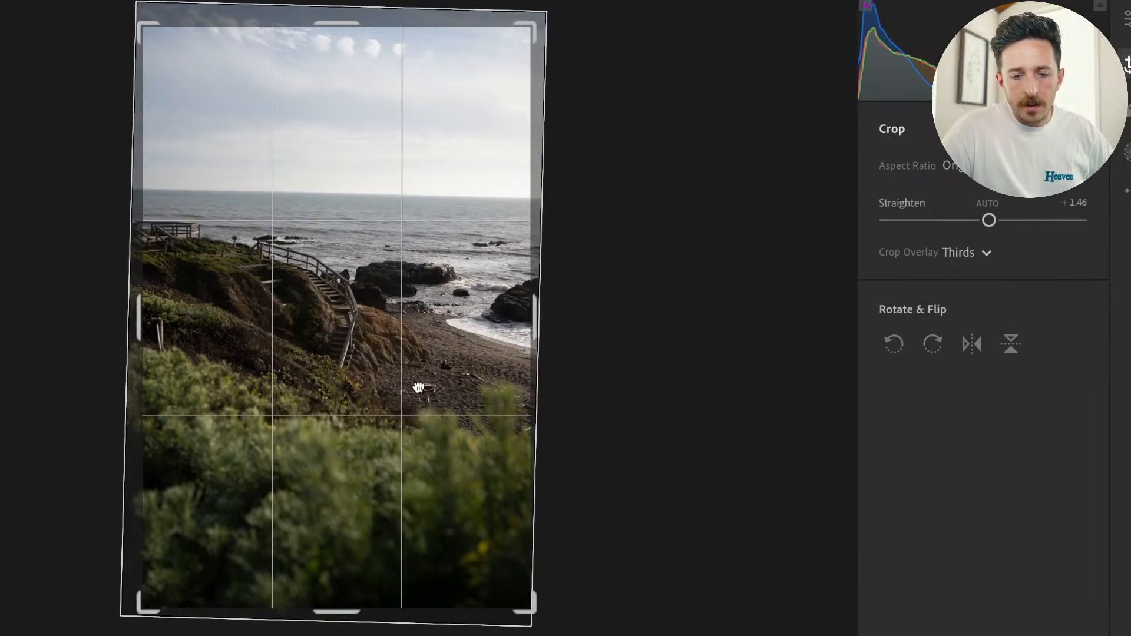
{"action": "left_click_drag", "start_coordinate": [568, 414], "coordinate": [588, 403]}
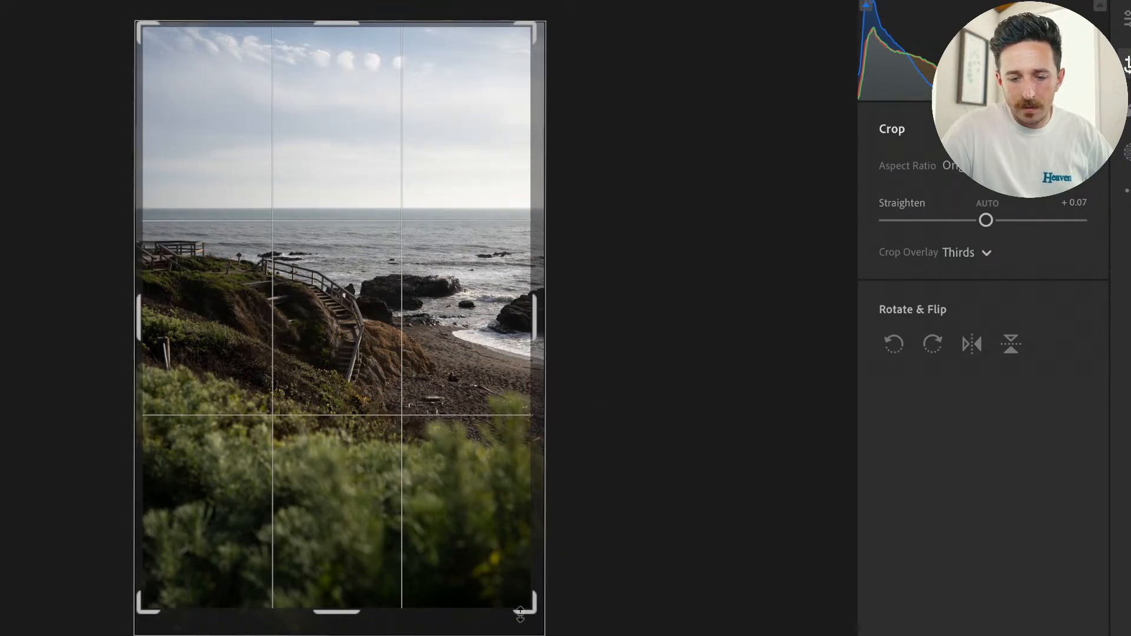
{"action": "left_click_drag", "start_coordinate": [449, 474], "coordinate": [472, 467]}
Set the crop's aspect ratio to 4 x 5 and shift the photo slightly down inside the frame.
{"action": "left_click", "coordinate": [953, 166]}
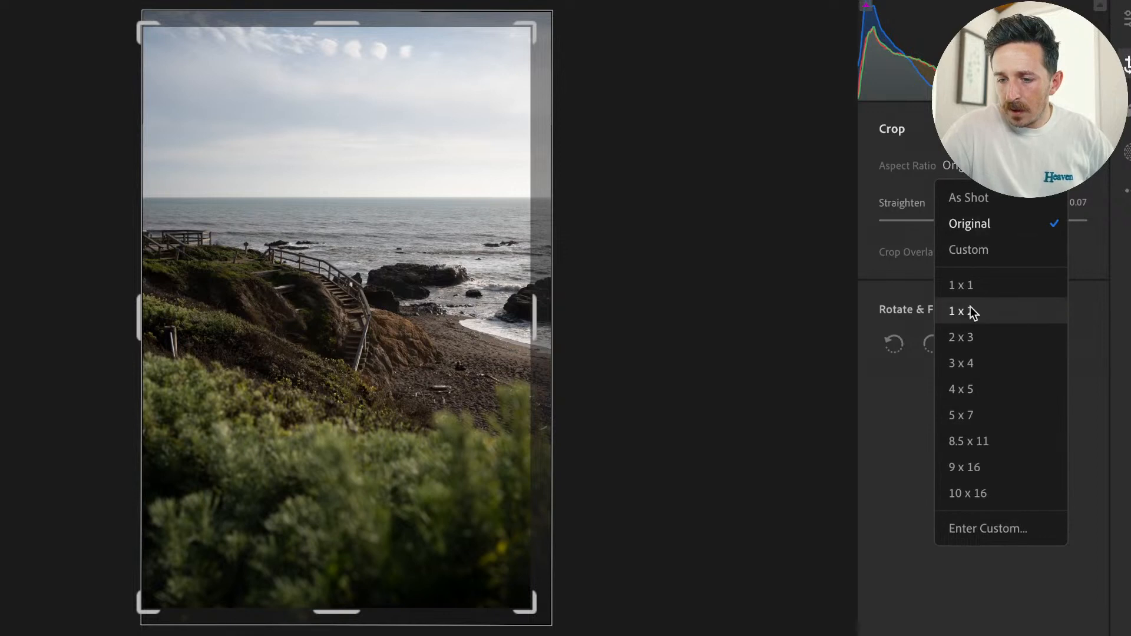
{"action": "left_click", "coordinate": [964, 389]}
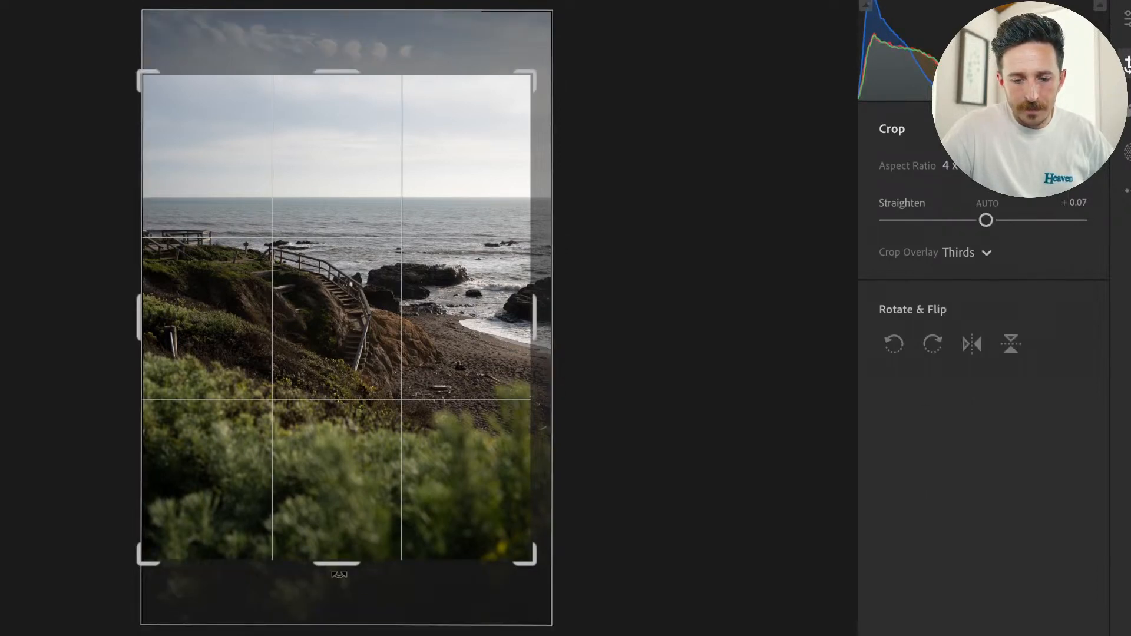
{"action": "mouse_move", "coordinate": [374, 464]}
{"action": "left_mouse_down"}
{"action": "mouse_move", "coordinate": [383, 510]}
{"action": "mouse_move", "coordinate": [385, 480]}
{"action": "left_mouse_up"}
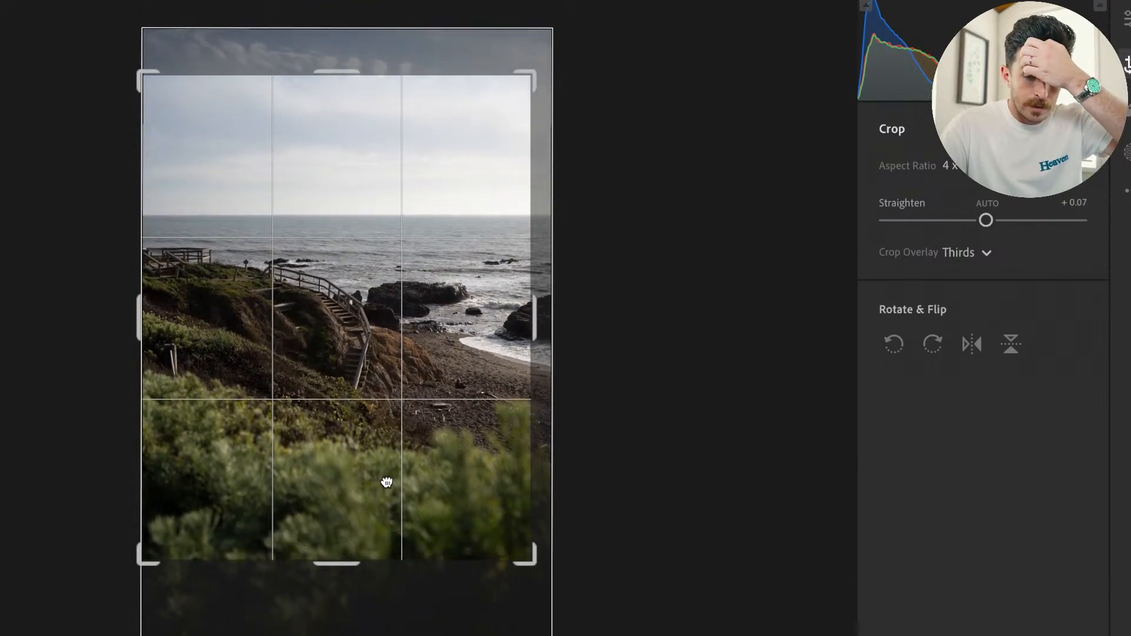
{"action": "key", "text": "e"}
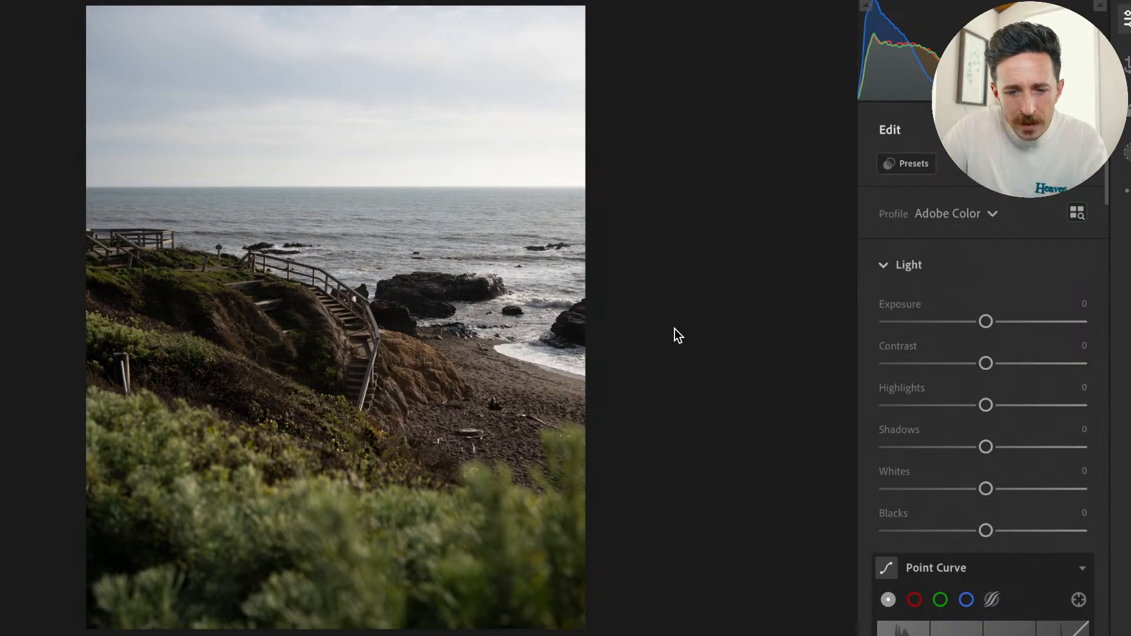
Reposition the photo in its 4 x 5 crop so the horizon lies on the upper thirds line, and return to editing.
{"action": "key", "text": "c"}
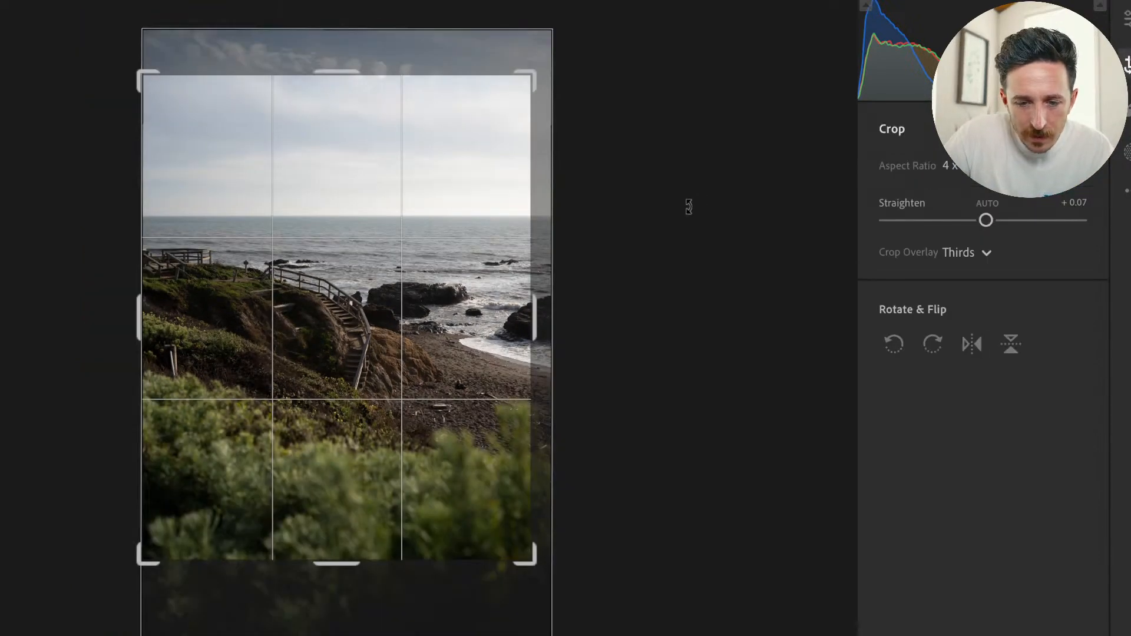
{"action": "left_click_drag", "start_coordinate": [468, 263], "coordinate": [466, 288]}
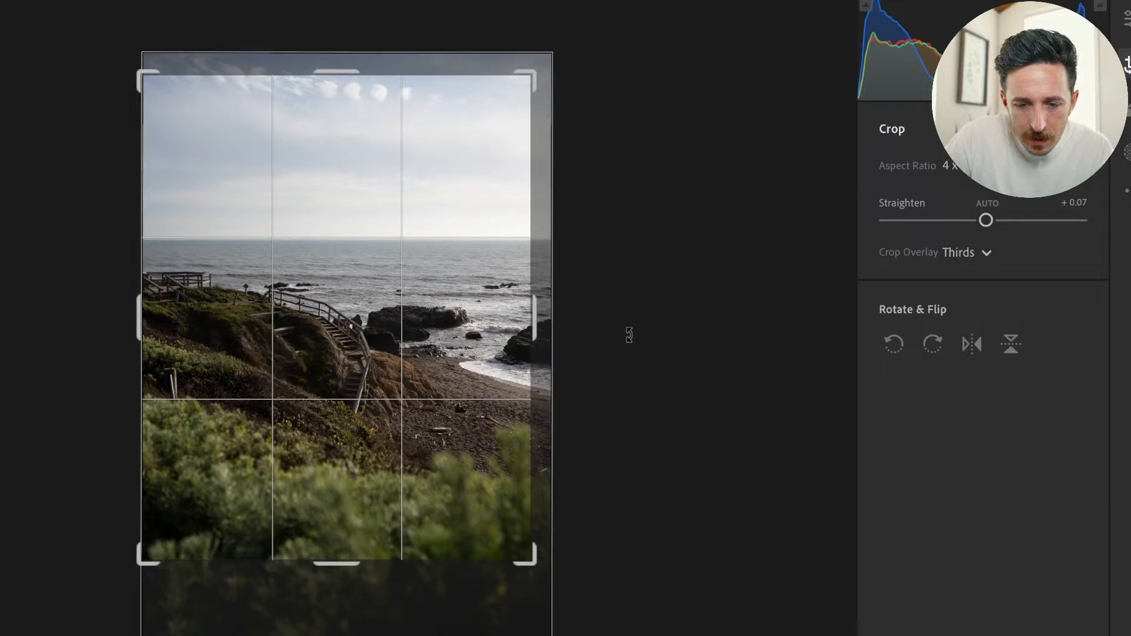
{"action": "left_click_drag", "start_coordinate": [629, 334], "coordinate": [629, 335]}
{"action": "left_click", "coordinate": [1125, 64]}
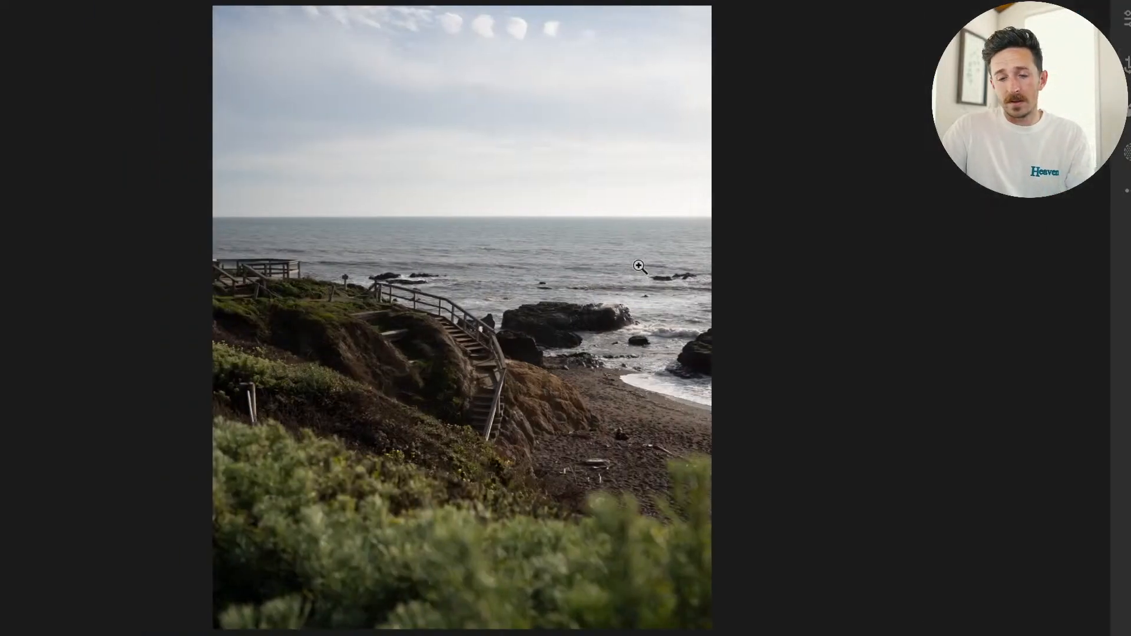
{"action": "left_click", "coordinate": [1125, 19]}
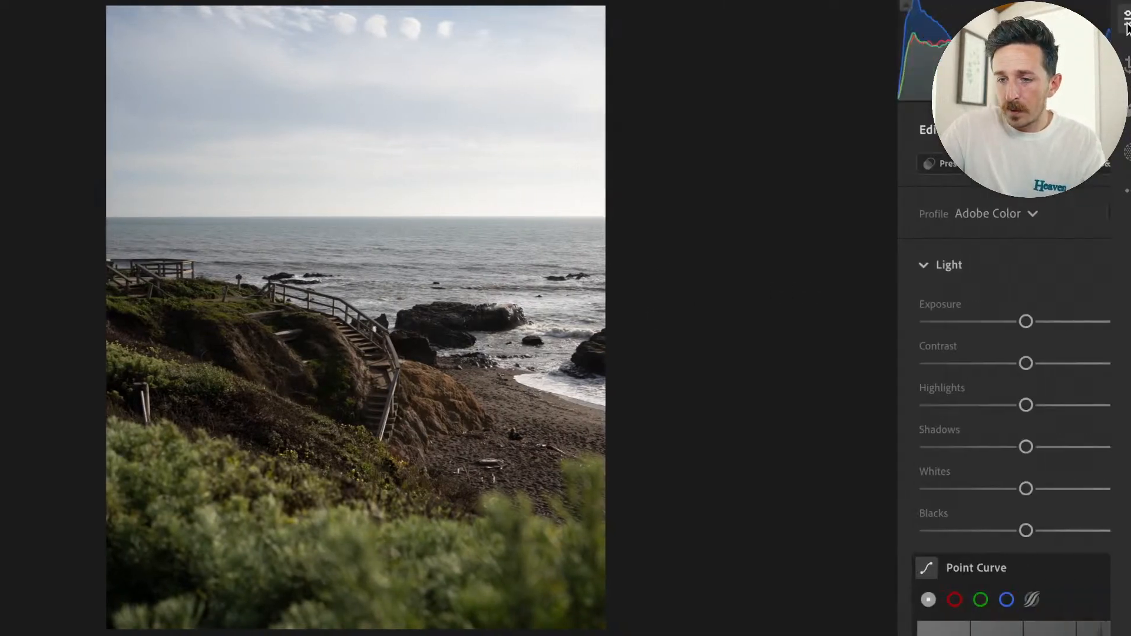
Try the Smooth preset with a slight exposure change on the coastal photo, and apply the Deluxe preset instead.
{"action": "left_click", "coordinate": [912, 164]}
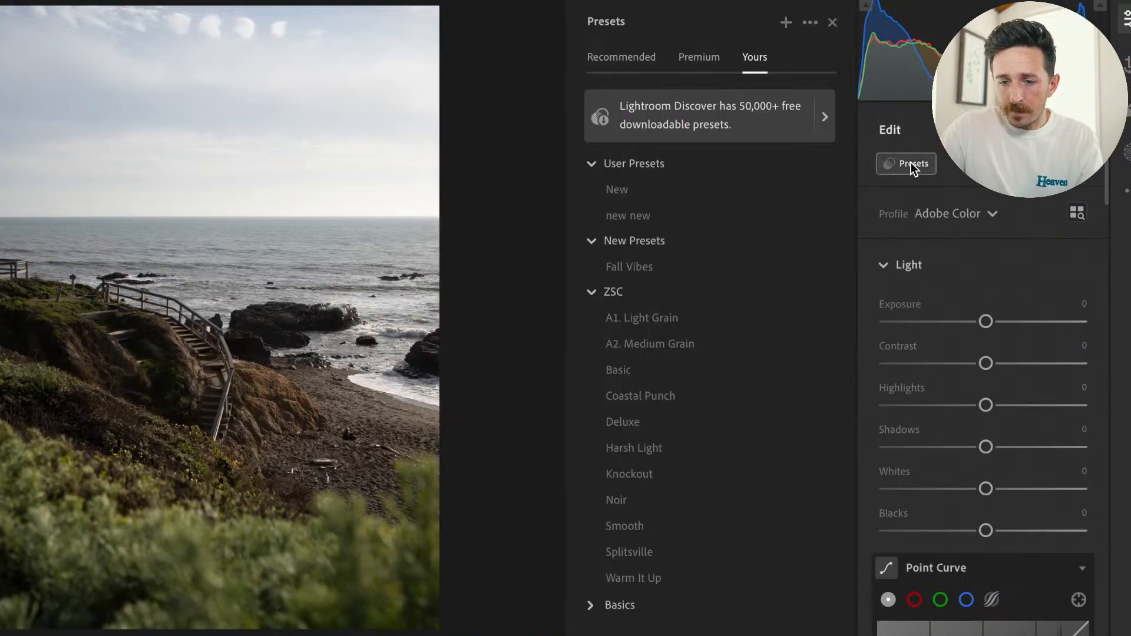
{"action": "left_click", "coordinate": [629, 369]}
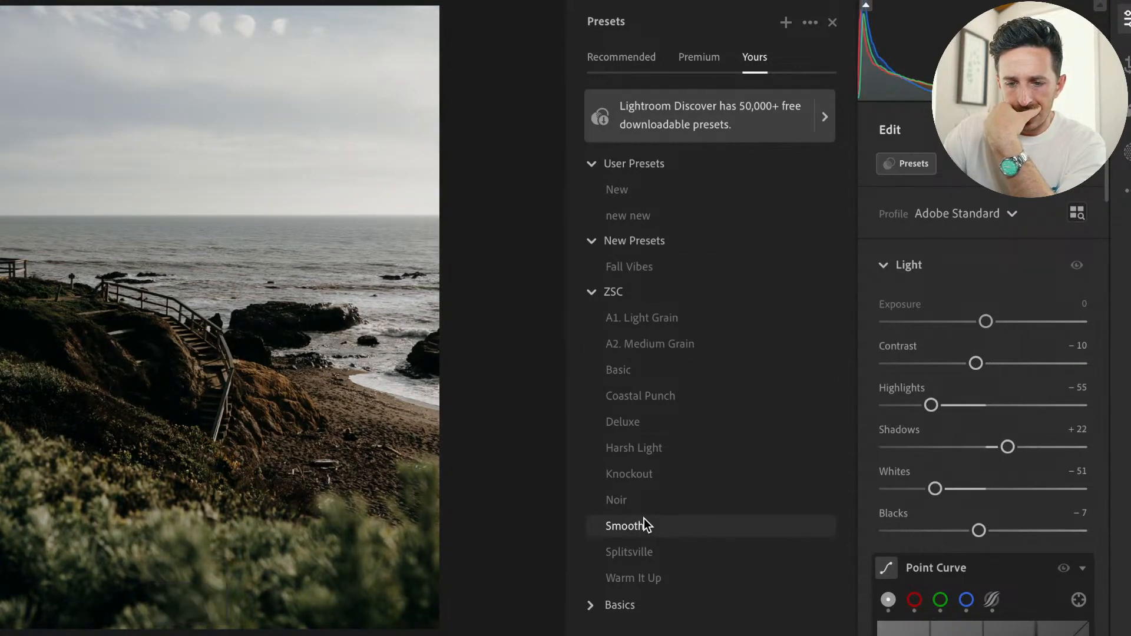
{"action": "left_click", "coordinate": [644, 519]}
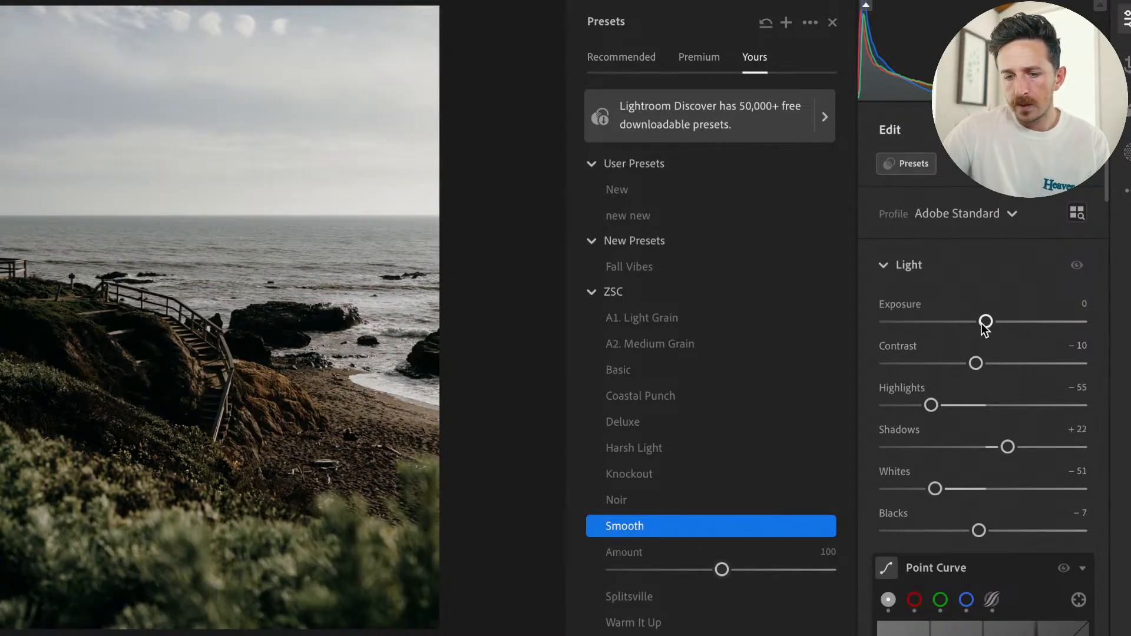
{"action": "left_click_drag", "start_coordinate": [985, 324], "coordinate": [988, 324]}
{"action": "left_click", "coordinate": [625, 527]}
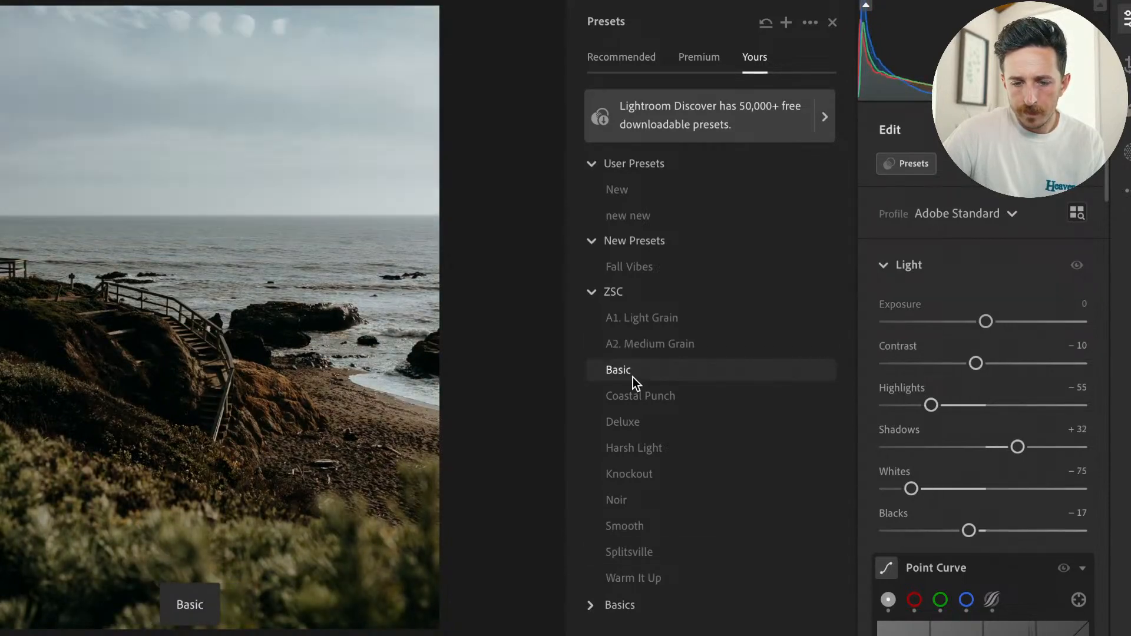
{"action": "left_click", "coordinate": [631, 421]}
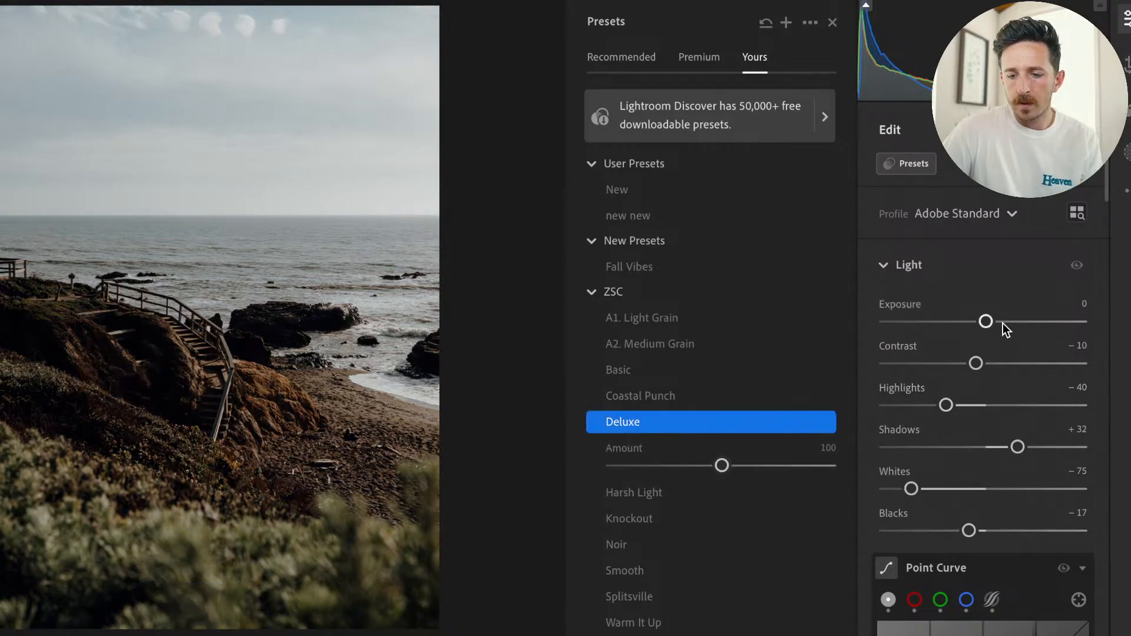
Set Exposure to +0.65, Highlights to -96 and Whites to -75, and compare the edit with the original.
{"action": "left_click_drag", "start_coordinate": [988, 321], "coordinate": [1000, 323]}
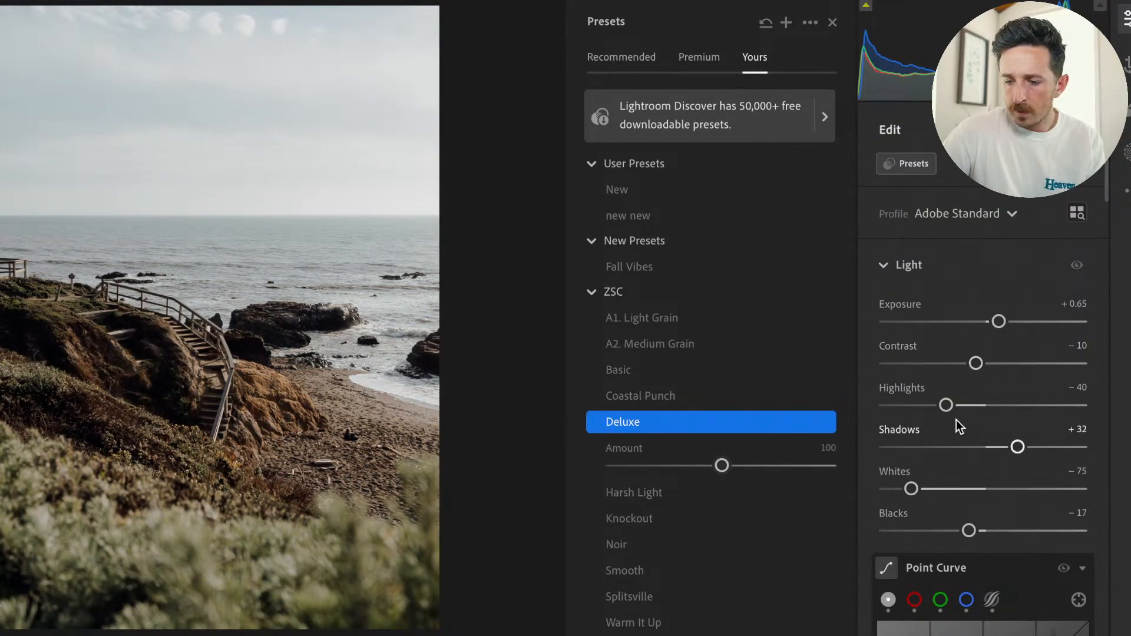
{"action": "left_click_drag", "start_coordinate": [945, 405], "coordinate": [882, 409]}
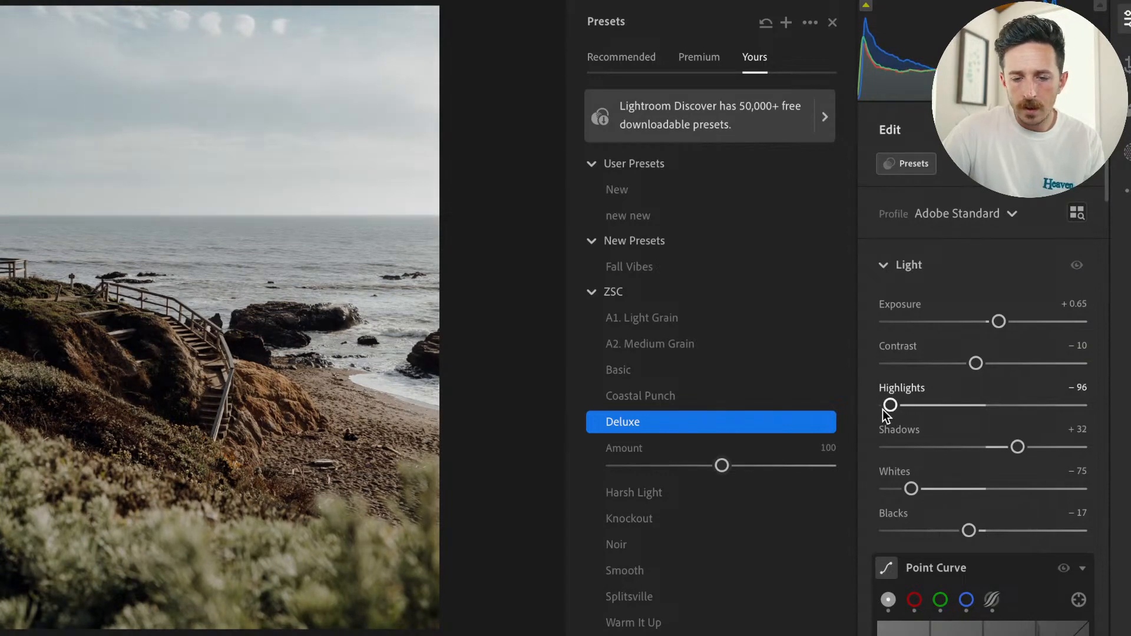
{"action": "key", "text": "backslash"}
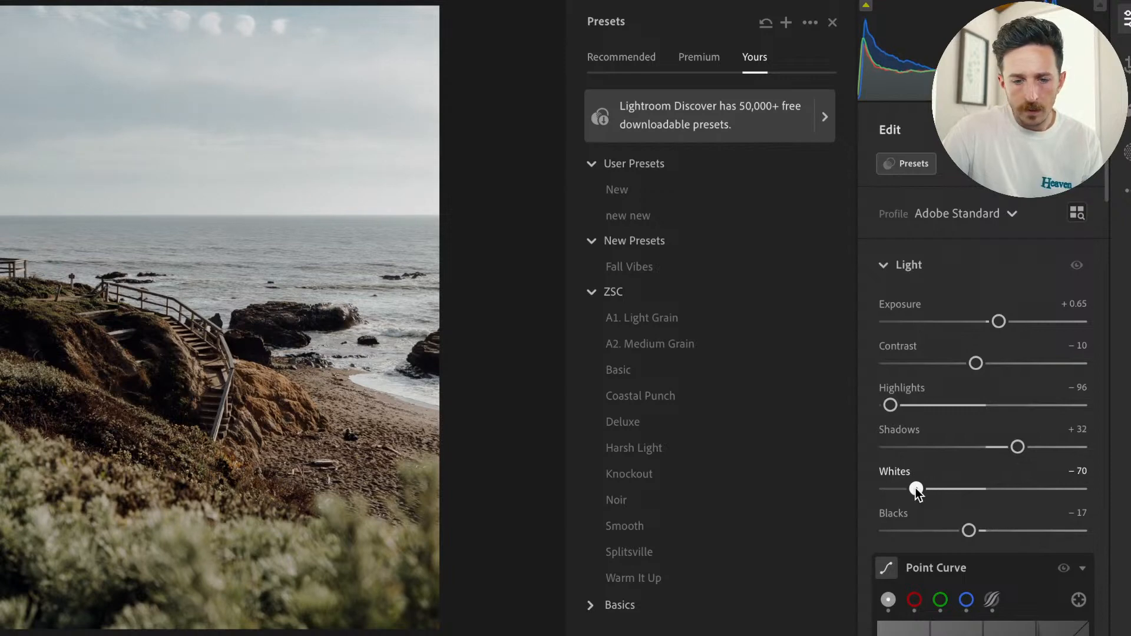
{"action": "left_click_drag", "start_coordinate": [917, 490], "coordinate": [911, 490]}
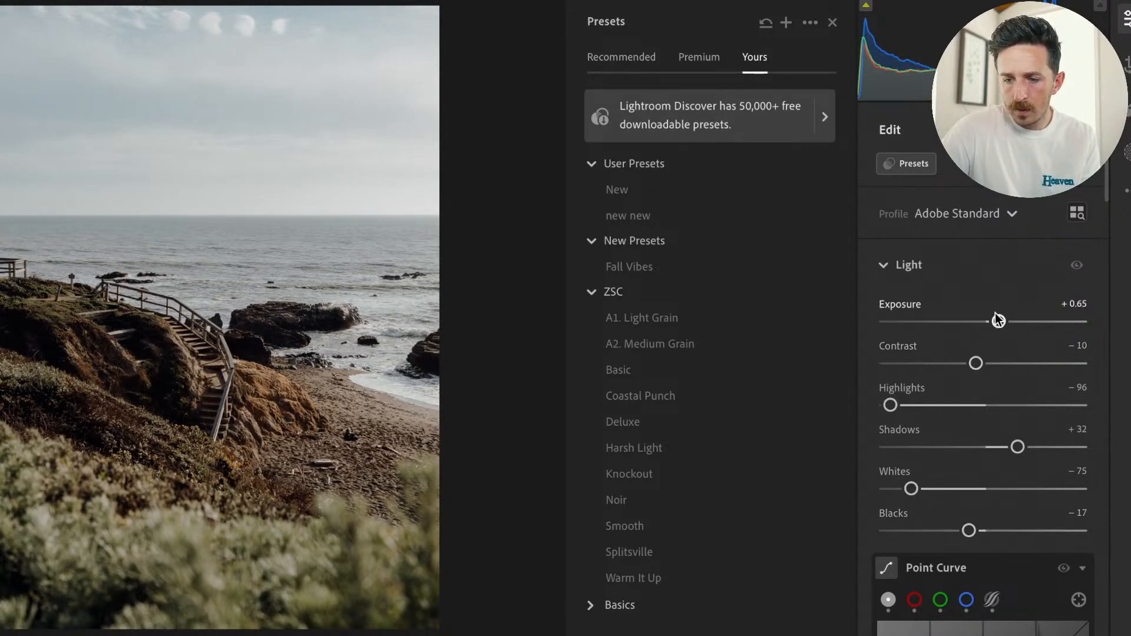
{"action": "key", "text": "backslash"}
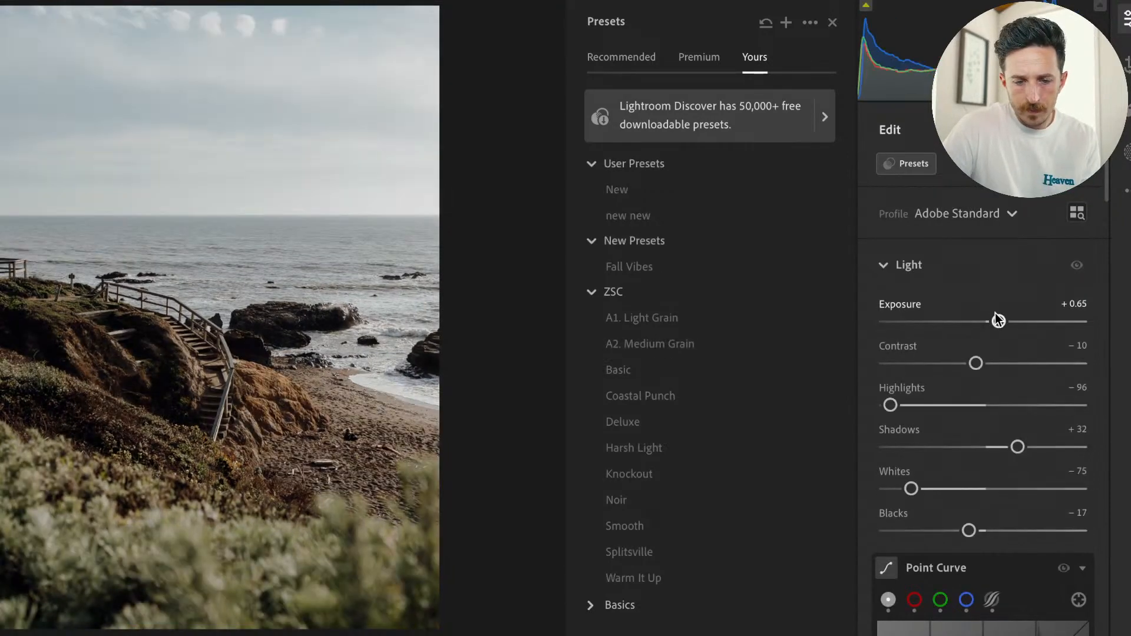
Collapse the Point Curve settings and warm the white balance to a Temp of 6,004.
{"action": "scroll", "coordinate": [1017, 386], "scroll_direction": "down", "scroll_amount": 5}
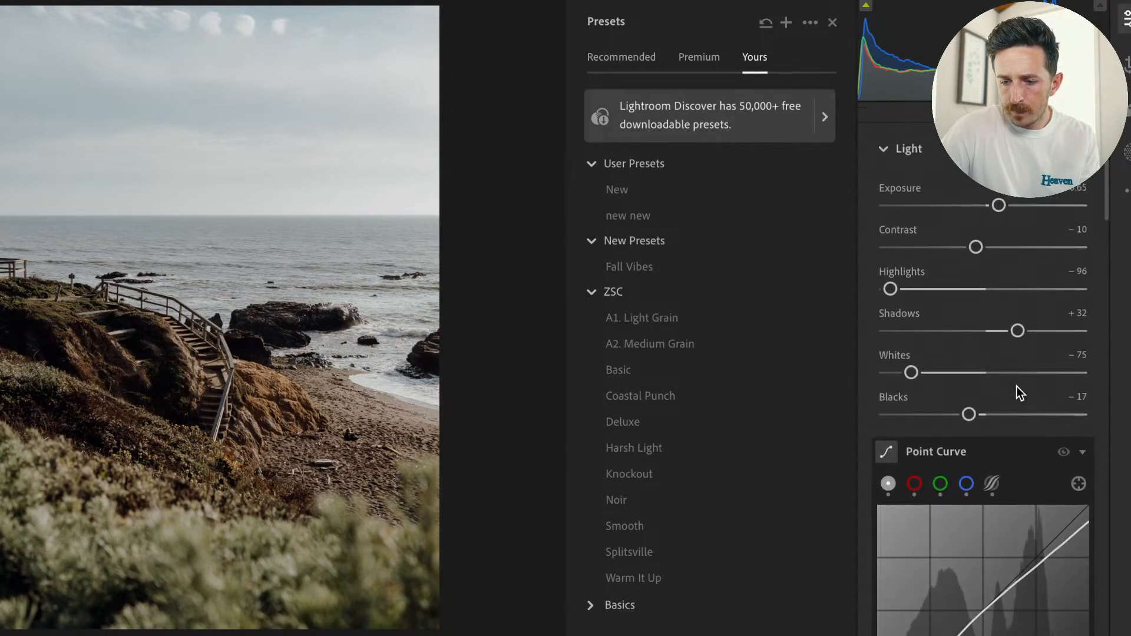
{"action": "left_click", "coordinate": [1084, 410]}
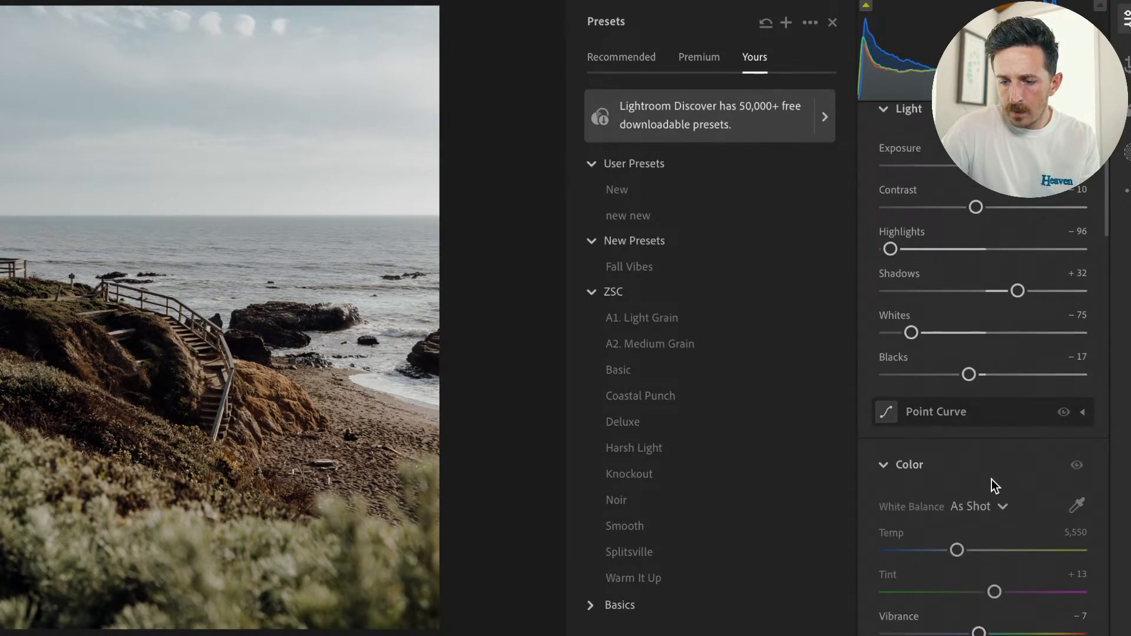
{"action": "left_click_drag", "start_coordinate": [956, 552], "coordinate": [961, 553]}
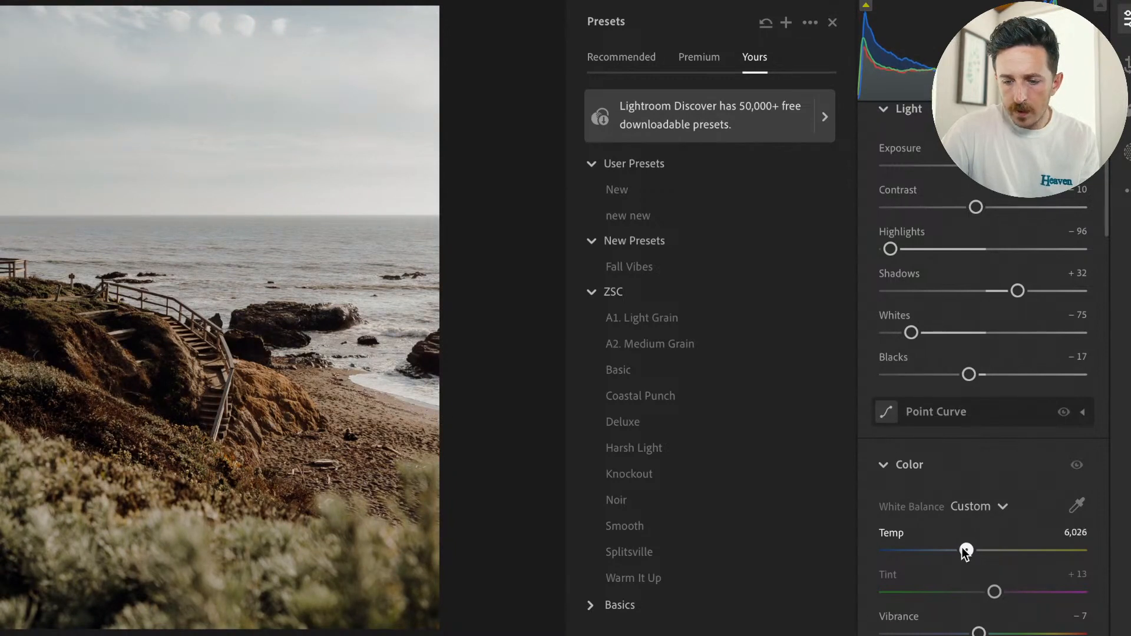
{"action": "left_click_drag", "start_coordinate": [966, 551], "coordinate": [964, 556]}
Collapse the Color Mixer and Color Grading settings and raise Dehaze to +13.
{"action": "scroll", "coordinate": [962, 619], "scroll_direction": "down", "scroll_amount": 4}
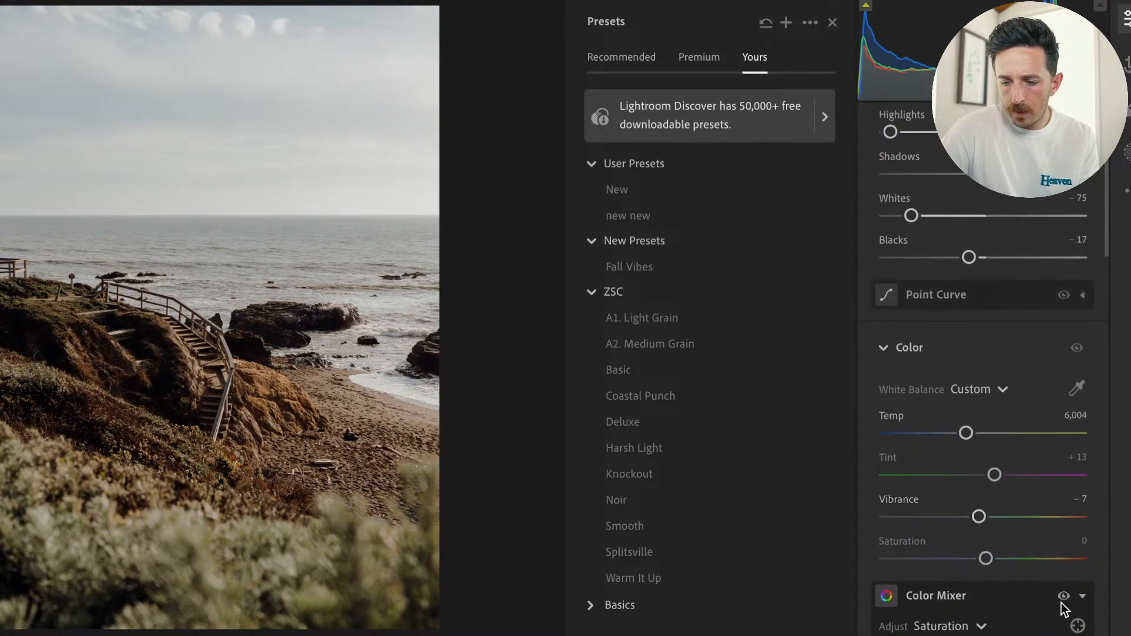
{"action": "left_click", "coordinate": [1083, 596]}
{"action": "scroll", "coordinate": [1084, 595], "scroll_direction": "down", "scroll_amount": 6}
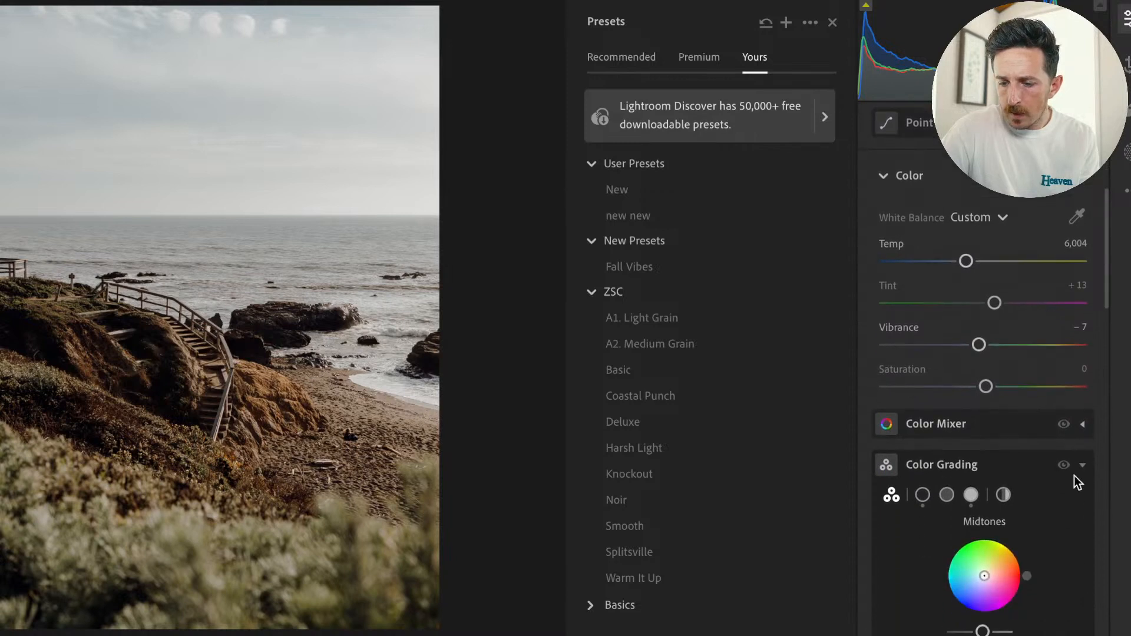
{"action": "left_click", "coordinate": [1082, 465]}
{"action": "scroll", "coordinate": [1073, 495], "scroll_direction": "down", "scroll_amount": 4}
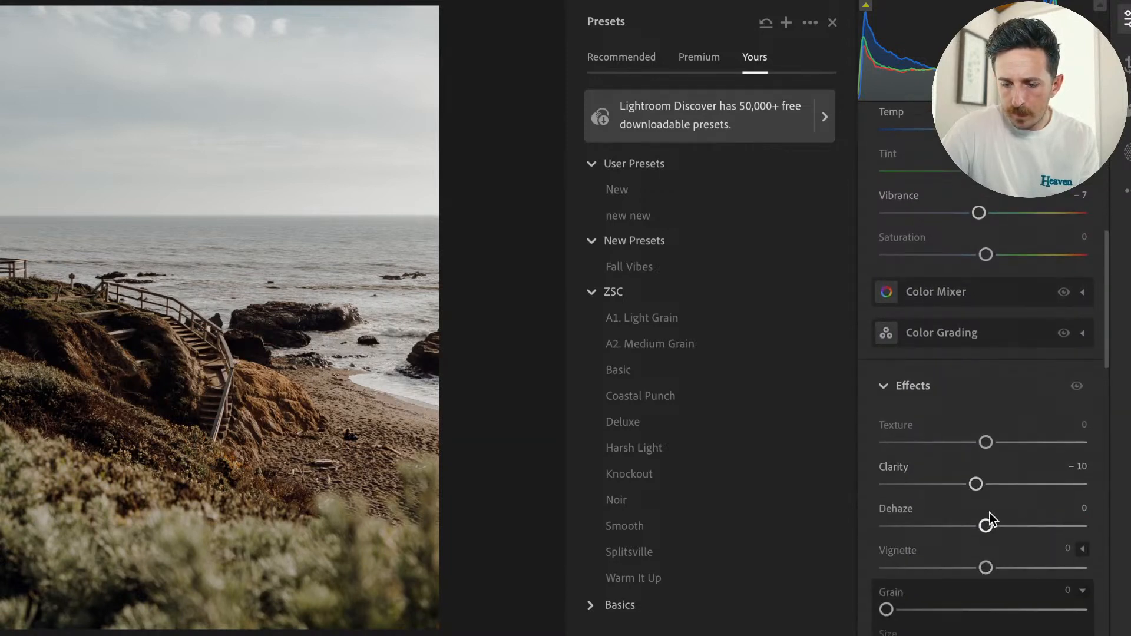
{"action": "left_click_drag", "start_coordinate": [995, 526], "coordinate": [997, 526]}
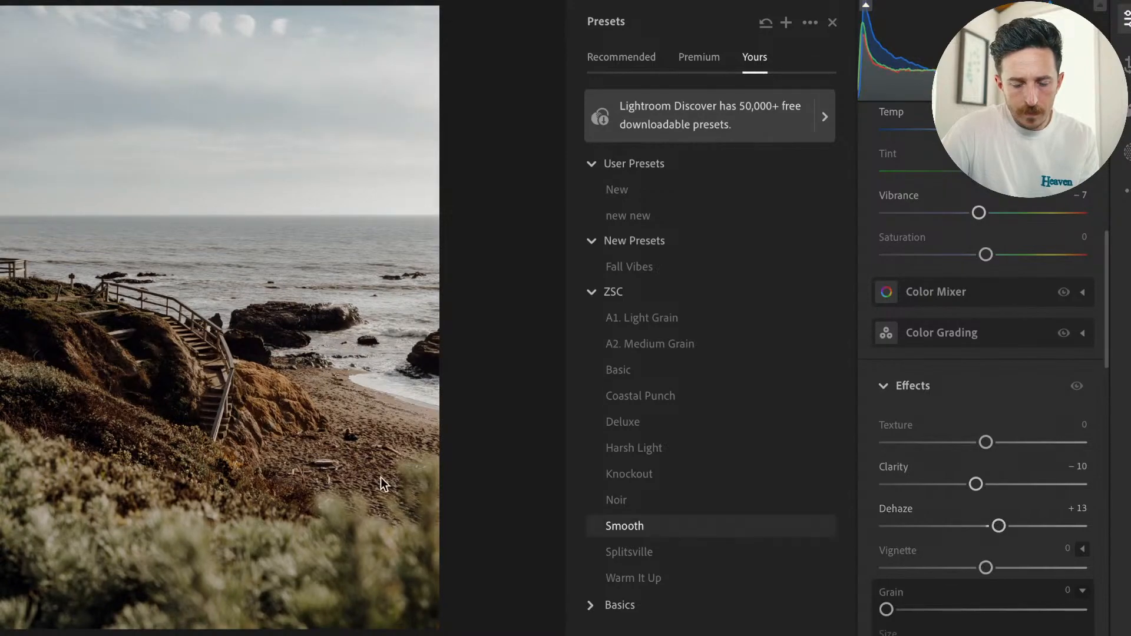
Compare the staircase and rocks close up with the original, and review the lens correction and defringe settings.
{"action": "left_click", "coordinate": [229, 423]}
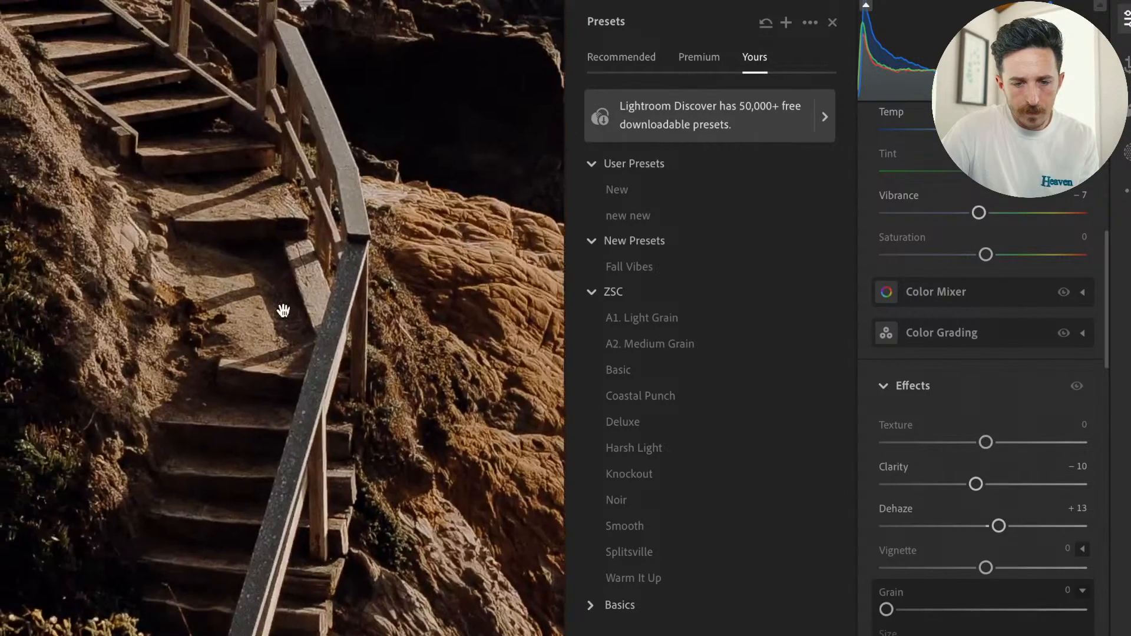
{"action": "left_click", "coordinate": [282, 312]}
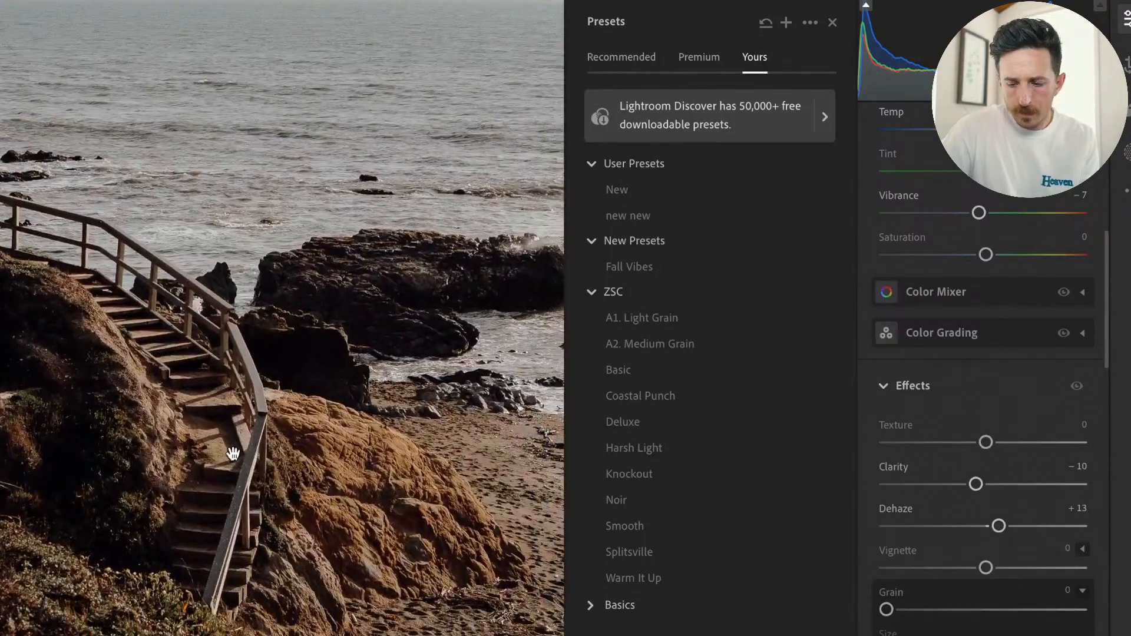
{"action": "key", "text": "backslash"}
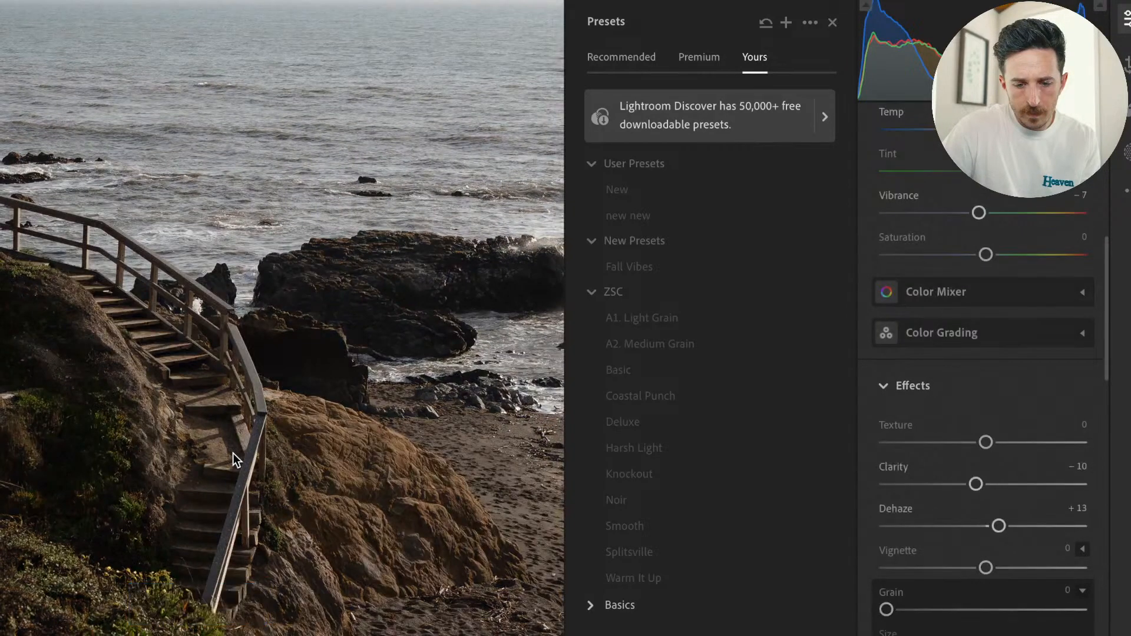
{"action": "left_click", "coordinate": [233, 453]}
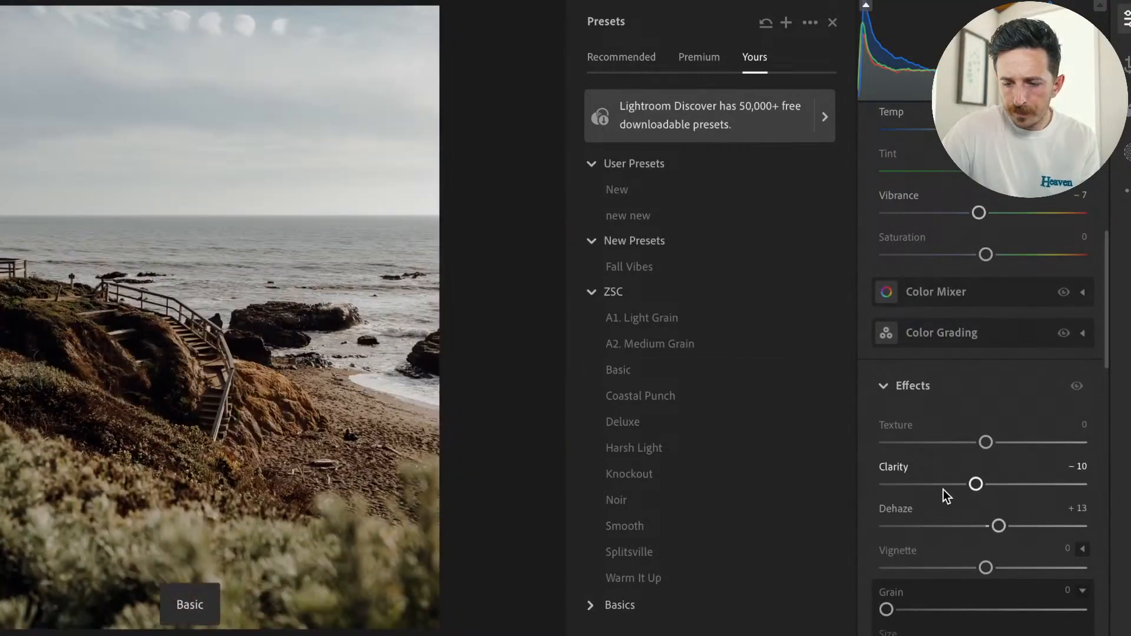
{"action": "scroll", "coordinate": [943, 494], "scroll_direction": "down", "scroll_amount": 10}
{"action": "scroll", "coordinate": [942, 490], "scroll_direction": "down", "scroll_amount": 5}
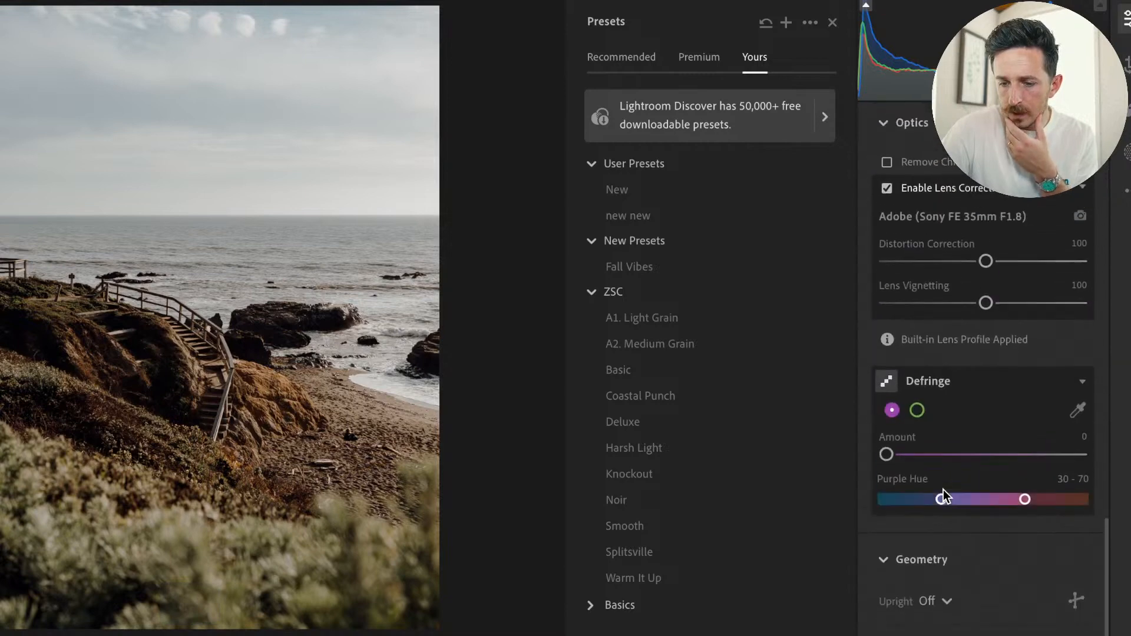
Set the sharpening Masking to 86 in the Detail settings.
{"action": "scroll", "coordinate": [943, 490], "scroll_direction": "up", "scroll_amount": 11}
{"action": "scroll", "coordinate": [943, 490], "scroll_direction": "down", "scroll_amount": 2}
{"action": "scroll", "coordinate": [943, 489], "scroll_direction": "up", "scroll_amount": 2}
{"action": "scroll", "coordinate": [943, 490], "scroll_direction": "up", "scroll_amount": 3}
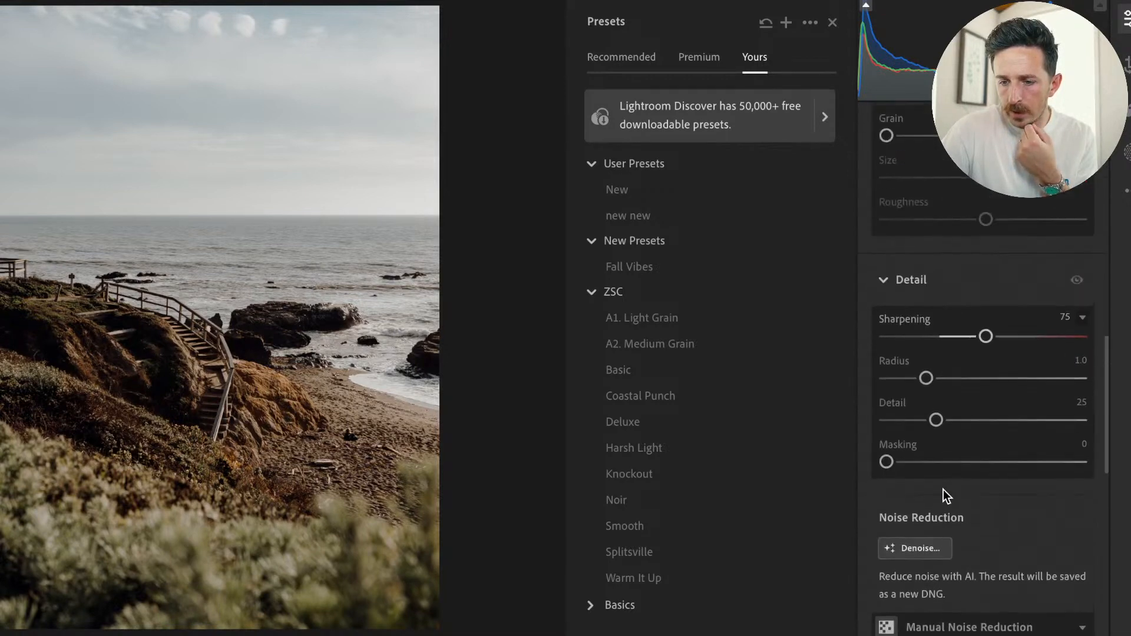
{"action": "left_click", "coordinate": [886, 461], "text": "alt"}
{"action": "left_click_drag", "start_coordinate": [886, 461], "coordinate": [1055, 472]}
Preview the Deluxe and Coastal Punch presets, close the preset list and compare the edited photo with the original.
{"action": "left_click", "coordinate": [715, 422]}
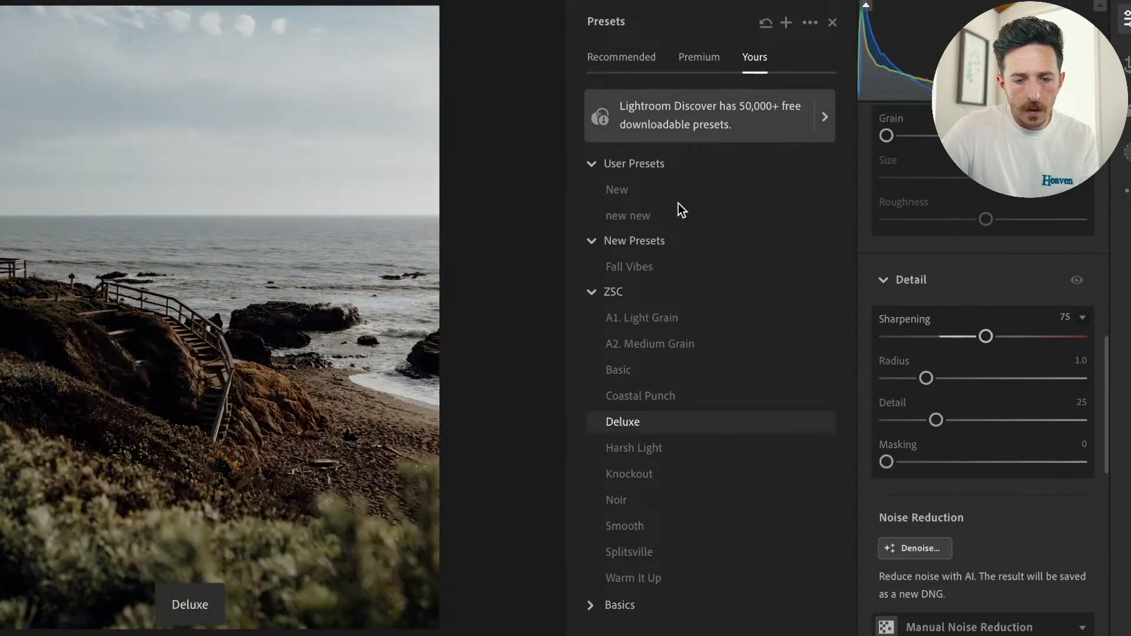
{"action": "left_click", "coordinate": [730, 394]}
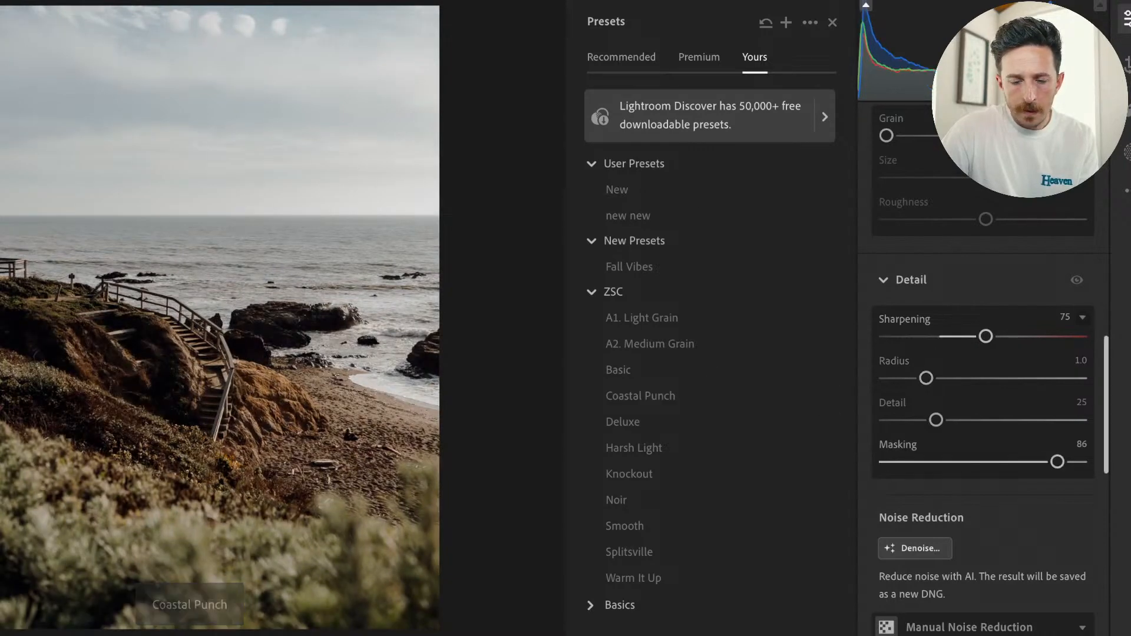
{"action": "left_click", "coordinate": [832, 23]}
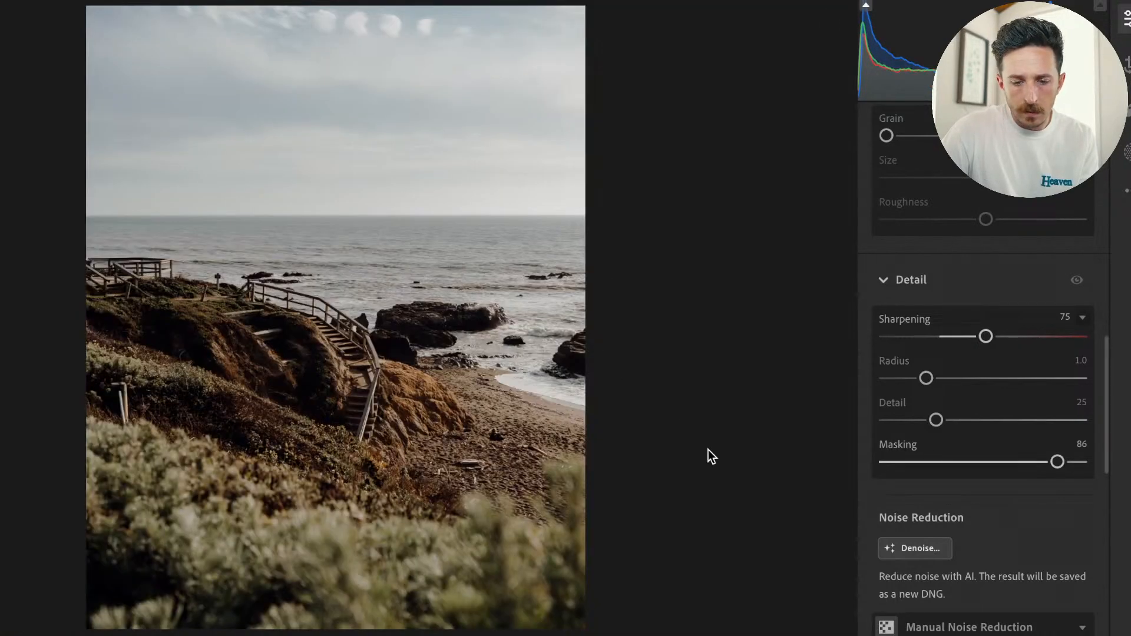
{"action": "key", "text": "backslash"}
{"action": "key", "text": "backslash"}
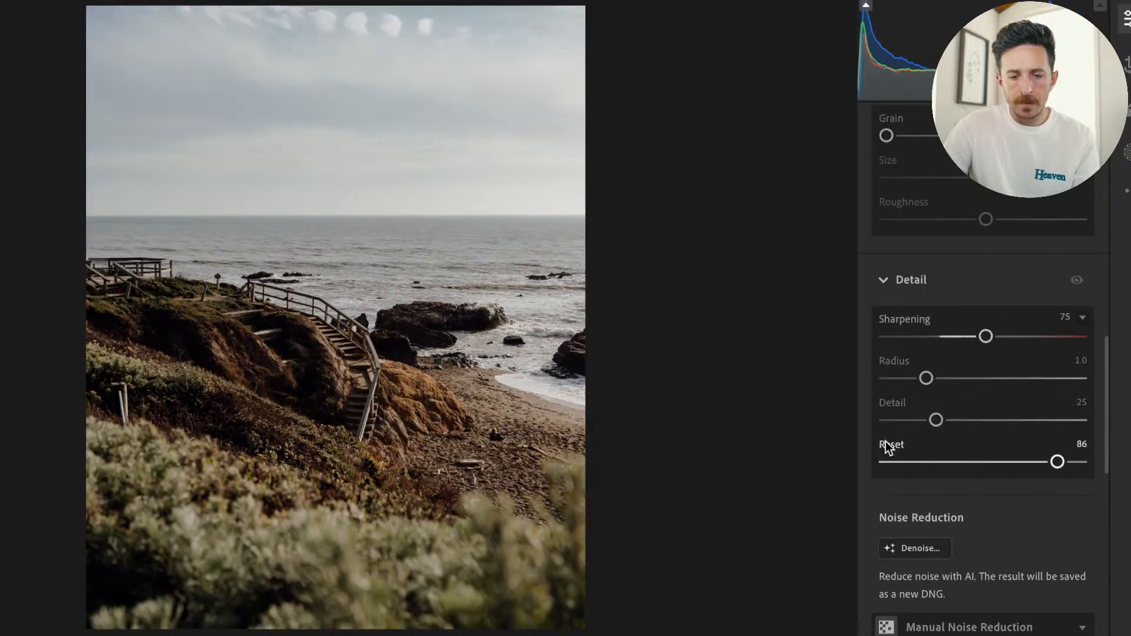
Switch the Color Mixer to per-color adjustment and use targeted Saturation on the sky, reducing orange Saturation to -18.
{"action": "scroll", "coordinate": [1003, 498], "scroll_direction": "up", "scroll_amount": 10}
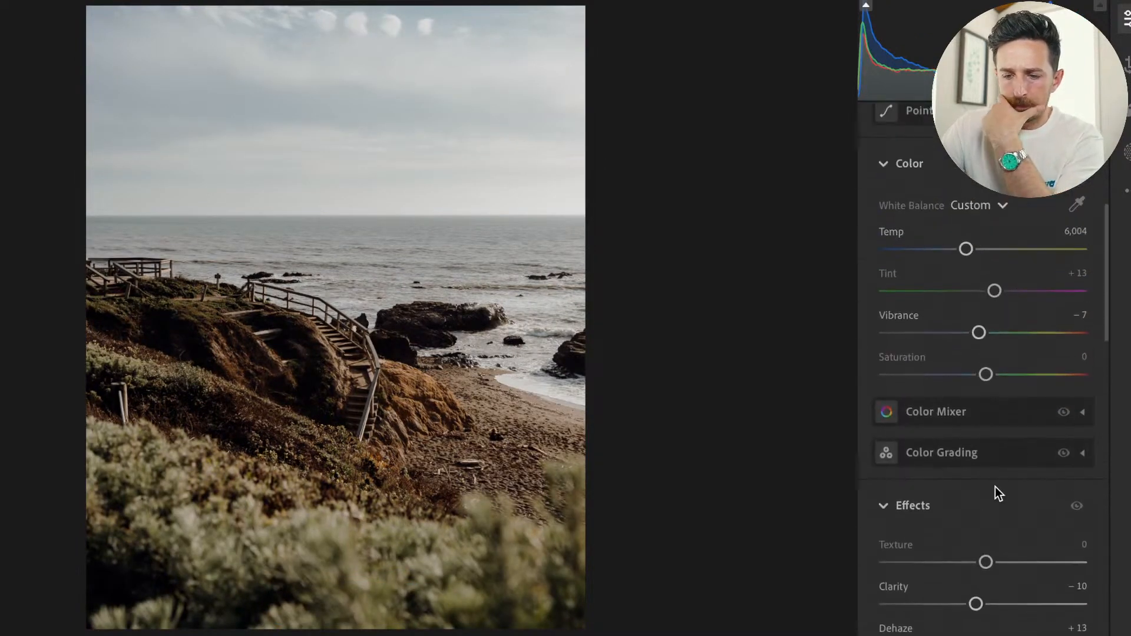
{"action": "left_click", "coordinate": [929, 416]}
{"action": "left_click", "coordinate": [959, 359]}
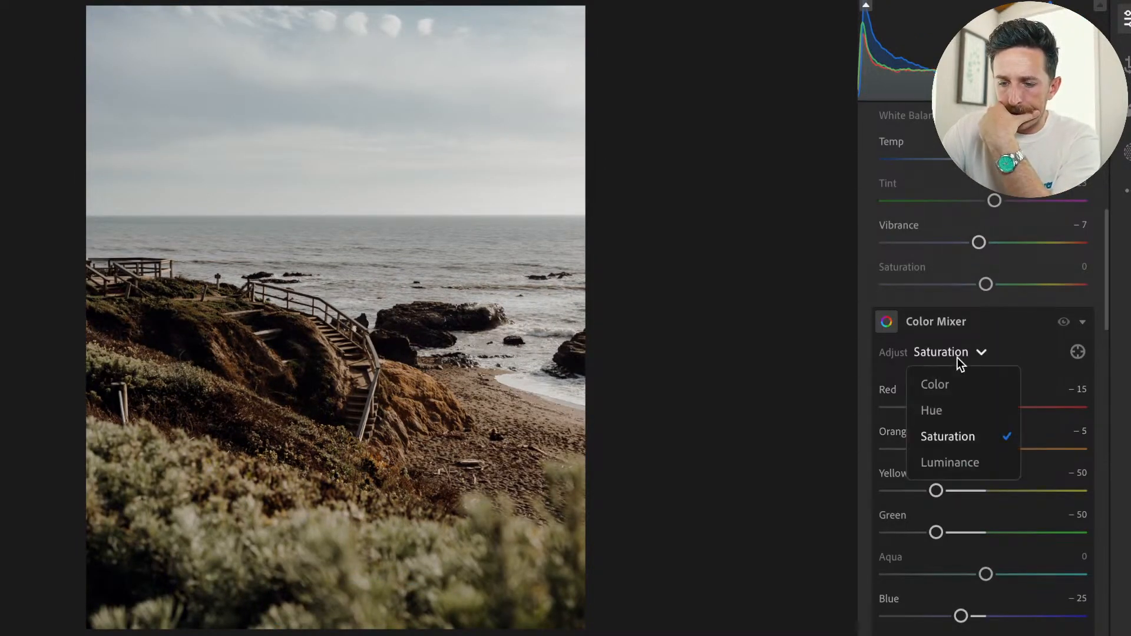
{"action": "left_click", "coordinate": [986, 394]}
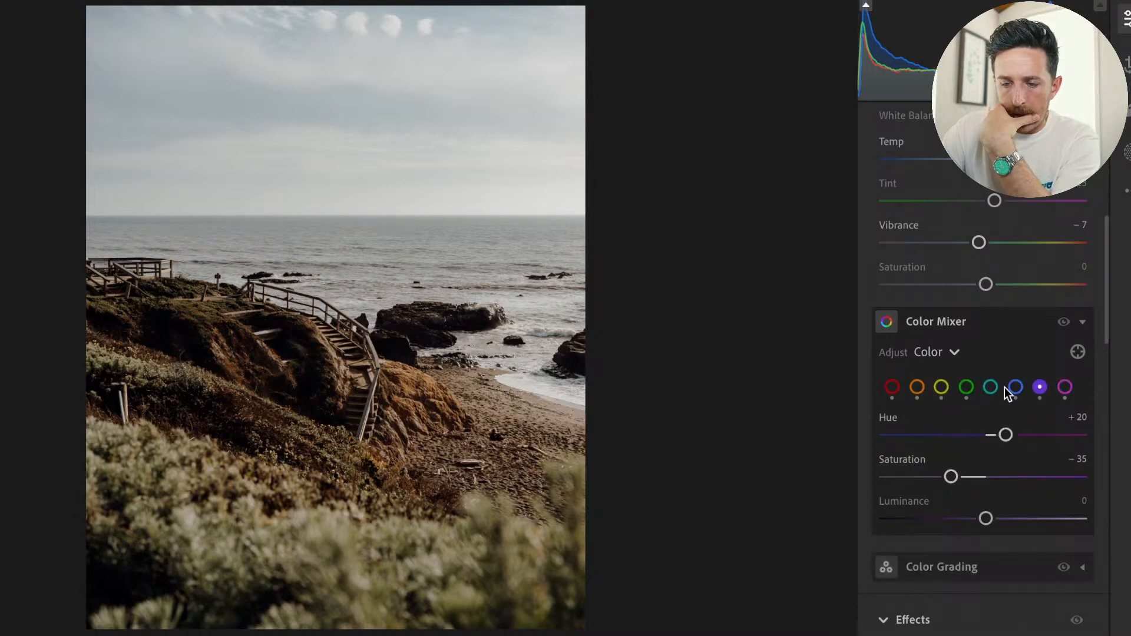
{"action": "left_click", "coordinate": [1077, 352]}
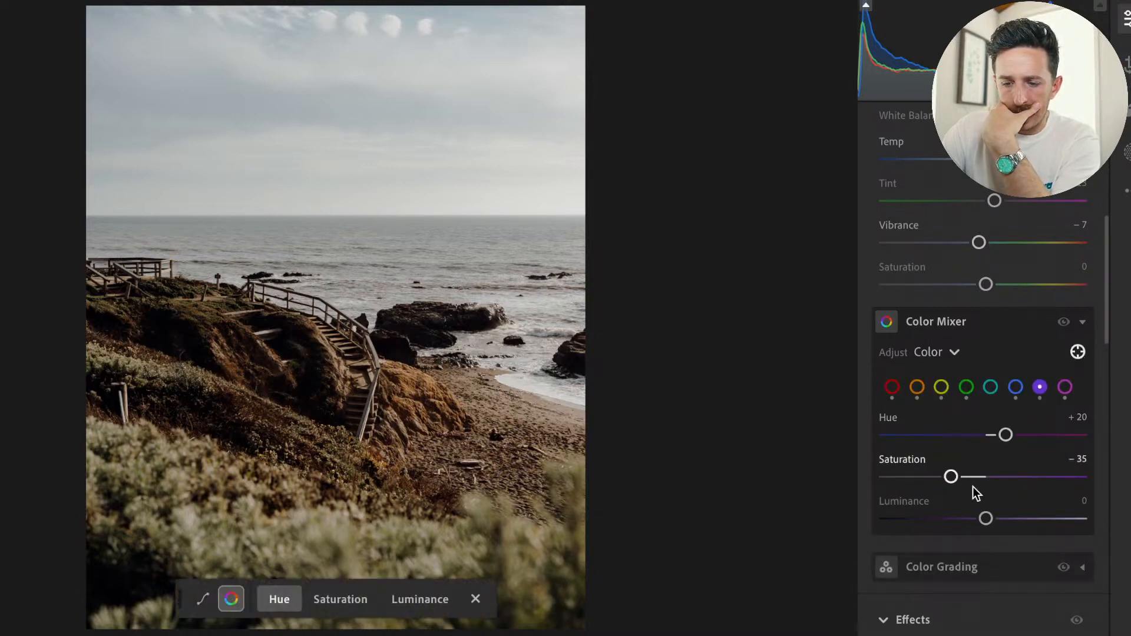
{"action": "left_click", "coordinate": [334, 598]}
{"action": "mouse_move", "coordinate": [356, 174]}
{"action": "left_mouse_down"}
{"action": "mouse_move", "coordinate": [291, 175]}
{"action": "mouse_move", "coordinate": [357, 175]}
{"action": "left_mouse_up"}
{"action": "left_click_drag", "start_coordinate": [468, 75], "coordinate": [449, 75]}
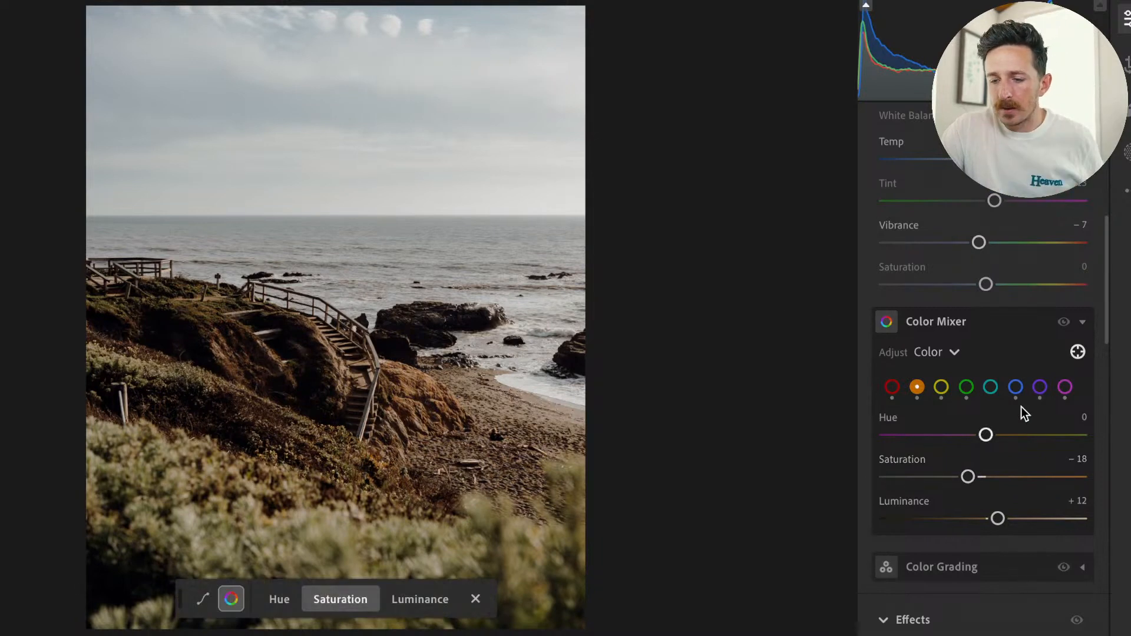
Raise the blue Saturation in the Color Mixer, and lower the Hue and raise the Saturation of green.
{"action": "left_click", "coordinate": [1016, 386]}
{"action": "left_click_drag", "start_coordinate": [961, 477], "coordinate": [1047, 486]}
{"action": "left_click", "coordinate": [991, 388]}
{"action": "left_click", "coordinate": [965, 389]}
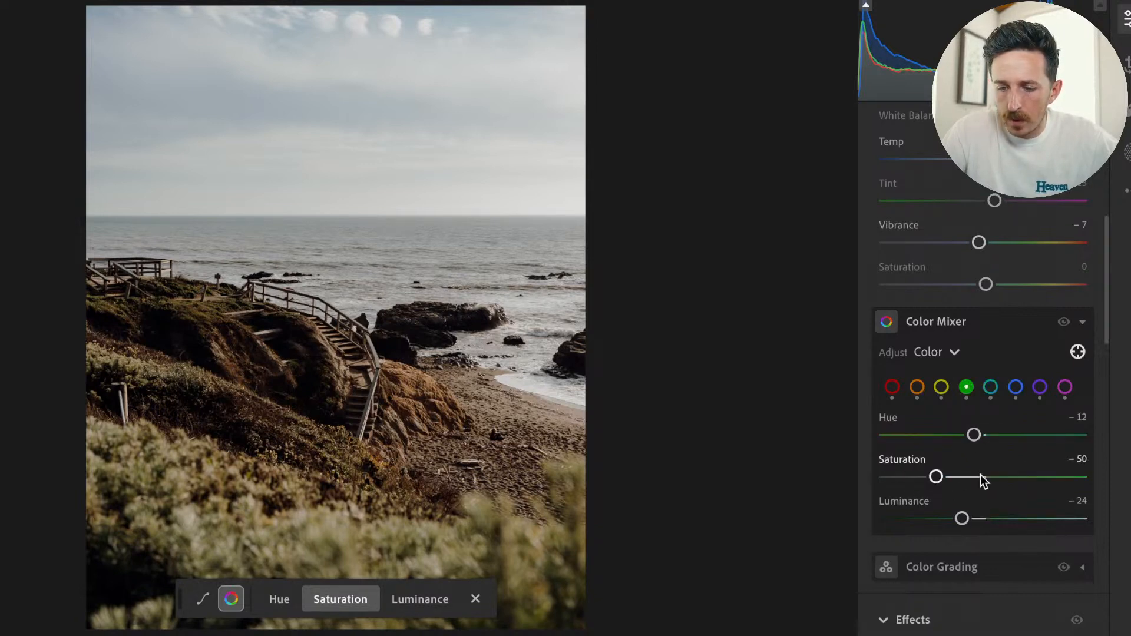
{"action": "left_click_drag", "start_coordinate": [975, 436], "coordinate": [952, 436]}
{"action": "left_click_drag", "start_coordinate": [936, 476], "coordinate": [967, 477]}
Set the yellow Hue to -37 in the Color Mixer and compare the edit with the original photo.
{"action": "left_click", "coordinate": [941, 387]}
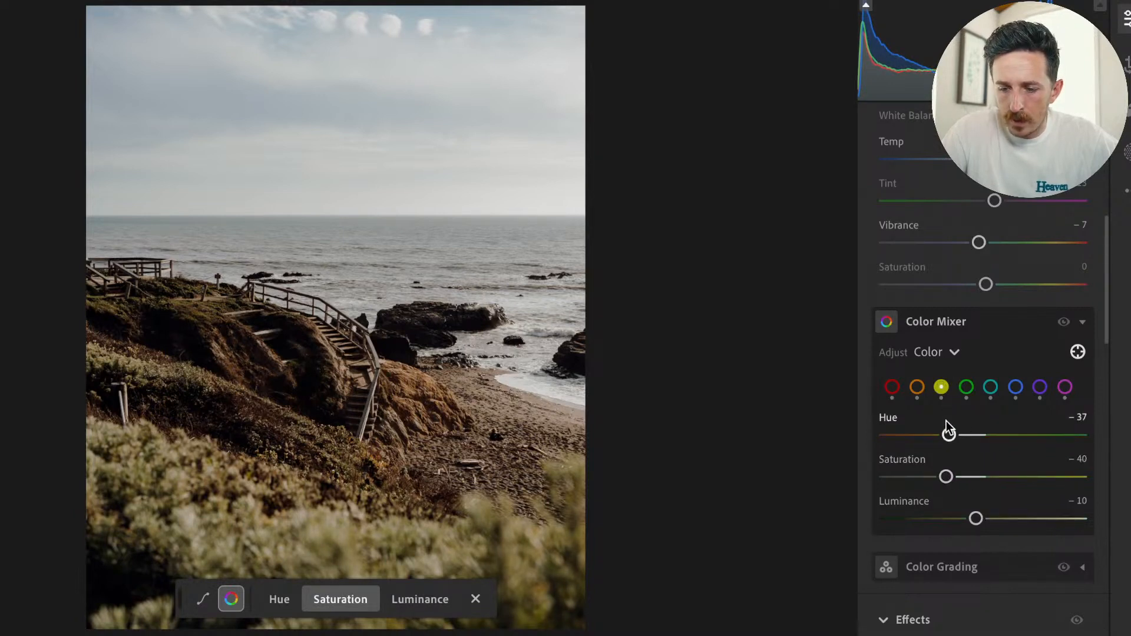
{"action": "mouse_move", "coordinate": [947, 435]}
{"action": "left_mouse_down"}
{"action": "mouse_move", "coordinate": [919, 435]}
{"action": "mouse_move", "coordinate": [969, 435]}
{"action": "mouse_move", "coordinate": [948, 436]}
{"action": "left_mouse_up"}
{"action": "key", "text": "backslash"}
{"action": "key", "text": "backslash"}
{"action": "key", "text": "backslash"}
{"action": "key", "text": "backslash"}
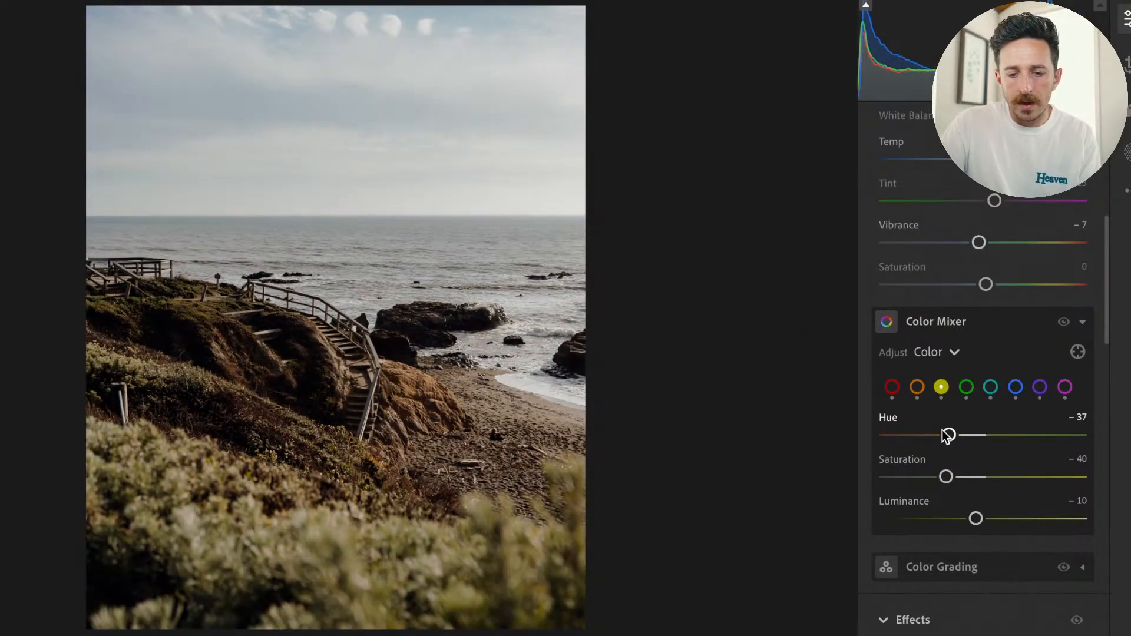
{"action": "key", "text": "backslash"}
{"action": "key", "text": "backslash"}
Create a Sky mask and confirm that the selection is as expected.
{"action": "scroll", "coordinate": [936, 233], "scroll_direction": "up", "scroll_amount": 10}
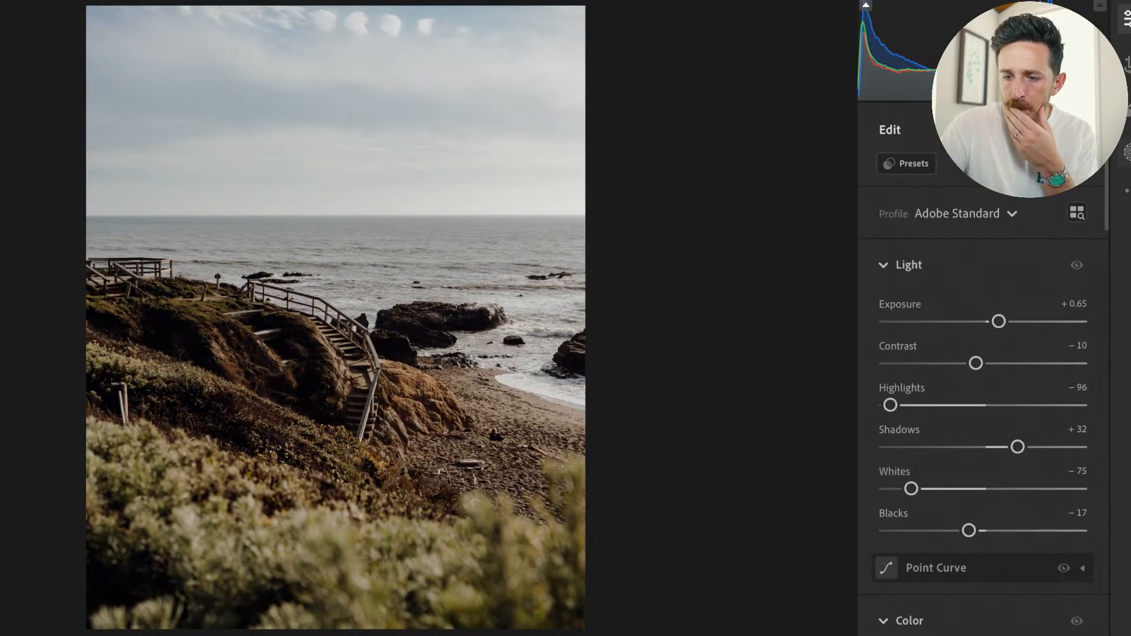
{"action": "key", "text": "m"}
{"action": "left_click", "coordinate": [985, 200]}
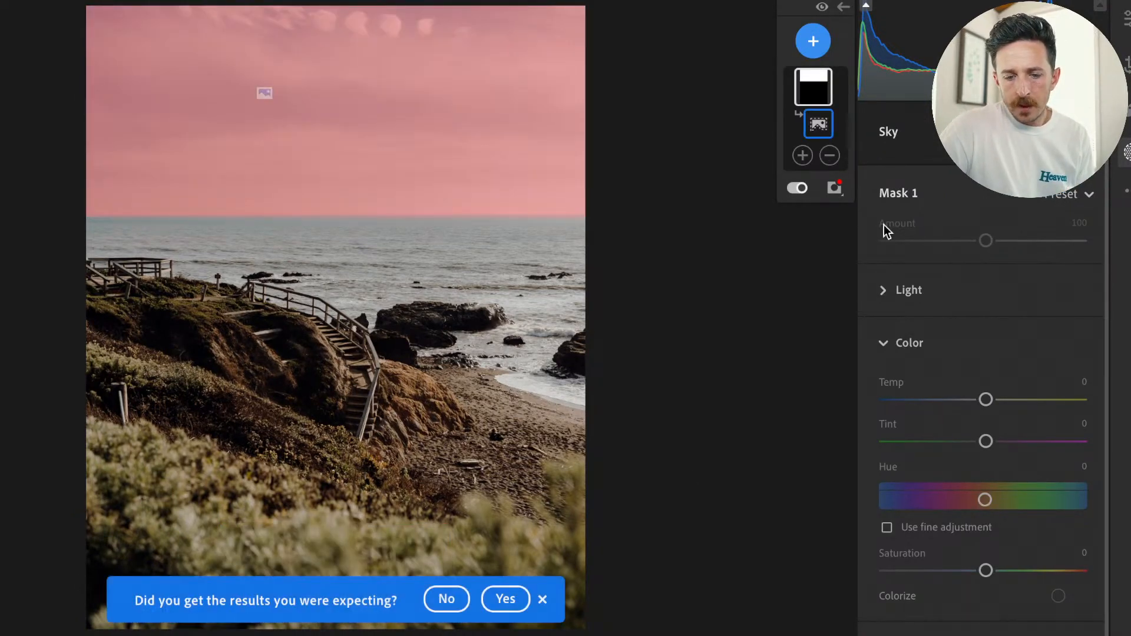
{"action": "left_click", "coordinate": [517, 599]}
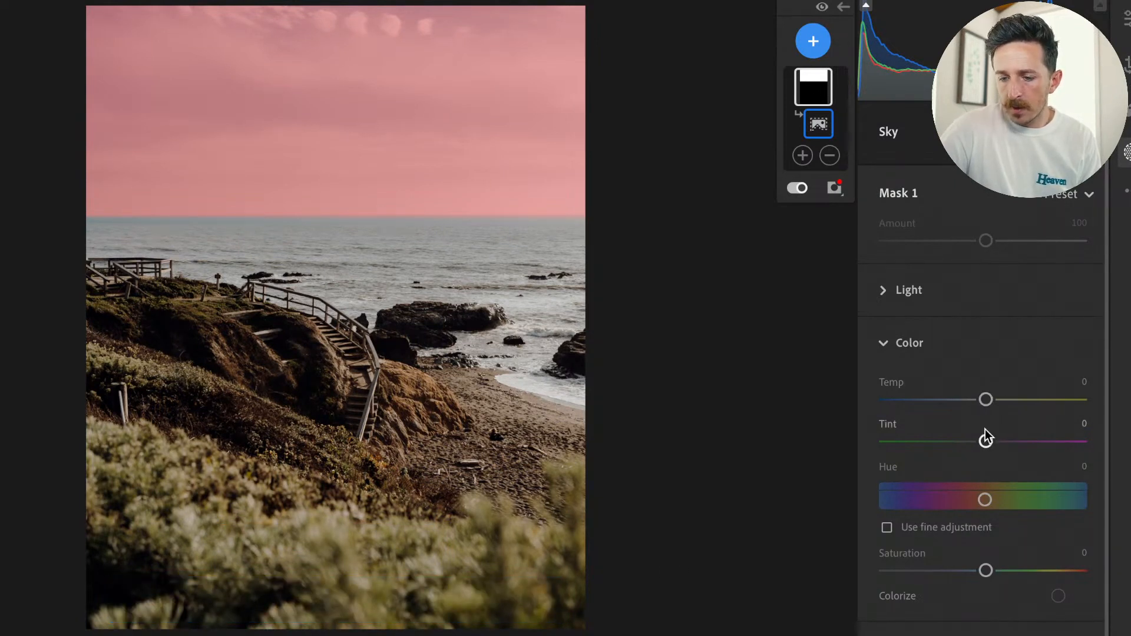
Darken the sky mask by setting Exposure to -0.44 and Highlights to -61.
{"action": "scroll", "coordinate": [1025, 616], "scroll_direction": "down", "scroll_amount": 2}
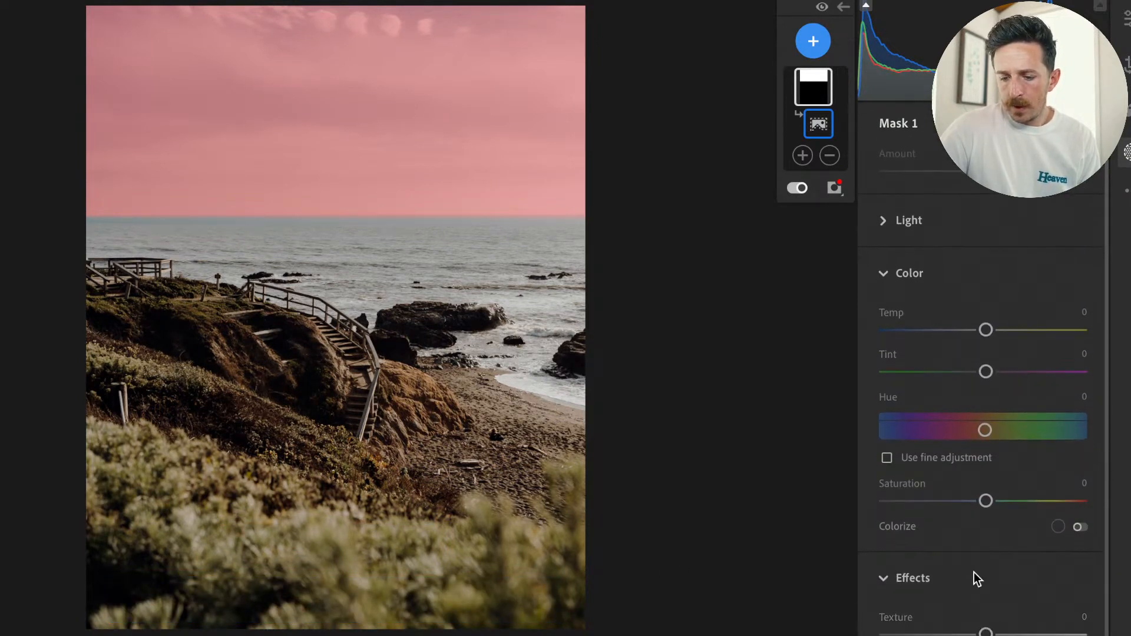
{"action": "scroll", "coordinate": [994, 344], "scroll_direction": "up", "scroll_amount": 2}
{"action": "left_click", "coordinate": [901, 288]}
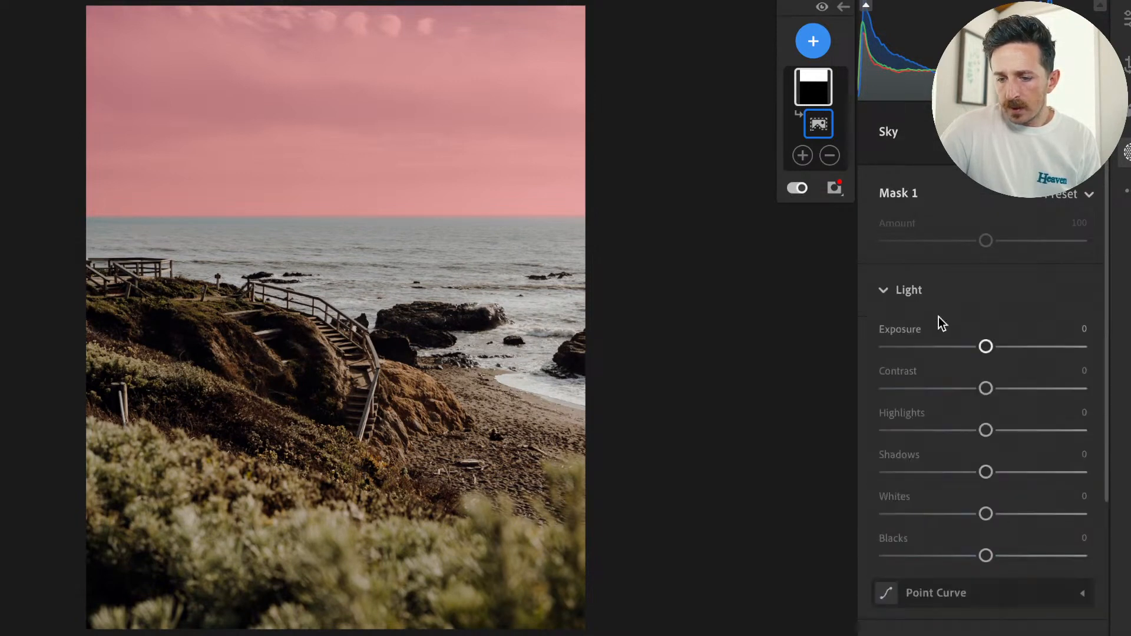
{"action": "mouse_move", "coordinate": [986, 348]}
{"action": "left_mouse_down"}
{"action": "mouse_move", "coordinate": [962, 351]}
{"action": "mouse_move", "coordinate": [976, 353]}
{"action": "left_mouse_up"}
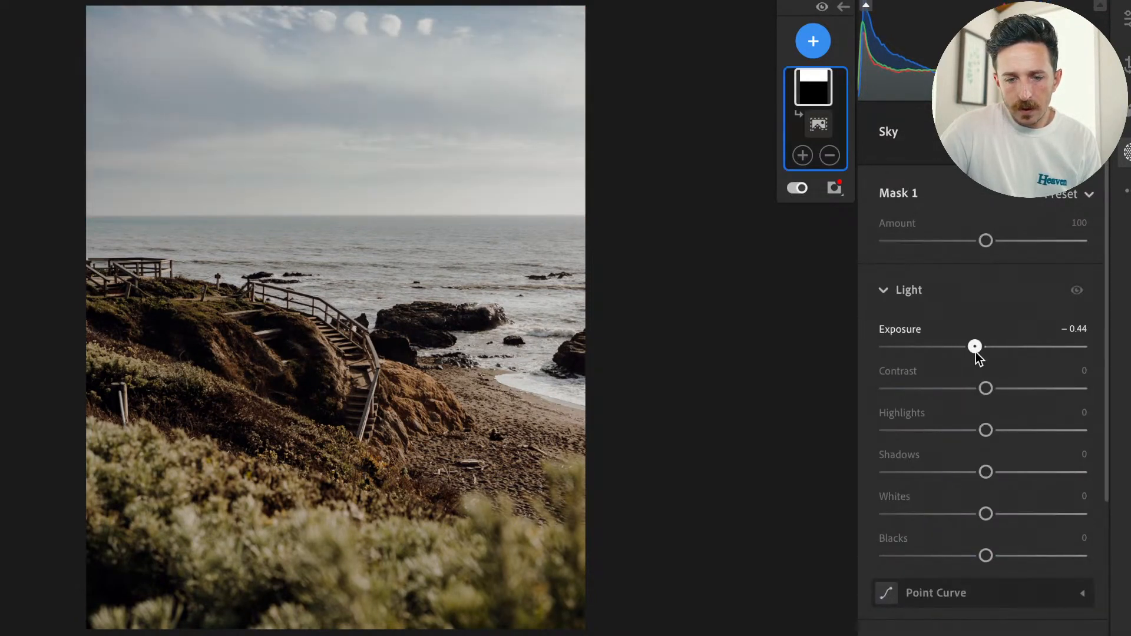
{"action": "left_click_drag", "start_coordinate": [988, 431], "coordinate": [933, 434]}
Set the sky mask's Temp to -1 and Saturation to +9.
{"action": "scroll", "coordinate": [984, 577], "scroll_direction": "down", "scroll_amount": 5}
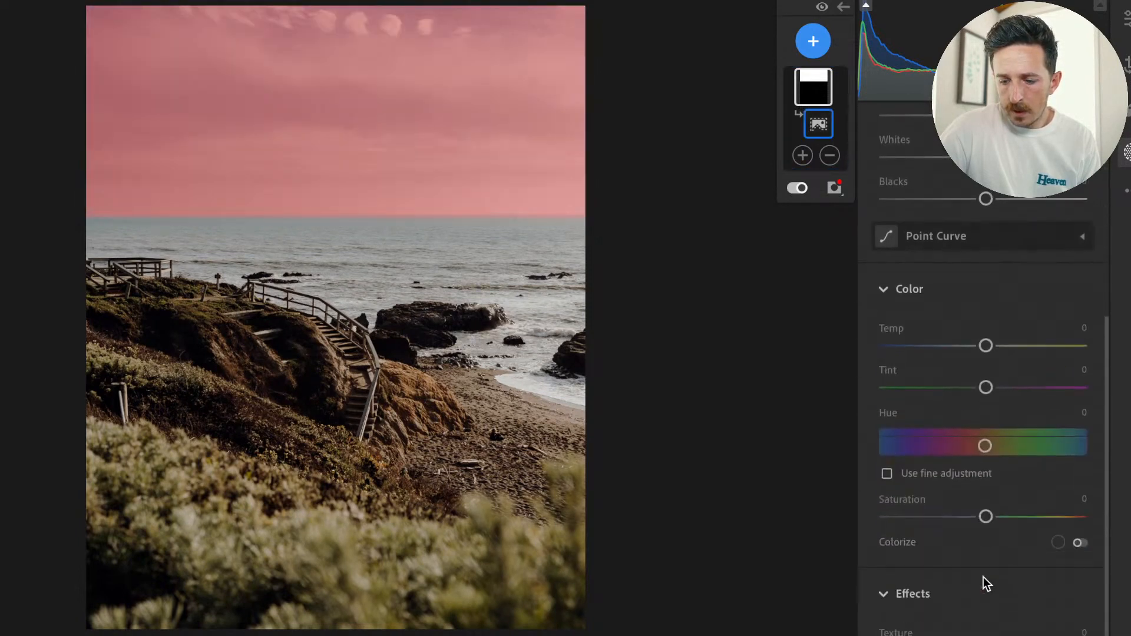
{"action": "mouse_move", "coordinate": [985, 401]}
{"action": "left_mouse_down"}
{"action": "mouse_move", "coordinate": [956, 404]}
{"action": "mouse_move", "coordinate": [978, 407]}
{"action": "left_mouse_up"}
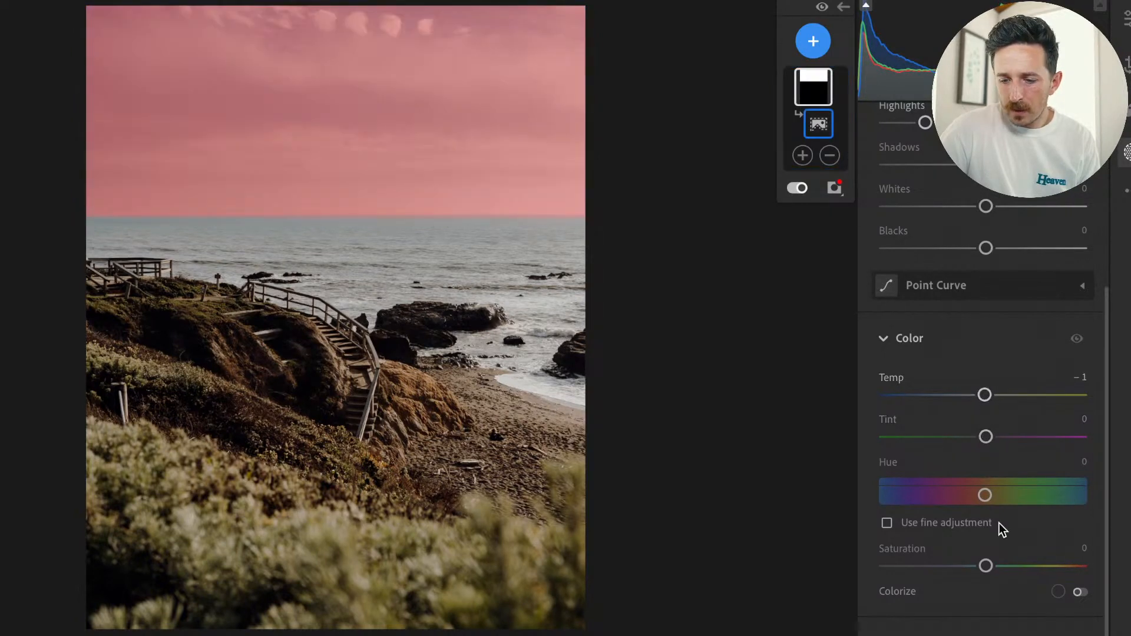
{"action": "scroll", "coordinate": [999, 523], "scroll_direction": "down", "scroll_amount": 3}
{"action": "left_click_drag", "start_coordinate": [987, 428], "coordinate": [989, 430]}
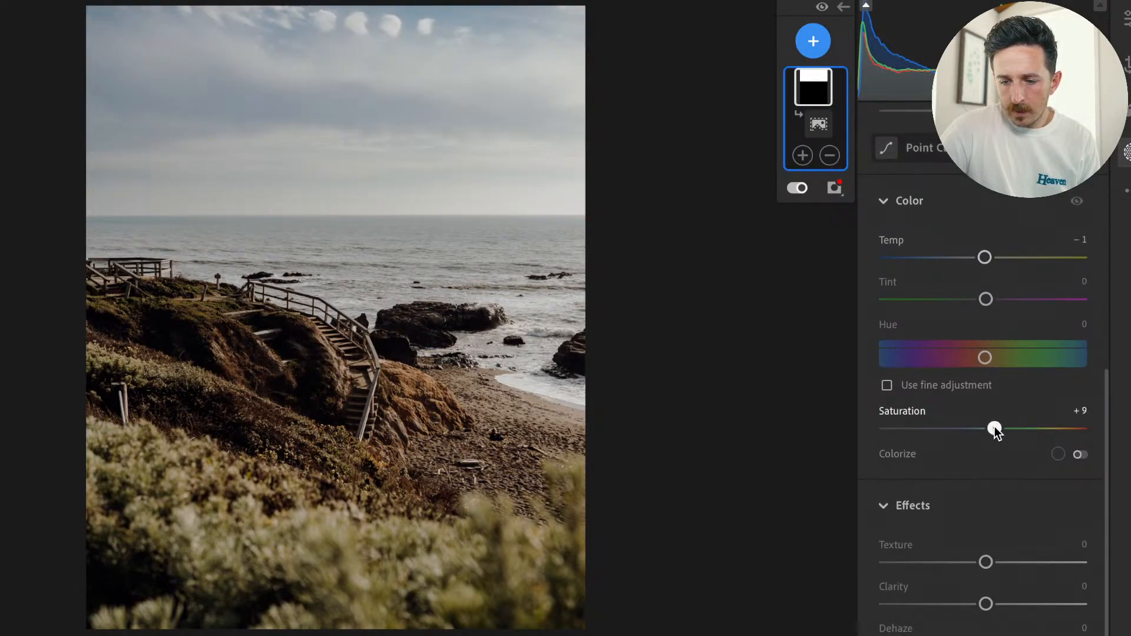
{"action": "left_click_drag", "start_coordinate": [995, 431], "coordinate": [996, 434]}
Try a negative Clarity on the sky mask, reset it, and set Texture to -33.
{"action": "mouse_move", "coordinate": [987, 606]}
{"action": "left_mouse_down"}
{"action": "mouse_move", "coordinate": [921, 607]}
{"action": "mouse_move", "coordinate": [975, 607]}
{"action": "left_mouse_up"}
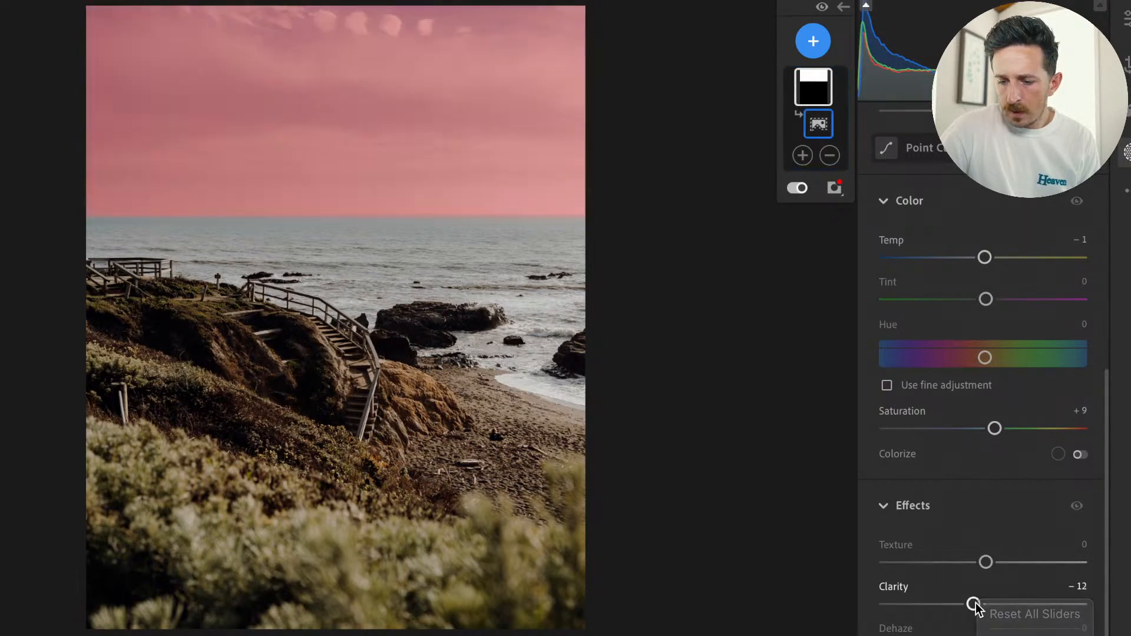
{"action": "double_click", "coordinate": [975, 605]}
{"action": "left_click_drag", "start_coordinate": [988, 560], "coordinate": [956, 563]}
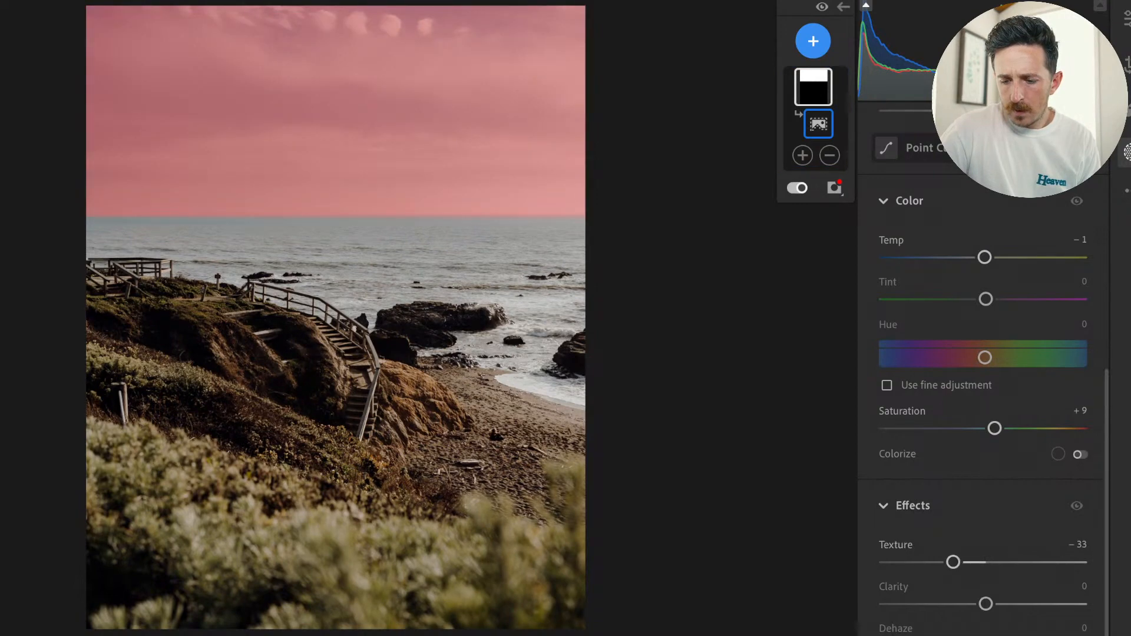
{"action": "scroll", "coordinate": [983, 383], "scroll_direction": "down", "scroll_amount": 3}
{"action": "scroll", "coordinate": [983, 383], "scroll_direction": "up", "scroll_amount": 10}
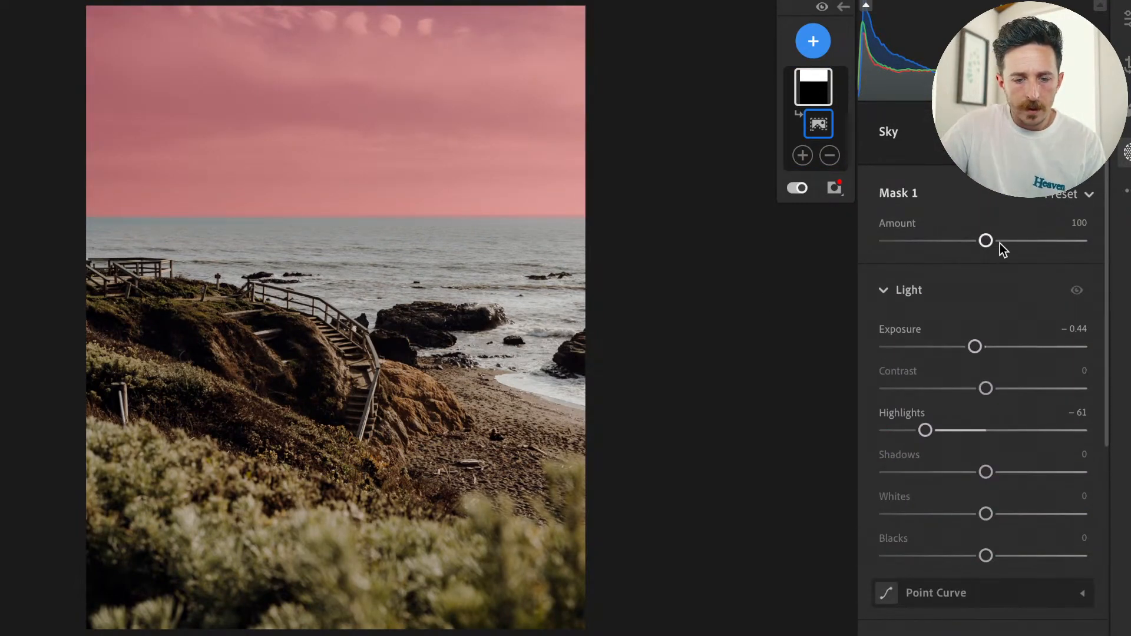
Add a Radial Gradient mask as a tall ellipse centred on the photo's right edge near the horizon.
{"action": "left_click", "coordinate": [825, 36]}
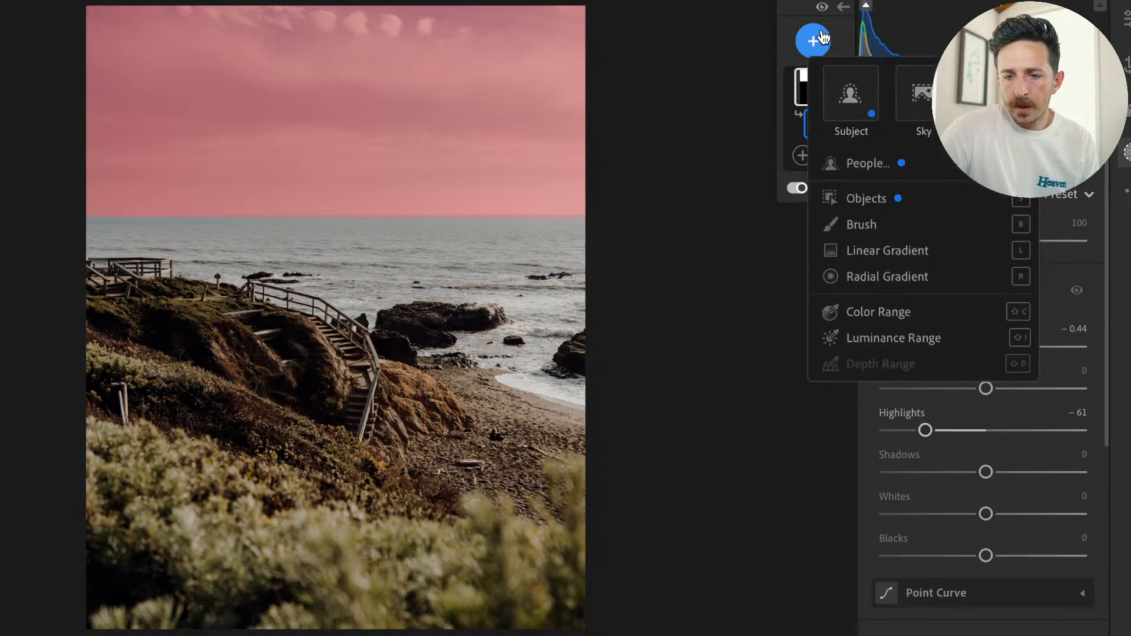
{"action": "left_click", "coordinate": [878, 268]}
{"action": "left_click_drag", "start_coordinate": [511, 192], "coordinate": [663, 495]}
{"action": "left_click_drag", "start_coordinate": [510, 177], "coordinate": [596, 227]}
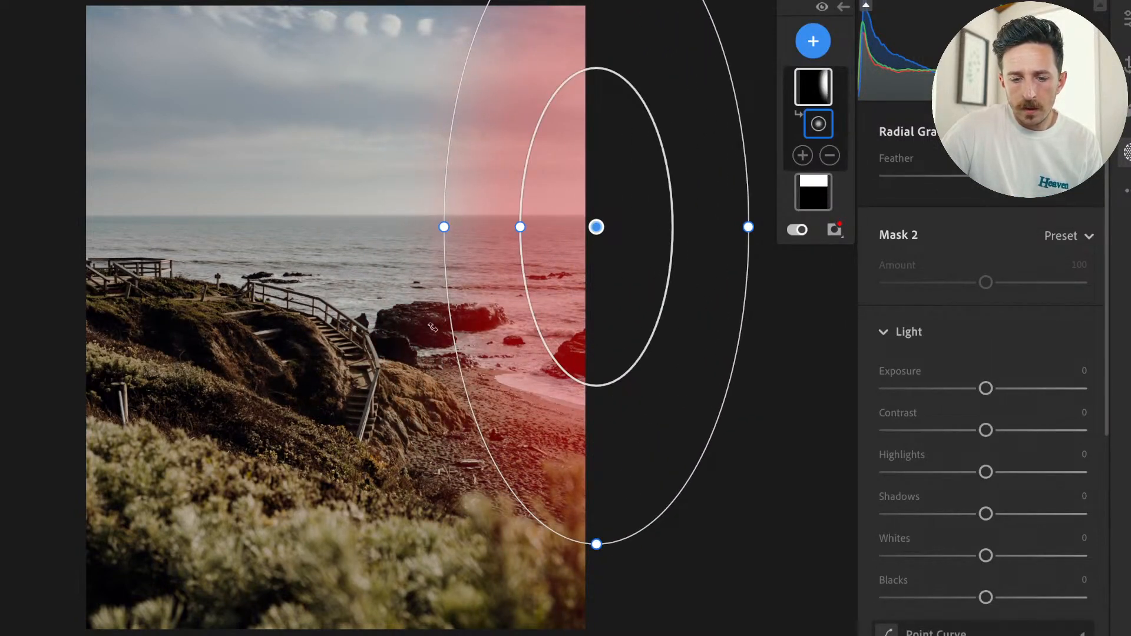
Enlarge the radial gradient so its outer edge reaches from the photo's right side across the sea to the staircase.
{"action": "scroll", "coordinate": [412, 414], "scroll_direction": "up", "scroll_amount": 5}
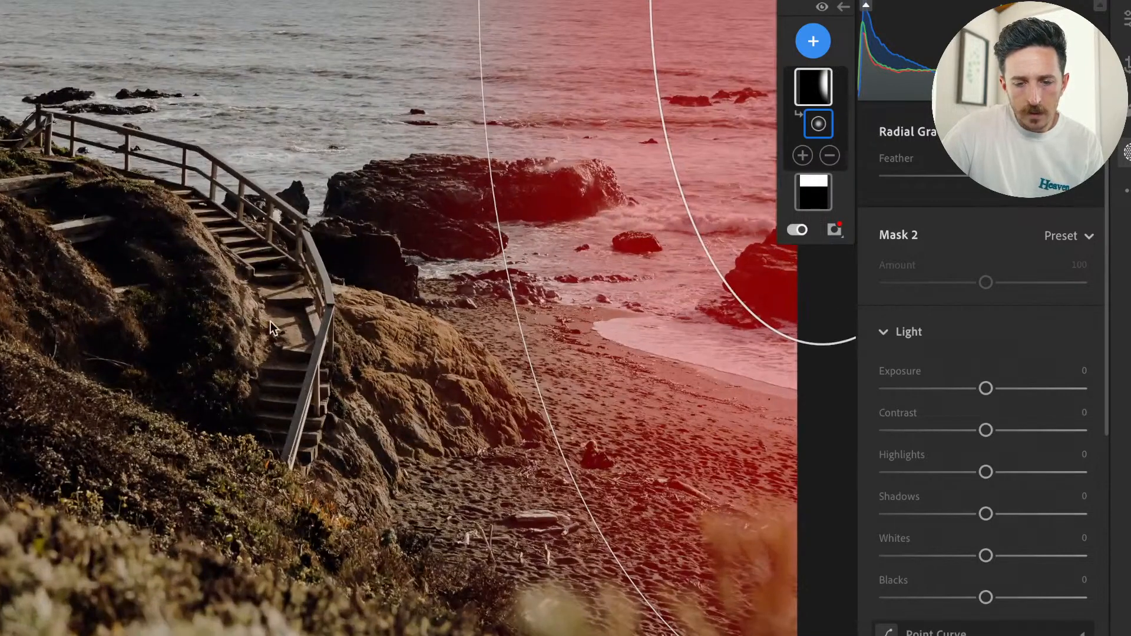
{"action": "scroll", "coordinate": [361, 184], "scroll_direction": "down", "scroll_amount": 7}
{"action": "scroll", "coordinate": [360, 180], "scroll_direction": "down", "scroll_amount": 2}
{"action": "scroll", "coordinate": [469, 133], "scroll_direction": "up", "scroll_amount": 4}
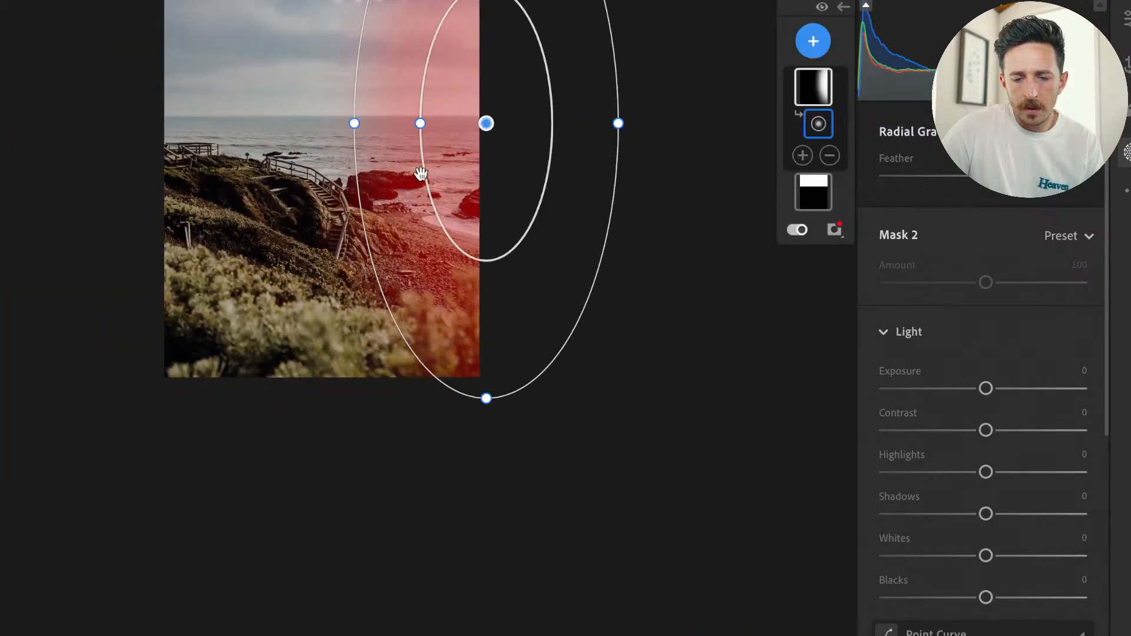
{"action": "scroll", "coordinate": [278, 165], "scroll_direction": "up", "scroll_amount": 4}
{"action": "scroll", "coordinate": [278, 165], "scroll_direction": "down", "scroll_amount": 4}
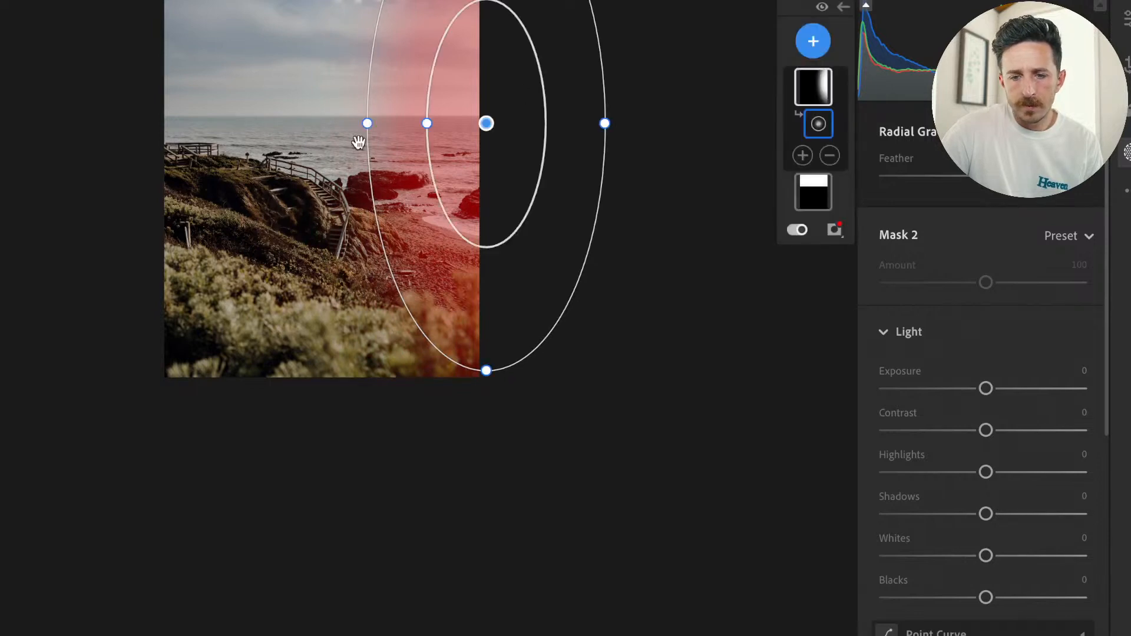
{"action": "scroll", "coordinate": [179, 196], "scroll_direction": "up", "scroll_amount": 3}
{"action": "scroll", "coordinate": [180, 196], "scroll_direction": "down", "scroll_amount": 2}
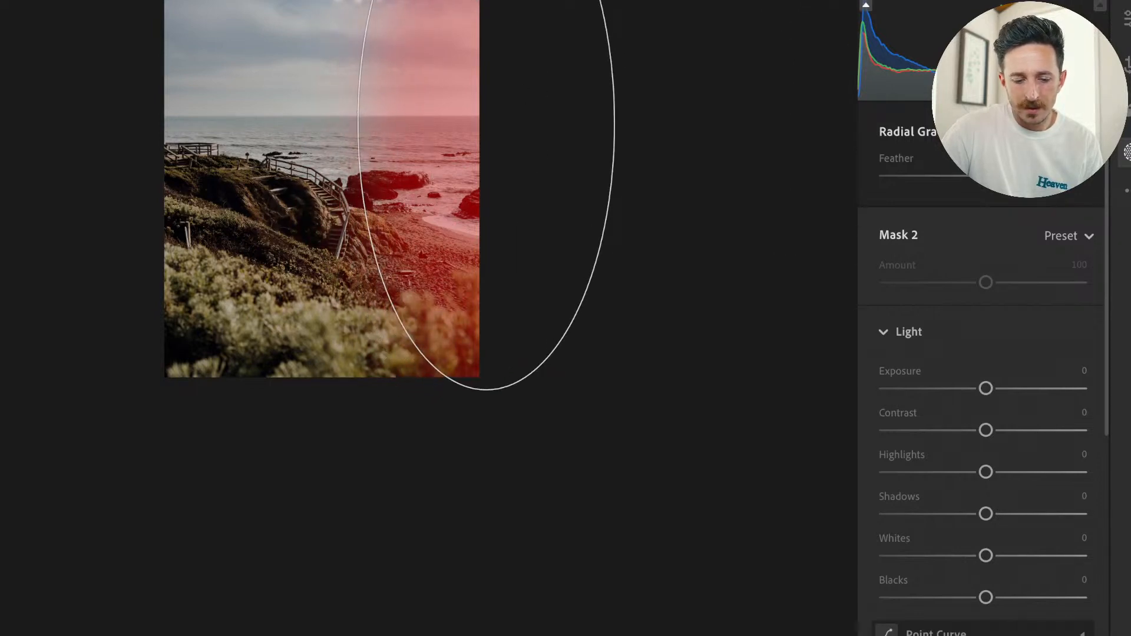
{"action": "key", "text": "space"}
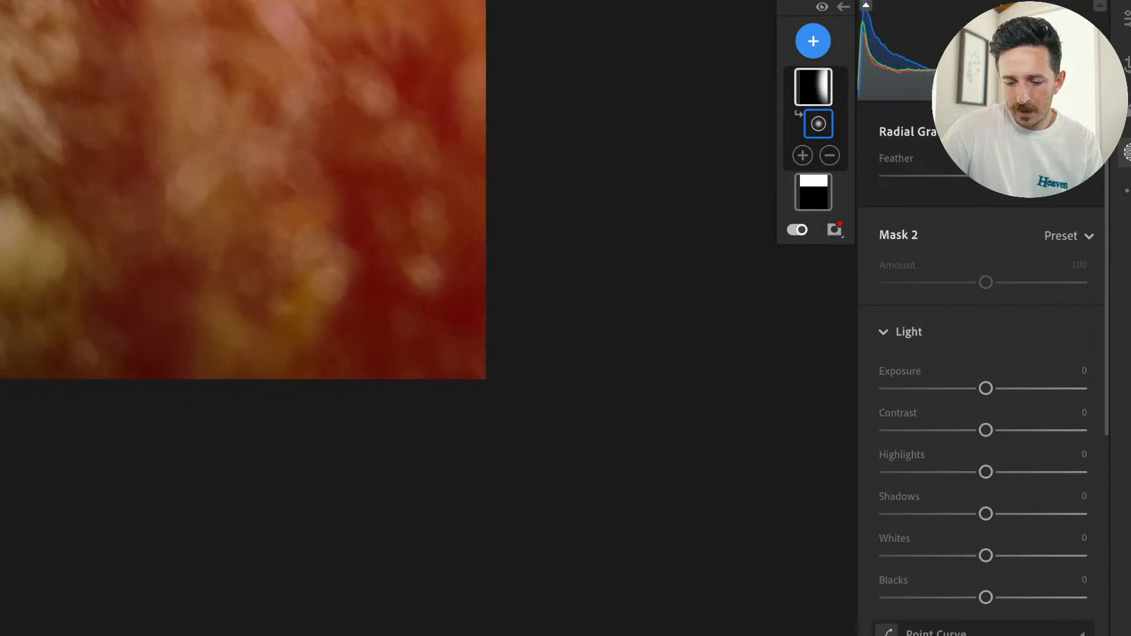
{"action": "left_click", "coordinate": [527, 359]}
{"action": "left_click_drag", "start_coordinate": [393, 227], "coordinate": [294, 228]}
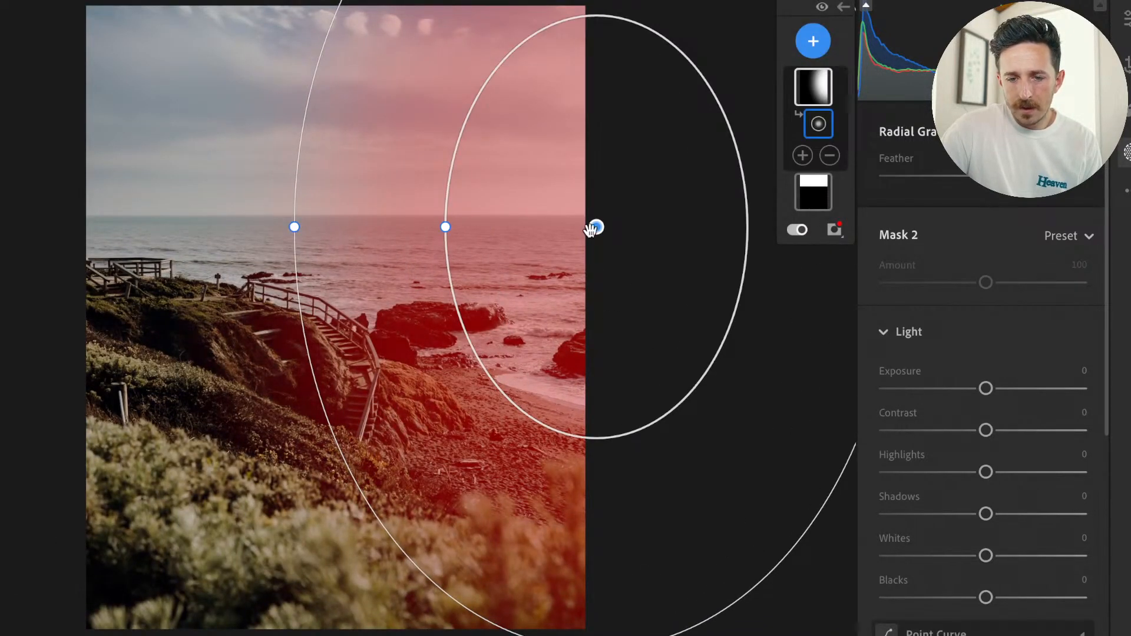
Flatten the radial gradient into a wide ellipse, centre it just beyond the horizon's right end, and shrink its inner ring for softer feathering.
{"action": "left_click_drag", "start_coordinate": [594, 228], "coordinate": [535, 434]}
{"action": "left_click_drag", "start_coordinate": [540, 7], "coordinate": [555, 239]}
{"action": "left_click_drag", "start_coordinate": [535, 430], "coordinate": [613, 207]}
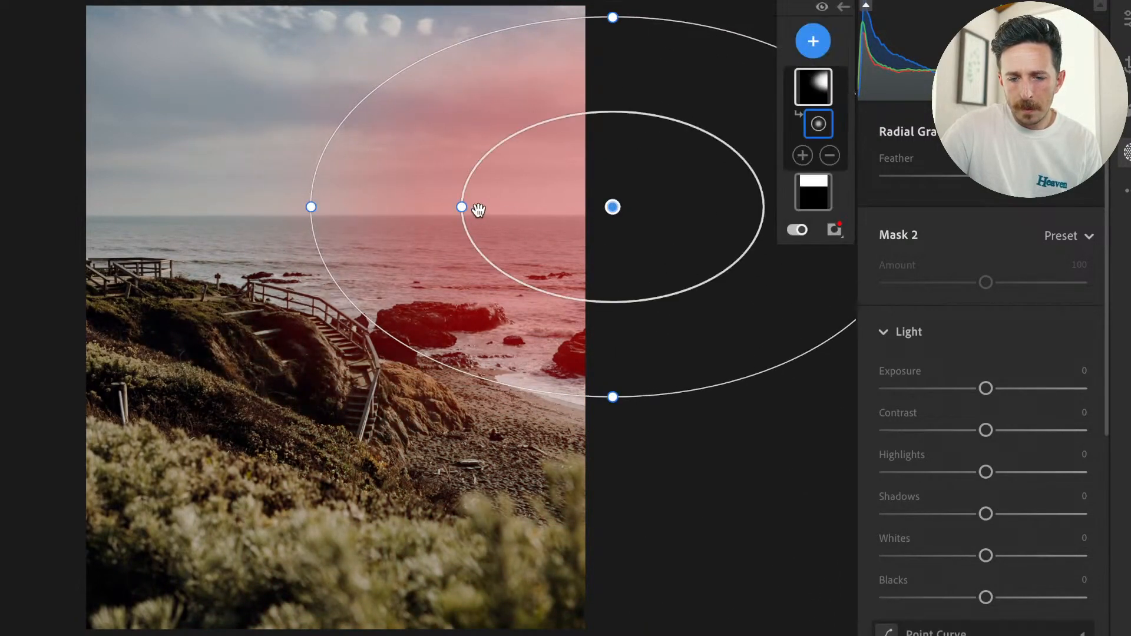
{"action": "left_click_drag", "start_coordinate": [461, 207], "coordinate": [542, 217]}
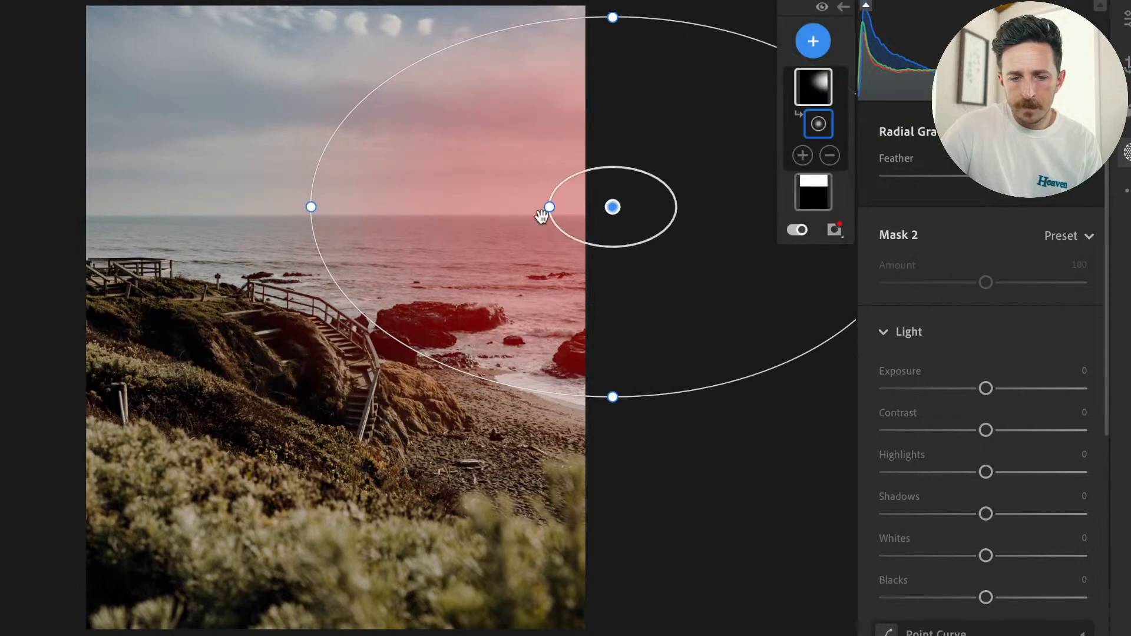
Extend the radial gradient vertically and further across the sea toward the staircase, and set its Temp to +20.
{"action": "left_click_drag", "start_coordinate": [625, 401], "coordinate": [624, 417]}
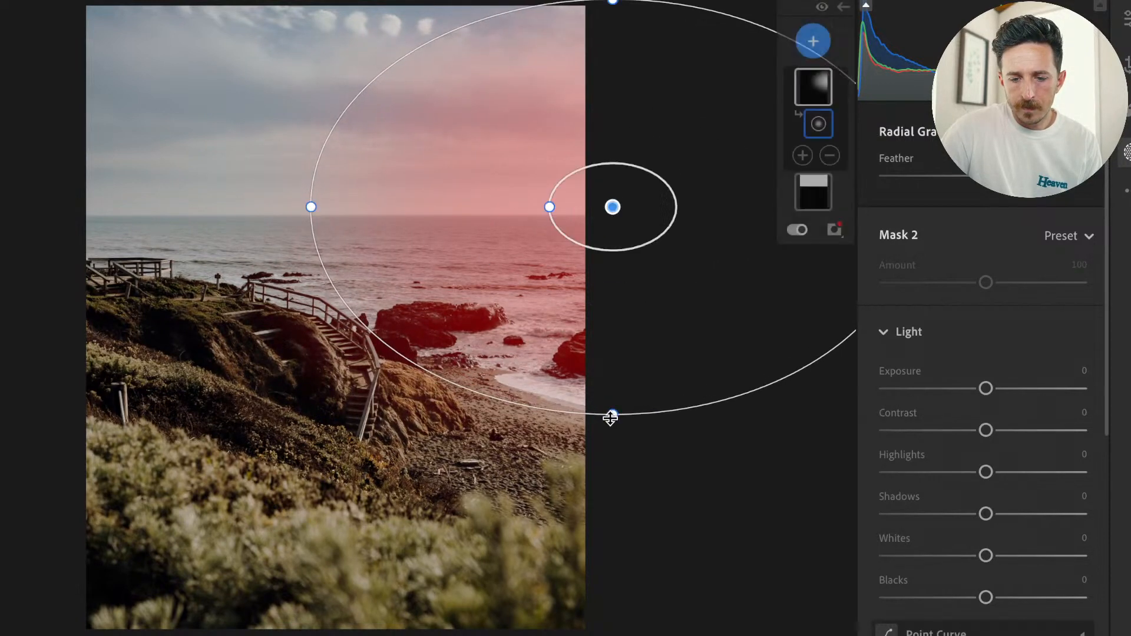
{"action": "left_click_drag", "start_coordinate": [306, 207], "coordinate": [272, 205]}
{"action": "scroll", "coordinate": [1066, 372], "scroll_direction": "down", "scroll_amount": 10}
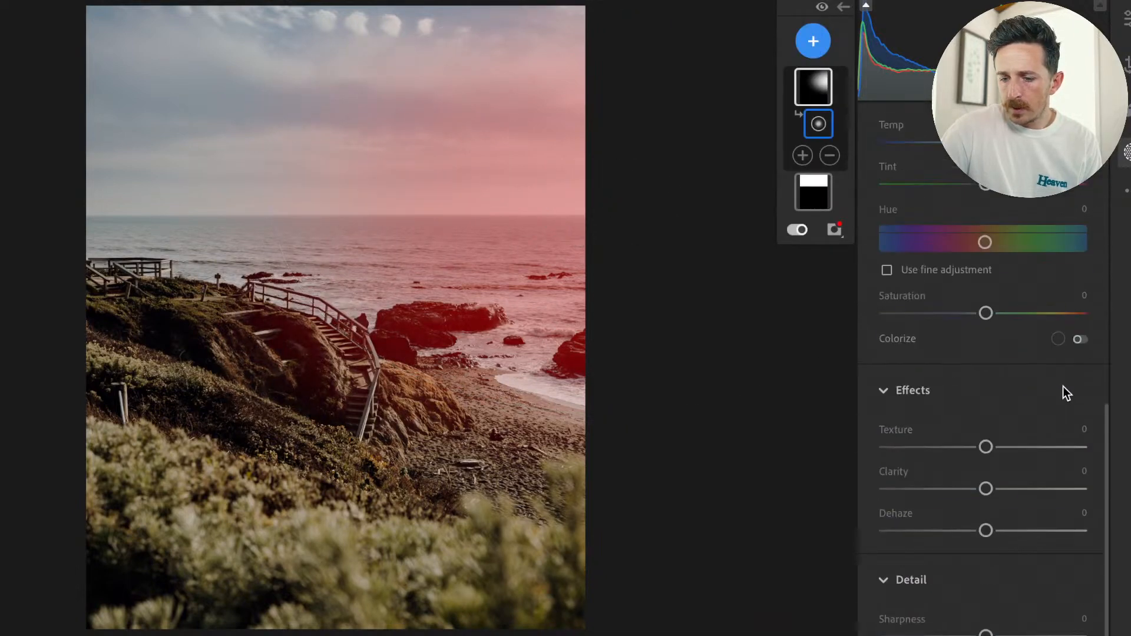
{"action": "scroll", "coordinate": [989, 348], "scroll_direction": "up", "scroll_amount": 4}
{"action": "left_click_drag", "start_coordinate": [987, 367], "coordinate": [1007, 378]}
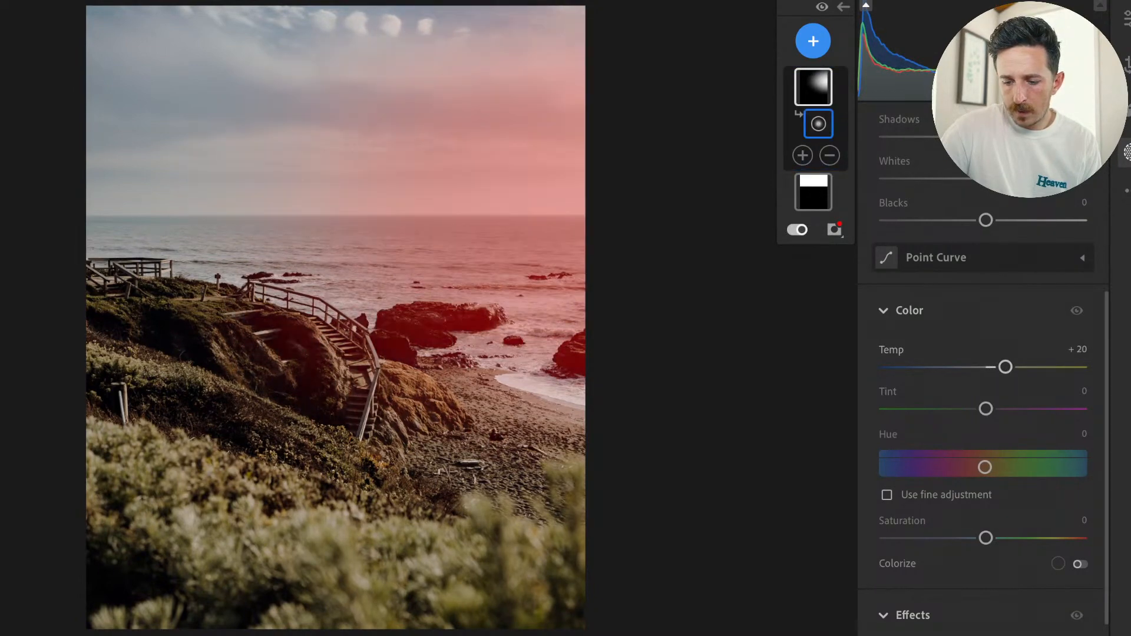
Check the radial gradient's warming without the red overlay, reset its Temp, and set it to +36.
{"action": "left_click", "coordinate": [813, 87]}
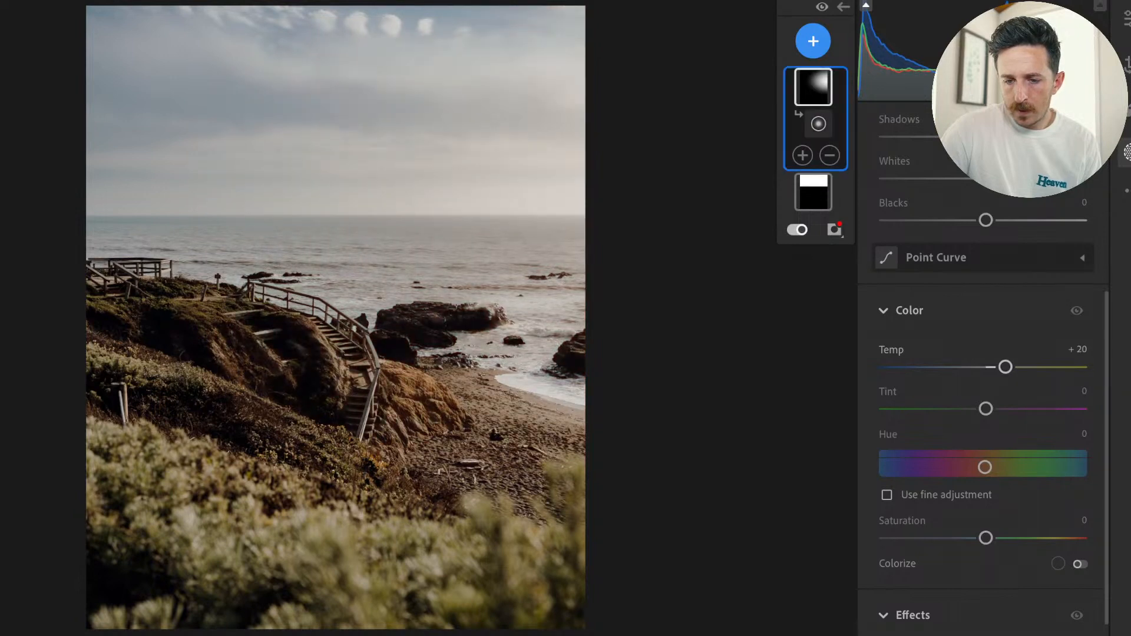
{"action": "left_click", "coordinate": [818, 123]}
{"action": "left_click", "coordinate": [813, 87]}
{"action": "left_click", "coordinate": [818, 123]}
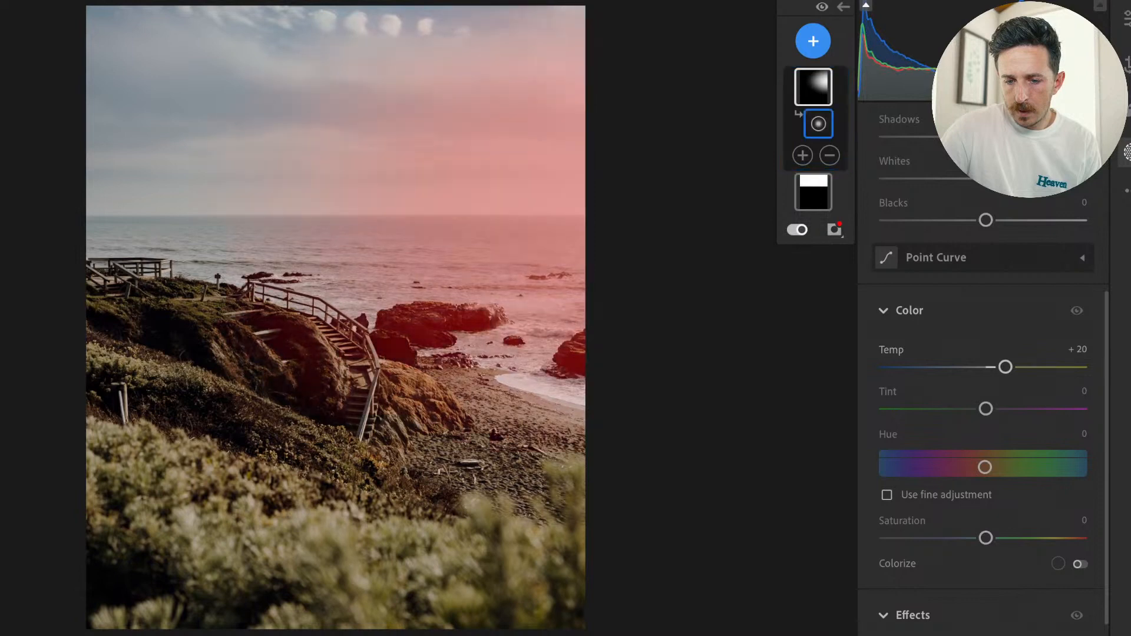
{"action": "double_click", "coordinate": [1009, 366]}
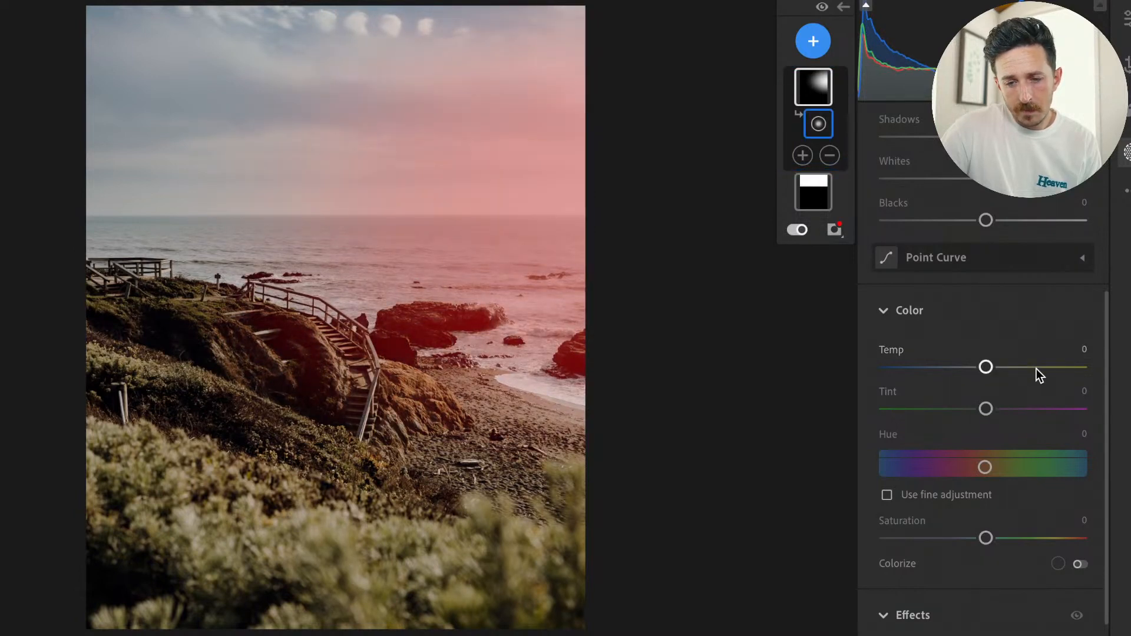
{"action": "left_click_drag", "start_coordinate": [986, 366], "coordinate": [1019, 377]}
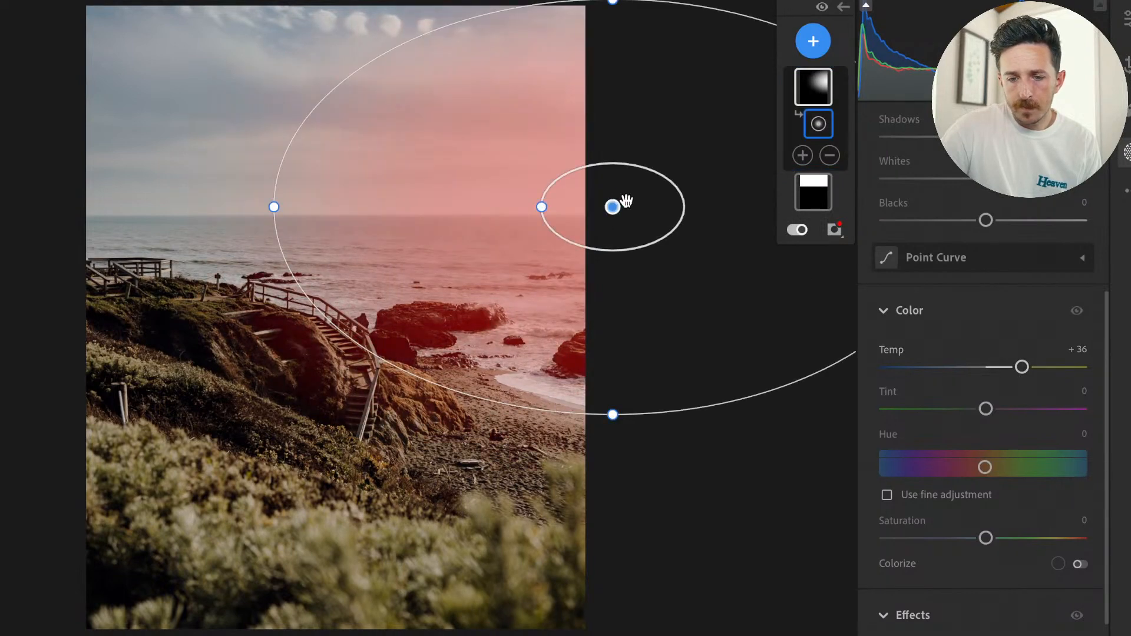
Make the radial gradient taller, reaching down over the beach, and centre it just beyond the horizon's right end.
{"action": "left_click_drag", "start_coordinate": [626, 202], "coordinate": [575, 189]}
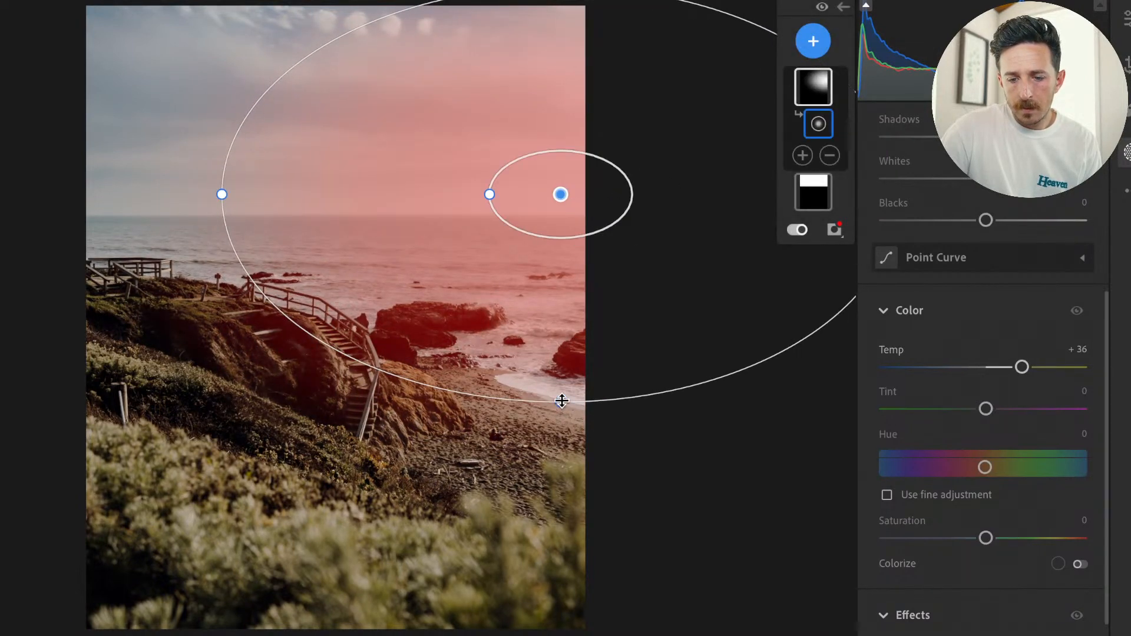
{"action": "left_click_drag", "start_coordinate": [561, 402], "coordinate": [561, 463]}
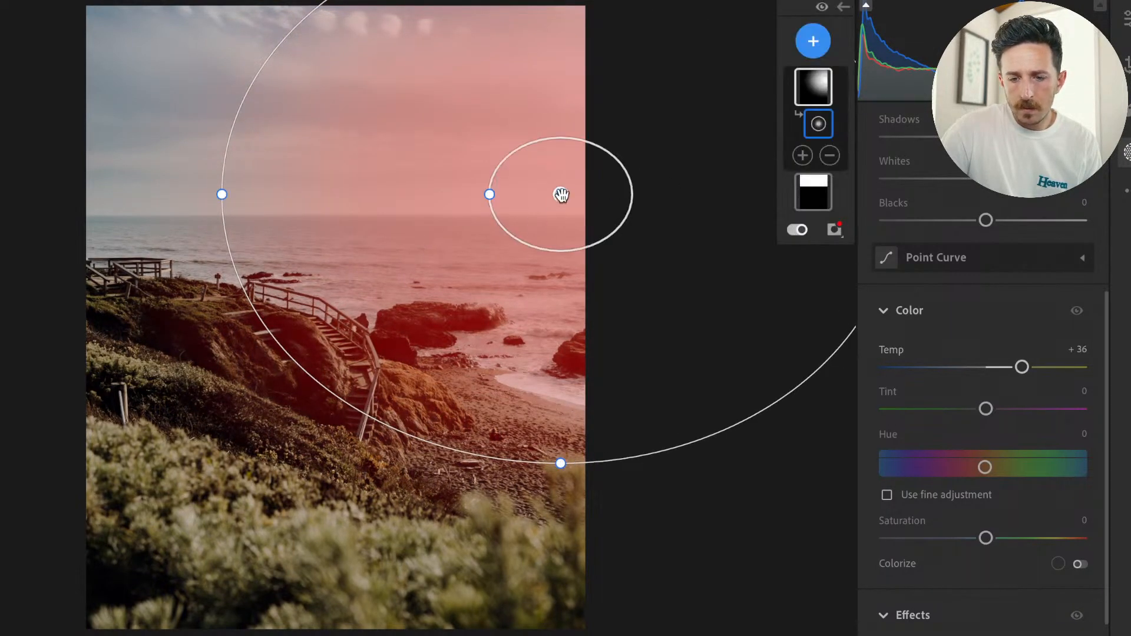
{"action": "left_click_drag", "start_coordinate": [561, 195], "coordinate": [590, 204]}
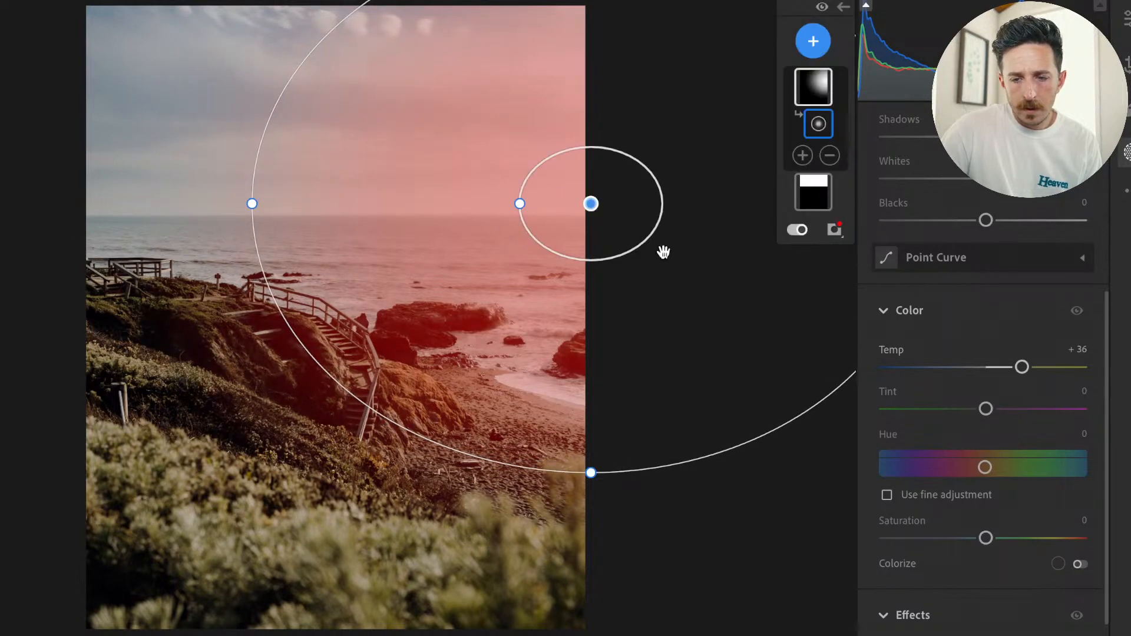
Compare the photo with and without its adjustments and inspect the sea, rocks and horizon up close.
{"action": "left_click", "coordinate": [824, 7]}
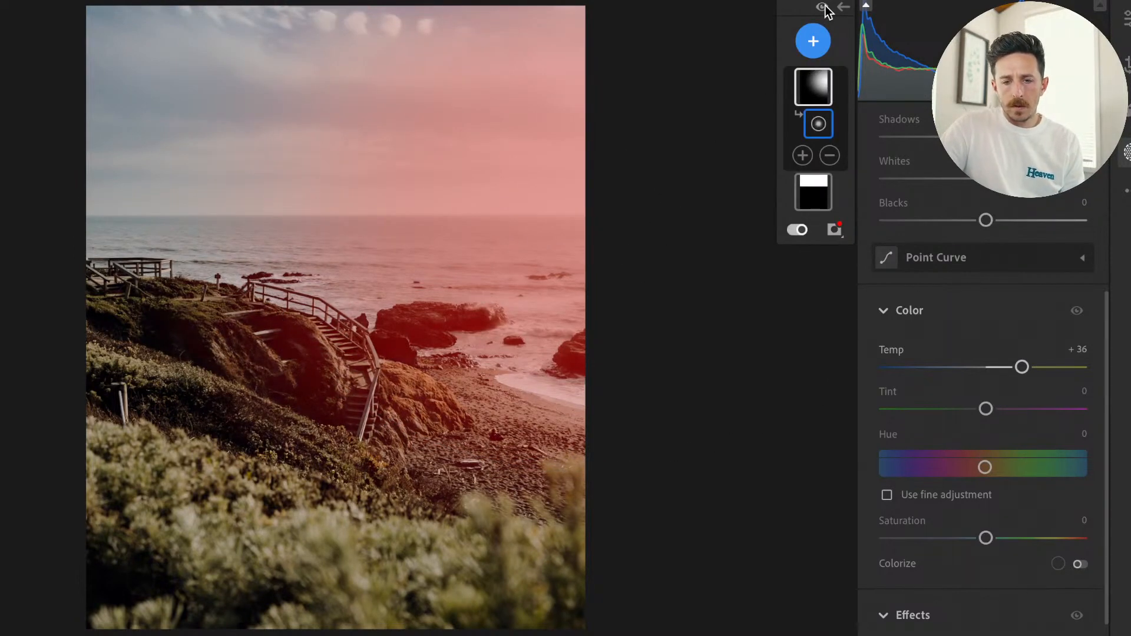
{"action": "scroll", "coordinate": [943, 292], "scroll_direction": "up", "scroll_amount": 5}
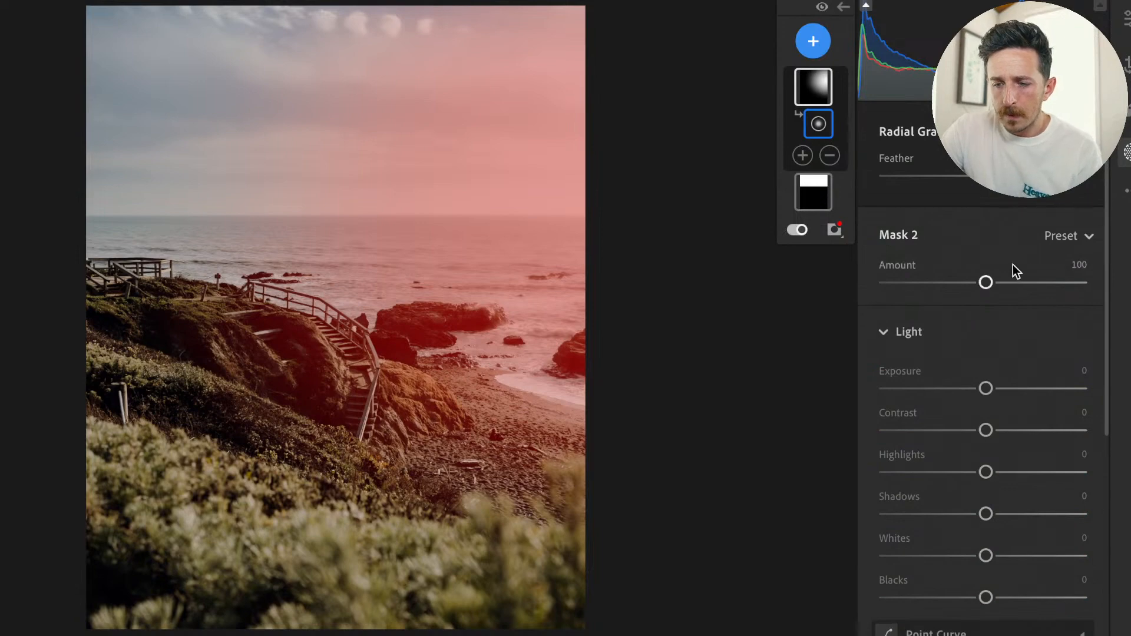
{"action": "left_click", "coordinate": [1124, 21]}
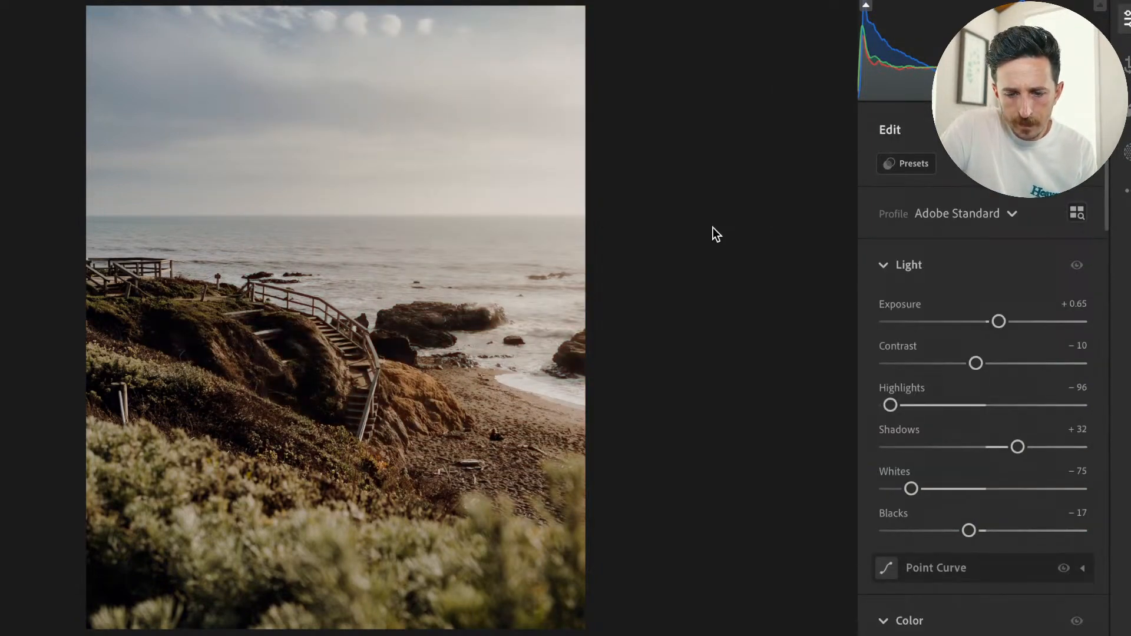
{"action": "key", "text": "backslash"}
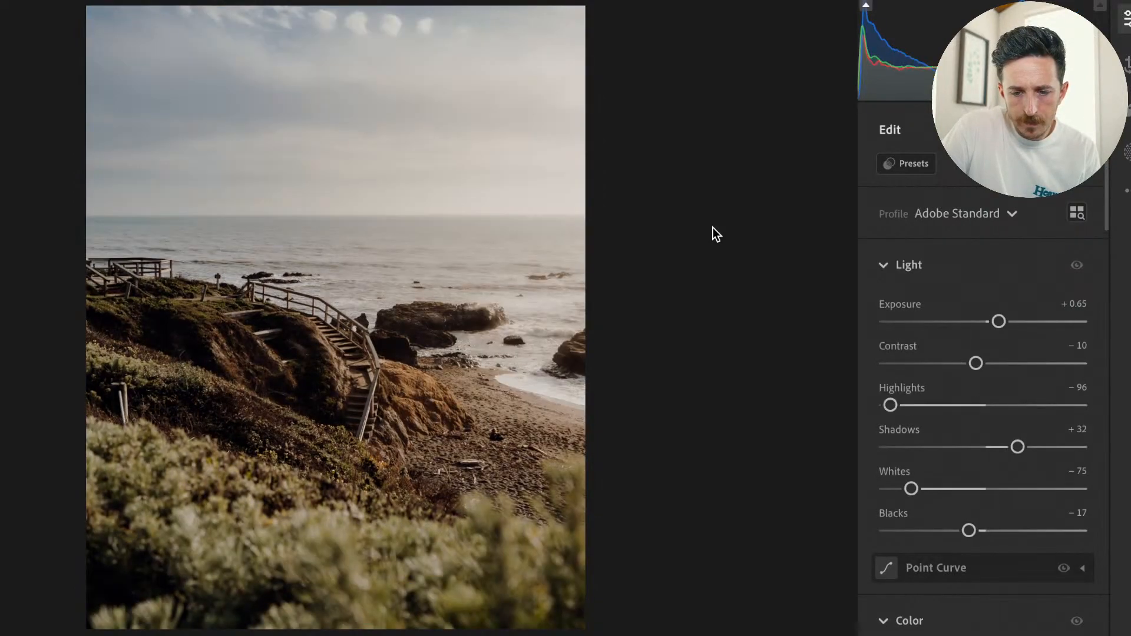
{"action": "left_click", "coordinate": [550, 296]}
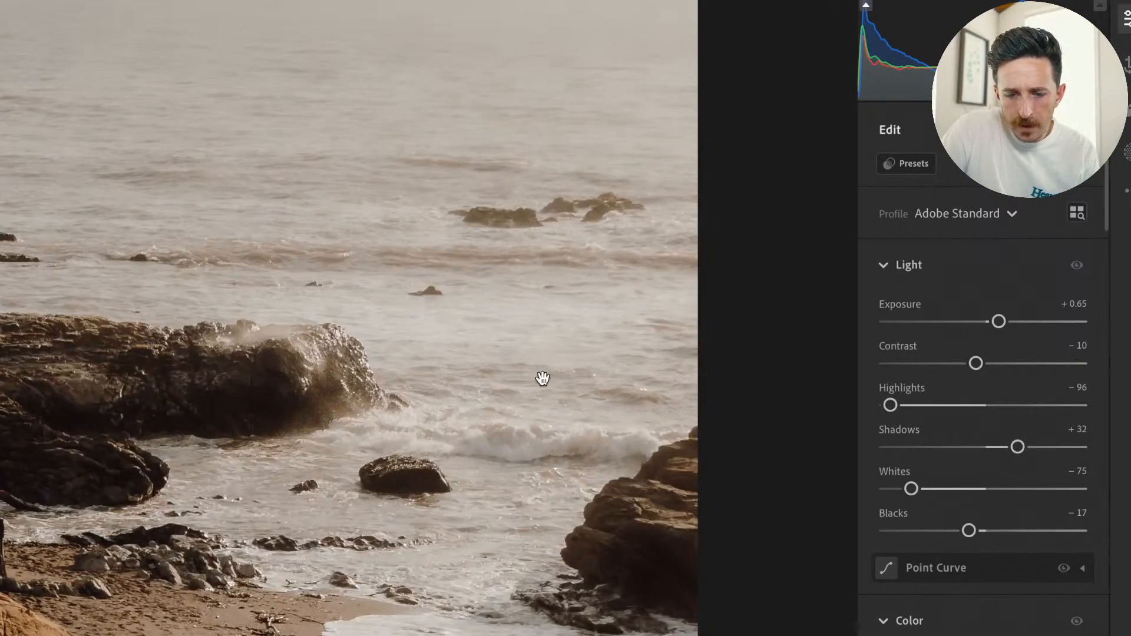
{"action": "left_click_drag", "start_coordinate": [543, 379], "coordinate": [535, 232]}
{"action": "left_click", "coordinate": [537, 234]}
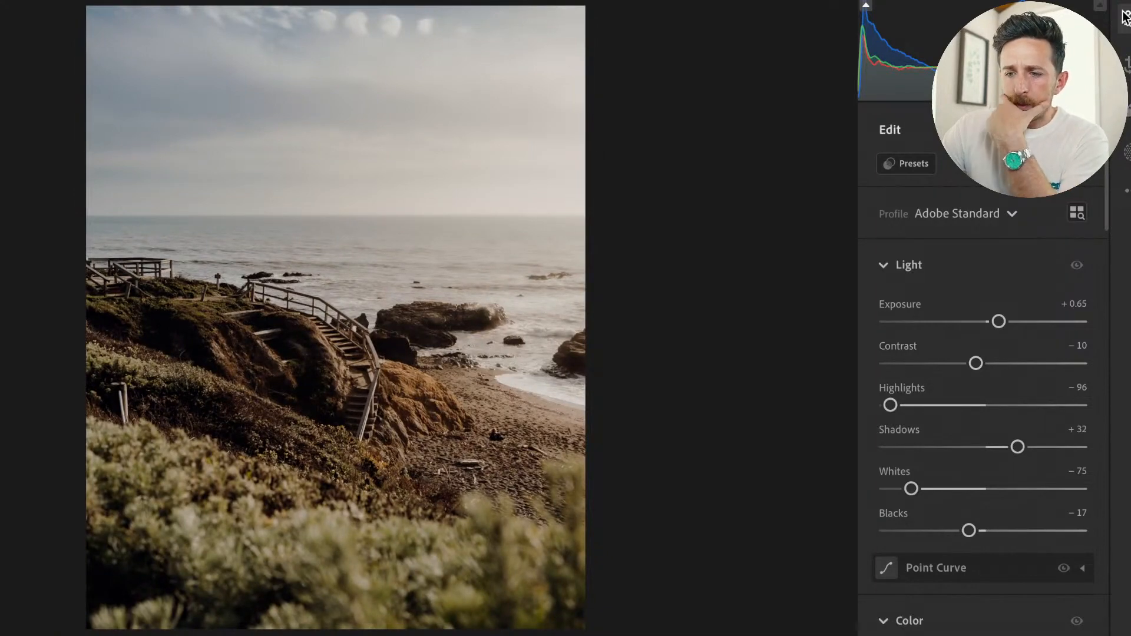
{"action": "left_click", "coordinate": [1126, 18]}
{"action": "left_click", "coordinate": [637, 209]}
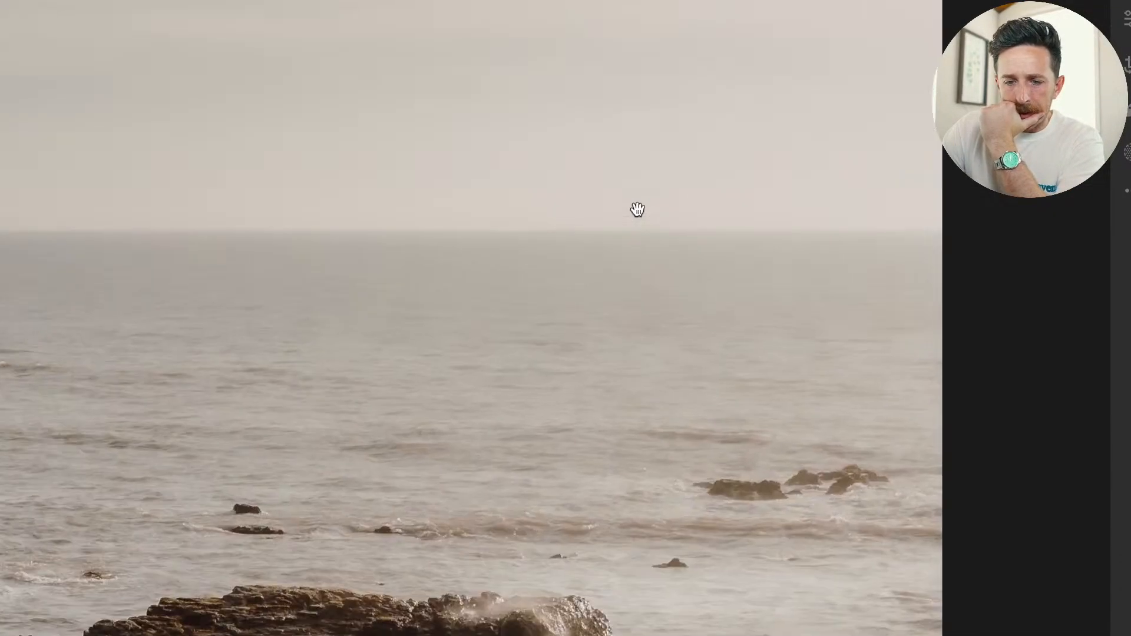
{"action": "left_click", "coordinate": [638, 209]}
Soften the radial gradient area with Texture -28, Clarity -13 and Dehaze -18, and nudge the gradient slightly right.
{"action": "key", "text": "e"}
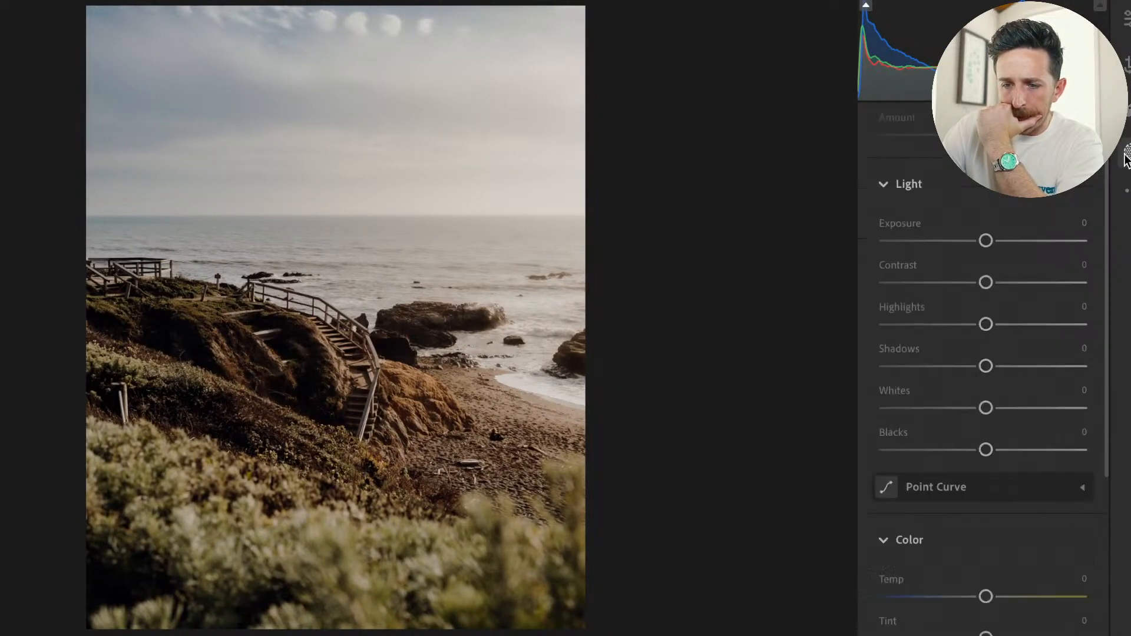
{"action": "scroll", "coordinate": [1011, 453], "scroll_direction": "down", "scroll_amount": 4}
{"action": "scroll", "coordinate": [1010, 451], "scroll_direction": "down", "scroll_amount": 5}
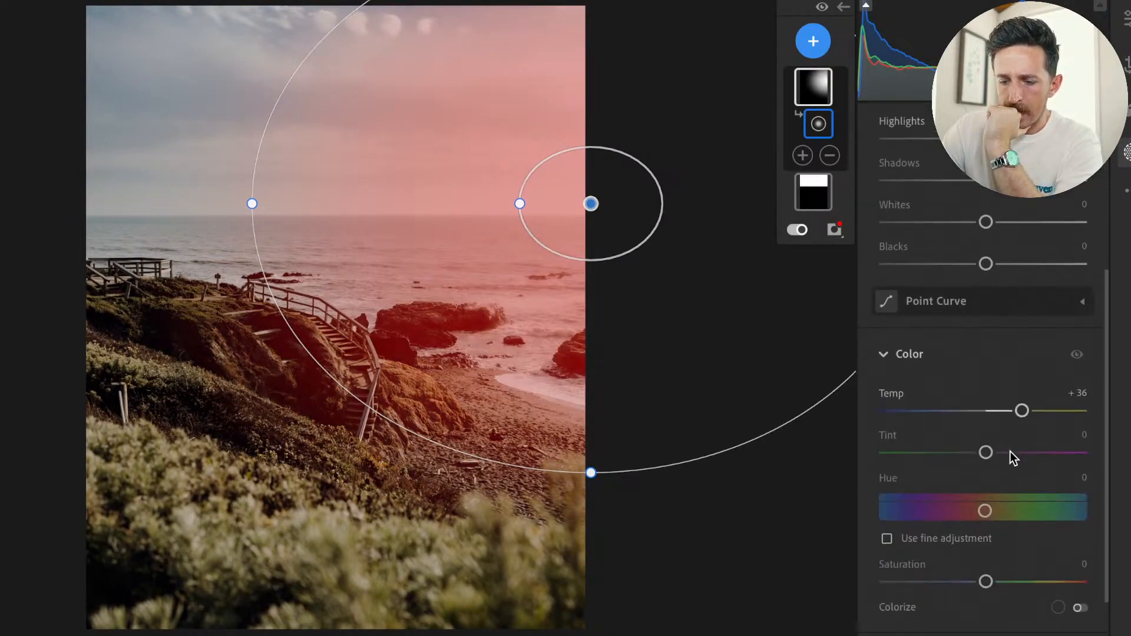
{"action": "left_click_drag", "start_coordinate": [911, 480], "coordinate": [958, 479]}
{"action": "left_click_drag", "start_coordinate": [954, 564], "coordinate": [968, 564]}
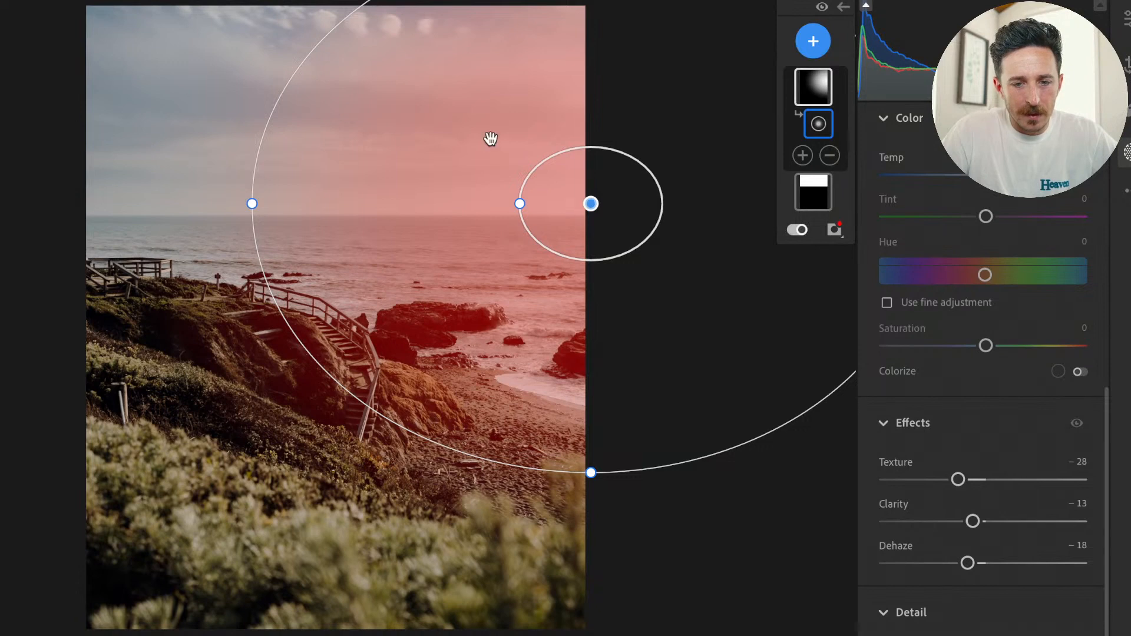
{"action": "left_click_drag", "start_coordinate": [584, 187], "coordinate": [591, 188]}
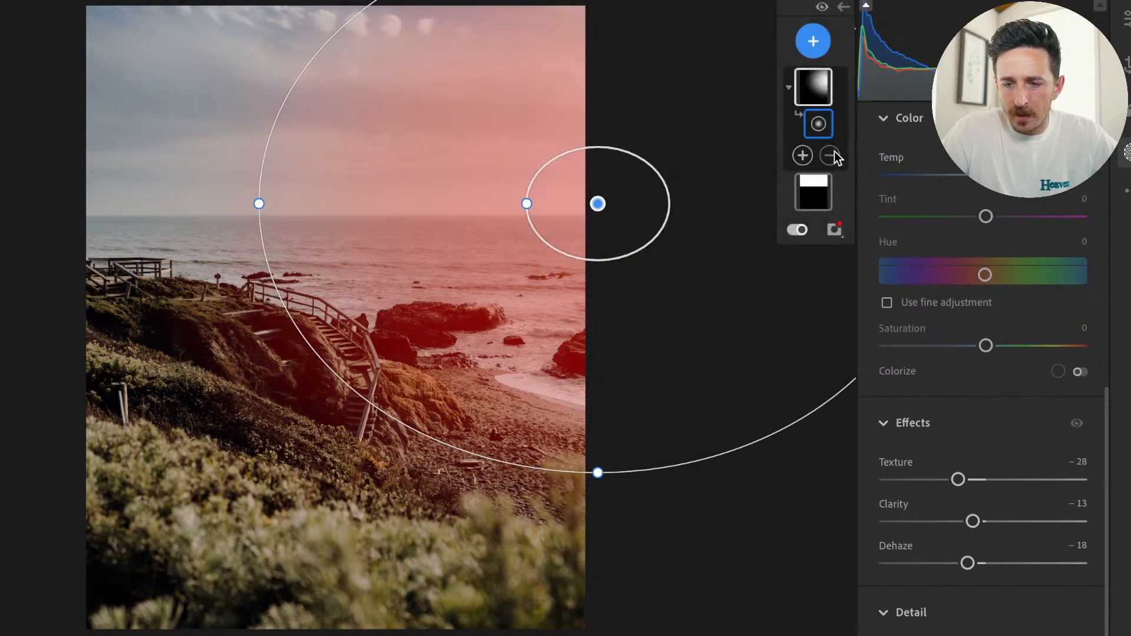
{"action": "left_click", "coordinate": [830, 89]}
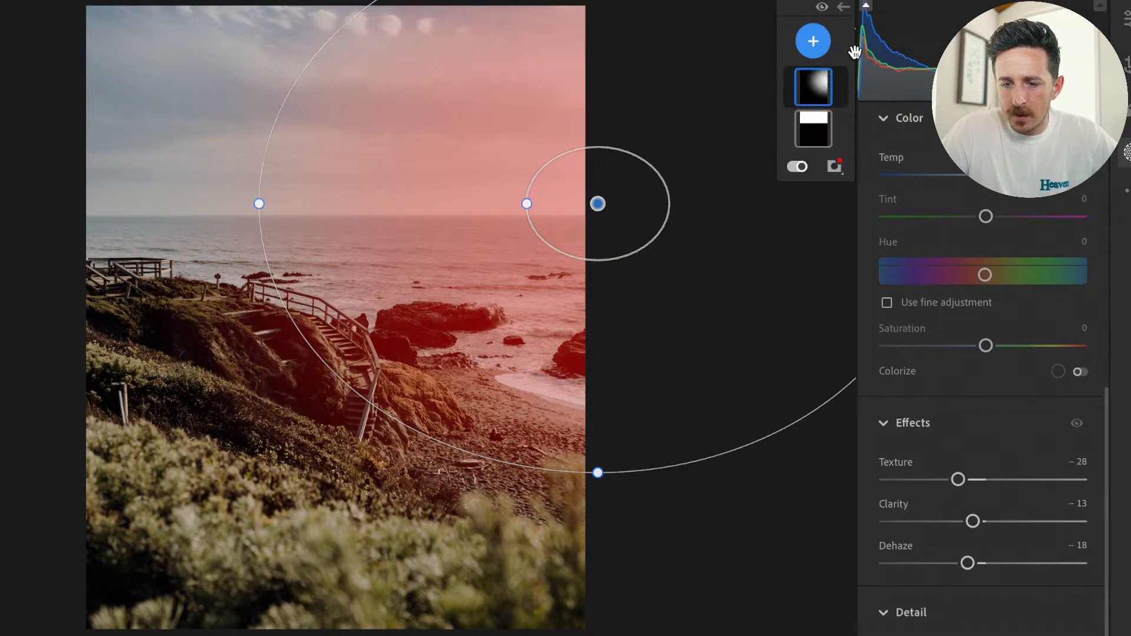
{"action": "left_click", "coordinate": [844, 7]}
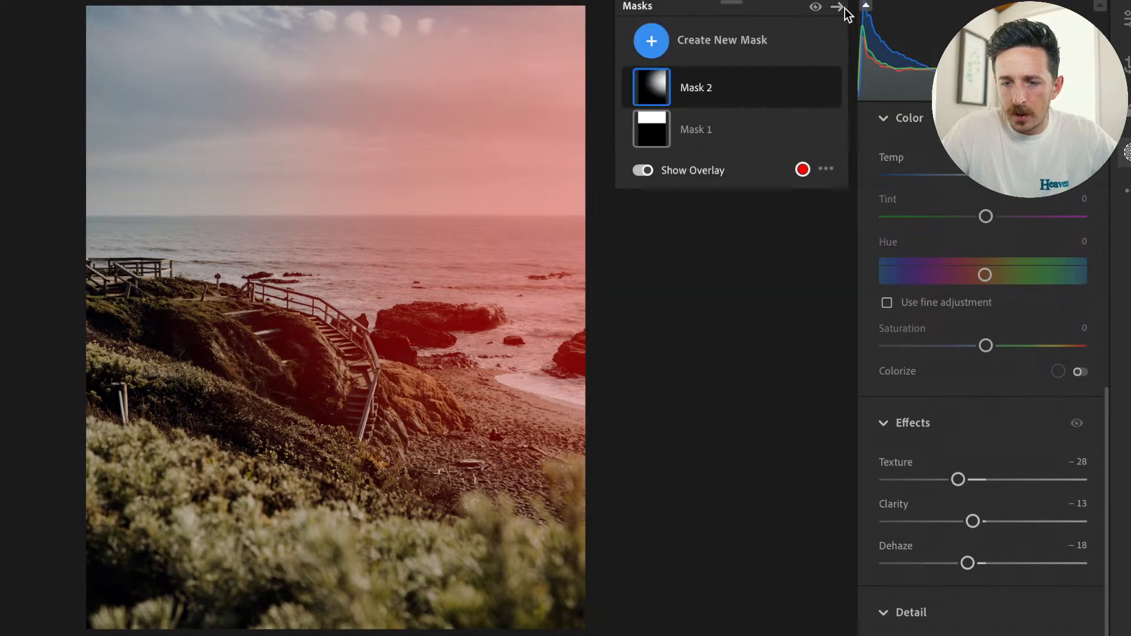
{"action": "left_click", "coordinate": [845, 8]}
Set the whole photo's white balance Temp to 5,678, inspect the staircase up close, and compare with the original.
{"action": "left_click", "coordinate": [1126, 19]}
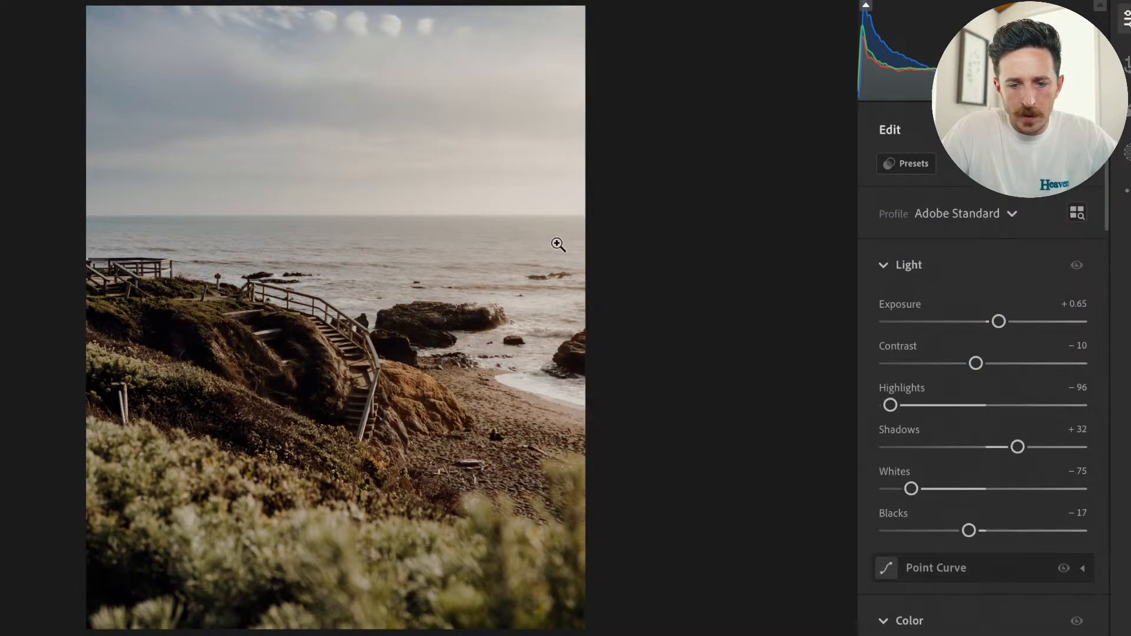
{"action": "scroll", "coordinate": [982, 401], "scroll_direction": "down", "scroll_amount": 2}
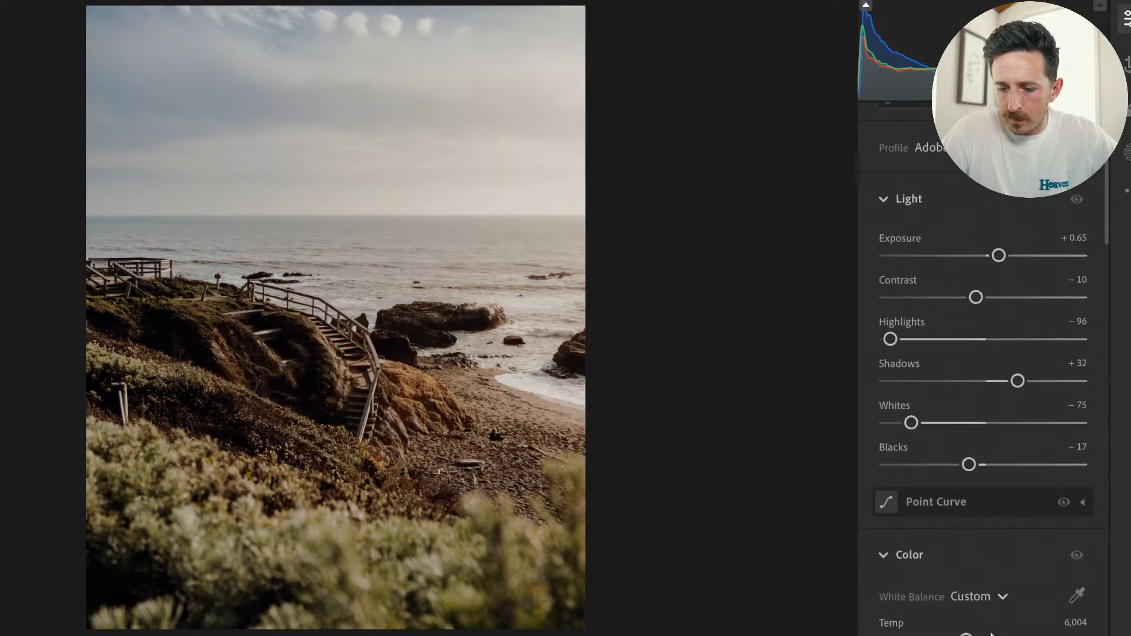
{"action": "left_click_drag", "start_coordinate": [978, 635], "coordinate": [962, 635]}
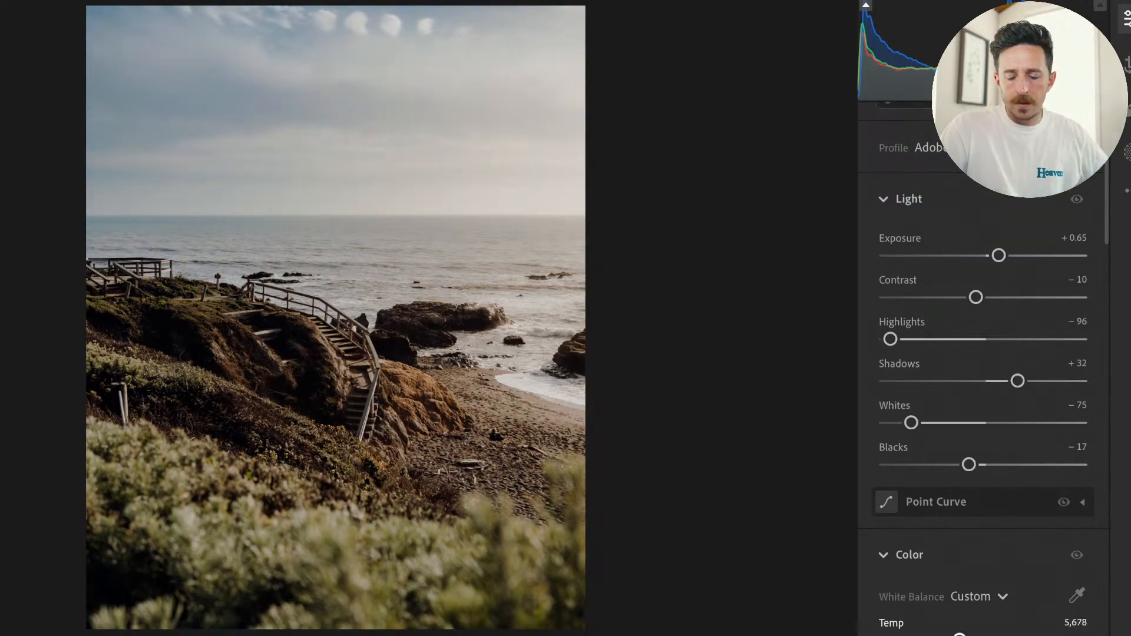
{"action": "left_click_drag", "start_coordinate": [960, 635], "coordinate": [959, 635]}
{"action": "key", "text": "backslash"}
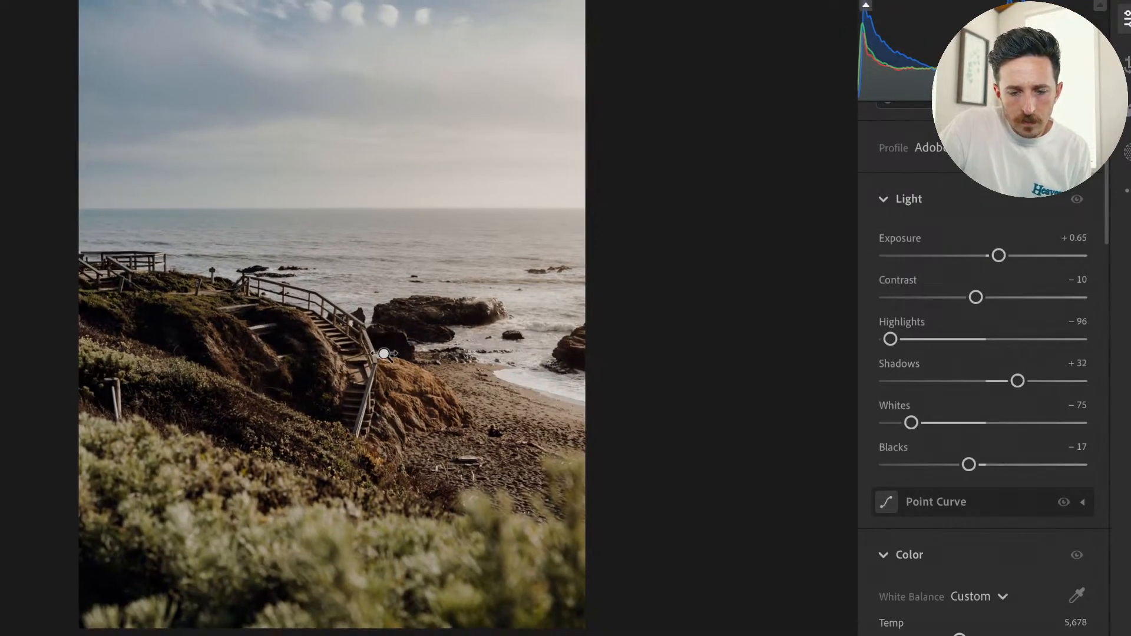
{"action": "left_click", "coordinate": [380, 408]}
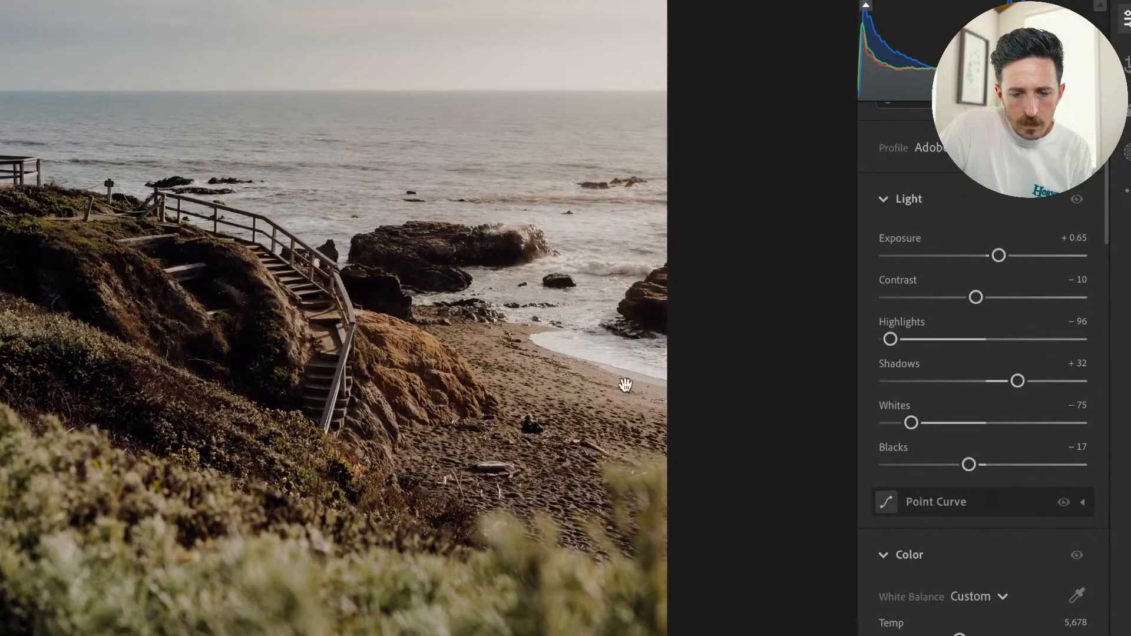
{"action": "left_click", "coordinate": [568, 391]}
{"action": "key", "text": "backslash"}
{"action": "key", "text": "backslash"}
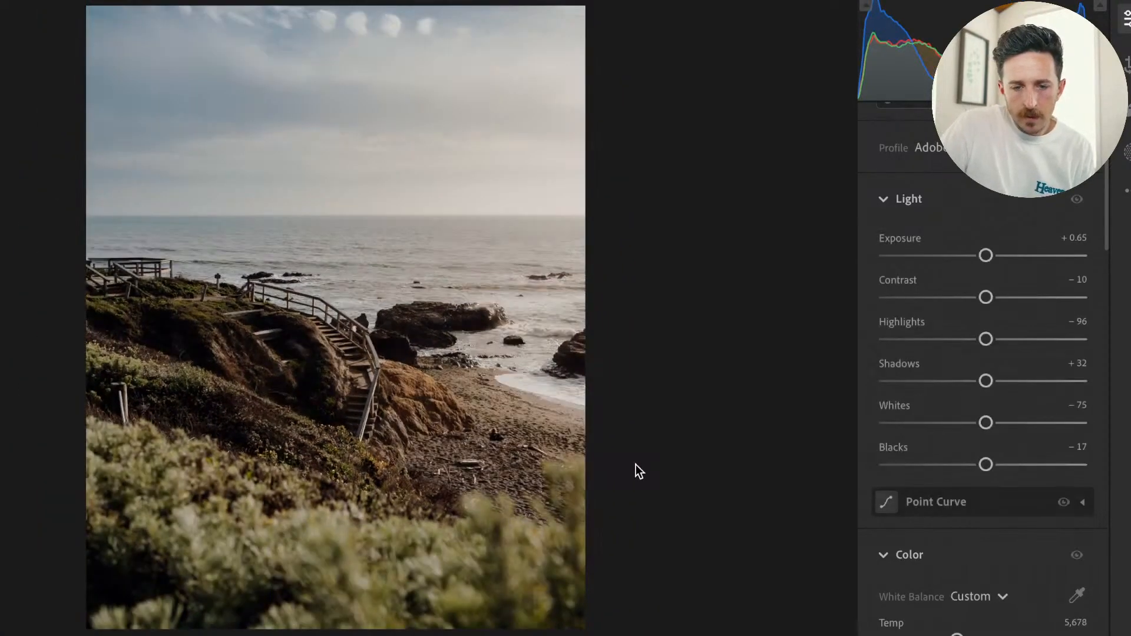
Reposition the photo upward within the crop frame to trim some sky and include more foreground foliage.
{"action": "key", "text": "c"}
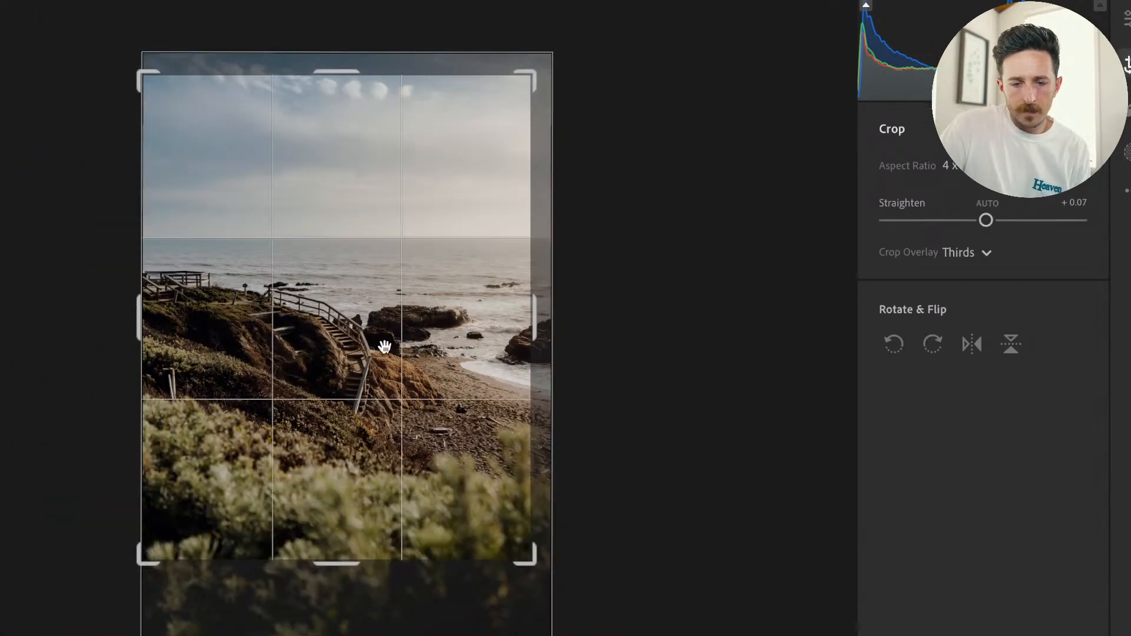
{"action": "left_click_drag", "start_coordinate": [384, 340], "coordinate": [385, 335]}
{"action": "left_click_drag", "start_coordinate": [385, 334], "coordinate": [385, 321]}
Compare the recropped edit with the original and set the photo's Shadows to +45.
{"action": "key", "text": "backslash"}
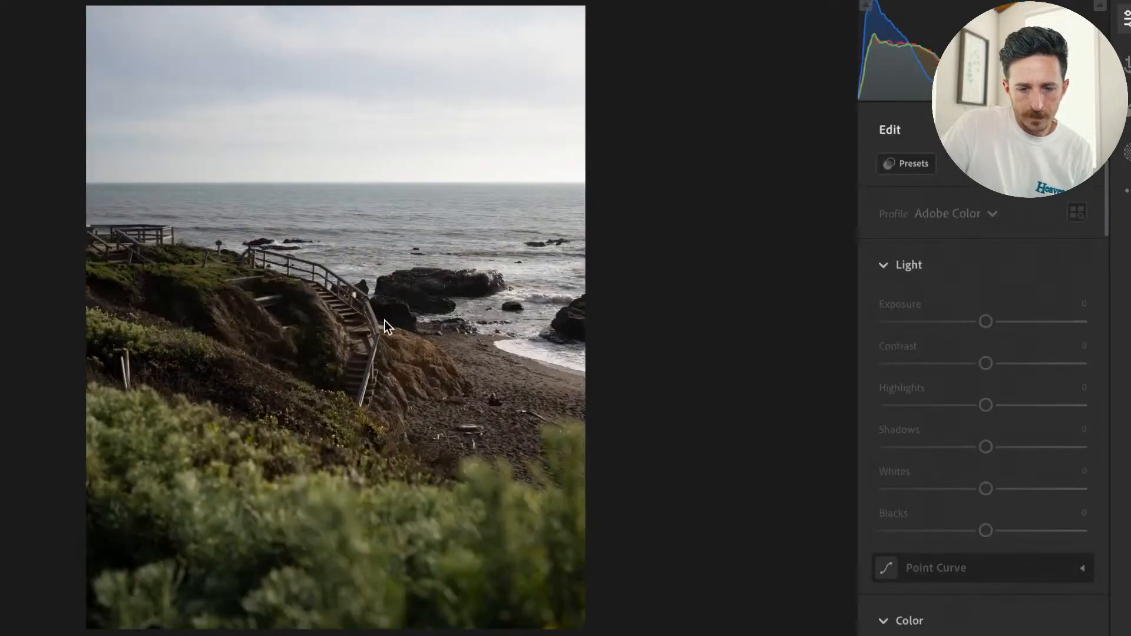
{"action": "key", "text": "backslash"}
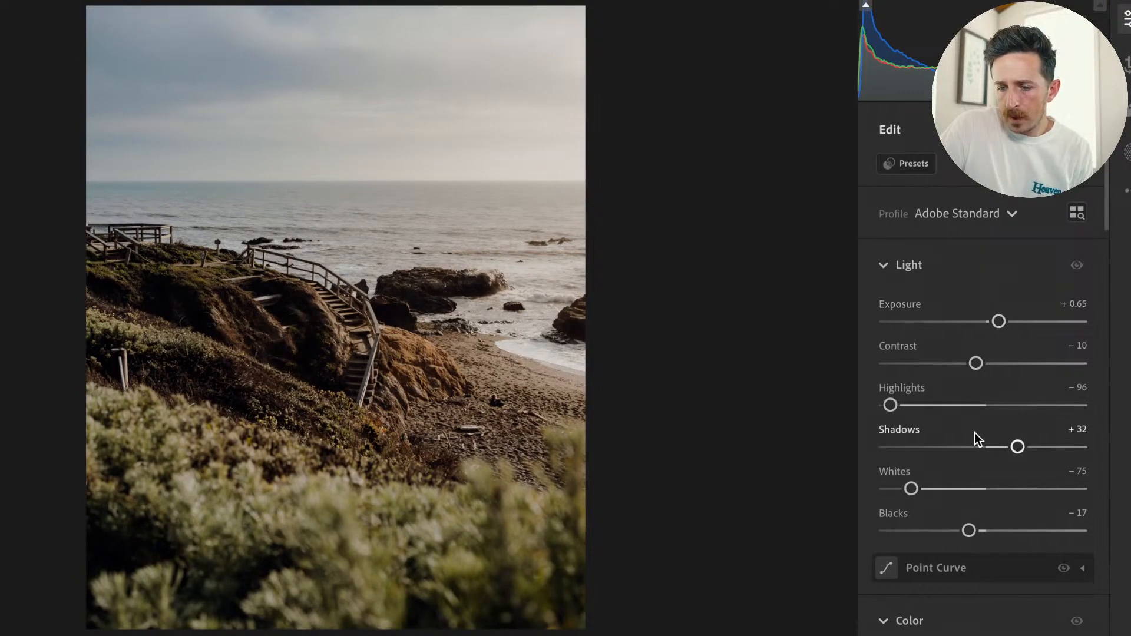
{"action": "left_click_drag", "start_coordinate": [1018, 448], "coordinate": [1031, 449]}
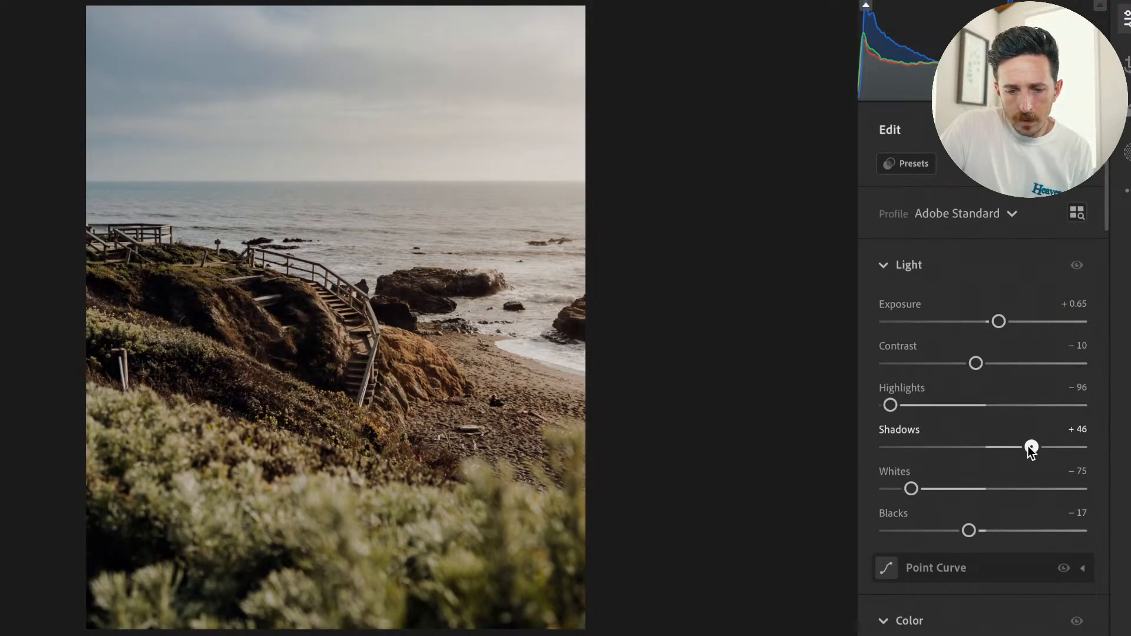
Add a slightly tilted Linear Gradient mask covering the foreground foliage and fading out toward the staircase.
{"action": "left_click", "coordinate": [1126, 155]}
{"action": "left_click", "coordinate": [814, 47]}
{"action": "left_click", "coordinate": [814, 47]}
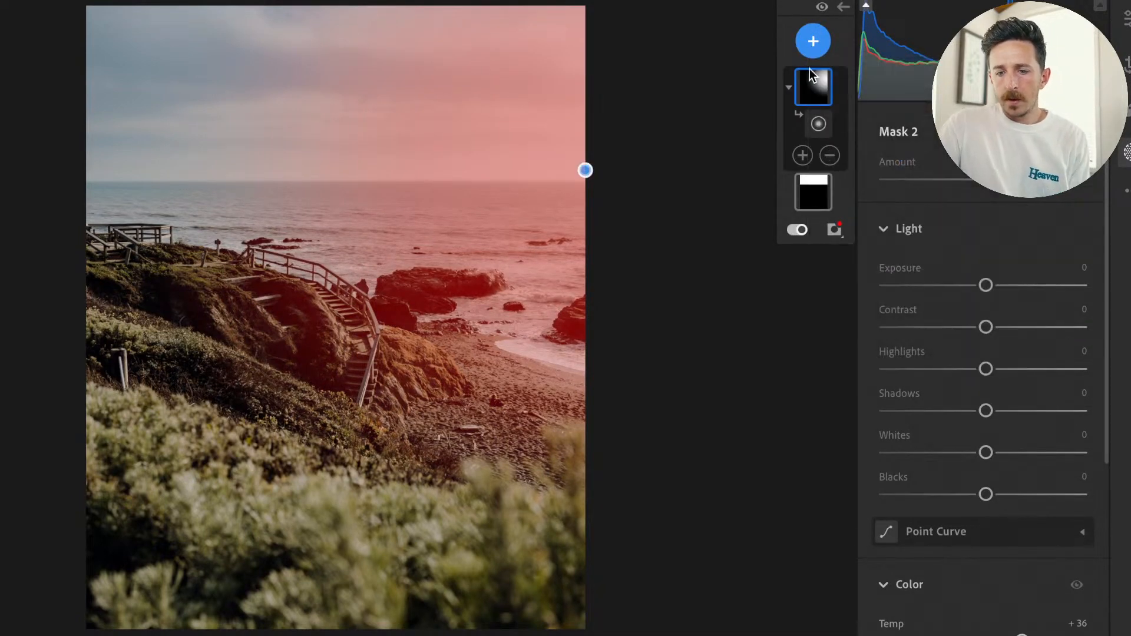
{"action": "left_click", "coordinate": [813, 41]}
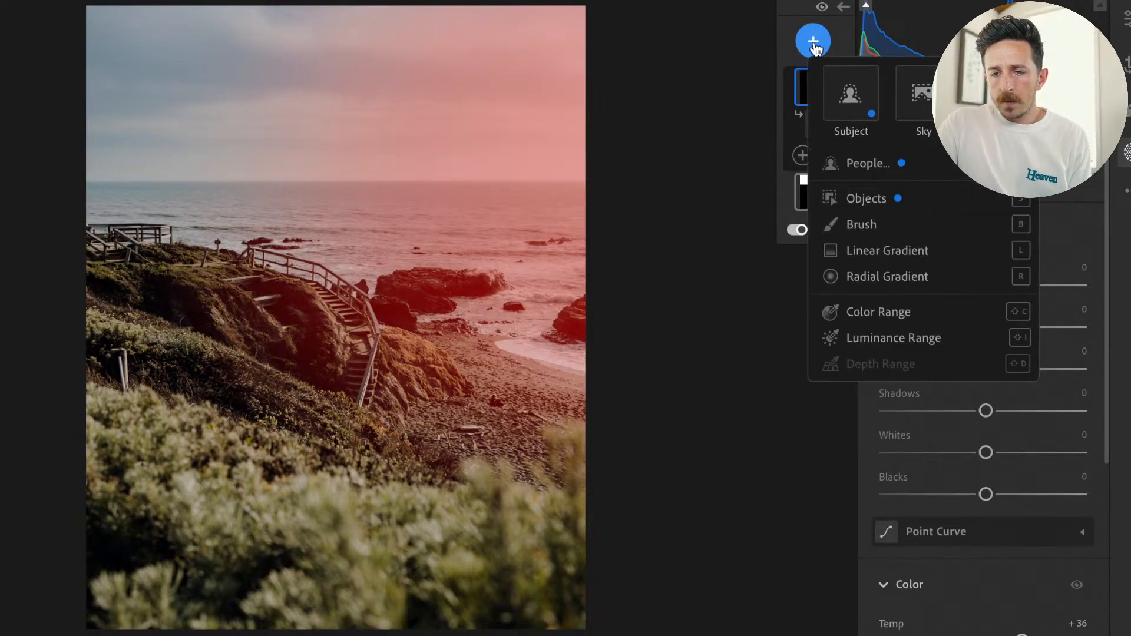
{"action": "left_click", "coordinate": [869, 254]}
{"action": "left_click_drag", "start_coordinate": [324, 530], "coordinate": [353, 369]}
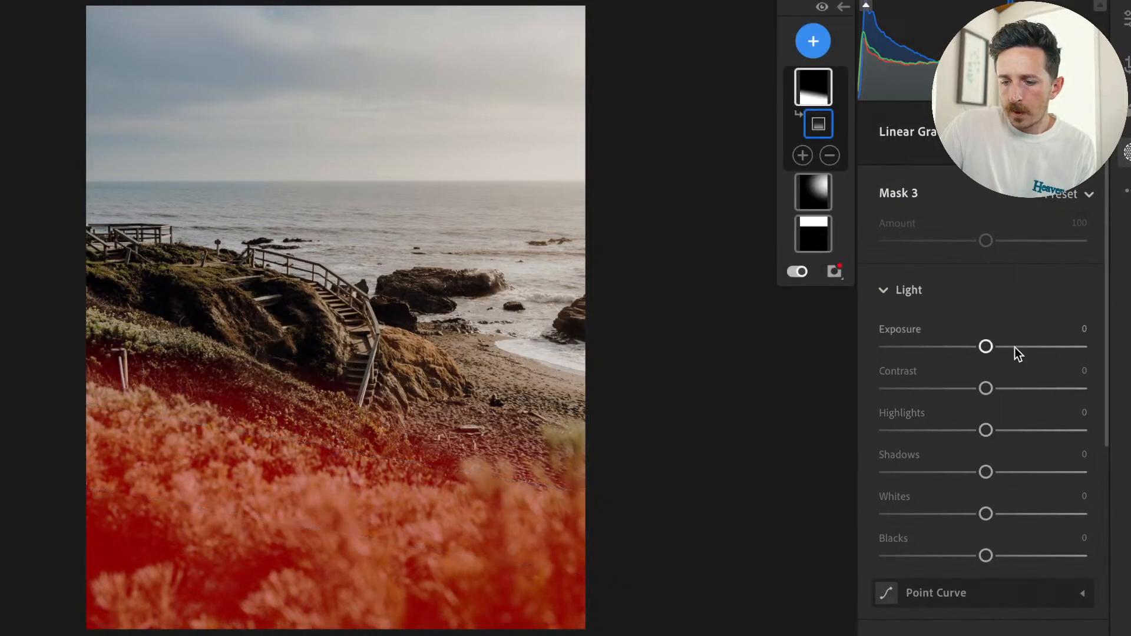
Darken and warm the foreground gradient mask with Exposure -0.56, Contrast +17 and Temp +16.
{"action": "left_click_drag", "start_coordinate": [985, 347], "coordinate": [972, 346]}
{"action": "scroll", "coordinate": [992, 592], "scroll_direction": "down", "scroll_amount": 3}
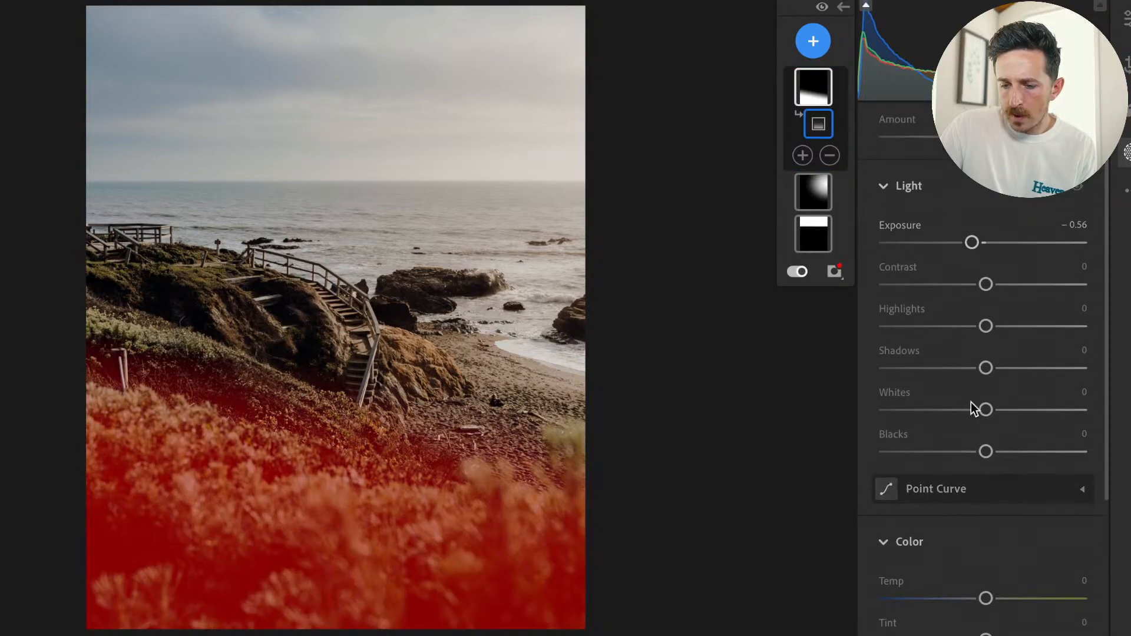
{"action": "left_click_drag", "start_coordinate": [986, 284], "coordinate": [1002, 289]}
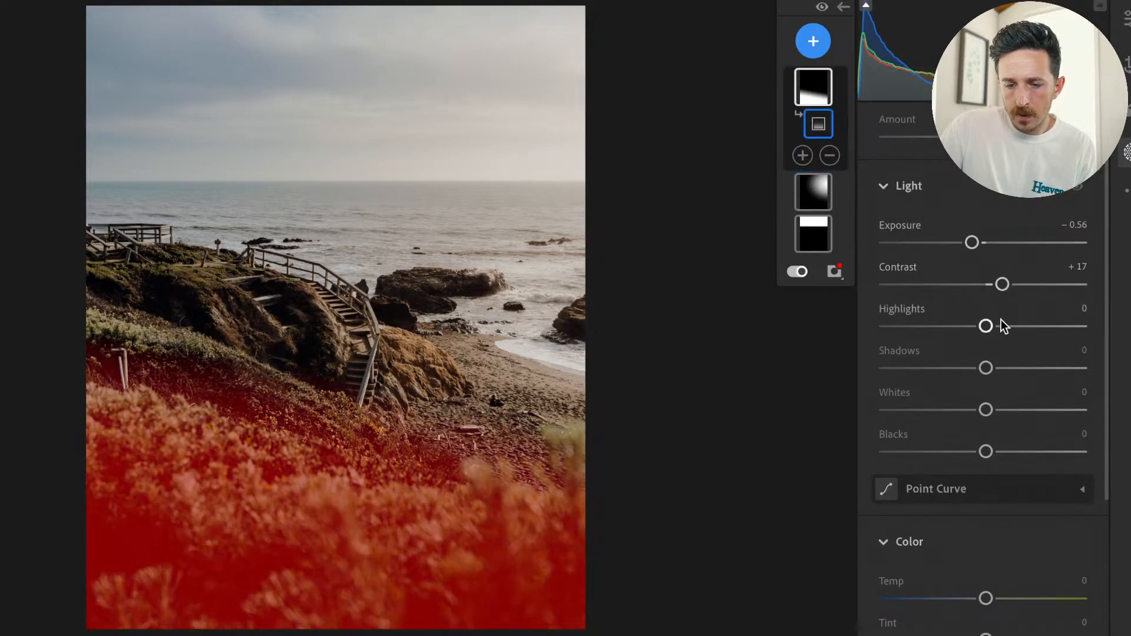
{"action": "left_click_drag", "start_coordinate": [986, 599], "coordinate": [999, 599]}
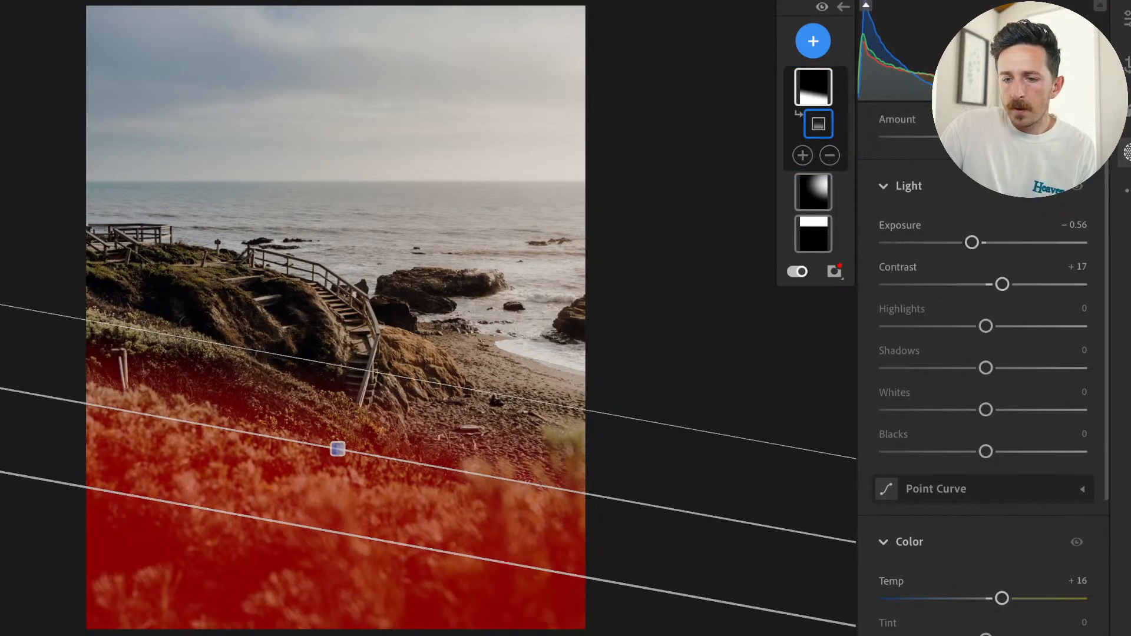
Create an Objects mask over the wooden staircase, painting over the steps as well as the railing.
{"action": "left_click", "coordinate": [813, 42]}
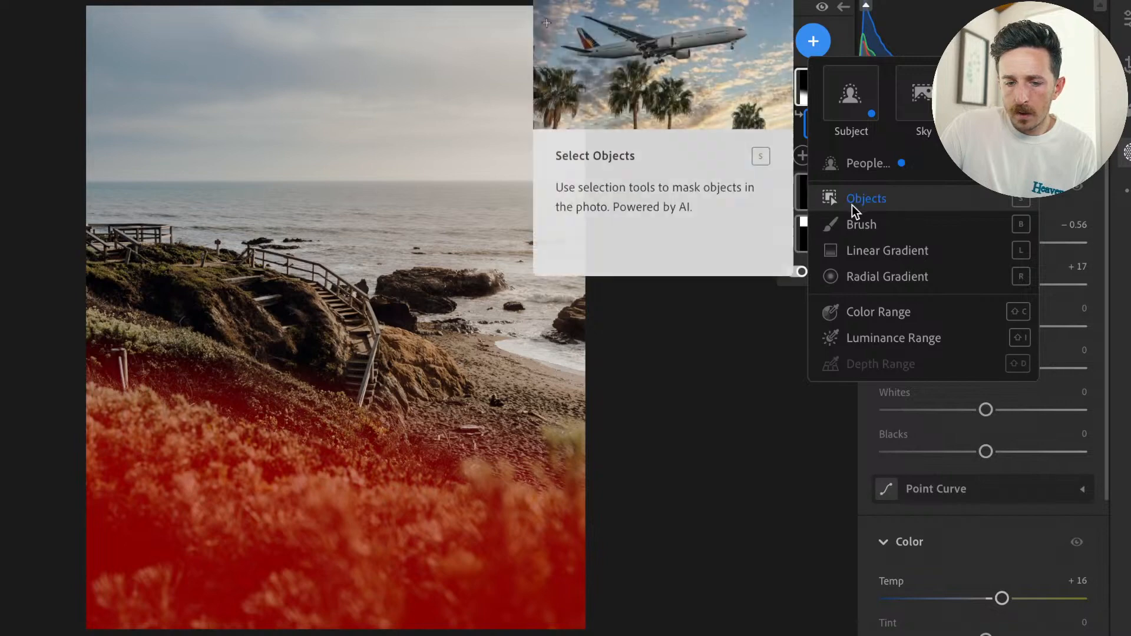
{"action": "left_click", "coordinate": [852, 205]}
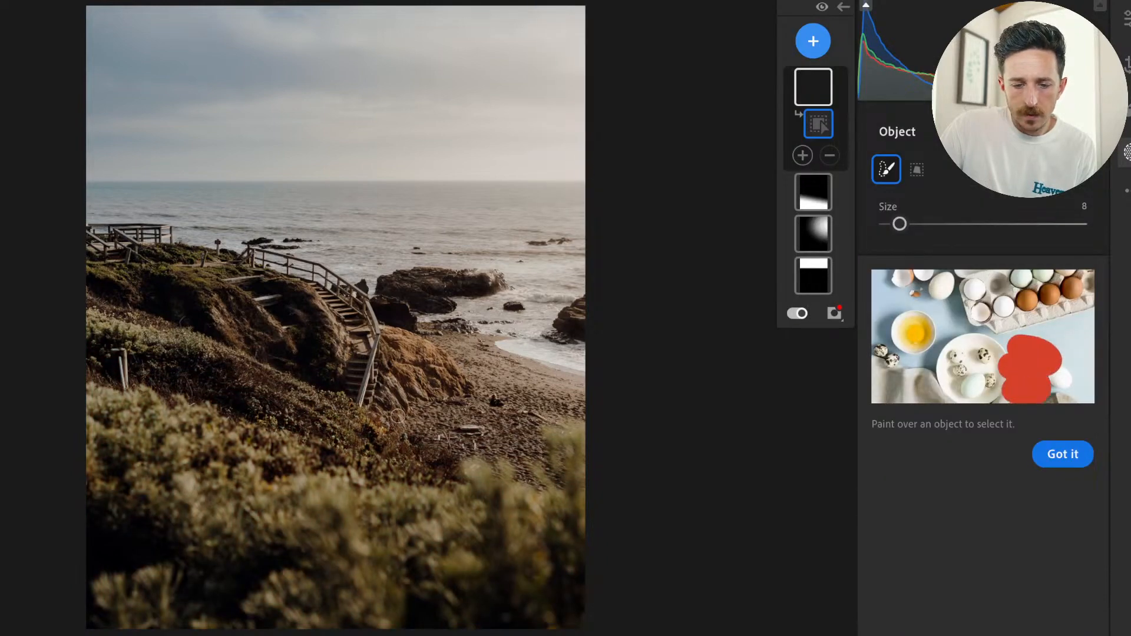
{"action": "mouse_move", "coordinate": [373, 406]}
{"action": "left_mouse_down"}
{"action": "mouse_move", "coordinate": [360, 304]}
{"action": "mouse_move", "coordinate": [292, 260]}
{"action": "mouse_move", "coordinate": [255, 255]}
{"action": "mouse_move", "coordinate": [343, 302]}
{"action": "mouse_move", "coordinate": [364, 346]}
{"action": "mouse_move", "coordinate": [364, 388]}
{"action": "mouse_move", "coordinate": [365, 344]}
{"action": "left_mouse_up"}
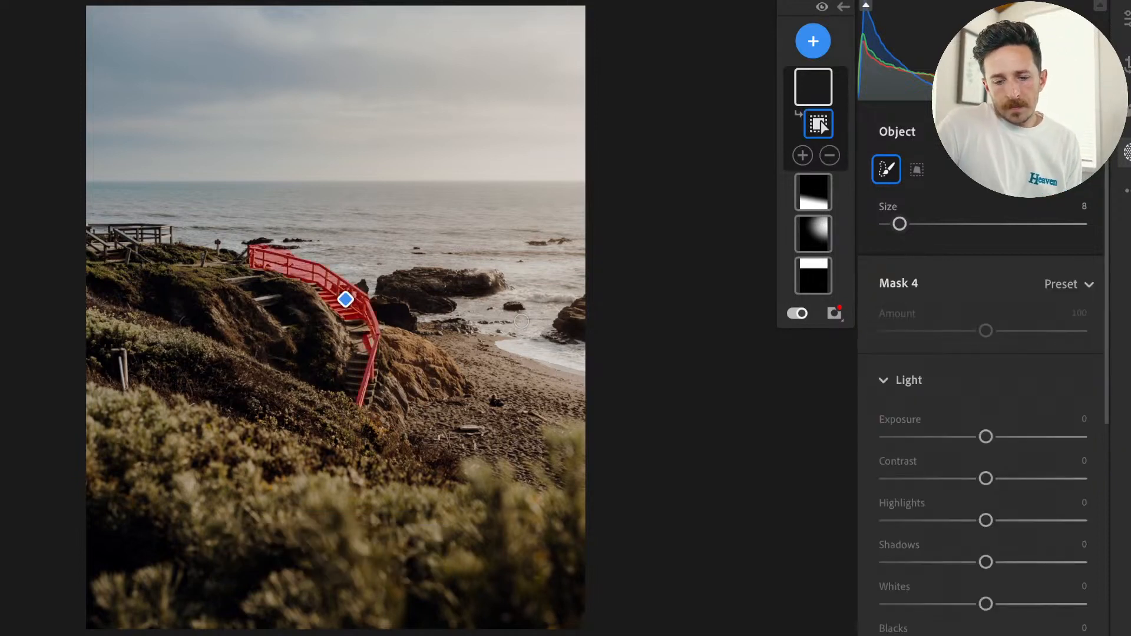
{"action": "left_click_drag", "start_coordinate": [354, 380], "coordinate": [356, 317]}
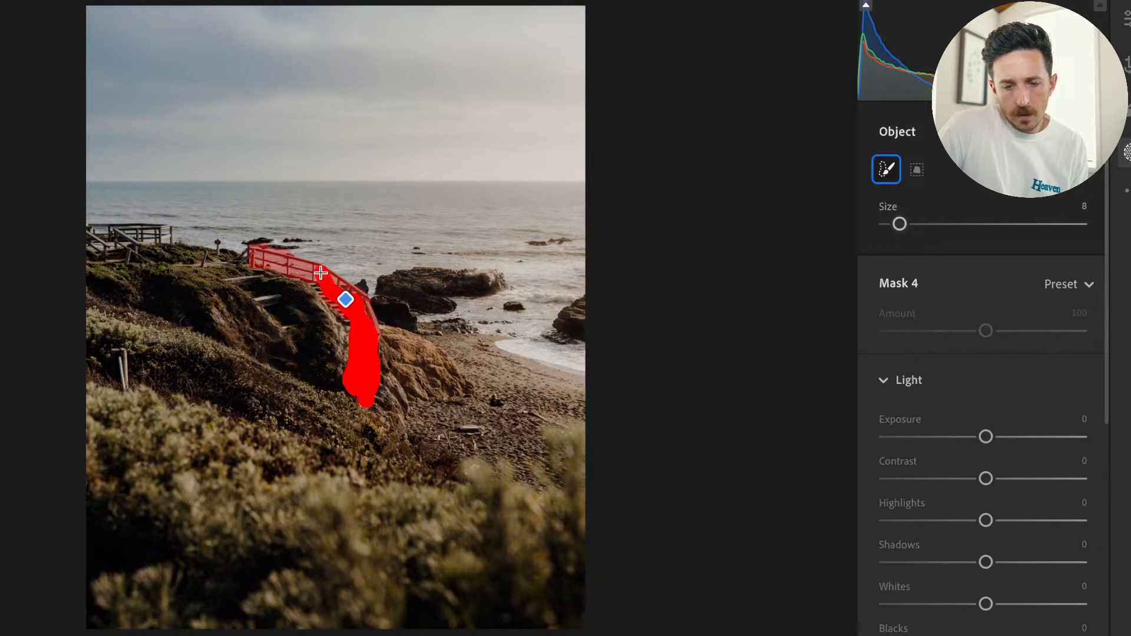
{"action": "left_click_drag", "start_coordinate": [312, 284], "coordinate": [311, 280]}
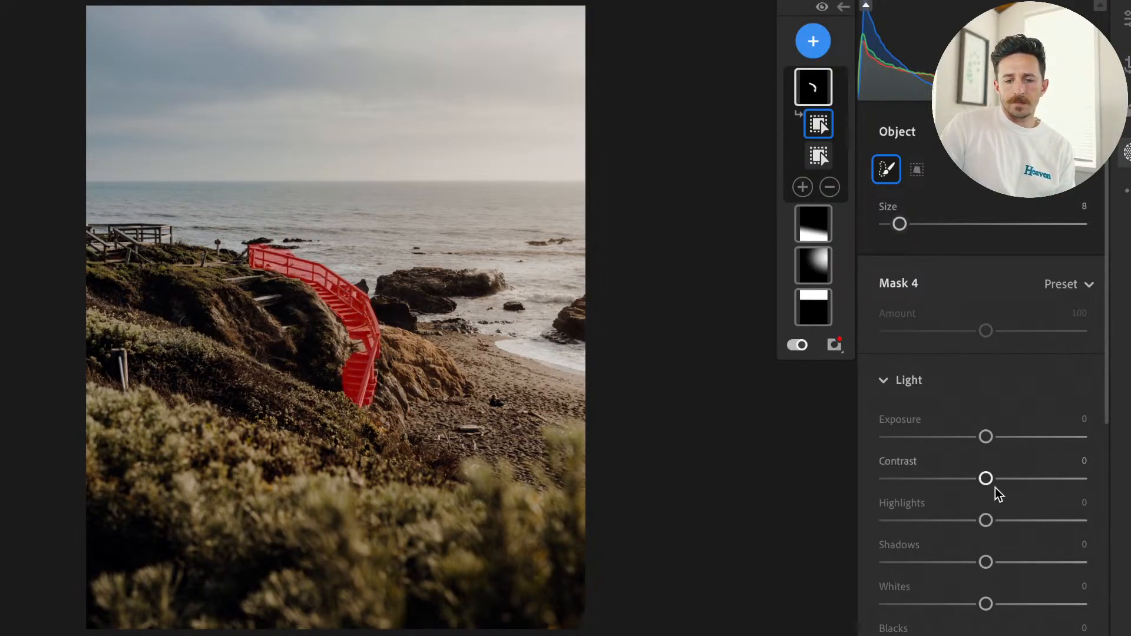
Set the staircase mask to Exposure +0.16, Temp +23 and Contrast +28, and leave masking.
{"action": "left_click_drag", "start_coordinate": [988, 437], "coordinate": [993, 442]}
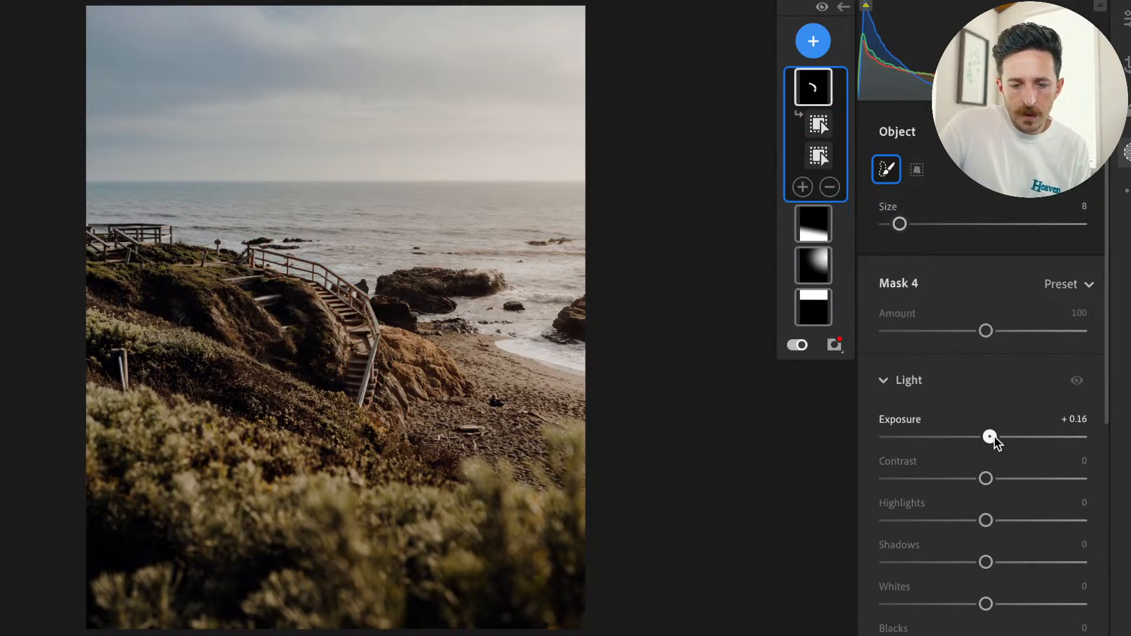
{"action": "scroll", "coordinate": [1010, 530], "scroll_direction": "down", "scroll_amount": 3}
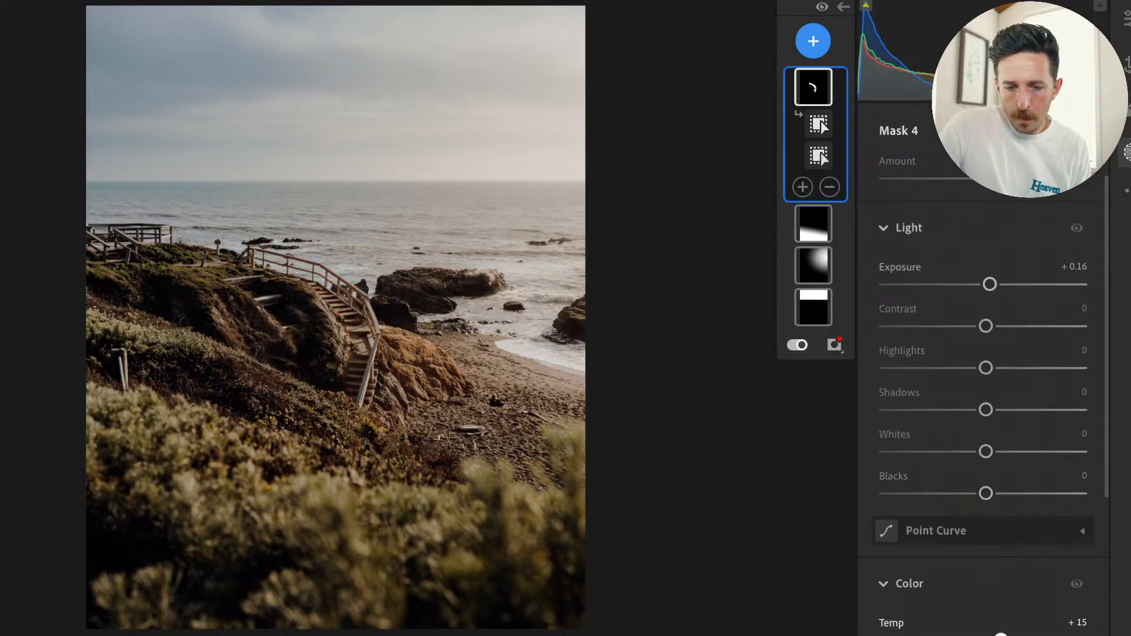
{"action": "scroll", "coordinate": [995, 447], "scroll_direction": "down", "scroll_amount": 4}
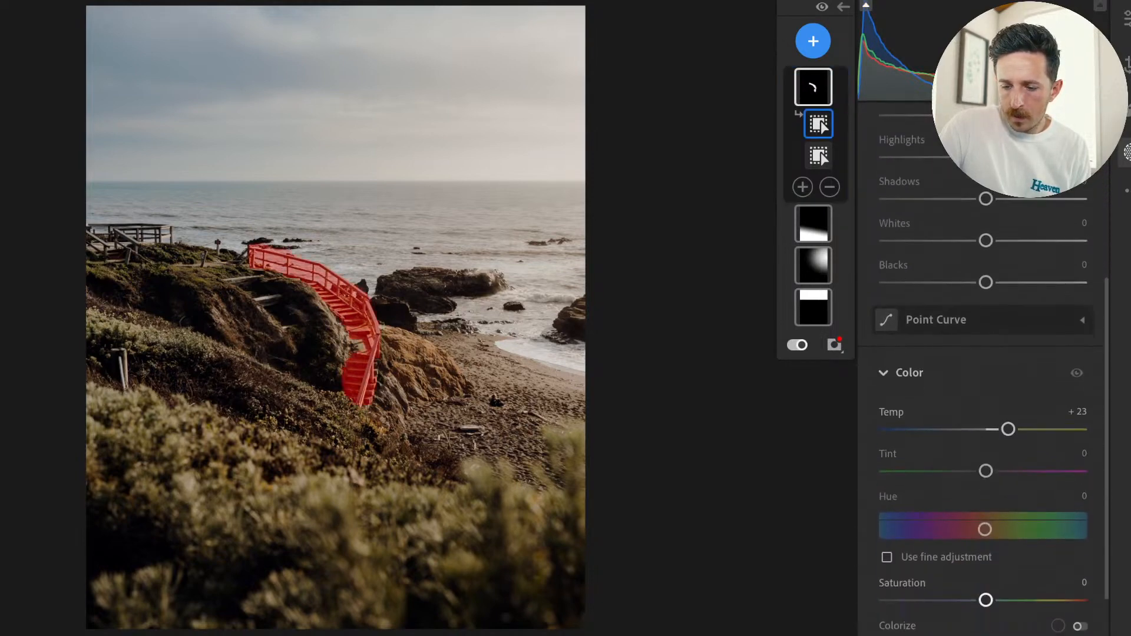
{"action": "scroll", "coordinate": [995, 448], "scroll_direction": "up", "scroll_amount": 2}
{"action": "scroll", "coordinate": [994, 447], "scroll_direction": "up", "scroll_amount": 4}
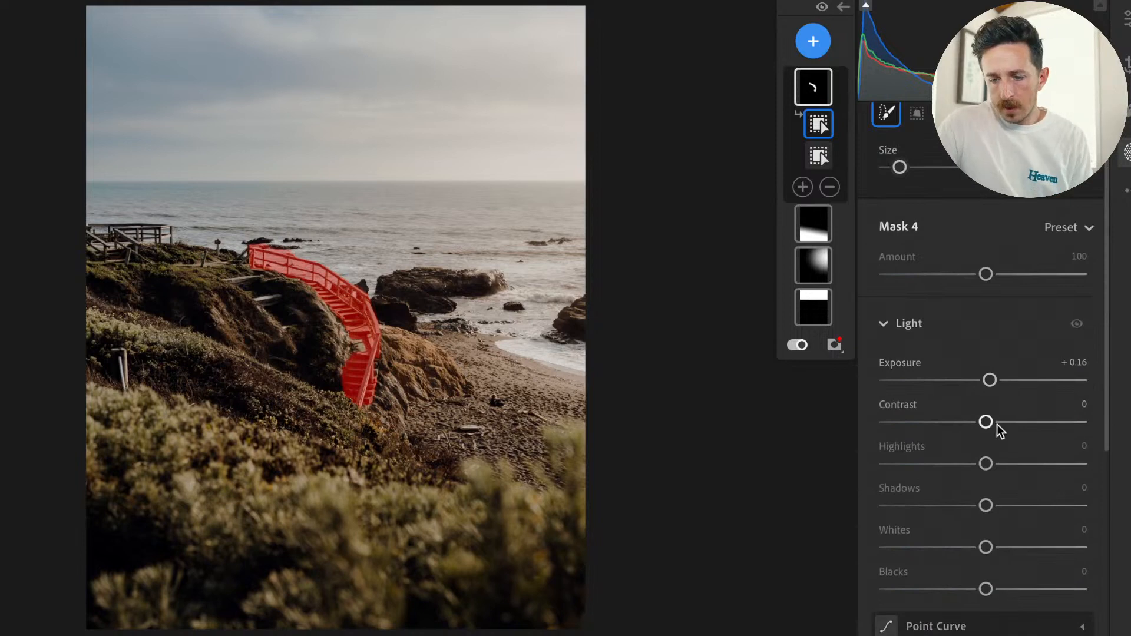
{"action": "left_click_drag", "start_coordinate": [986, 422], "coordinate": [1014, 422]}
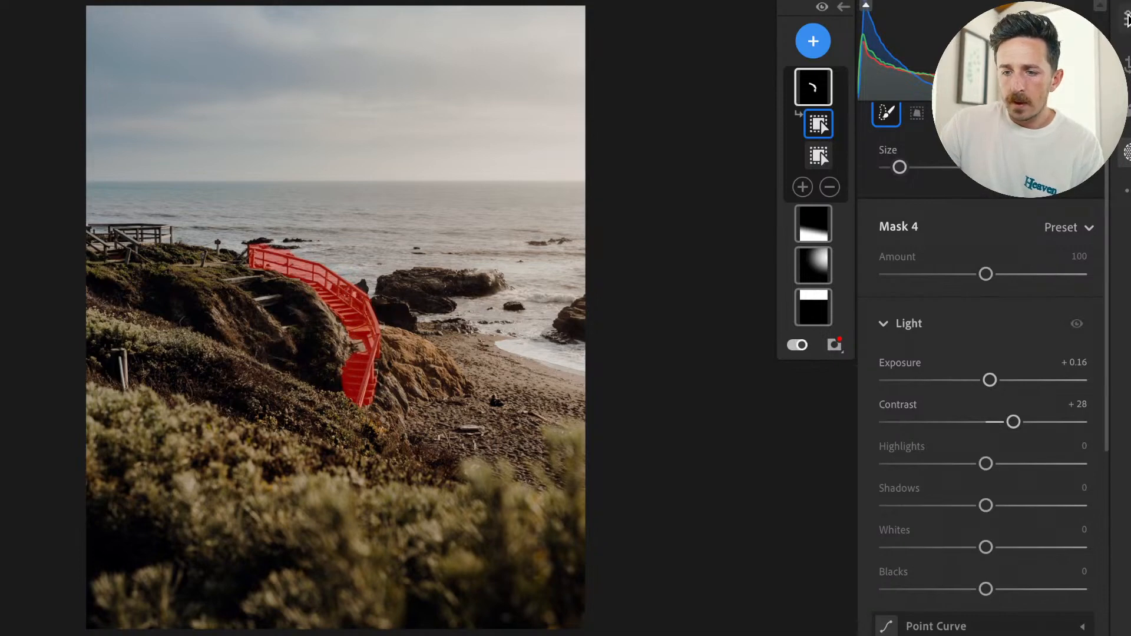
{"action": "left_click", "coordinate": [844, 7]}
Set the lens profile's Lens Vignetting to 0, keep lens corrections enabled, and turn on Remove Chromatic Aberration.
{"action": "scroll", "coordinate": [1002, 361], "scroll_direction": "down", "scroll_amount": 10}
{"action": "scroll", "coordinate": [1003, 362], "scroll_direction": "down", "scroll_amount": 10}
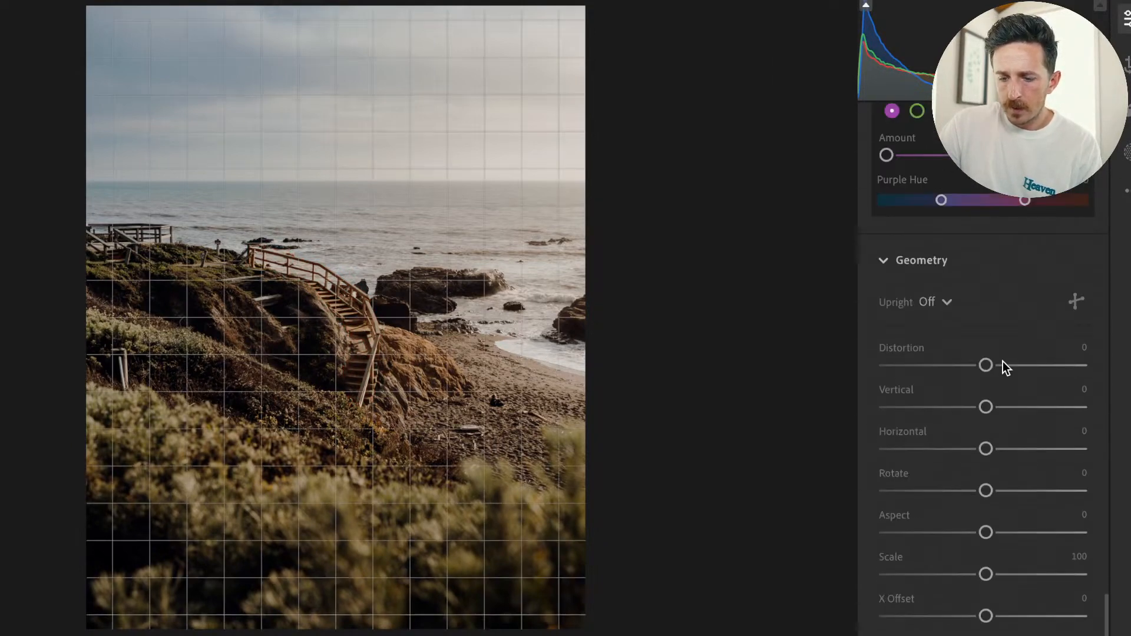
{"action": "scroll", "coordinate": [1003, 362], "scroll_direction": "up", "scroll_amount": 5}
{"action": "scroll", "coordinate": [1003, 362], "scroll_direction": "up", "scroll_amount": 2}
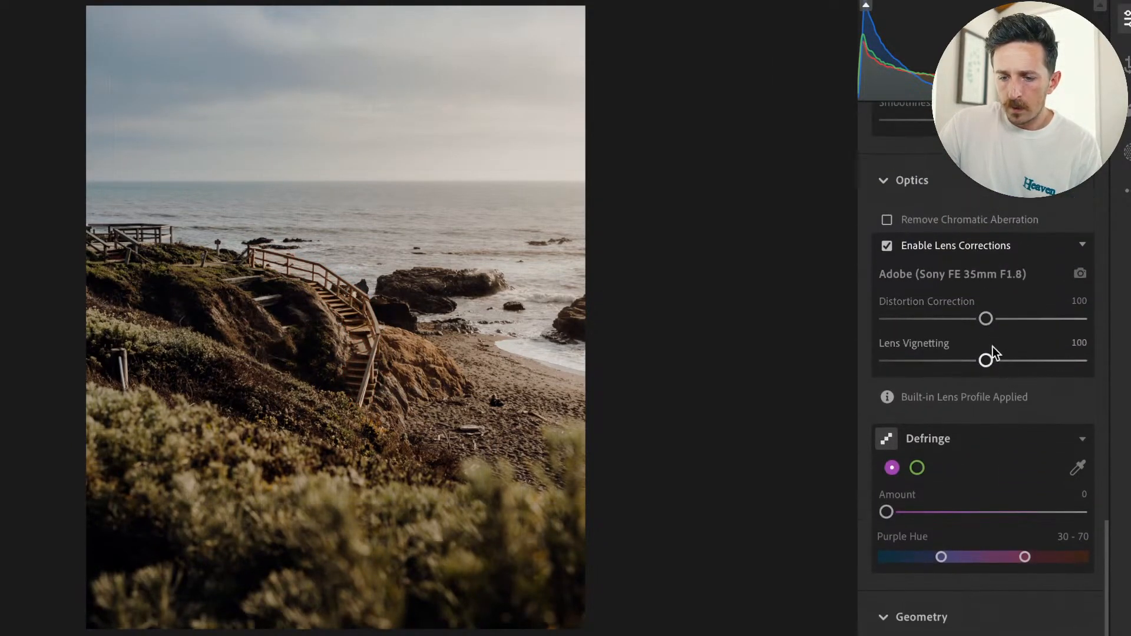
{"action": "left_click_drag", "start_coordinate": [903, 364], "coordinate": [868, 356]}
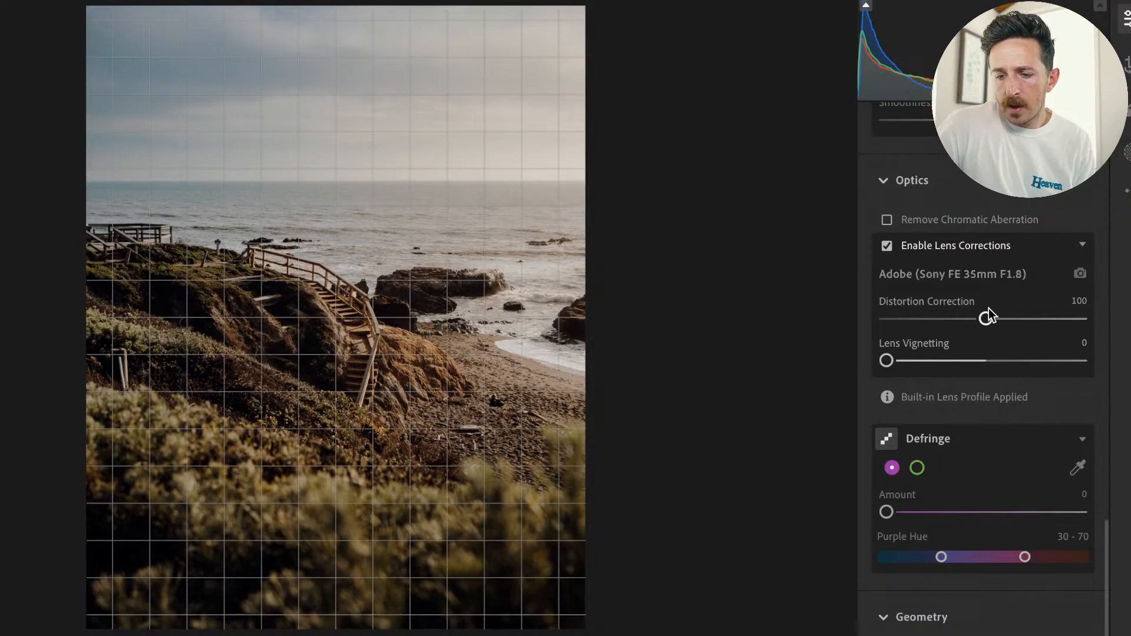
{"action": "left_click", "coordinate": [888, 246]}
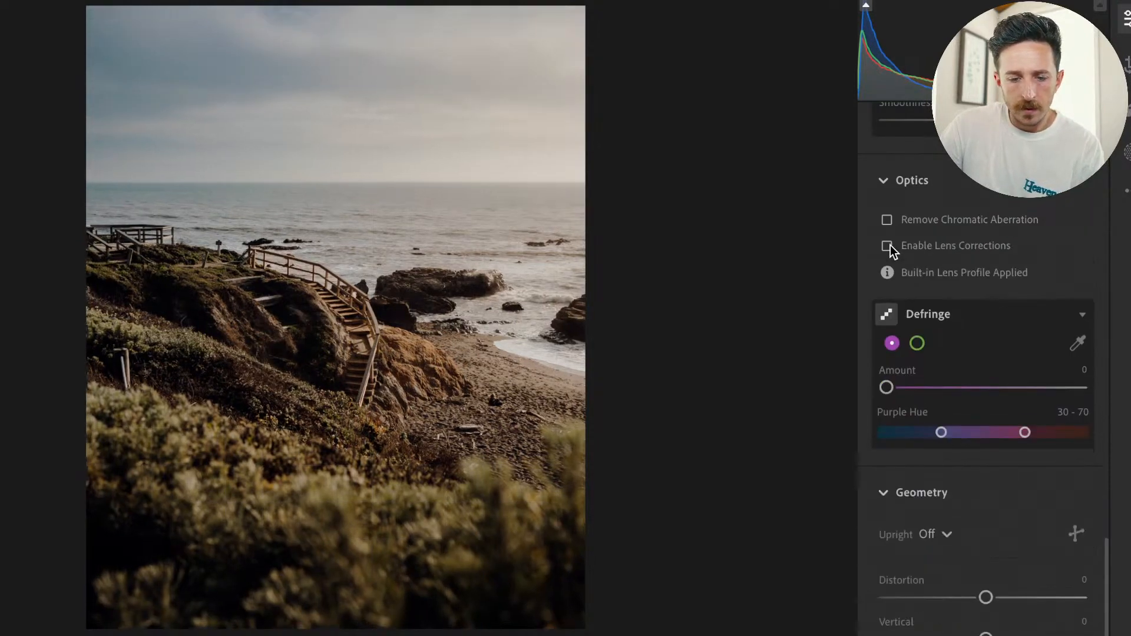
{"action": "left_click", "coordinate": [887, 245]}
{"action": "left_click", "coordinate": [885, 218]}
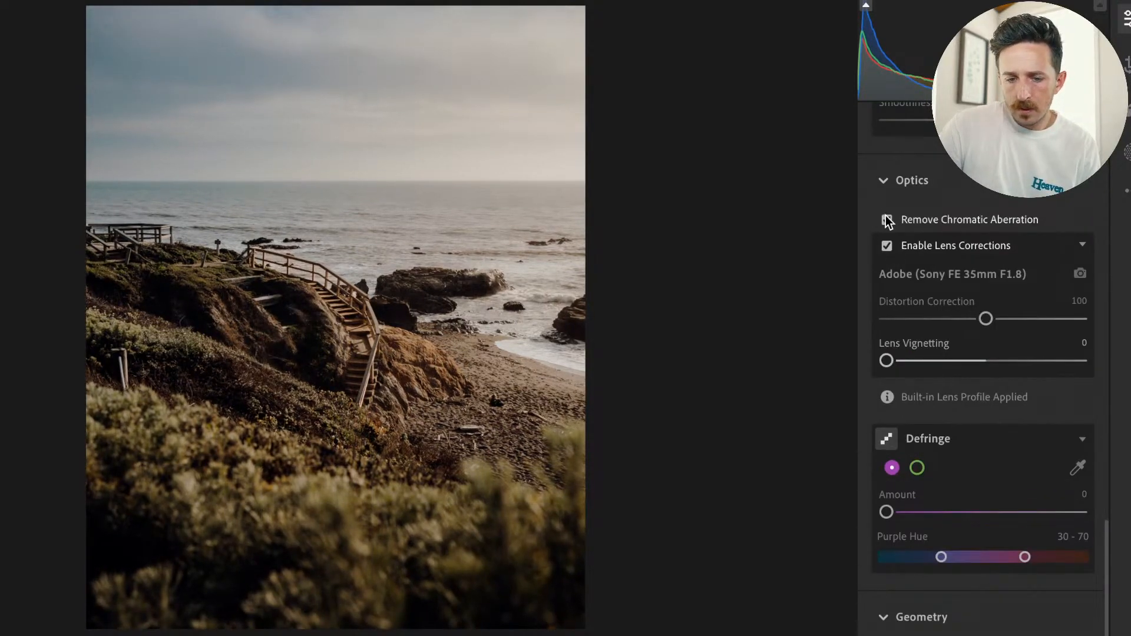
Inspect the staircase detail up close and compare the whole edited photo with the original.
{"action": "left_click", "coordinate": [326, 345]}
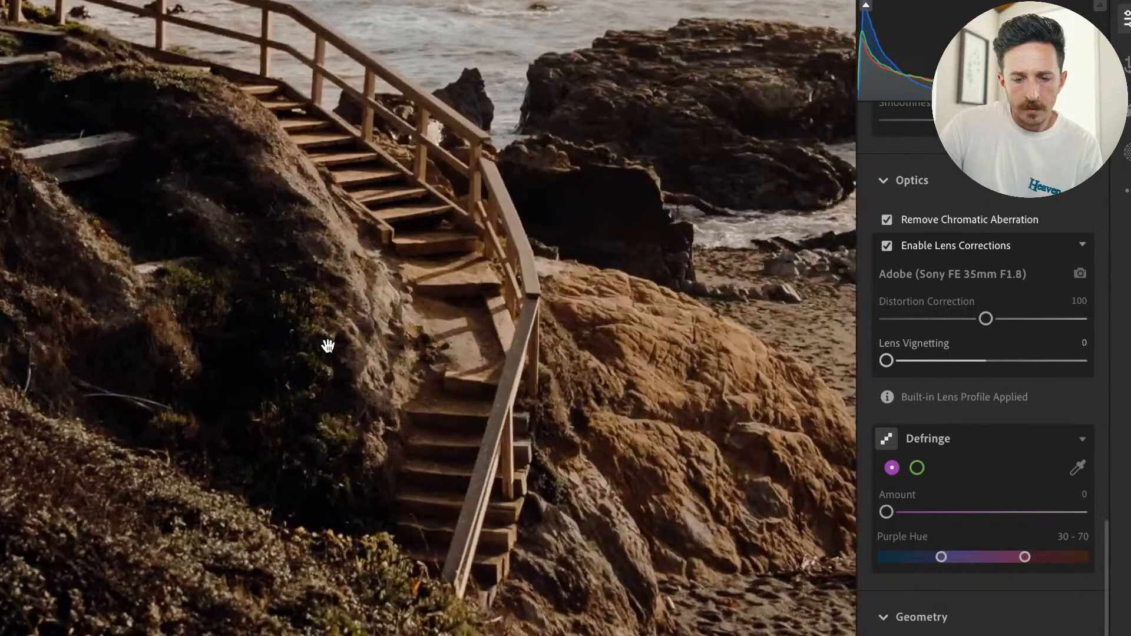
{"action": "left_click", "coordinate": [327, 346]}
{"action": "left_click", "coordinate": [235, 444]}
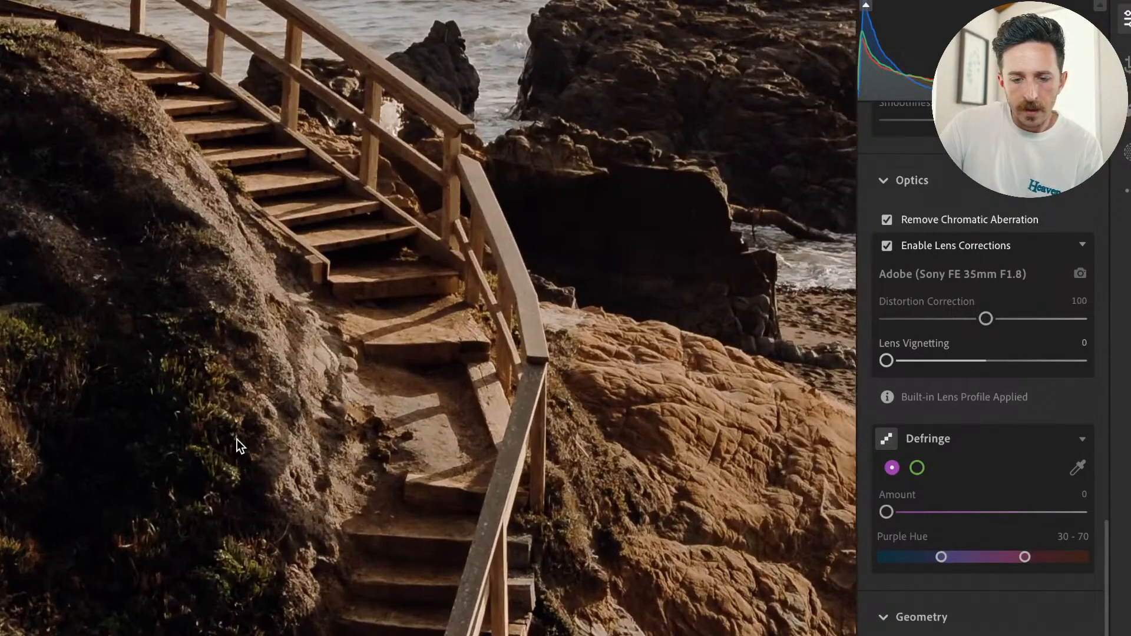
{"action": "scroll", "coordinate": [236, 446], "scroll_direction": "down", "scroll_amount": 5}
{"action": "scroll", "coordinate": [237, 446], "scroll_direction": "down", "scroll_amount": 2}
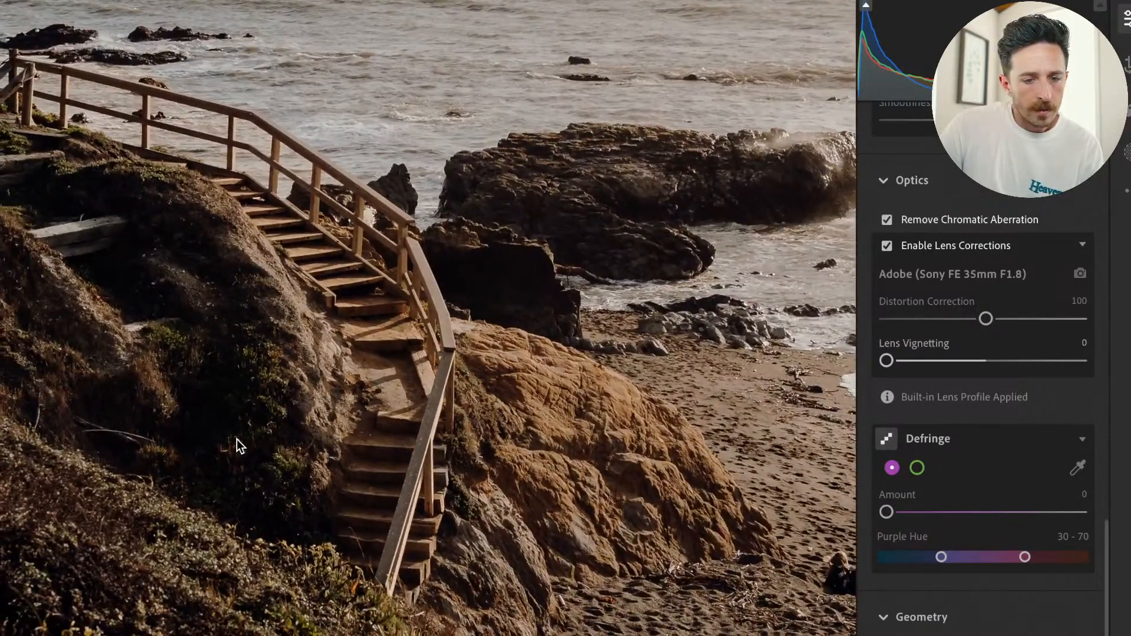
{"action": "left_click", "coordinate": [236, 446]}
{"action": "key", "text": "backslash"}
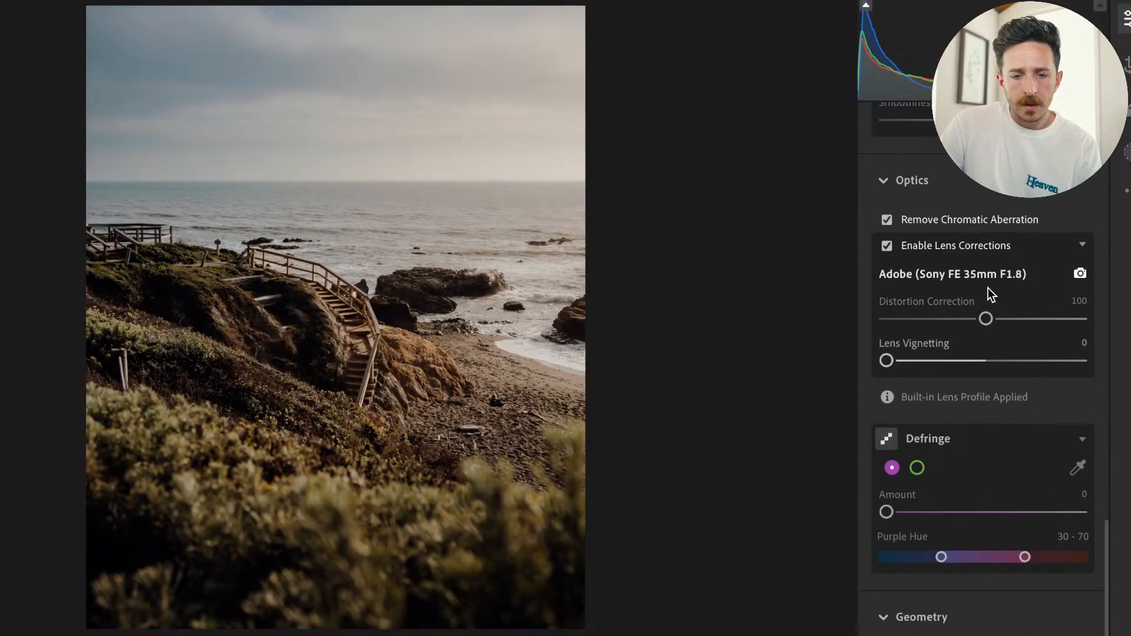
{"action": "scroll", "coordinate": [1052, 379], "scroll_direction": "up", "scroll_amount": 1}
{"action": "scroll", "coordinate": [1051, 379], "scroll_direction": "up", "scroll_amount": 15}
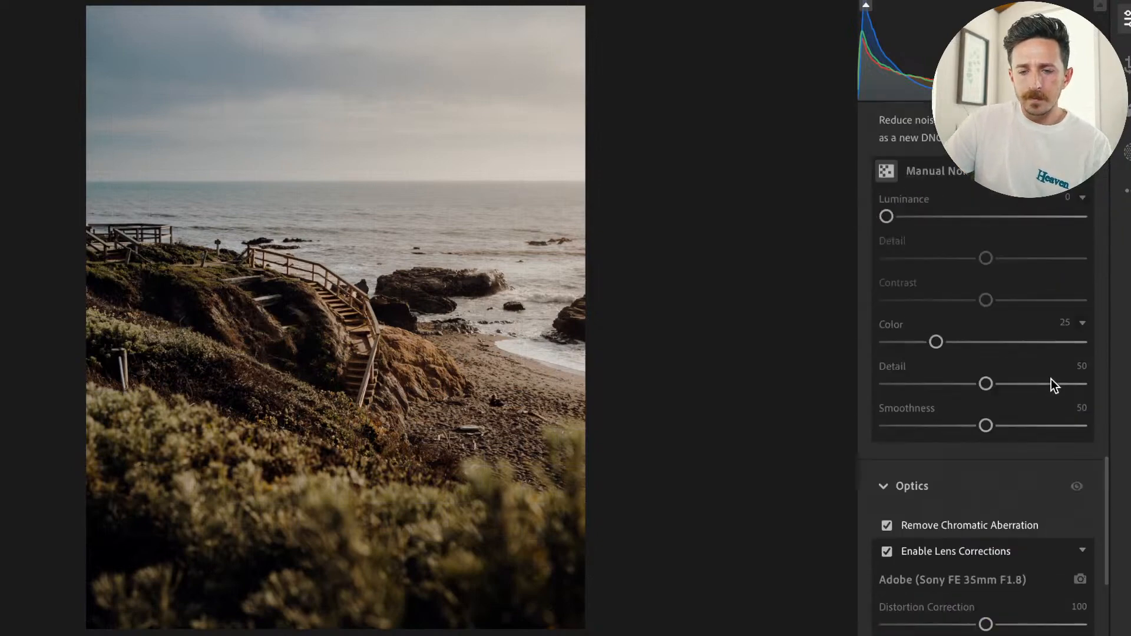
{"action": "scroll", "coordinate": [1051, 380], "scroll_direction": "up", "scroll_amount": 10}
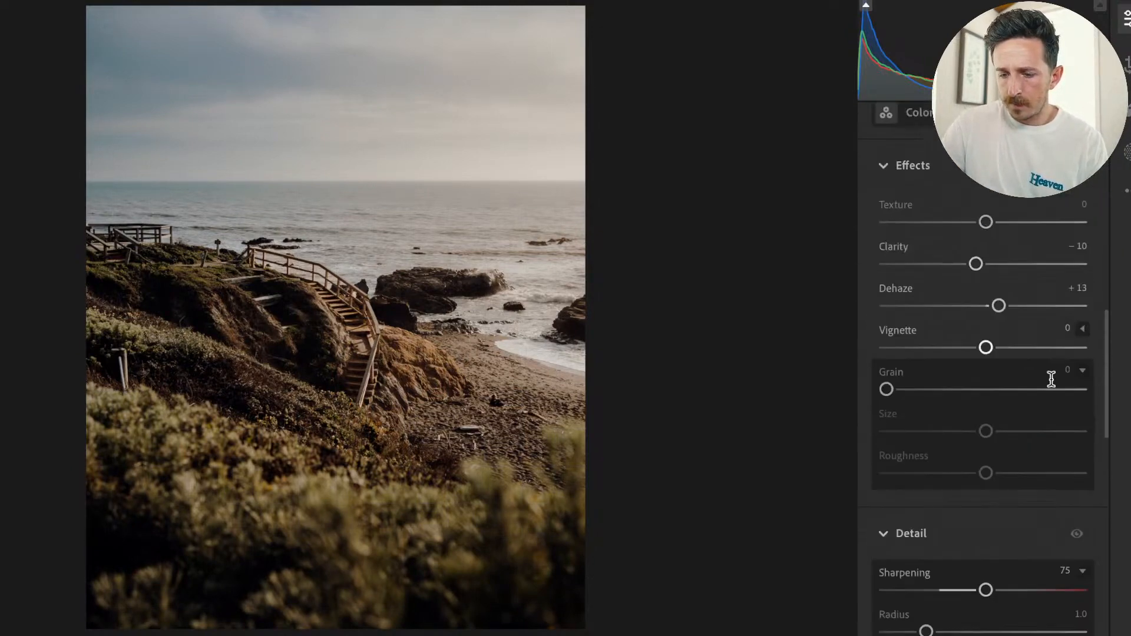
{"action": "left_click_drag", "start_coordinate": [969, 528], "coordinate": [892, 519]}
{"action": "left_click", "coordinate": [979, 528], "text": "alt"}
{"action": "key", "text": "super+z"}
Brighten the whole photo with Blacks +6 and Exposure +0.87, and raise the Whites.
{"action": "left_click_drag", "start_coordinate": [968, 529], "coordinate": [993, 532]}
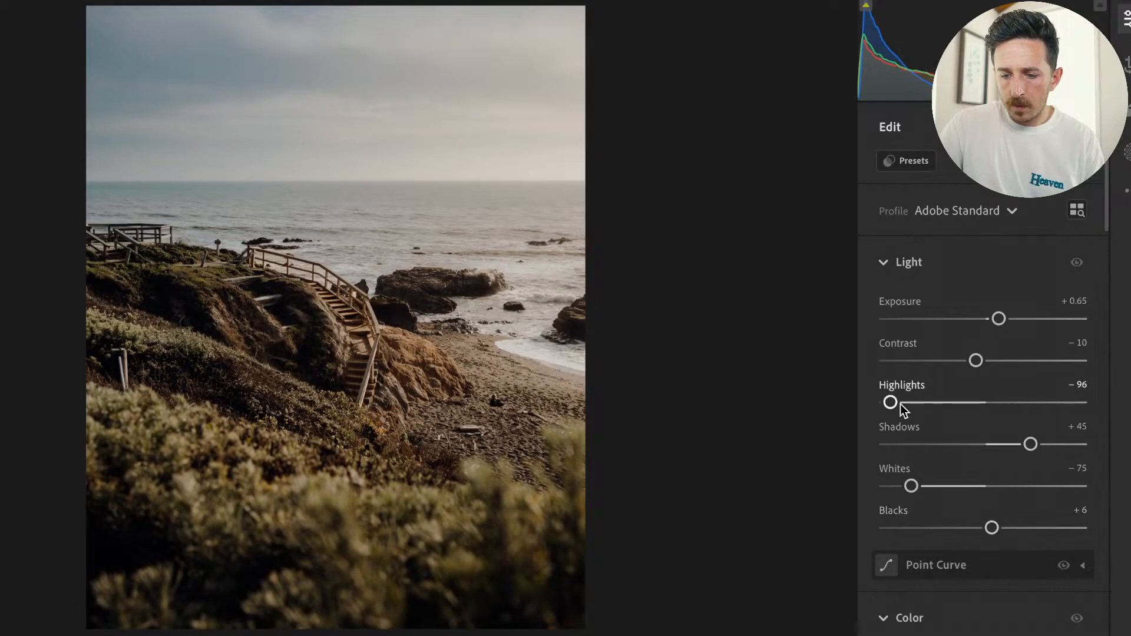
{"action": "left_click_drag", "start_coordinate": [998, 317], "coordinate": [1003, 317]}
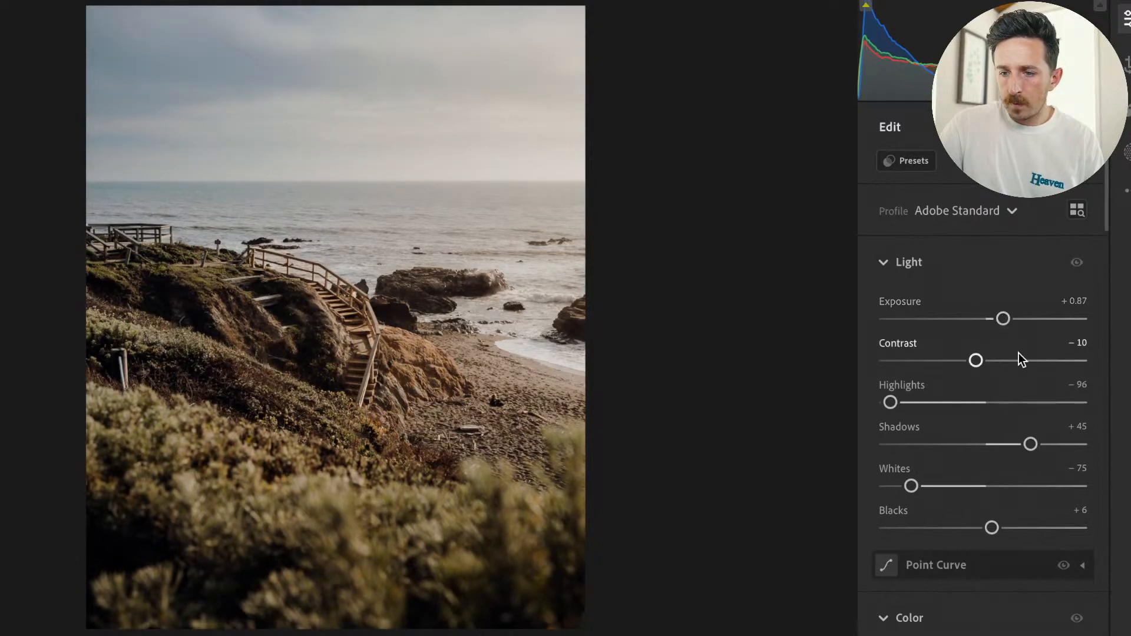
{"action": "key", "text": "alt"}
{"action": "left_click_drag", "start_coordinate": [909, 481], "coordinate": [959, 486]}
Set the whole photo's Dehaze to +25.
{"action": "scroll", "coordinate": [979, 442], "scroll_direction": "down", "scroll_amount": 1}
{"action": "scroll", "coordinate": [987, 473], "scroll_direction": "down", "scroll_amount": 15}
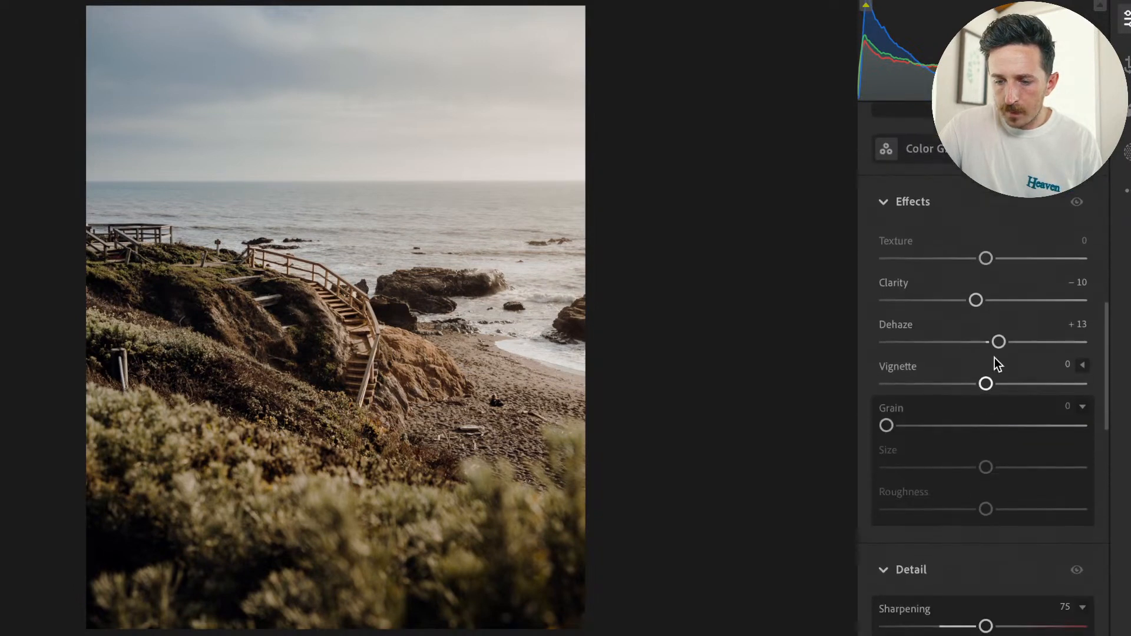
{"action": "left_click_drag", "start_coordinate": [998, 342], "coordinate": [1010, 342]}
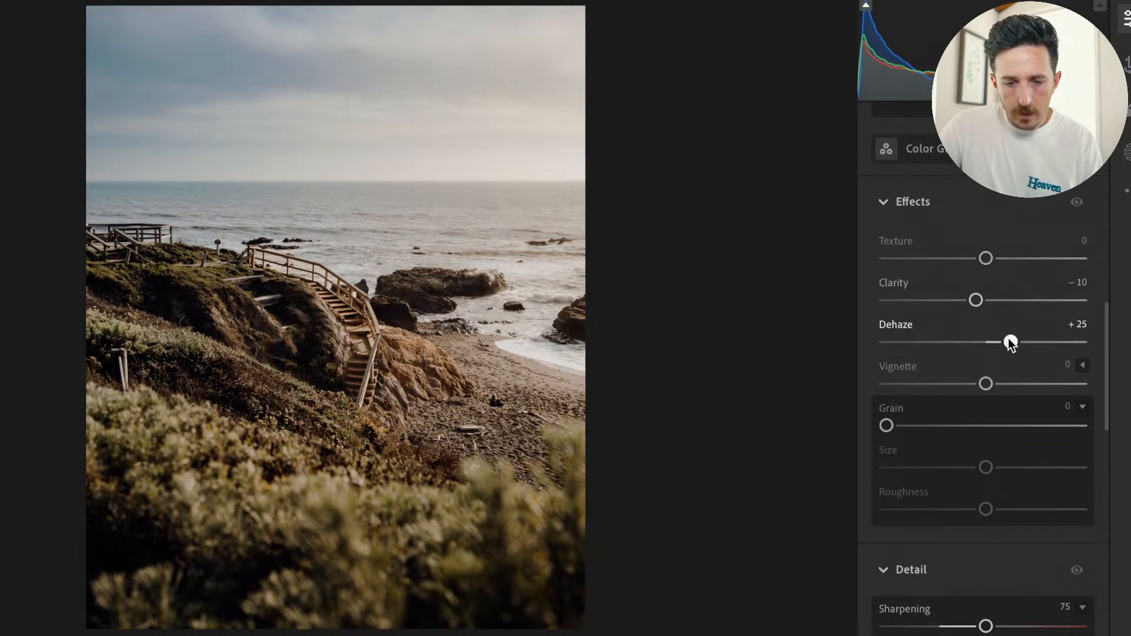
Check the staircase area up close and compare the finished edit with the original photo.
{"action": "left_click", "coordinate": [384, 353]}
{"action": "left_click", "coordinate": [384, 353]}
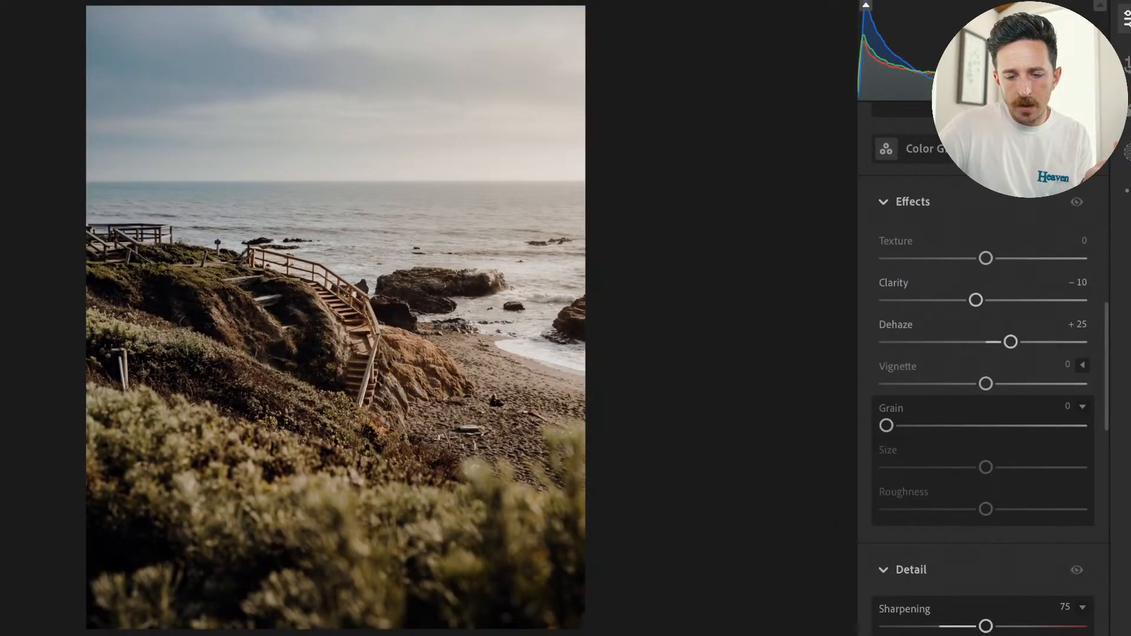
{"action": "key", "text": "backslash"}
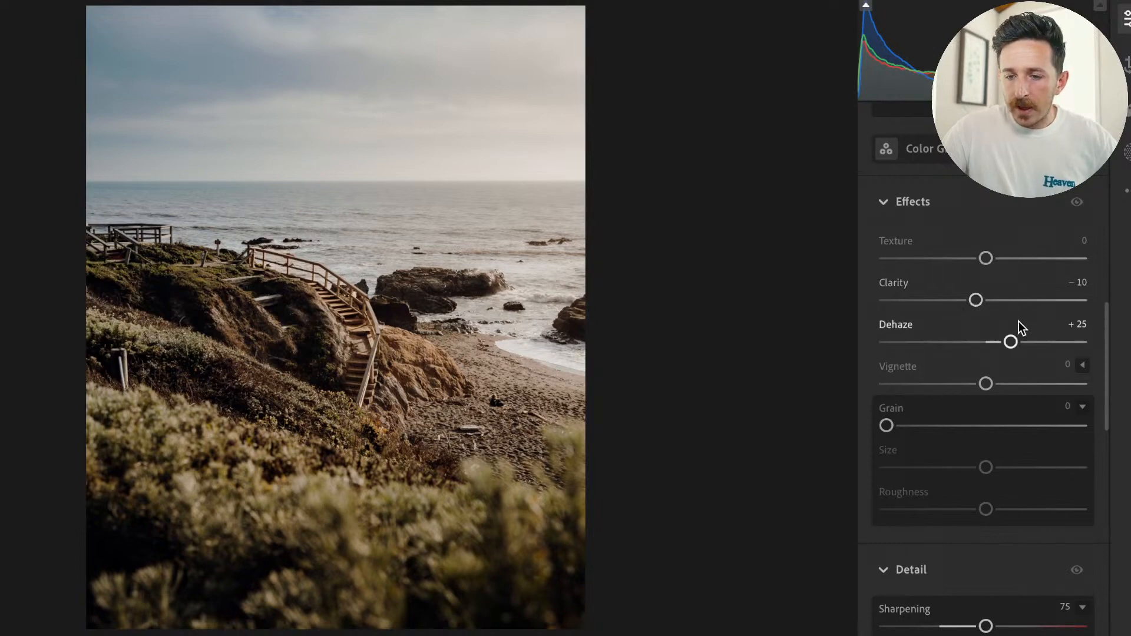
{"action": "key", "text": "backslash"}
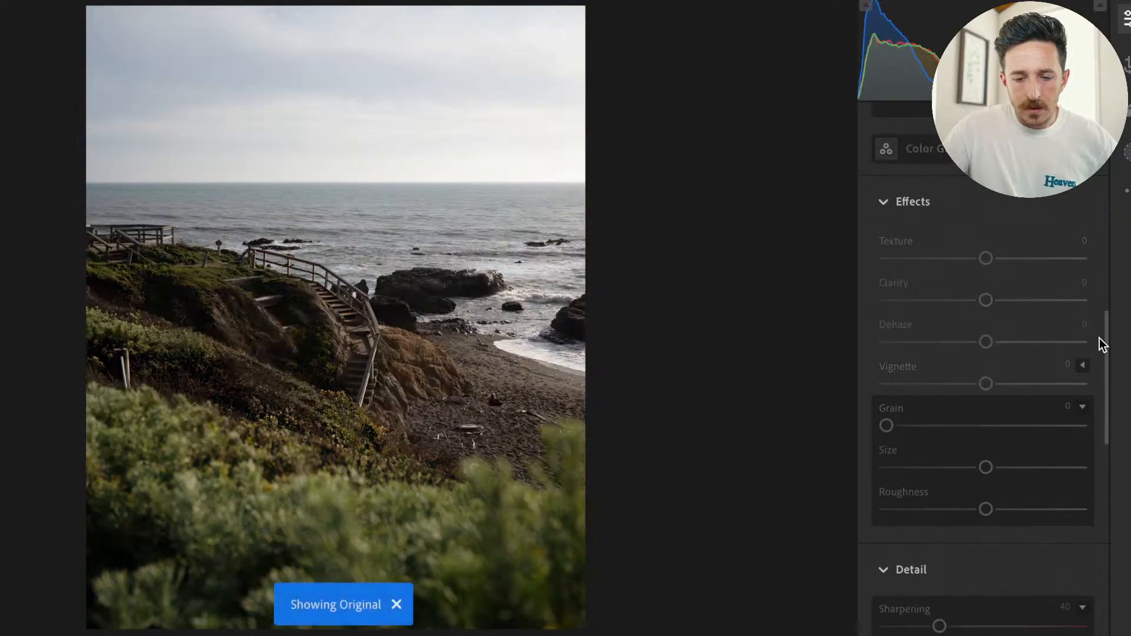
{"action": "key", "text": "backslash"}
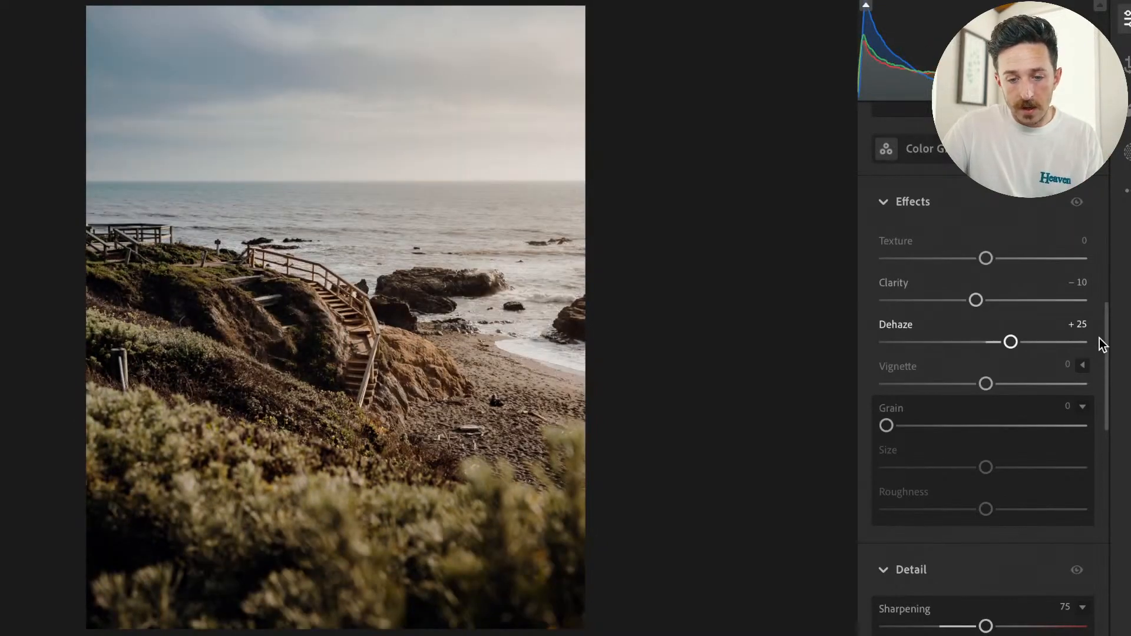
Warm the whole photo by setting the white balance Temp to 6,088.
{"action": "scroll", "coordinate": [1013, 326], "scroll_direction": "up", "scroll_amount": 3}
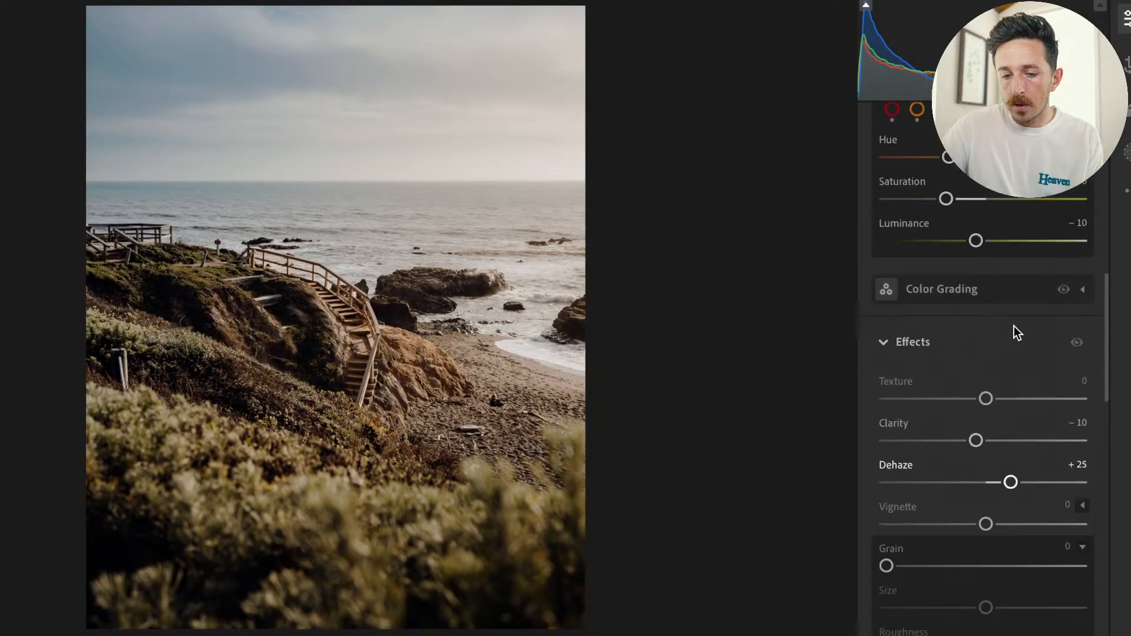
{"action": "scroll", "coordinate": [1013, 326], "scroll_direction": "up", "scroll_amount": 10}
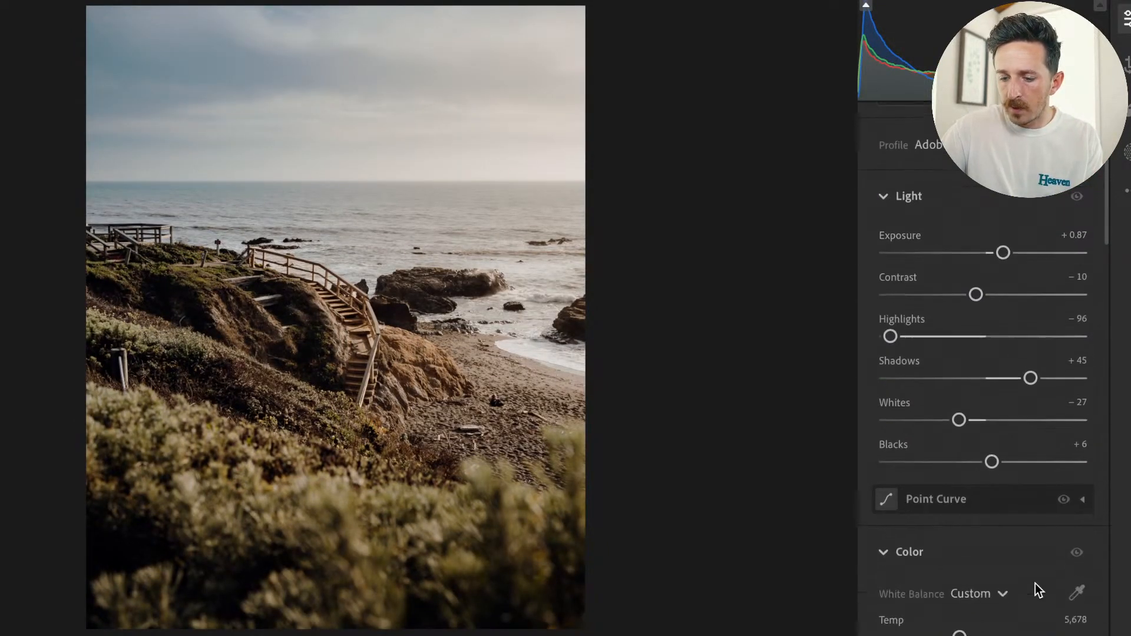
{"action": "scroll", "coordinate": [1039, 591], "scroll_direction": "down", "scroll_amount": 1}
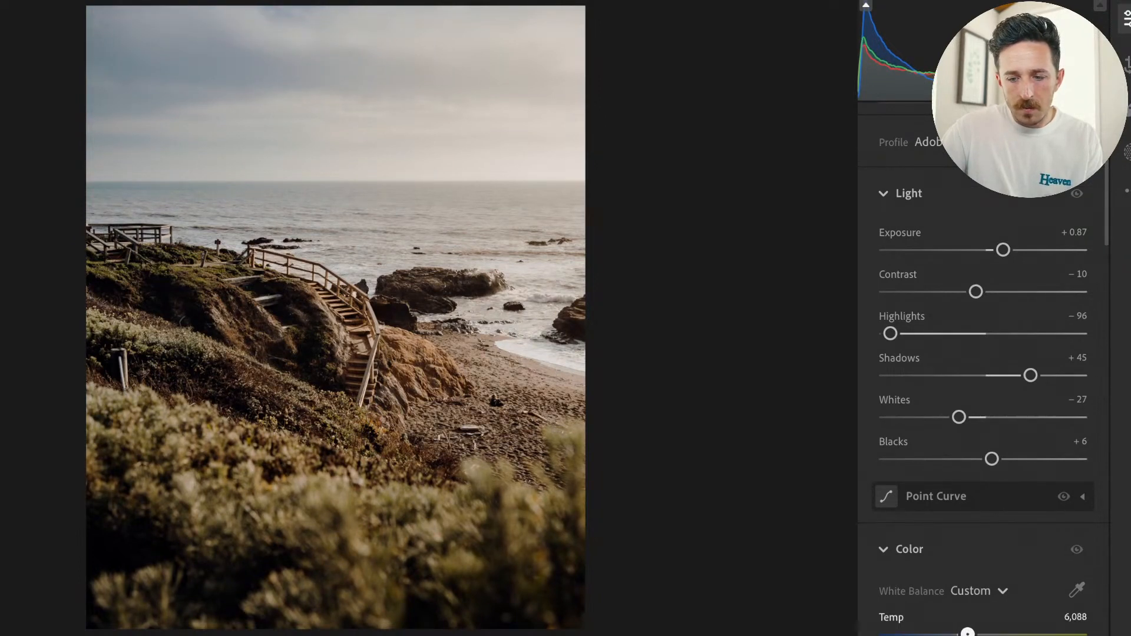
Strongly reduce the saturation of the aqua tones in the Color Mixer.
{"action": "scroll", "coordinate": [989, 388], "scroll_direction": "down", "scroll_amount": 9}
{"action": "left_click", "coordinate": [990, 416]}
{"action": "left_click_drag", "start_coordinate": [986, 506], "coordinate": [891, 519]}
Set the blue tones' saturation to −63, compare the photo with the original, and raise the blue luminance slightly.
{"action": "left_click", "coordinate": [1019, 414]}
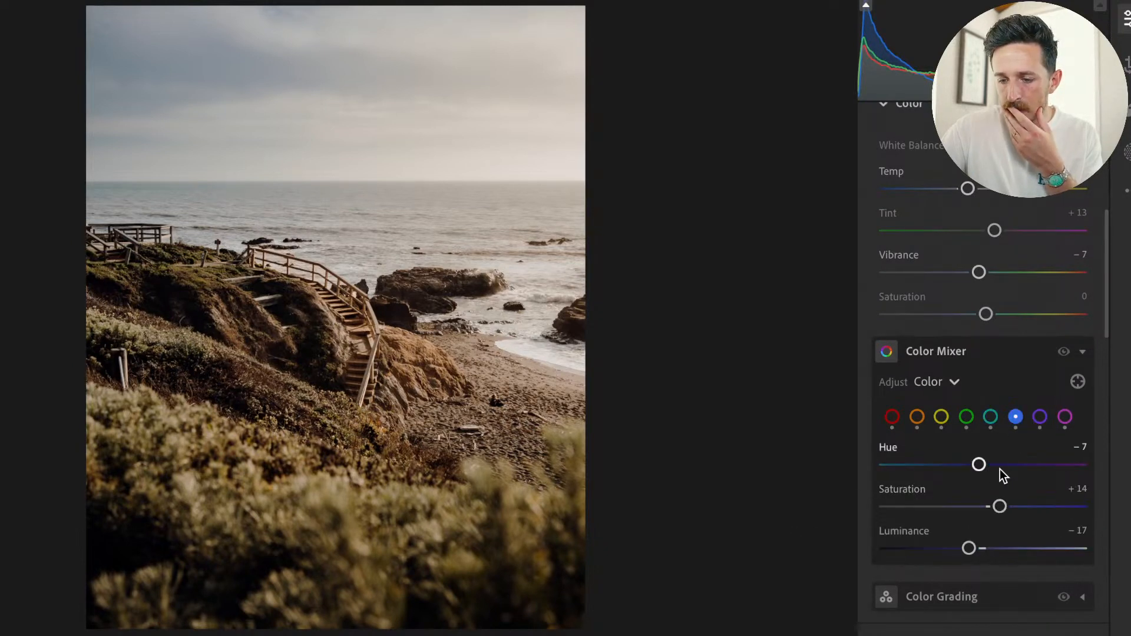
{"action": "left_click_drag", "start_coordinate": [1000, 505], "coordinate": [892, 506]}
{"action": "left_click_drag", "start_coordinate": [991, 493], "coordinate": [921, 497]}
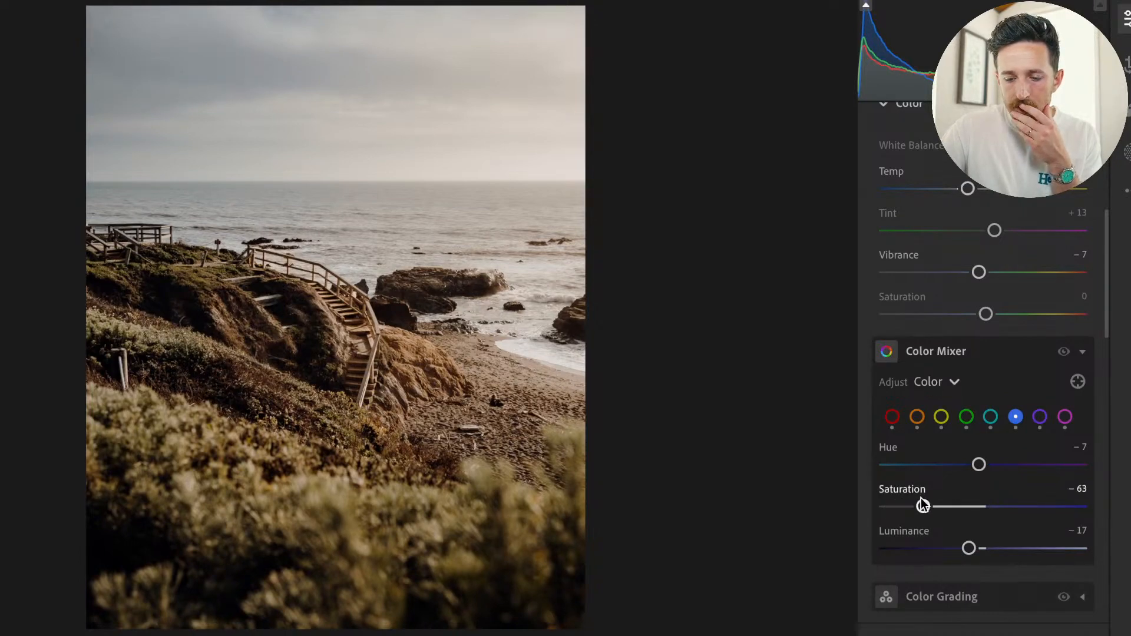
{"action": "key", "text": "backslash"}
{"action": "key", "text": "backslash"}
{"action": "mouse_move", "coordinate": [969, 547]}
{"action": "left_mouse_down"}
{"action": "mouse_move", "coordinate": [928, 547]}
{"action": "mouse_move", "coordinate": [1023, 538]}
{"action": "mouse_move", "coordinate": [979, 536]}
{"action": "left_mouse_up"}
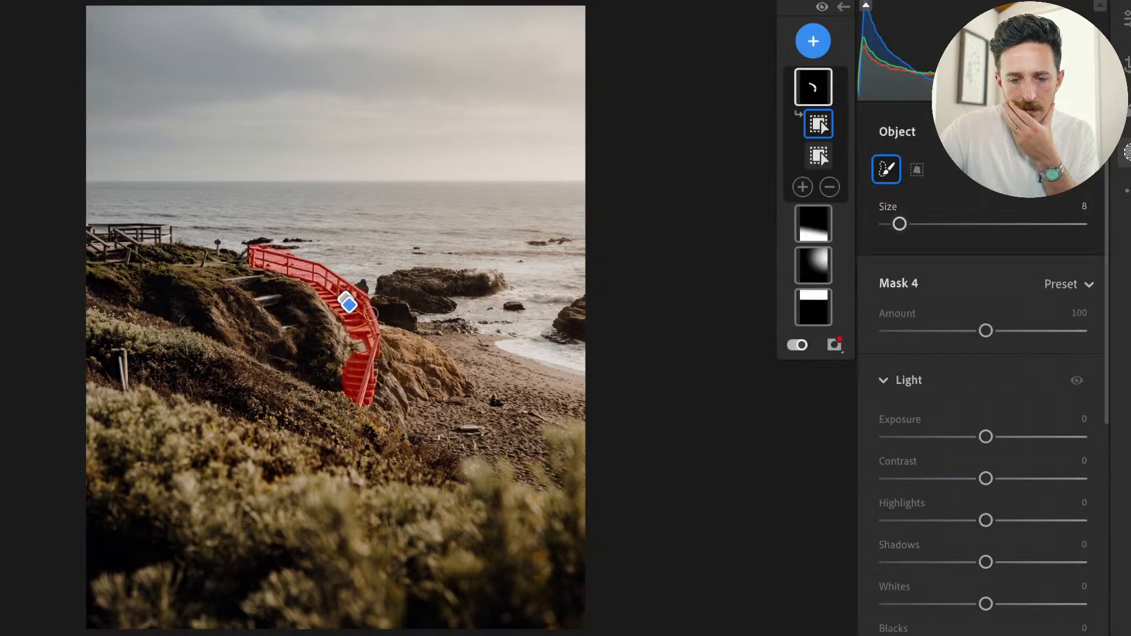
Try an object selection painted from the staircase down to the beach, and undo it.
{"action": "left_click", "coordinate": [814, 40]}
{"action": "left_click", "coordinate": [801, 94]}
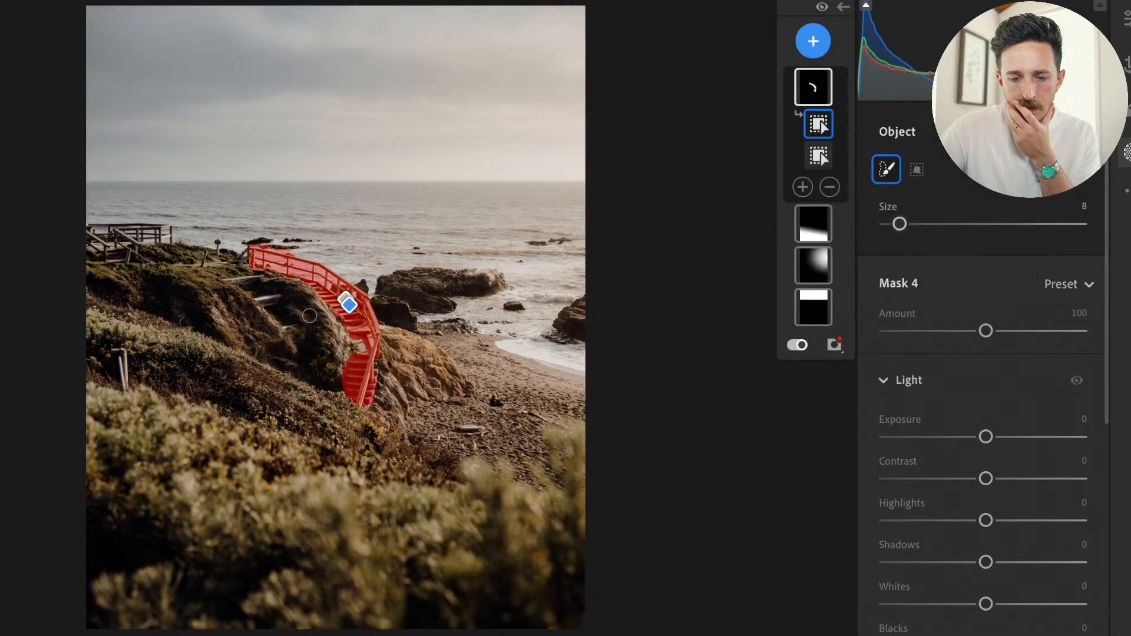
{"action": "left_click_drag", "start_coordinate": [351, 327], "coordinate": [411, 474]}
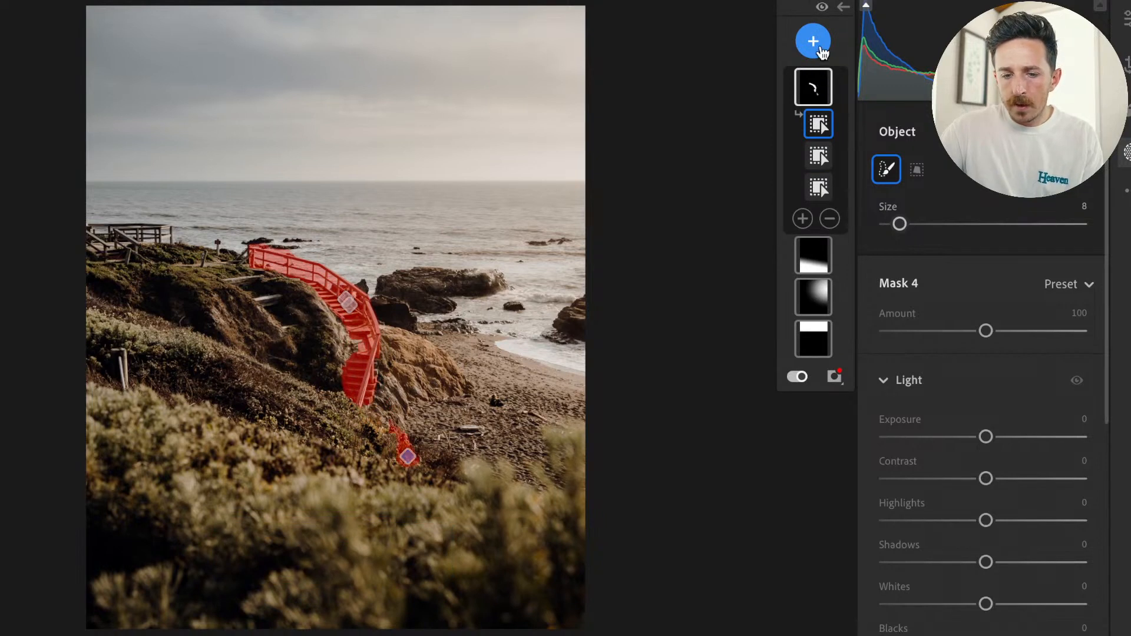
{"action": "key", "text": "super+z"}
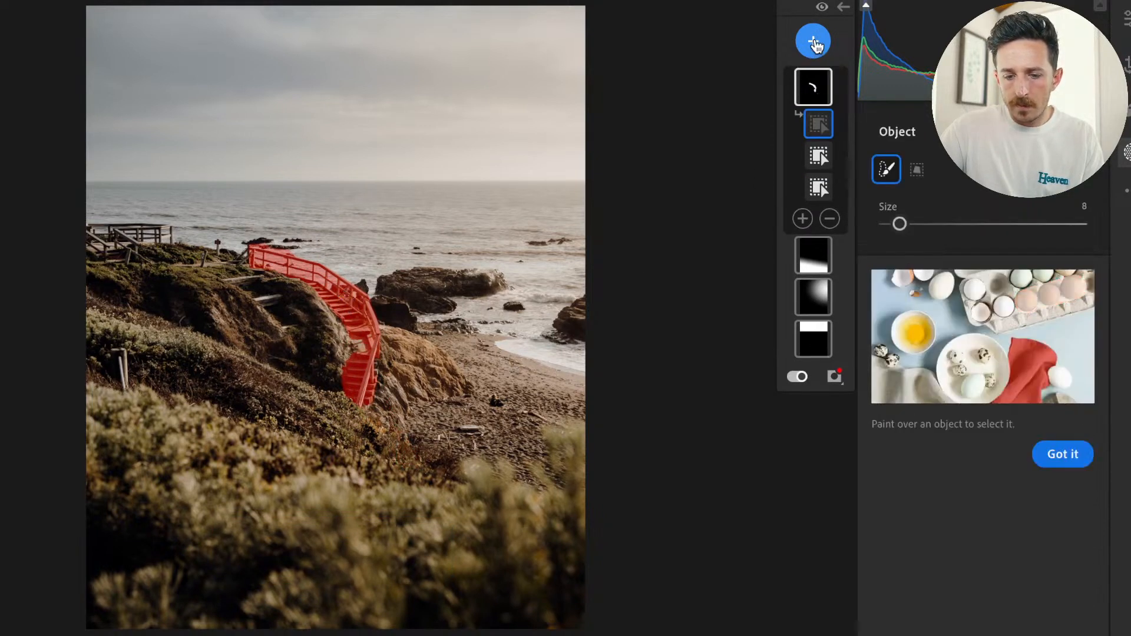
Try a radial gradient mask fitted as a narrow tilted ellipse over the staircase, and delete the gradient.
{"action": "left_click", "coordinate": [817, 41]}
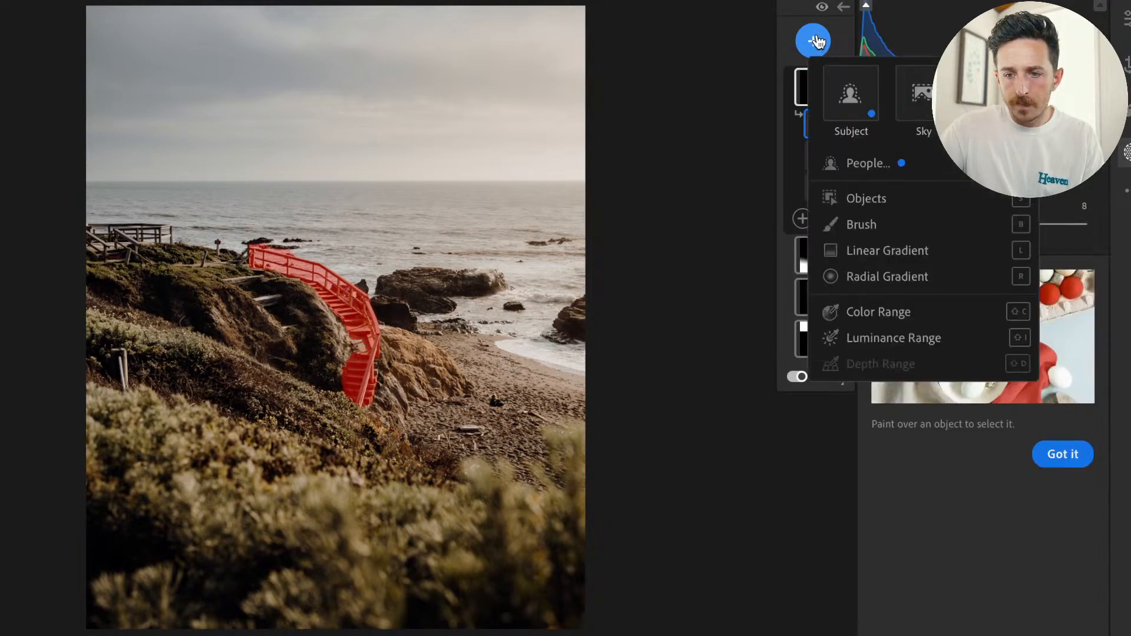
{"action": "left_click", "coordinate": [869, 275]}
{"action": "left_click_drag", "start_coordinate": [334, 302], "coordinate": [369, 383]}
{"action": "left_click_drag", "start_coordinate": [374, 301], "coordinate": [393, 295]}
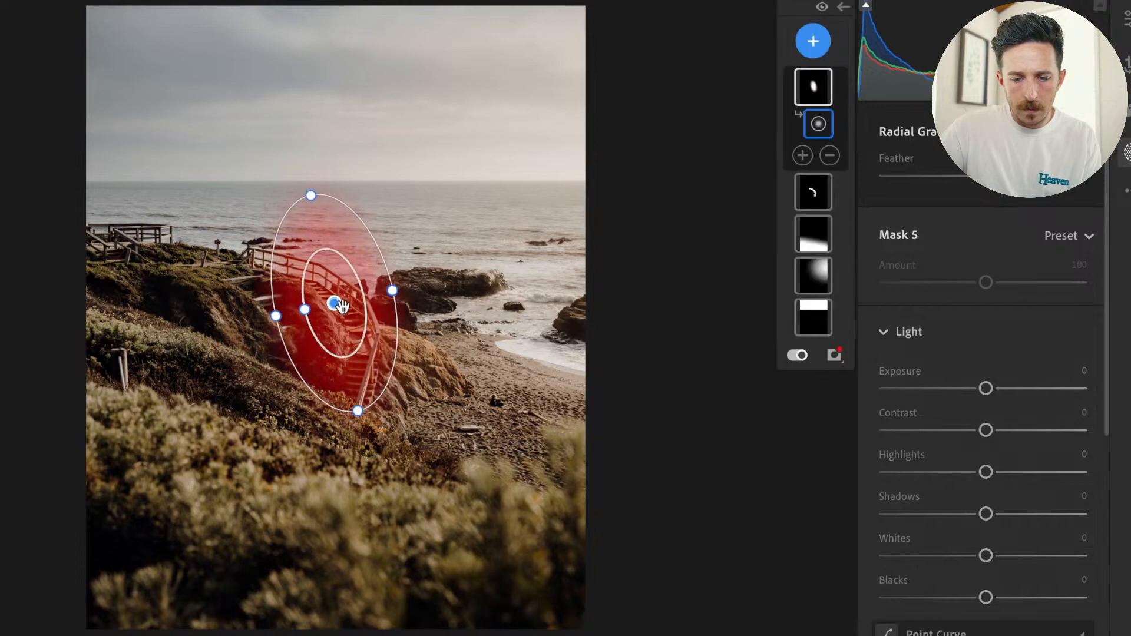
{"action": "left_click_drag", "start_coordinate": [322, 250], "coordinate": [330, 288]}
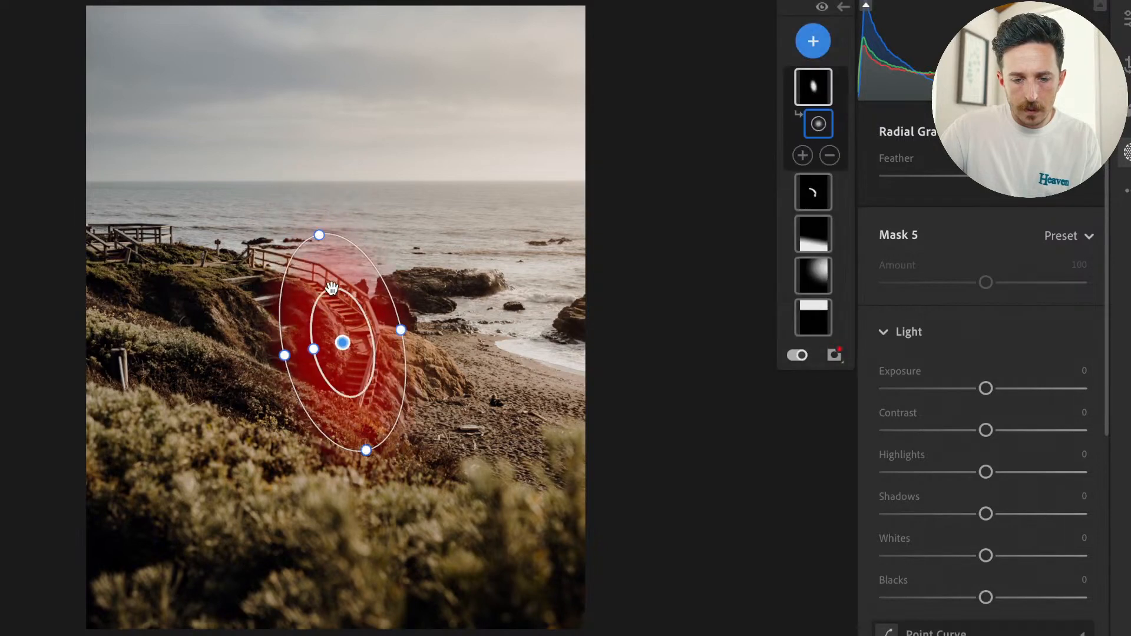
{"action": "left_click_drag", "start_coordinate": [313, 350], "coordinate": [335, 346]}
{"action": "left_click_drag", "start_coordinate": [320, 233], "coordinate": [329, 269]}
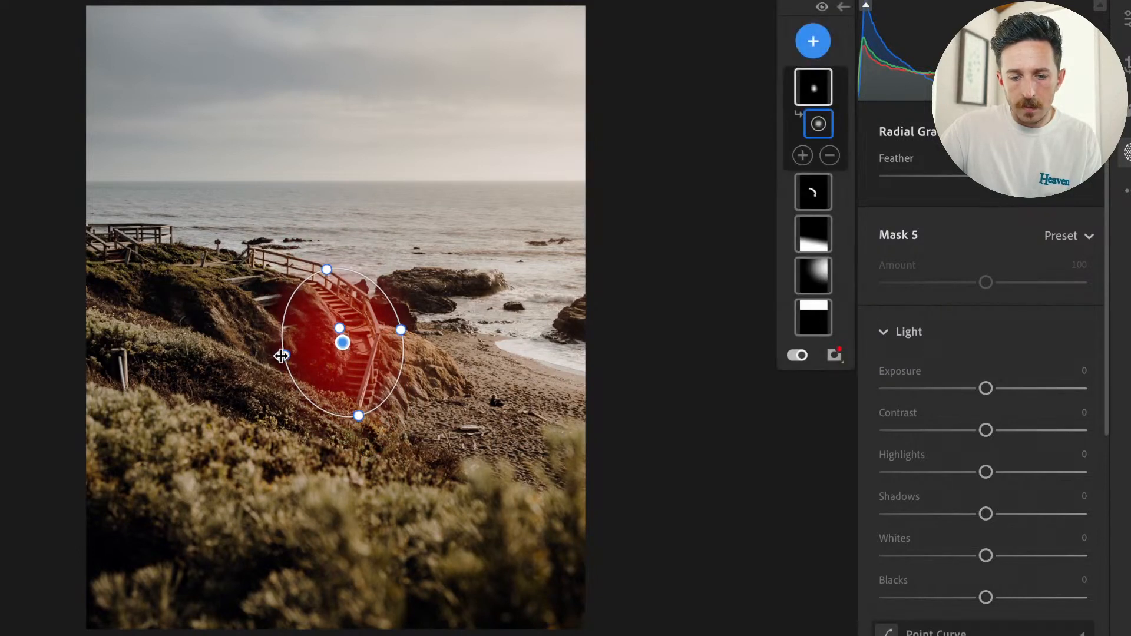
{"action": "left_click_drag", "start_coordinate": [282, 356], "coordinate": [305, 351]}
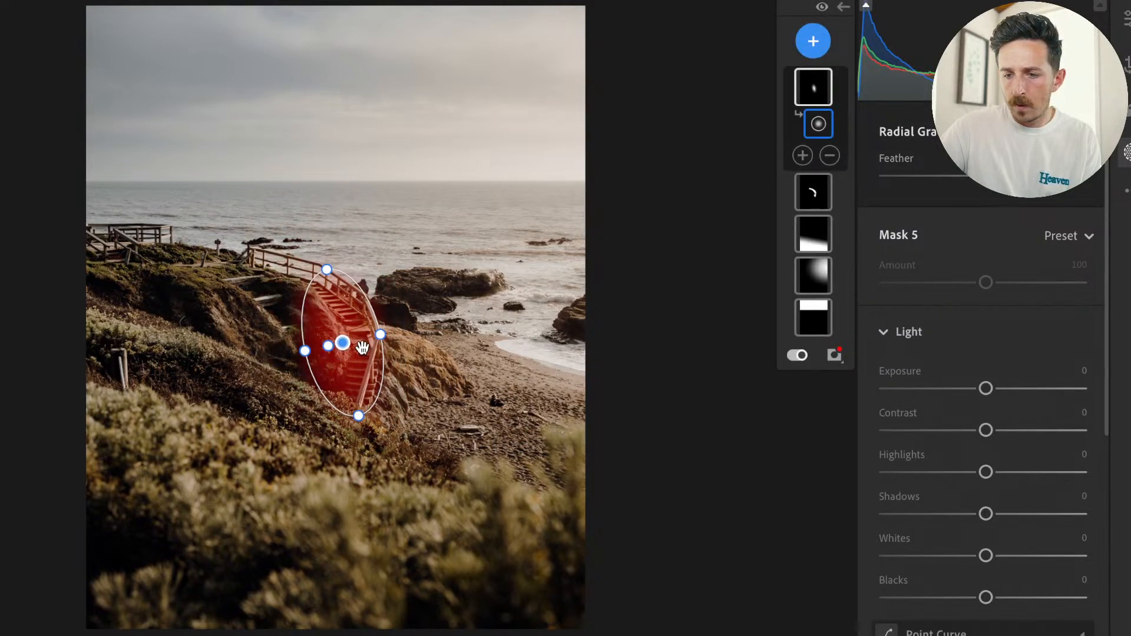
{"action": "left_click_drag", "start_coordinate": [361, 423], "coordinate": [378, 449]}
{"action": "left_click_drag", "start_coordinate": [369, 348], "coordinate": [366, 324]}
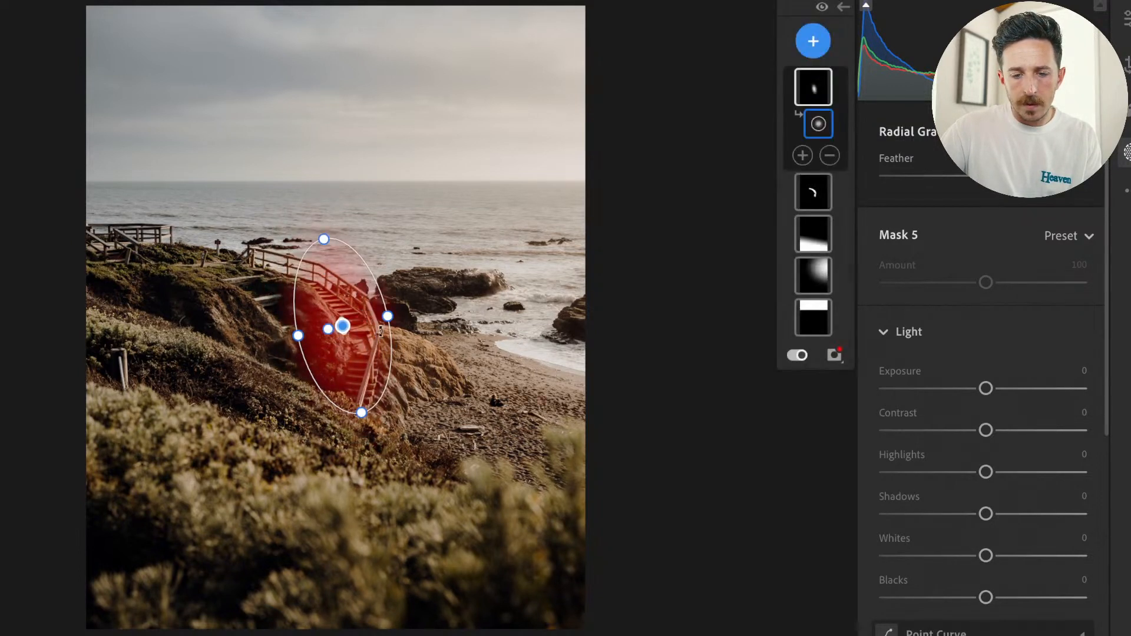
{"action": "left_click", "coordinate": [811, 89]}
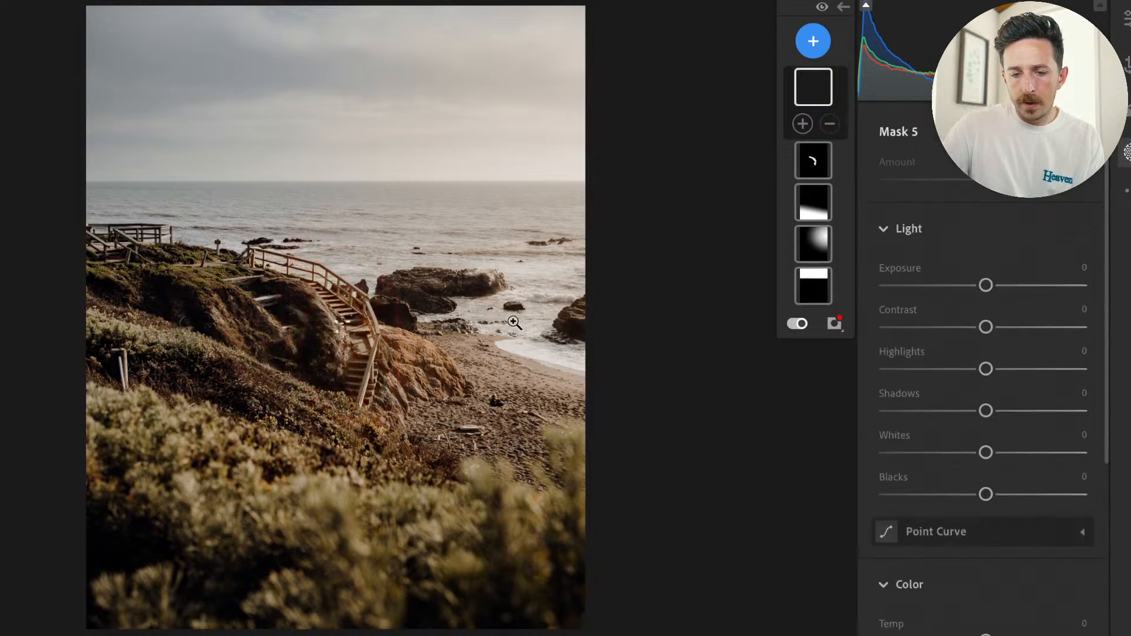
Prepare a mask brush of about size 11 for painting along the staircase.
{"action": "left_click", "coordinate": [811, 41]}
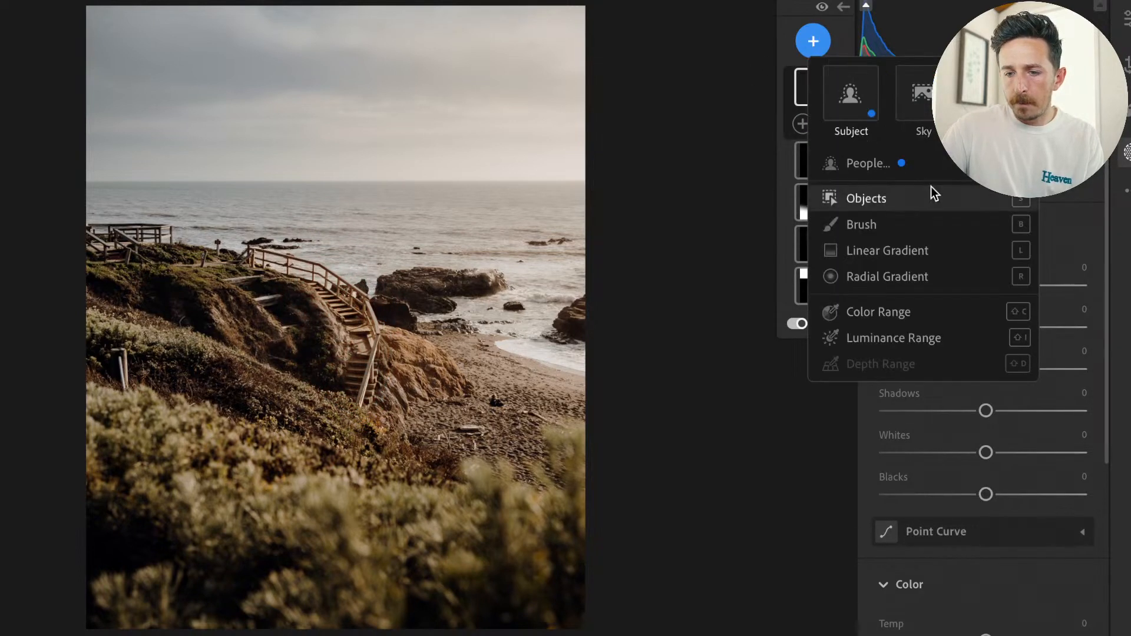
{"action": "left_click", "coordinate": [864, 229]}
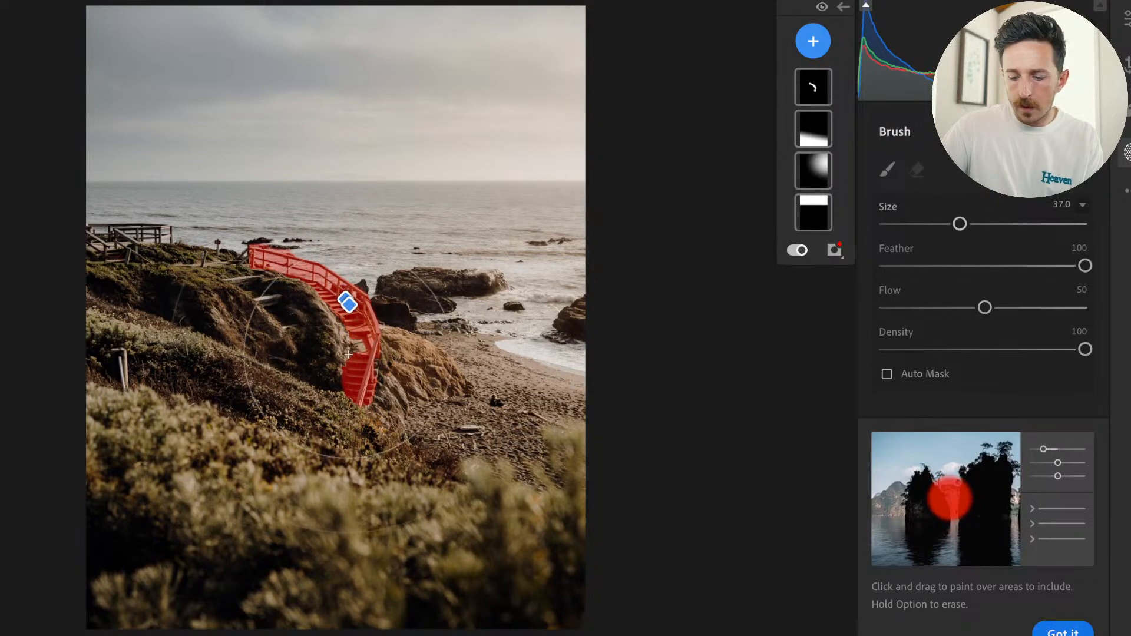
{"action": "key", "text": "bracketleft"}
{"action": "key", "text": "bracketleft"}
{"action": "key", "text": "bracketleft"}
{"action": "key", "text": "bracketleft"}
{"action": "key", "text": "bracketleft"}
{"action": "key", "text": "bracketleft"}
{"action": "key", "text": "bracketleft"}
{"action": "key", "text": "bracketleft"}
{"action": "key", "text": "bracketleft"}
{"action": "key", "text": "bracketleft"}
{"action": "key", "text": "bracketleft"}
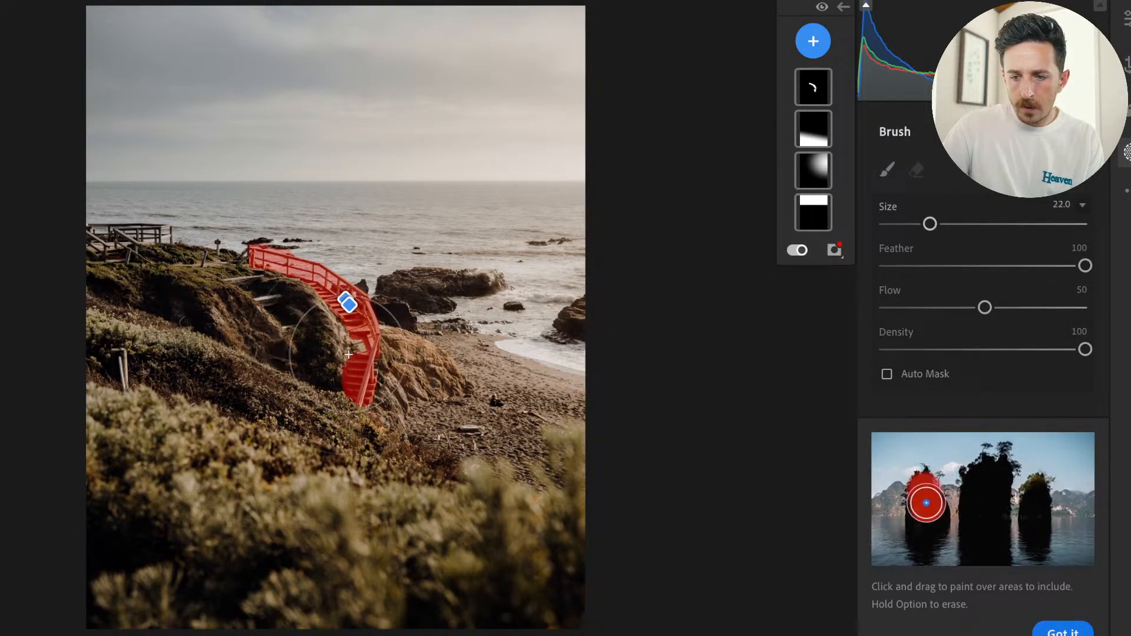
{"action": "key", "text": "bracketleft"}
{"action": "key", "text": "bracketleft"}
{"action": "key", "text": "bracketleft"}
{"action": "key", "text": "bracketleft"}
{"action": "key", "text": "bracketleft"}
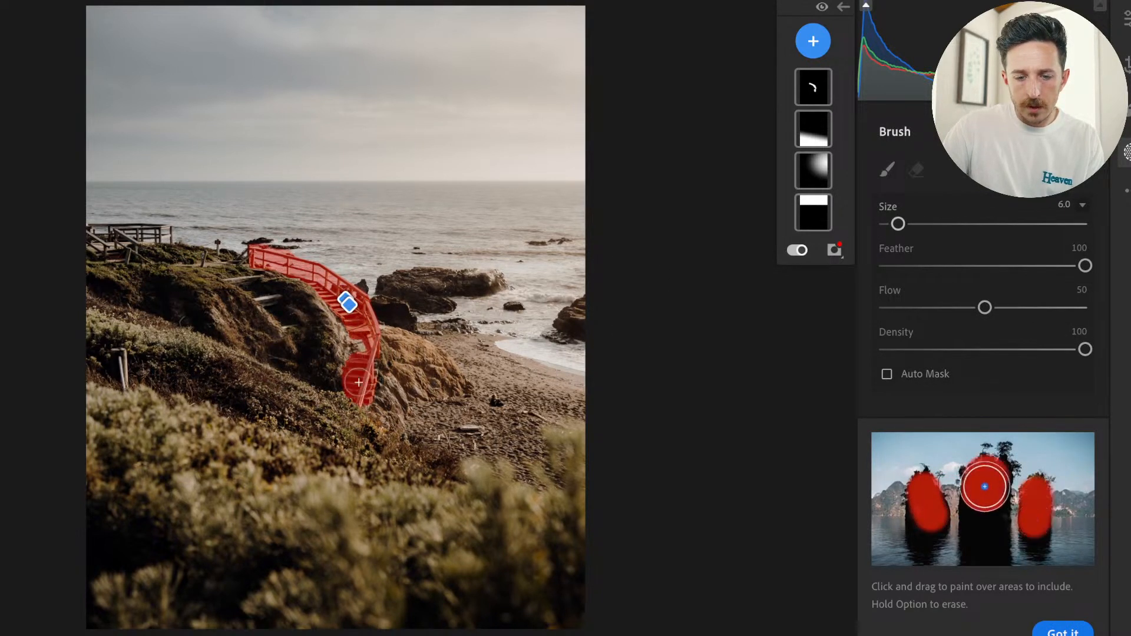
{"action": "key", "text": "bracketright"}
{"action": "key", "text": "bracketright"}
{"action": "key", "text": "bracketright"}
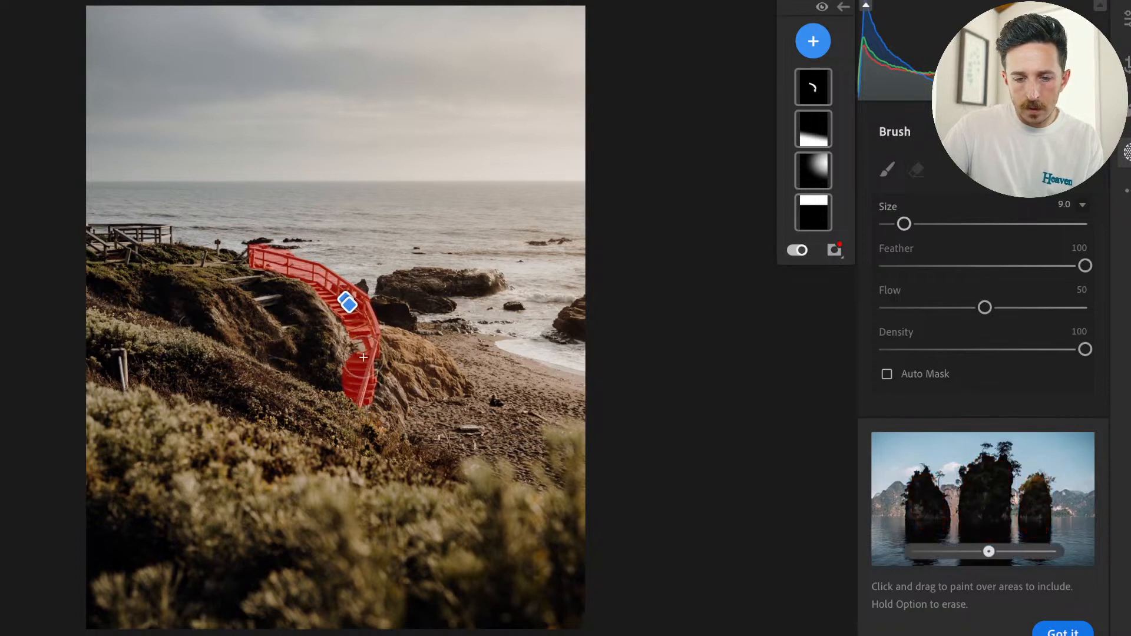
Try a brush dab at the staircase's lower end, undo it, and turn off the mask overlay.
{"action": "left_click", "coordinate": [364, 383]}
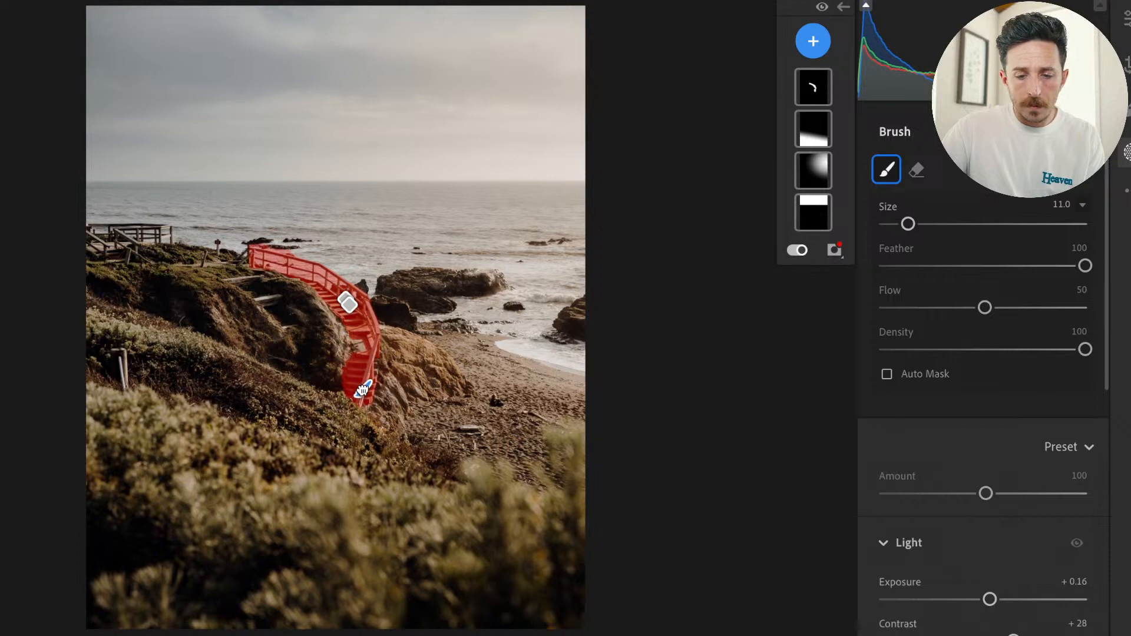
{"action": "key", "text": "ctrl+z"}
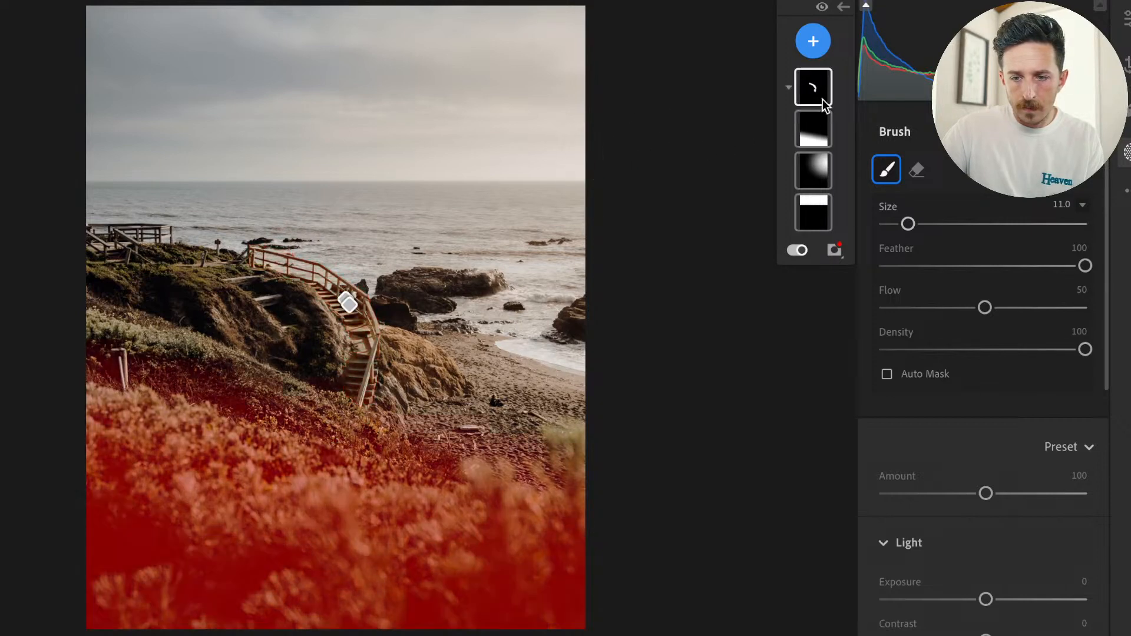
{"action": "left_click", "coordinate": [807, 91]}
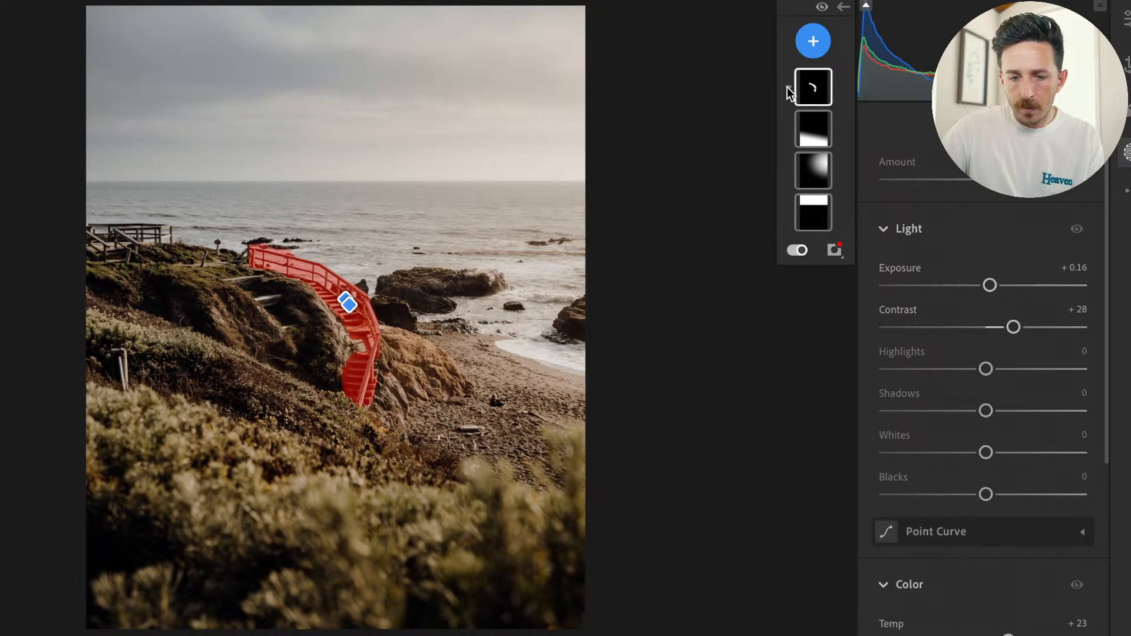
{"action": "left_click", "coordinate": [795, 250]}
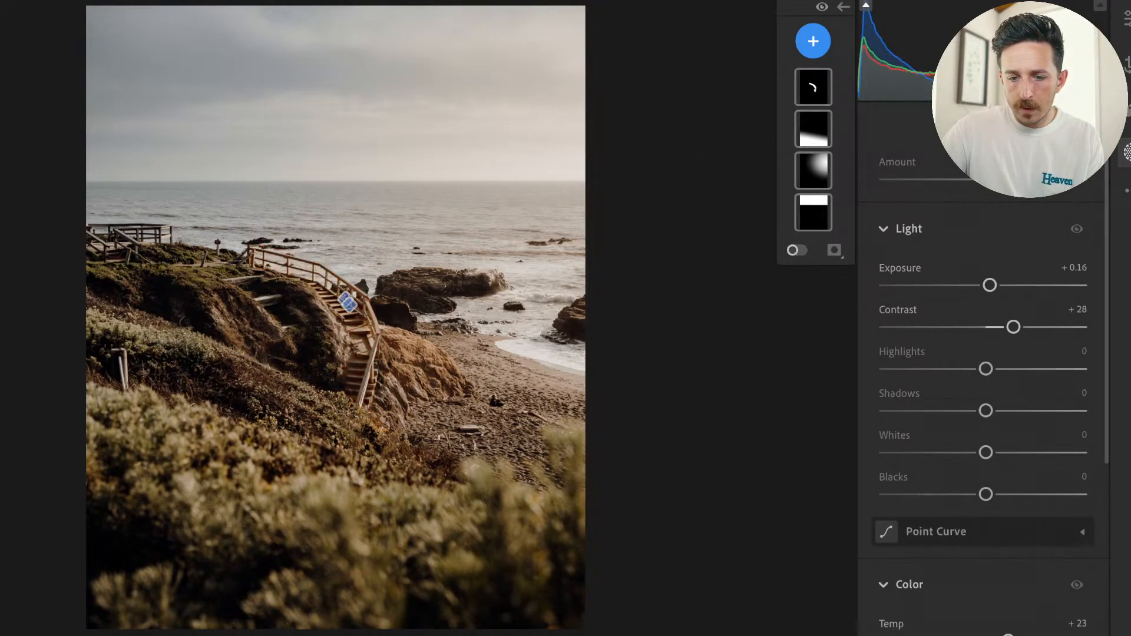
Add a new brush mask and paint softly along the whole staircase at size 11, feather 100 and flow 50.
{"action": "left_click", "coordinate": [813, 41]}
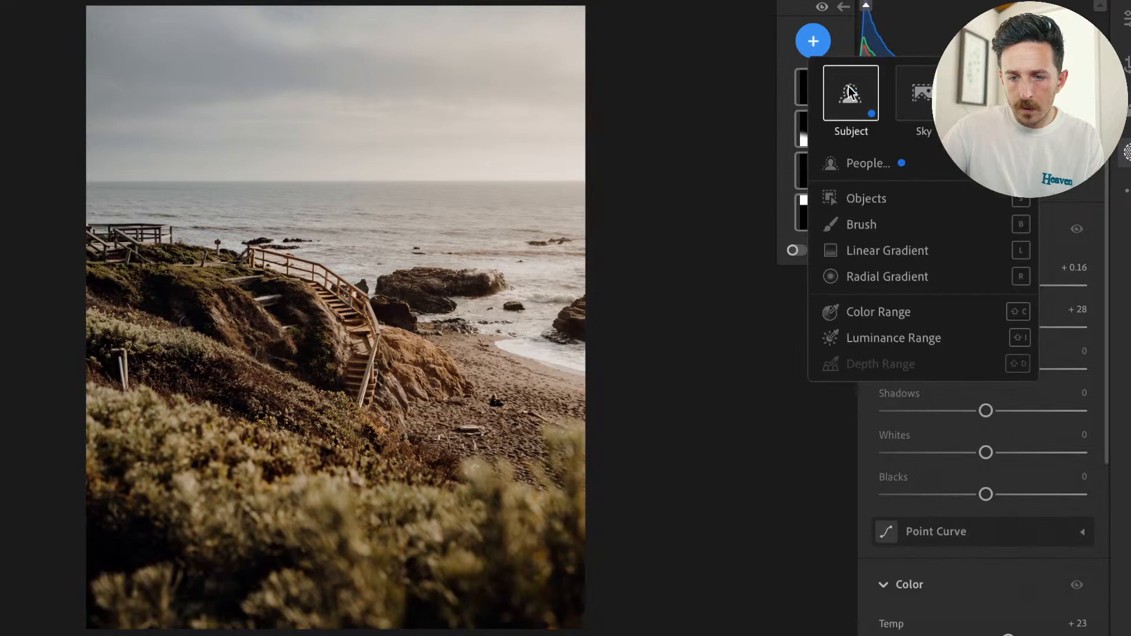
{"action": "left_click", "coordinate": [862, 227]}
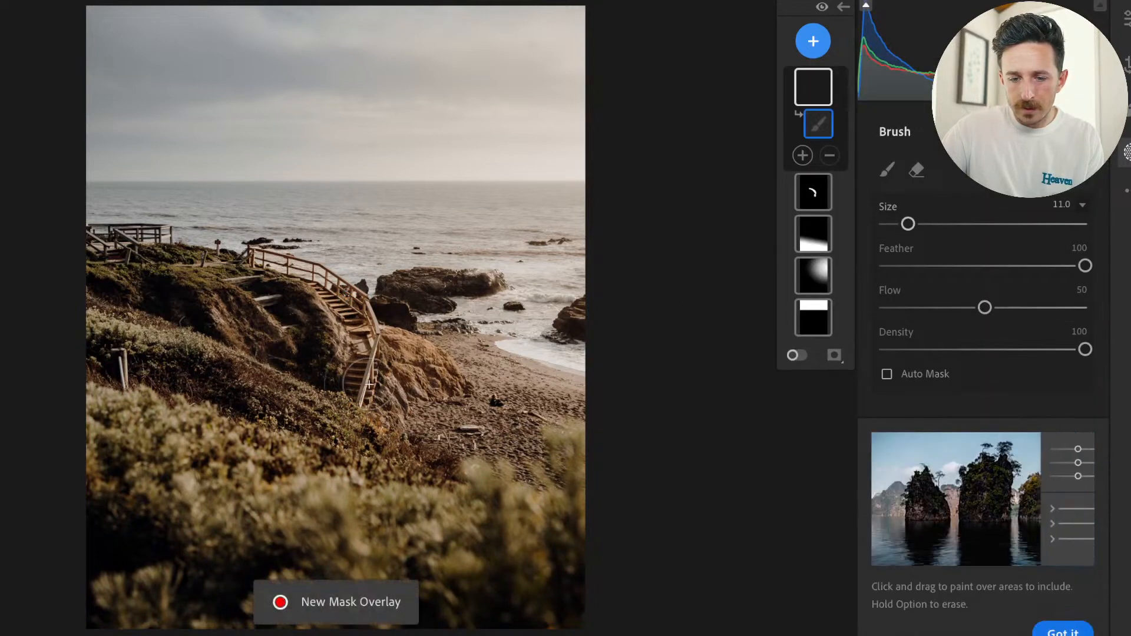
{"action": "mouse_move", "coordinate": [358, 400]}
{"action": "left_mouse_down"}
{"action": "mouse_move", "coordinate": [362, 316]}
{"action": "mouse_move", "coordinate": [267, 255]}
{"action": "mouse_move", "coordinate": [369, 329]}
{"action": "mouse_move", "coordinate": [365, 398]}
{"action": "left_mouse_up"}
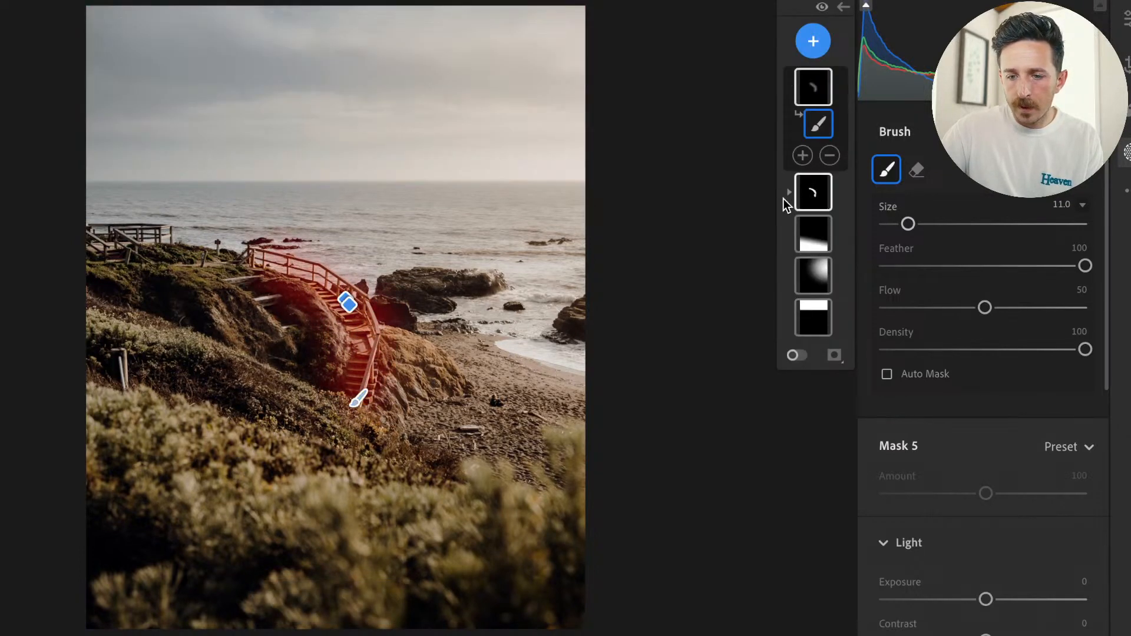
With the mask overlay on, set the brushed staircase mask's Exposure to +1.00, Contrast to +50 and Temp to +20.
{"action": "left_click", "coordinate": [788, 194]}
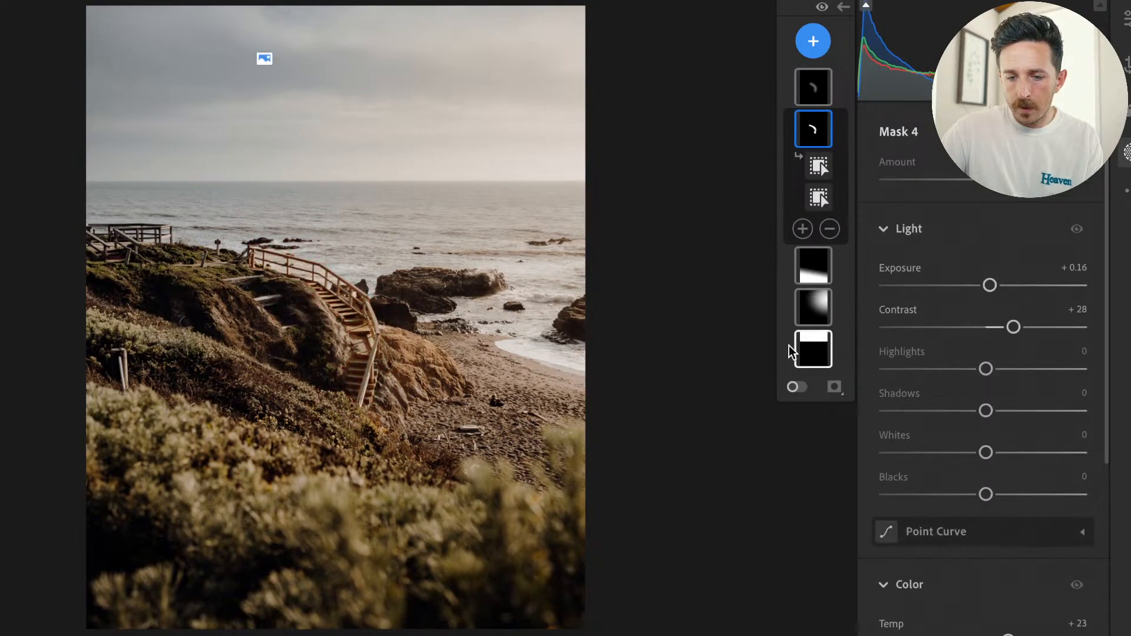
{"action": "left_click", "coordinate": [793, 387]}
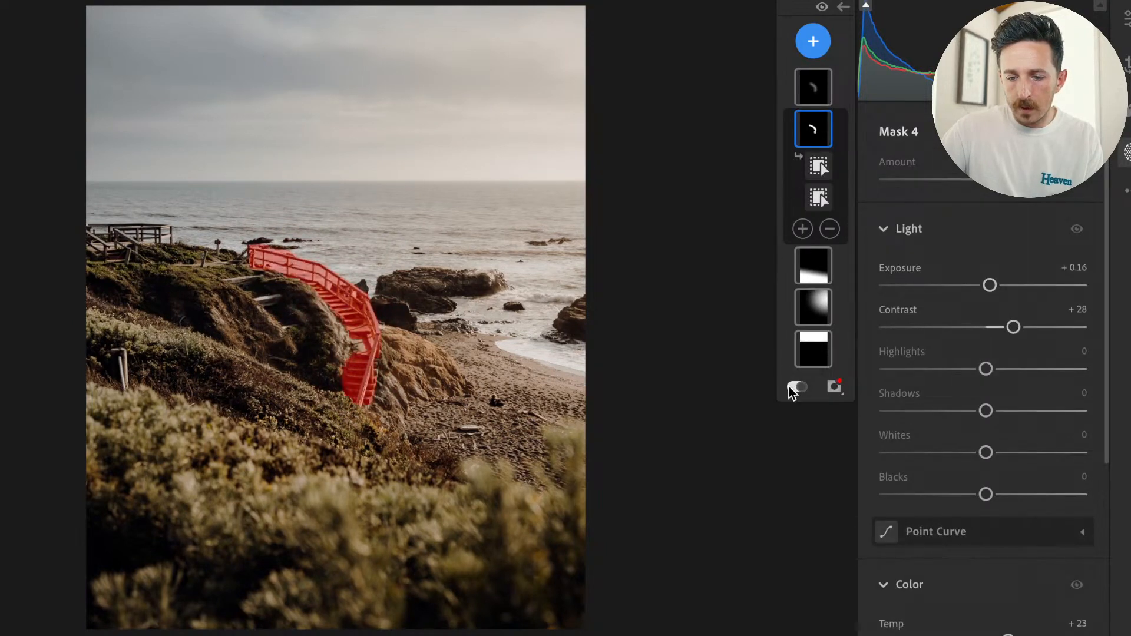
{"action": "left_click", "coordinate": [813, 100]}
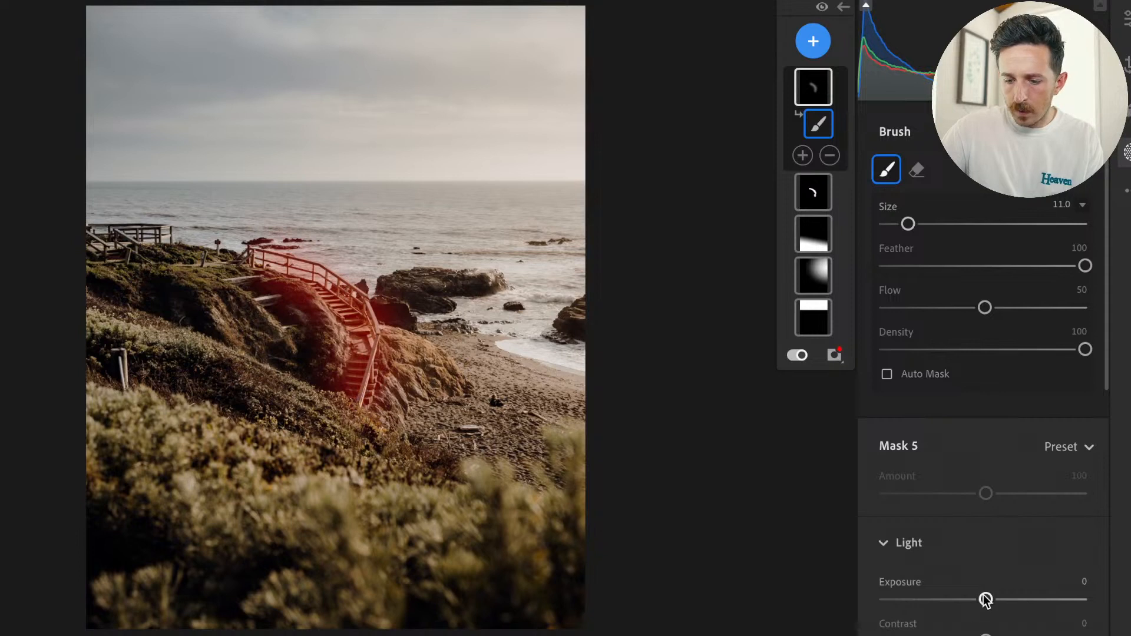
{"action": "left_click_drag", "start_coordinate": [986, 599], "coordinate": [1009, 595]}
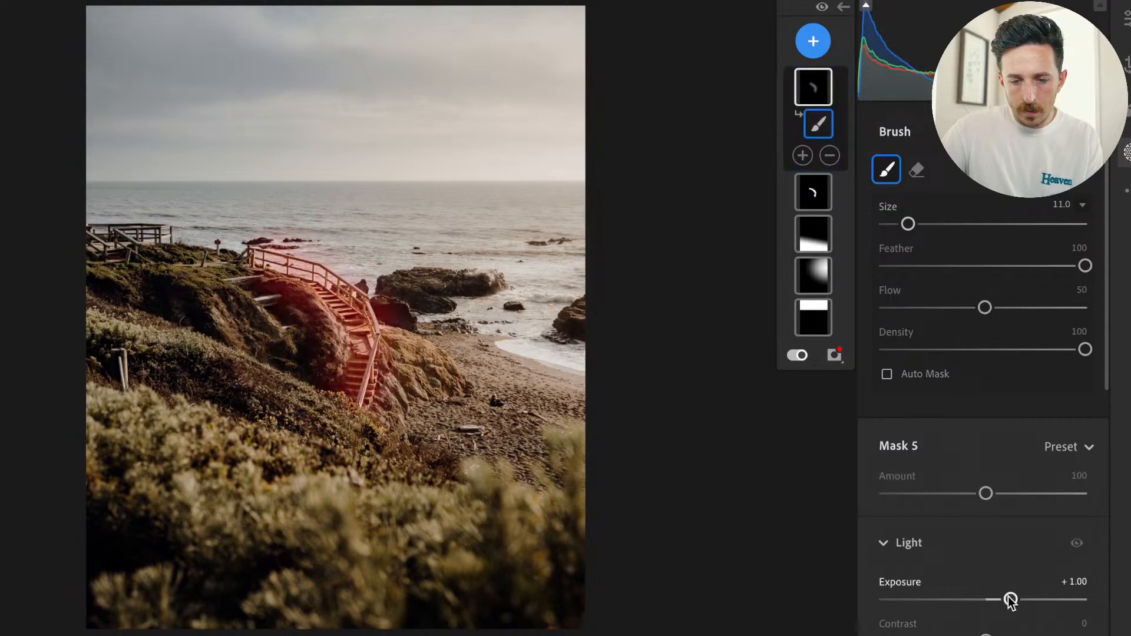
{"action": "scroll", "coordinate": [1006, 600], "scroll_direction": "down", "scroll_amount": 2}
{"action": "left_click_drag", "start_coordinate": [985, 508], "coordinate": [1035, 511]}
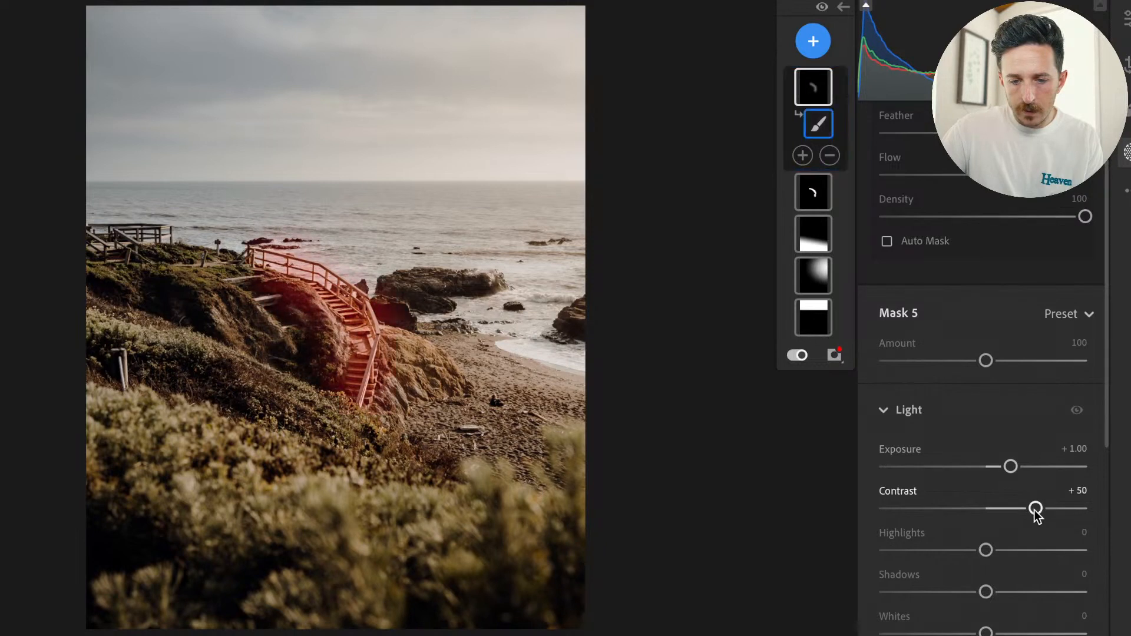
{"action": "scroll", "coordinate": [1033, 515], "scroll_direction": "down", "scroll_amount": 5}
{"action": "left_click_drag", "start_coordinate": [987, 541], "coordinate": [1008, 547]}
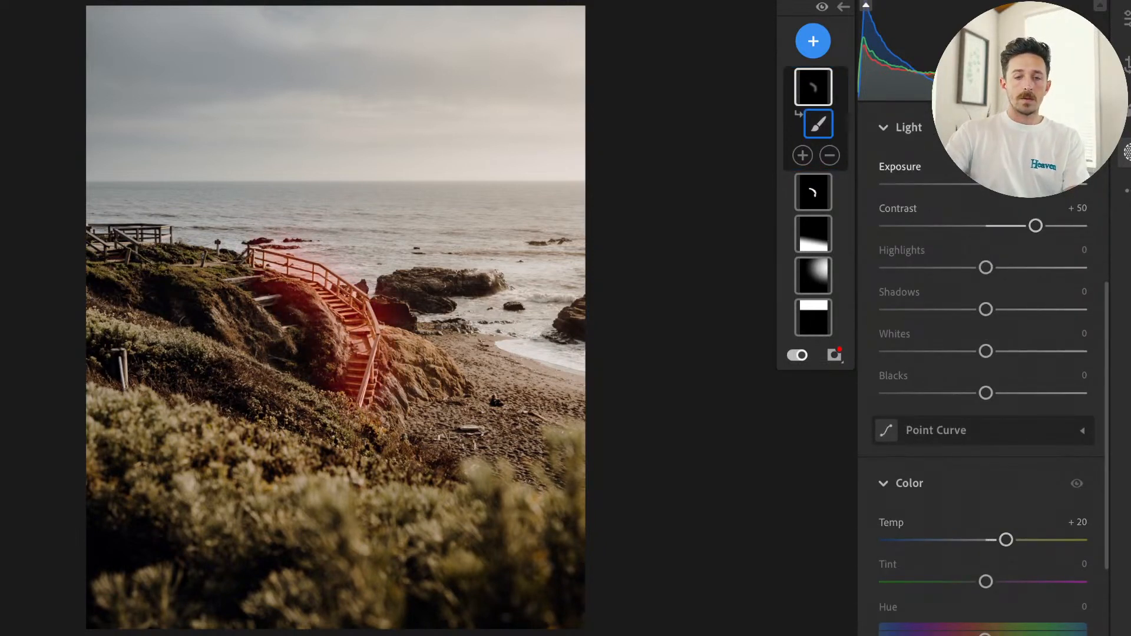
{"action": "left_click", "coordinate": [1127, 18]}
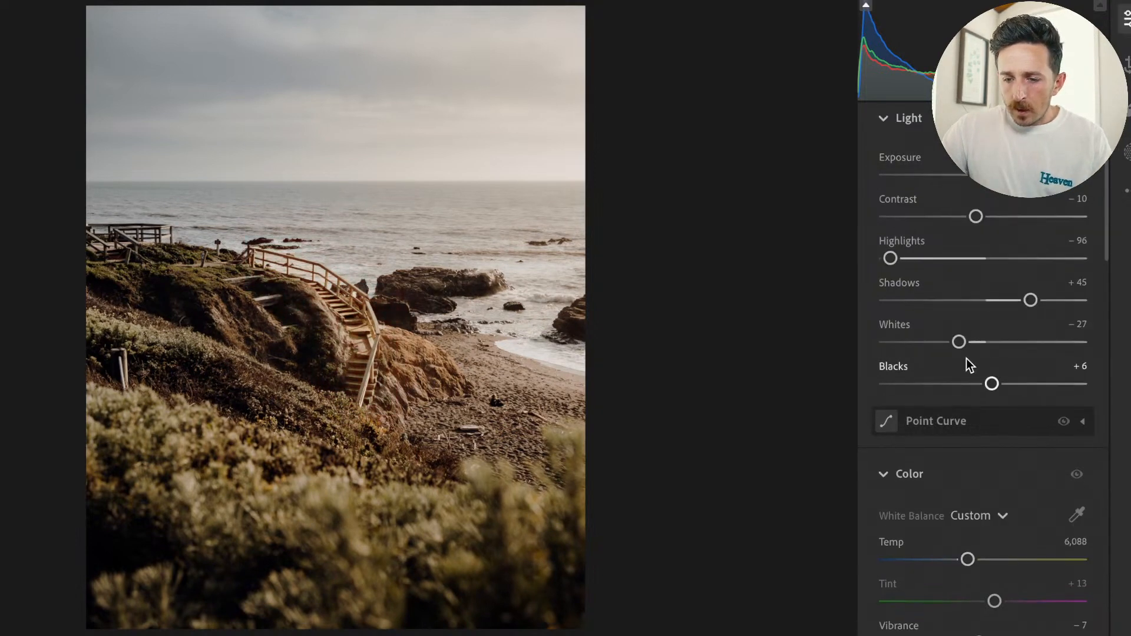
Set the photo's Vignette to −3 and compare the edited photo with the original.
{"action": "scroll", "coordinate": [966, 358], "scroll_direction": "down", "scroll_amount": 20}
{"action": "scroll", "coordinate": [966, 358], "scroll_direction": "up", "scroll_amount": 15}
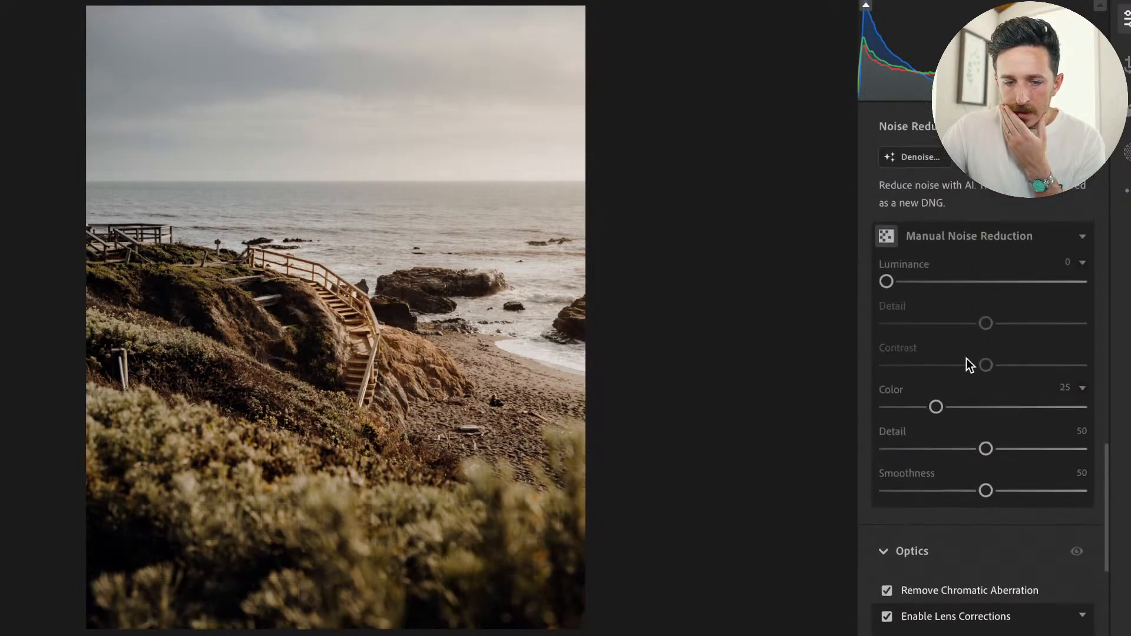
{"action": "scroll", "coordinate": [966, 358], "scroll_direction": "up", "scroll_amount": 8}
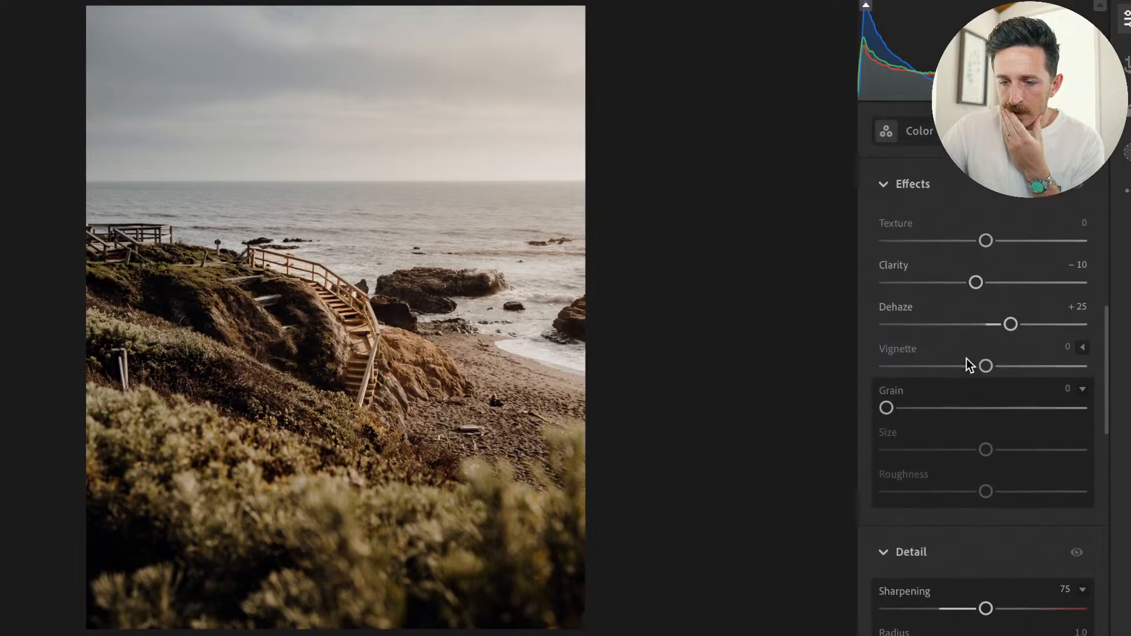
{"action": "left_click_drag", "start_coordinate": [988, 417], "coordinate": [985, 420]}
{"action": "key", "text": "backslash"}
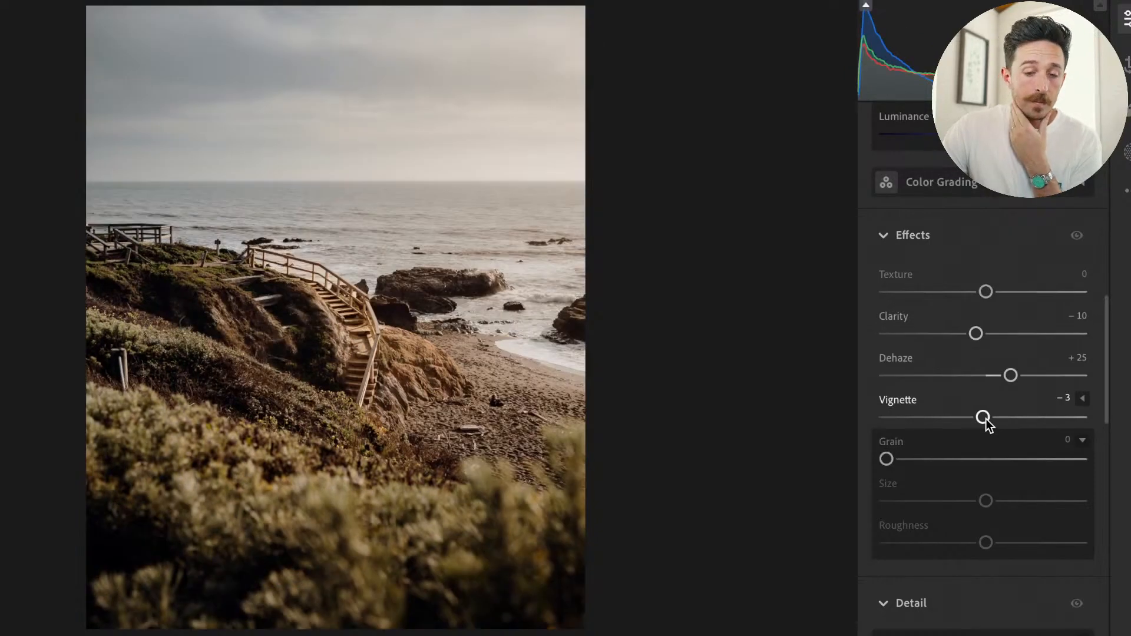
{"action": "key", "text": "backslash"}
{"action": "key", "text": "backslash"}
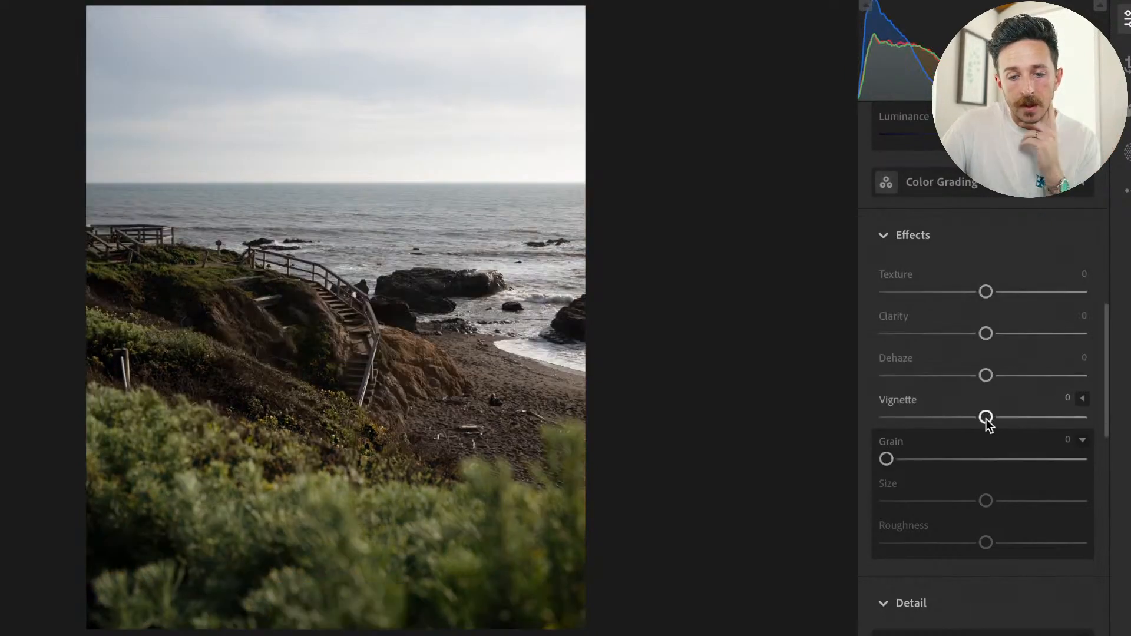
{"action": "key", "text": "backslash"}
Widen Mask 2's radial gradient horizontally toward the photo's left edge and shift its center farther right, outside the photo.
{"action": "scroll", "coordinate": [982, 354], "scroll_direction": "up", "scroll_amount": 5}
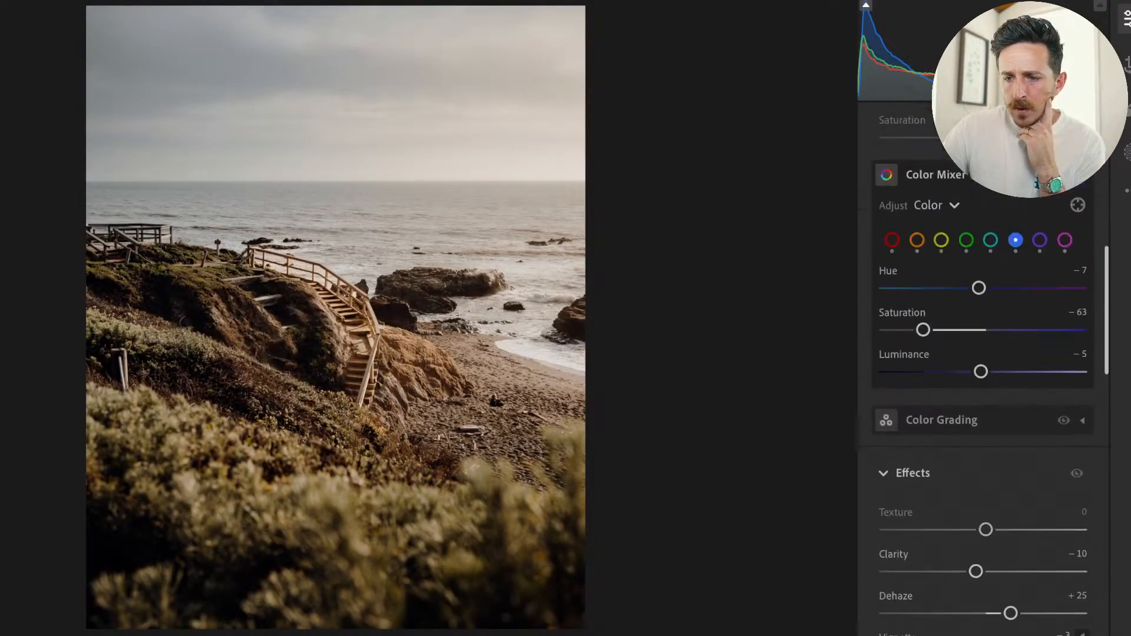
{"action": "scroll", "coordinate": [983, 354], "scroll_direction": "up", "scroll_amount": 10}
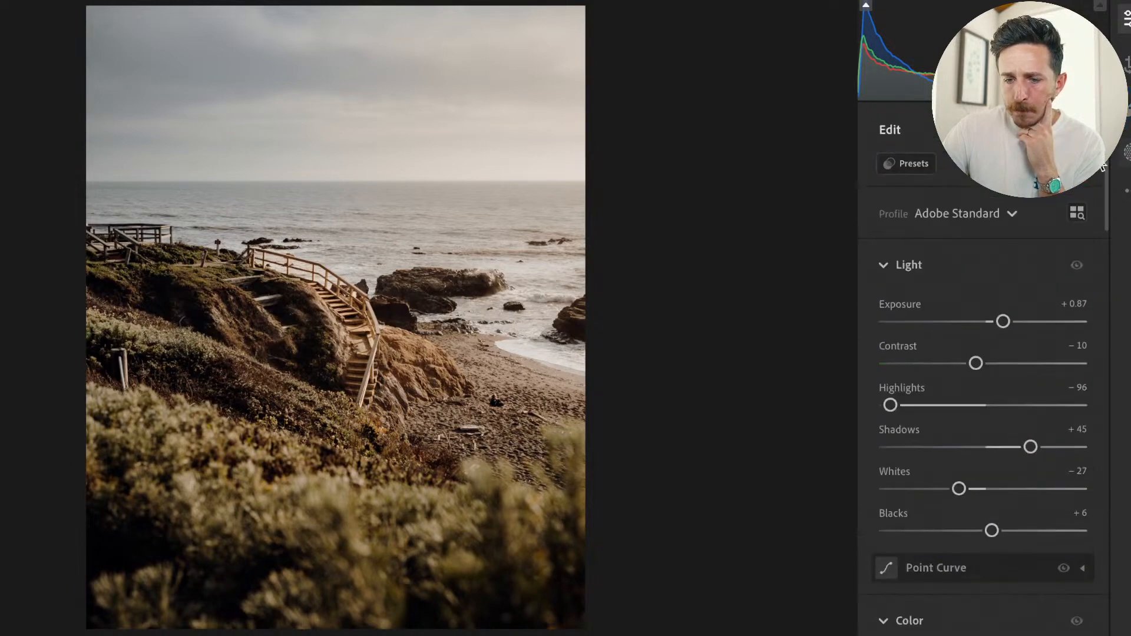
{"action": "key", "text": "m"}
{"action": "left_click", "coordinate": [819, 274]}
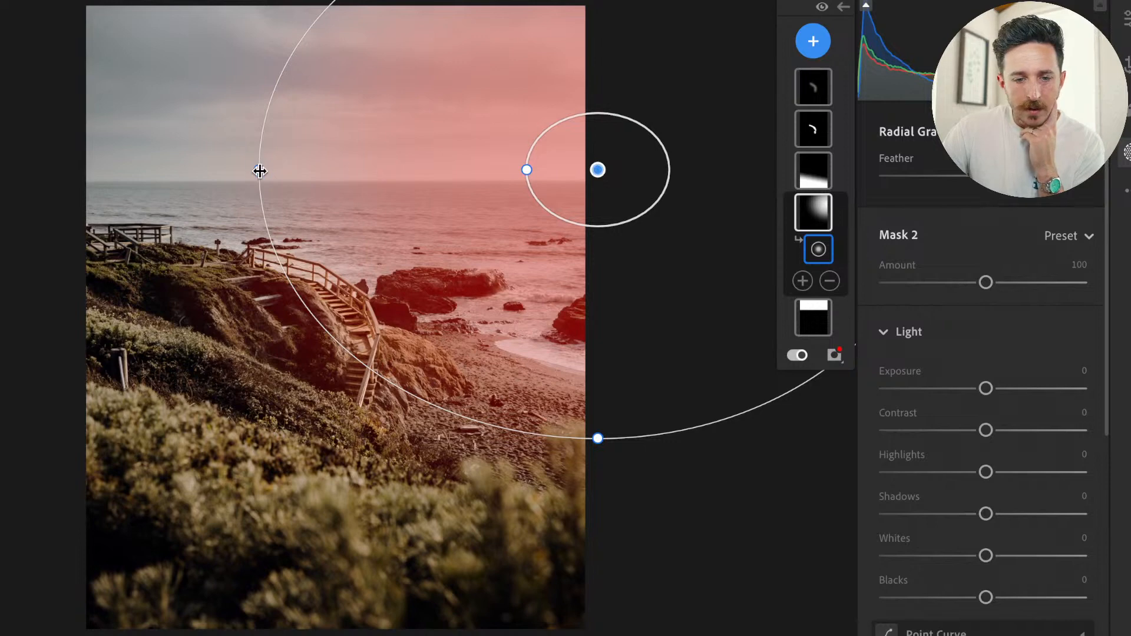
{"action": "left_click_drag", "start_coordinate": [259, 171], "coordinate": [80, 170]}
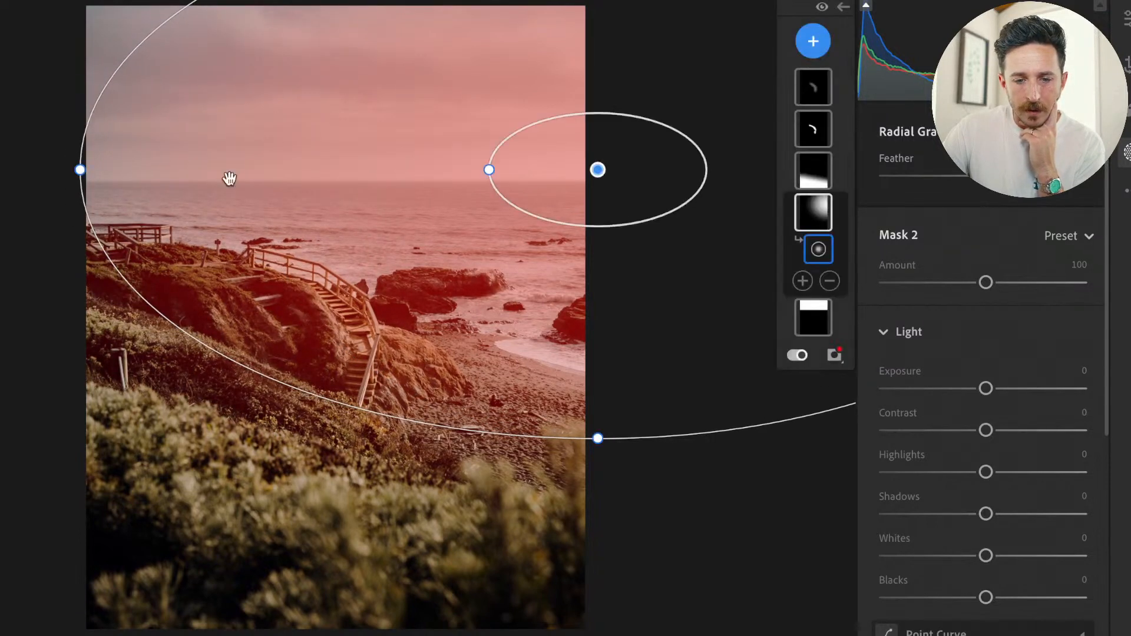
{"action": "left_click_drag", "start_coordinate": [597, 170], "coordinate": [672, 164]}
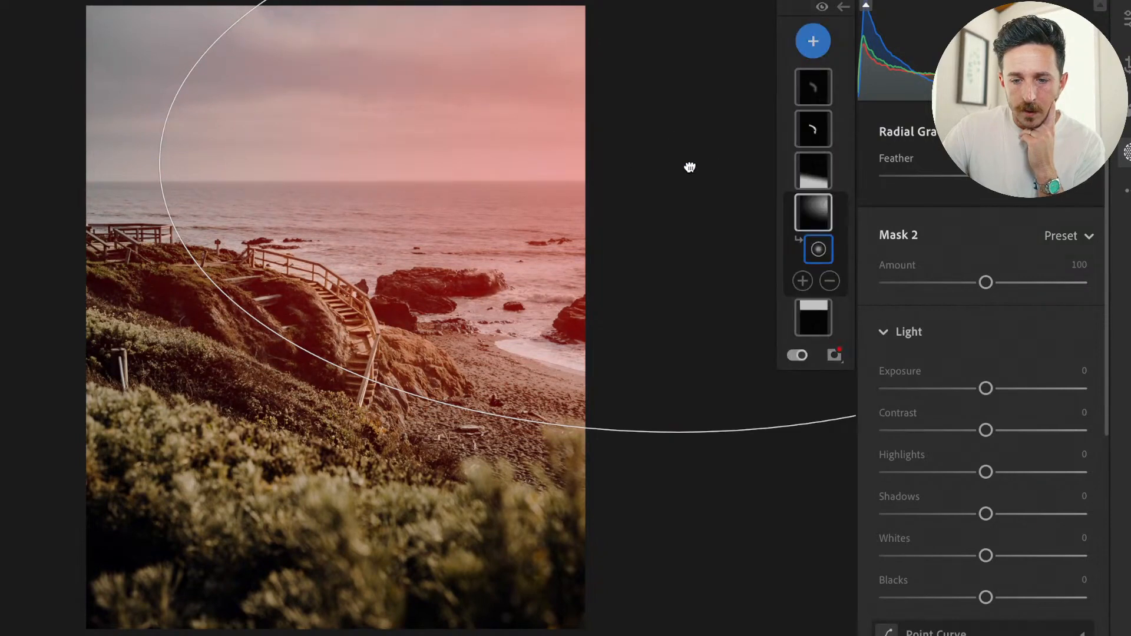
{"action": "key", "text": "e"}
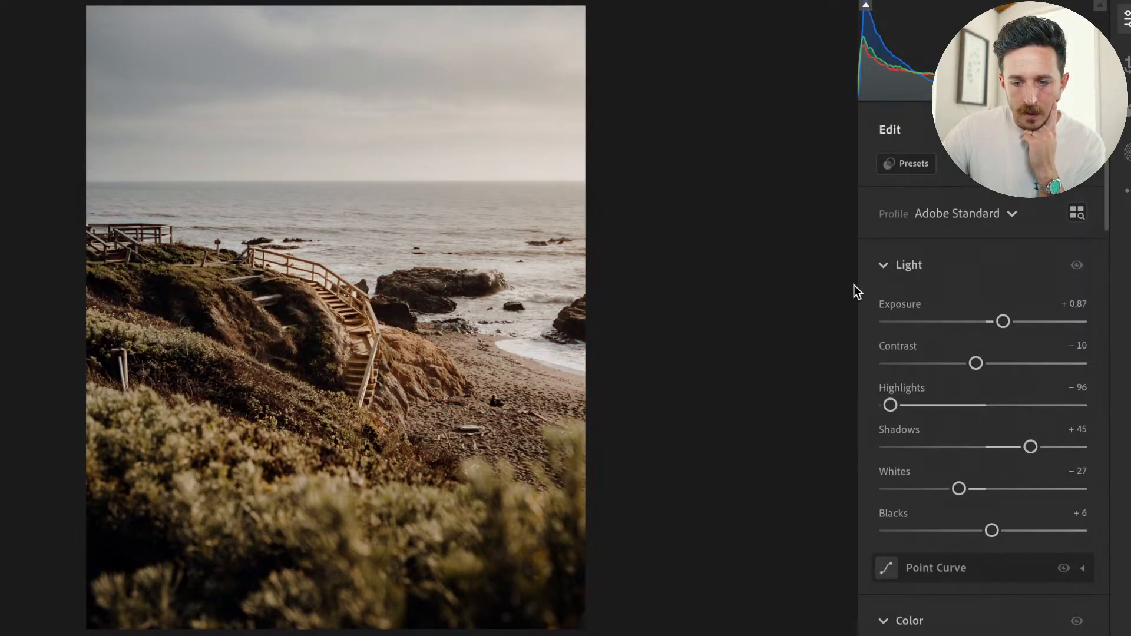
Compare the edited photo with the original several times, both in full view and enlarged around the staircase.
{"action": "key", "text": "backslash"}
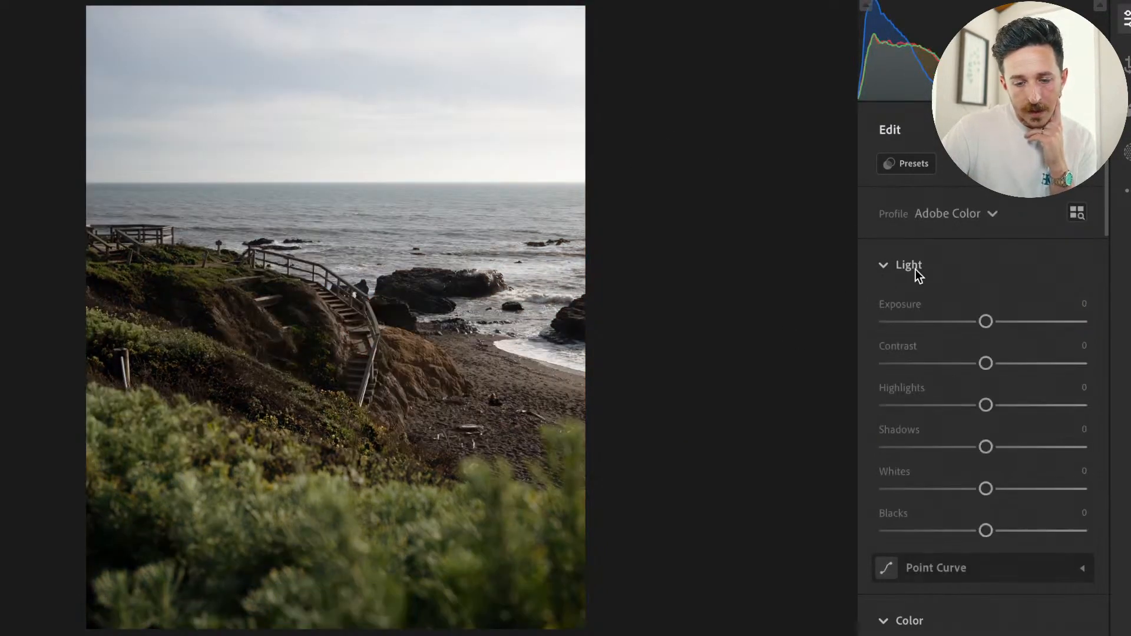
{"action": "key", "text": "backslash"}
{"action": "key", "text": "backslash"}
{"action": "key", "text": "backslash"}
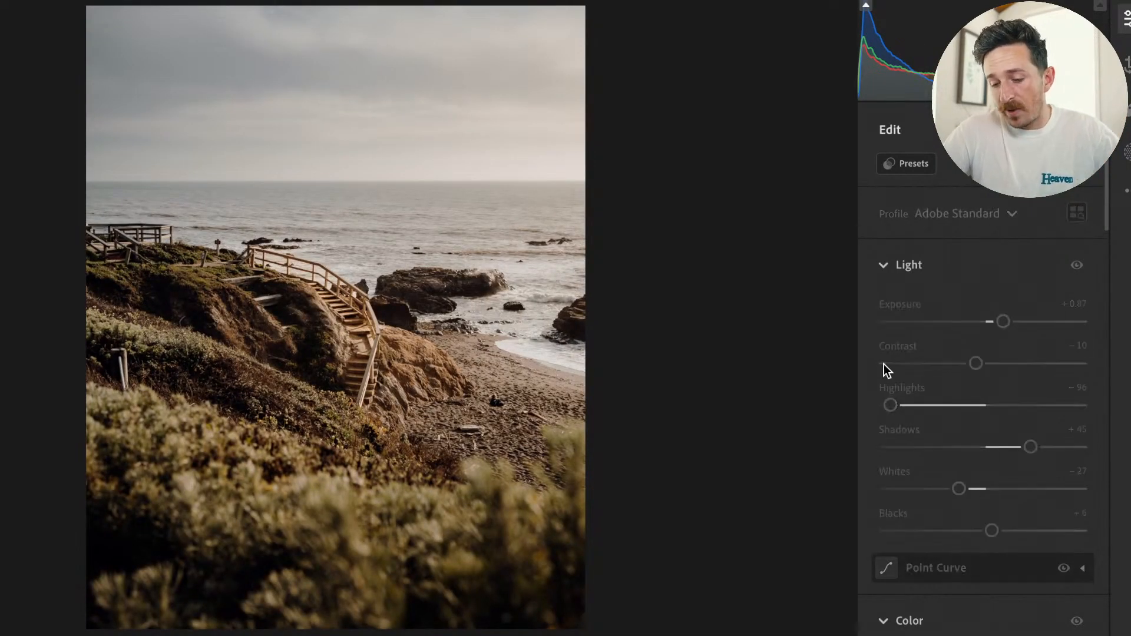
{"action": "key", "text": "backslash"}
{"action": "key", "text": "backslash"}
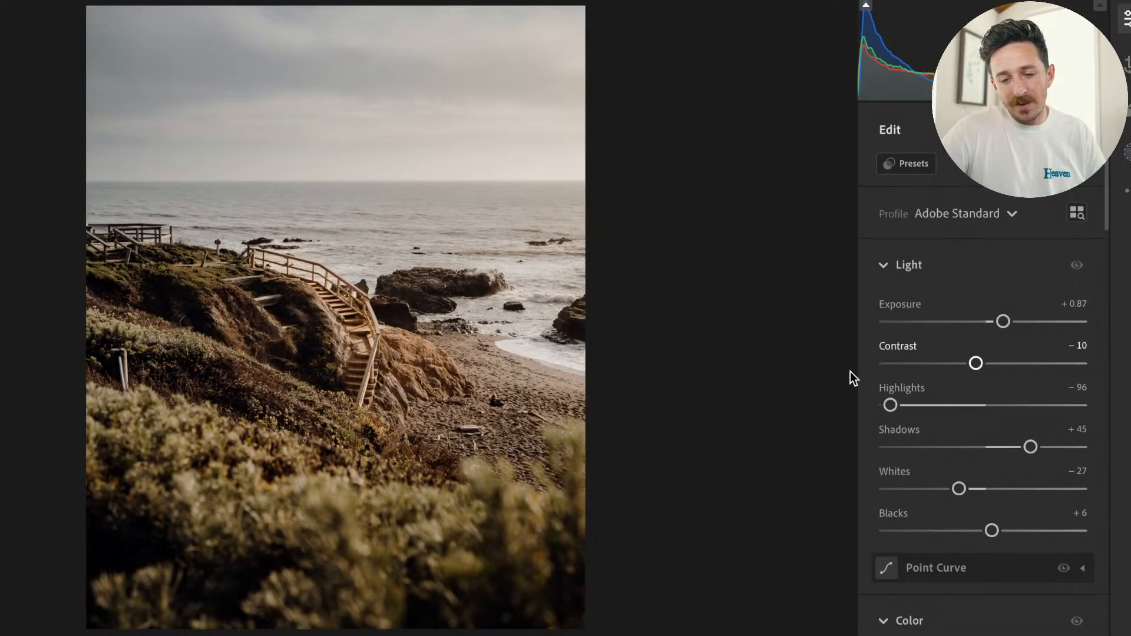
{"action": "left_click", "coordinate": [386, 353]}
{"action": "left_click", "coordinate": [387, 354]}
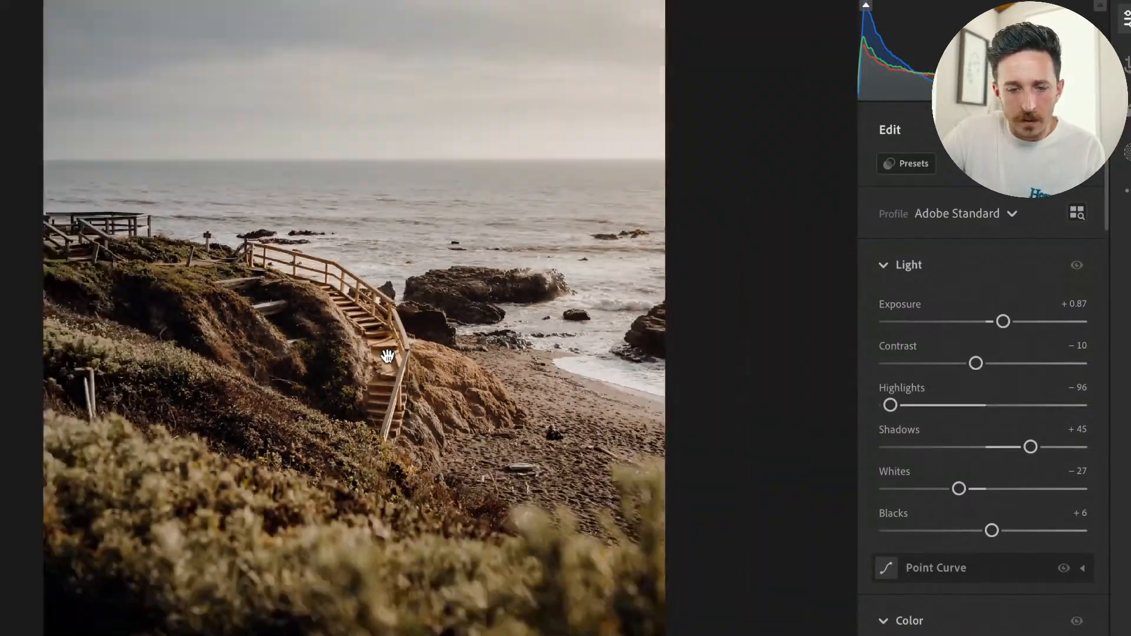
{"action": "key", "text": "backslash"}
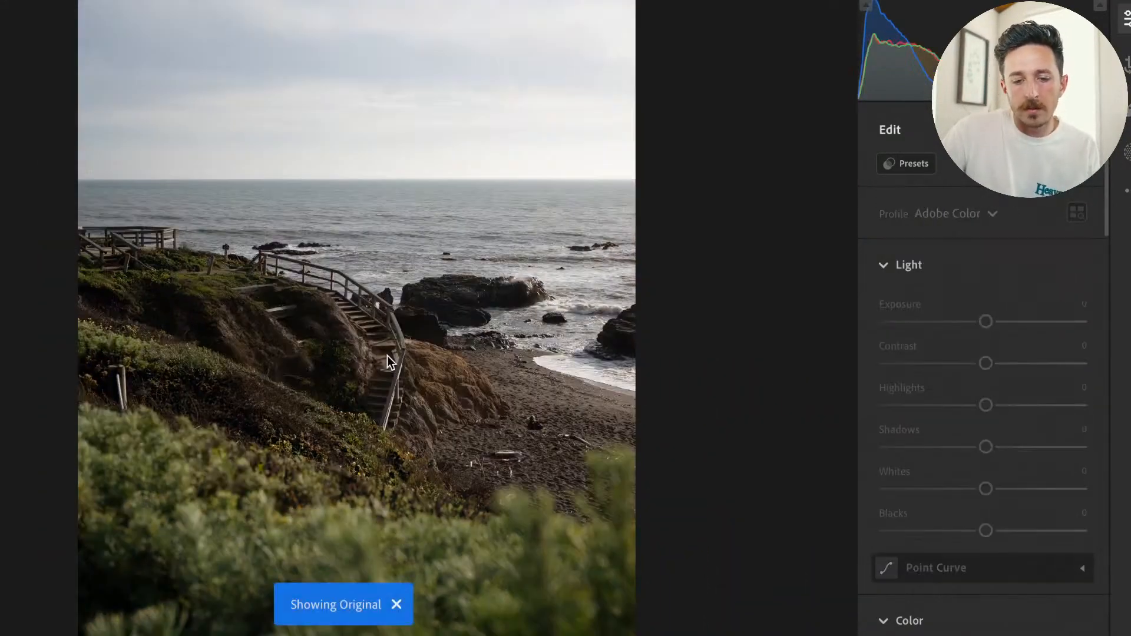
{"action": "key", "text": "backslash"}
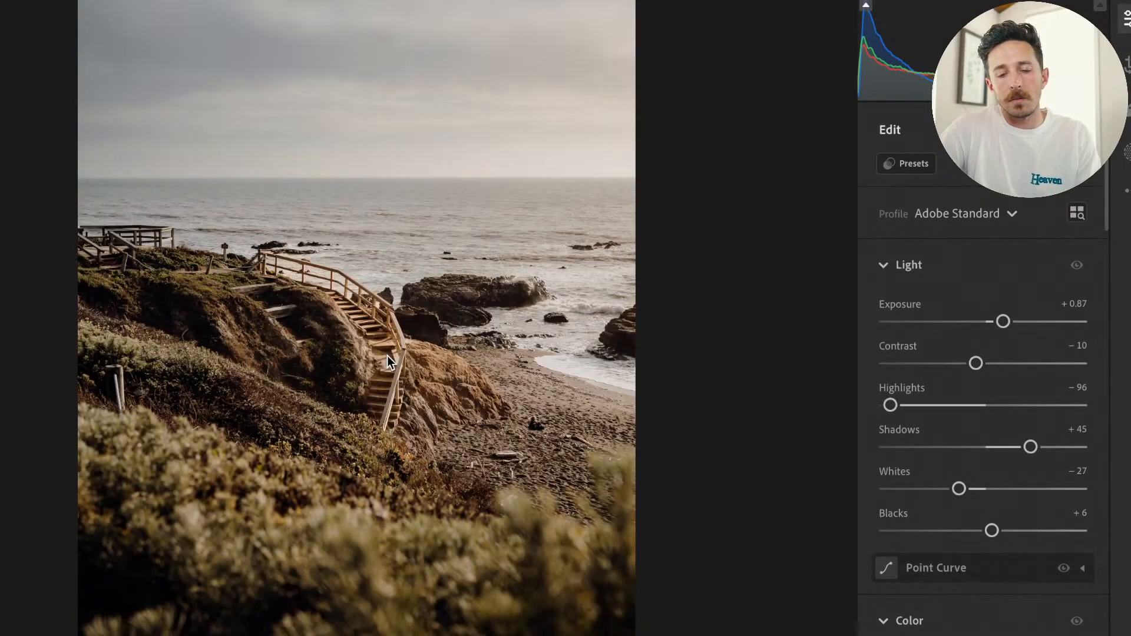
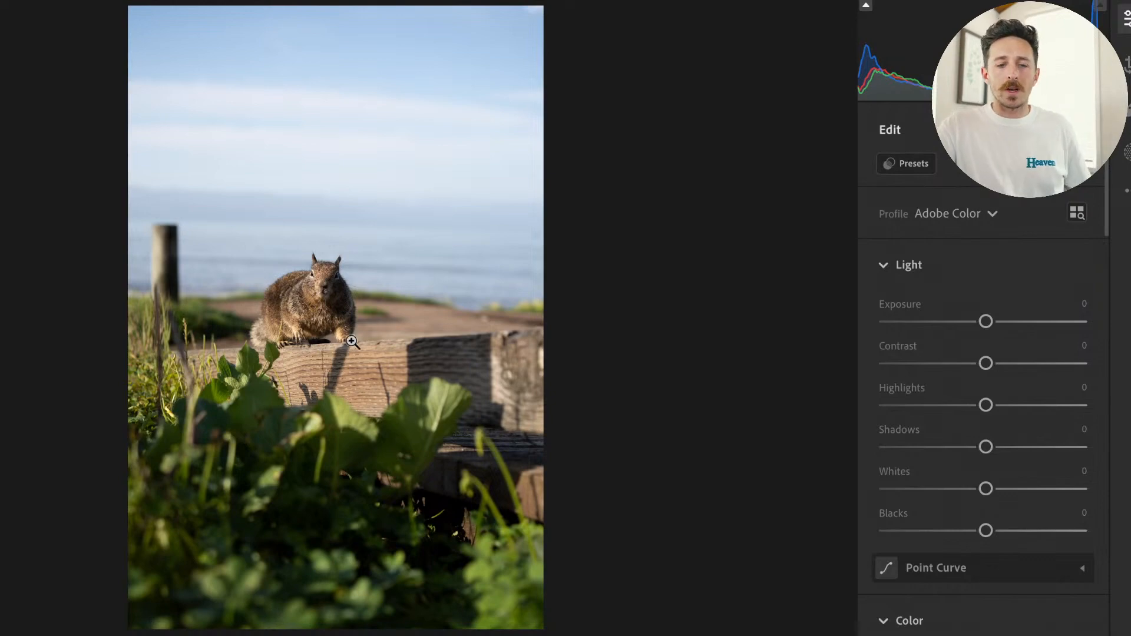
Check the squirrel up close and crop the photo to 4 x 5, trimming the sky, foreground foliage and the beam's far end.
{"action": "left_click", "coordinate": [277, 289]}
{"action": "left_click_drag", "start_coordinate": [489, 306], "coordinate": [411, 303]}
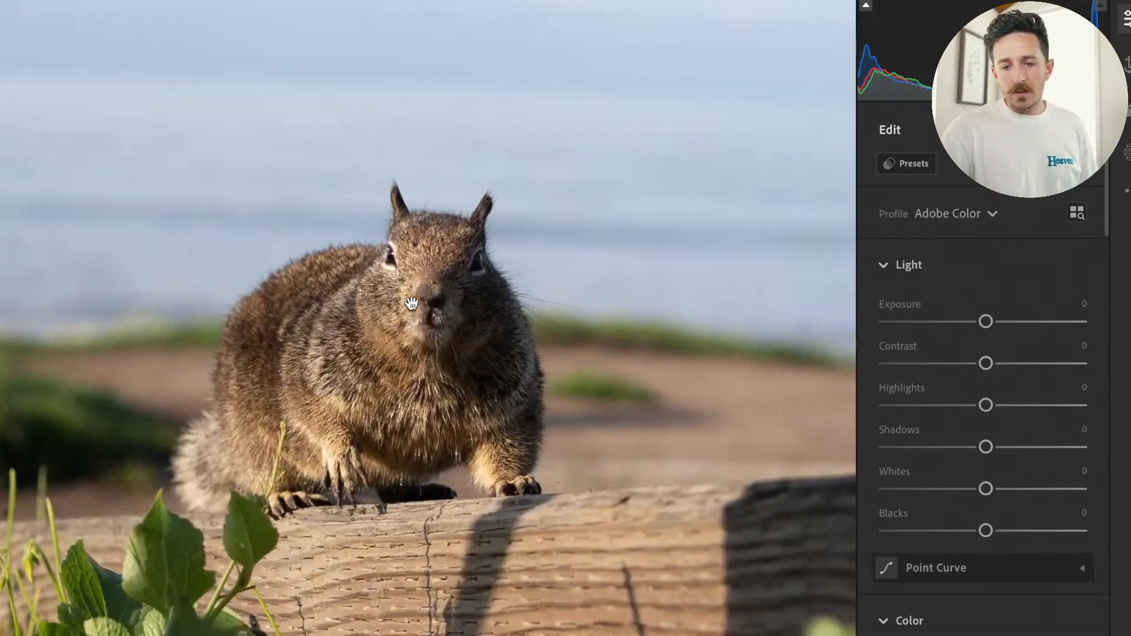
{"action": "key", "text": "super+equal"}
{"action": "left_click", "coordinate": [412, 303]}
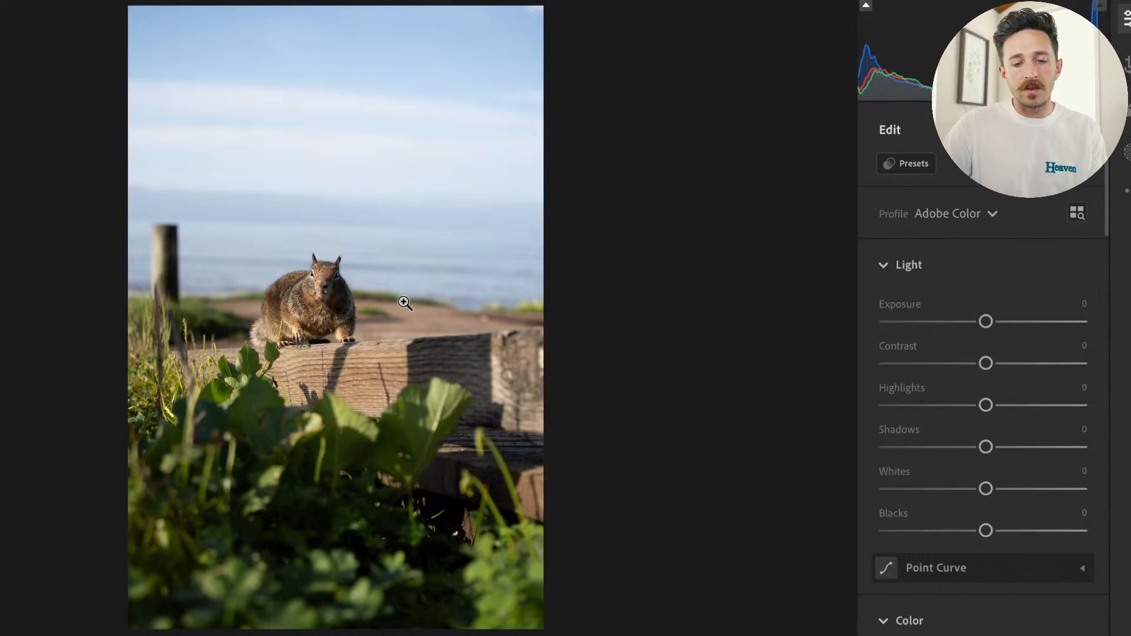
{"action": "key", "text": "c"}
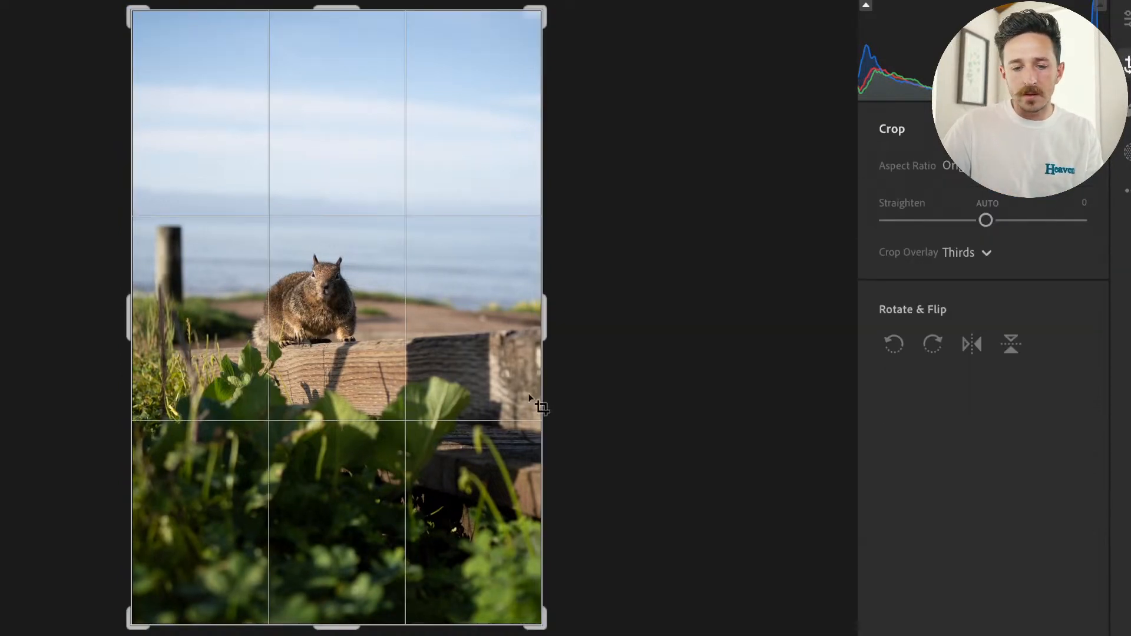
{"action": "left_click", "coordinate": [952, 166]}
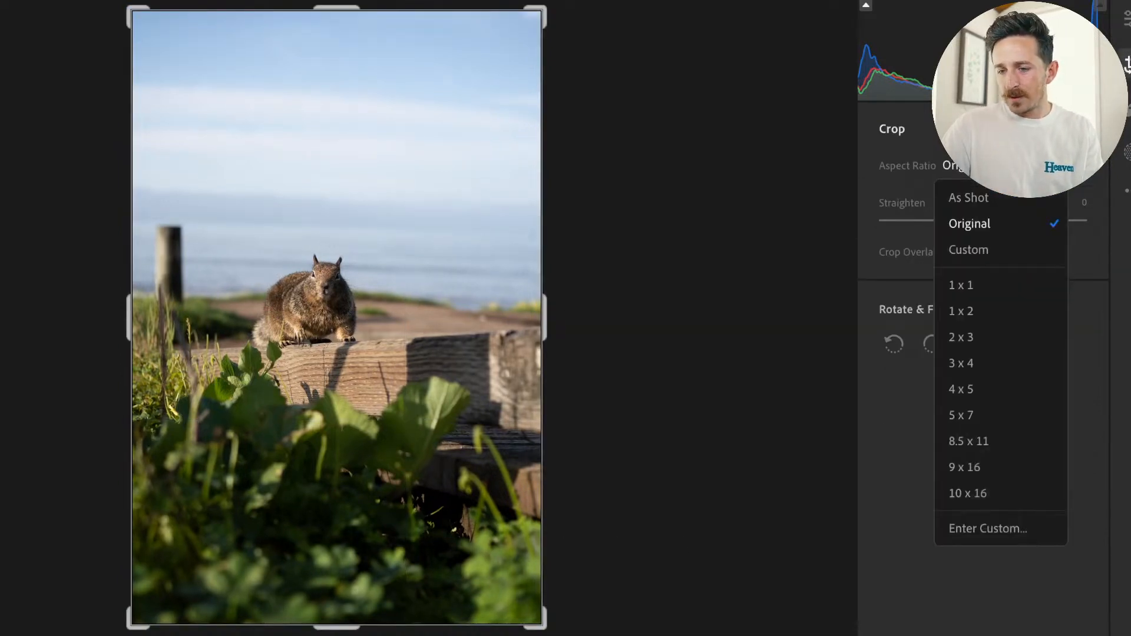
{"action": "left_click", "coordinate": [981, 395]}
{"action": "left_click_drag", "start_coordinate": [542, 574], "coordinate": [519, 577]}
{"action": "left_click_drag", "start_coordinate": [448, 499], "coordinate": [443, 483]}
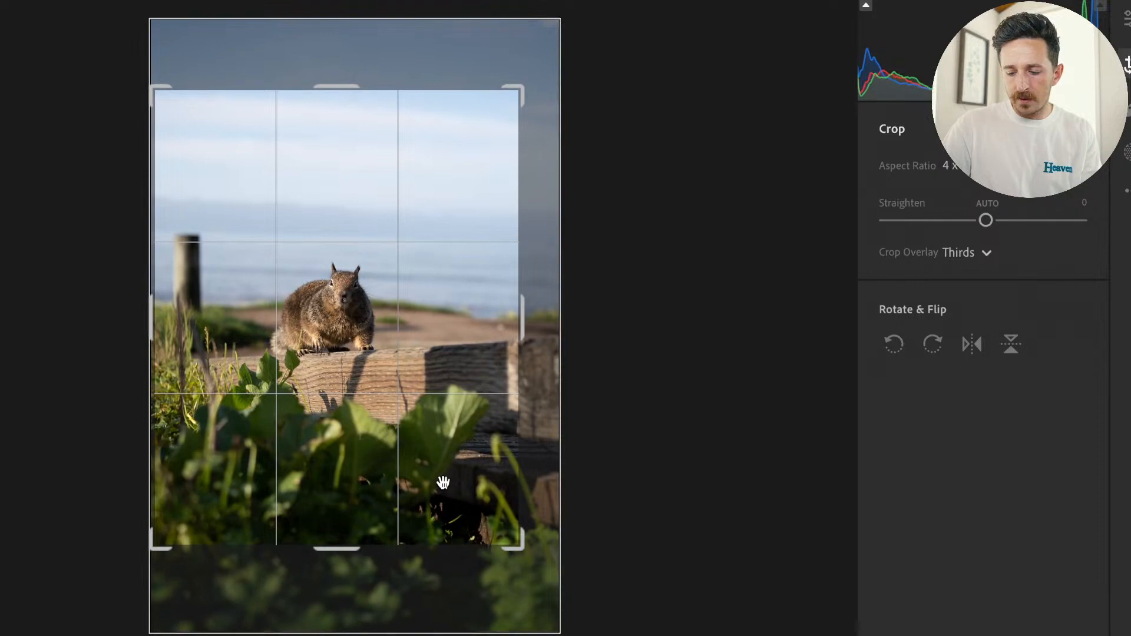
{"action": "key", "text": "Return"}
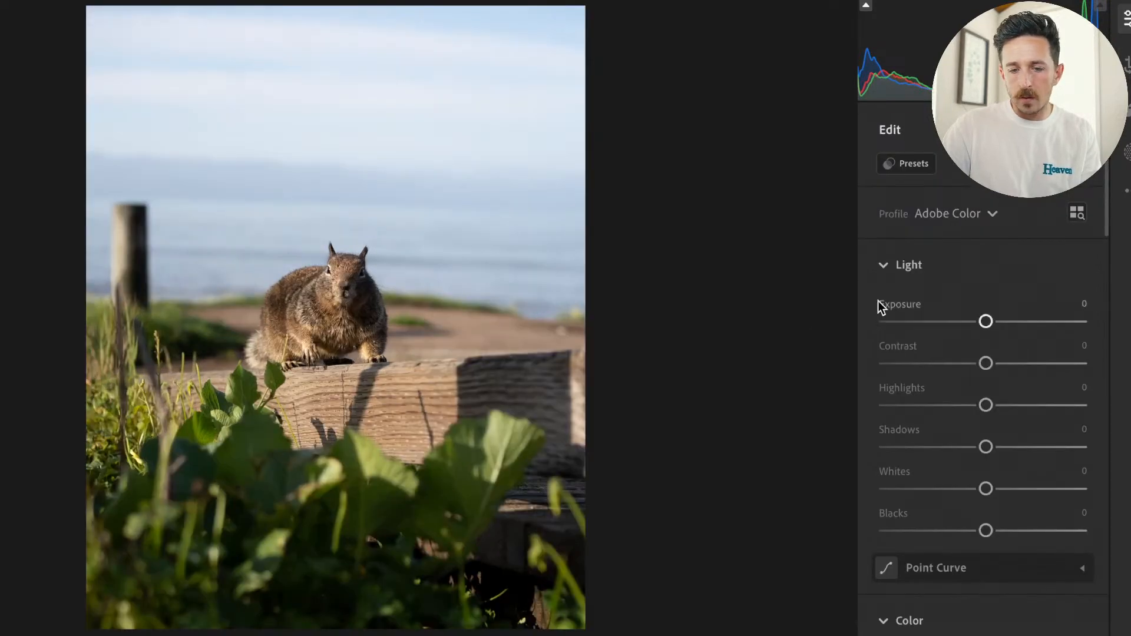
Tighten the 4 x 5 crop around the squirrel, cutting out the wooden post behind it.
{"action": "left_click", "coordinate": [1126, 60]}
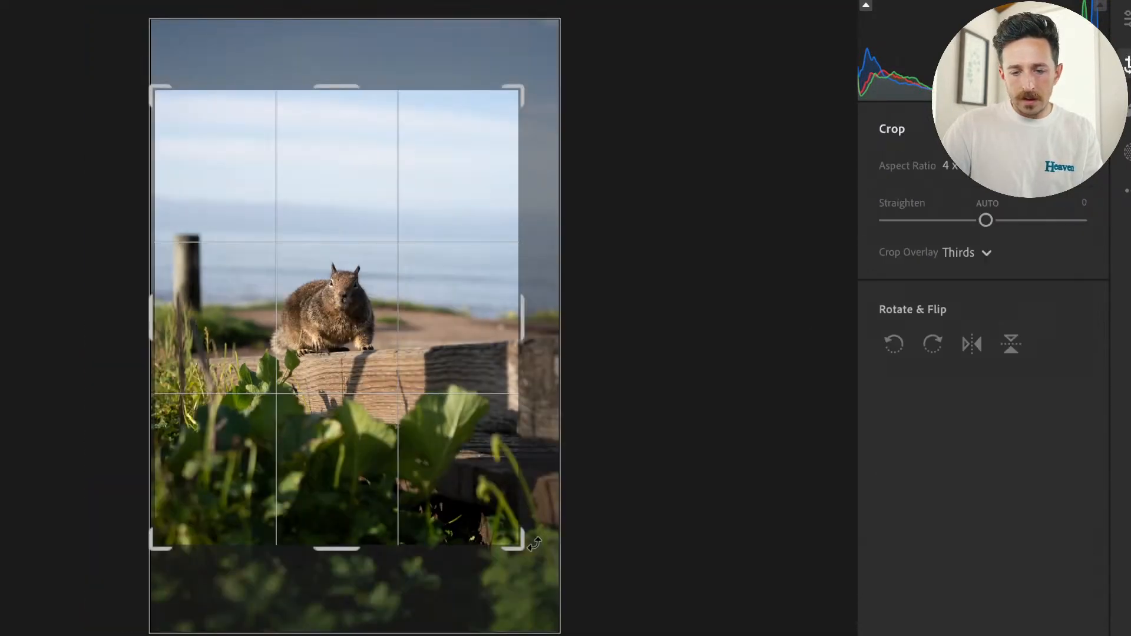
{"action": "left_click_drag", "start_coordinate": [523, 543], "coordinate": [475, 488]}
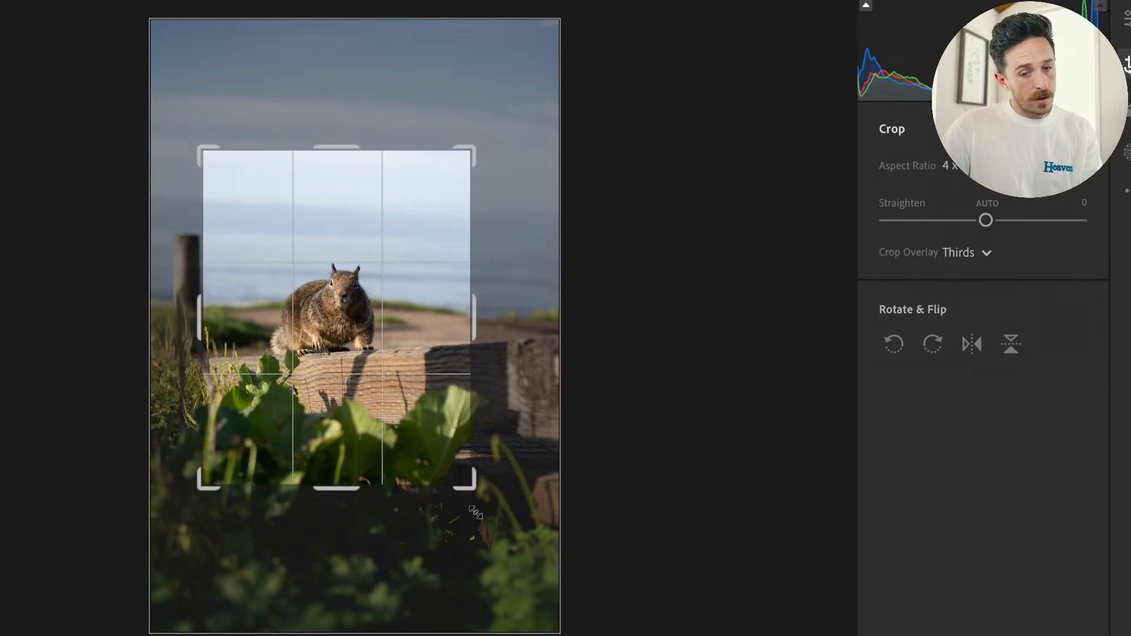
{"action": "key", "text": "Return"}
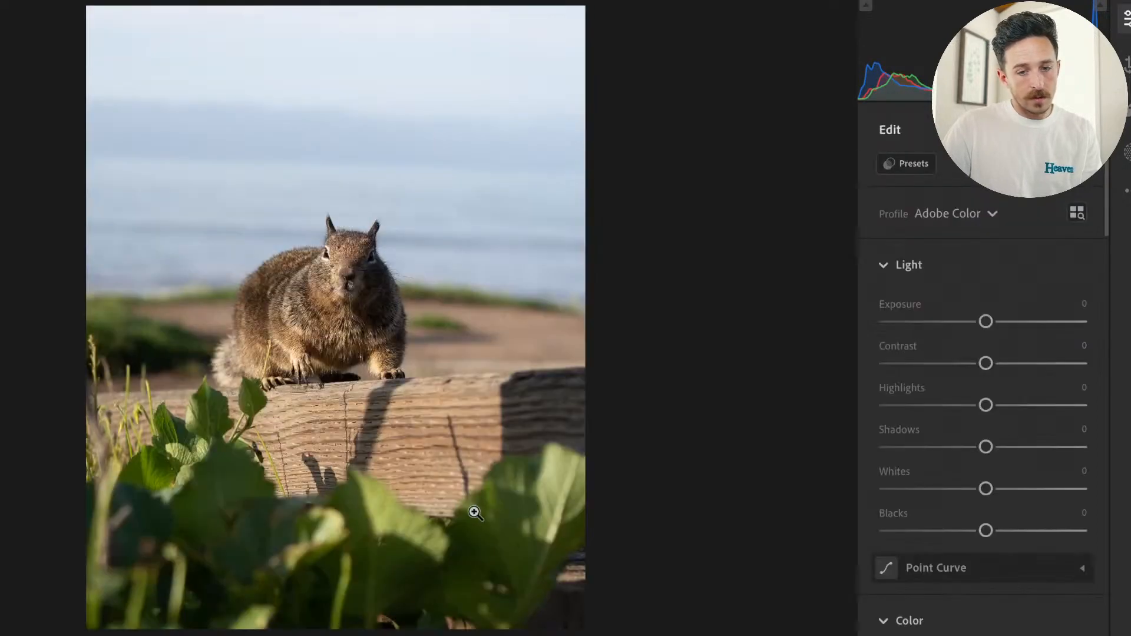
Inspect the squirrel's face enlarged and compare this photo with the neighboring close-up squirrel shot.
{"action": "left_click", "coordinate": [349, 279]}
{"action": "left_click", "coordinate": [349, 280]}
{"action": "key", "text": "Right"}
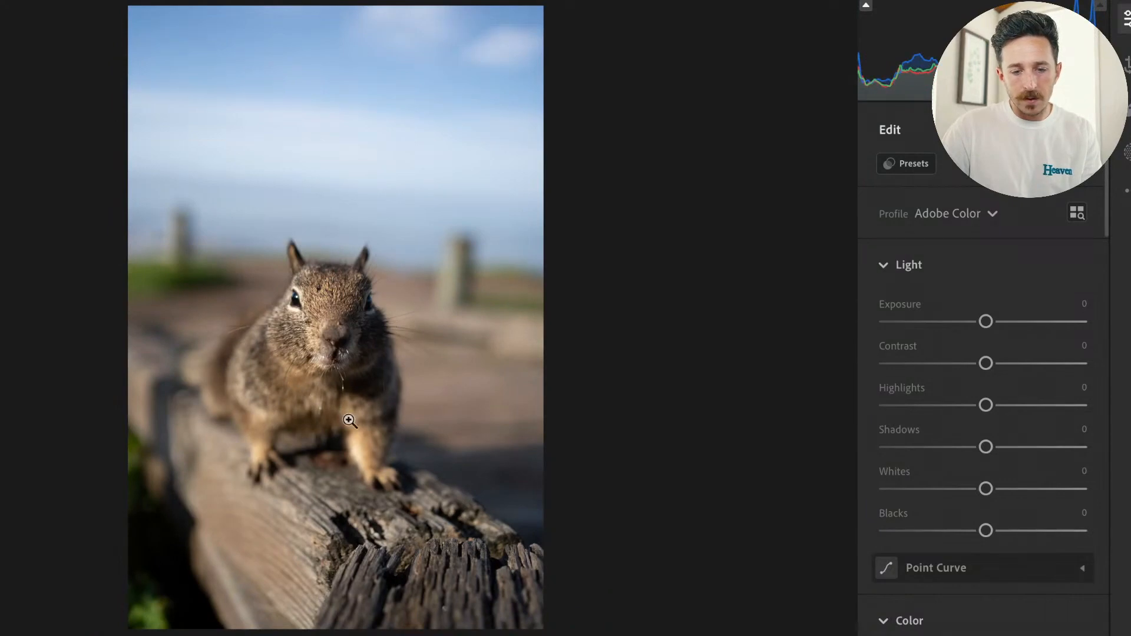
{"action": "key", "text": "Right"}
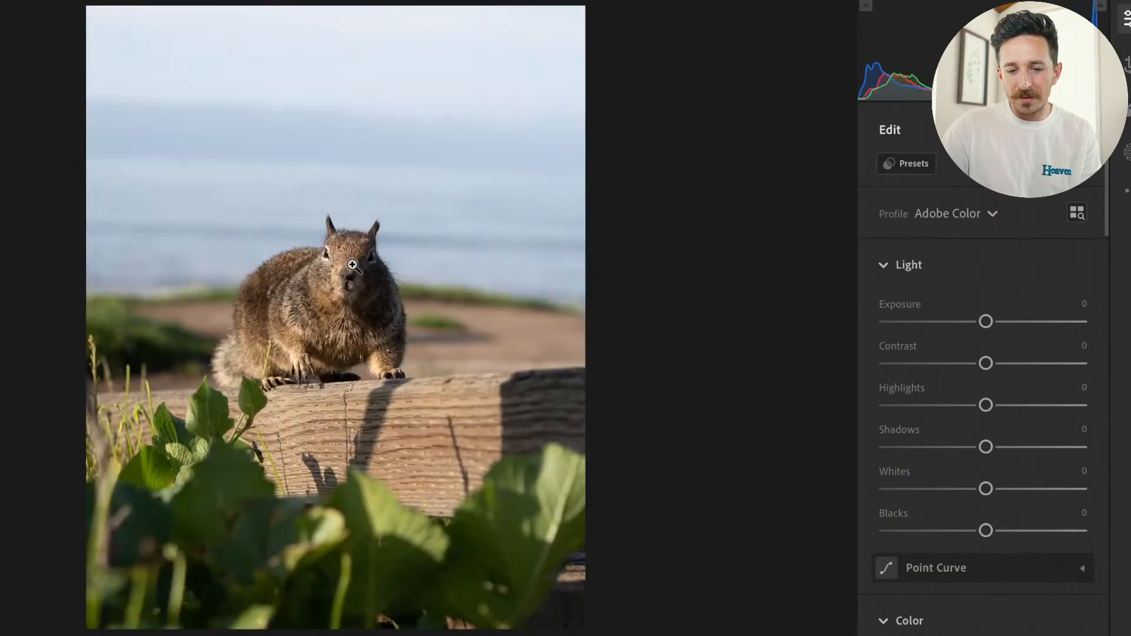
{"action": "left_click", "coordinate": [352, 265]}
{"action": "left_click", "coordinate": [396, 371]}
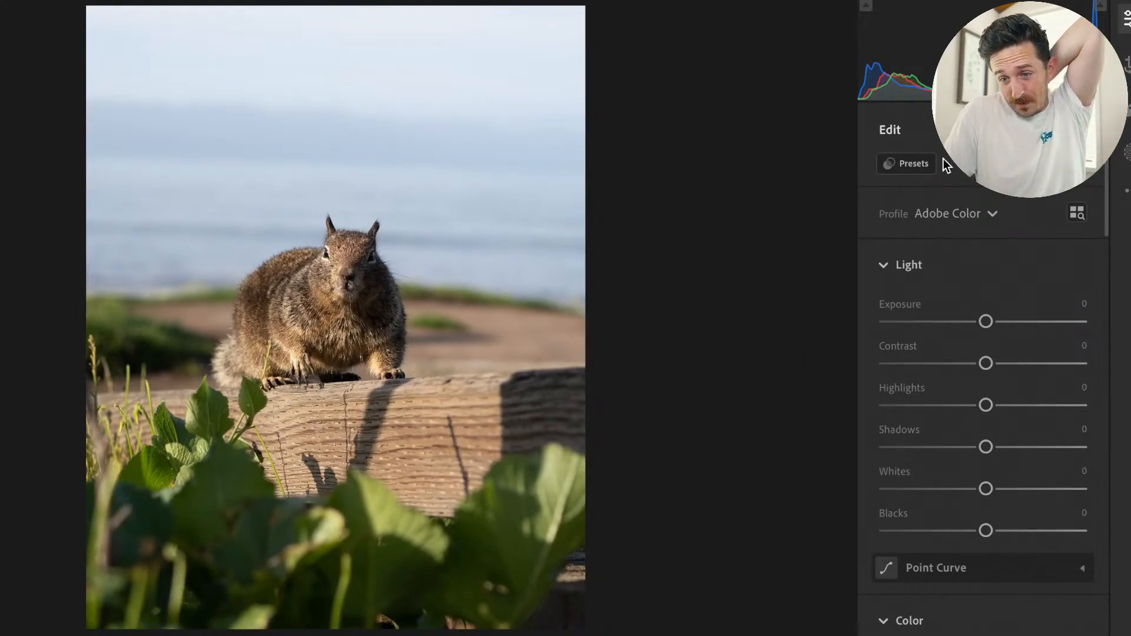
Apply the Smooth preset from the ZSC group to the squirrel photo.
{"action": "left_click", "coordinate": [905, 170]}
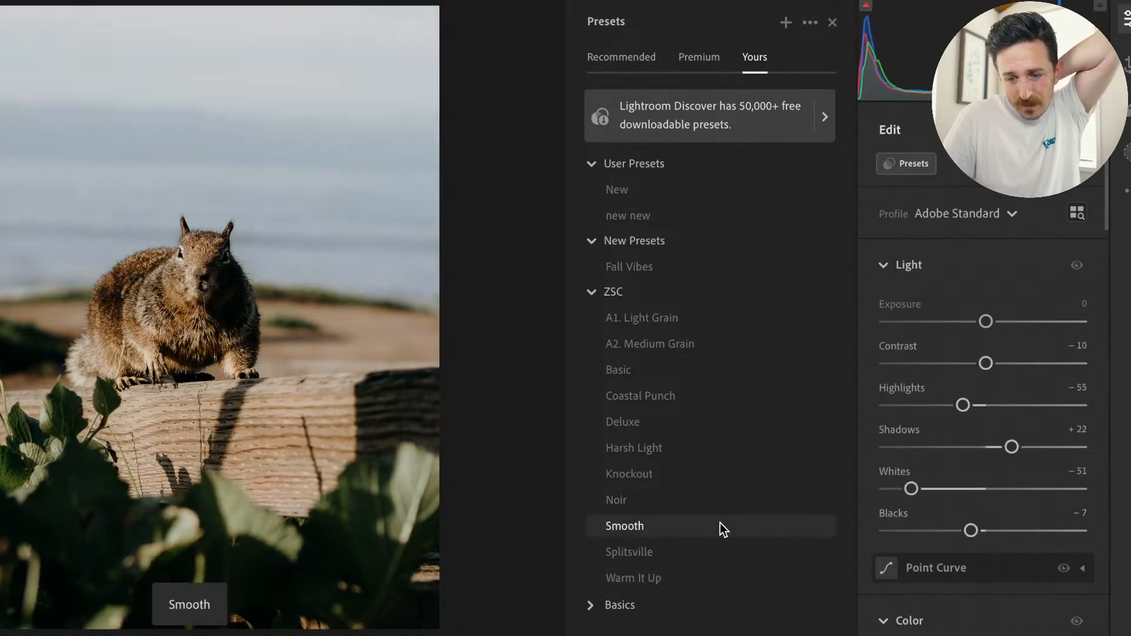
{"action": "left_click", "coordinate": [721, 526]}
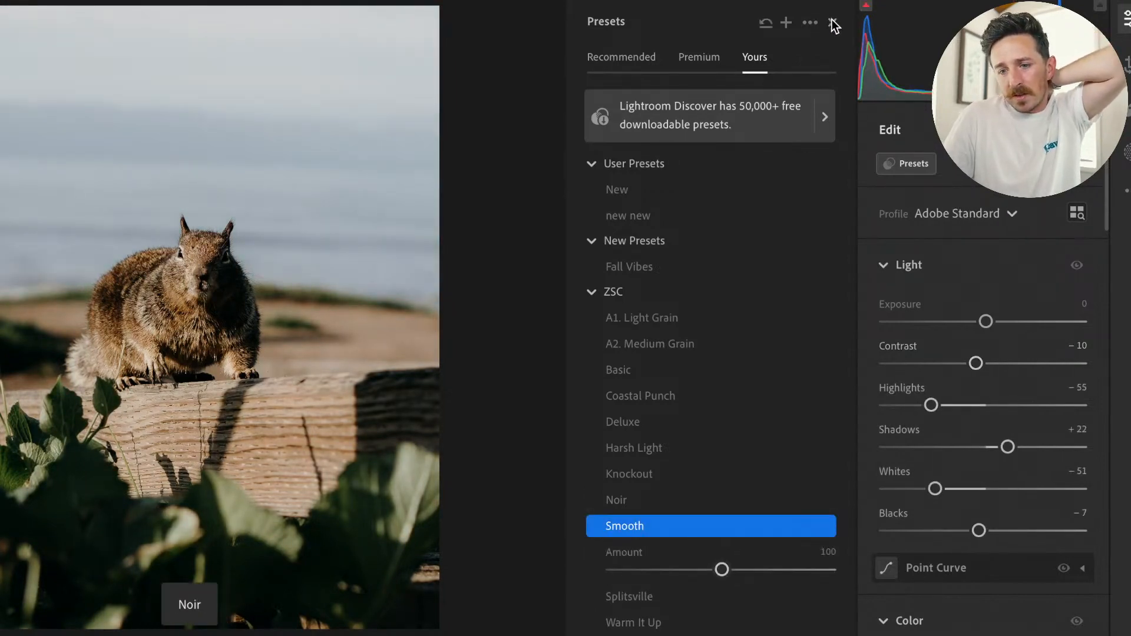
{"action": "left_click", "coordinate": [832, 22]}
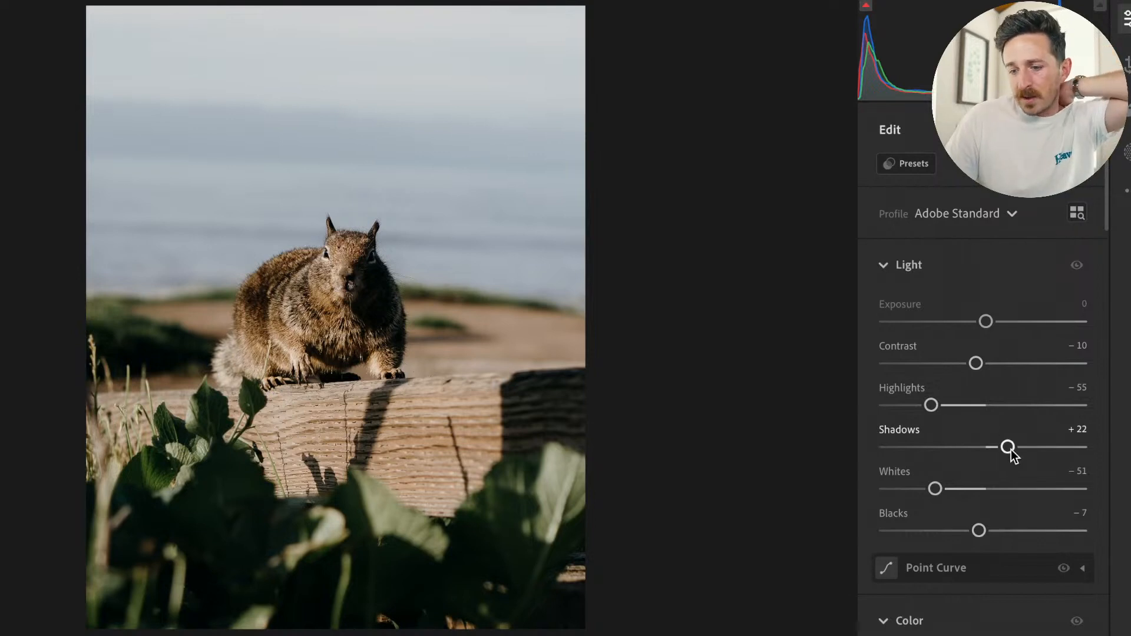
Set the photo's Shadows to +66, Highlights to −81 and Exposure to +0.20, checking against the original.
{"action": "left_click_drag", "start_coordinate": [1039, 452], "coordinate": [1050, 455]}
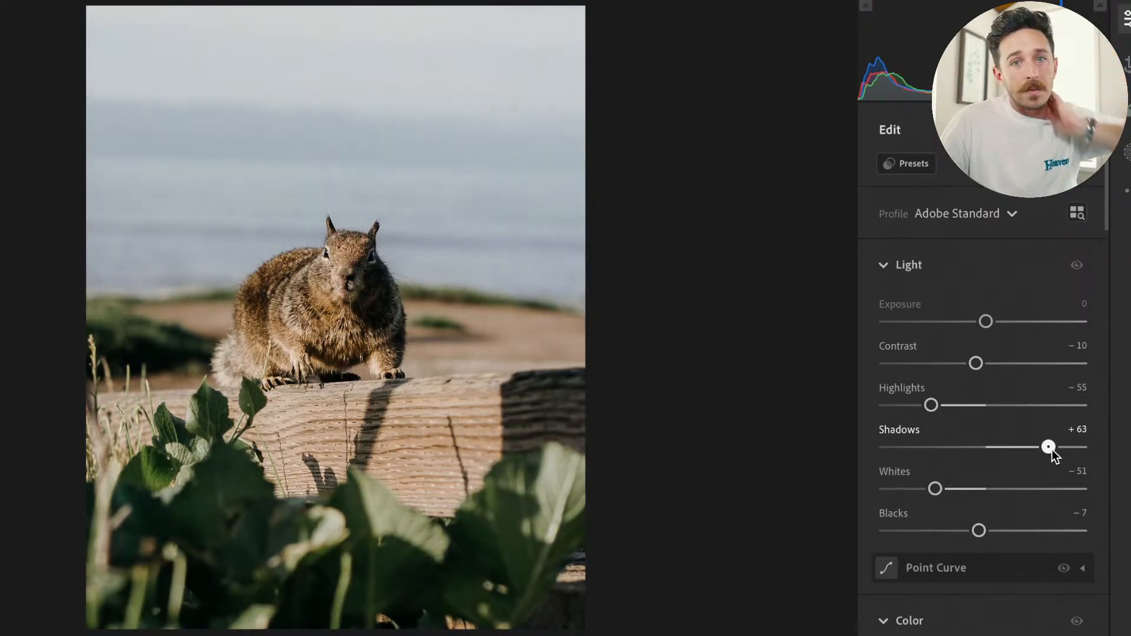
{"action": "left_click_drag", "start_coordinate": [1053, 451], "coordinate": [1054, 451]}
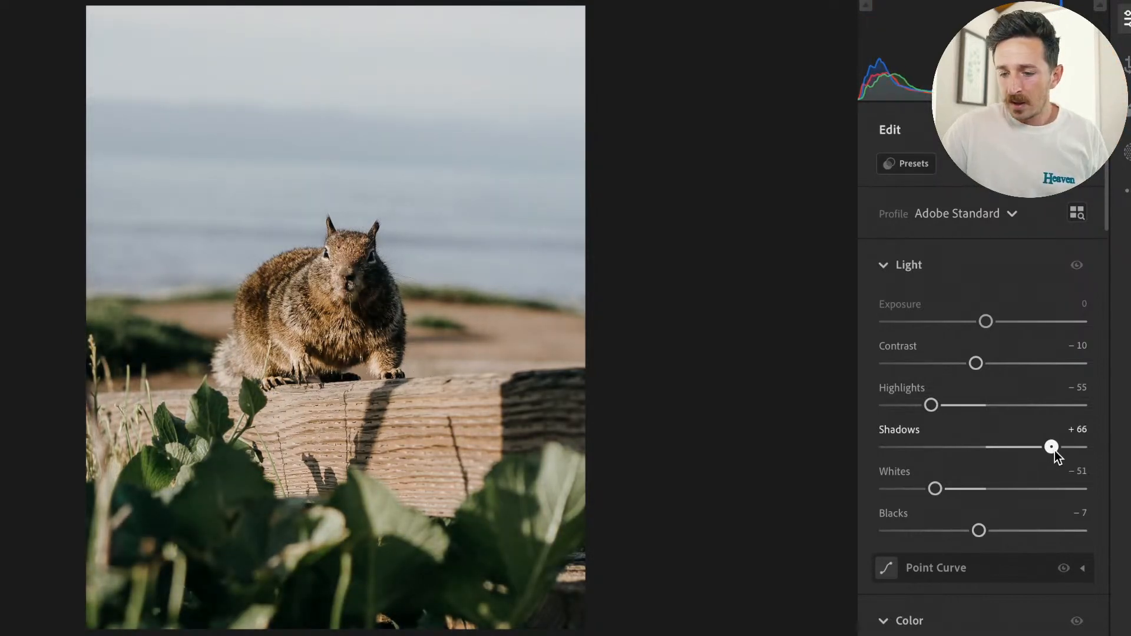
{"action": "key", "text": "backslash"}
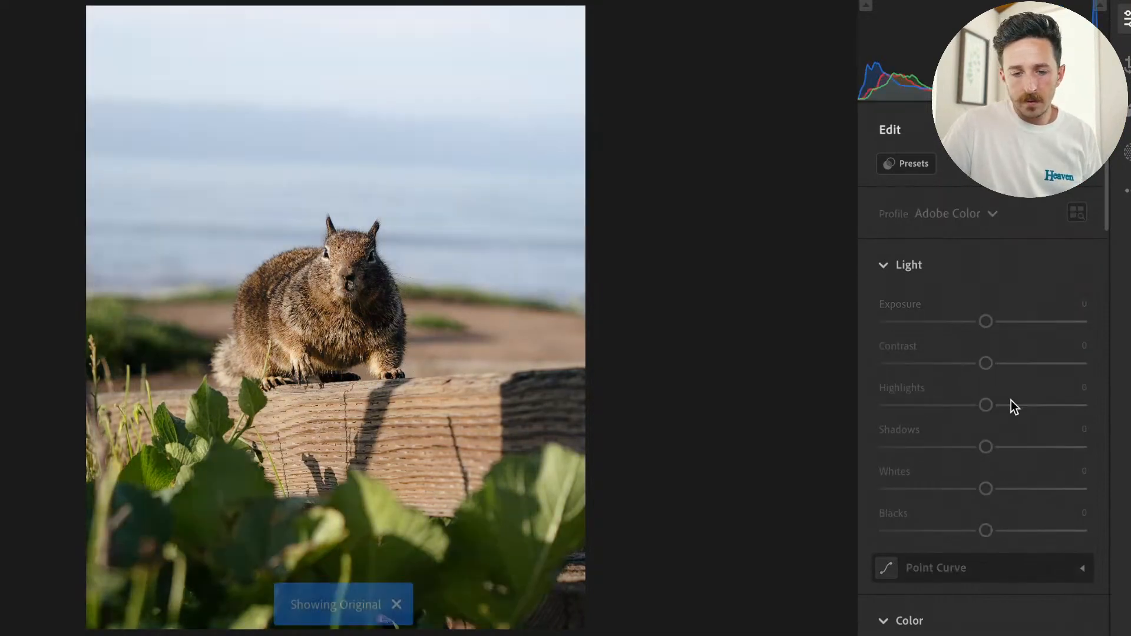
{"action": "key", "text": "backslash"}
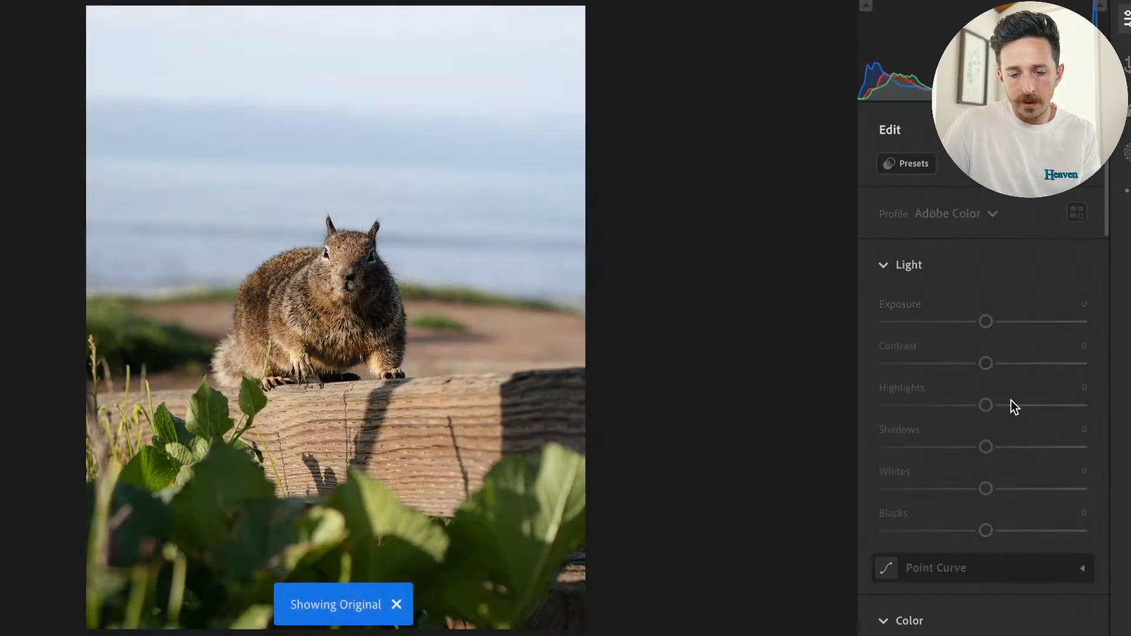
{"action": "left_click_drag", "start_coordinate": [931, 406], "coordinate": [905, 406]}
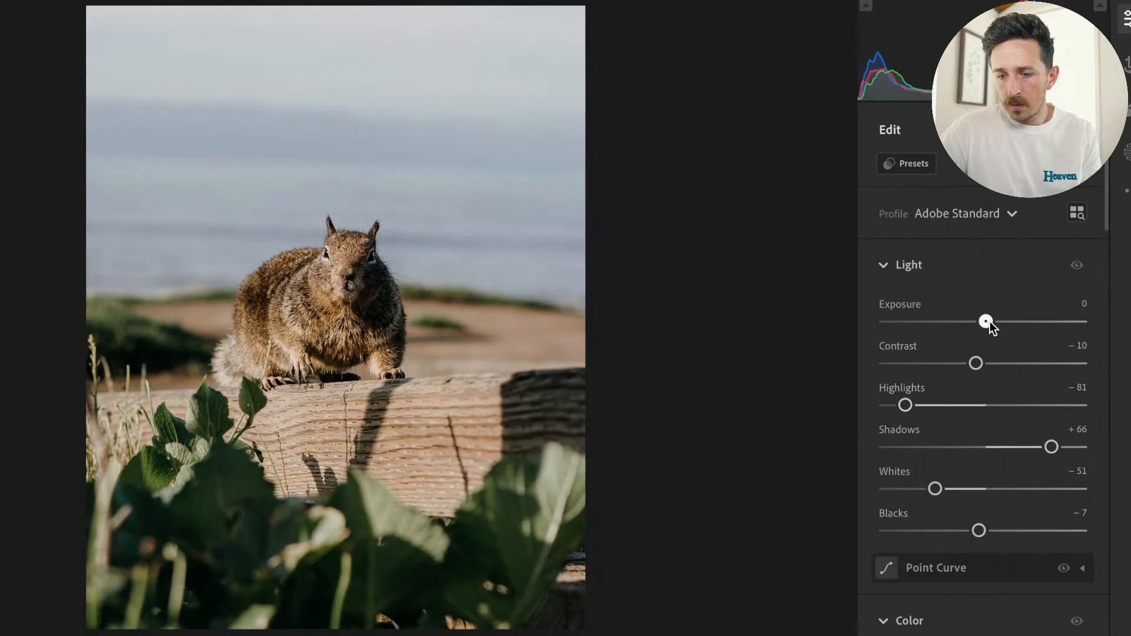
{"action": "left_click_drag", "start_coordinate": [985, 321], "coordinate": [991, 321]}
Compare the edited squirrel photo with the original several times, and examine the squirrel's fur and face enlarged.
{"action": "key", "text": "backslash"}
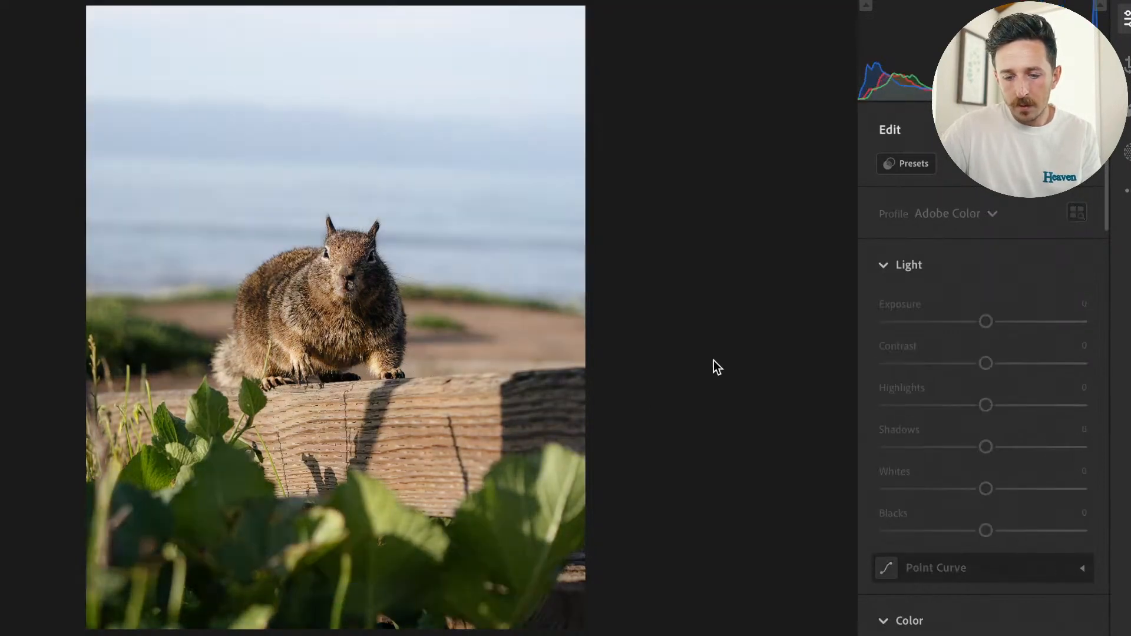
{"action": "key", "text": "backslash"}
{"action": "key", "text": "backslash"}
{"action": "key", "text": "backslash"}
{"action": "key", "text": "backslash"}
{"action": "key", "text": "backslash"}
{"action": "key", "text": "backslash"}
{"action": "key", "text": "backslash"}
{"action": "scroll", "coordinate": [995, 413], "scroll_direction": "down", "scroll_amount": 2}
{"action": "scroll", "coordinate": [994, 453], "scroll_direction": "up", "scroll_amount": 2}
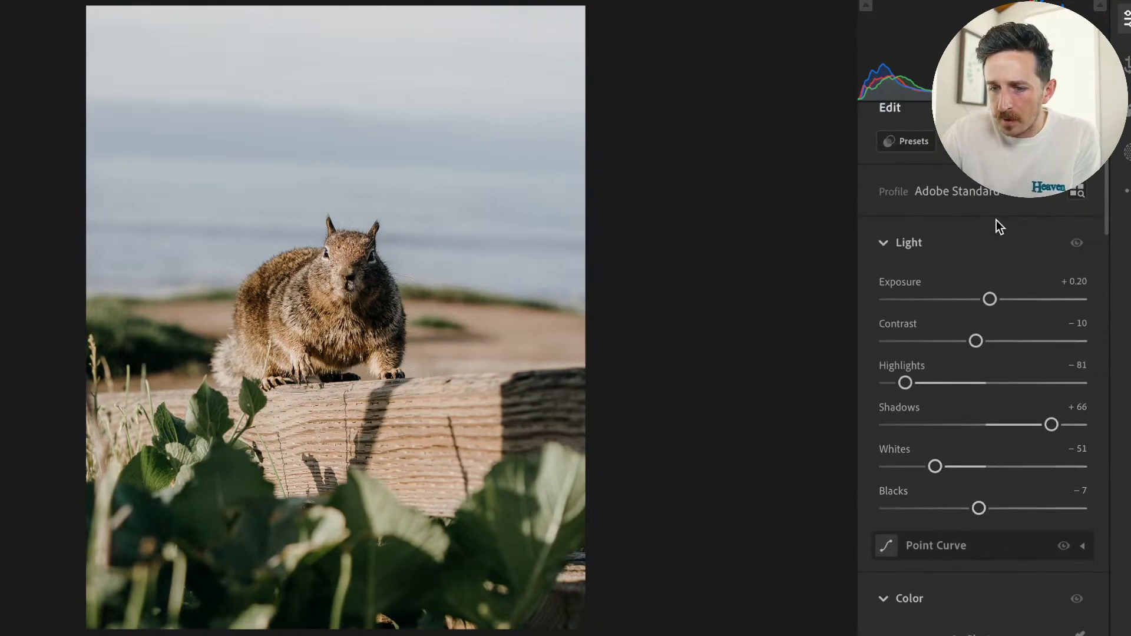
{"action": "scroll", "coordinate": [995, 220], "scroll_direction": "down", "scroll_amount": 3}
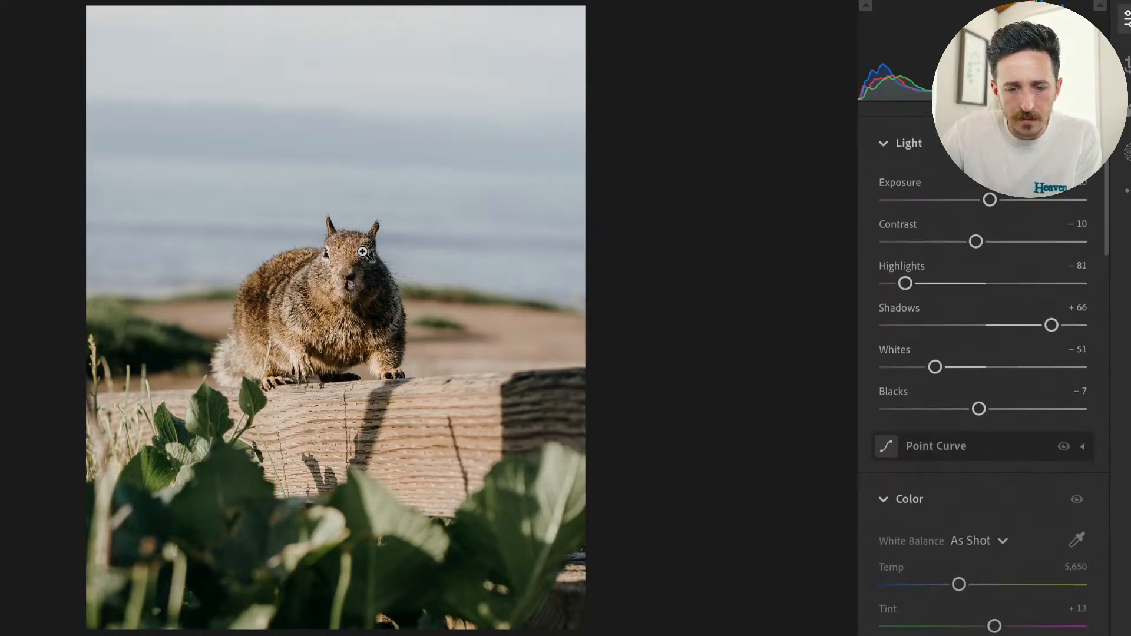
{"action": "left_click", "coordinate": [362, 252]}
{"action": "left_click_drag", "start_coordinate": [432, 391], "coordinate": [463, 306]}
{"action": "left_click", "coordinate": [361, 211]}
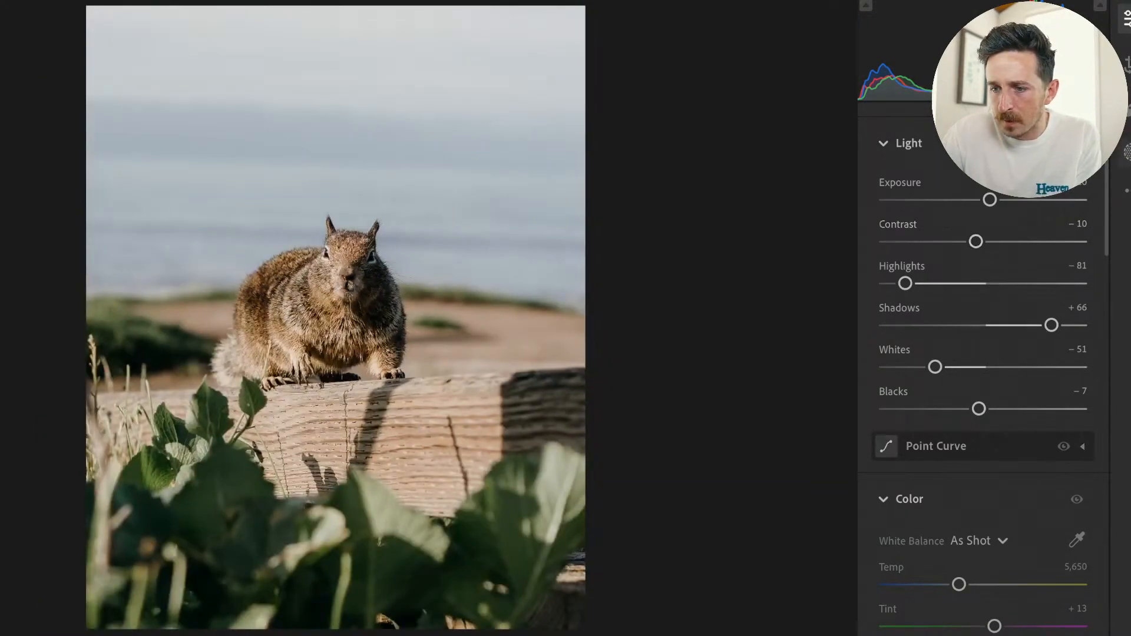
Create a Subject mask for the squirrel and subtract the wooden beam below it with a size 11 brush.
{"action": "left_click", "coordinate": [1126, 152]}
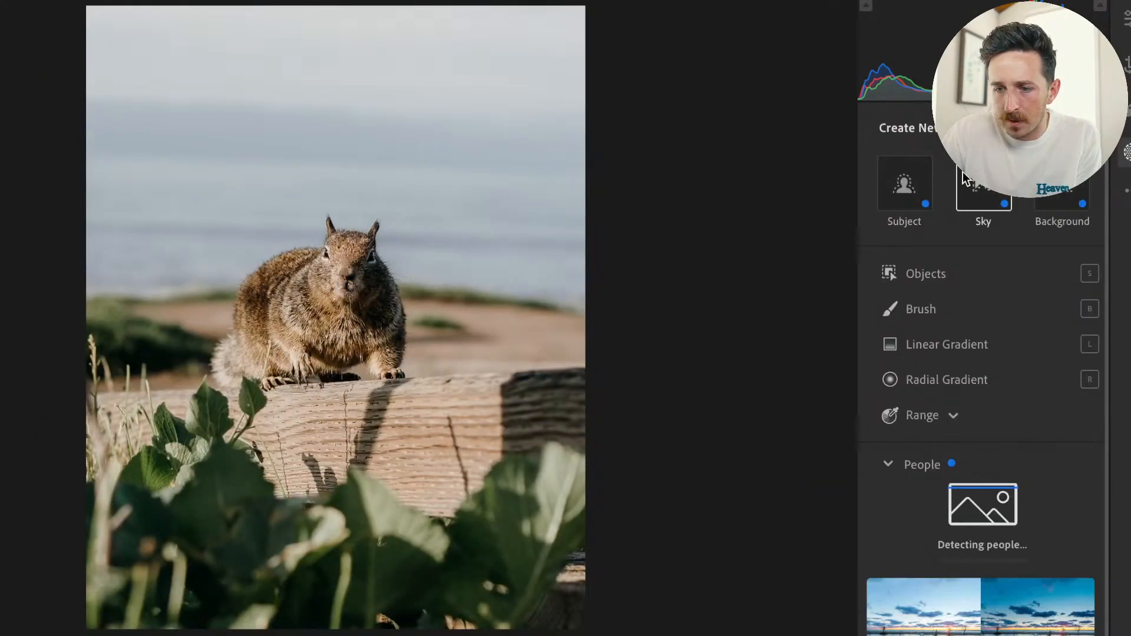
{"action": "left_click", "coordinate": [907, 198]}
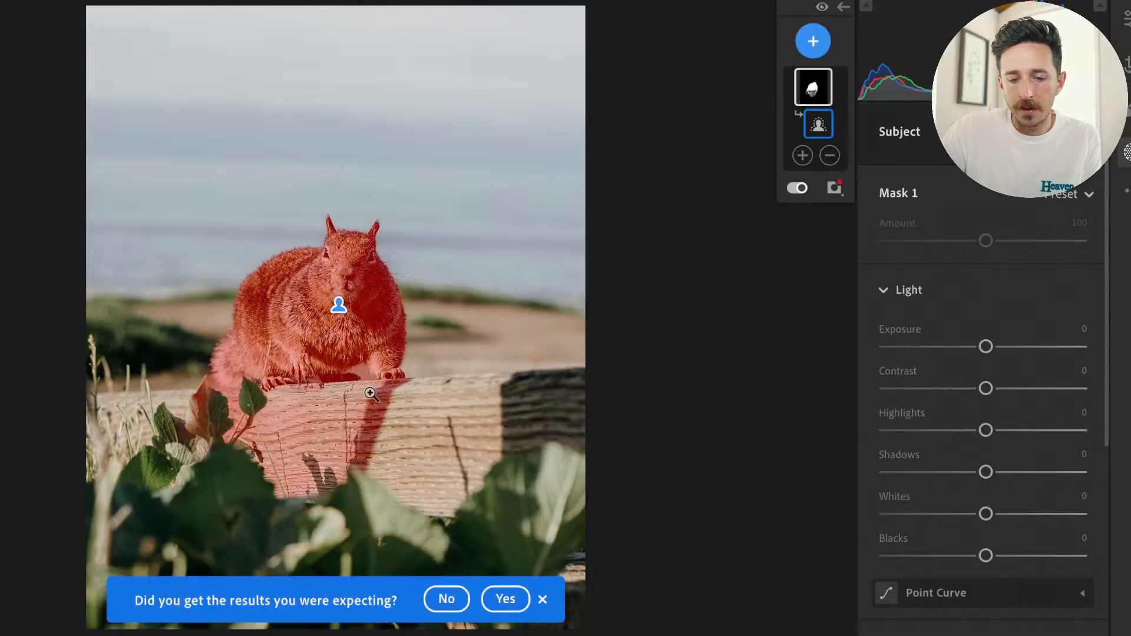
{"action": "left_click", "coordinate": [831, 156]}
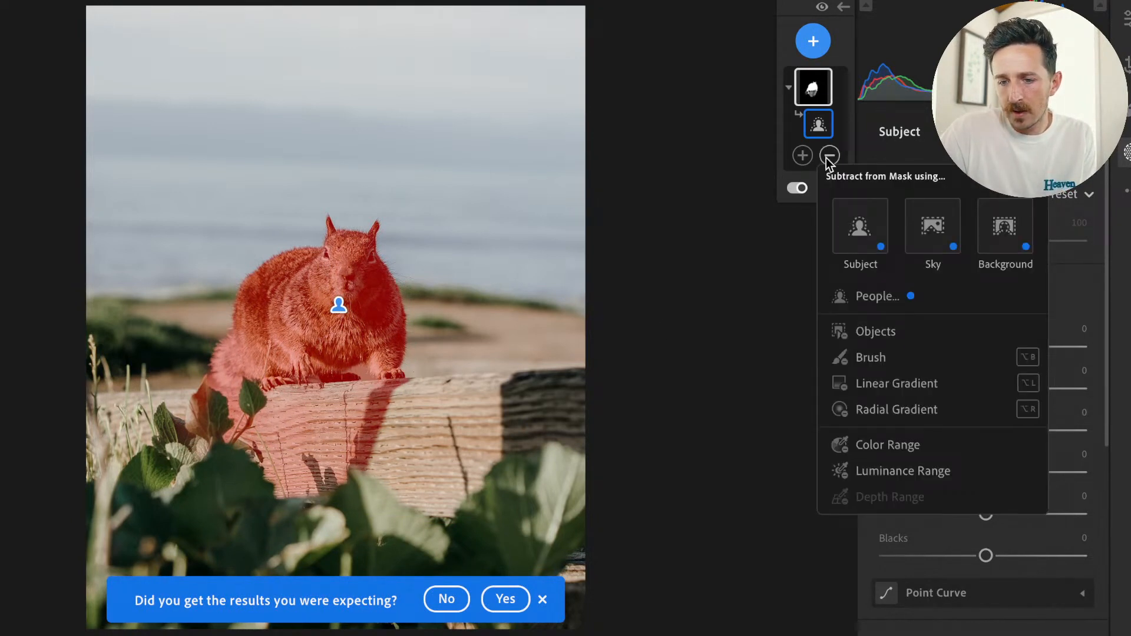
{"action": "left_click", "coordinate": [871, 357]}
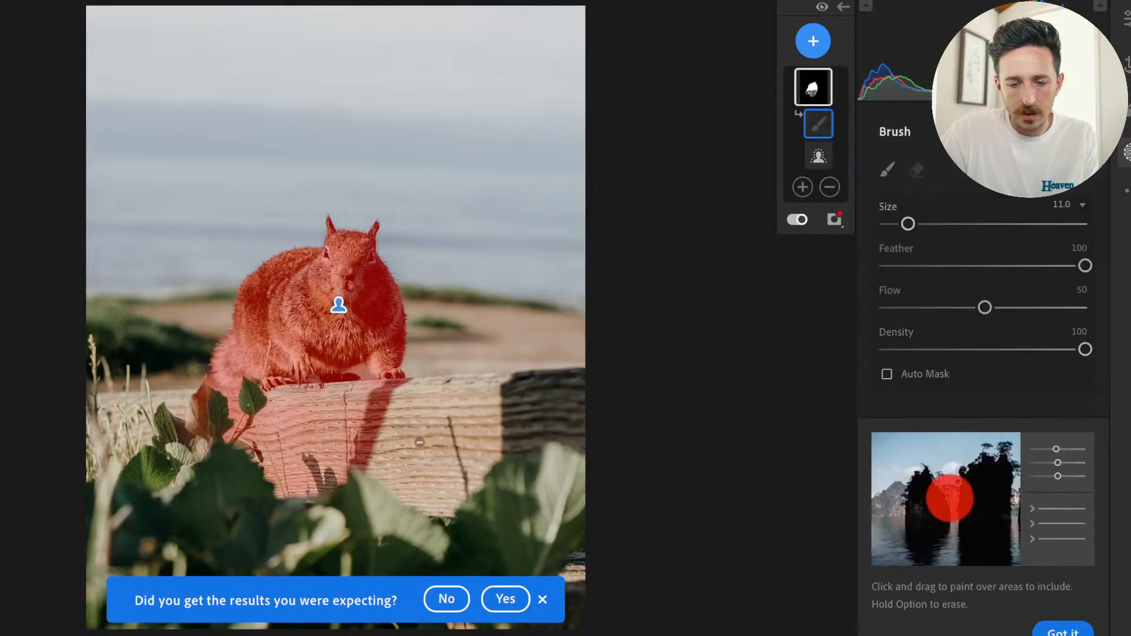
{"action": "mouse_move", "coordinate": [446, 440]}
{"action": "left_mouse_down"}
{"action": "mouse_move", "coordinate": [264, 478]}
{"action": "mouse_move", "coordinate": [365, 472]}
{"action": "mouse_move", "coordinate": [369, 456]}
{"action": "left_mouse_up"}
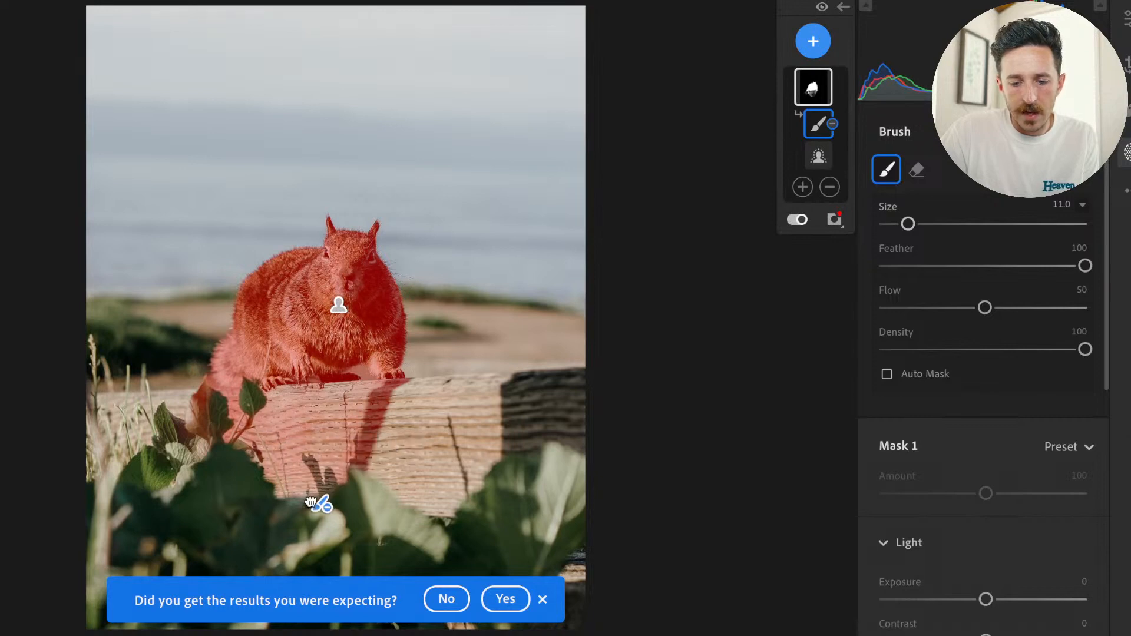
{"action": "left_click_drag", "start_coordinate": [299, 463], "coordinate": [302, 465]}
{"action": "mouse_move", "coordinate": [376, 461]}
{"action": "left_mouse_down"}
{"action": "mouse_move", "coordinate": [353, 435]}
{"action": "mouse_move", "coordinate": [385, 445]}
{"action": "left_mouse_up"}
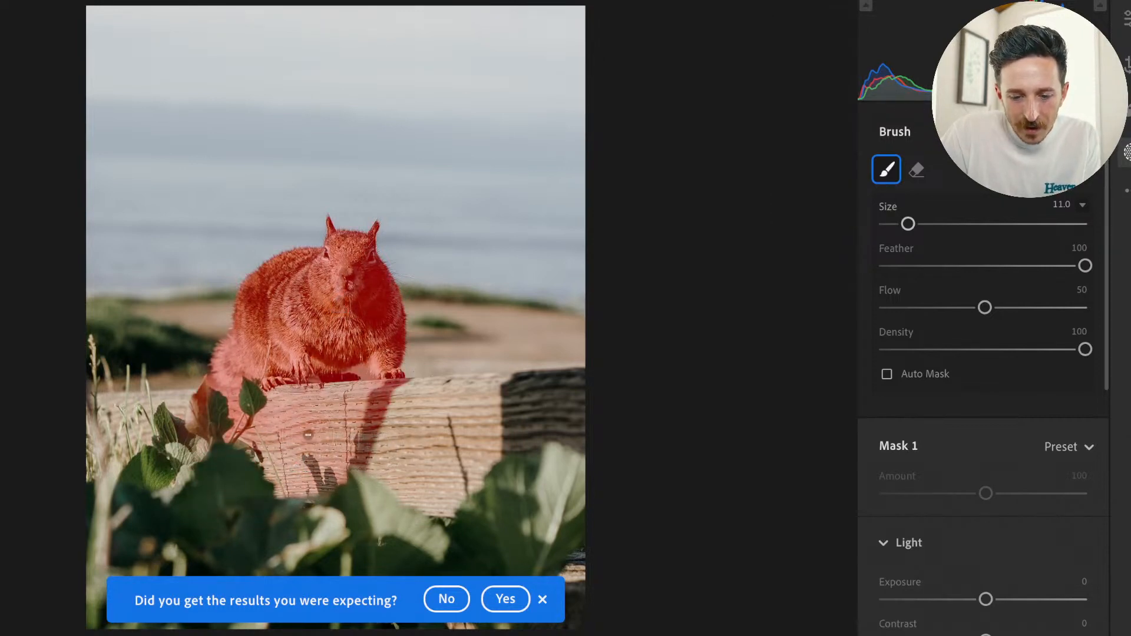
{"action": "mouse_move", "coordinate": [287, 449]}
{"action": "left_mouse_down"}
{"action": "mouse_move", "coordinate": [307, 437]}
{"action": "mouse_move", "coordinate": [246, 447]}
{"action": "mouse_move", "coordinate": [195, 425]}
{"action": "mouse_move", "coordinate": [317, 439]}
{"action": "mouse_move", "coordinate": [378, 482]}
{"action": "mouse_move", "coordinate": [278, 475]}
{"action": "mouse_move", "coordinate": [362, 503]}
{"action": "mouse_move", "coordinate": [413, 461]}
{"action": "mouse_move", "coordinate": [390, 417]}
{"action": "left_mouse_up"}
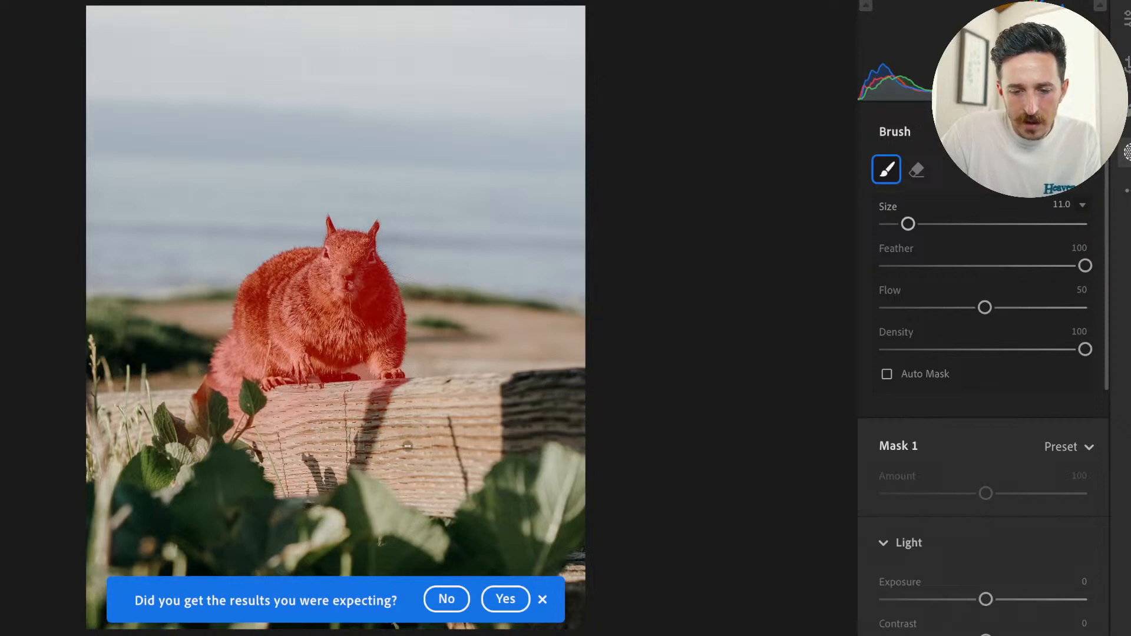
Subtract the remaining beam area and the leaves below the squirrel from its mask with a size 5 brush.
{"action": "key", "text": "["}
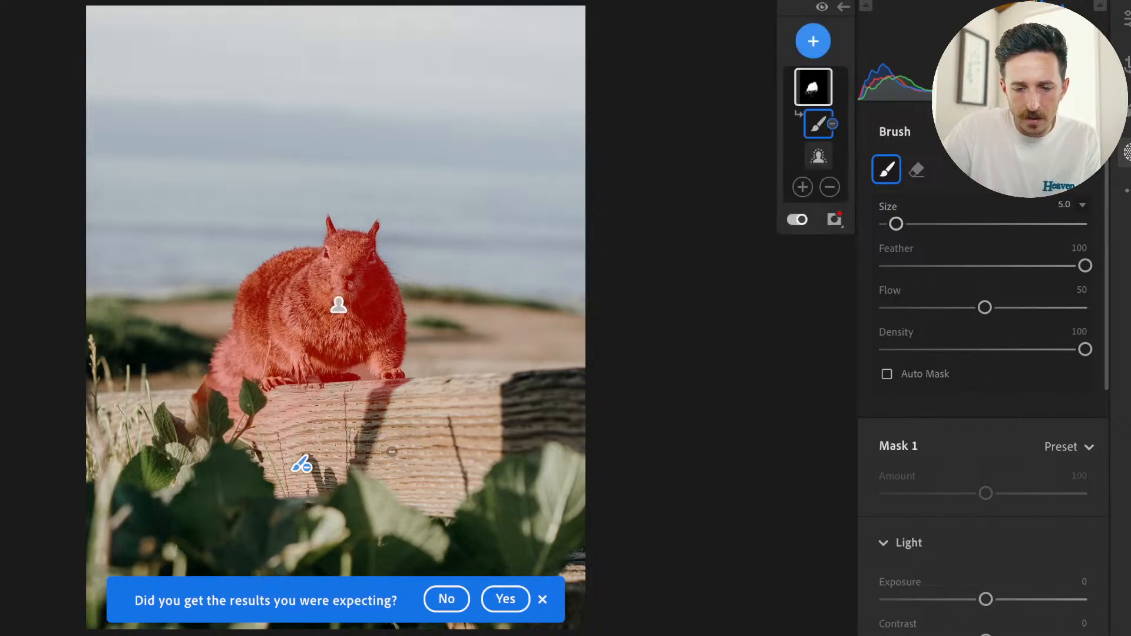
{"action": "left_click_drag", "start_coordinate": [391, 405], "coordinate": [321, 408]}
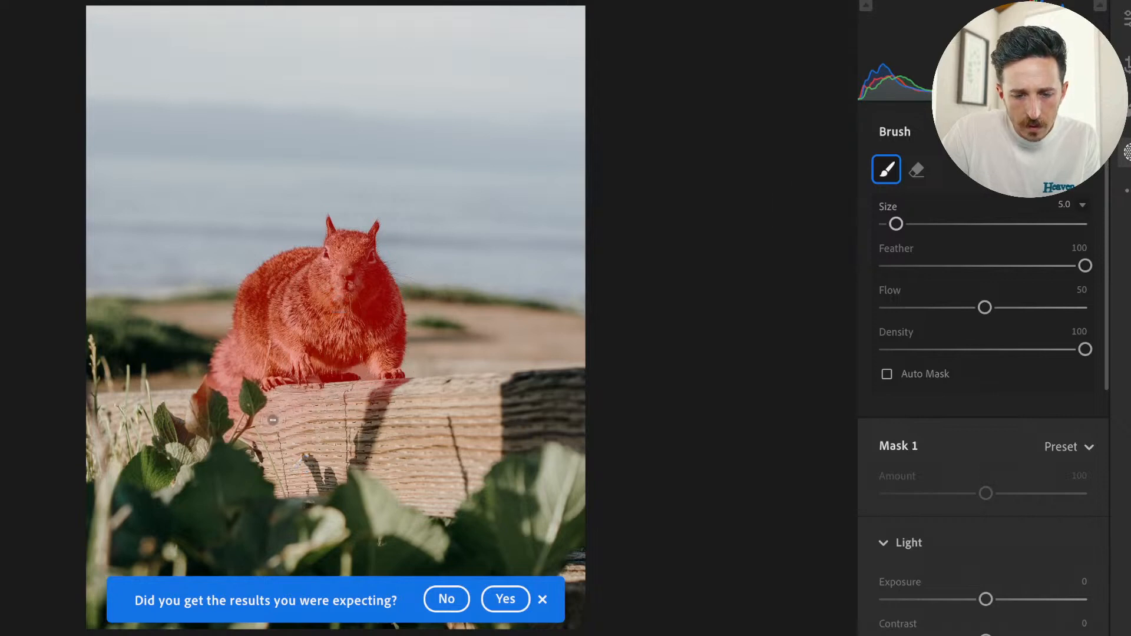
{"action": "left_click_drag", "start_coordinate": [234, 420], "coordinate": [216, 397]}
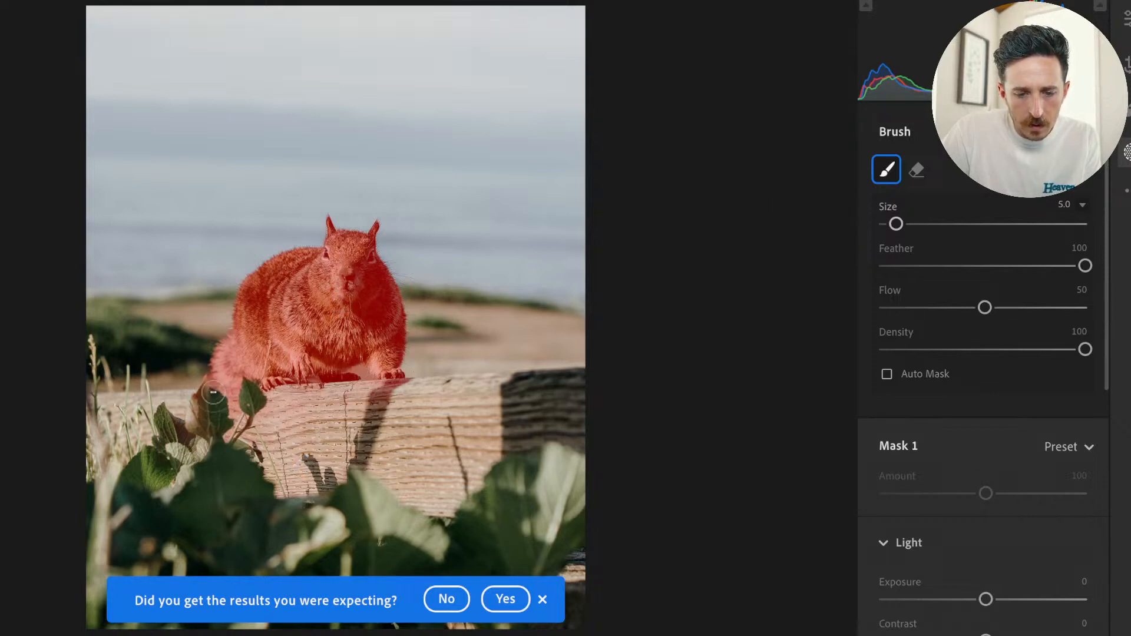
{"action": "left_click_drag", "start_coordinate": [270, 441], "coordinate": [347, 422]}
{"action": "mouse_move", "coordinate": [411, 406]}
{"action": "left_mouse_down"}
{"action": "mouse_move", "coordinate": [391, 405]}
{"action": "mouse_move", "coordinate": [312, 455]}
{"action": "left_mouse_up"}
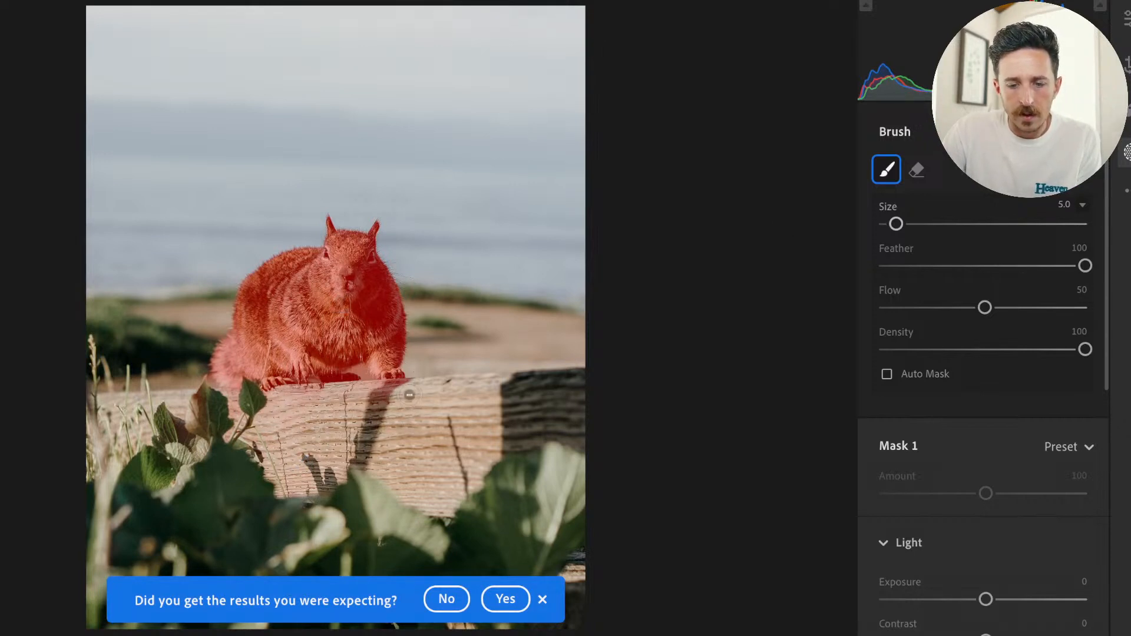
{"action": "mouse_move", "coordinate": [381, 393]}
{"action": "left_mouse_down"}
{"action": "mouse_move", "coordinate": [382, 420]}
{"action": "mouse_move", "coordinate": [214, 401]}
{"action": "mouse_move", "coordinate": [259, 437]}
{"action": "mouse_move", "coordinate": [300, 443]}
{"action": "left_mouse_up"}
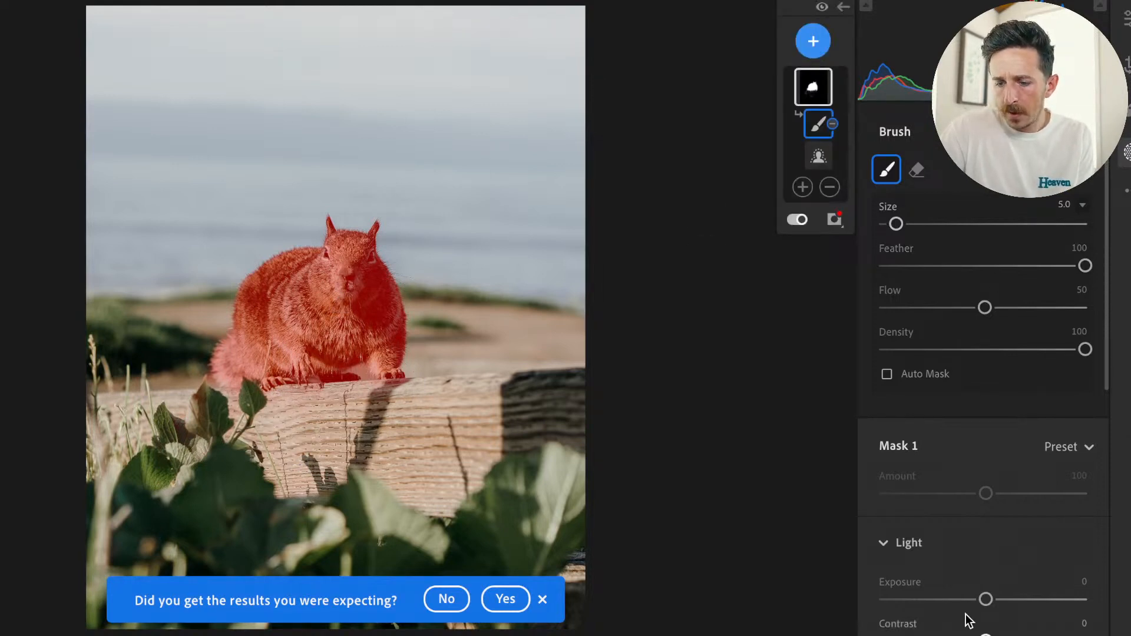
Set the squirrel mask's Sharpness to +34.
{"action": "scroll", "coordinate": [984, 354], "scroll_direction": "down", "scroll_amount": 5}
{"action": "scroll", "coordinate": [1000, 583], "scroll_direction": "down", "scroll_amount": 7}
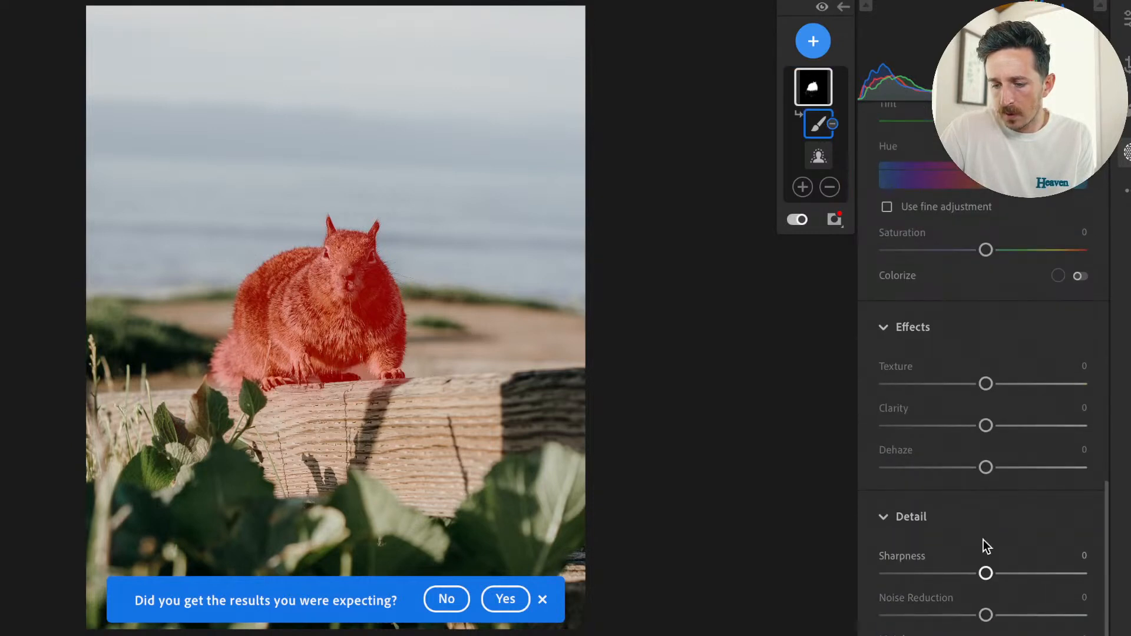
{"action": "scroll", "coordinate": [988, 613], "scroll_direction": "up", "scroll_amount": 1}
{"action": "scroll", "coordinate": [1003, 625], "scroll_direction": "down", "scroll_amount": 1}
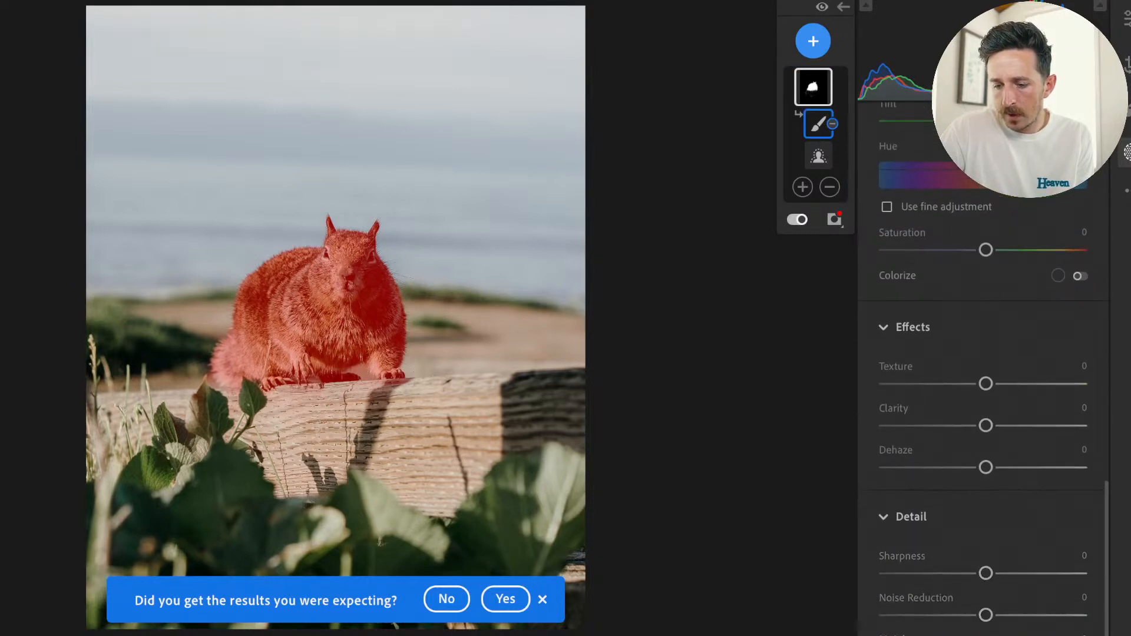
{"action": "scroll", "coordinate": [984, 413], "scroll_direction": "up", "scroll_amount": 5}
{"action": "scroll", "coordinate": [984, 413], "scroll_direction": "down", "scroll_amount": 5}
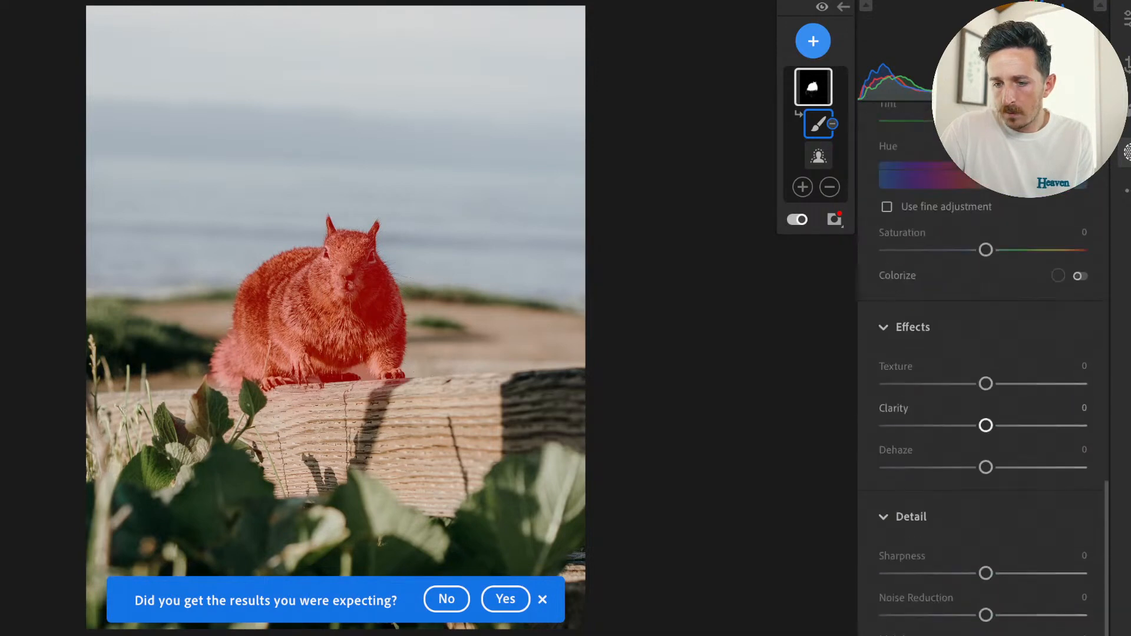
{"action": "scroll", "coordinate": [984, 377], "scroll_direction": "up", "scroll_amount": 10}
{"action": "scroll", "coordinate": [984, 377], "scroll_direction": "down", "scroll_amount": 8}
{"action": "scroll", "coordinate": [979, 607], "scroll_direction": "down", "scroll_amount": 3}
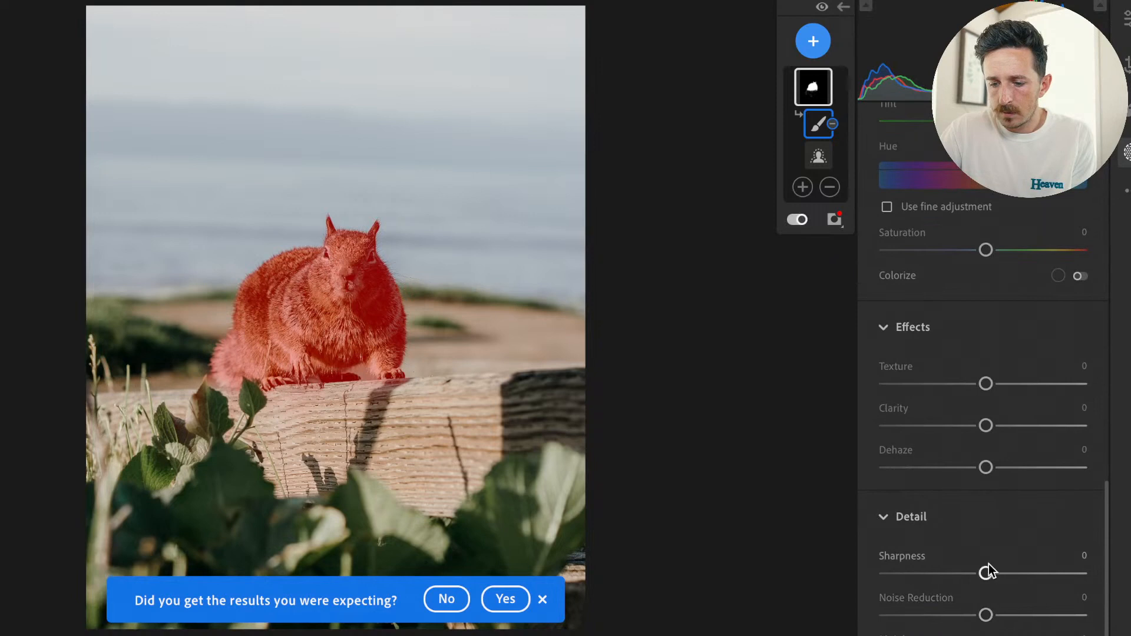
{"action": "mouse_move", "coordinate": [990, 565]}
{"action": "left_mouse_down"}
{"action": "mouse_move", "coordinate": [1076, 572]}
{"action": "mouse_move", "coordinate": [993, 575]}
{"action": "mouse_move", "coordinate": [1020, 574]}
{"action": "left_mouse_up"}
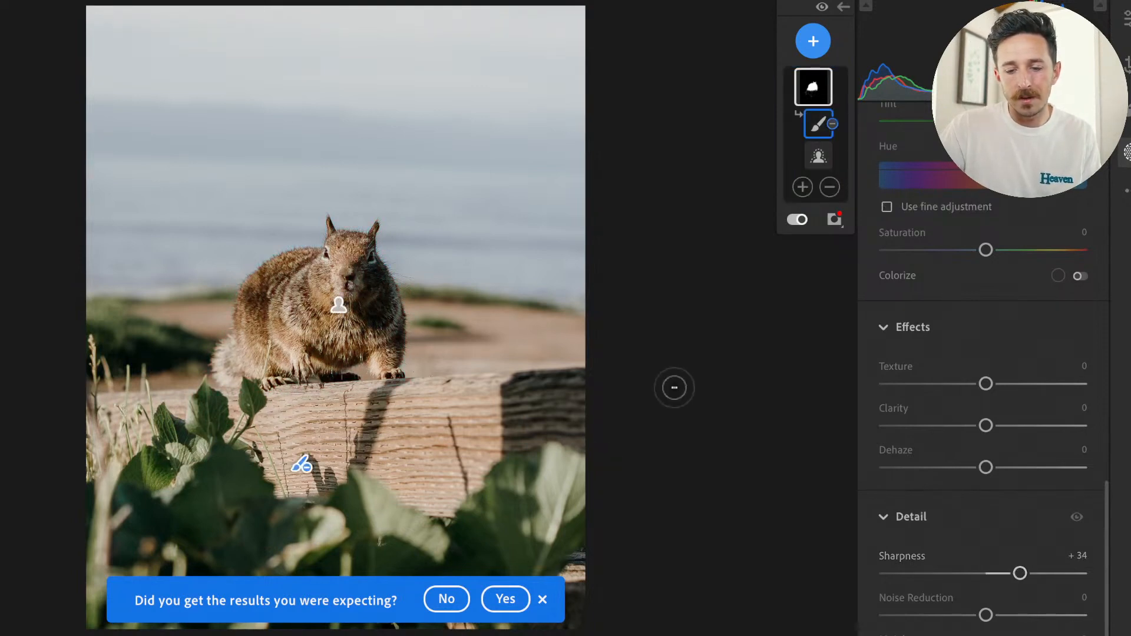
Raise the squirrel mask's Texture slightly and bring its Sharpness back close to zero.
{"action": "scroll", "coordinate": [1037, 533], "scroll_direction": "up", "scroll_amount": 1}
{"action": "left_click_drag", "start_coordinate": [985, 444], "coordinate": [1013, 458]}
{"action": "left_click_drag", "start_coordinate": [1020, 630], "coordinate": [990, 630]}
{"action": "scroll", "coordinate": [935, 310], "scroll_direction": "up", "scroll_amount": 10}
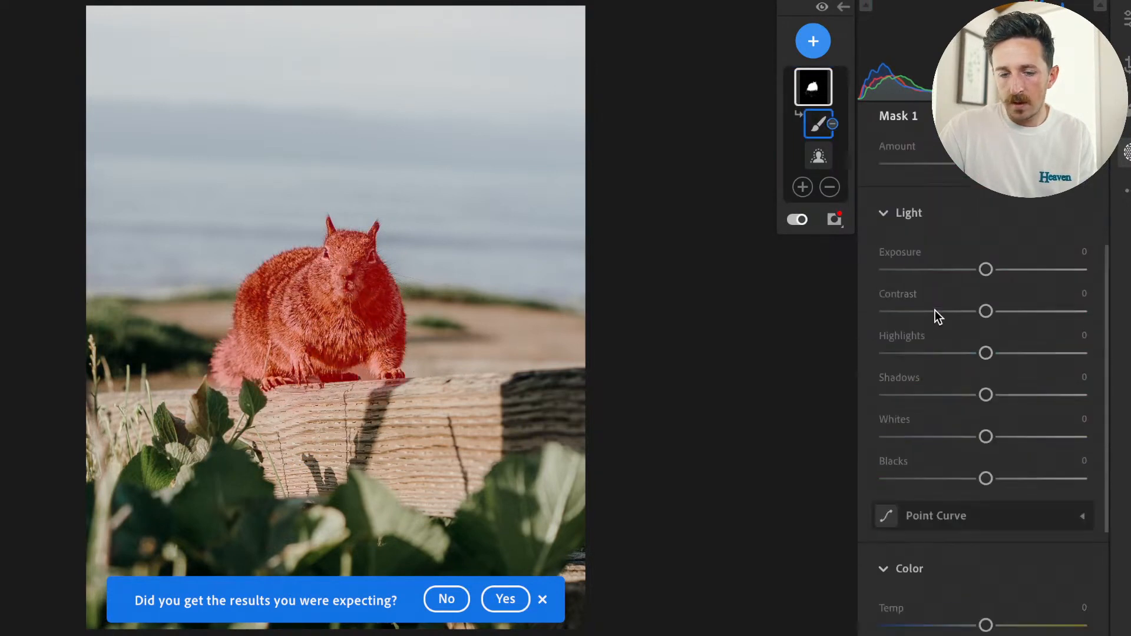
Return to the global edit settings and compare the enlarged squirrel with the original several times.
{"action": "left_click", "coordinate": [1126, 26]}
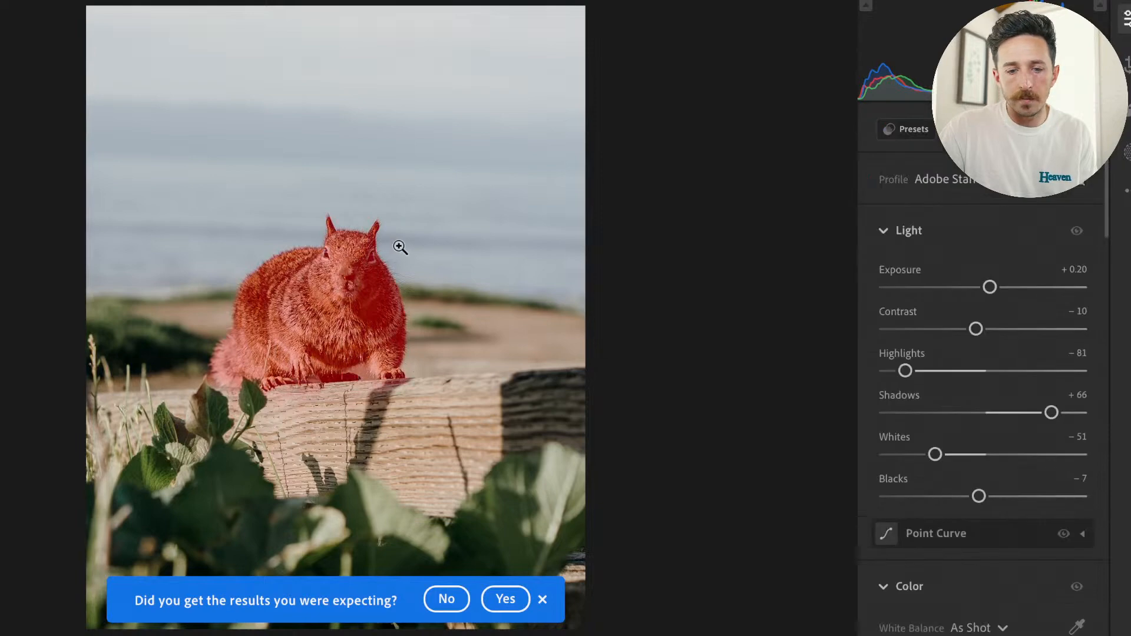
{"action": "left_click", "coordinate": [346, 295]}
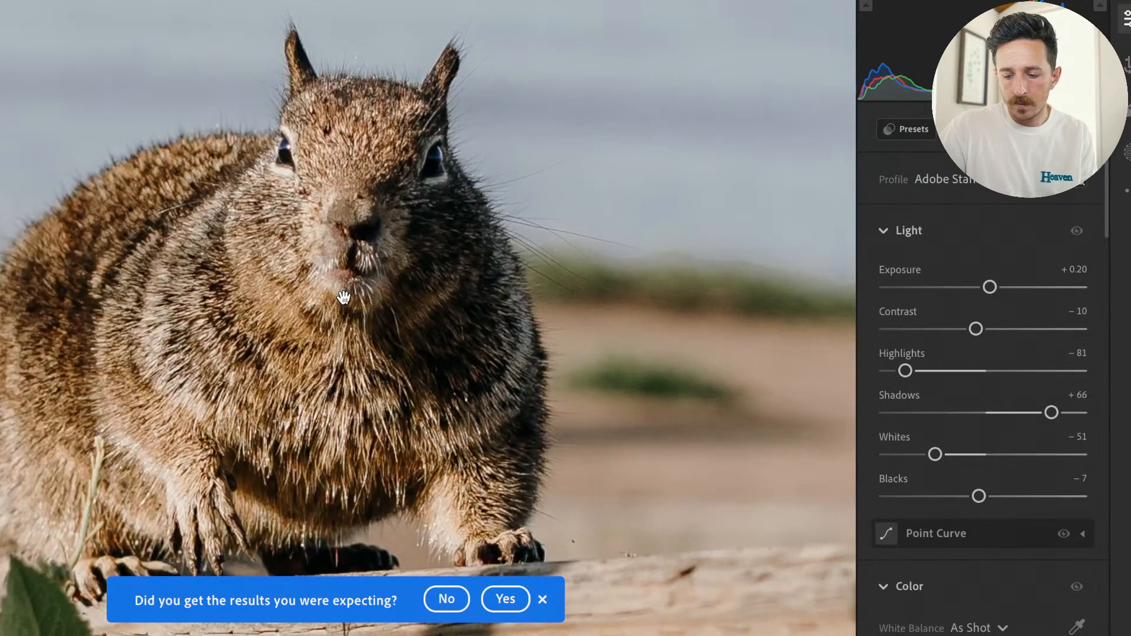
{"action": "key", "text": "backslash"}
{"action": "key", "text": "backslash"}
{"action": "key", "text": "backslash"}
{"action": "key", "text": "backslash"}
{"action": "left_click", "coordinate": [344, 297]}
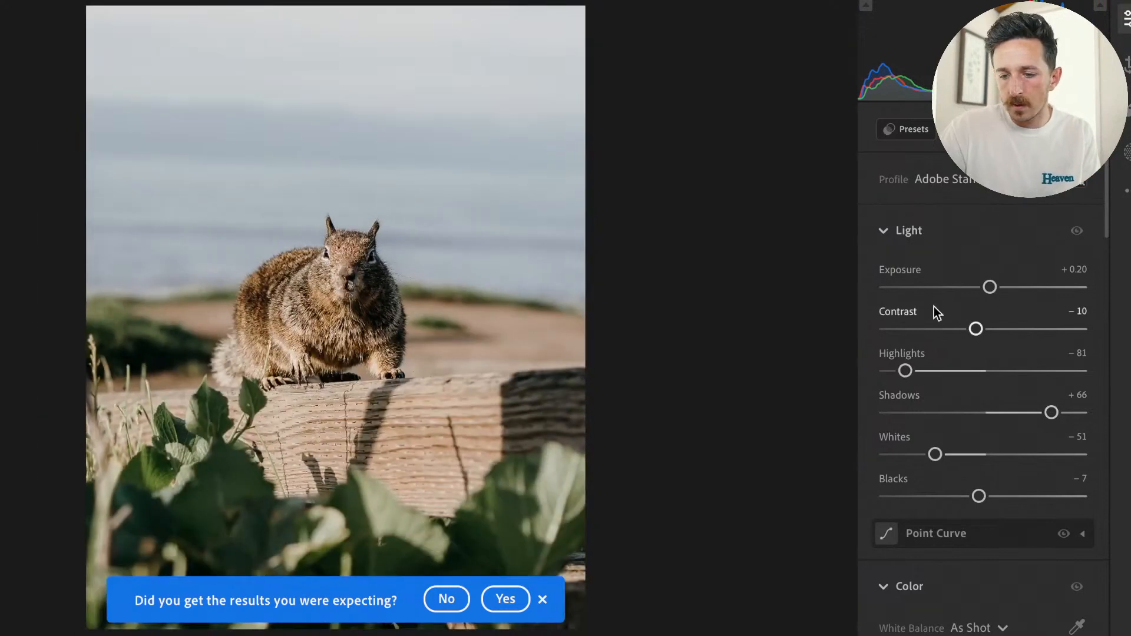
Try lowering the Lens Vignetting correction to its minimum, and reset it to its default.
{"action": "scroll", "coordinate": [1015, 583], "scroll_direction": "down", "scroll_amount": 15}
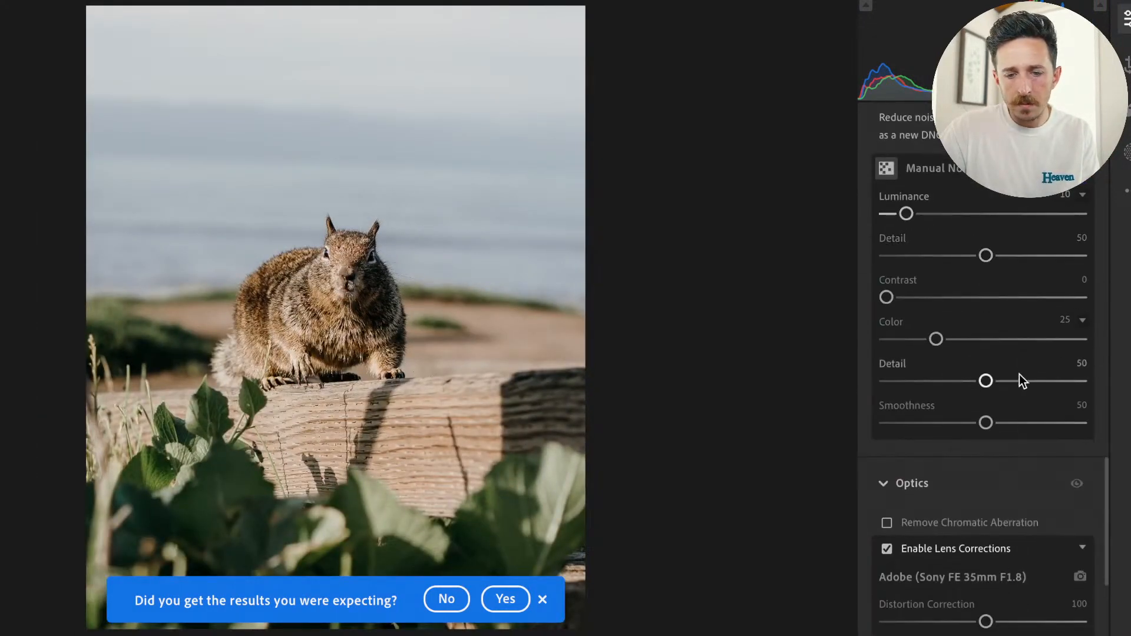
{"action": "scroll", "coordinate": [1015, 522], "scroll_direction": "down", "scroll_amount": 10}
{"action": "scroll", "coordinate": [1015, 522], "scroll_direction": "up", "scroll_amount": 6}
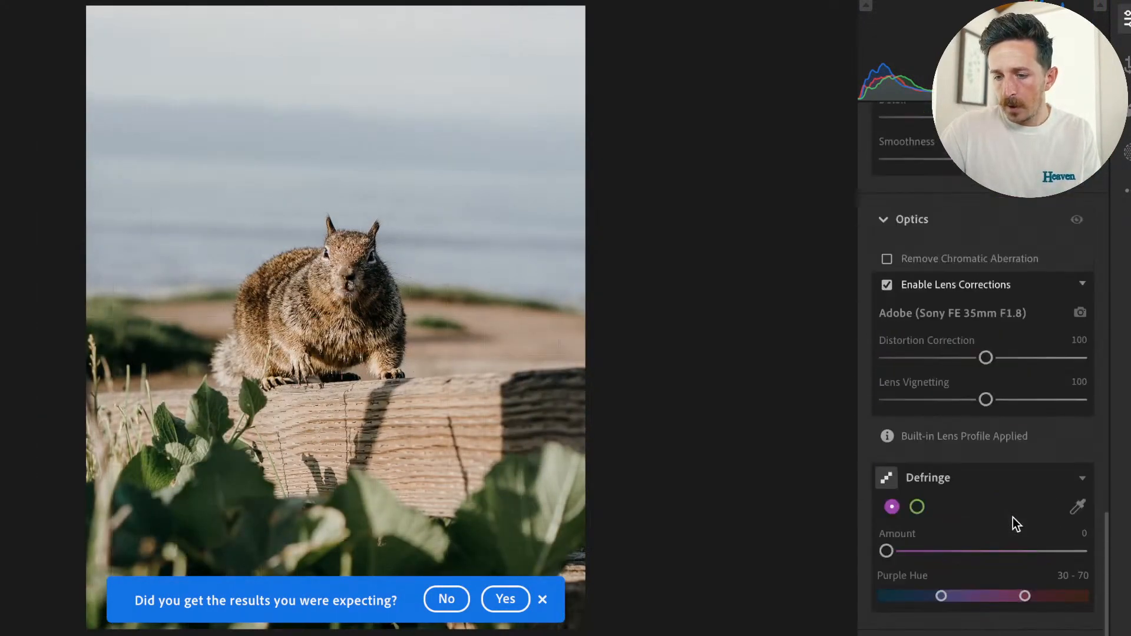
{"action": "left_click_drag", "start_coordinate": [988, 407], "coordinate": [786, 403]}
{"action": "left_click_drag", "start_coordinate": [574, 391], "coordinate": [530, 436]}
{"action": "double_click", "coordinate": [887, 400]}
{"action": "scroll", "coordinate": [926, 389], "scroll_direction": "up", "scroll_amount": 15}
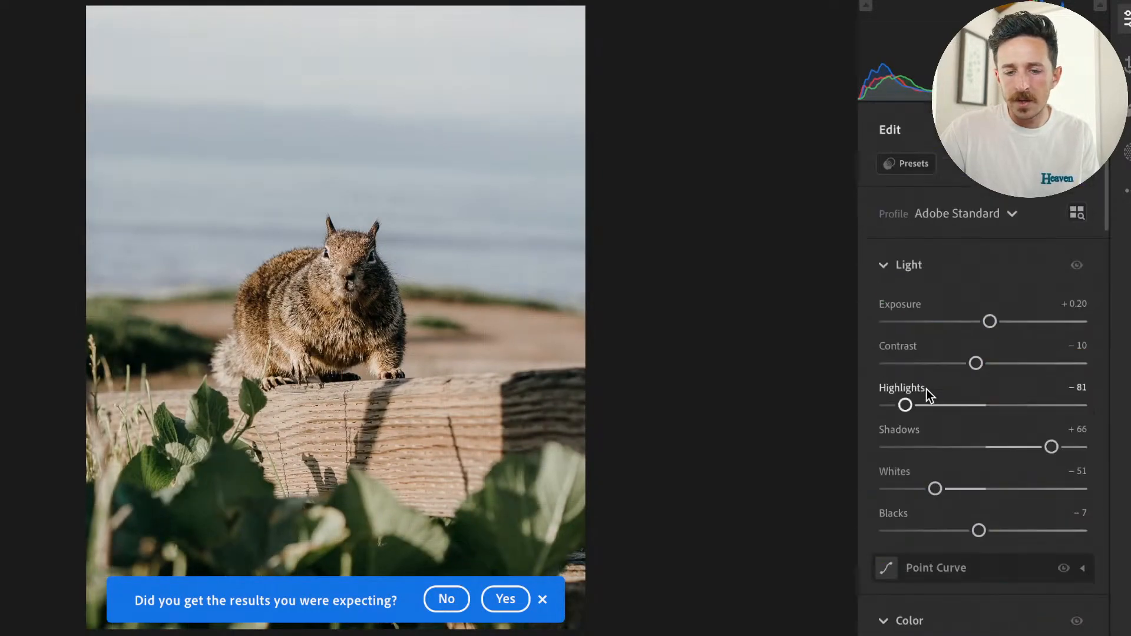
Try rotating the photo slightly counterclockwise in the crop, and check the squirrel enlarged.
{"action": "left_click", "coordinate": [1126, 63]}
{"action": "left_click_drag", "start_coordinate": [588, 348], "coordinate": [588, 336]}
{"action": "key", "text": "Return"}
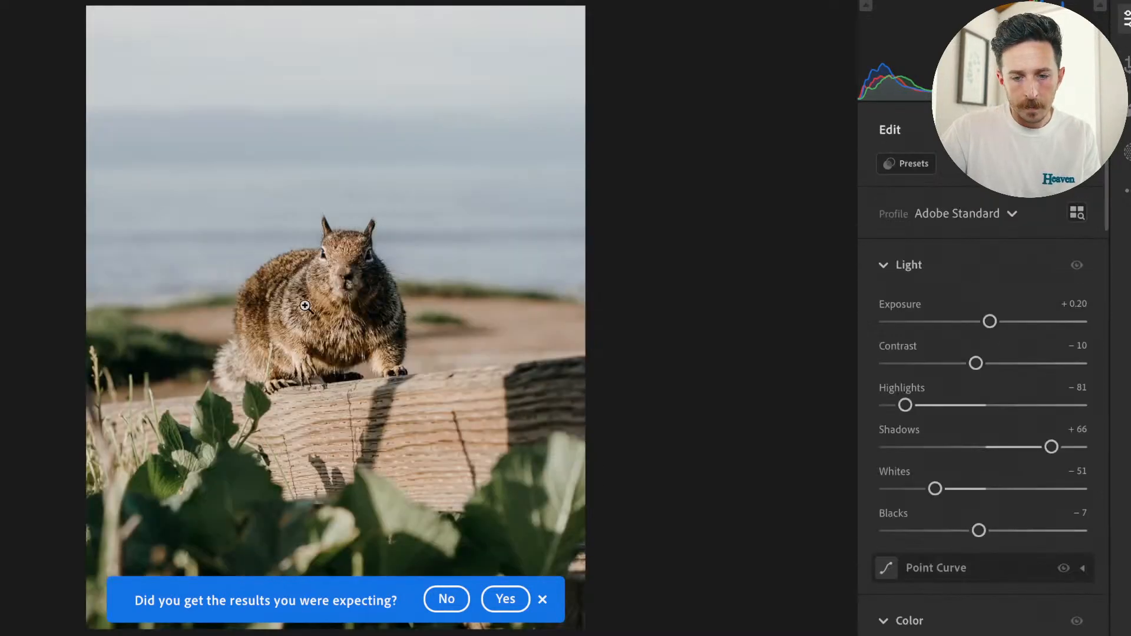
{"action": "left_click", "coordinate": [345, 293]}
{"action": "left_click", "coordinate": [346, 291]}
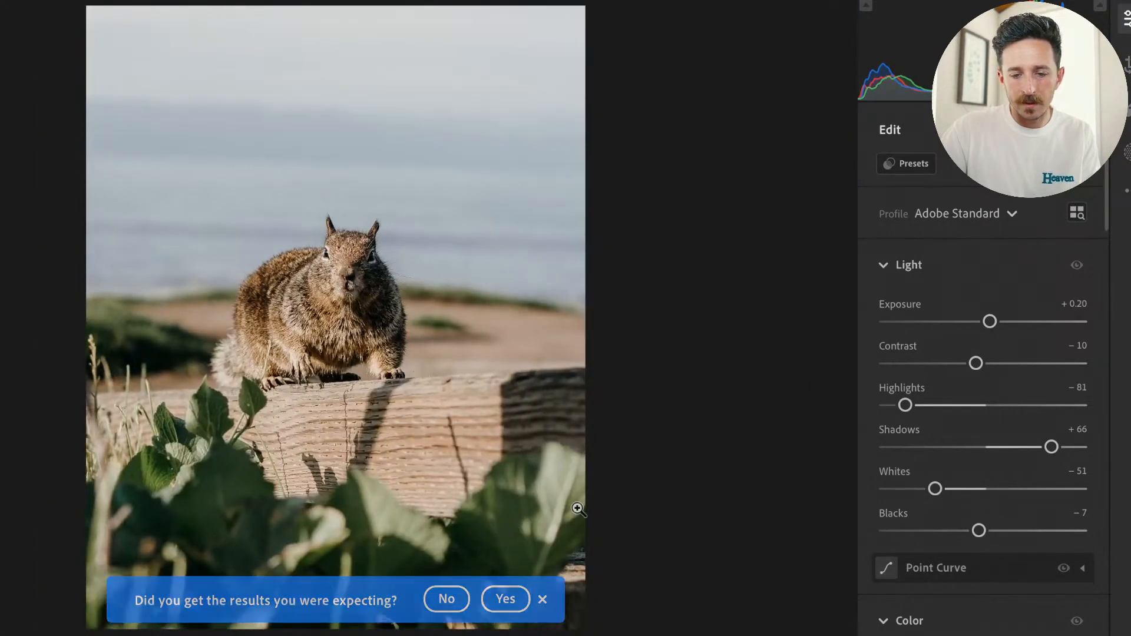
Rotate the photo slightly counterclockwise within its crop and apply the crop.
{"action": "left_click", "coordinate": [1128, 70]}
{"action": "mouse_move", "coordinate": [608, 309]}
{"action": "left_mouse_down"}
{"action": "mouse_move", "coordinate": [606, 290]}
{"action": "mouse_move", "coordinate": [613, 323]}
{"action": "mouse_move", "coordinate": [610, 296]}
{"action": "left_mouse_up"}
{"action": "key", "text": "Return"}
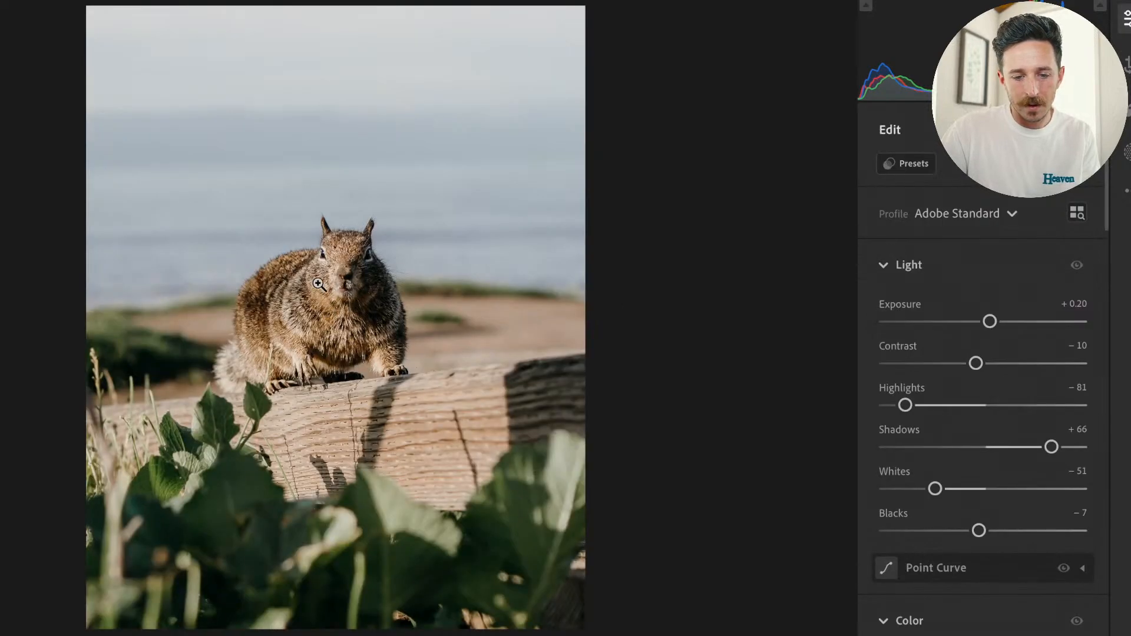
Set the photo's Temp to 6,358 and shift the orange Hue to −5 with a targeted adjustment on the squirrel's fur.
{"action": "left_click_drag", "start_coordinate": [958, 534], "coordinate": [969, 531]}
{"action": "scroll", "coordinate": [992, 626], "scroll_direction": "down", "scroll_amount": 4}
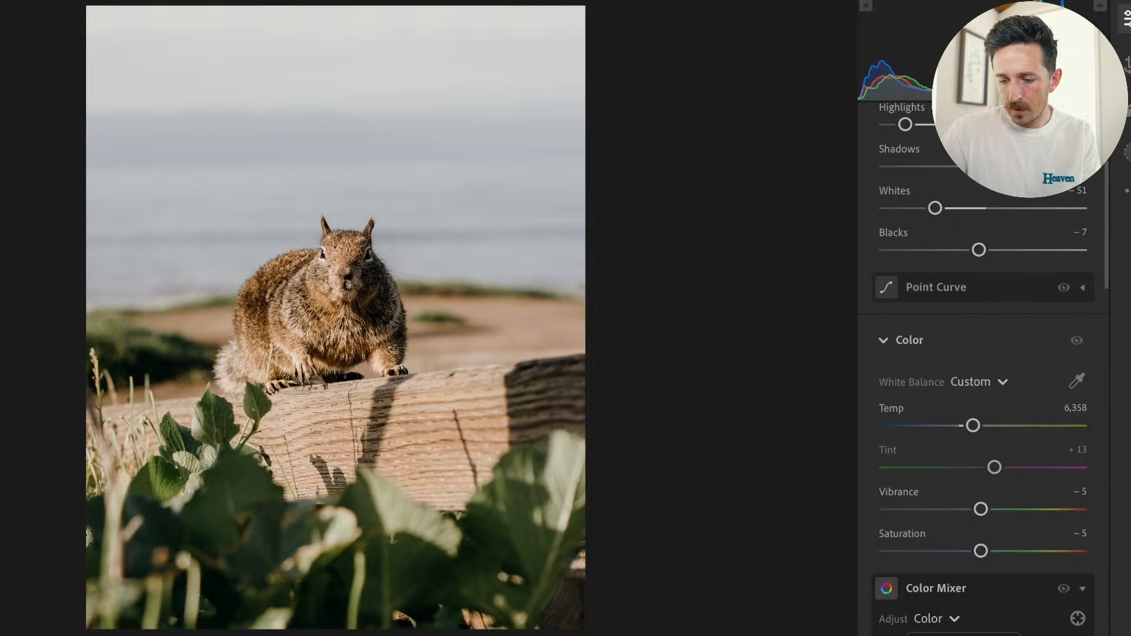
{"action": "left_click", "coordinate": [1077, 619]}
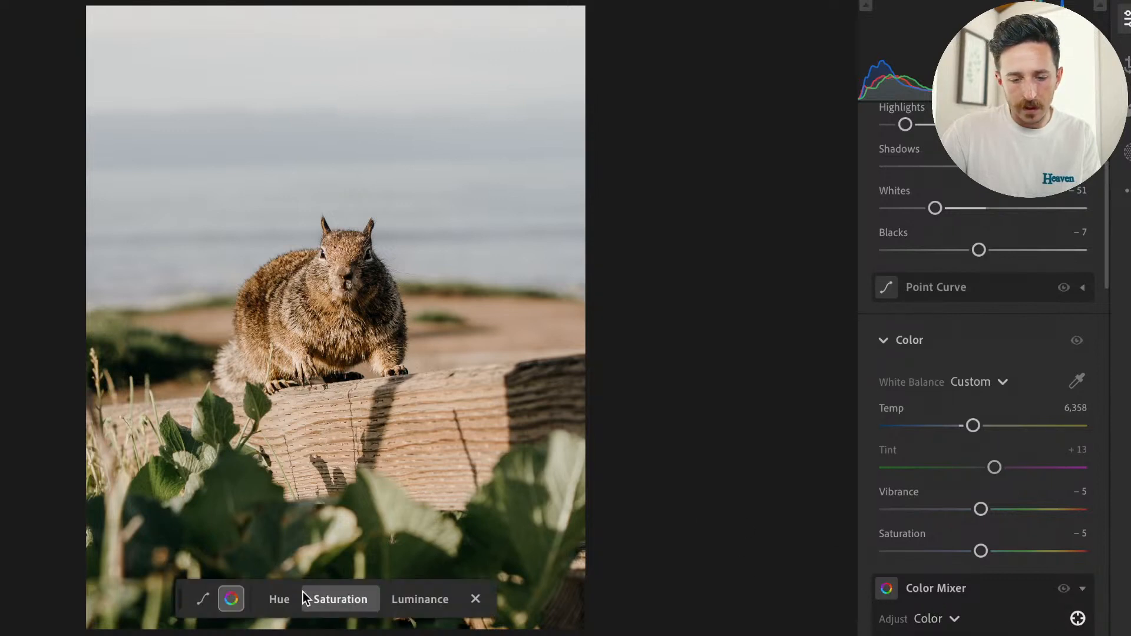
{"action": "left_click", "coordinate": [279, 600]}
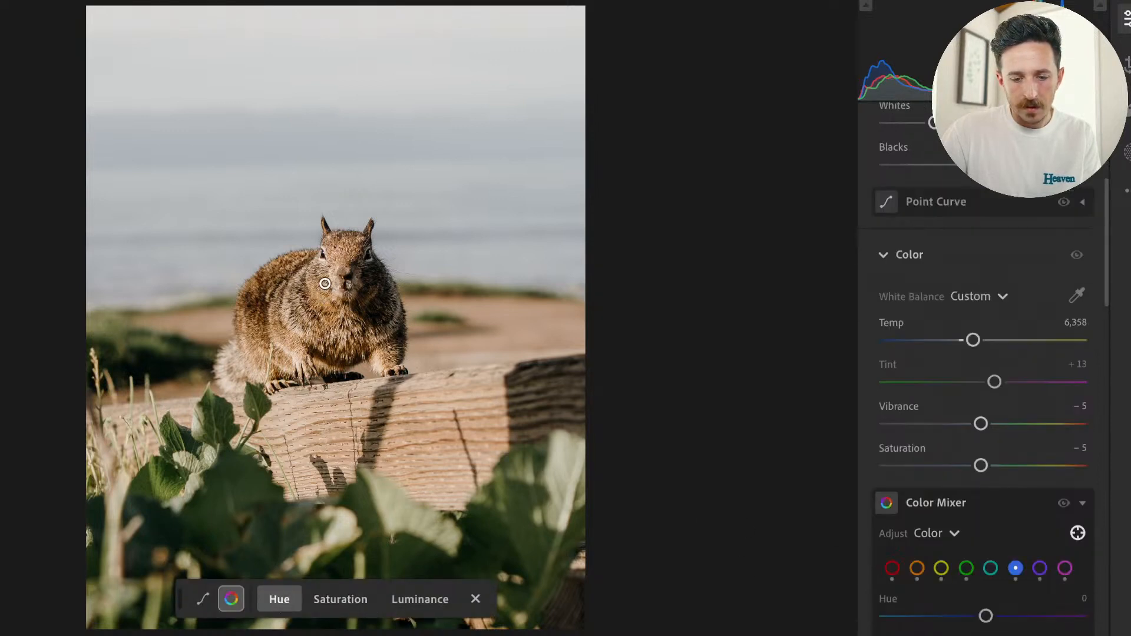
{"action": "mouse_move", "coordinate": [321, 306]}
{"action": "left_mouse_down"}
{"action": "mouse_move", "coordinate": [341, 308]}
{"action": "mouse_move", "coordinate": [282, 308]}
{"action": "mouse_move", "coordinate": [318, 307]}
{"action": "left_mouse_up"}
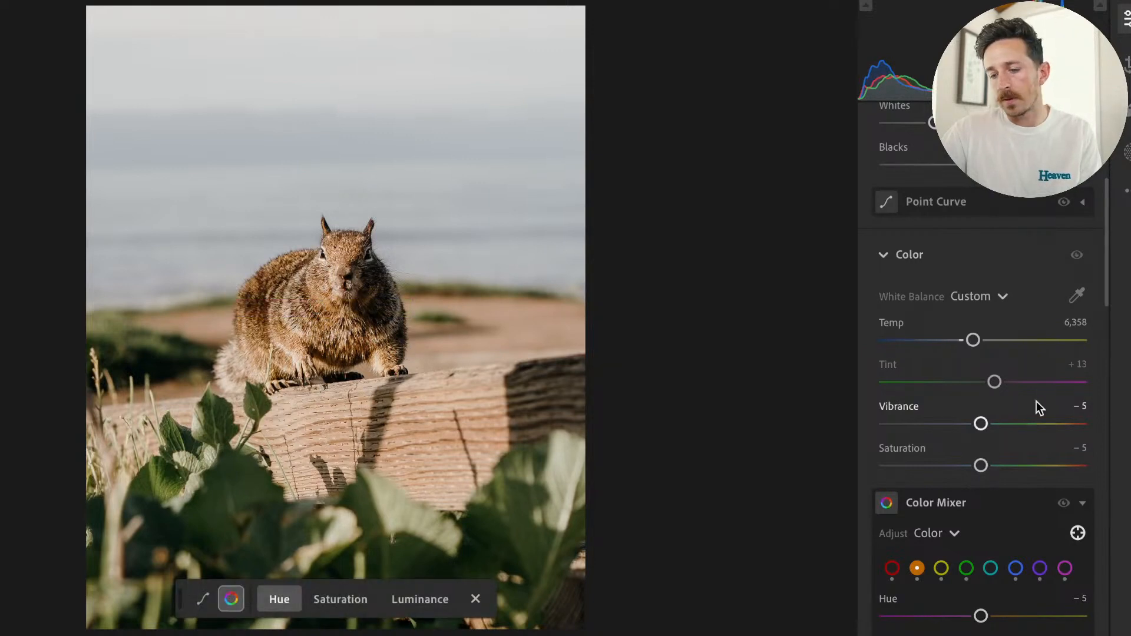
{"action": "left_click", "coordinate": [1076, 533]}
{"action": "left_click", "coordinate": [1076, 533]}
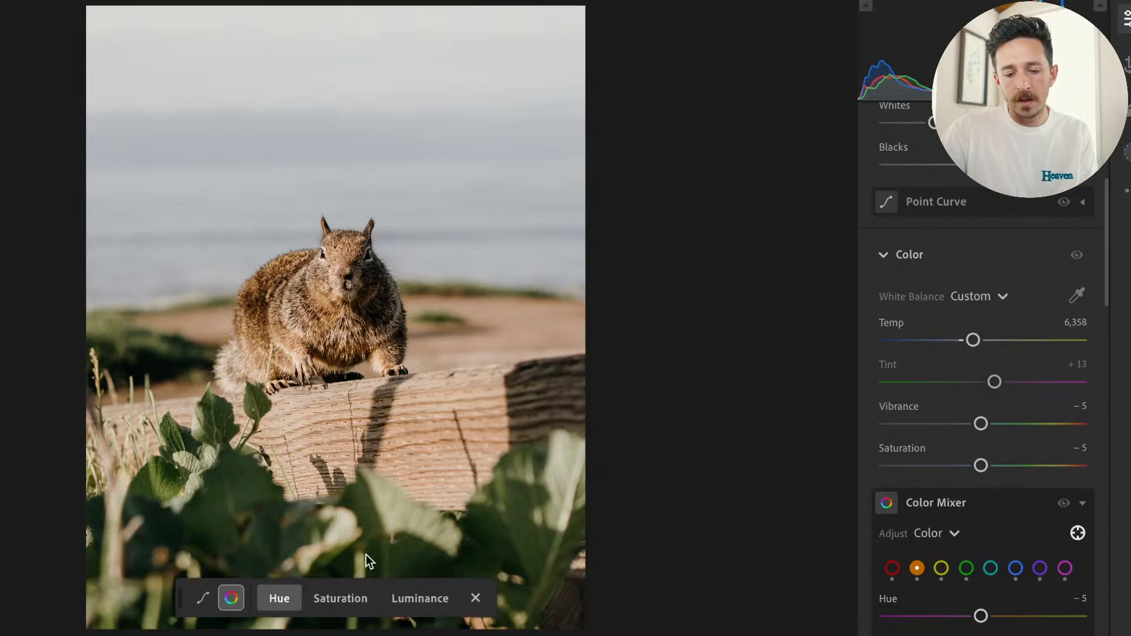
Lower the Saturation of the blue sky and sea, green leaves and orange beam with targeted adjustments on the photo.
{"action": "left_click", "coordinate": [337, 600]}
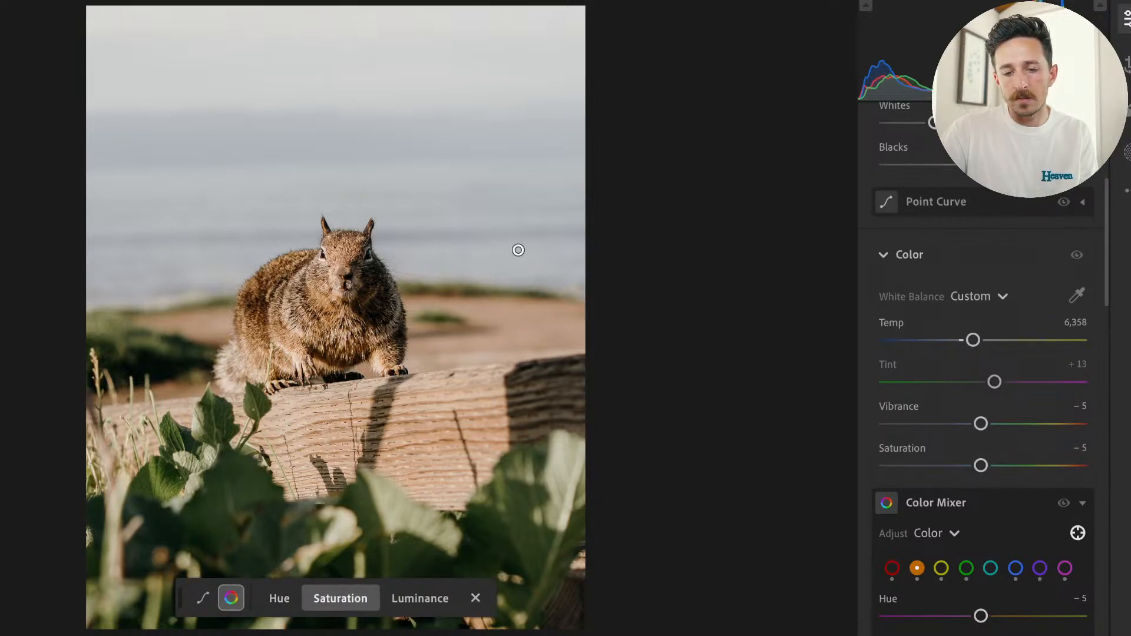
{"action": "left_click_drag", "start_coordinate": [447, 140], "coordinate": [367, 155]}
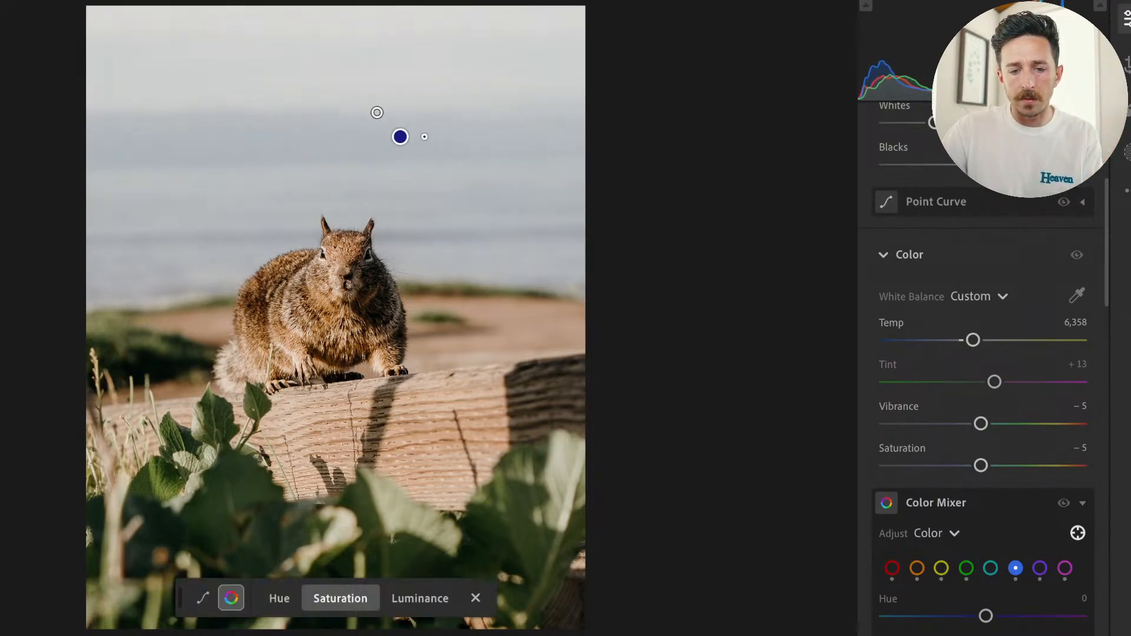
{"action": "left_click_drag", "start_coordinate": [384, 53], "coordinate": [360, 53]}
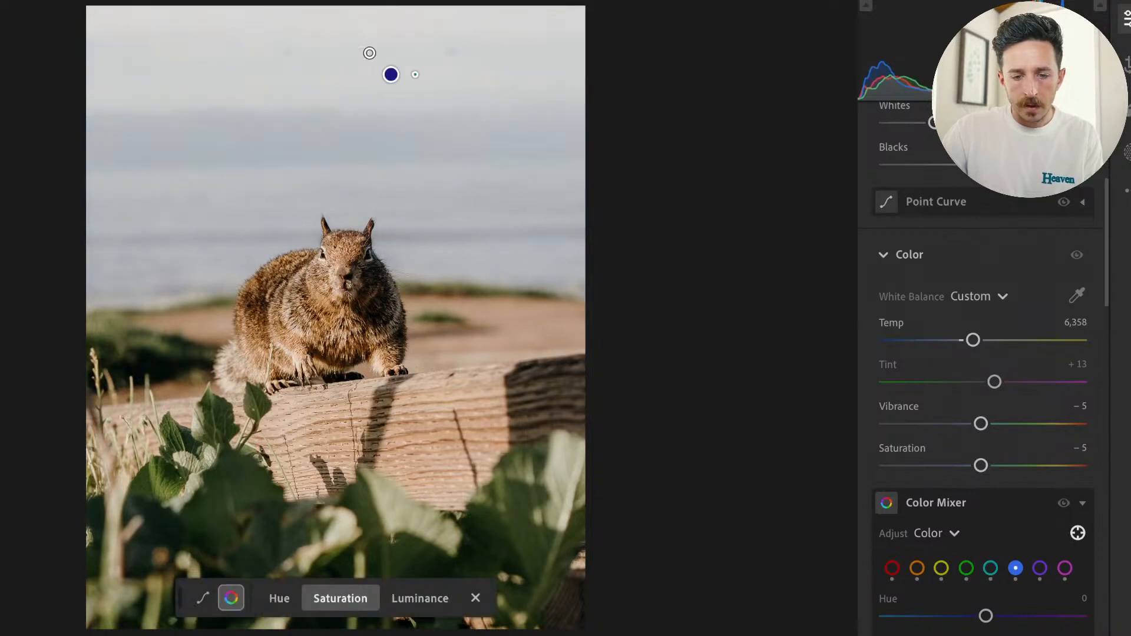
{"action": "left_click_drag", "start_coordinate": [432, 133], "coordinate": [446, 162]}
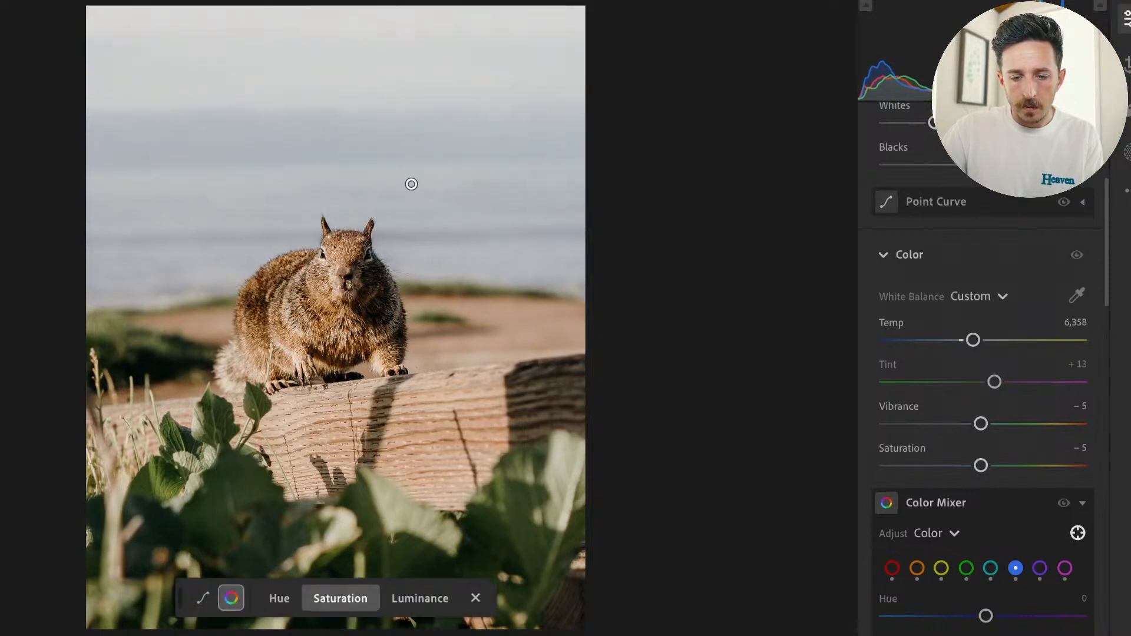
{"action": "left_click_drag", "start_coordinate": [236, 499], "coordinate": [192, 499]}
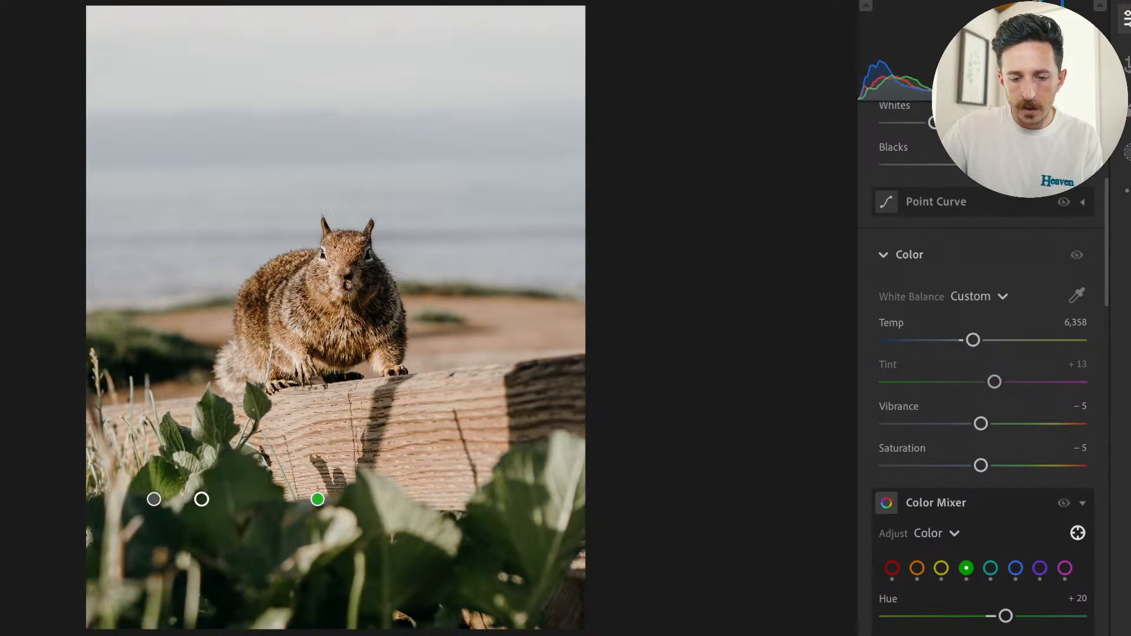
{"action": "left_click_drag", "start_coordinate": [212, 500], "coordinate": [213, 499]}
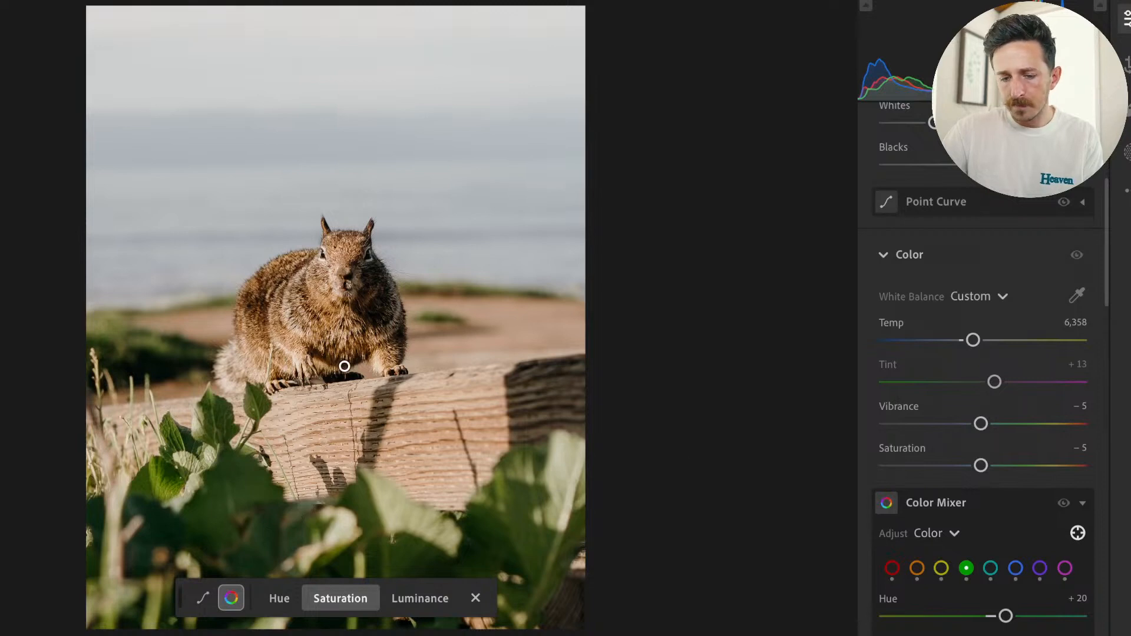
{"action": "mouse_move", "coordinate": [339, 442]}
{"action": "left_mouse_down"}
{"action": "mouse_move", "coordinate": [323, 440]}
{"action": "mouse_move", "coordinate": [352, 440]}
{"action": "mouse_move", "coordinate": [317, 441]}
{"action": "mouse_move", "coordinate": [334, 446]}
{"action": "left_mouse_up"}
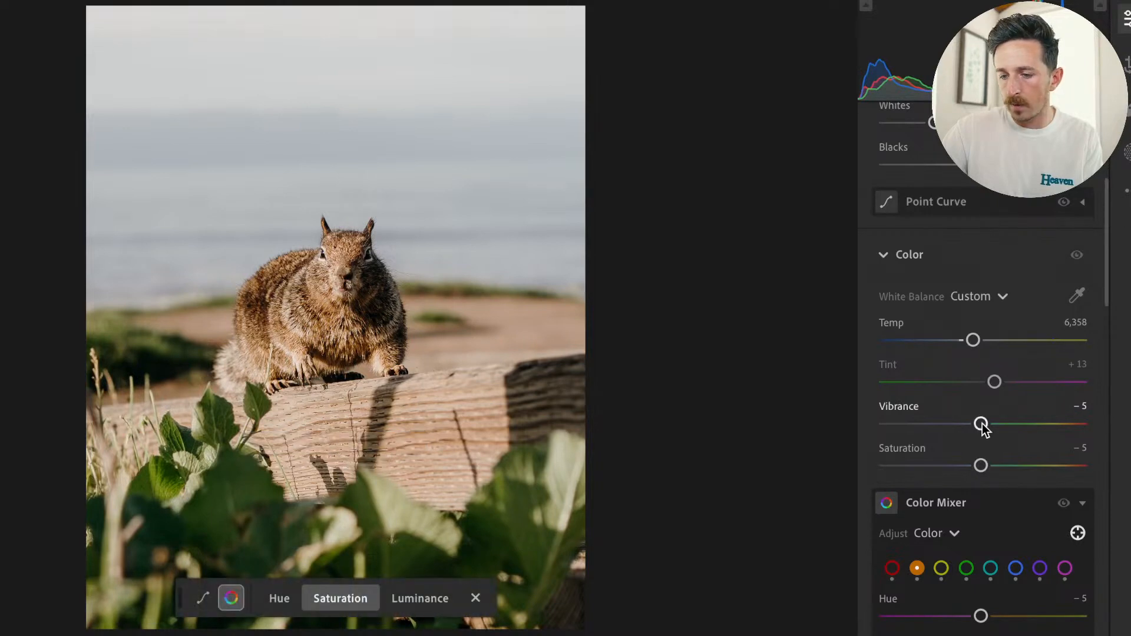
Set Vibrance to −8, Saturation to −10 and Temp to 7,018, and compare the photo with the original.
{"action": "left_click_drag", "start_coordinate": [965, 424], "coordinate": [978, 424]}
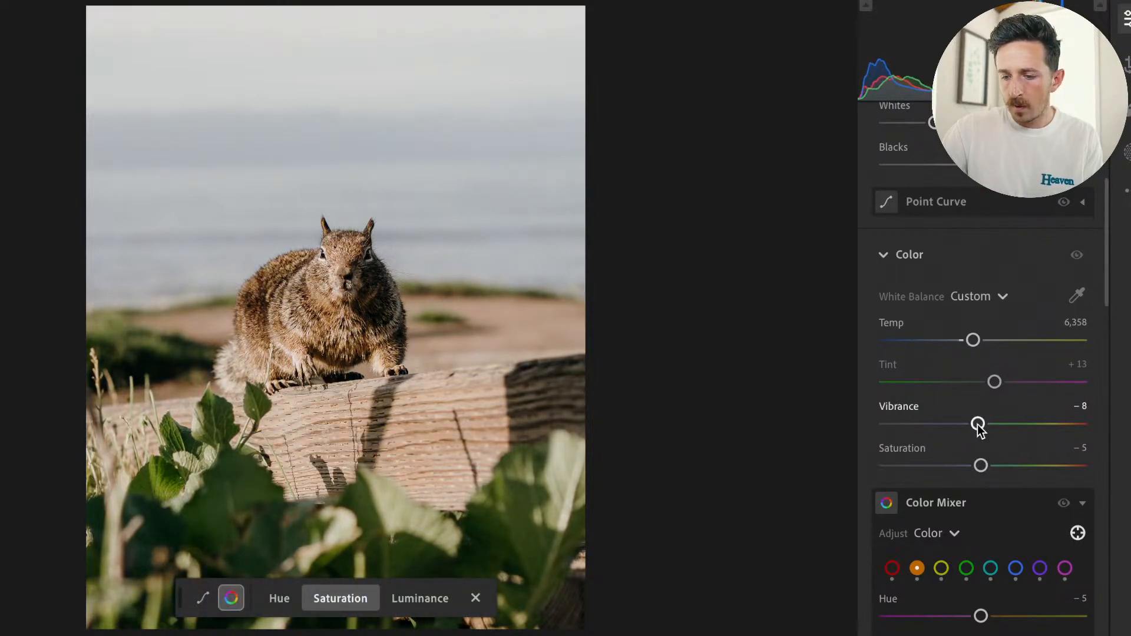
{"action": "left_click_drag", "start_coordinate": [981, 466], "coordinate": [976, 467]}
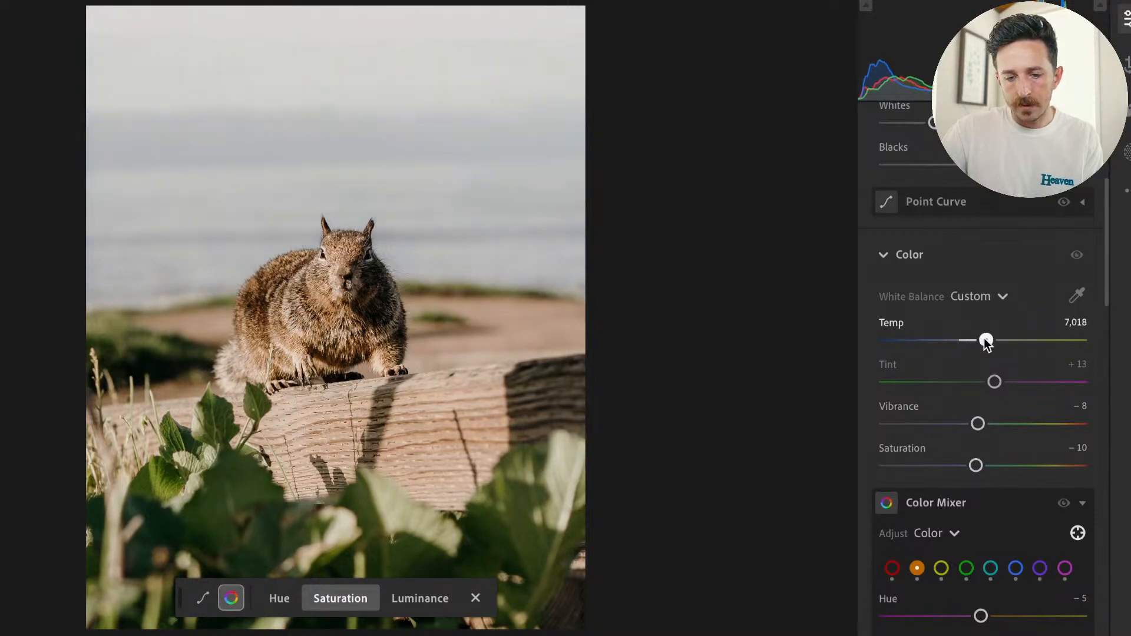
{"action": "key", "text": "backslash"}
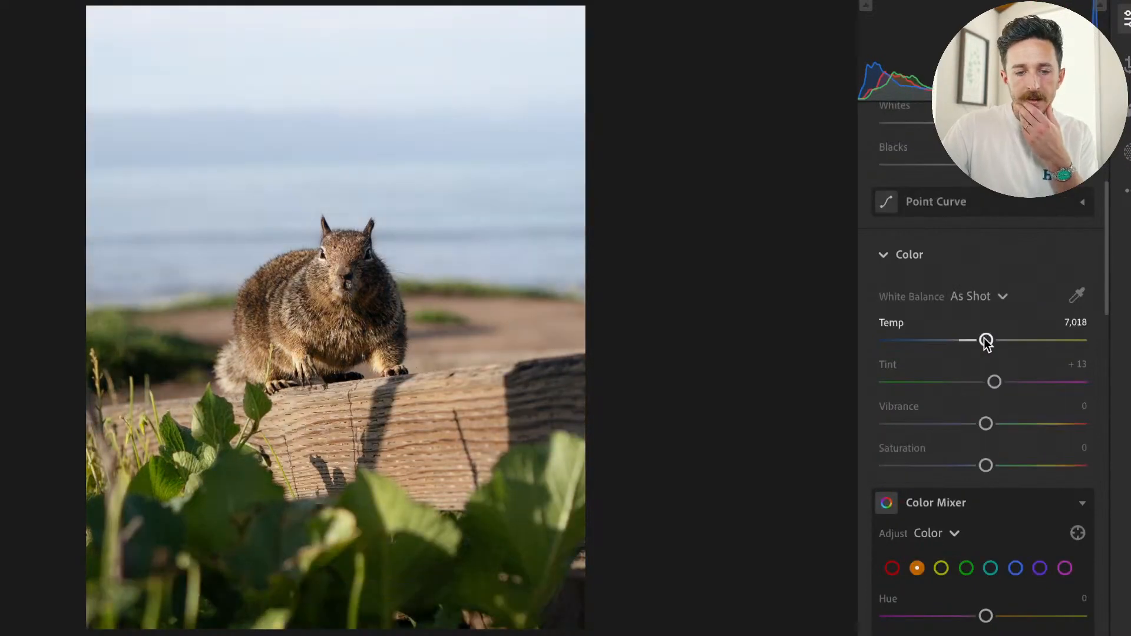
Switch back to the edited version of the photo and review its edit settings from Light down to Geometry.
{"action": "key", "text": "backslash"}
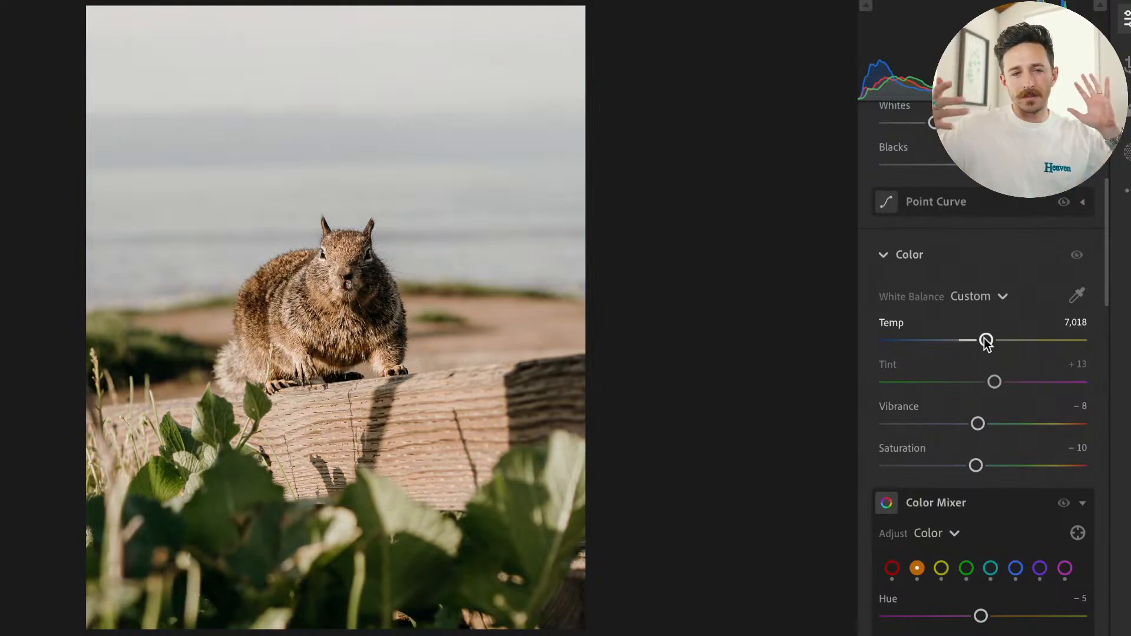
{"action": "scroll", "coordinate": [1019, 442], "scroll_direction": "down", "scroll_amount": 5}
{"action": "scroll", "coordinate": [1019, 439], "scroll_direction": "up", "scroll_amount": 7}
{"action": "scroll", "coordinate": [1043, 458], "scroll_direction": "up", "scroll_amount": 5}
{"action": "scroll", "coordinate": [1055, 330], "scroll_direction": "down", "scroll_amount": 3}
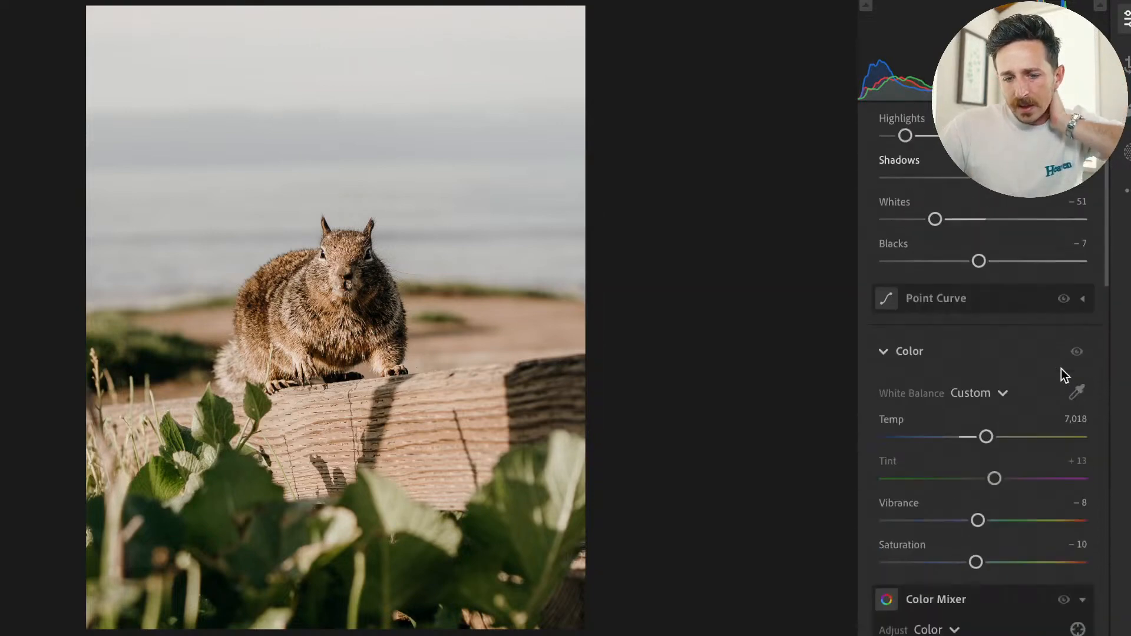
{"action": "scroll", "coordinate": [1062, 369], "scroll_direction": "down", "scroll_amount": 15}
{"action": "scroll", "coordinate": [1062, 369], "scroll_direction": "down", "scroll_amount": 10}
{"action": "scroll", "coordinate": [1038, 383], "scroll_direction": "down", "scroll_amount": 5}
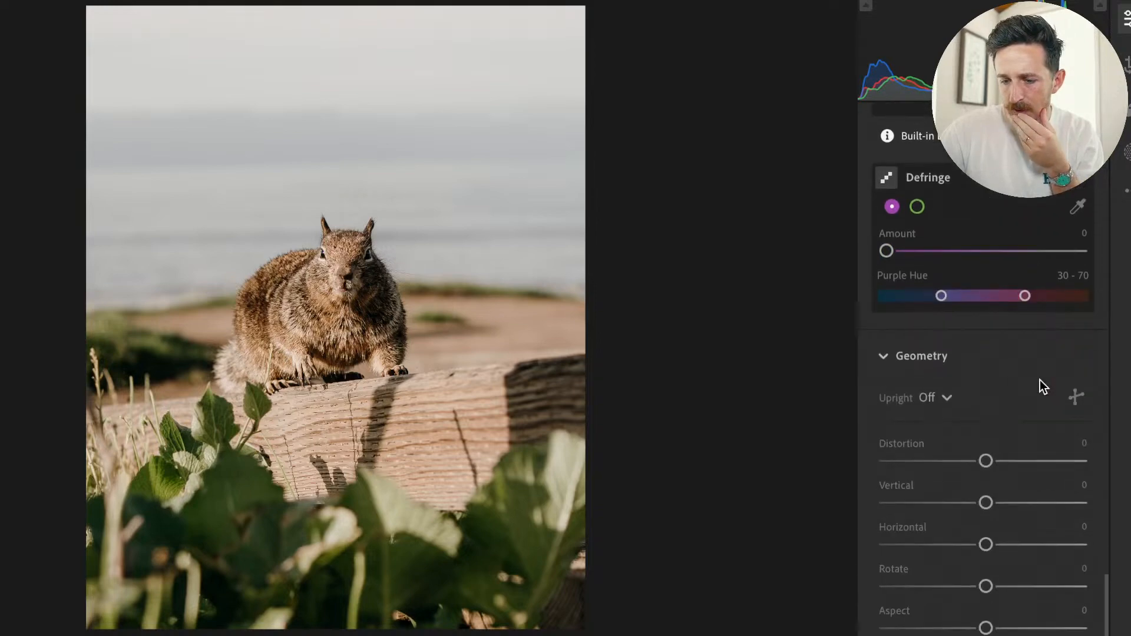
Set the purple Defringe Amount to 18 while viewing the squirrel's eyes up close, and compare with Defringe off.
{"action": "left_click", "coordinate": [1126, 17]}
{"action": "left_click", "coordinate": [465, 285]}
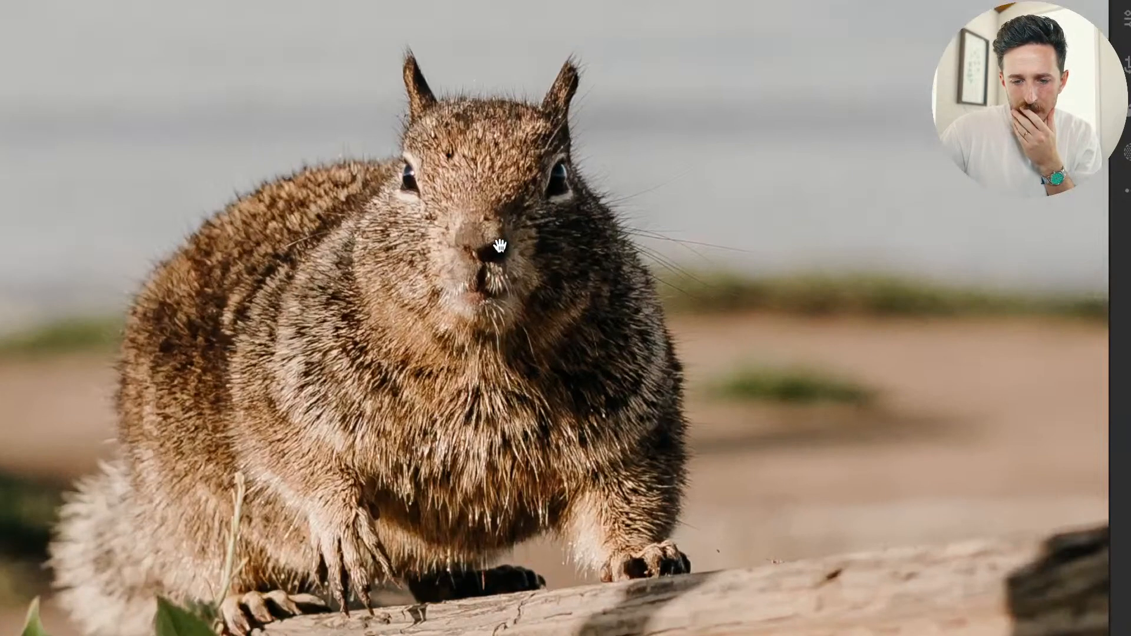
{"action": "scroll", "coordinate": [402, 143], "scroll_direction": "up", "scroll_amount": 4}
{"action": "scroll", "coordinate": [402, 143], "scroll_direction": "up", "scroll_amount": 3}
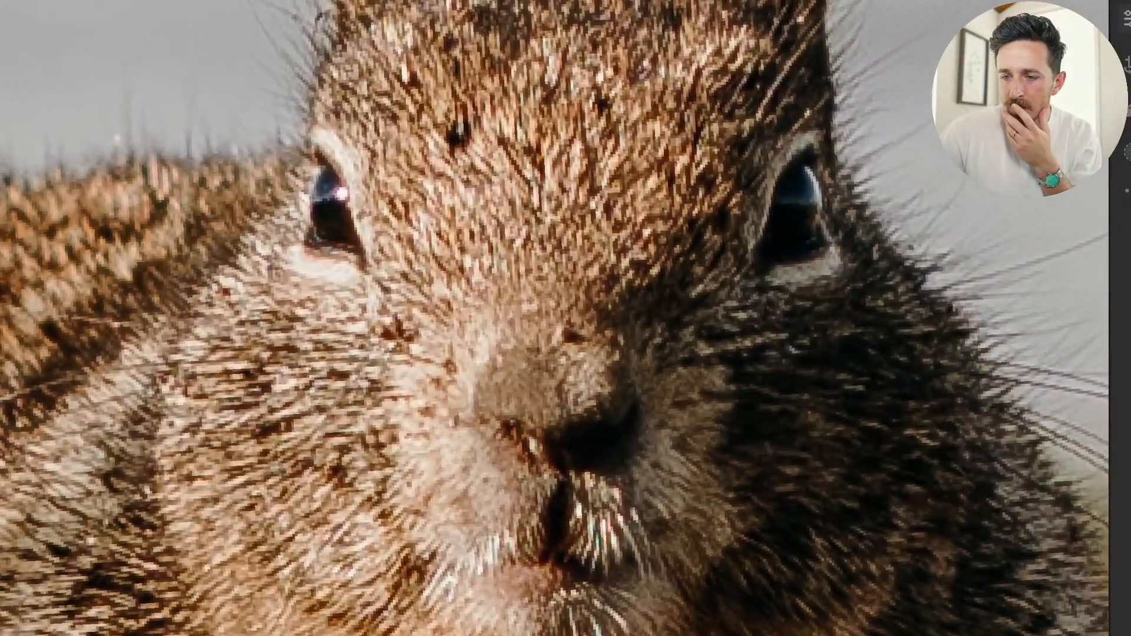
{"action": "key", "text": "e"}
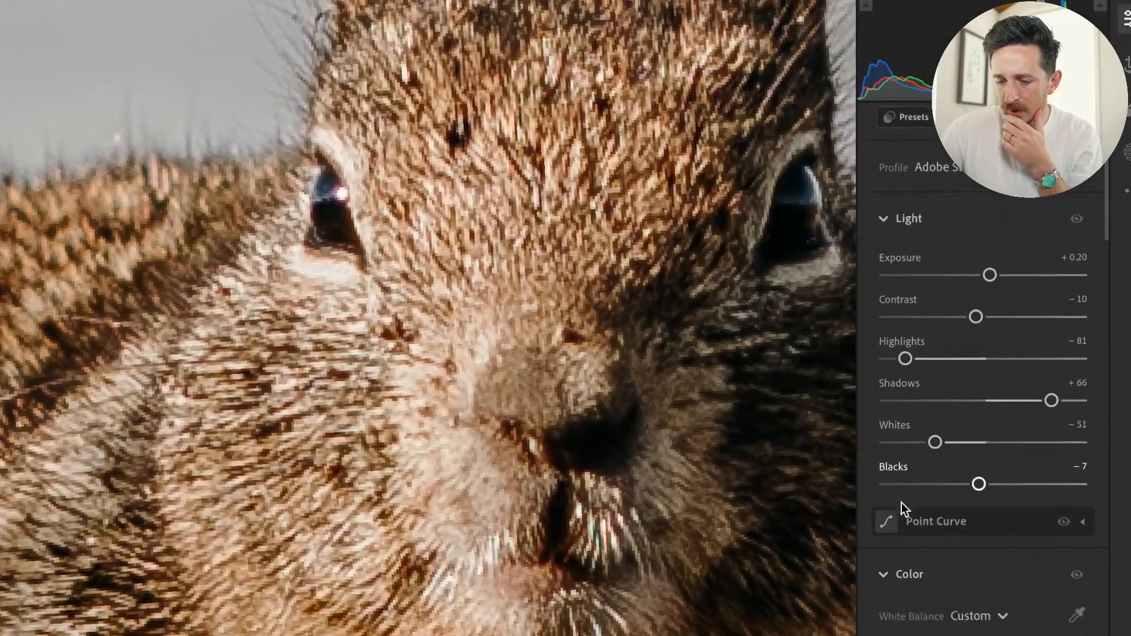
{"action": "scroll", "coordinate": [902, 503], "scroll_direction": "down", "scroll_amount": 10}
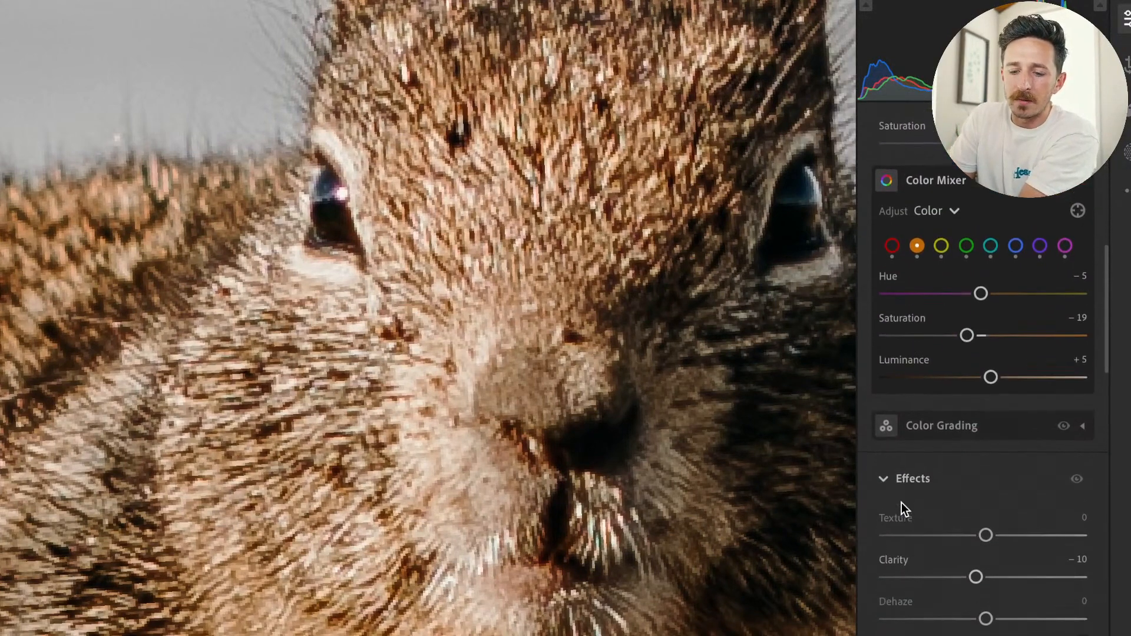
{"action": "scroll", "coordinate": [902, 503], "scroll_direction": "down", "scroll_amount": 12}
{"action": "scroll", "coordinate": [902, 503], "scroll_direction": "down", "scroll_amount": 8}
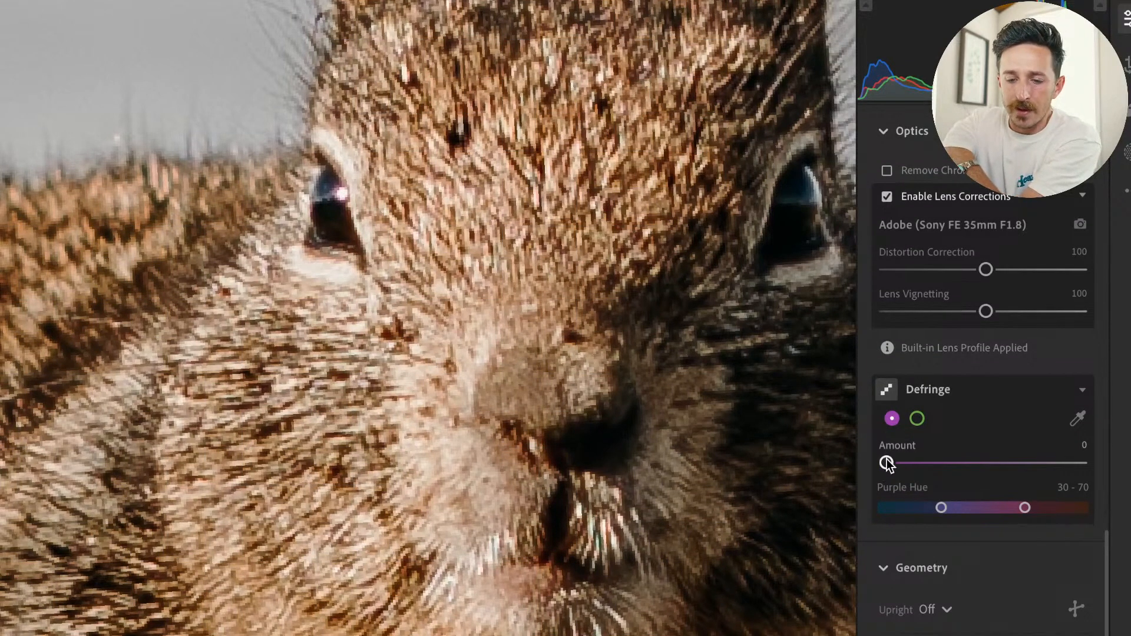
{"action": "left_click_drag", "start_coordinate": [884, 461], "coordinate": [1061, 443]}
{"action": "left_click", "coordinate": [1061, 391]}
{"action": "left_click", "coordinate": [1061, 391]}
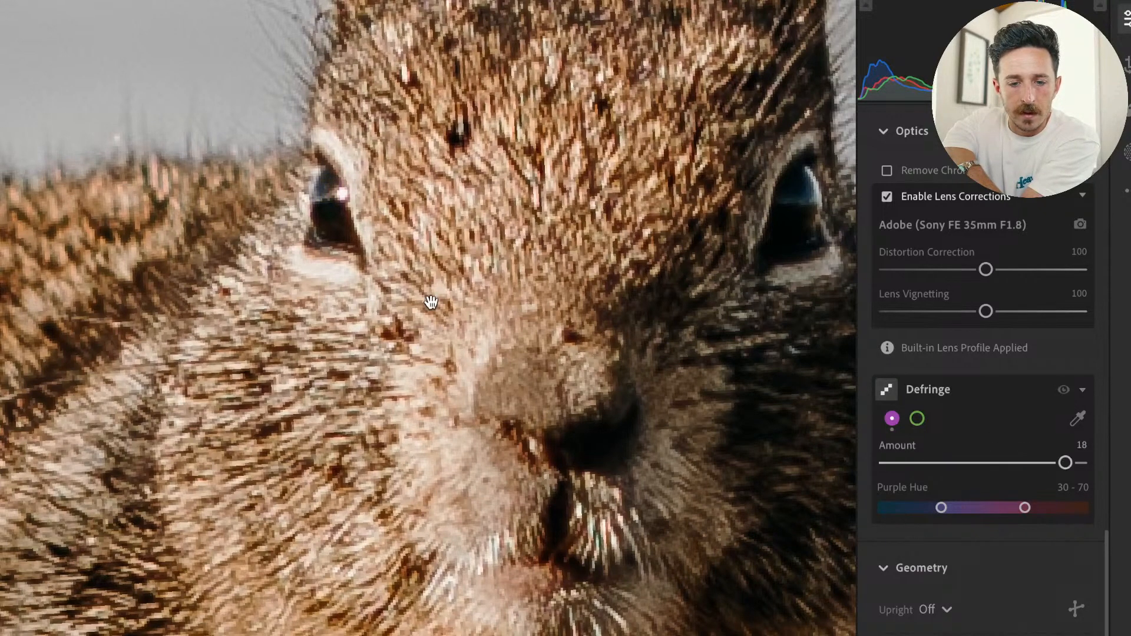
Examine the purple fringing around the squirrel's eye with Defringe on and off, and return to the whole photo.
{"action": "scroll", "coordinate": [333, 219], "scroll_direction": "up", "scroll_amount": 5}
{"action": "scroll", "coordinate": [333, 219], "scroll_direction": "up", "scroll_amount": 2}
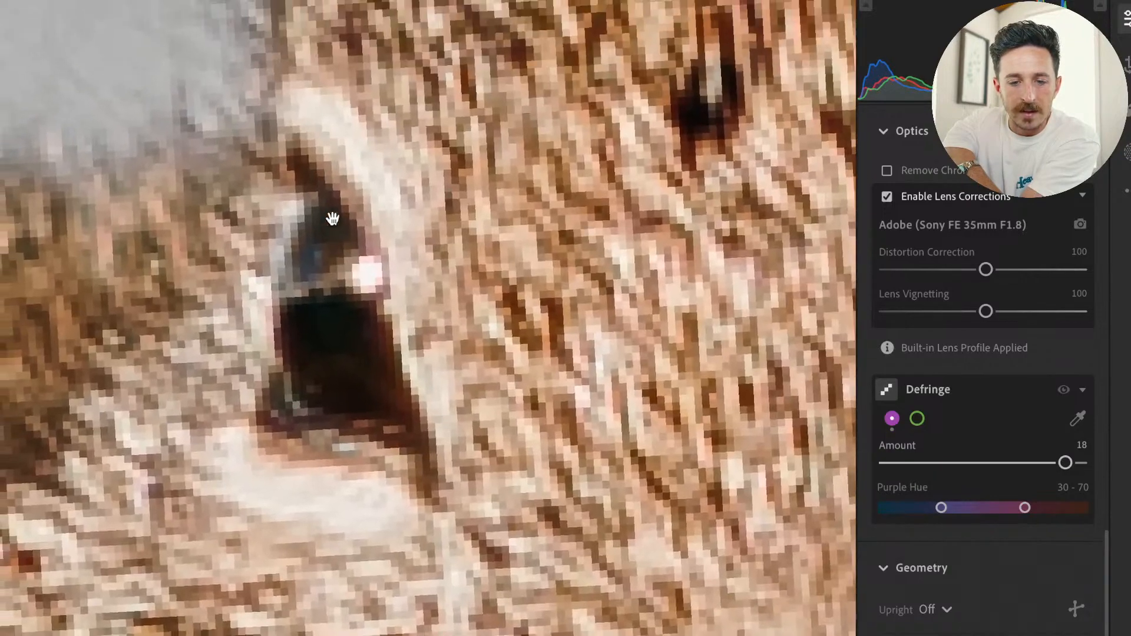
{"action": "scroll", "coordinate": [333, 218], "scroll_direction": "down", "scroll_amount": 4}
{"action": "scroll", "coordinate": [333, 219], "scroll_direction": "down", "scroll_amount": 4}
{"action": "scroll", "coordinate": [333, 218], "scroll_direction": "up", "scroll_amount": 3}
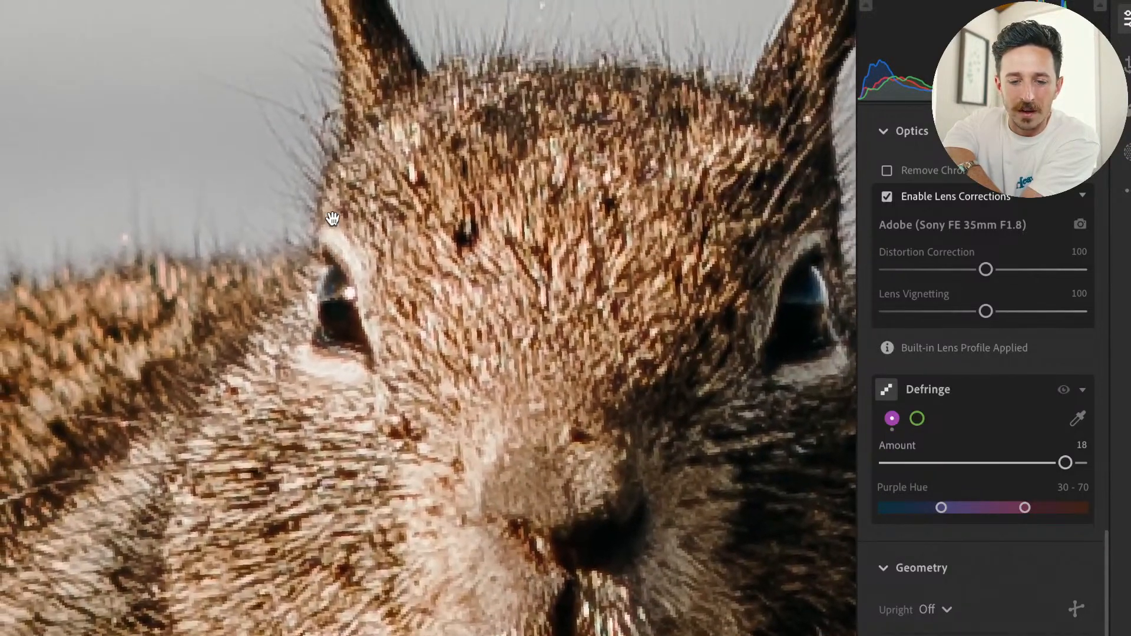
{"action": "left_click", "coordinate": [1060, 391]}
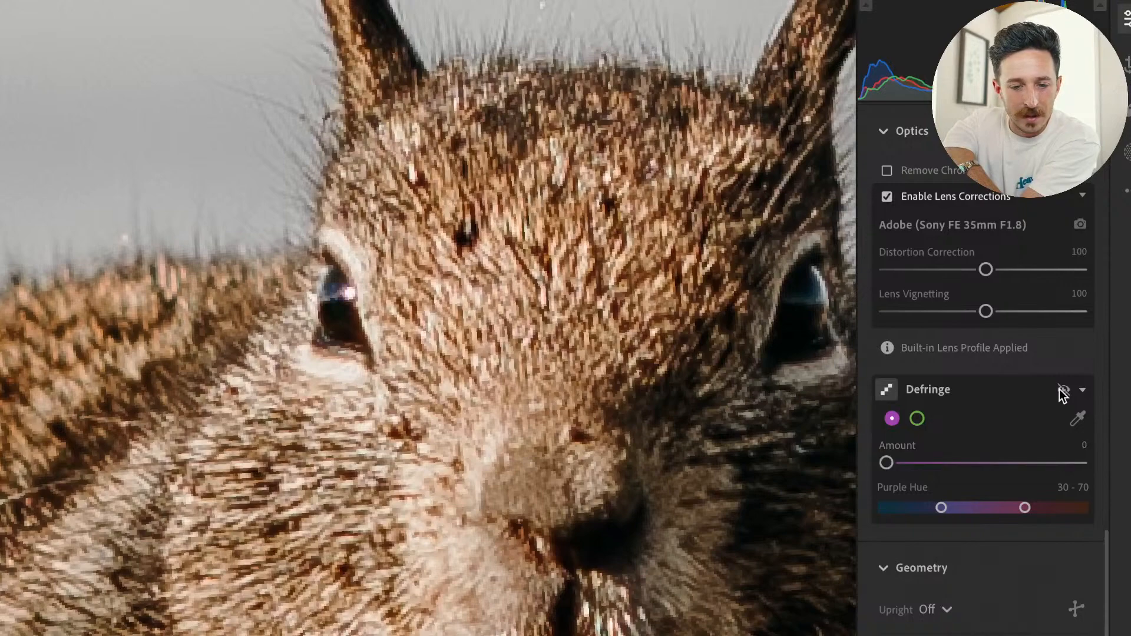
{"action": "scroll", "coordinate": [365, 263], "scroll_direction": "down", "scroll_amount": 5}
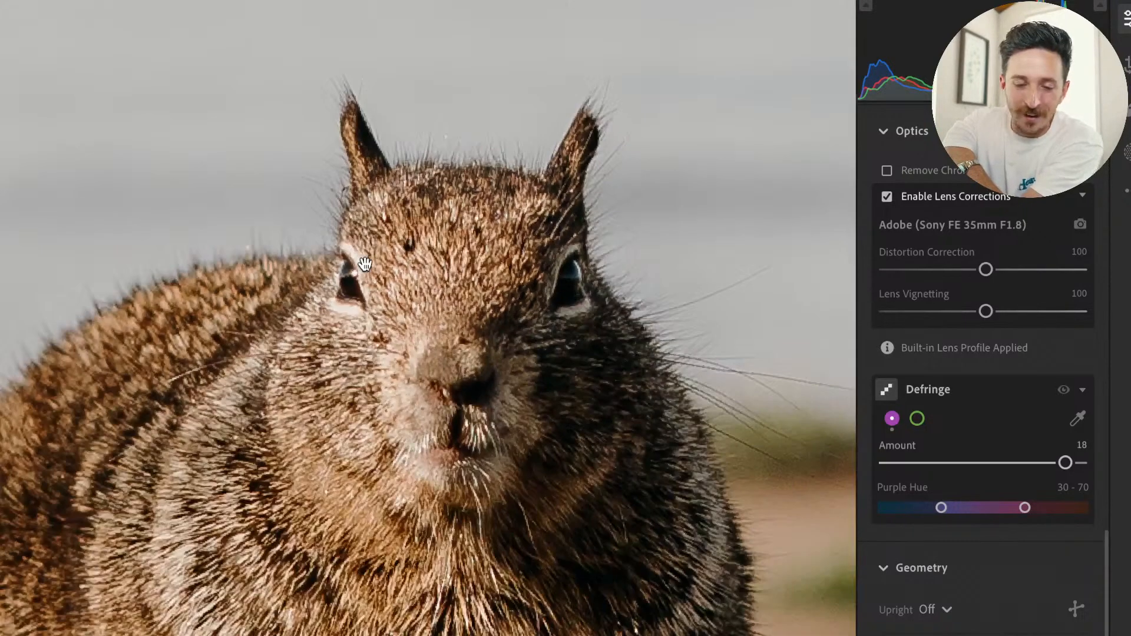
{"action": "scroll", "coordinate": [424, 400], "scroll_direction": "down", "scroll_amount": 3}
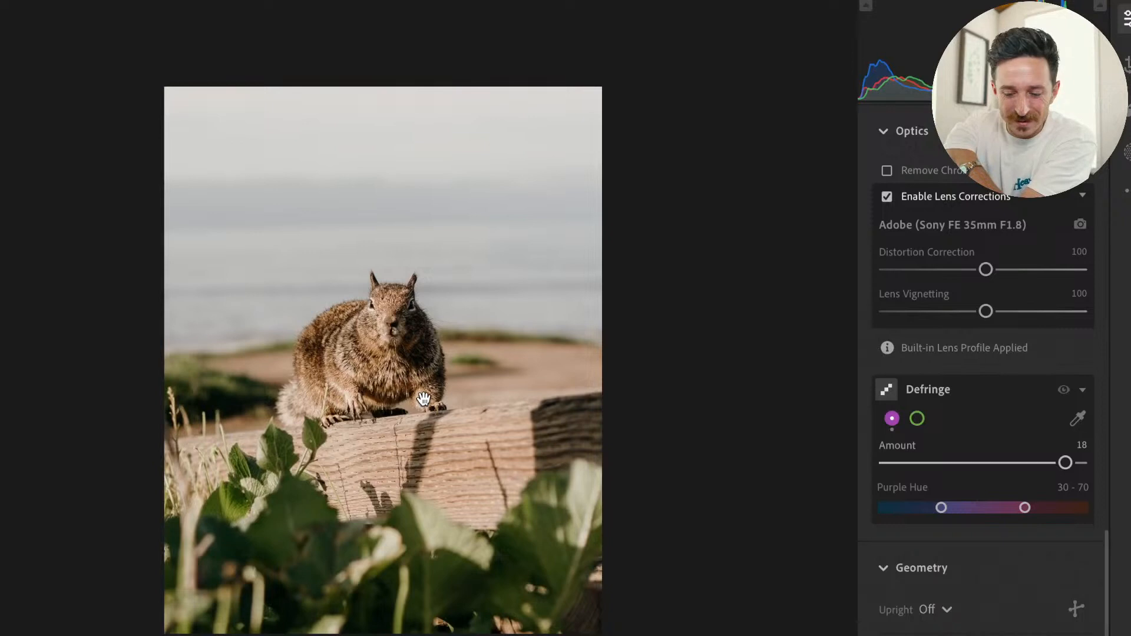
{"action": "left_click_drag", "start_coordinate": [424, 399], "coordinate": [386, 348]}
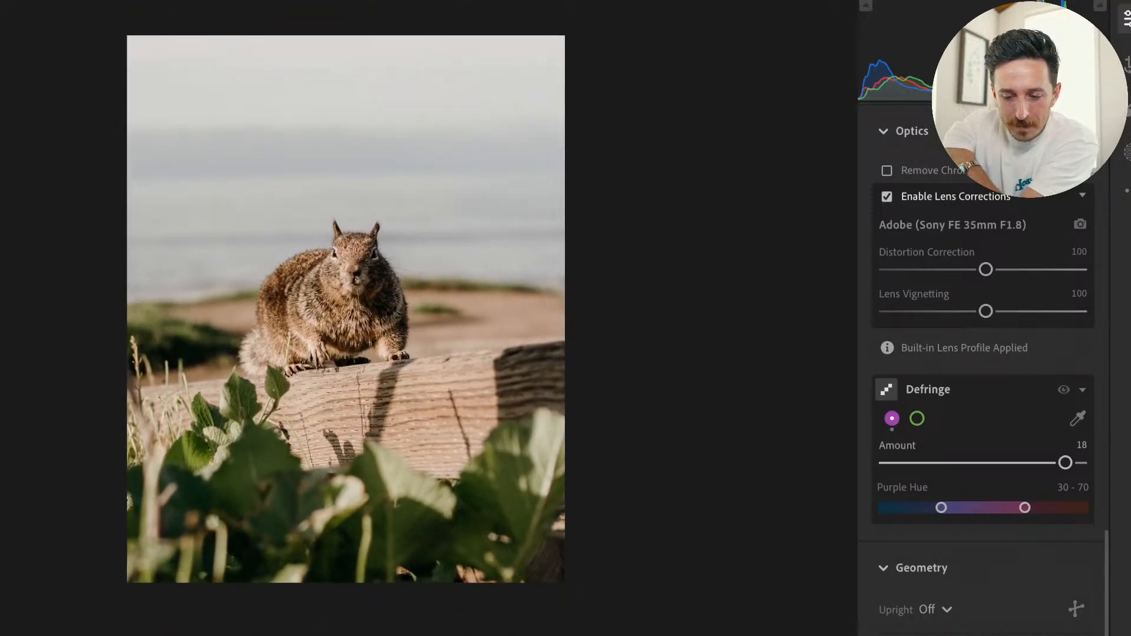
{"action": "scroll", "coordinate": [432, 341], "scroll_direction": "up", "scroll_amount": 1}
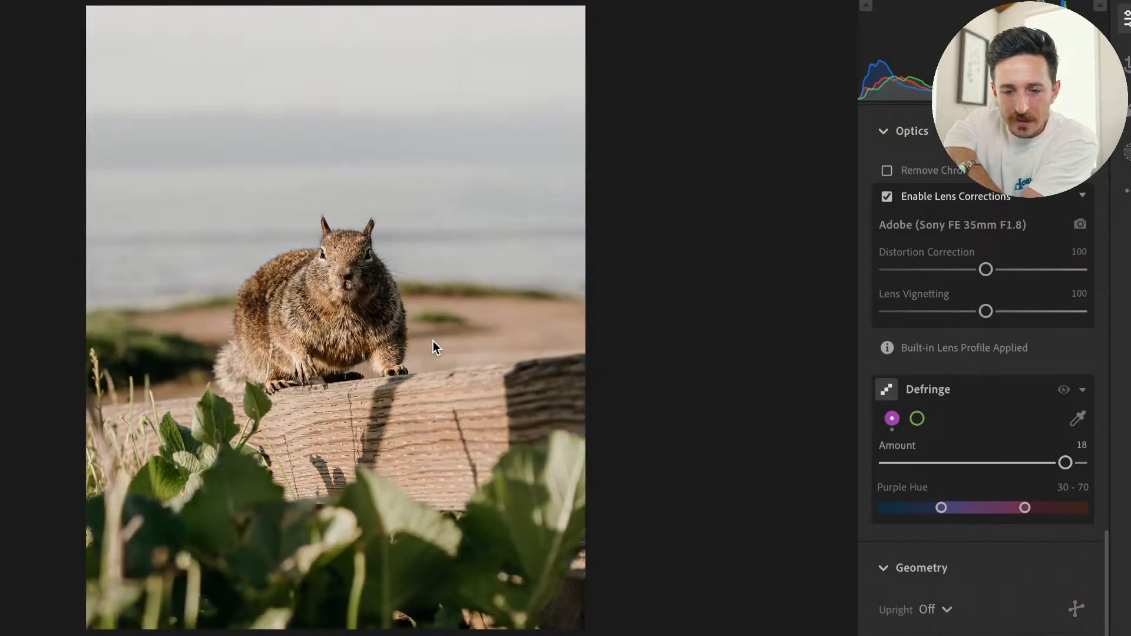
Set Highlights to −84, Contrast to +10, Shadows to +87 and Blacks to +27, and reset Exposure to 0.
{"action": "scroll", "coordinate": [1005, 359], "scroll_direction": "up", "scroll_amount": 15}
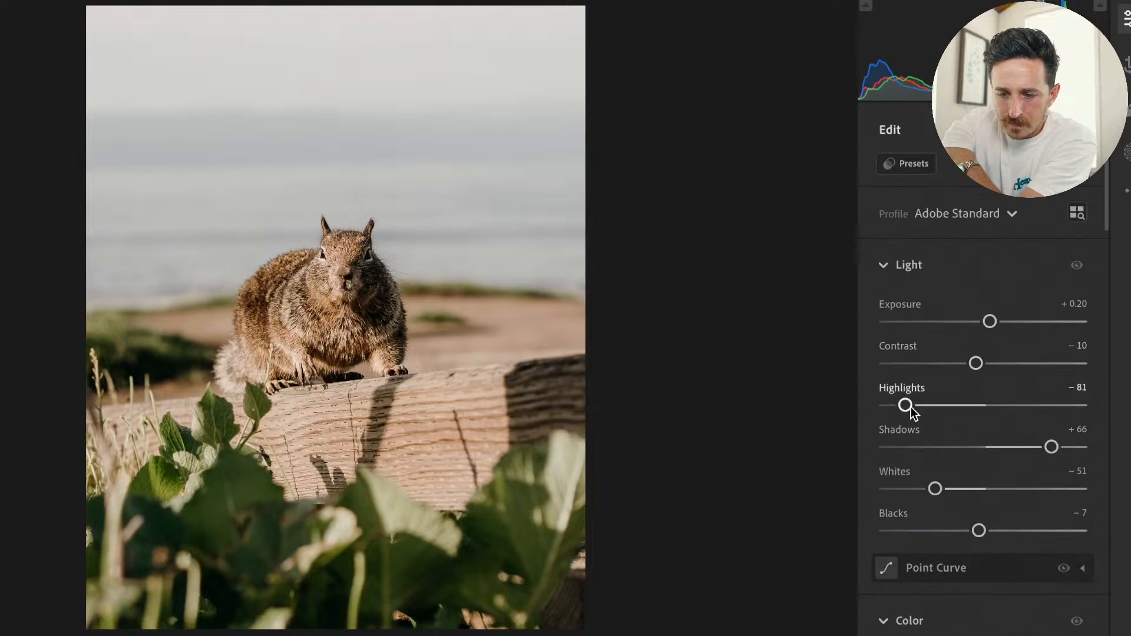
{"action": "mouse_move", "coordinate": [888, 399]}
{"action": "left_mouse_down"}
{"action": "mouse_move", "coordinate": [864, 401]}
{"action": "mouse_move", "coordinate": [902, 405]}
{"action": "left_mouse_up"}
{"action": "left_click_drag", "start_coordinate": [976, 363], "coordinate": [997, 365]}
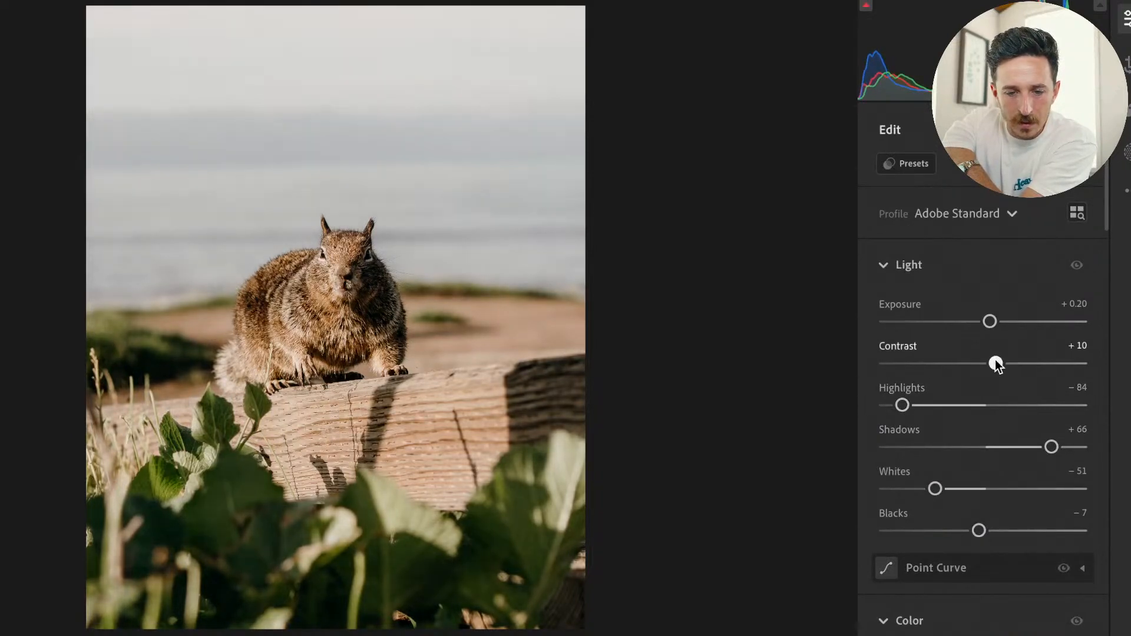
{"action": "mouse_move", "coordinate": [1050, 446]}
{"action": "left_mouse_down"}
{"action": "mouse_move", "coordinate": [1010, 447]}
{"action": "mouse_move", "coordinate": [1086, 447]}
{"action": "mouse_move", "coordinate": [1072, 451]}
{"action": "left_mouse_up"}
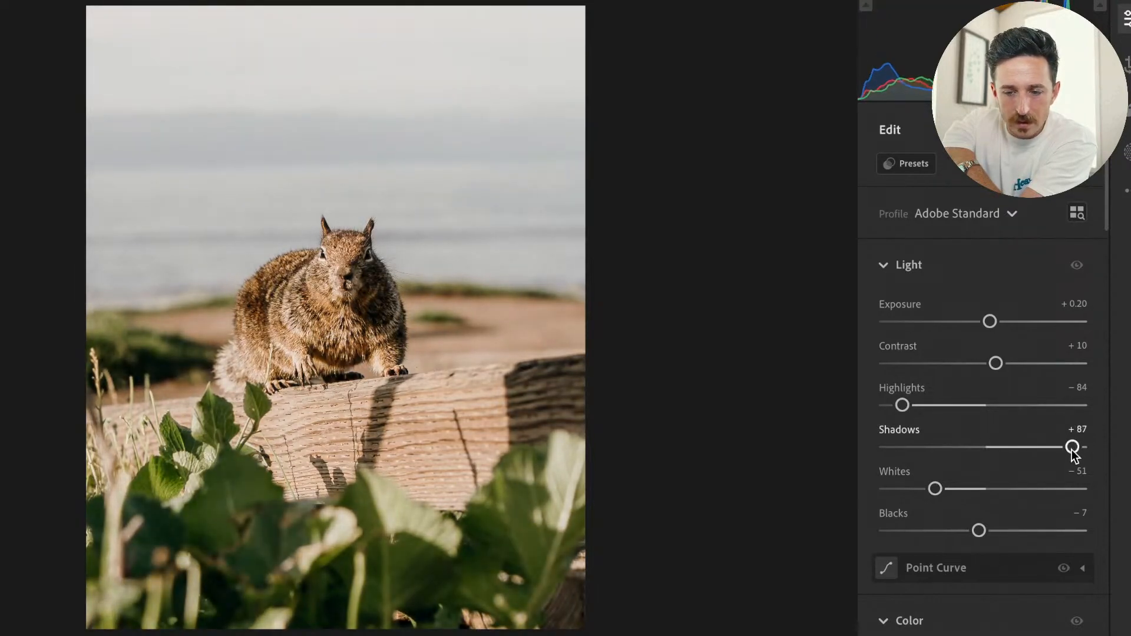
{"action": "left_click_drag", "start_coordinate": [979, 531], "coordinate": [1013, 535]}
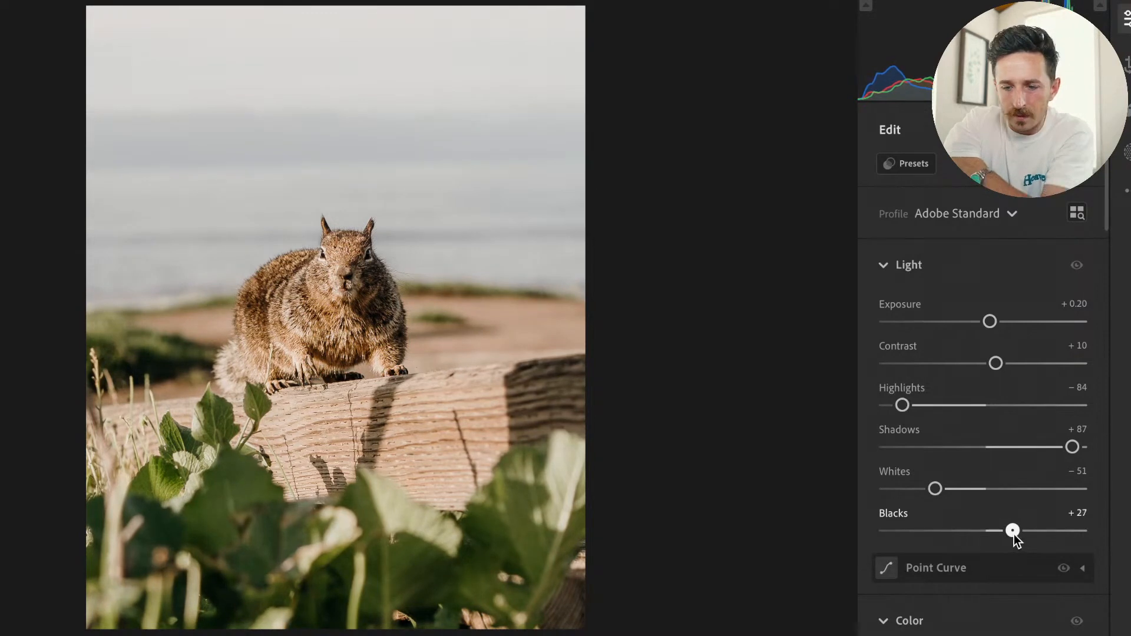
{"action": "double_click", "coordinate": [988, 320]}
{"action": "key", "text": "backslash"}
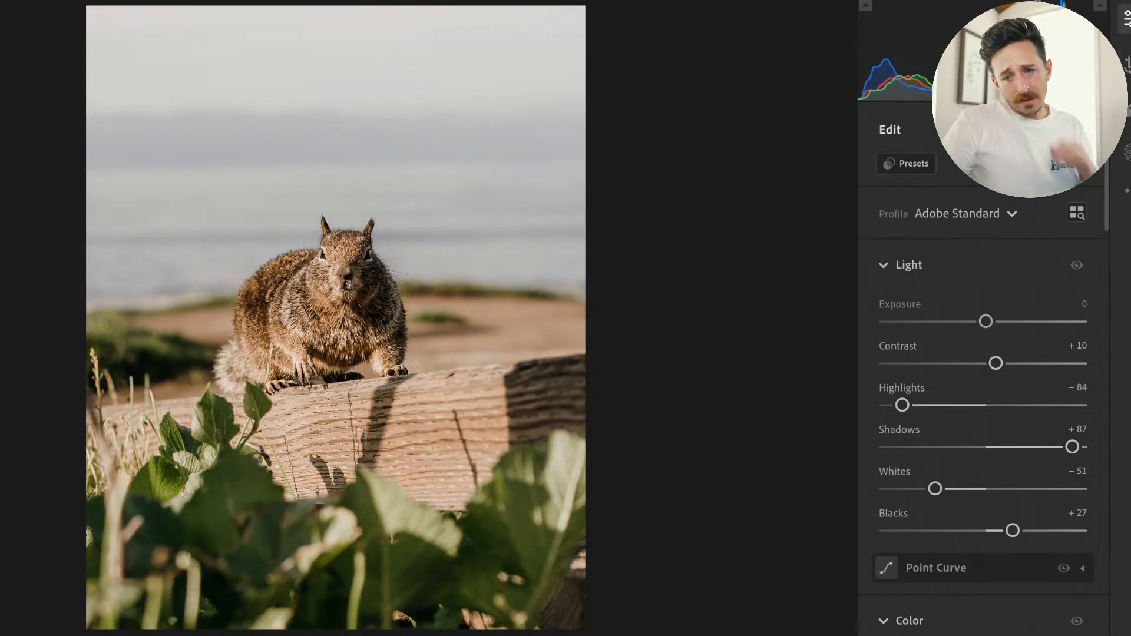
Look through the photo's Effects, Detail, noise reduction and Optics settings for anything left to adjust.
{"action": "scroll", "coordinate": [1002, 312], "scroll_direction": "down", "scroll_amount": 15}
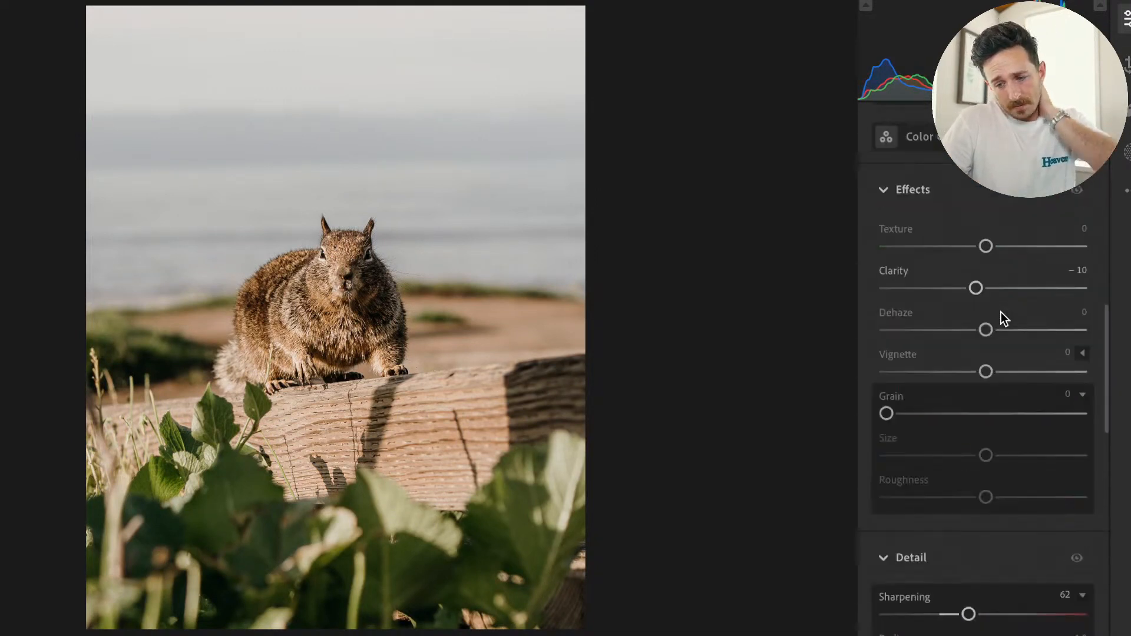
{"action": "scroll", "coordinate": [1001, 313], "scroll_direction": "down", "scroll_amount": 4}
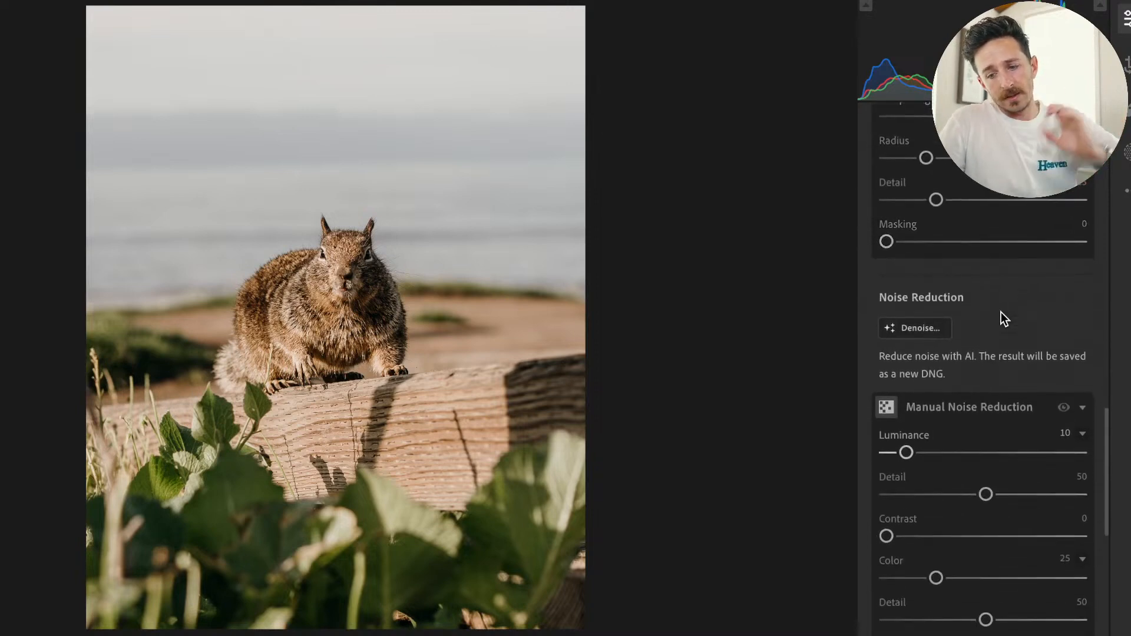
{"action": "scroll", "coordinate": [1002, 313], "scroll_direction": "down", "scroll_amount": 8}
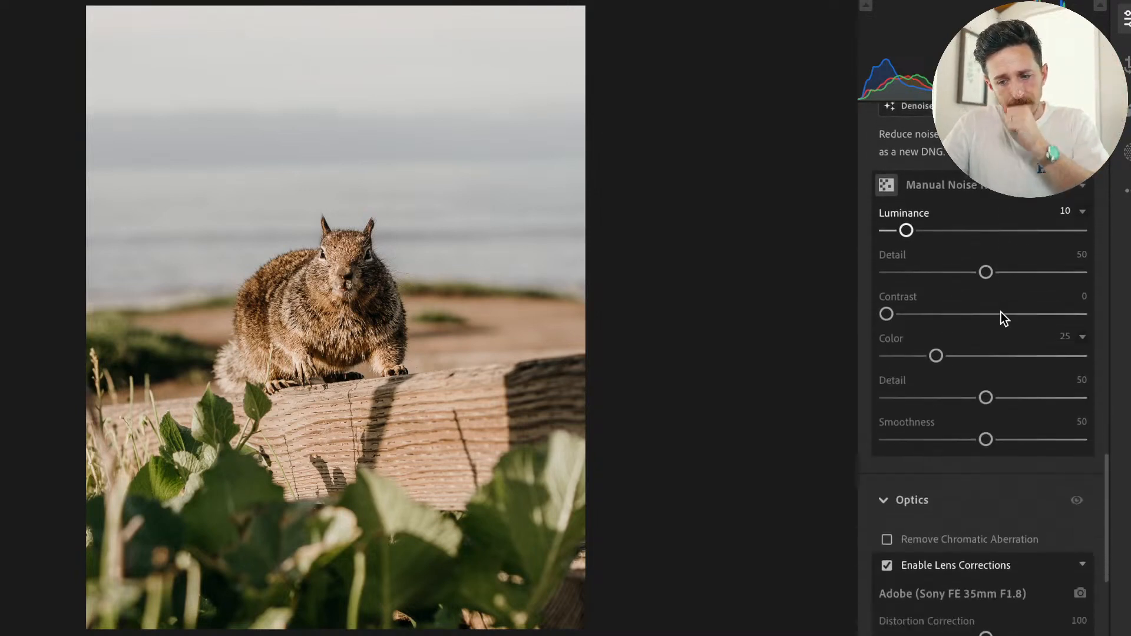
{"action": "scroll", "coordinate": [1002, 312], "scroll_direction": "down", "scroll_amount": 5}
{"action": "scroll", "coordinate": [1002, 312], "scroll_direction": "up", "scroll_amount": 8}
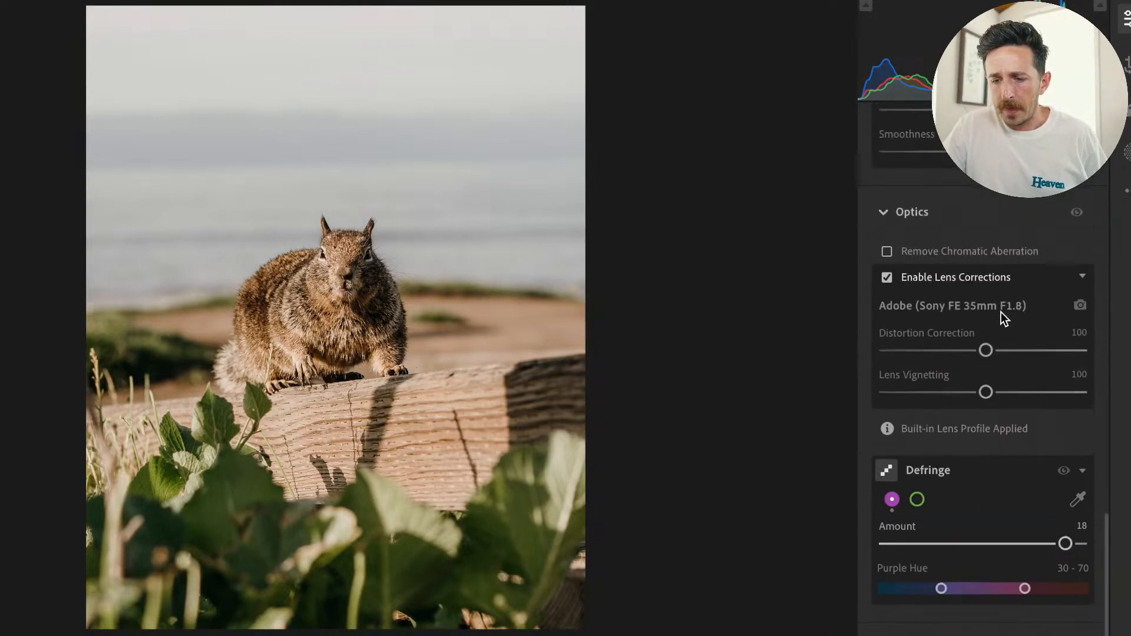
{"action": "scroll", "coordinate": [991, 326], "scroll_direction": "up", "scroll_amount": 8}
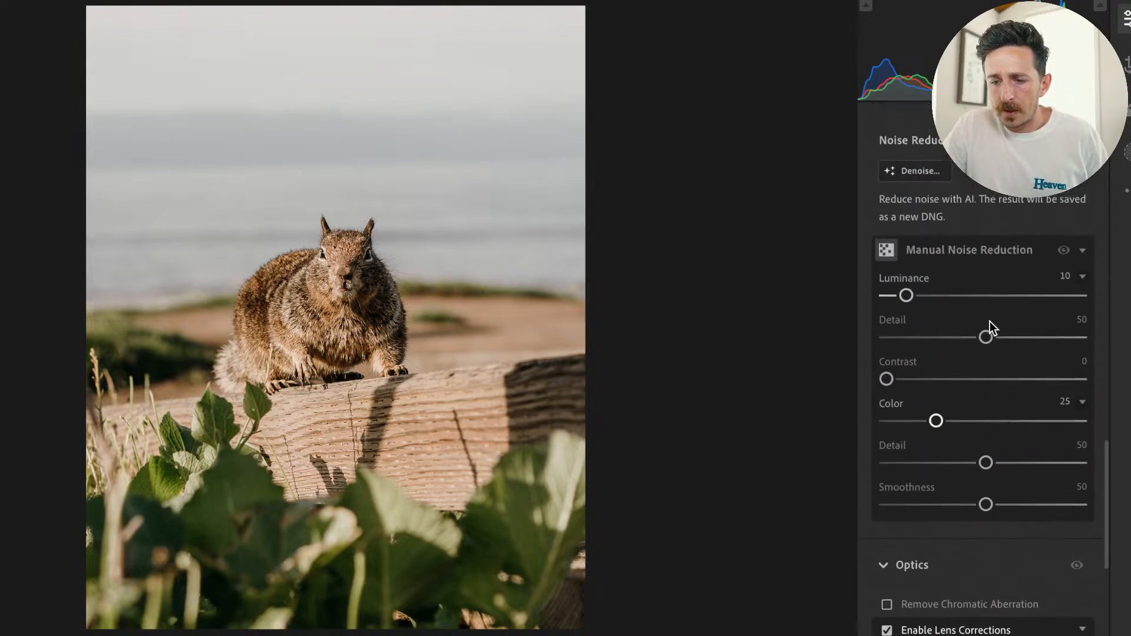
{"action": "scroll", "coordinate": [990, 322], "scroll_direction": "up", "scroll_amount": 5}
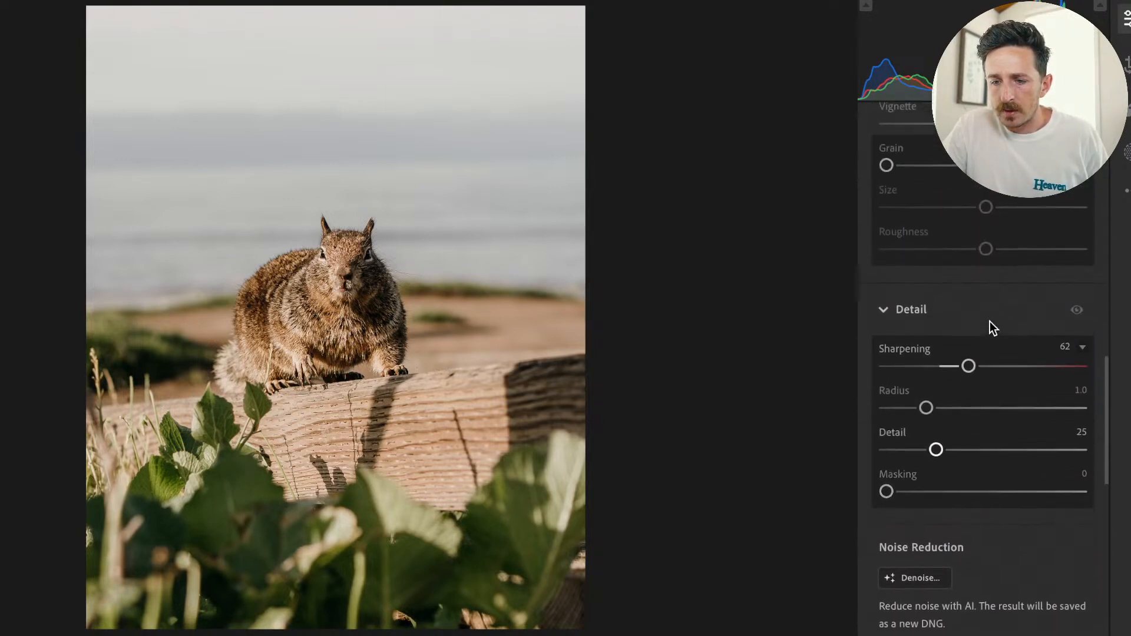
{"action": "scroll", "coordinate": [990, 321], "scroll_direction": "up", "scroll_amount": 3}
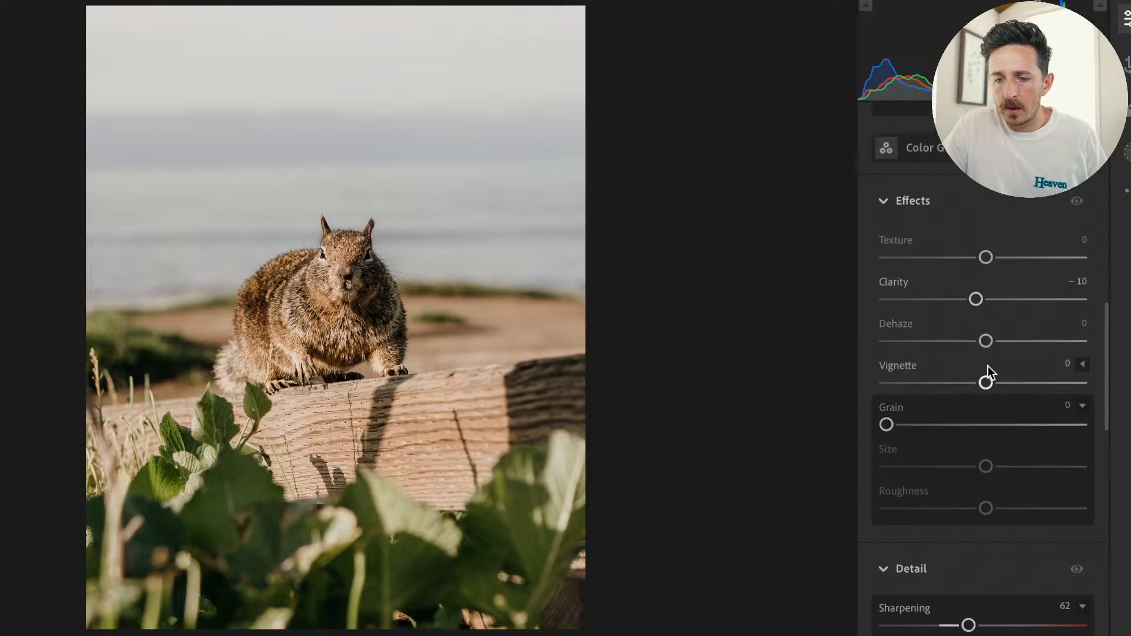
Try higher Texture and Clarity on the photo, and revert both adjustments.
{"action": "left_click_drag", "start_coordinate": [985, 257], "coordinate": [1014, 251]}
{"action": "double_click", "coordinate": [1016, 257]}
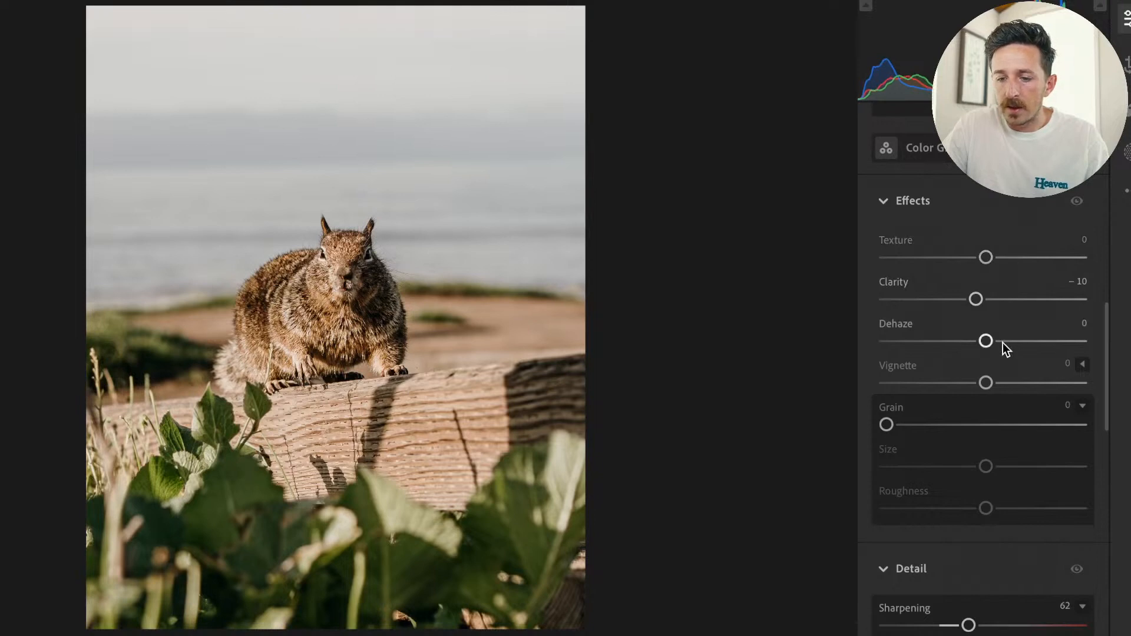
{"action": "double_click", "coordinate": [976, 300]}
{"action": "mouse_move", "coordinate": [980, 300]}
{"action": "left_mouse_down"}
{"action": "mouse_move", "coordinate": [1048, 298]}
{"action": "mouse_move", "coordinate": [996, 300]}
{"action": "left_mouse_up"}
{"action": "key", "text": "ctrl+z"}
{"action": "key", "text": "ctrl+z"}
Add a vignette to the photo and shape it with Feather 100 and Roundness +22.
{"action": "left_click_drag", "start_coordinate": [984, 383], "coordinate": [1054, 425]}
{"action": "left_click", "coordinate": [1083, 363]}
{"action": "key", "text": "alt"}
{"action": "key", "text": "alt"}
{"action": "key", "text": "alt"}
{"action": "left_click_drag", "start_coordinate": [986, 508], "coordinate": [1085, 508]}
{"action": "mouse_move", "coordinate": [985, 467]}
{"action": "left_mouse_down"}
{"action": "mouse_move", "coordinate": [922, 473]}
{"action": "mouse_move", "coordinate": [1008, 467]}
{"action": "left_mouse_up"}
Set the Vignette amount to −10 and its Midpoint to 94.
{"action": "mouse_move", "coordinate": [980, 391]}
{"action": "left_mouse_down"}
{"action": "mouse_move", "coordinate": [963, 388]}
{"action": "mouse_move", "coordinate": [994, 394]}
{"action": "left_mouse_up"}
{"action": "left_click_drag", "start_coordinate": [976, 392], "coordinate": [974, 392]}
{"action": "key", "text": "alt"}
{"action": "left_click_drag", "start_coordinate": [1052, 424], "coordinate": [1064, 444]}
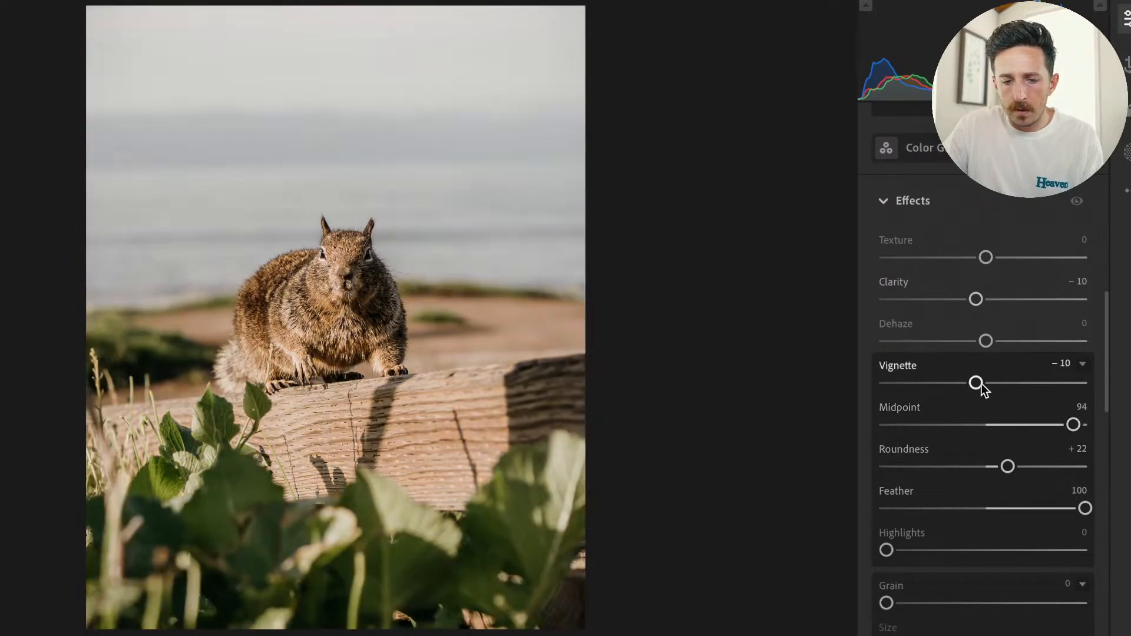
Compare the photo with and without the Effects adjustments, and compare the finished edit with the original.
{"action": "left_click", "coordinate": [1077, 201]}
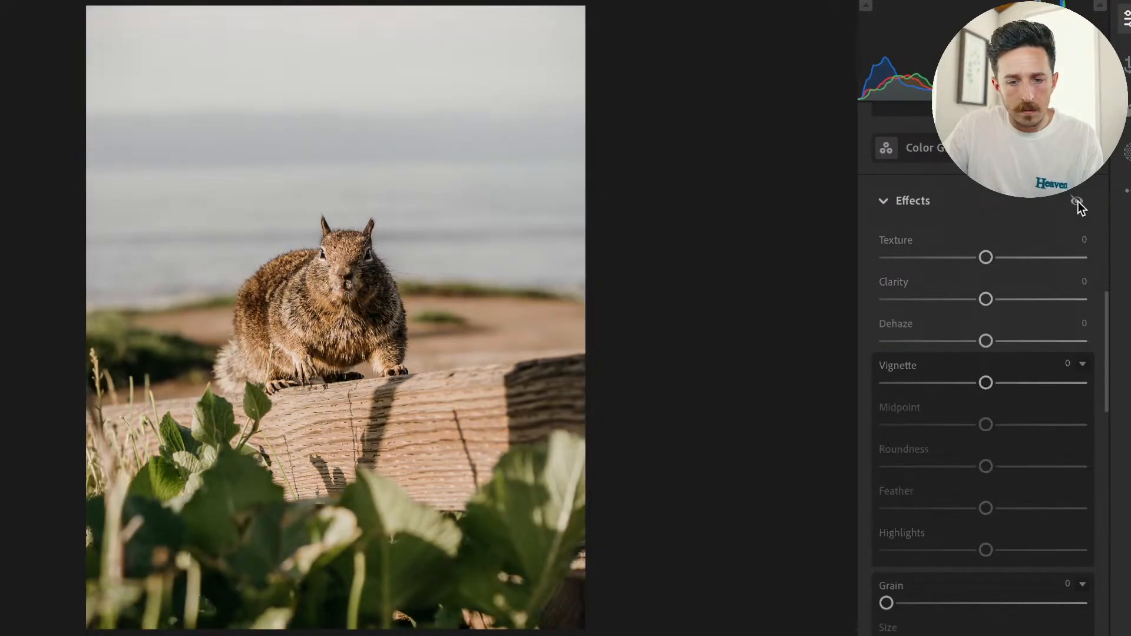
{"action": "left_click", "coordinate": [1077, 202]}
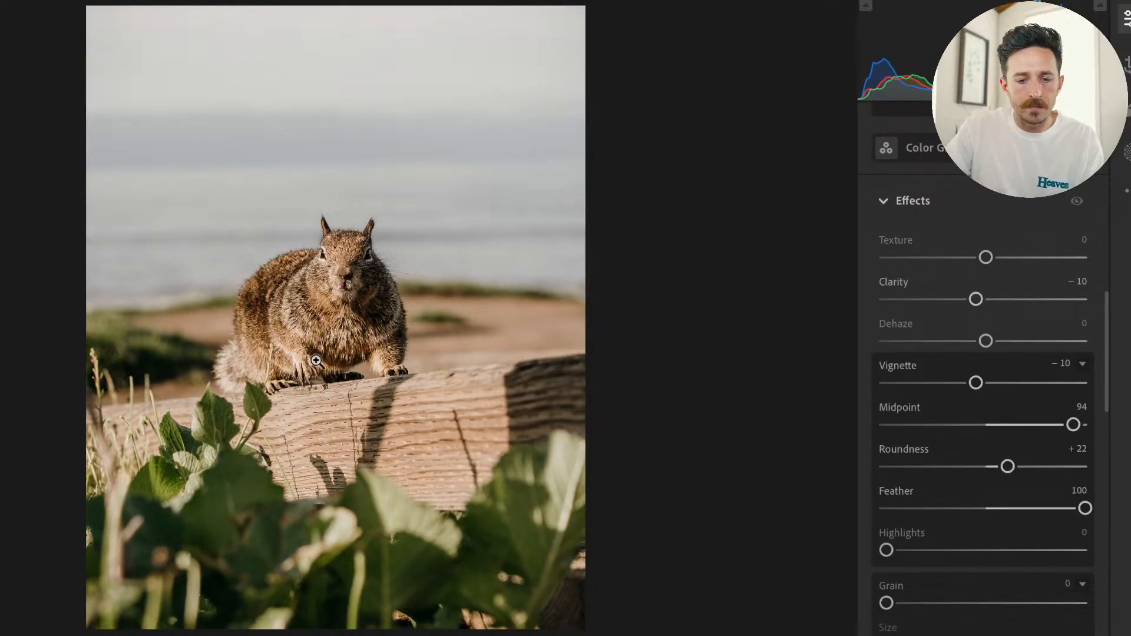
{"action": "key", "text": "backslash"}
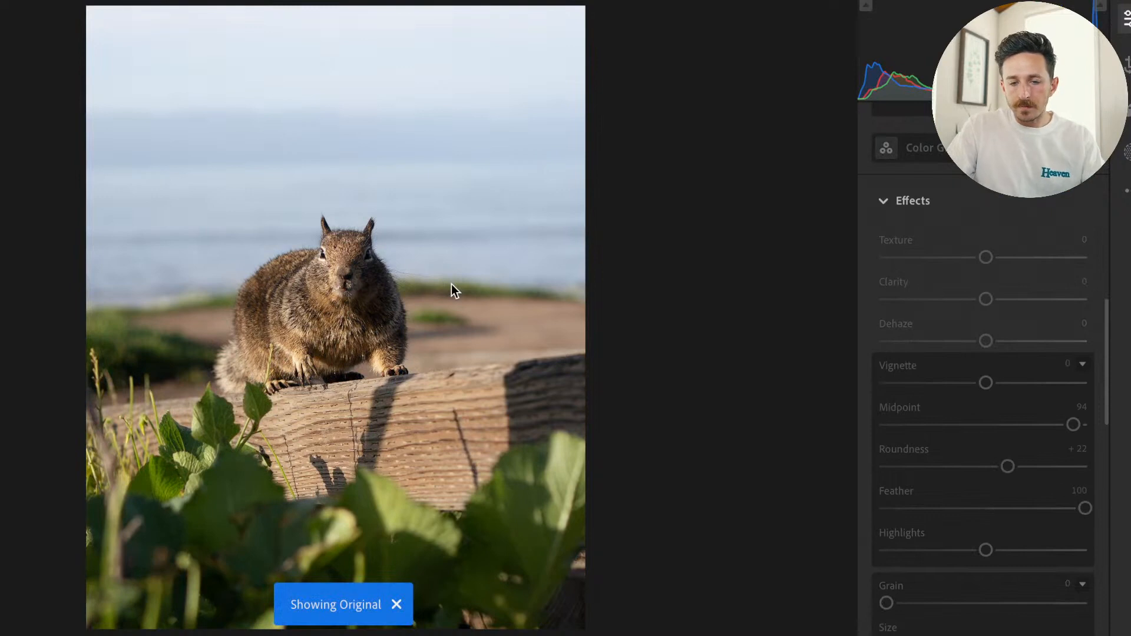
{"action": "key", "text": "backslash"}
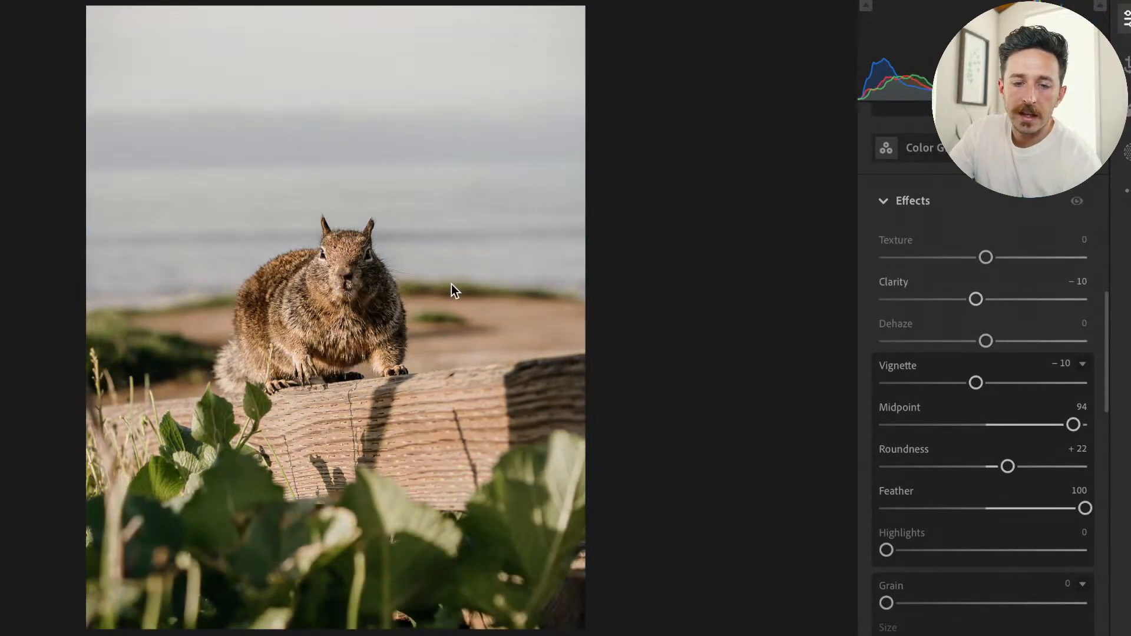